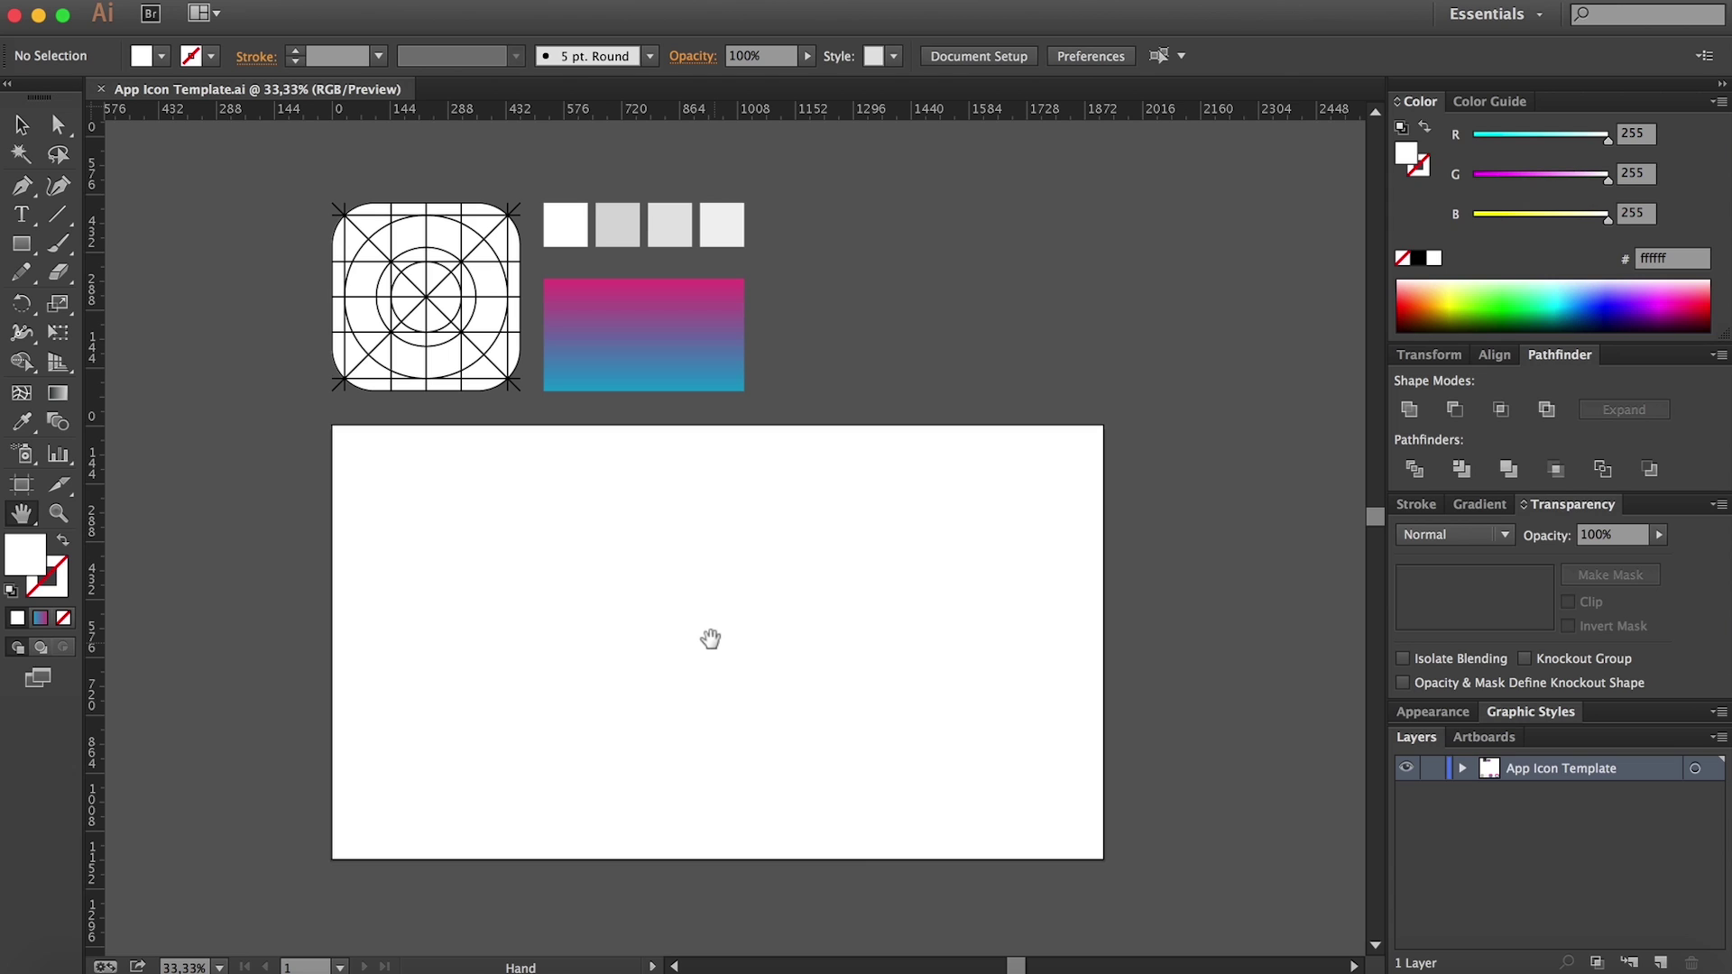
Step: Examine the template's icon grid, the white and grey swatches, the gradient sample and the blank artboard
{"action": "key", "text": "z"}
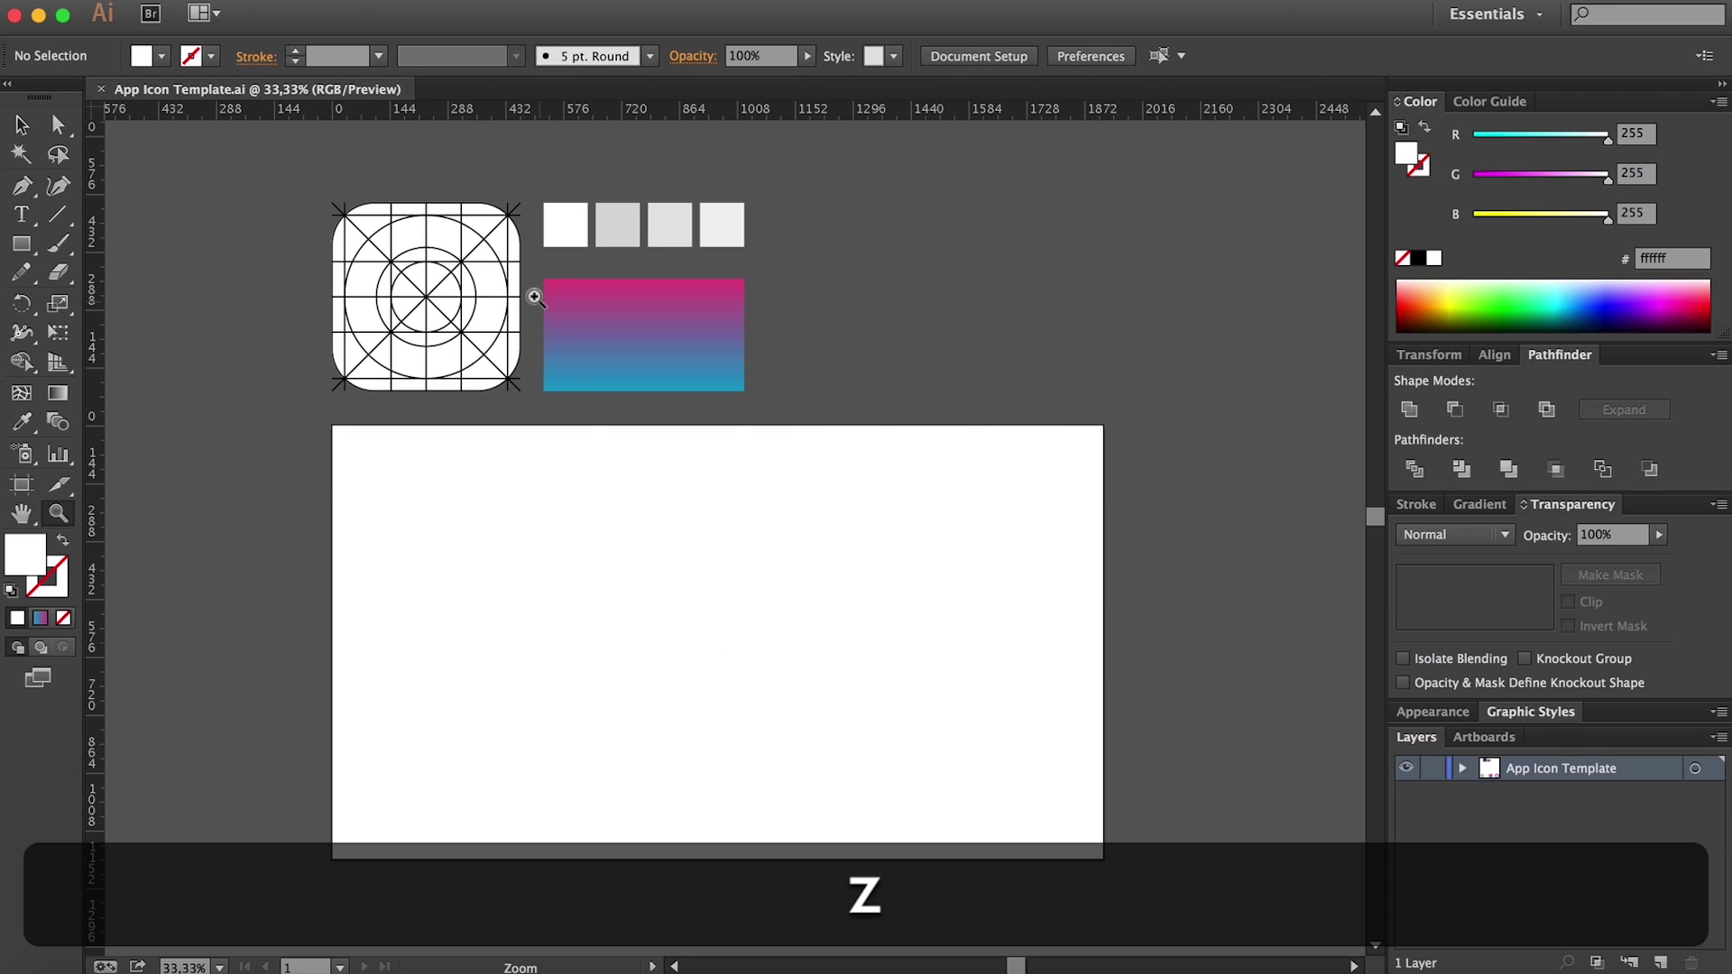
{"action": "left_click", "coordinate": [537, 301]}
{"action": "left_click", "coordinate": [712, 521]}
{"action": "key", "text": "h"}
{"action": "left_click_drag", "start_coordinate": [713, 522], "coordinate": [601, 444]}
{"action": "key", "text": "v"}
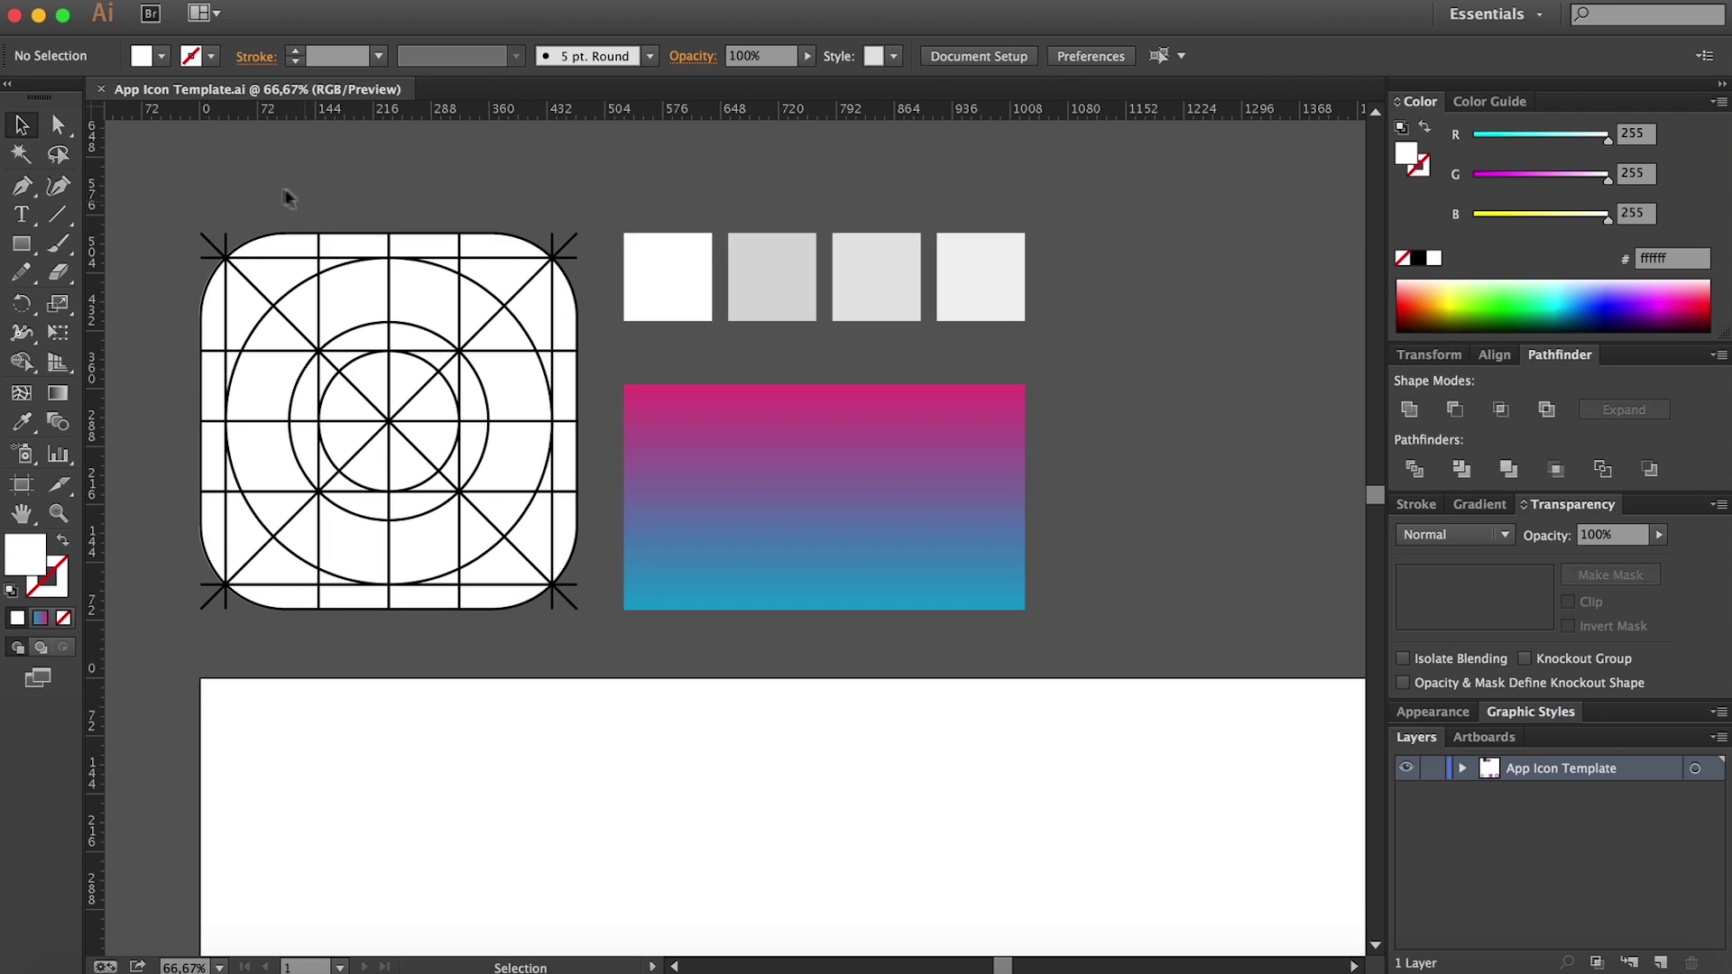
{"action": "scroll", "coordinate": [276, 185], "scroll_direction": "down", "scroll_amount": 2}
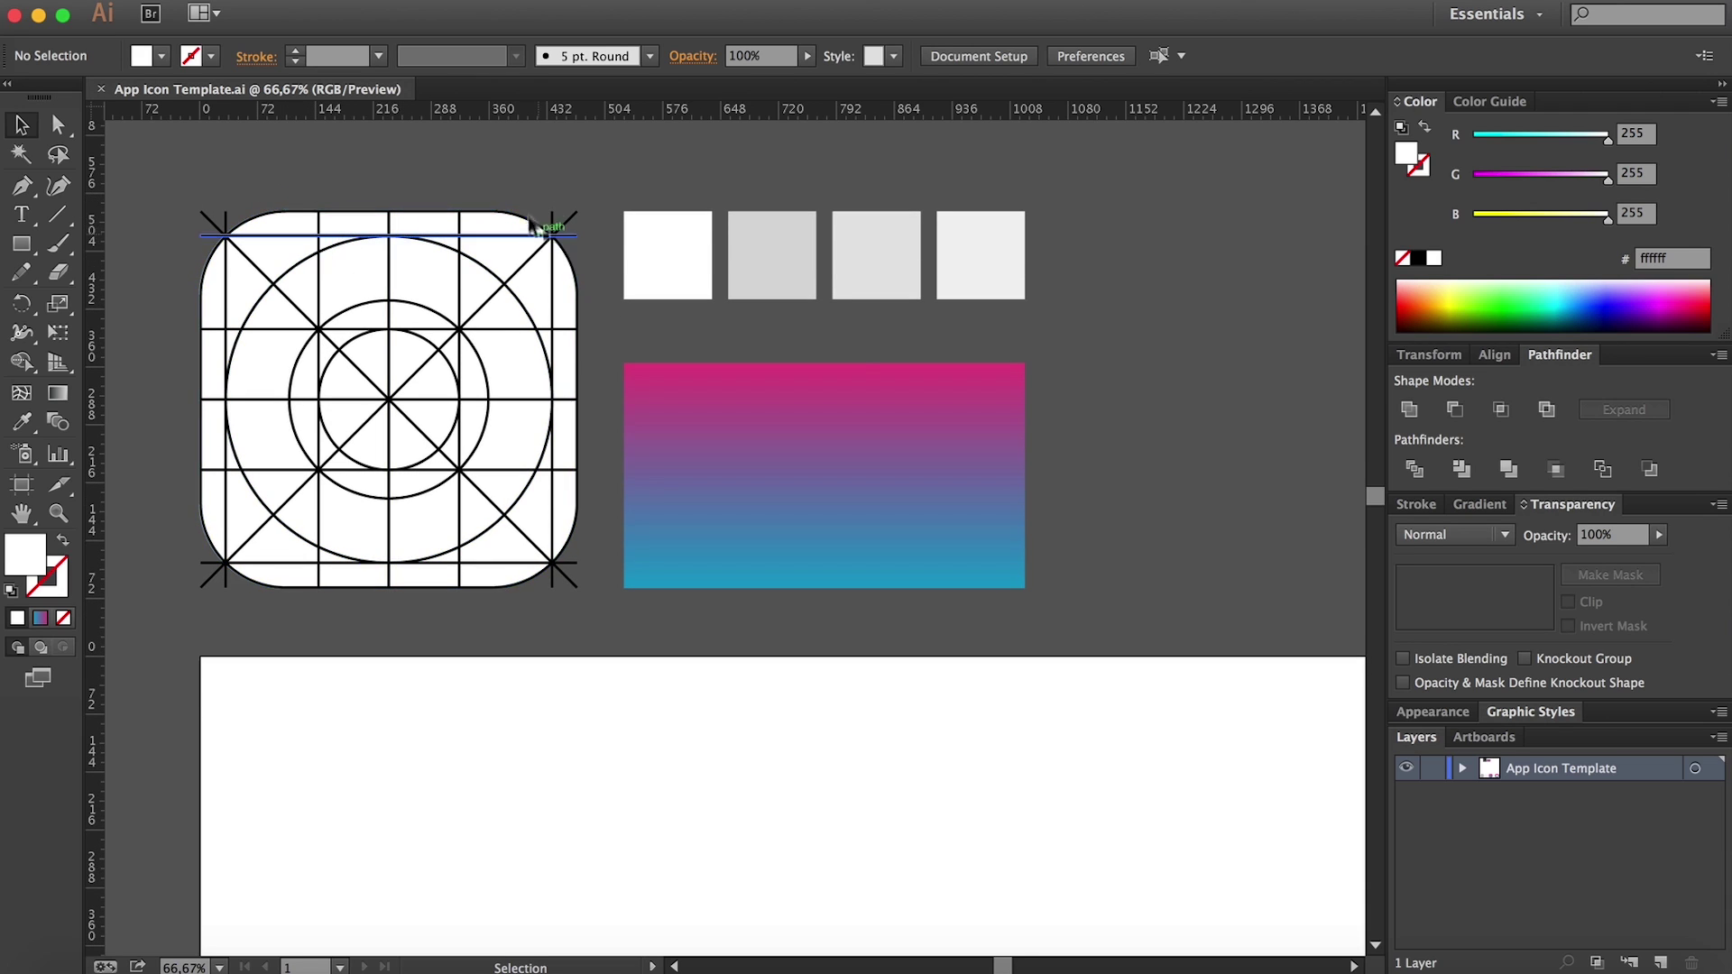
{"action": "key", "text": "h"}
{"action": "left_click_drag", "start_coordinate": [855, 462], "coordinate": [692, 450]}
{"action": "key", "text": "v"}
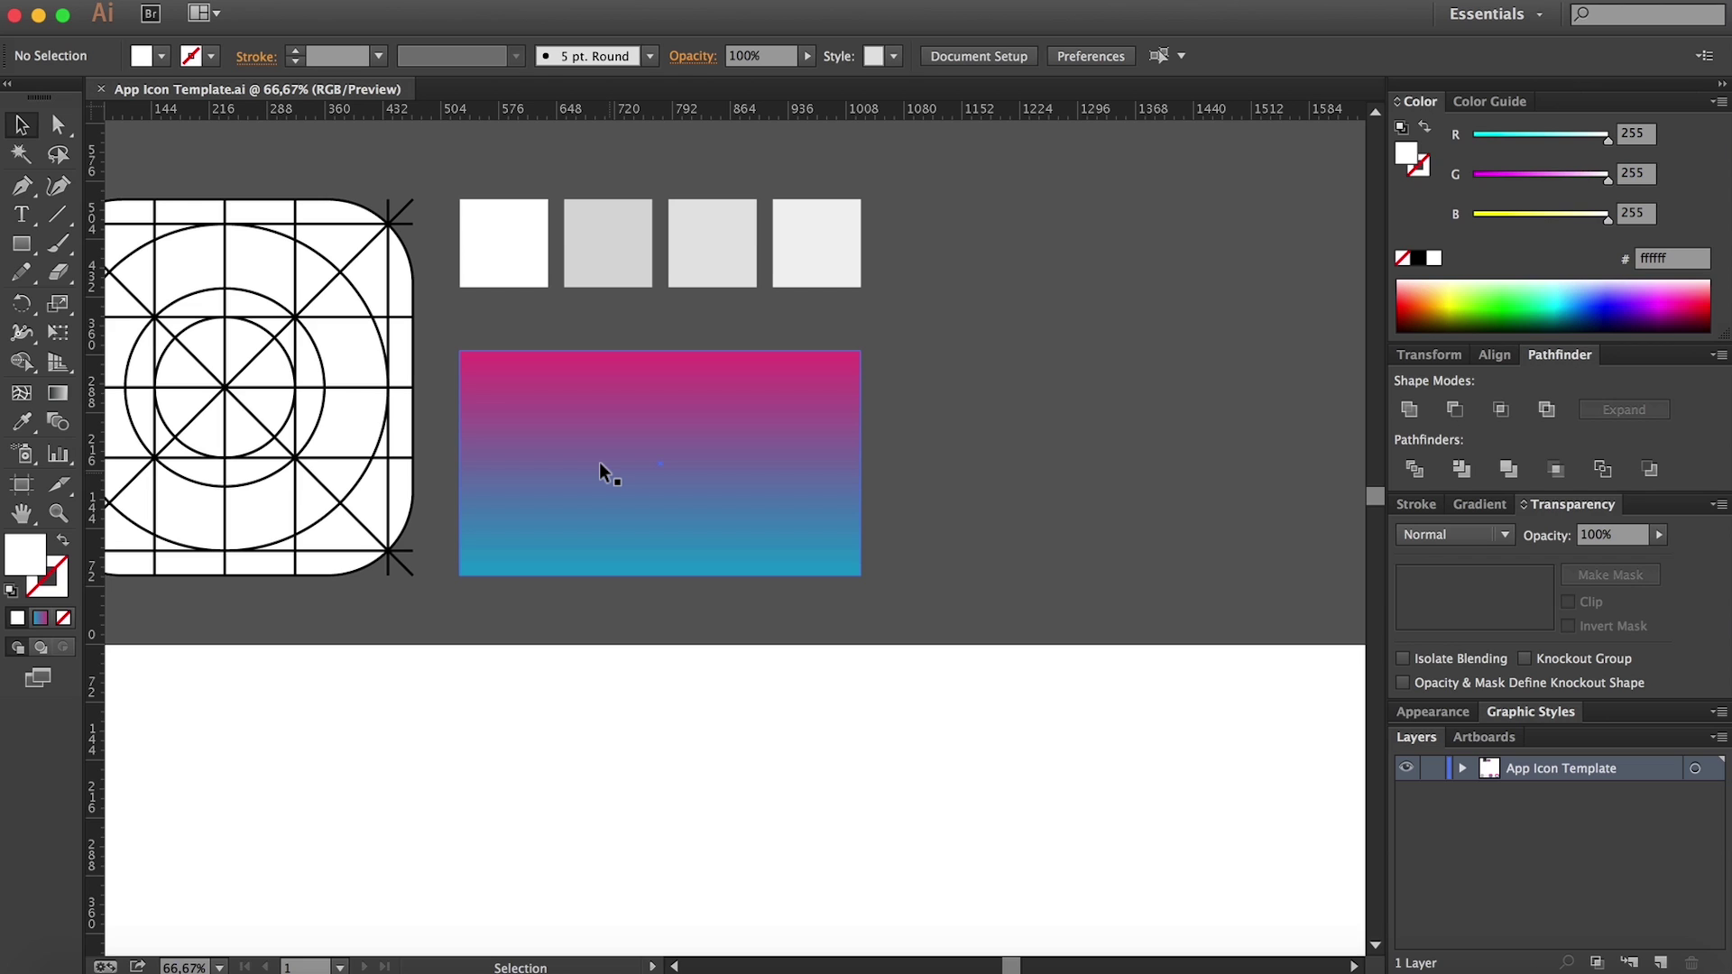
{"action": "key", "text": "h"}
{"action": "left_click_drag", "start_coordinate": [709, 665], "coordinate": [697, 360]}
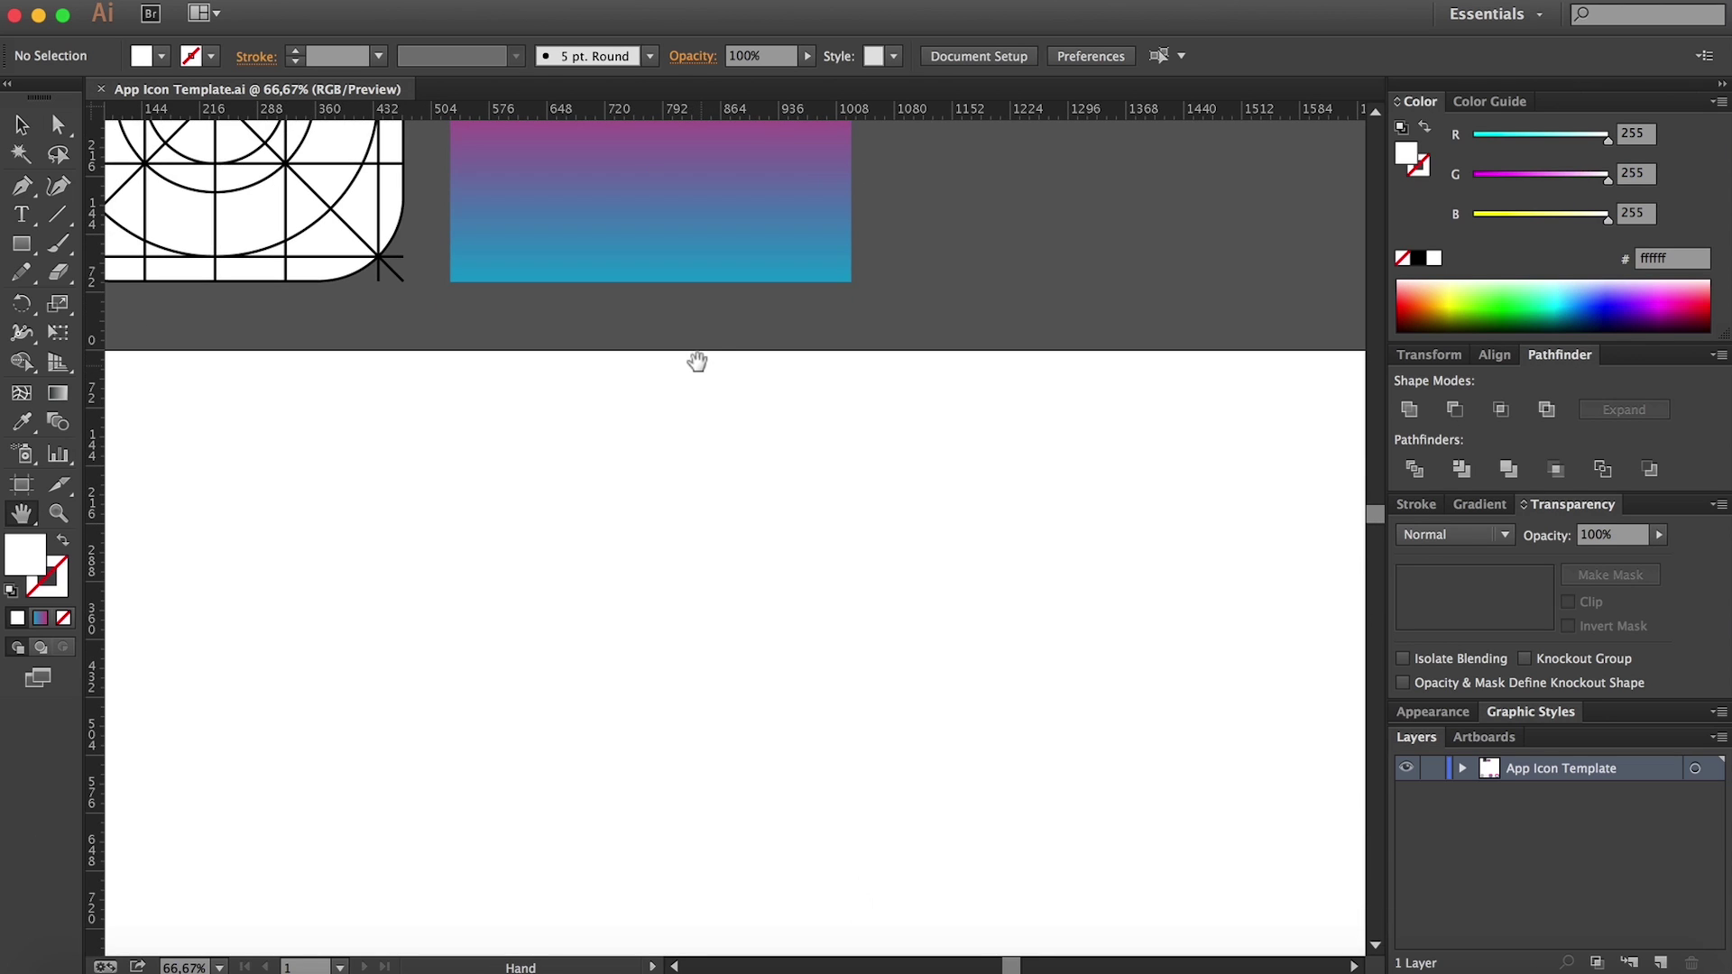
{"action": "left_click_drag", "start_coordinate": [712, 479], "coordinate": [694, 260]}
{"action": "left_click_drag", "start_coordinate": [452, 201], "coordinate": [568, 691]}
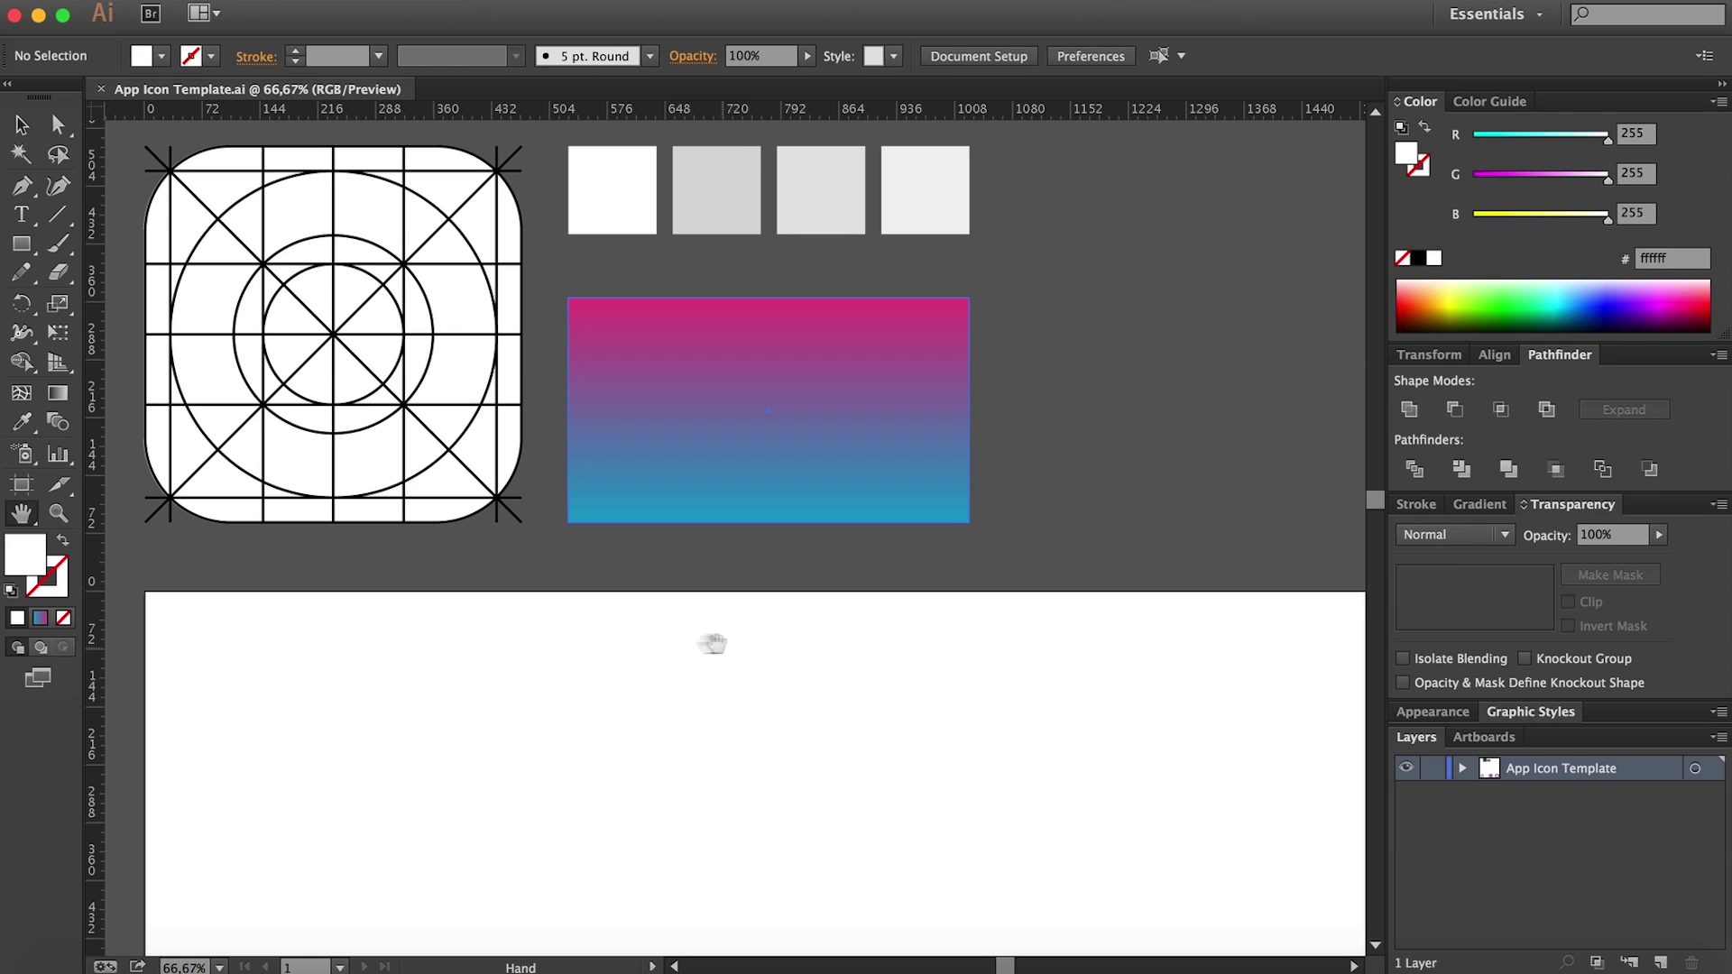
{"action": "left_click_drag", "start_coordinate": [672, 540], "coordinate": [668, 553]}
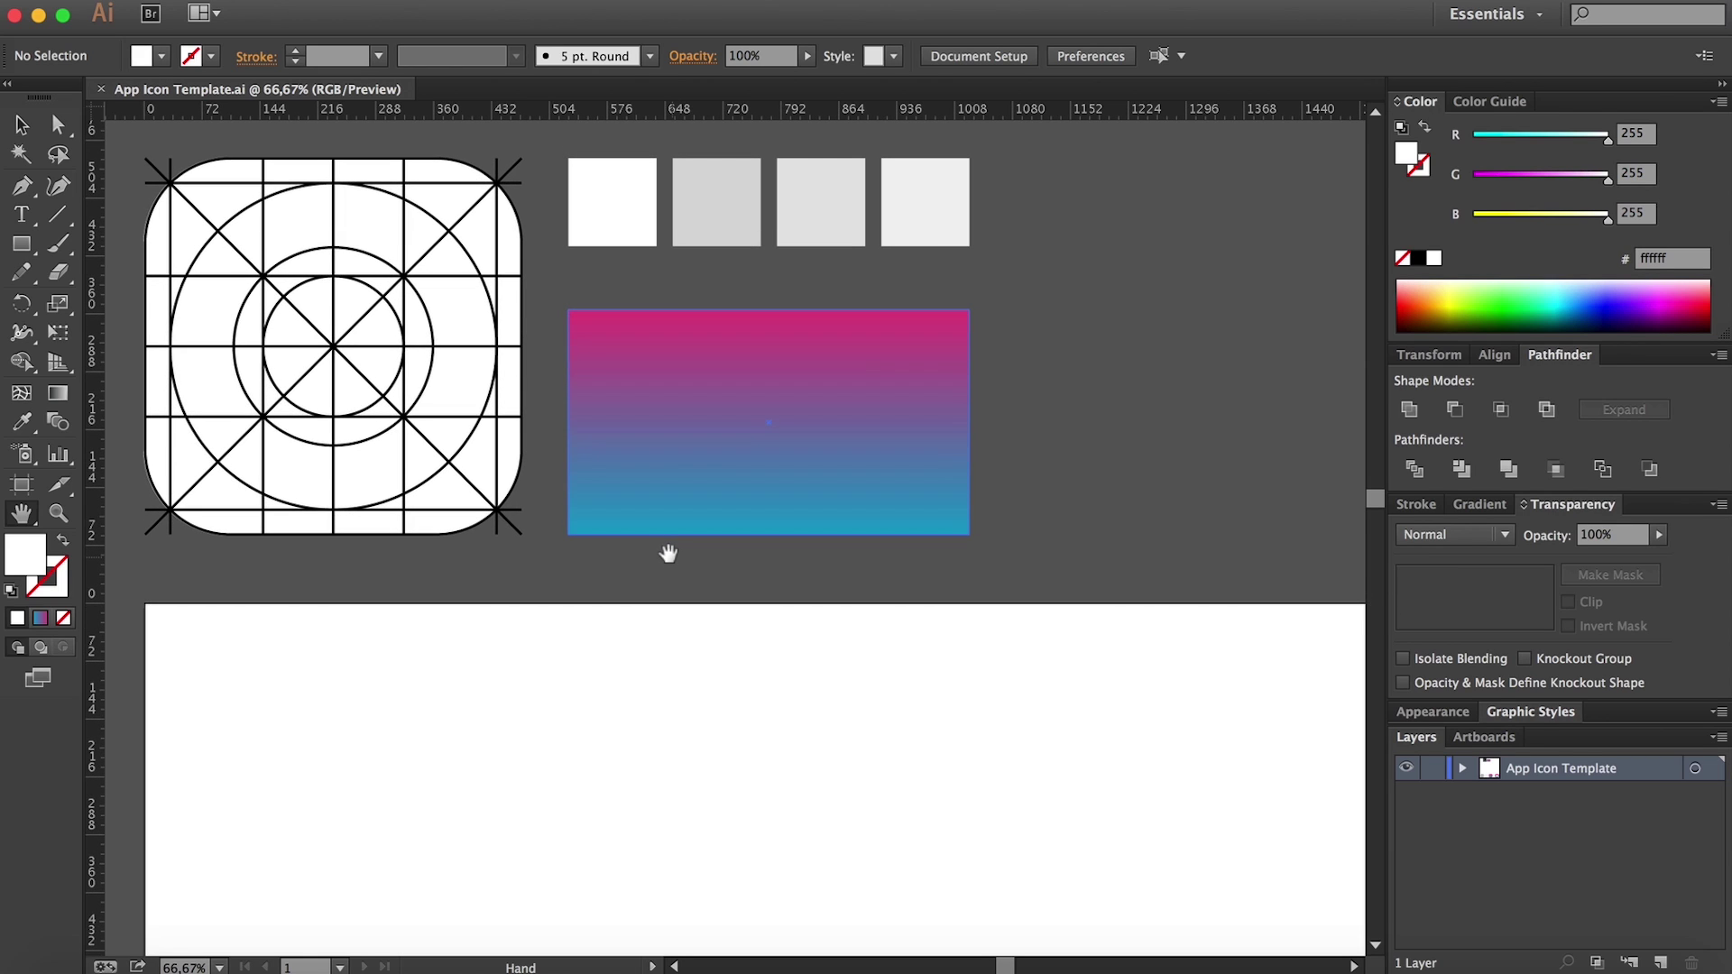
Step: Duplicate the rounded square of the icon grid onto the artboard and fill the copy with black
{"action": "key", "text": "a"}
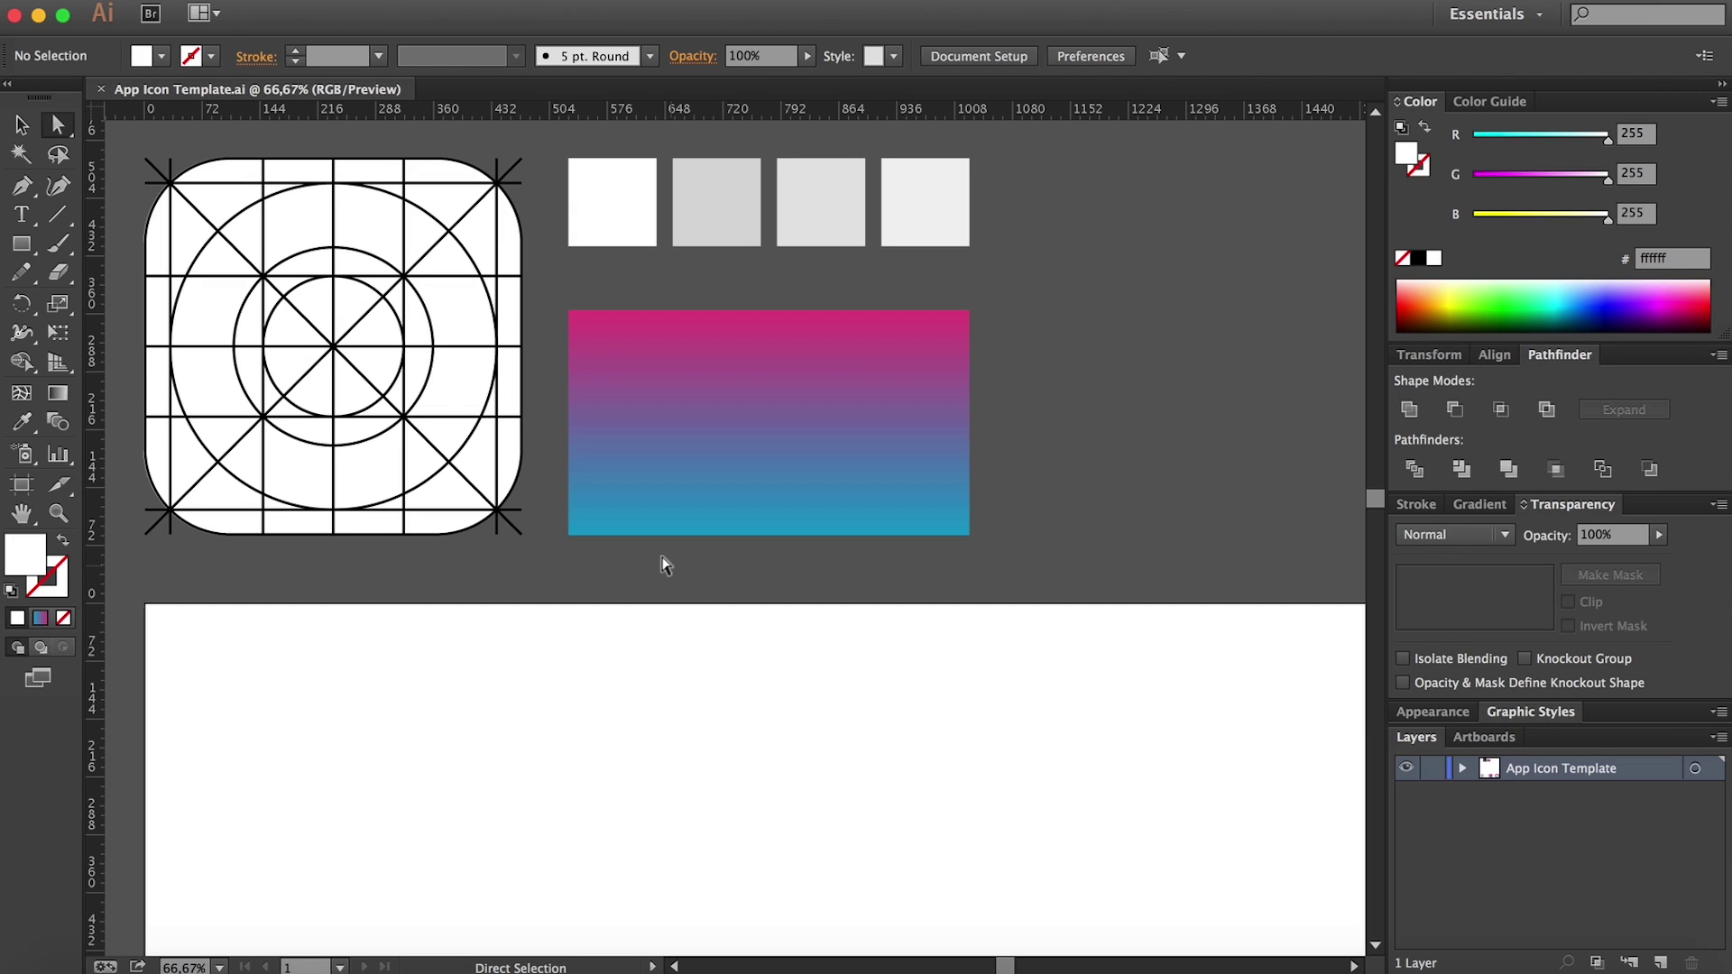
{"action": "key", "text": "h"}
{"action": "left_click_drag", "start_coordinate": [673, 695], "coordinate": [544, 197]}
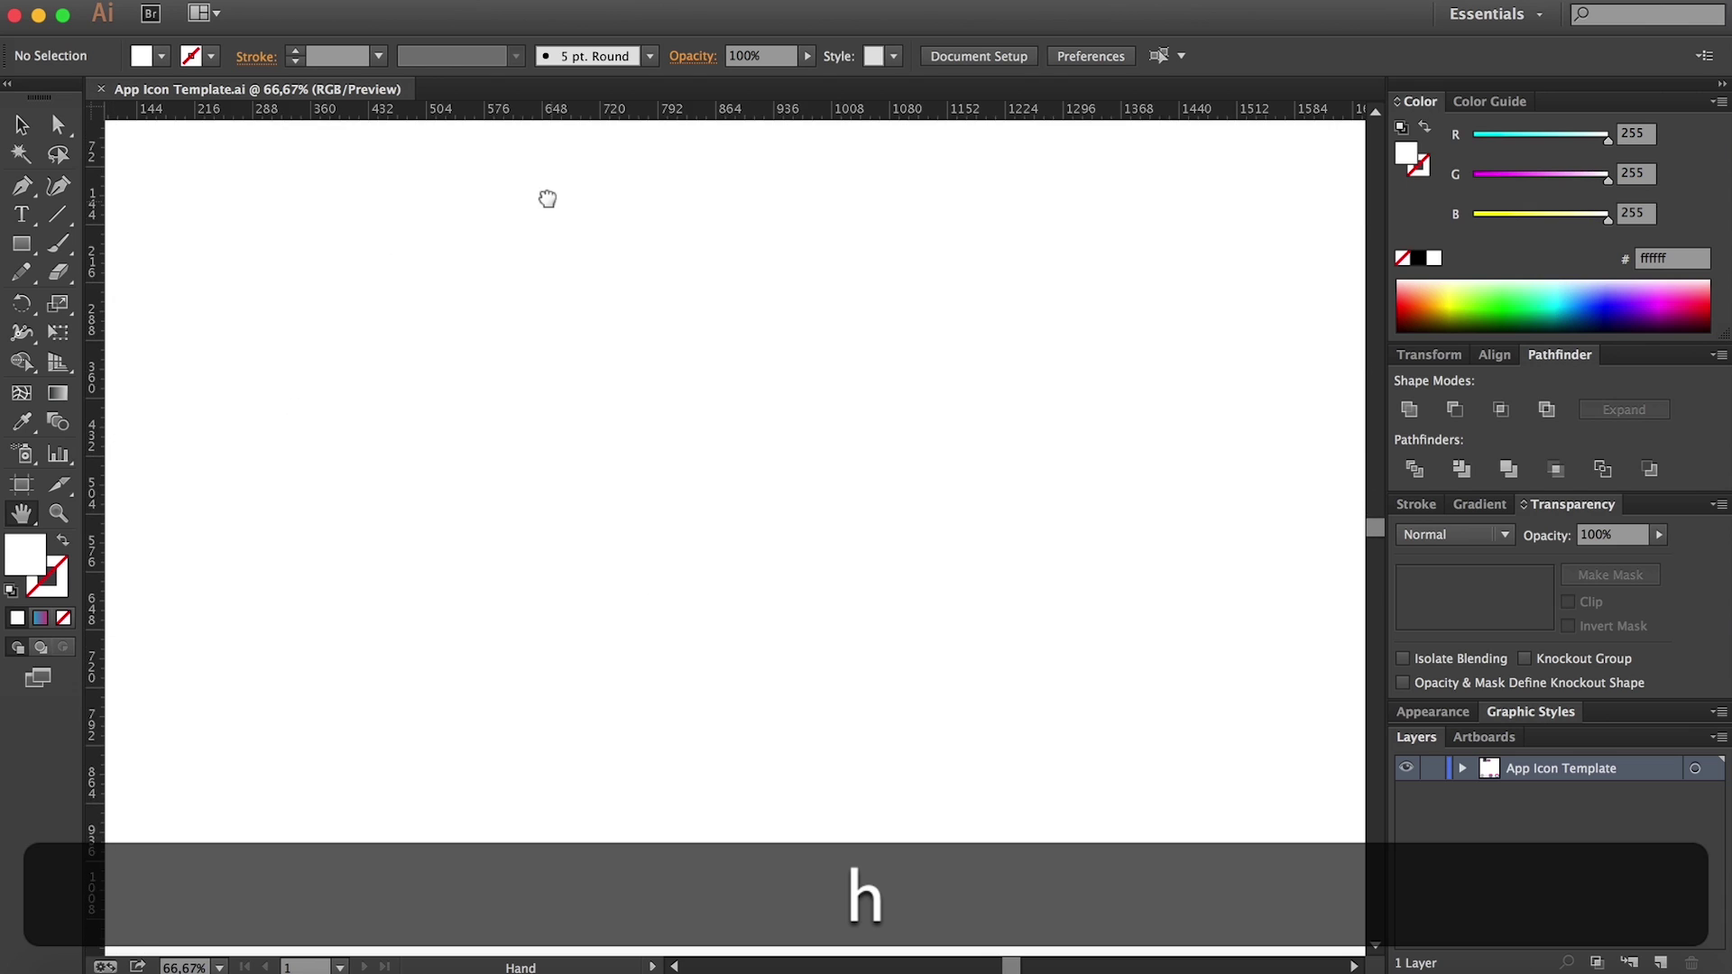
{"action": "key", "text": "z"}
{"action": "left_click", "coordinate": [619, 444], "text": "alt"}
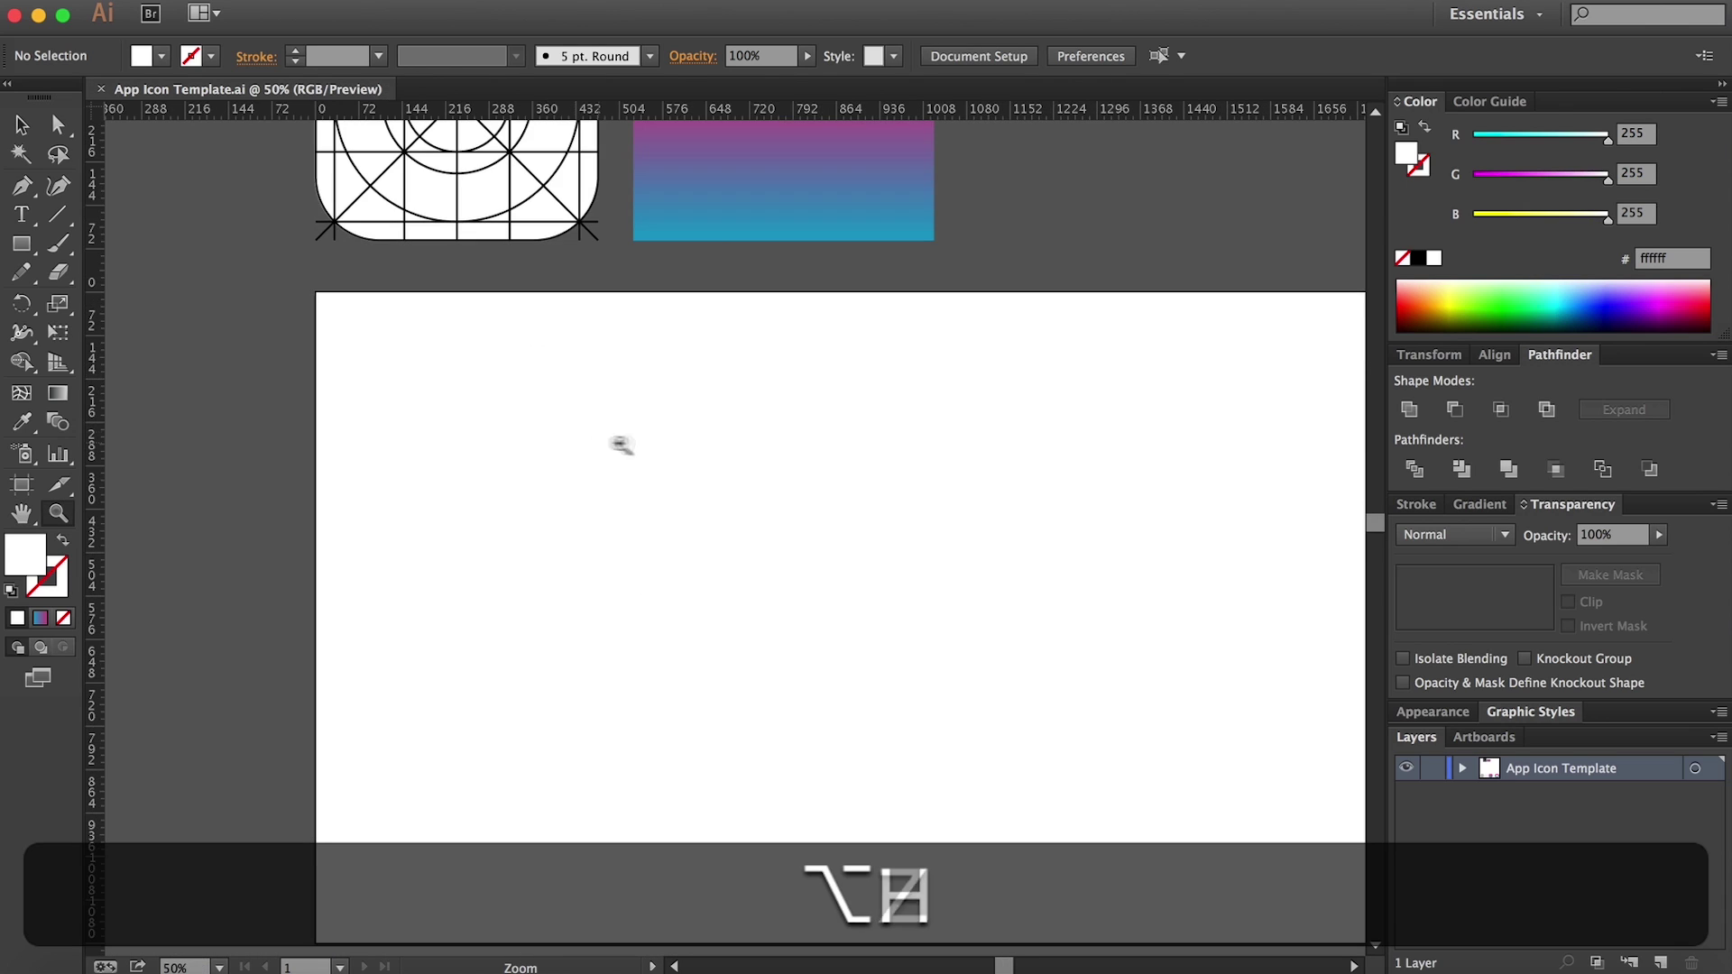
{"action": "left_click_drag", "start_coordinate": [618, 445], "coordinate": [461, 400]}
{"action": "key", "text": "h"}
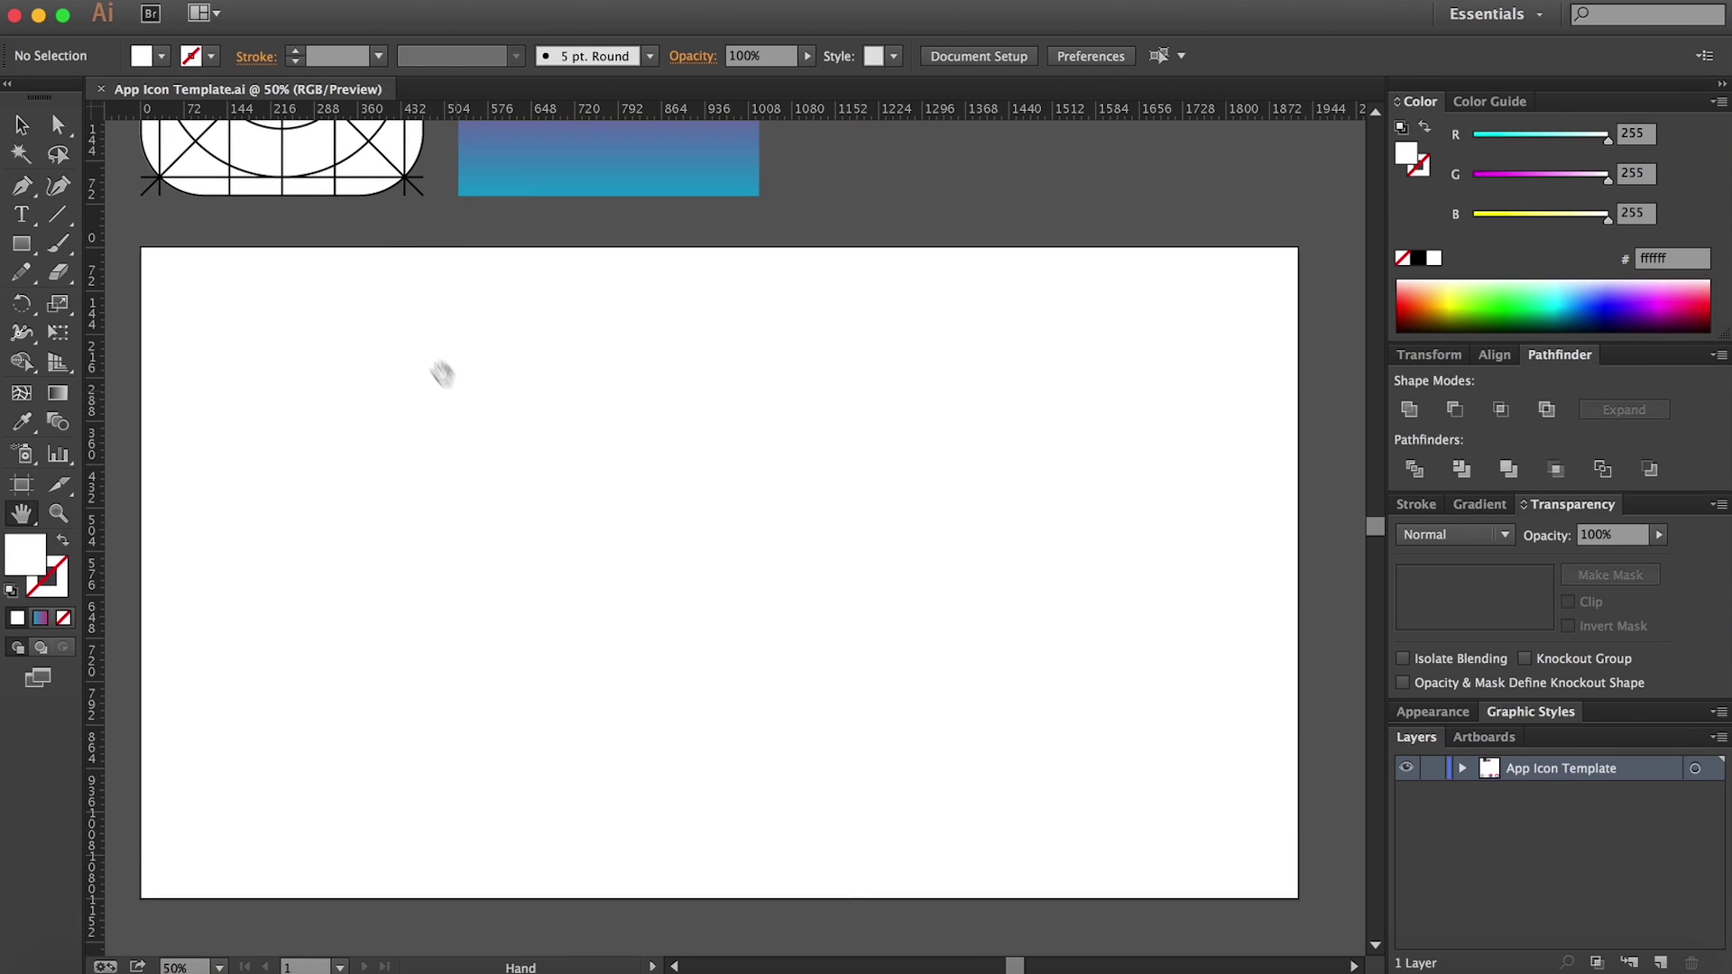
{"action": "key", "text": "a"}
{"action": "key", "text": "alt"}
{"action": "scroll", "coordinate": [298, 155], "scroll_direction": "up", "scroll_amount": 5}
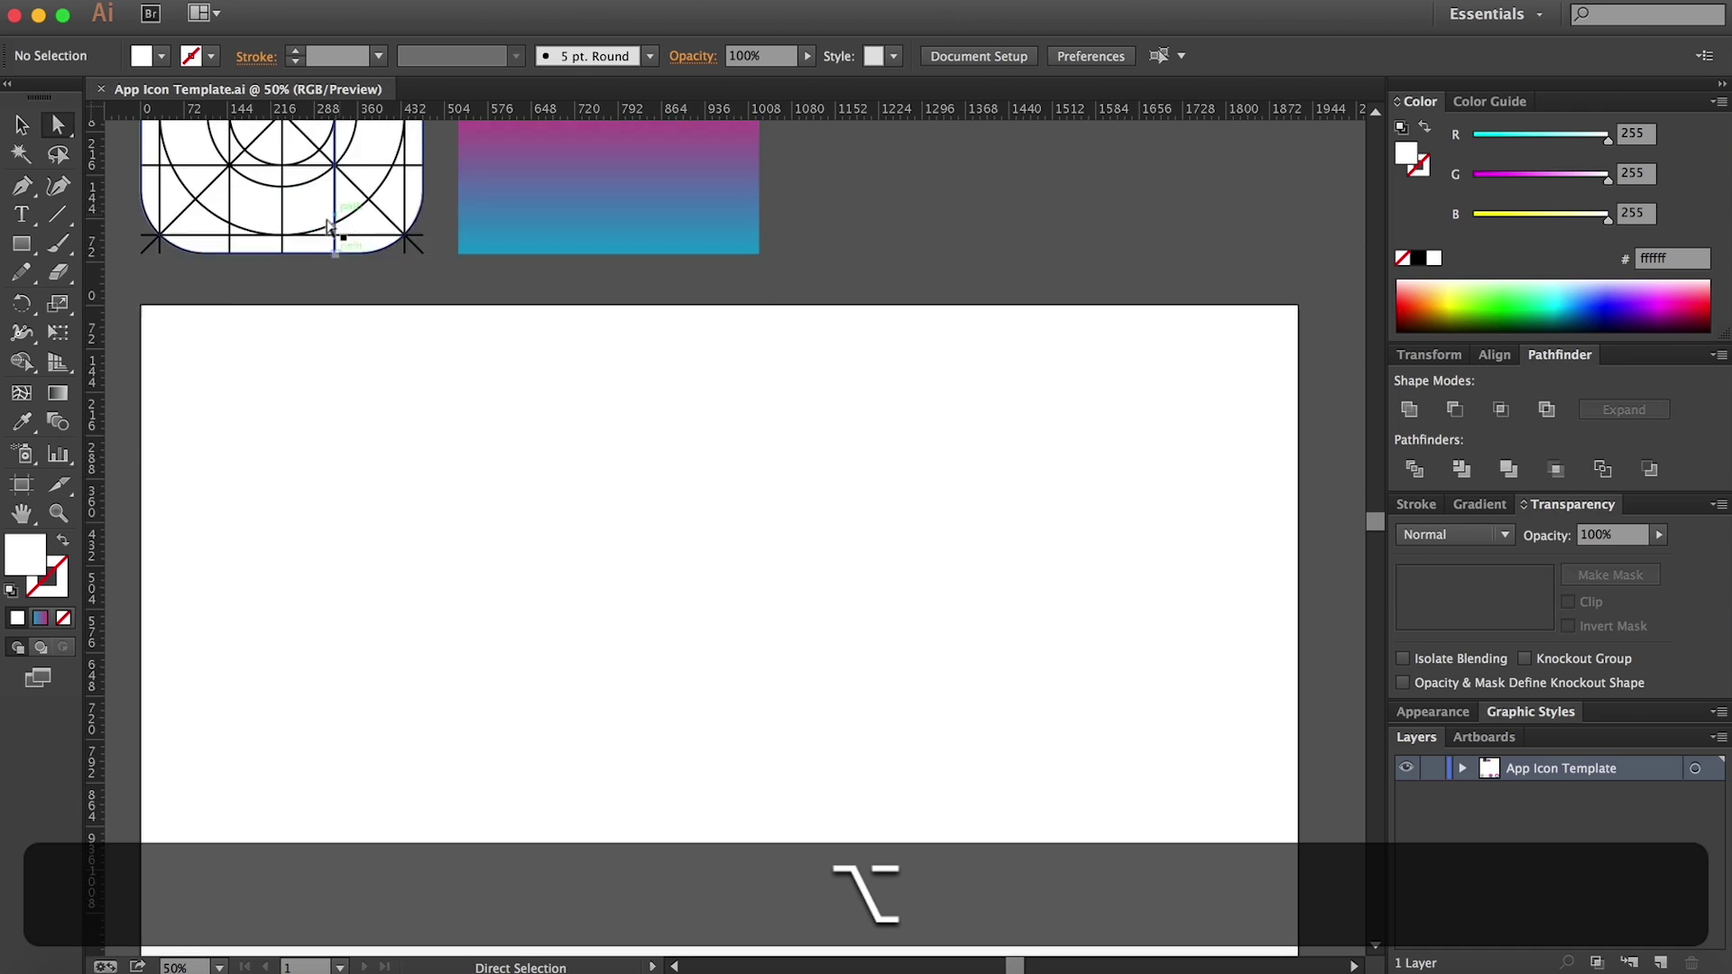
{"action": "left_click_drag", "start_coordinate": [294, 335], "coordinate": [665, 479]}
{"action": "key", "text": "h"}
{"action": "key", "text": "v"}
{"action": "left_click", "coordinate": [1418, 258]}
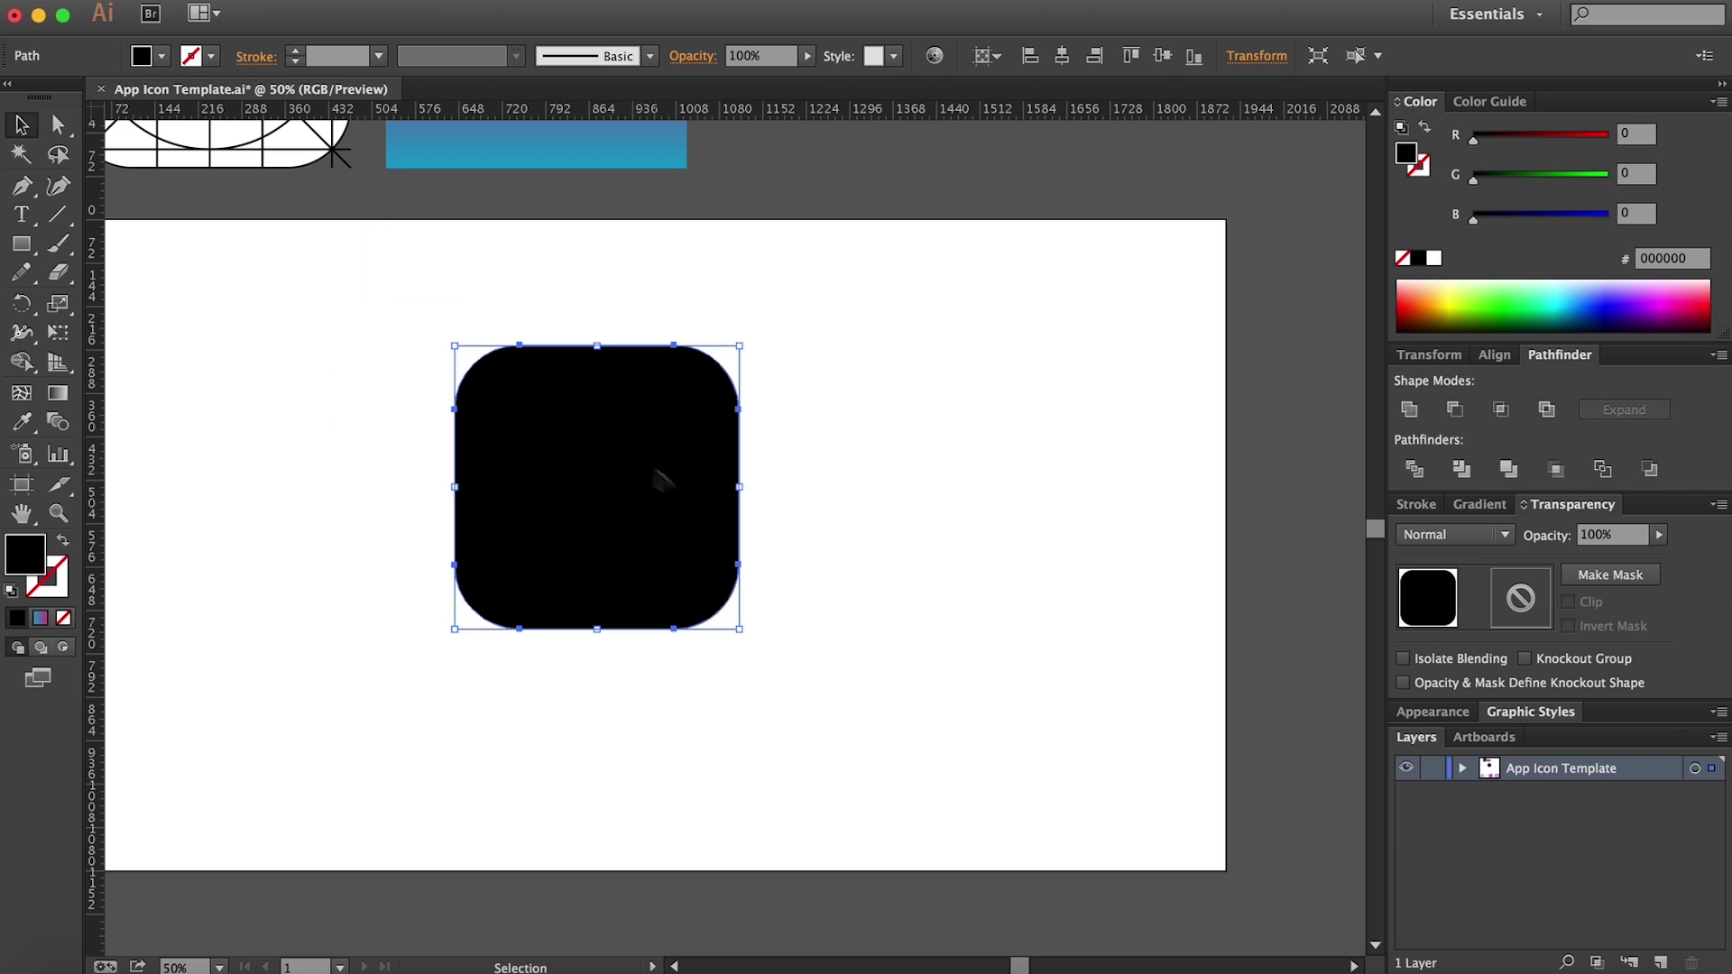
Step: Centre the black rounded square horizontally and vertically on the artboard
{"action": "key", "text": "h"}
{"action": "left_click_drag", "start_coordinate": [795, 535], "coordinate": [850, 523]}
{"action": "key", "text": "v"}
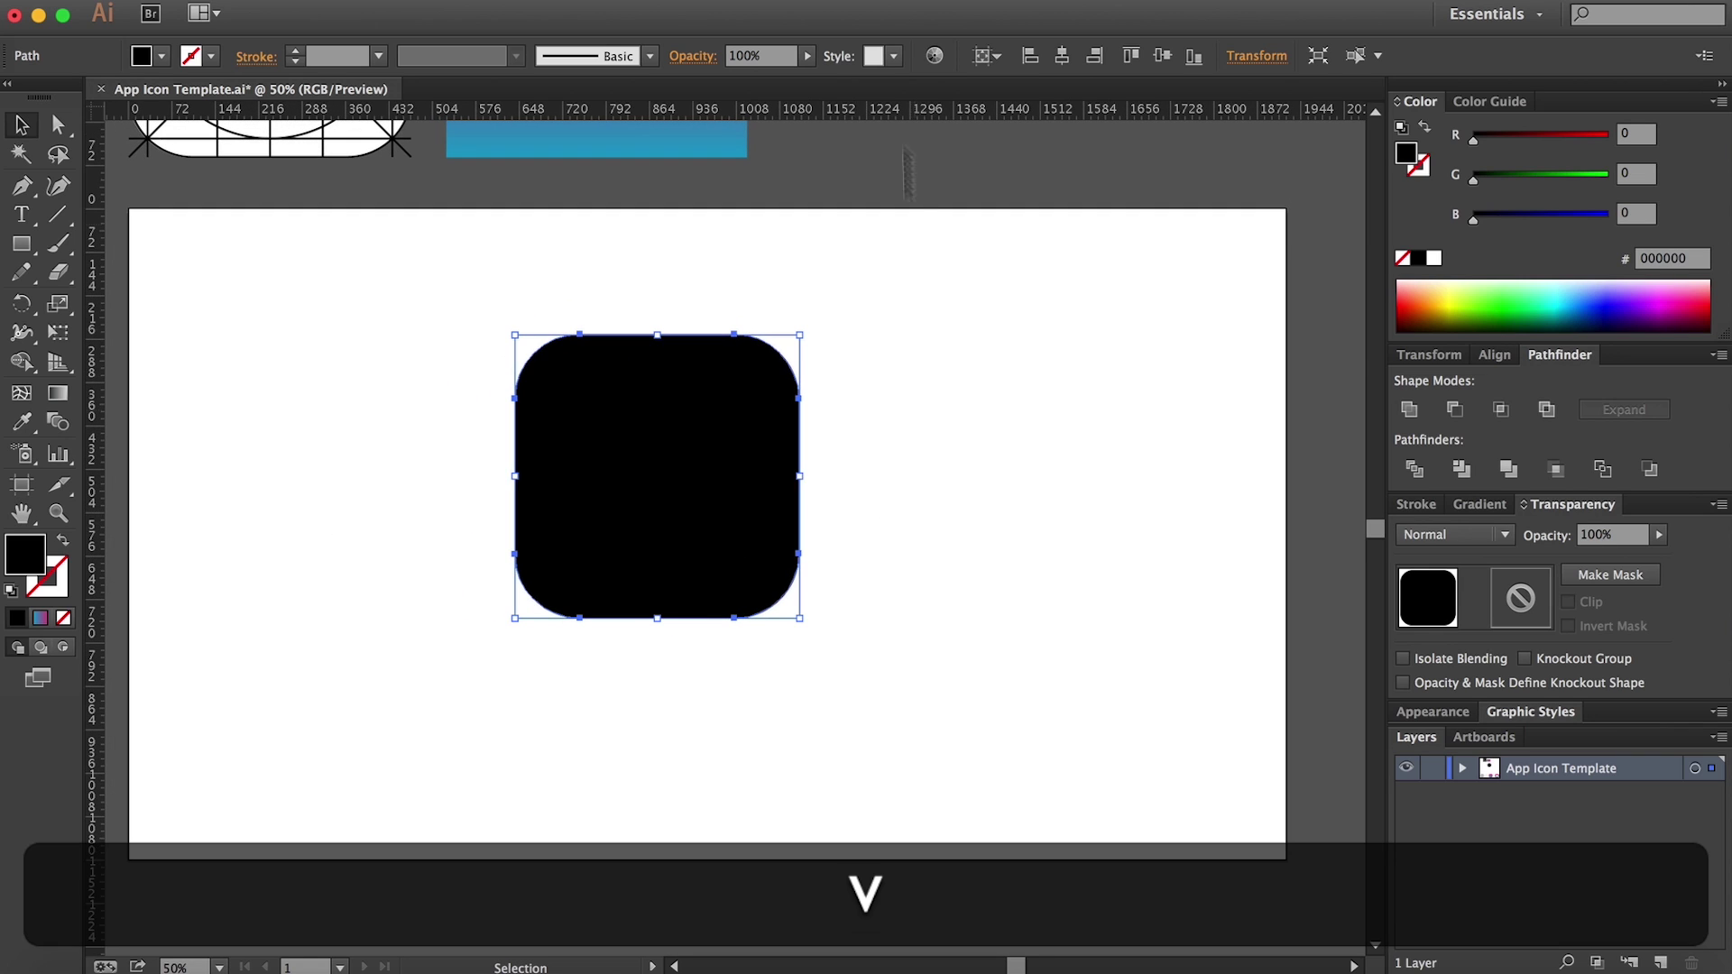
{"action": "left_click", "coordinate": [1062, 55]}
{"action": "left_click", "coordinate": [1162, 55]}
{"action": "left_click", "coordinate": [956, 378]}
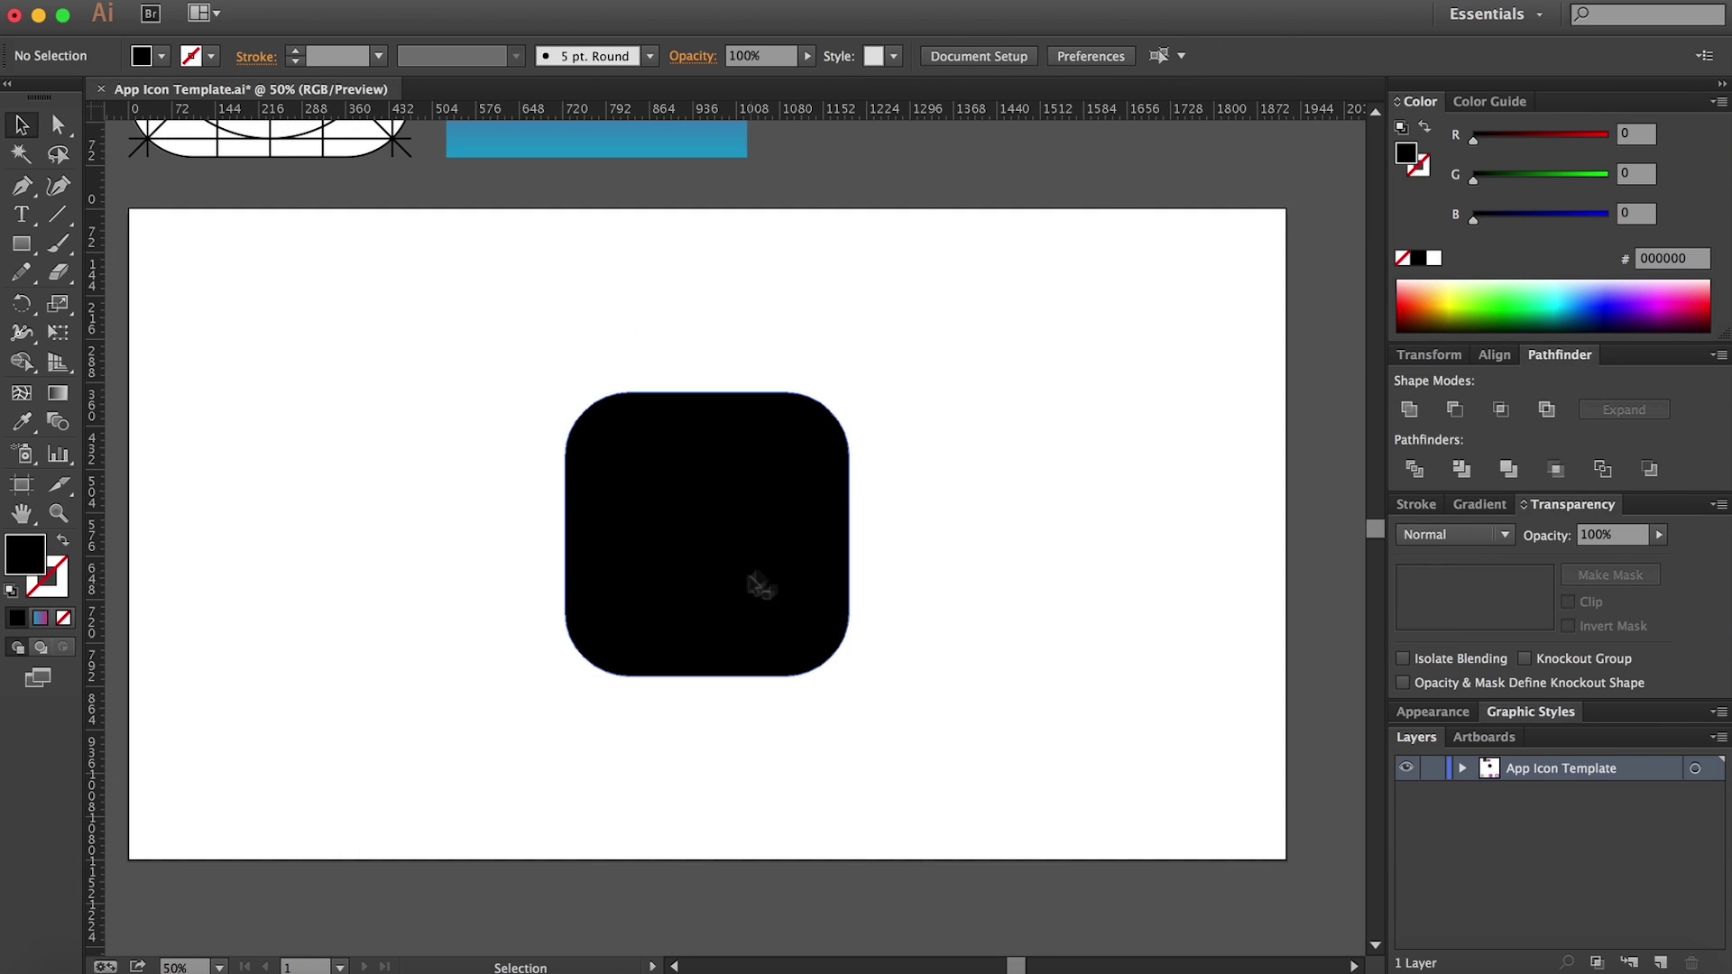
Step: Fill the black rounded square with the pink-to-blue gradient sampled from the template's gradient rectangle
{"action": "key", "text": "h"}
{"action": "left_click_drag", "start_coordinate": [737, 456], "coordinate": [735, 486]}
{"action": "key", "text": "v"}
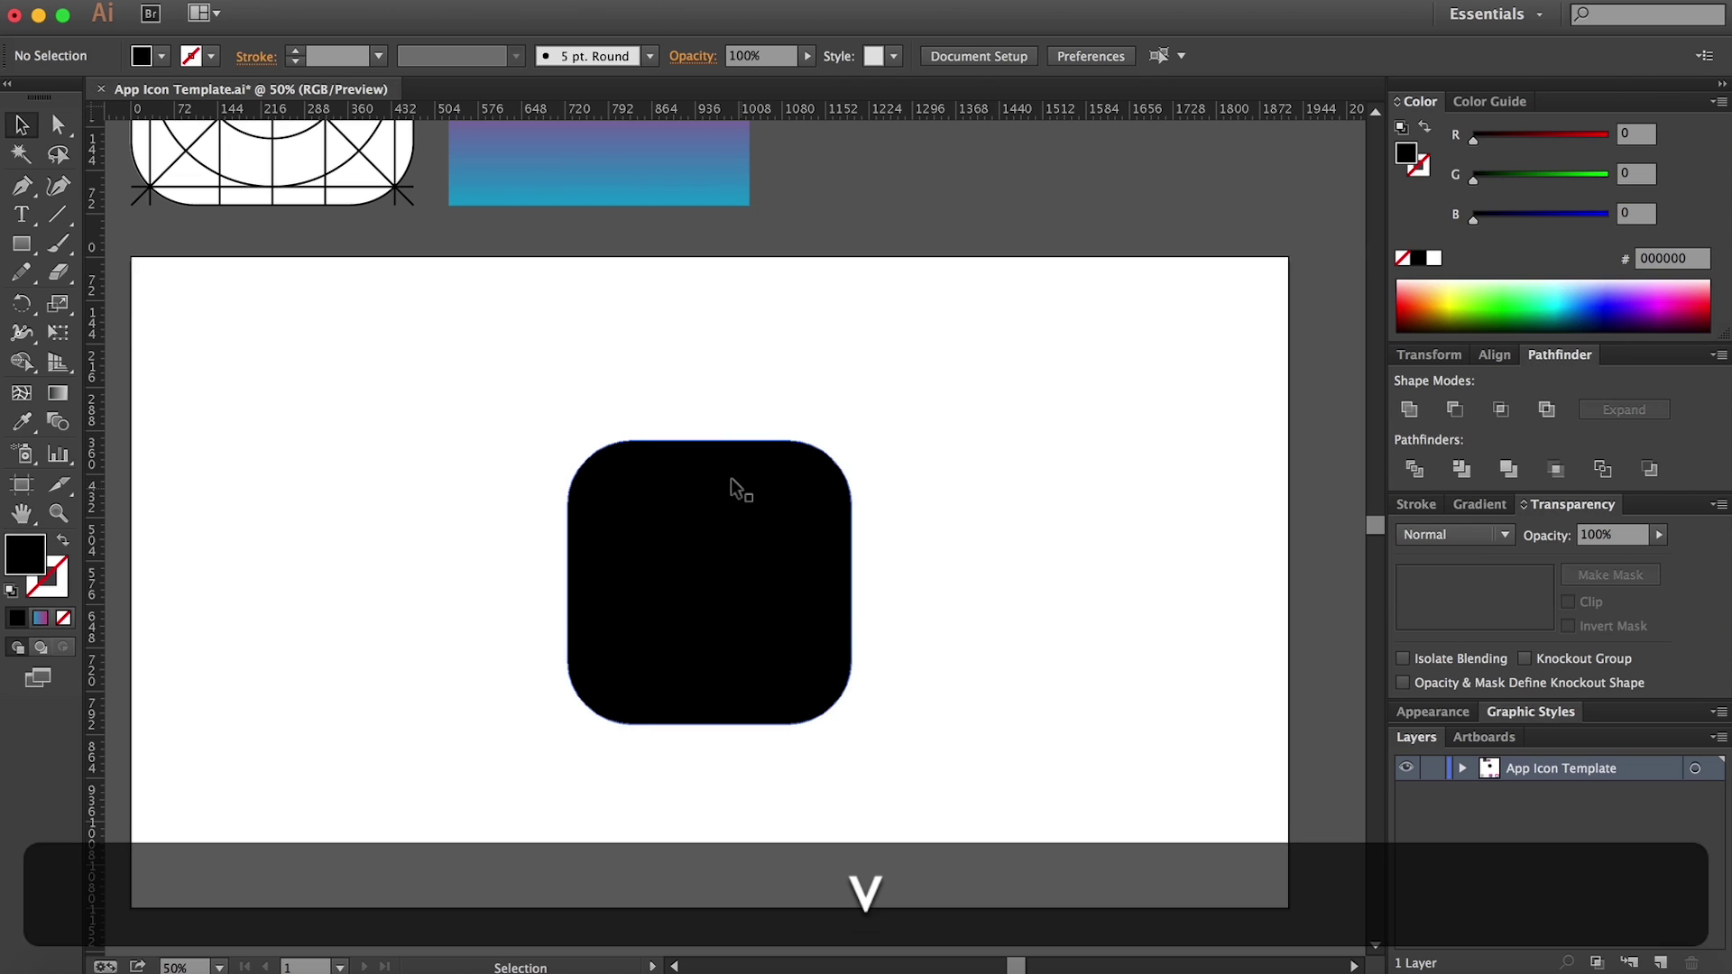
{"action": "left_click", "coordinate": [731, 478]}
{"action": "scroll", "coordinate": [766, 532], "scroll_direction": "up", "scroll_amount": 5}
{"action": "key", "text": "i"}
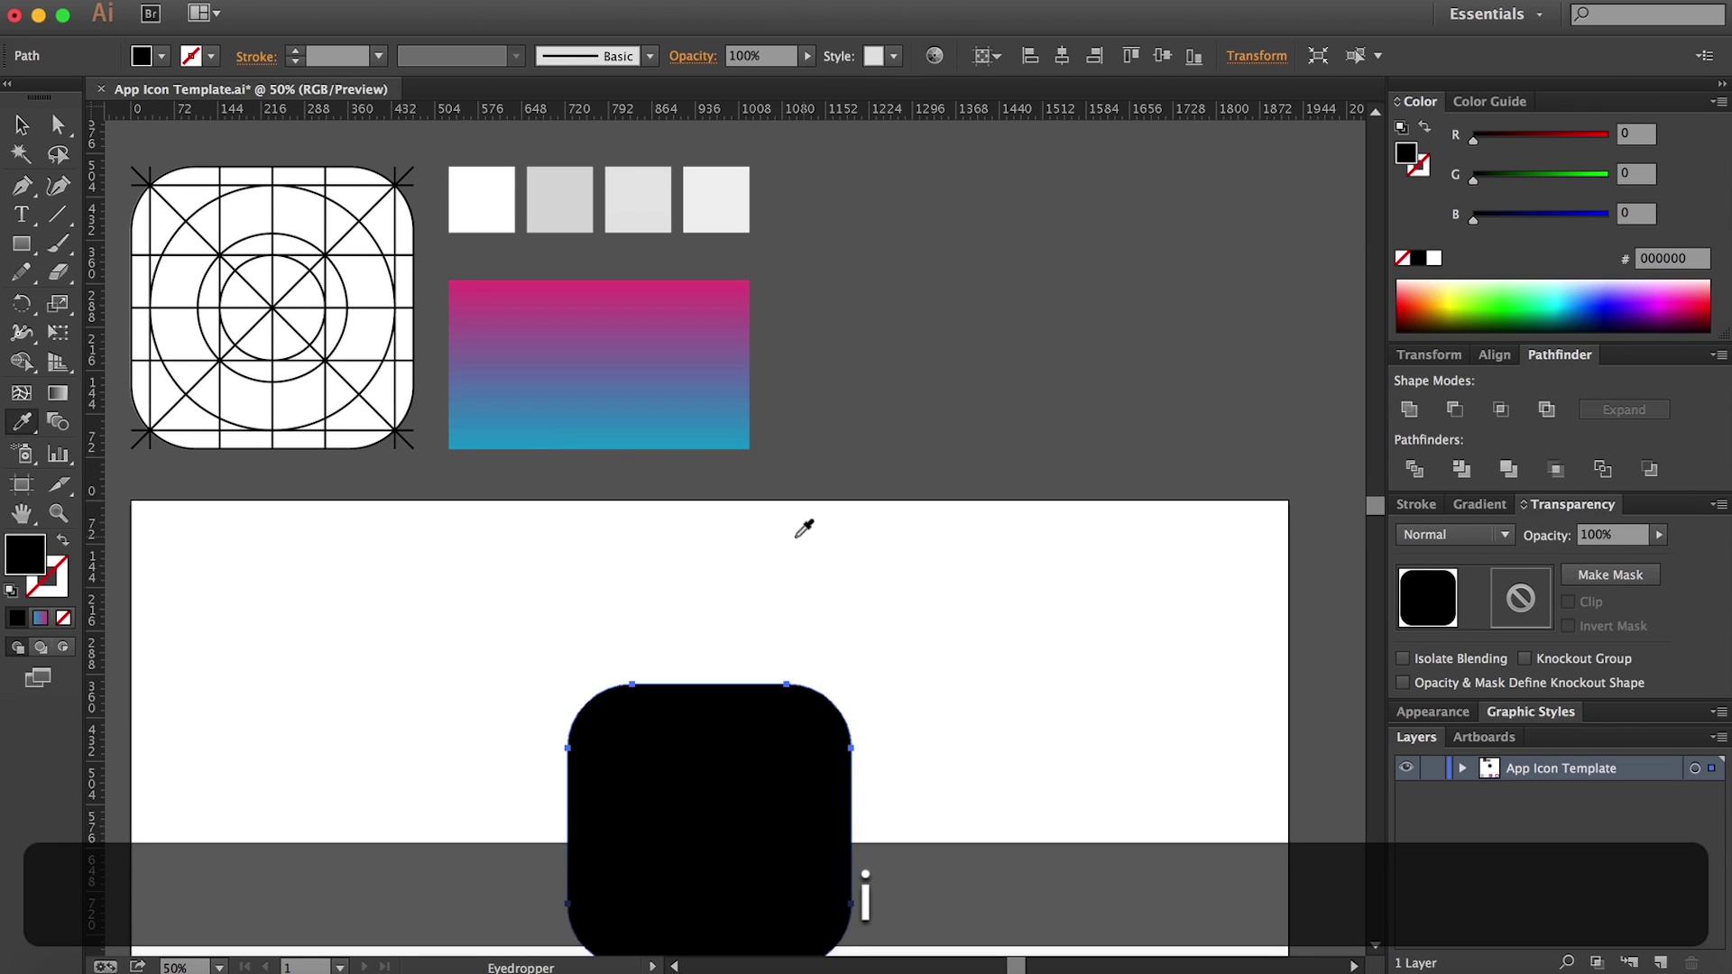
{"action": "left_click", "coordinate": [619, 311]}
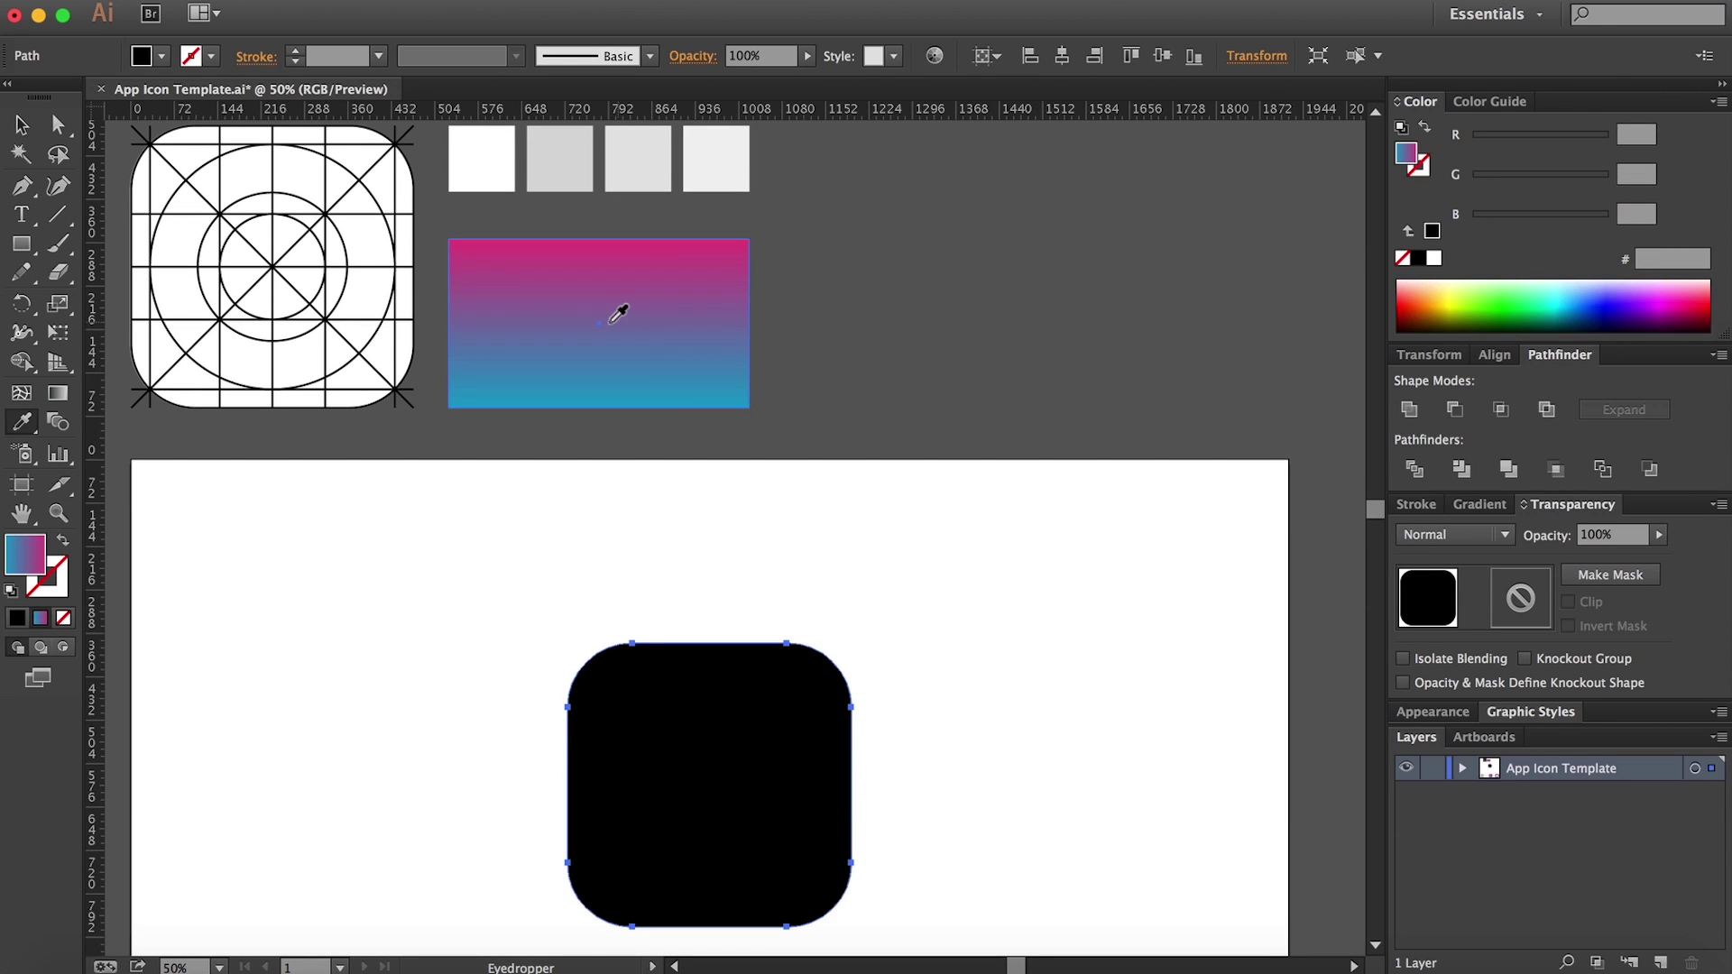
{"action": "key", "text": "v"}
{"action": "left_click", "coordinate": [734, 546]}
{"action": "scroll", "coordinate": [732, 554], "scroll_direction": "down", "scroll_amount": 8}
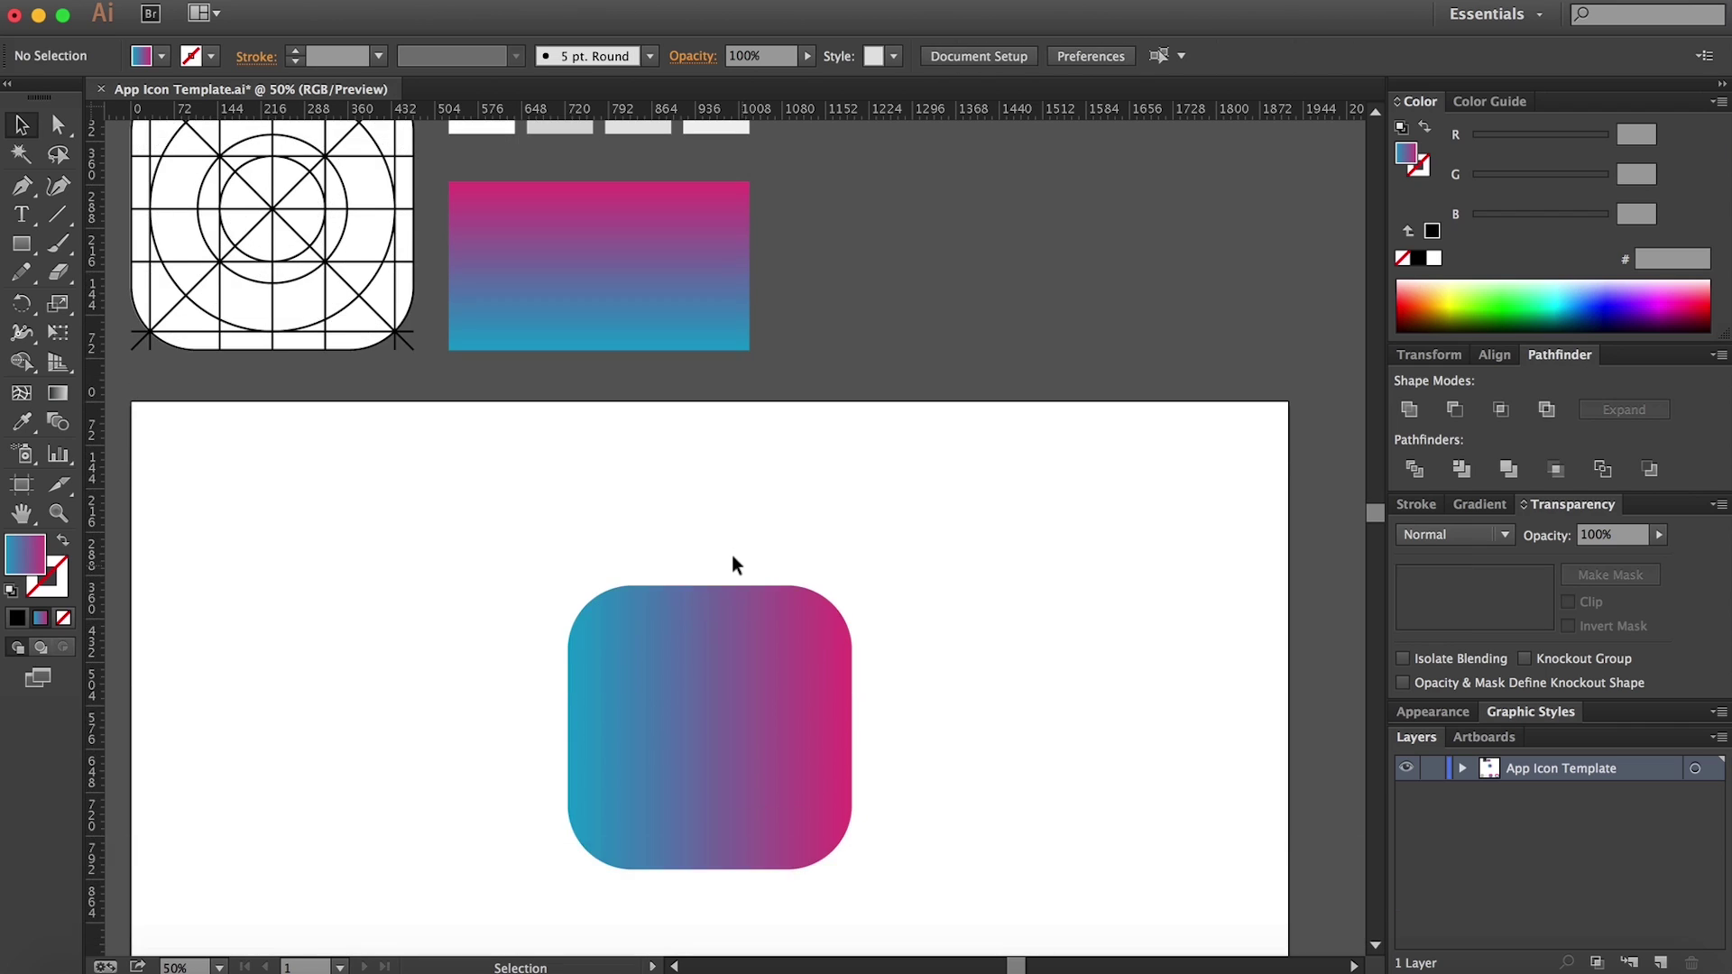
{"action": "scroll", "coordinate": [723, 585], "scroll_direction": "up", "scroll_amount": 3}
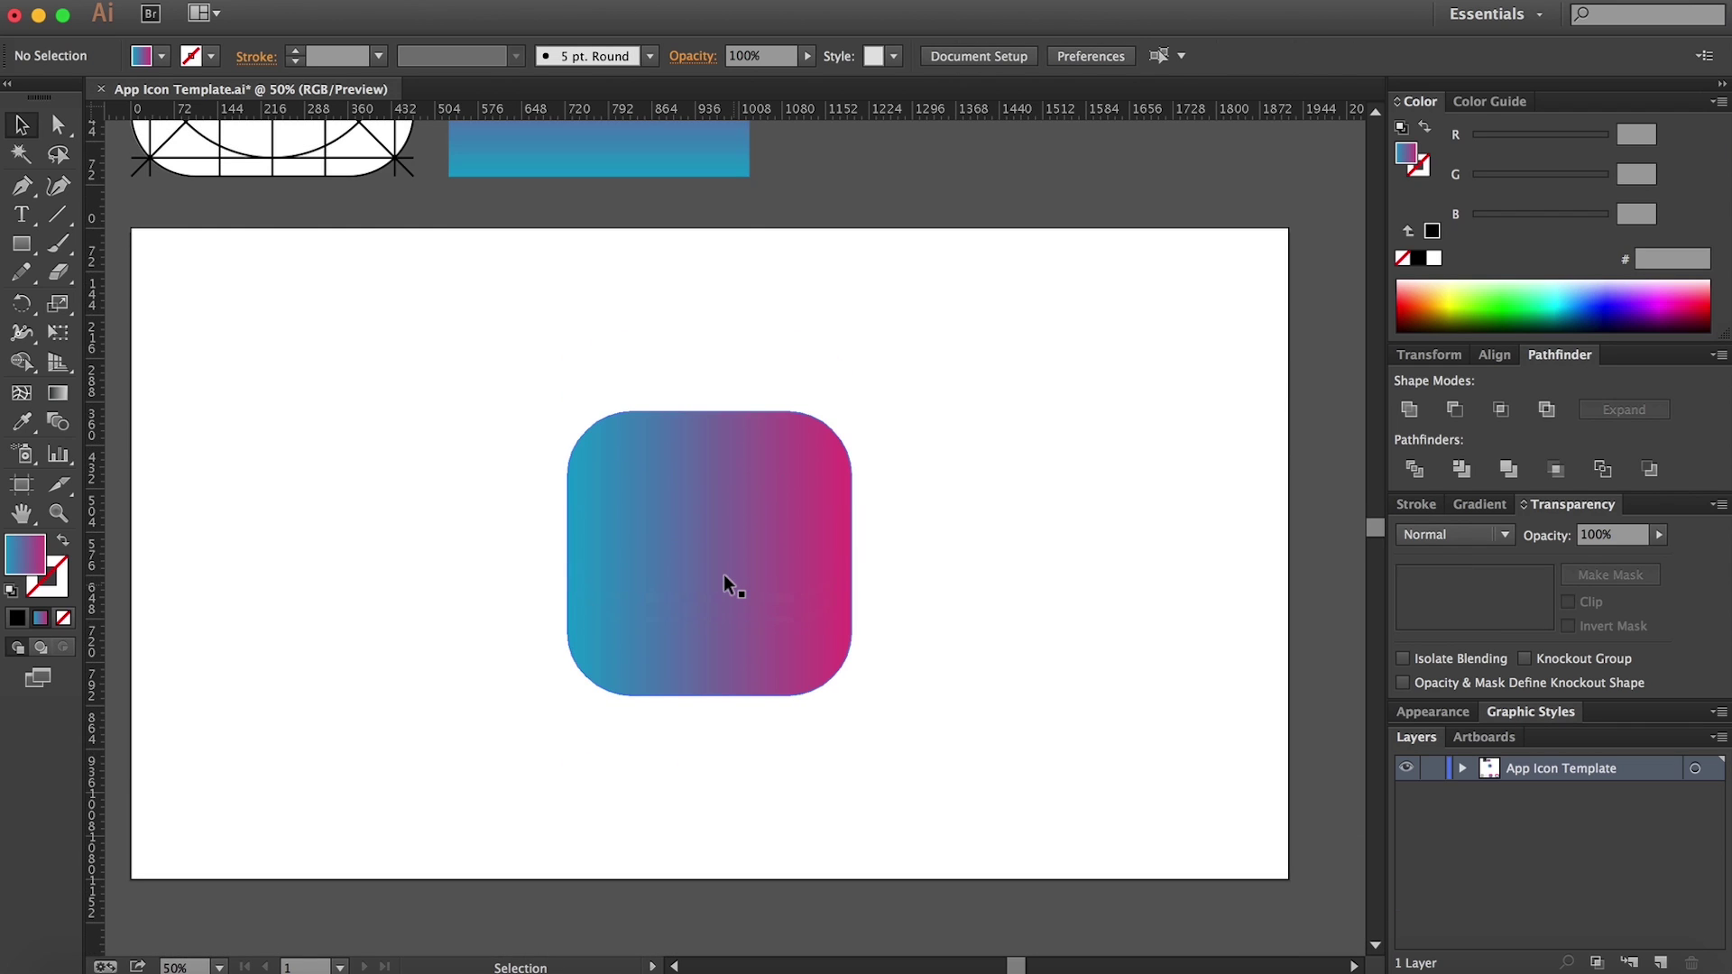
Step: Set the angle of the rounded square's linear gradient to 90°
{"action": "left_click", "coordinate": [710, 504]}
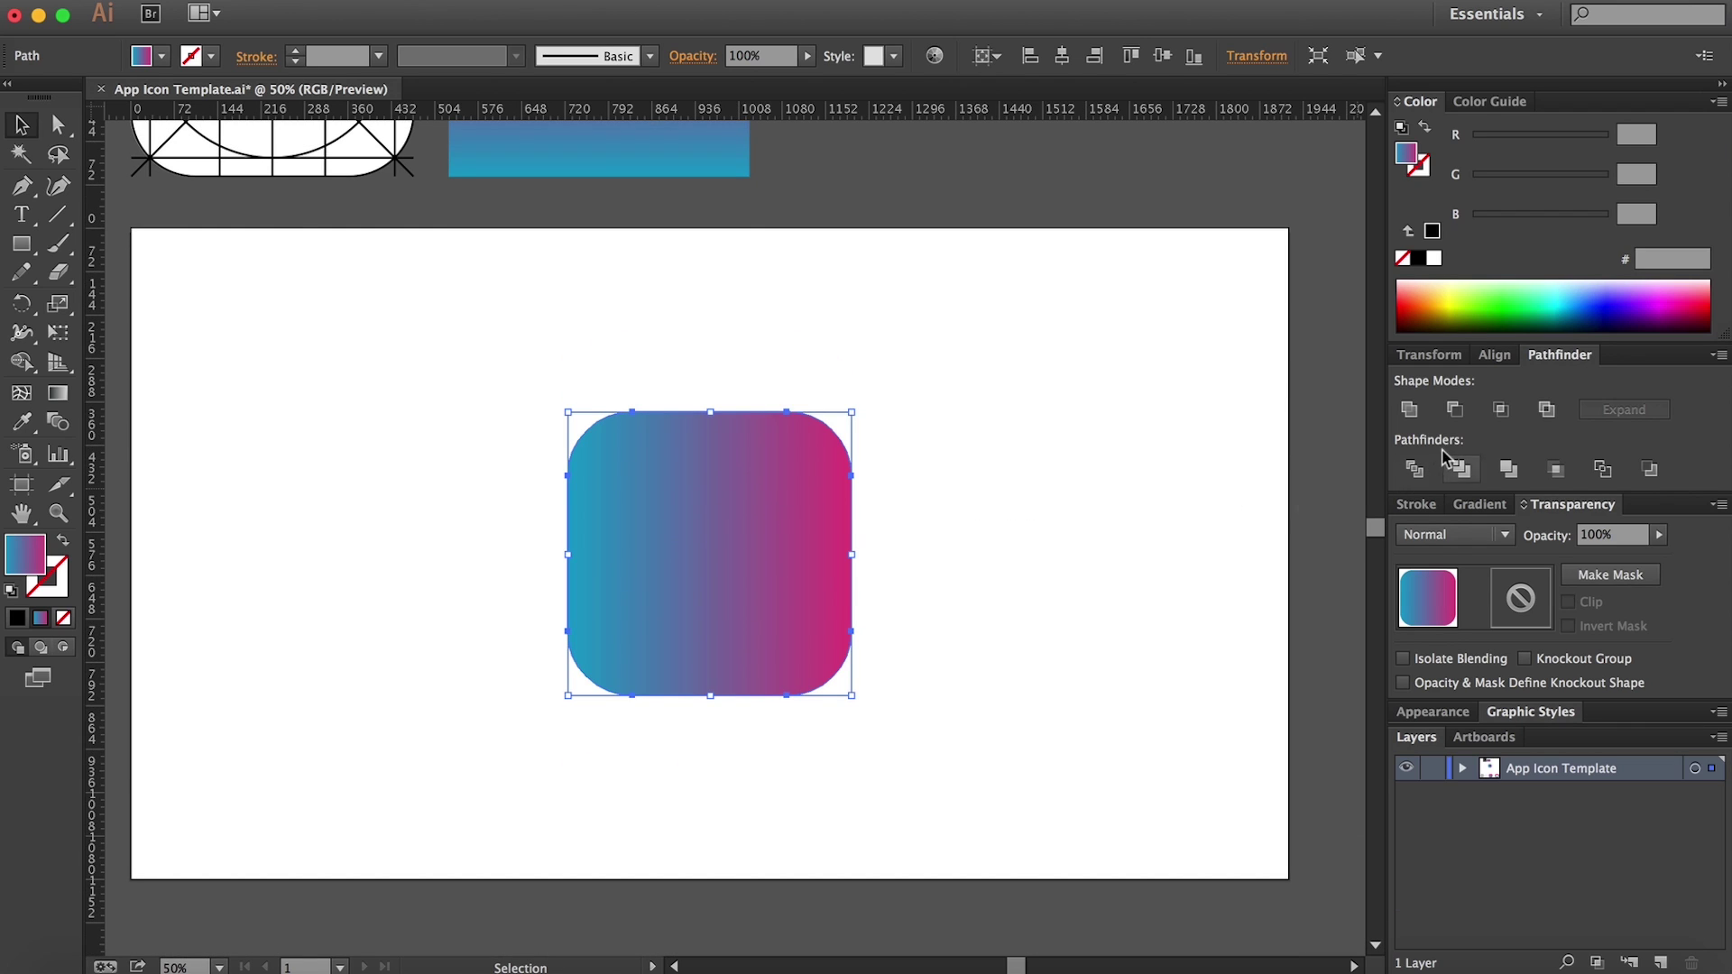
{"action": "left_click", "coordinate": [1483, 507]}
{"action": "scroll", "coordinate": [713, 541], "scroll_direction": "down", "scroll_amount": 1}
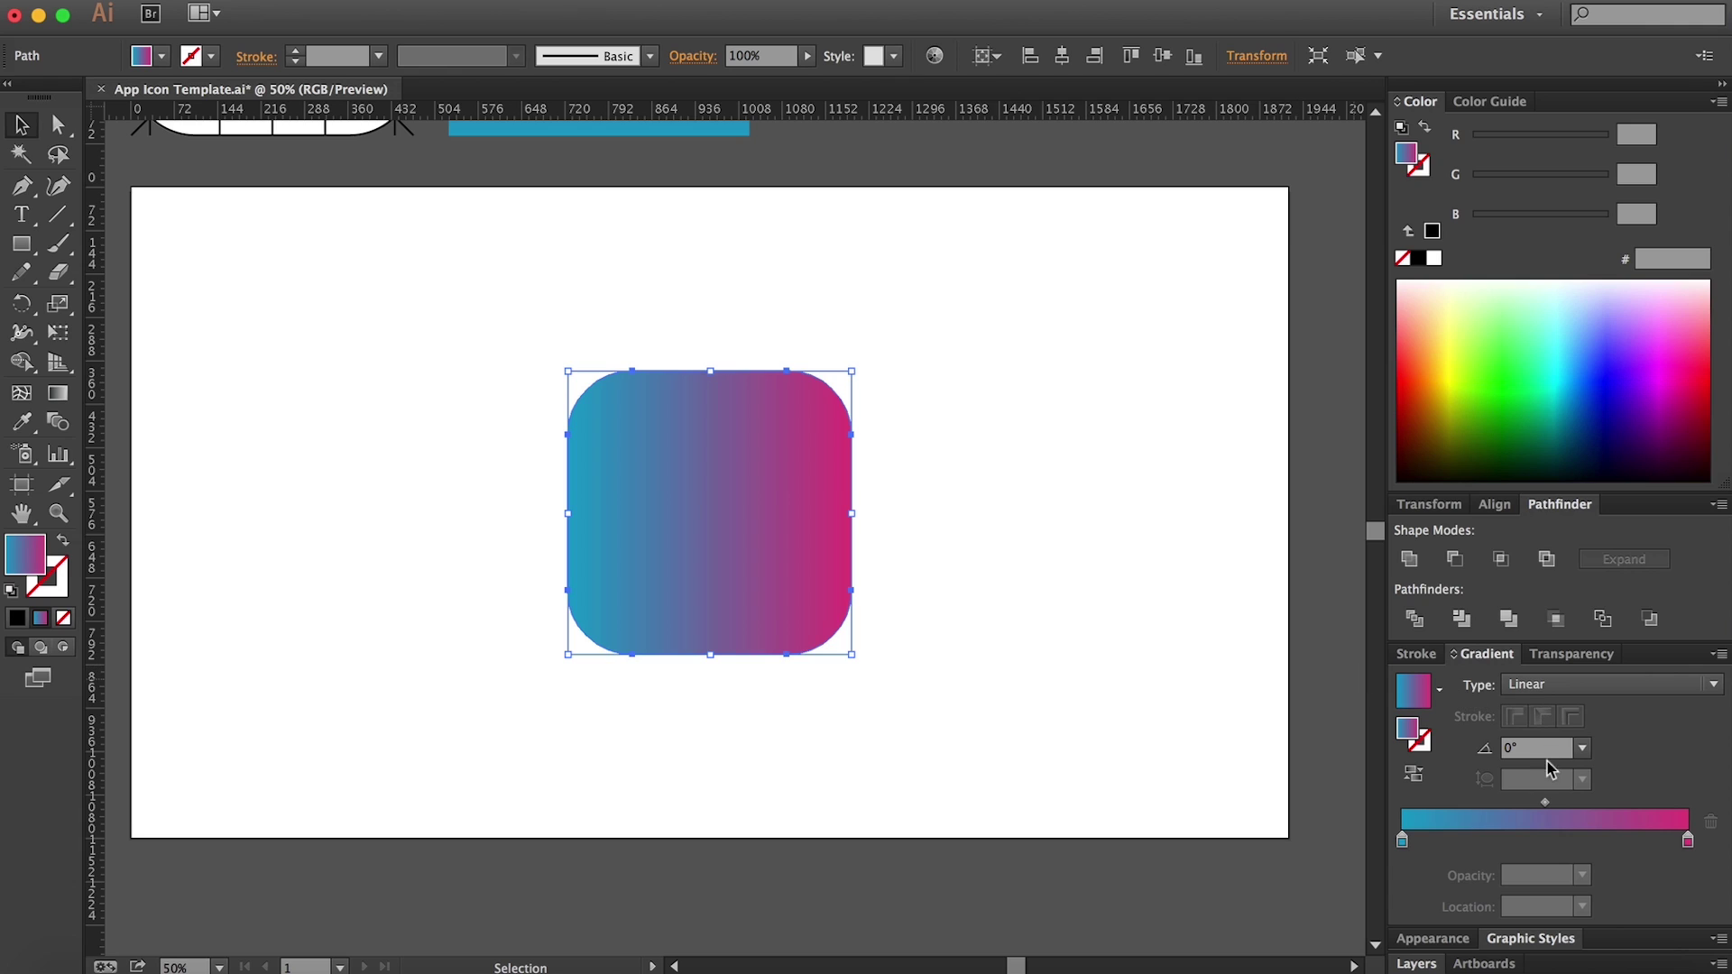
{"action": "left_click", "coordinate": [1585, 750]}
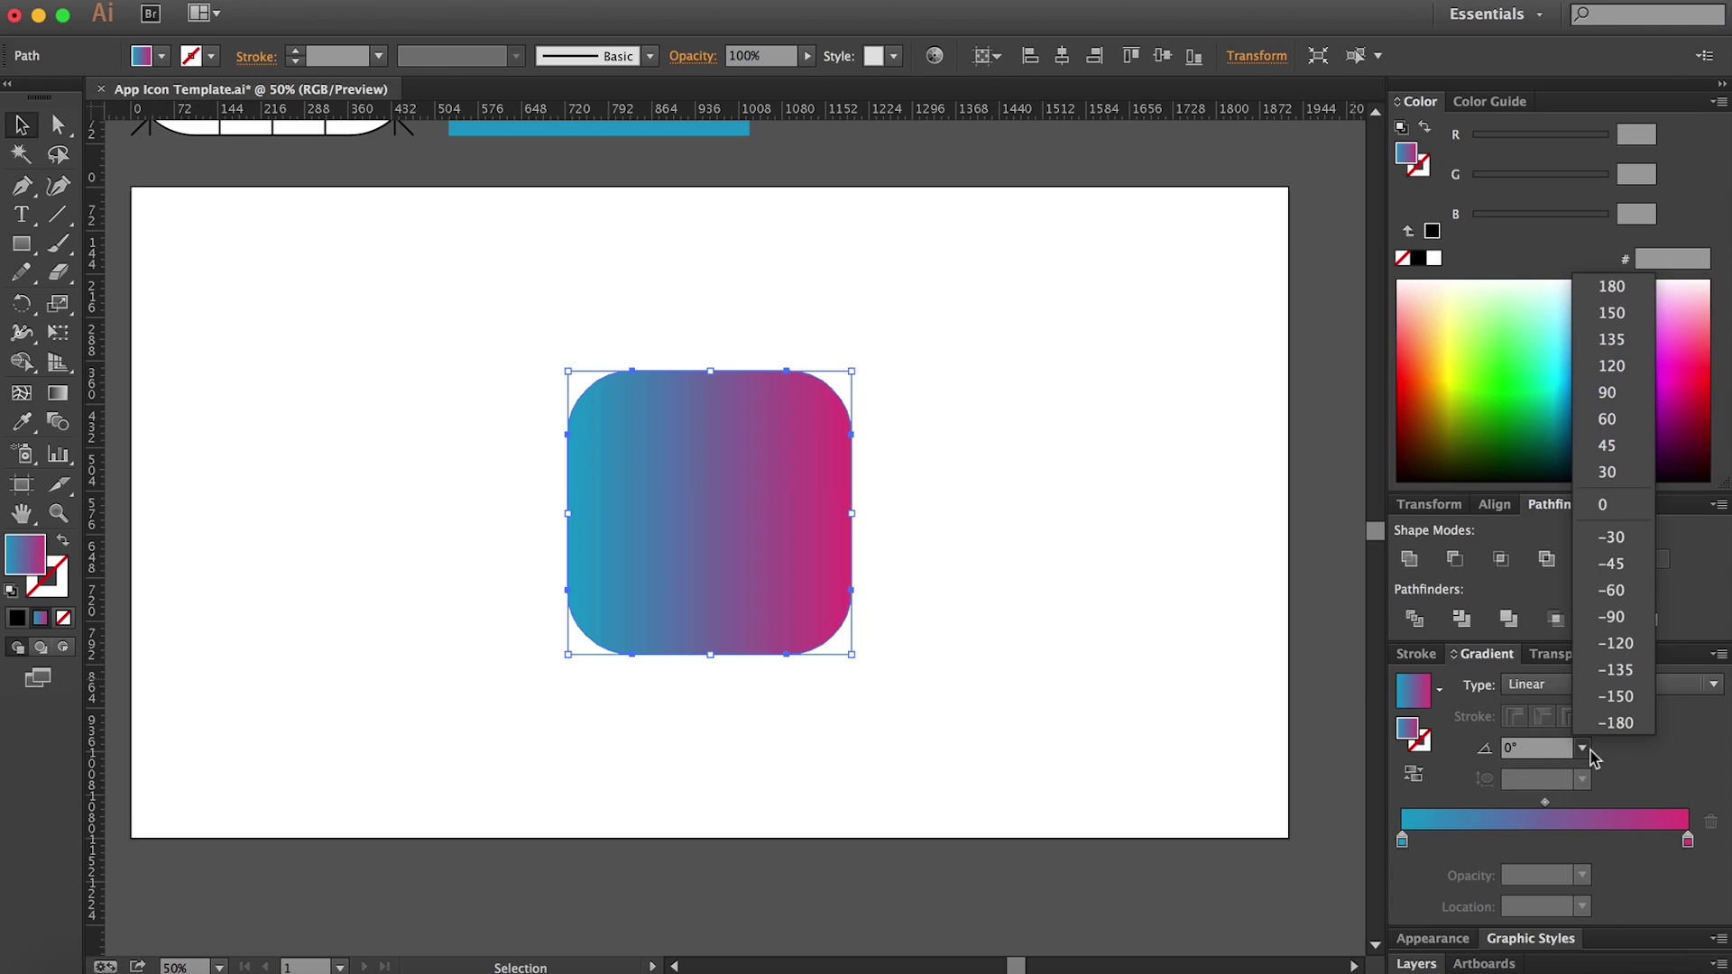
{"action": "left_click", "coordinate": [1610, 394]}
{"action": "left_click", "coordinate": [1073, 561]}
{"action": "scroll", "coordinate": [793, 514], "scroll_direction": "down", "scroll_amount": 1}
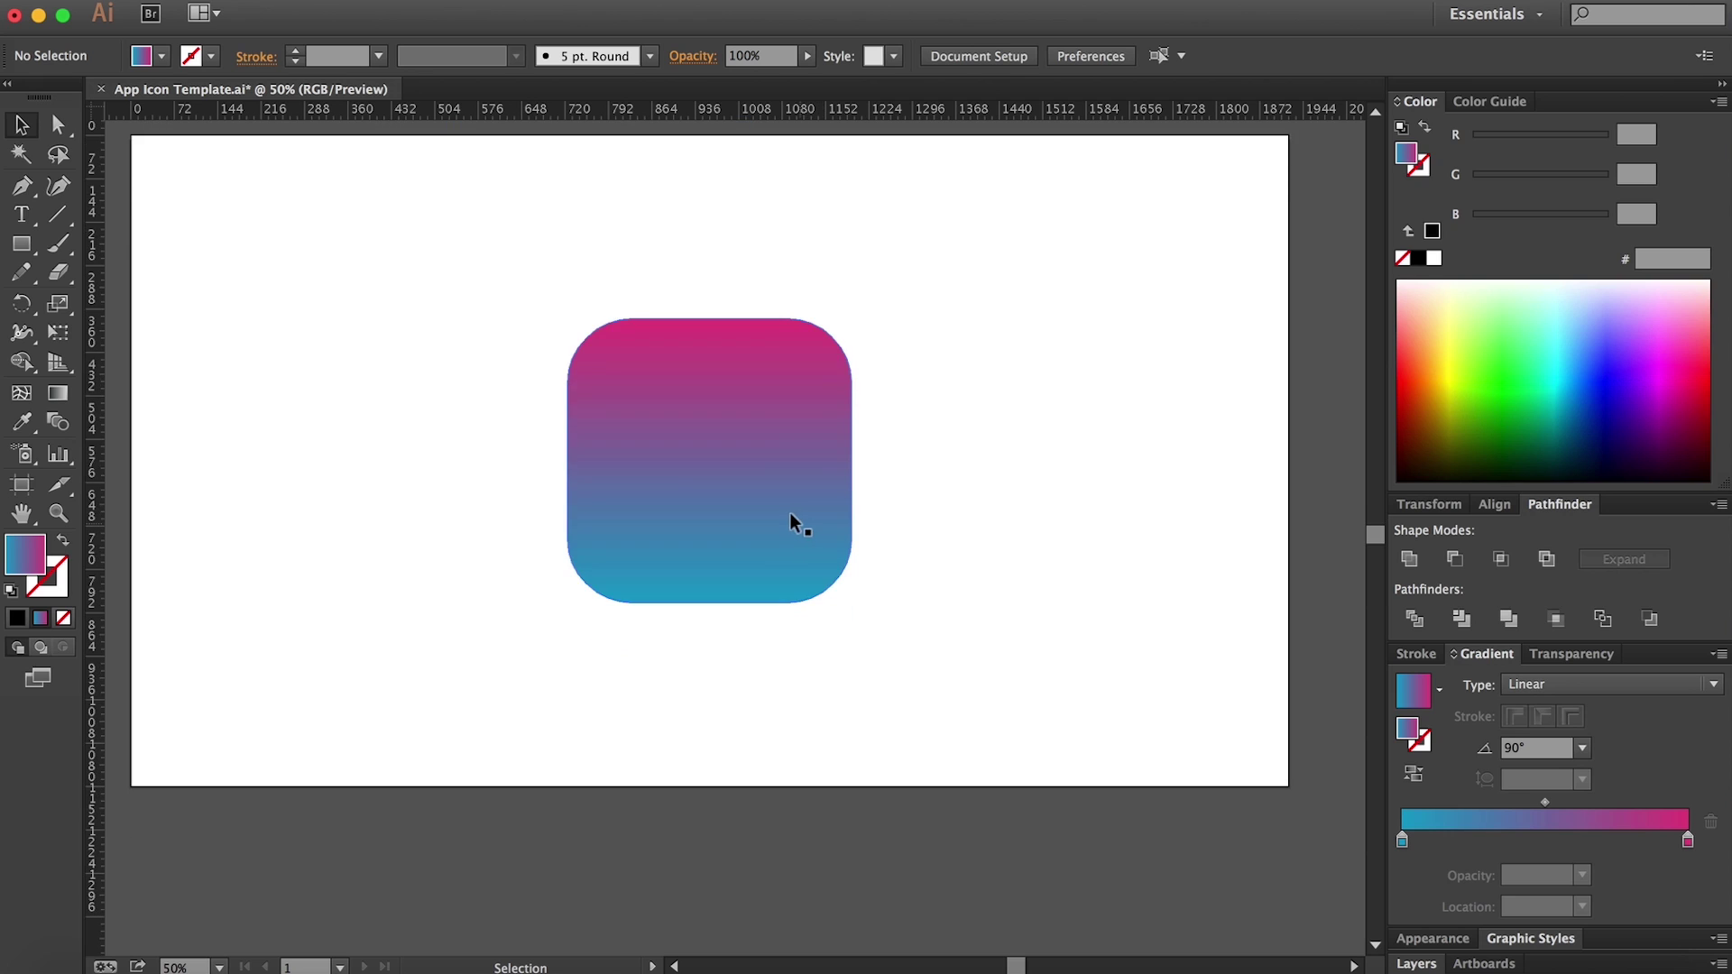
Step: Examine the white and grey swatches above the gradient sample at closer range
{"action": "scroll", "coordinate": [775, 528], "scroll_direction": "up", "scroll_amount": 4}
{"action": "scroll", "coordinate": [767, 535], "scroll_direction": "up", "scroll_amount": 3}
{"action": "scroll", "coordinate": [767, 534], "scroll_direction": "down", "scroll_amount": 3}
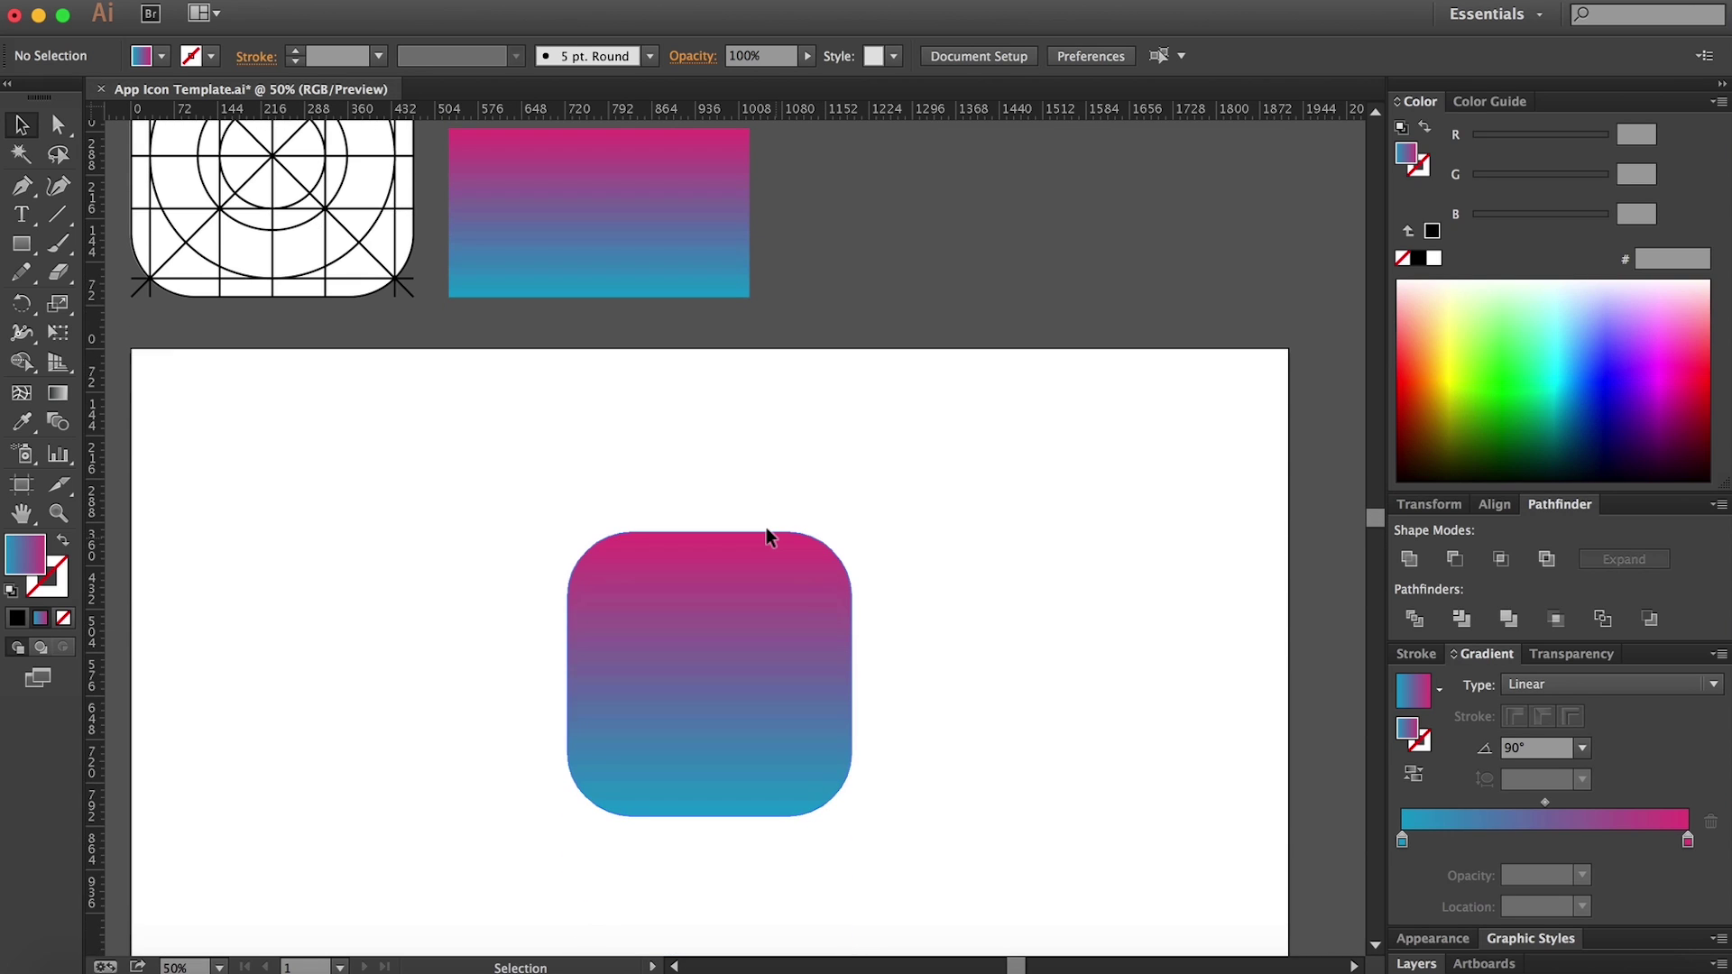
{"action": "key", "text": "h"}
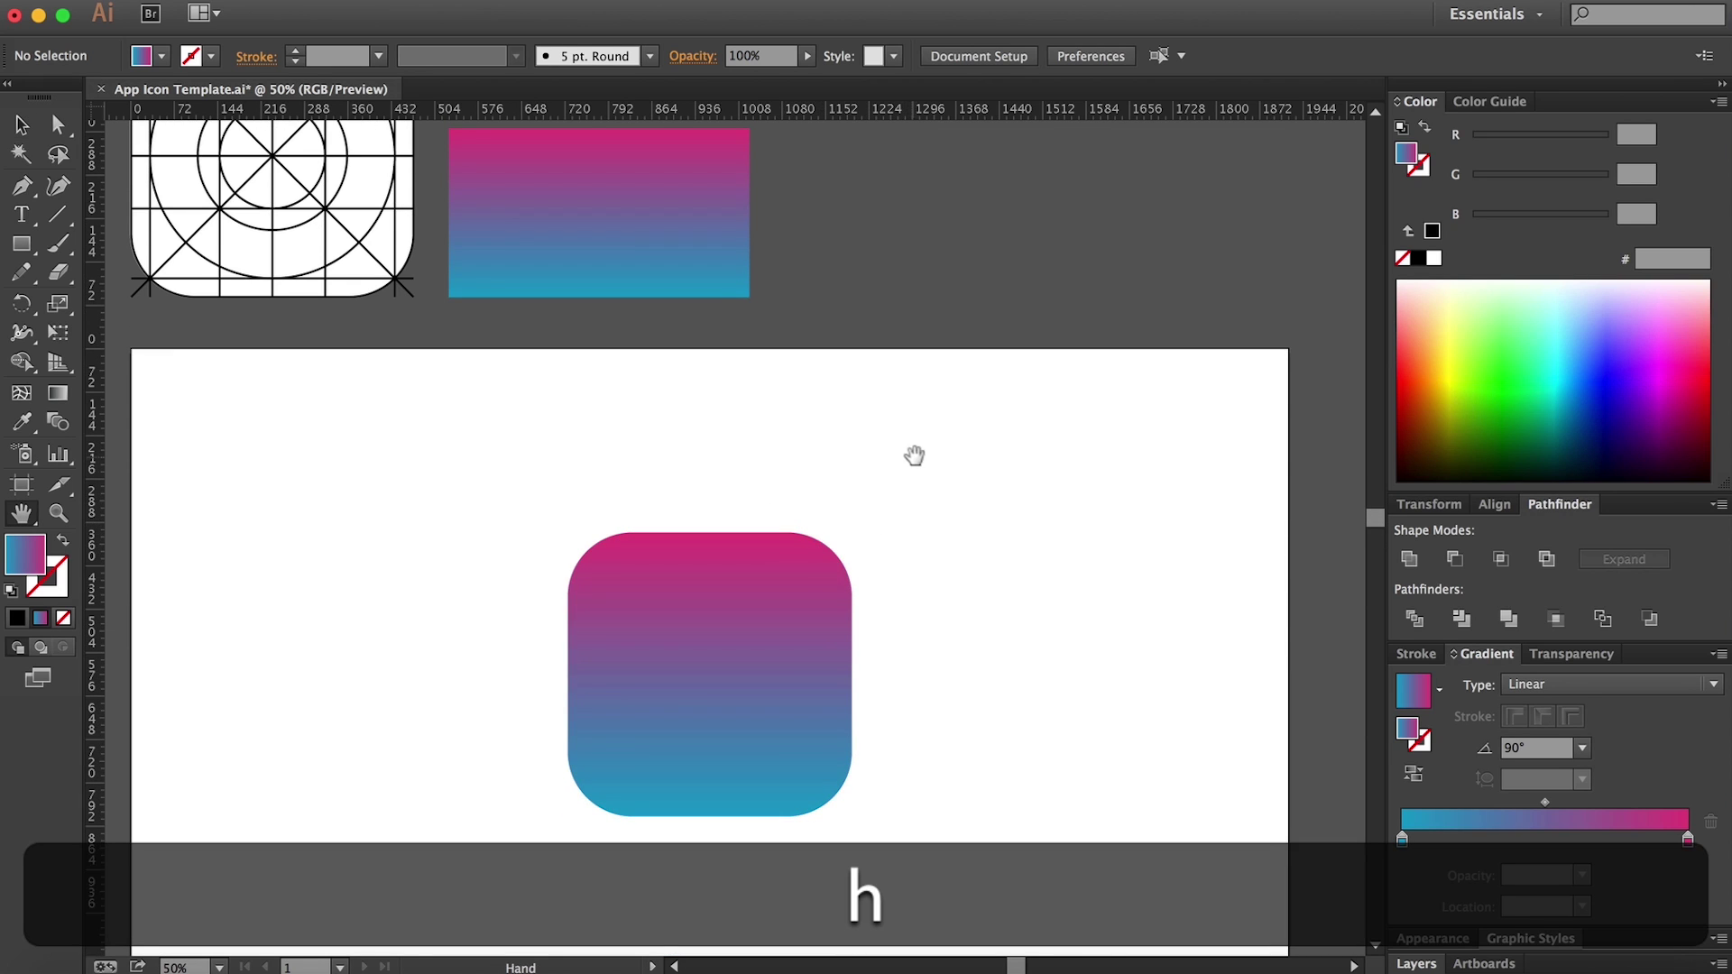
{"action": "left_click_drag", "start_coordinate": [912, 456], "coordinate": [699, 788]}
{"action": "left_click_drag", "start_coordinate": [641, 650], "coordinate": [713, 602]}
{"action": "key", "text": "v"}
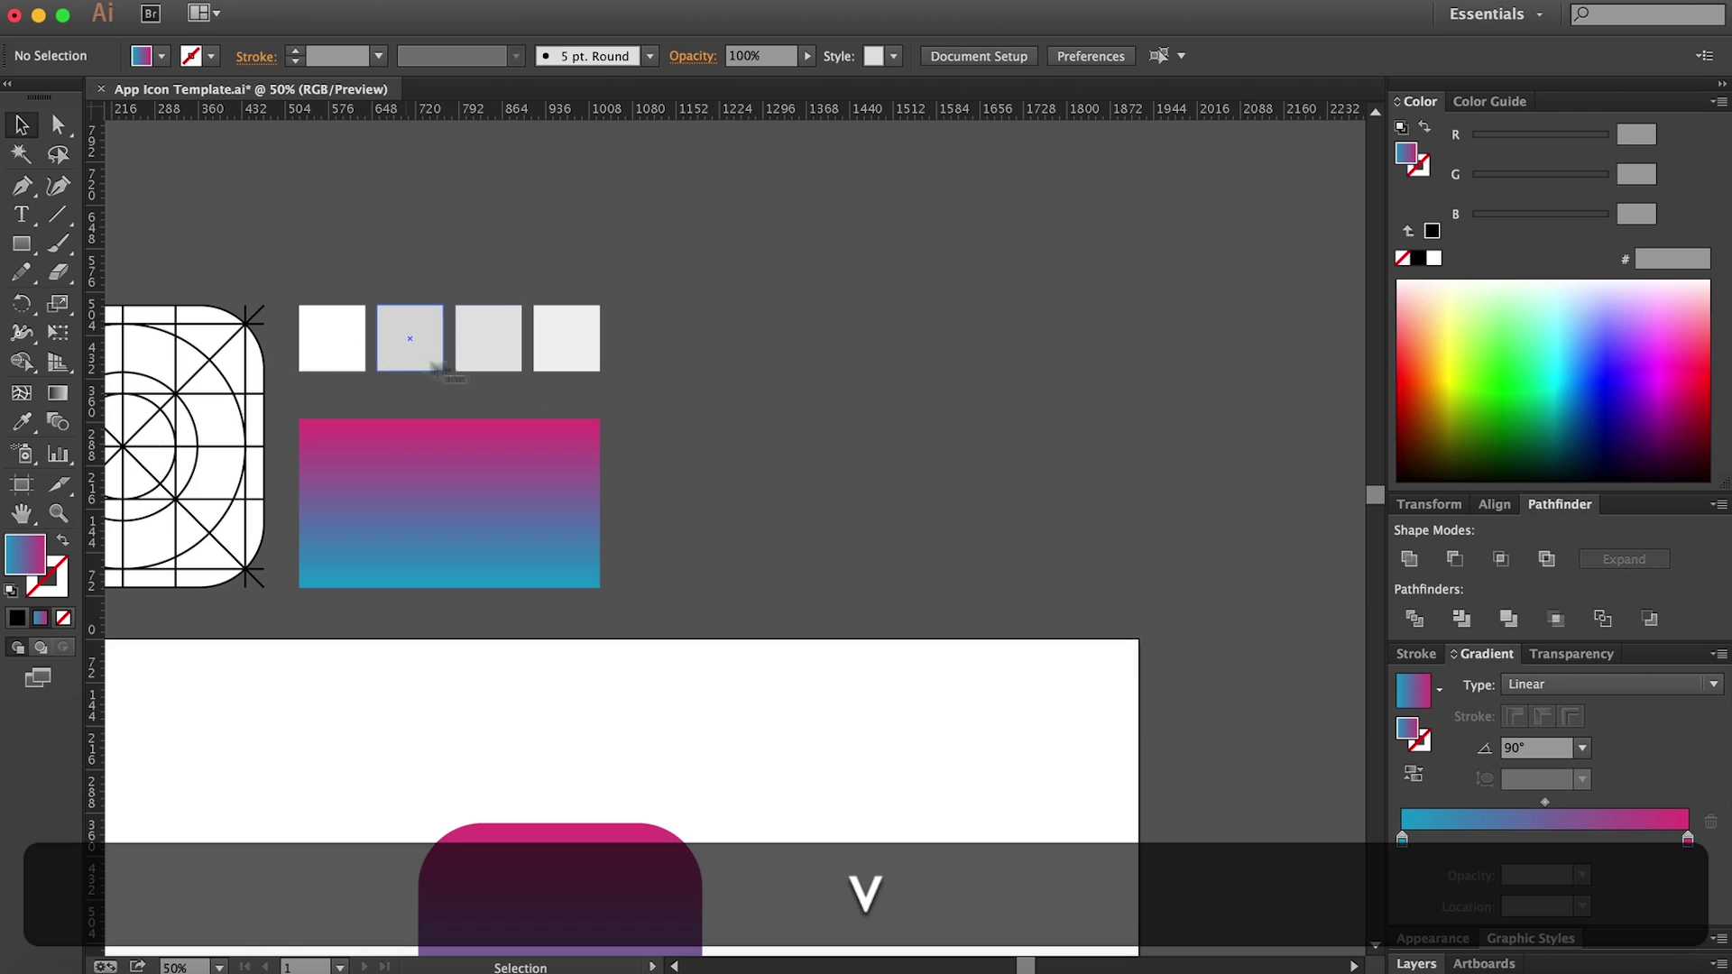
{"action": "key", "text": "z"}
{"action": "left_click", "coordinate": [669, 414]}
{"action": "left_click", "coordinate": [742, 493]}
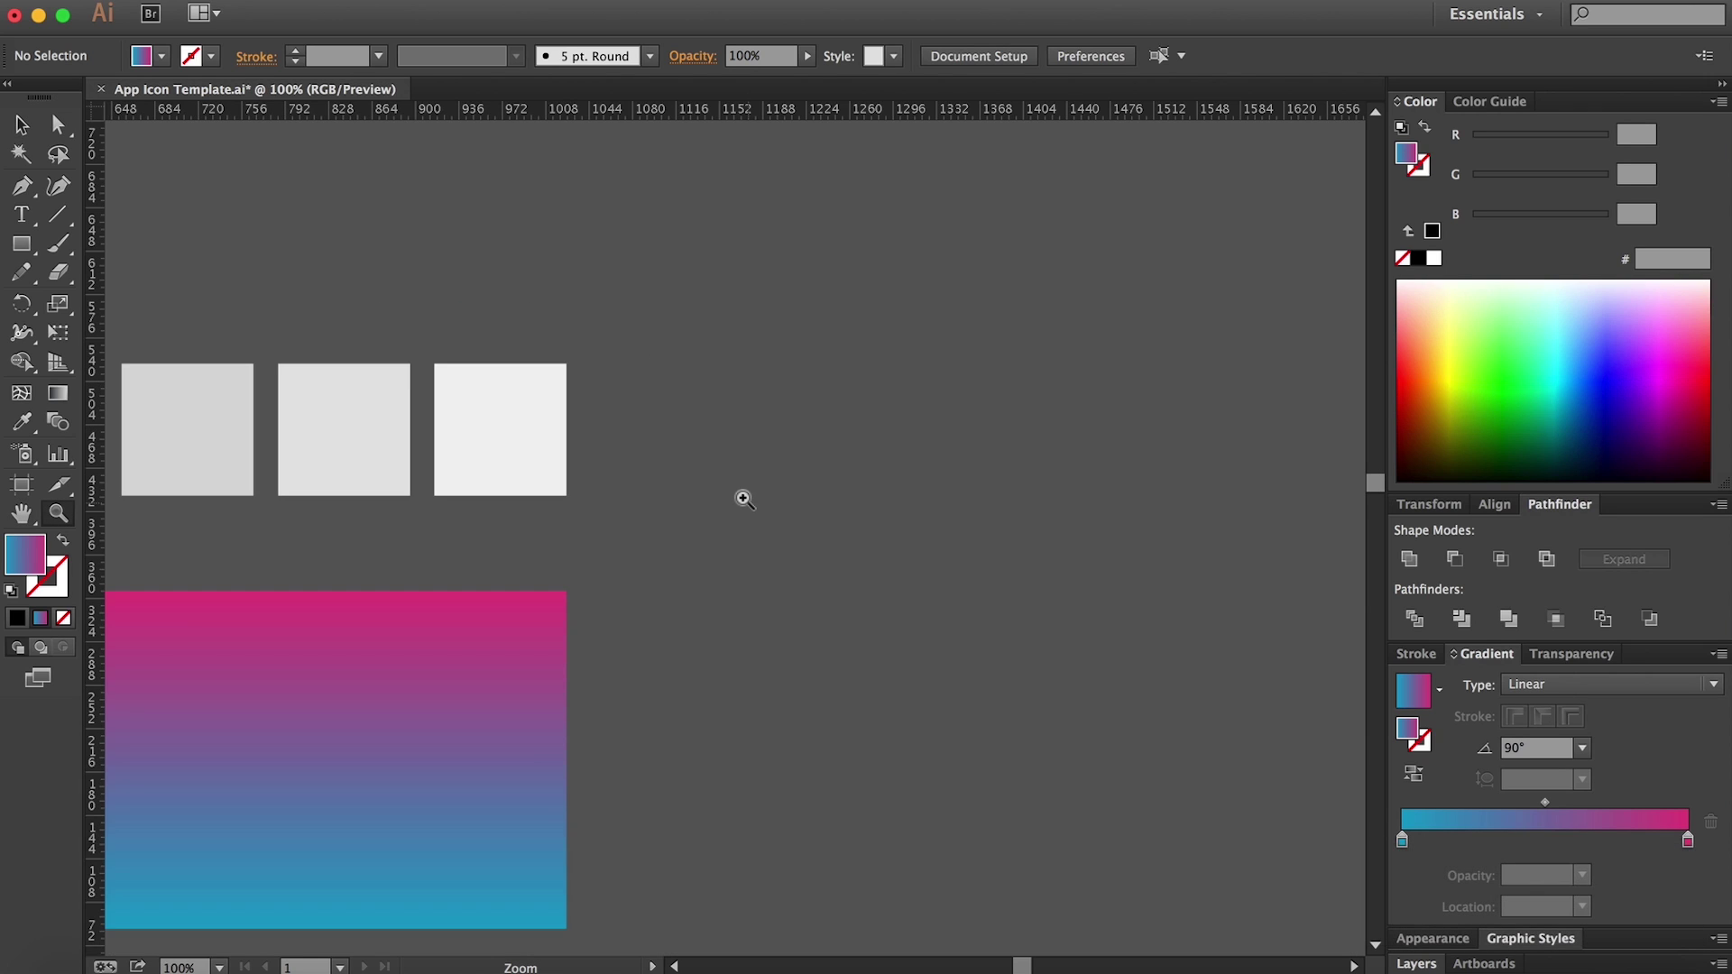
{"action": "key", "text": "h"}
{"action": "key", "text": "z"}
{"action": "left_click_drag", "start_coordinate": [722, 476], "coordinate": [624, 442]}
{"action": "left_click", "coordinate": [796, 515], "text": "alt"}
{"action": "key", "text": "h"}
{"action": "key", "text": "v"}
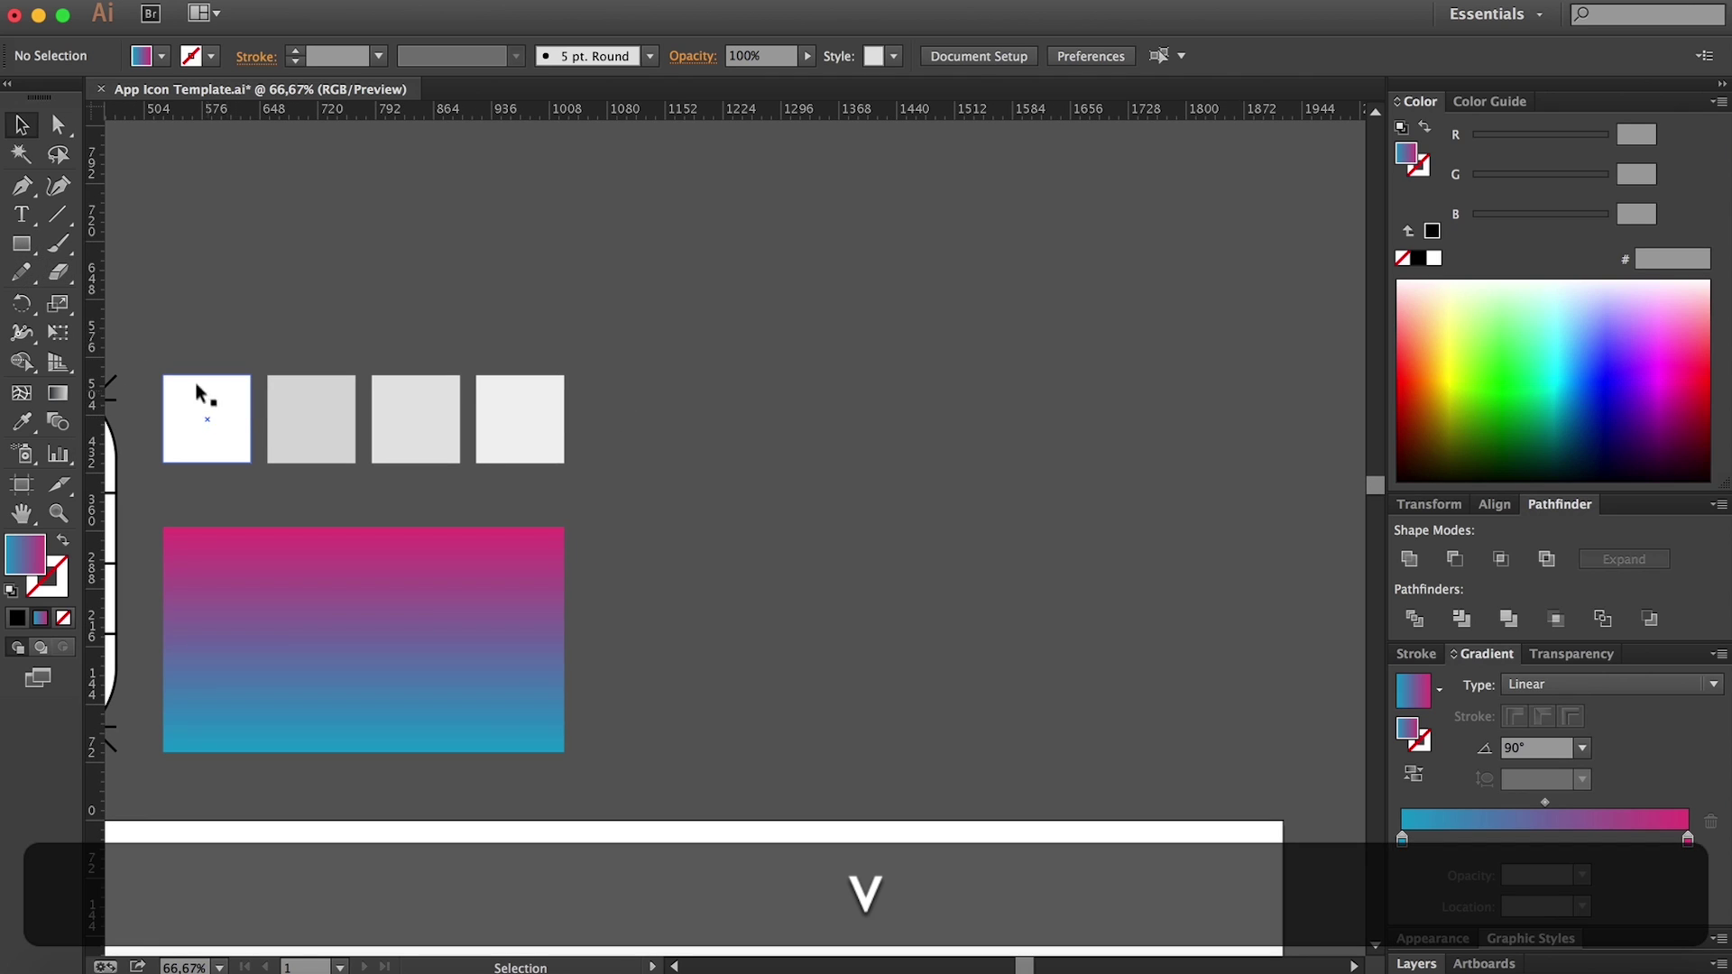
{"action": "left_click", "coordinate": [221, 410]}
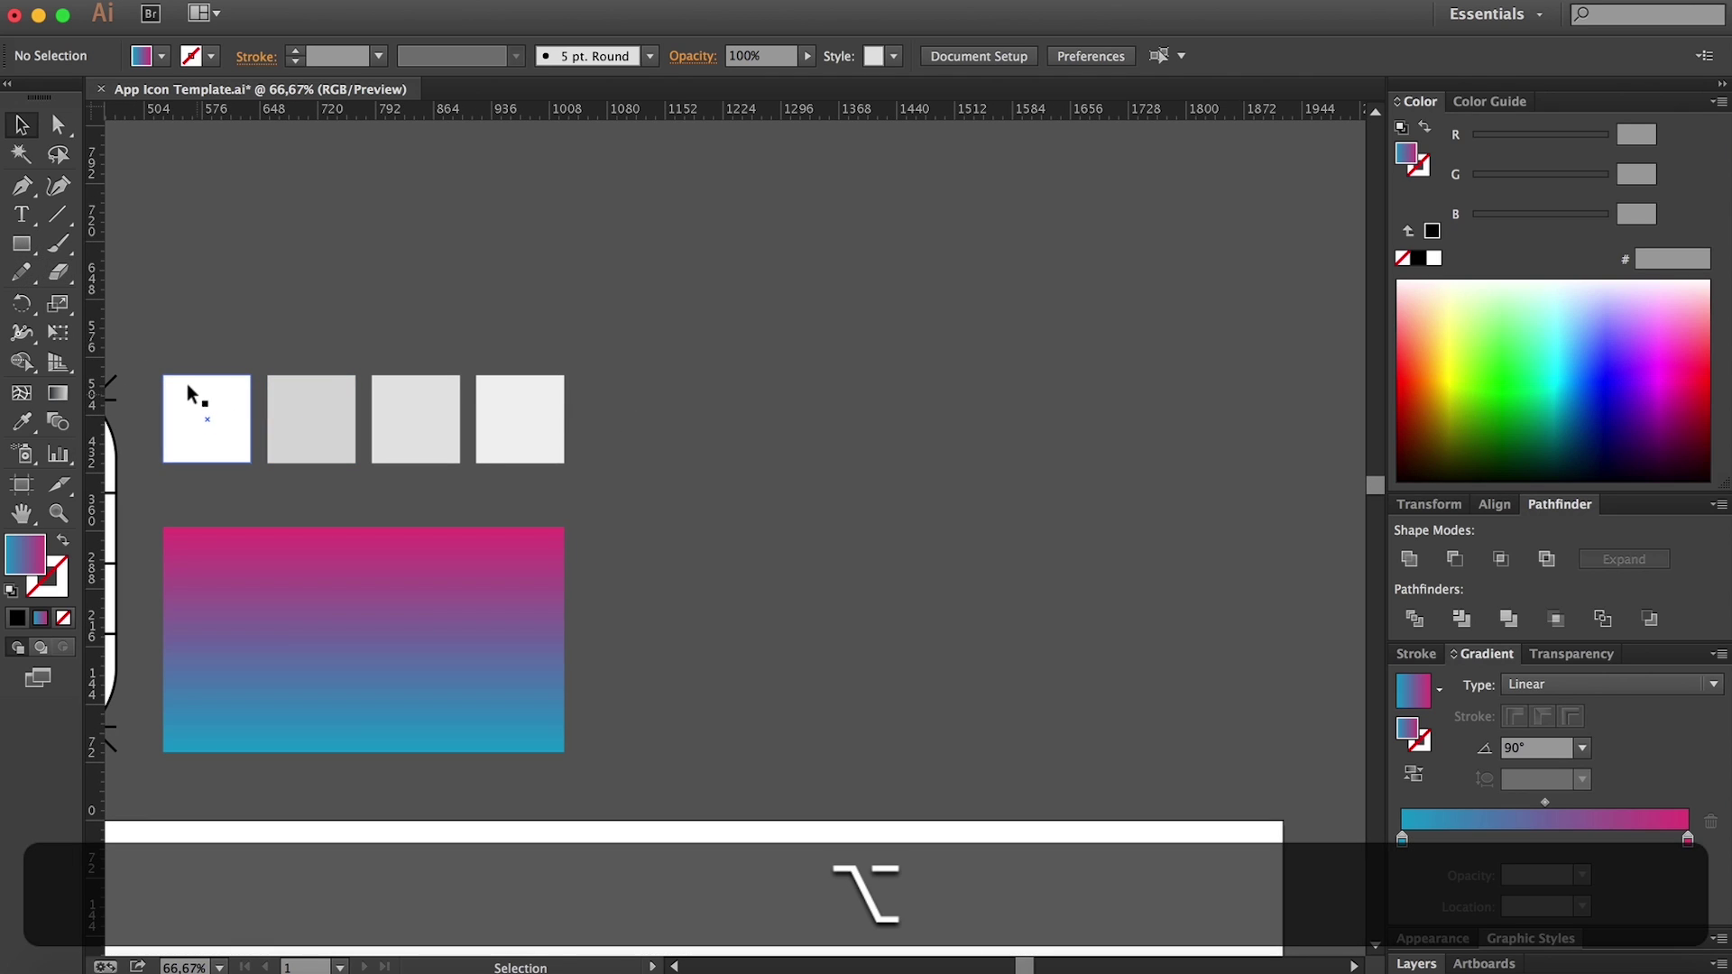
{"action": "left_click_drag", "start_coordinate": [206, 395], "coordinate": [624, 388]}
{"action": "key", "text": "super+z"}
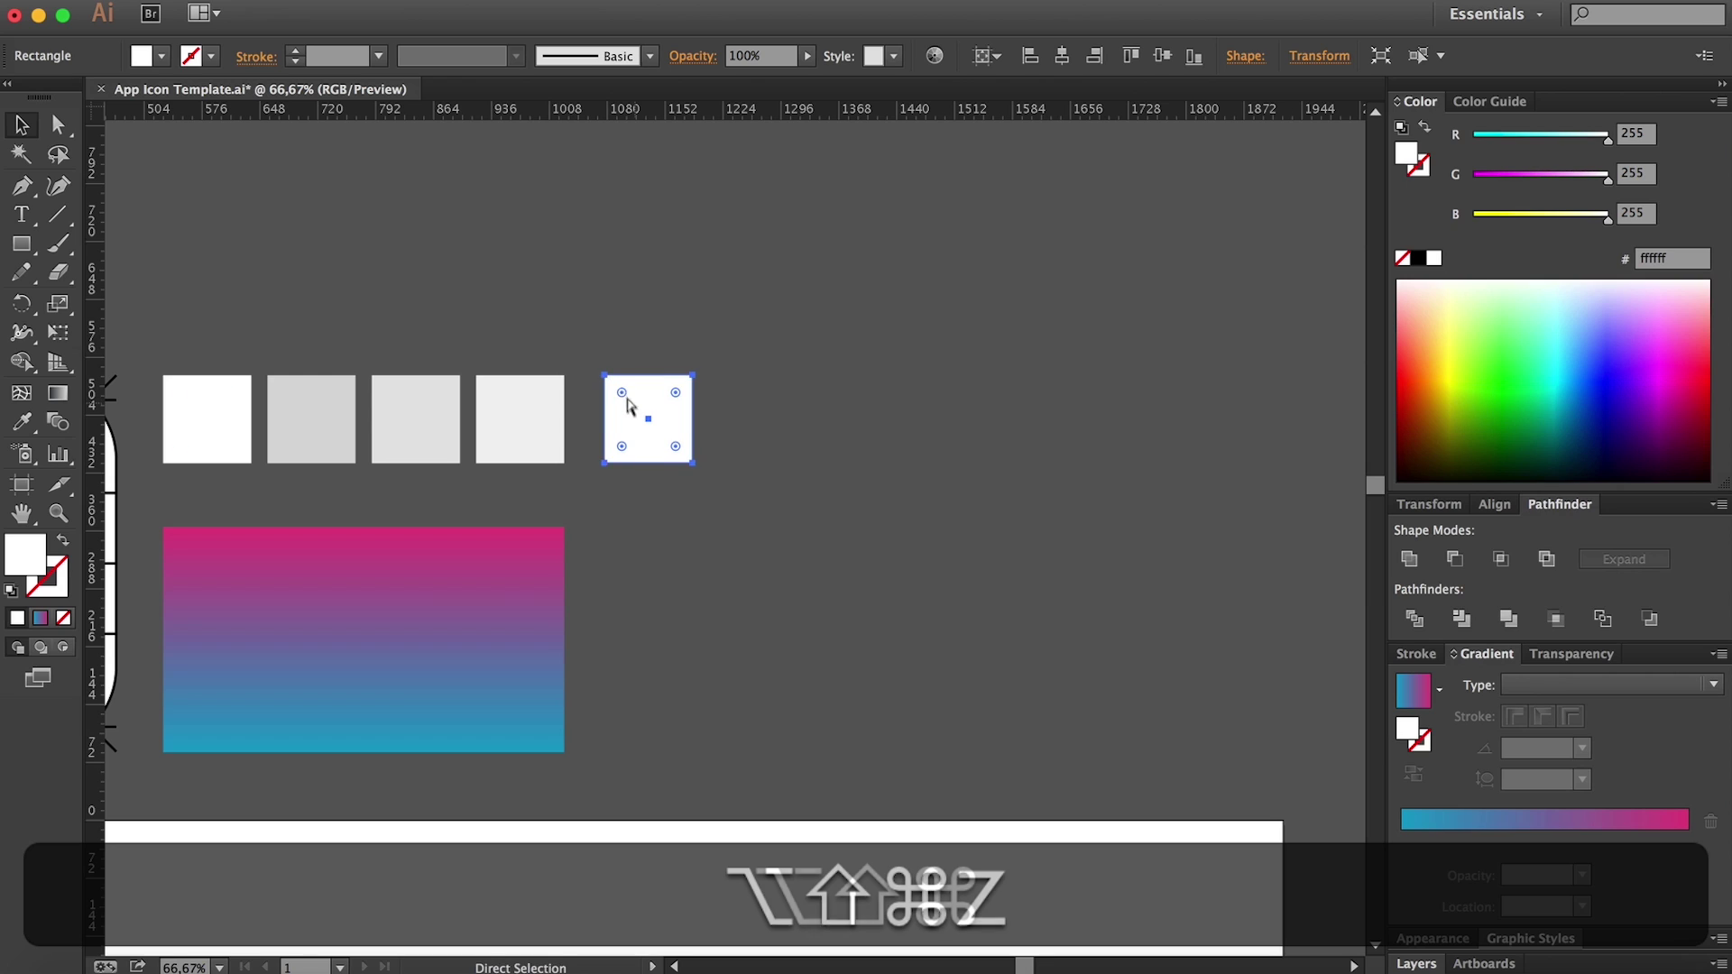
{"action": "key", "text": "super+z"}
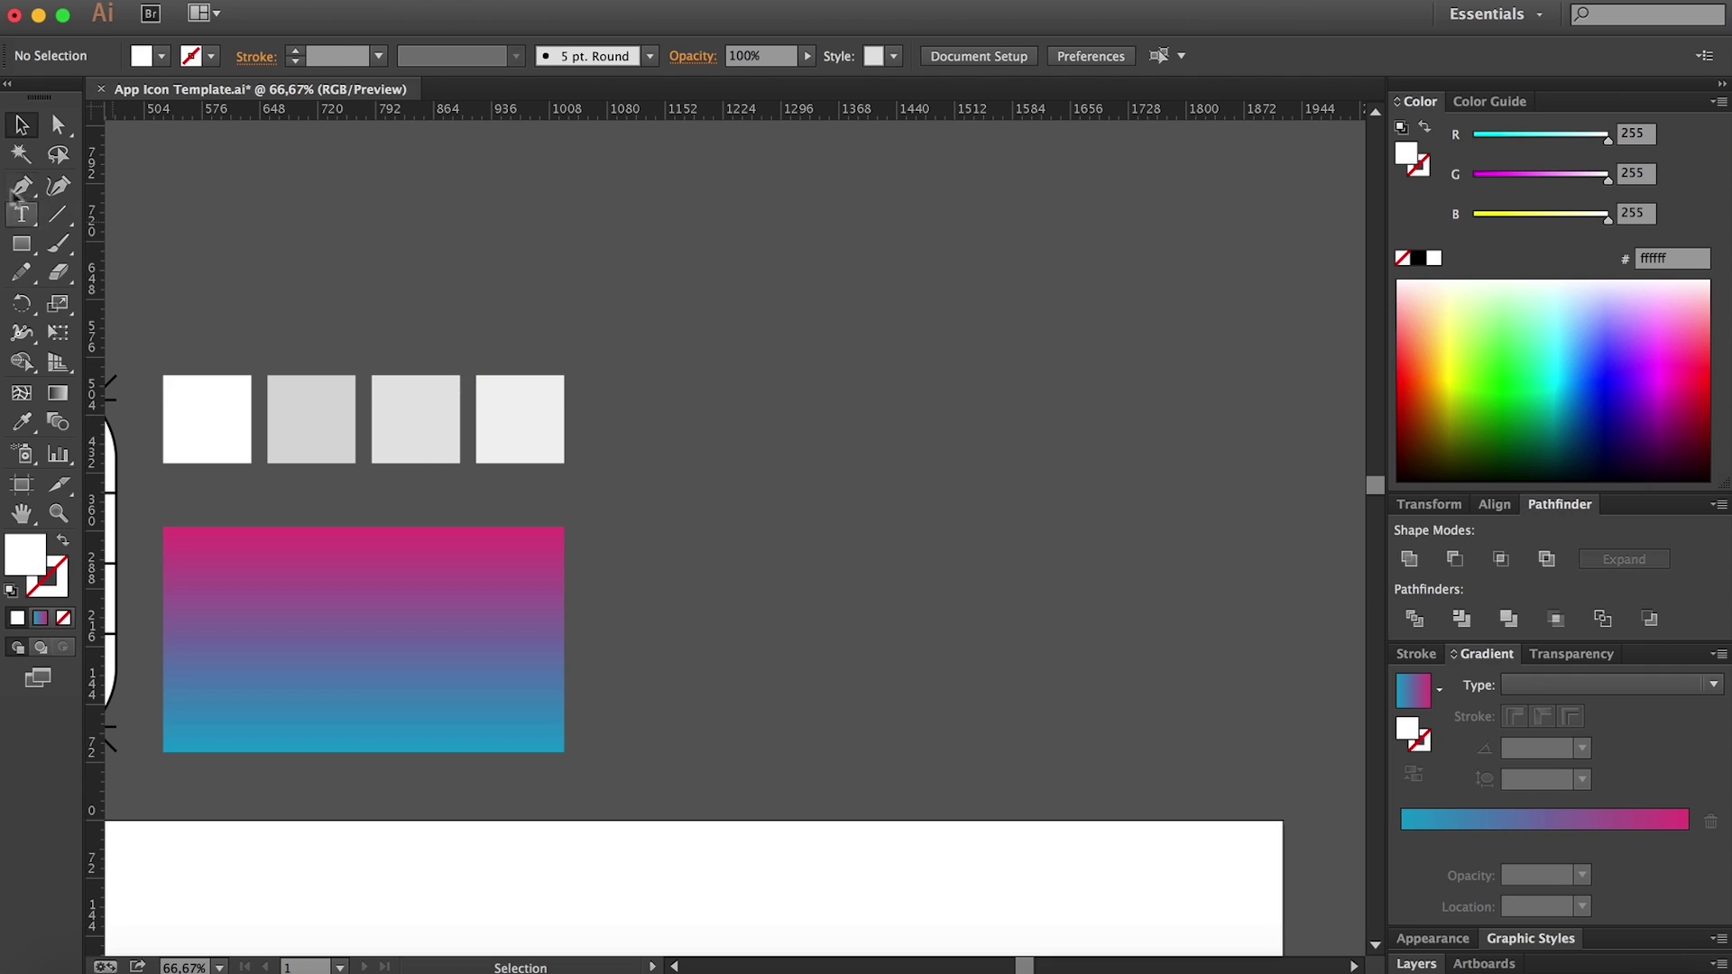
Step: Draw a white square beside the grey swatches and delete its lower-right anchor point to form a right triangle
{"action": "left_click", "coordinate": [22, 243]}
{"action": "left_click_drag", "start_coordinate": [683, 374], "coordinate": [796, 487]}
{"action": "key", "text": "a"}
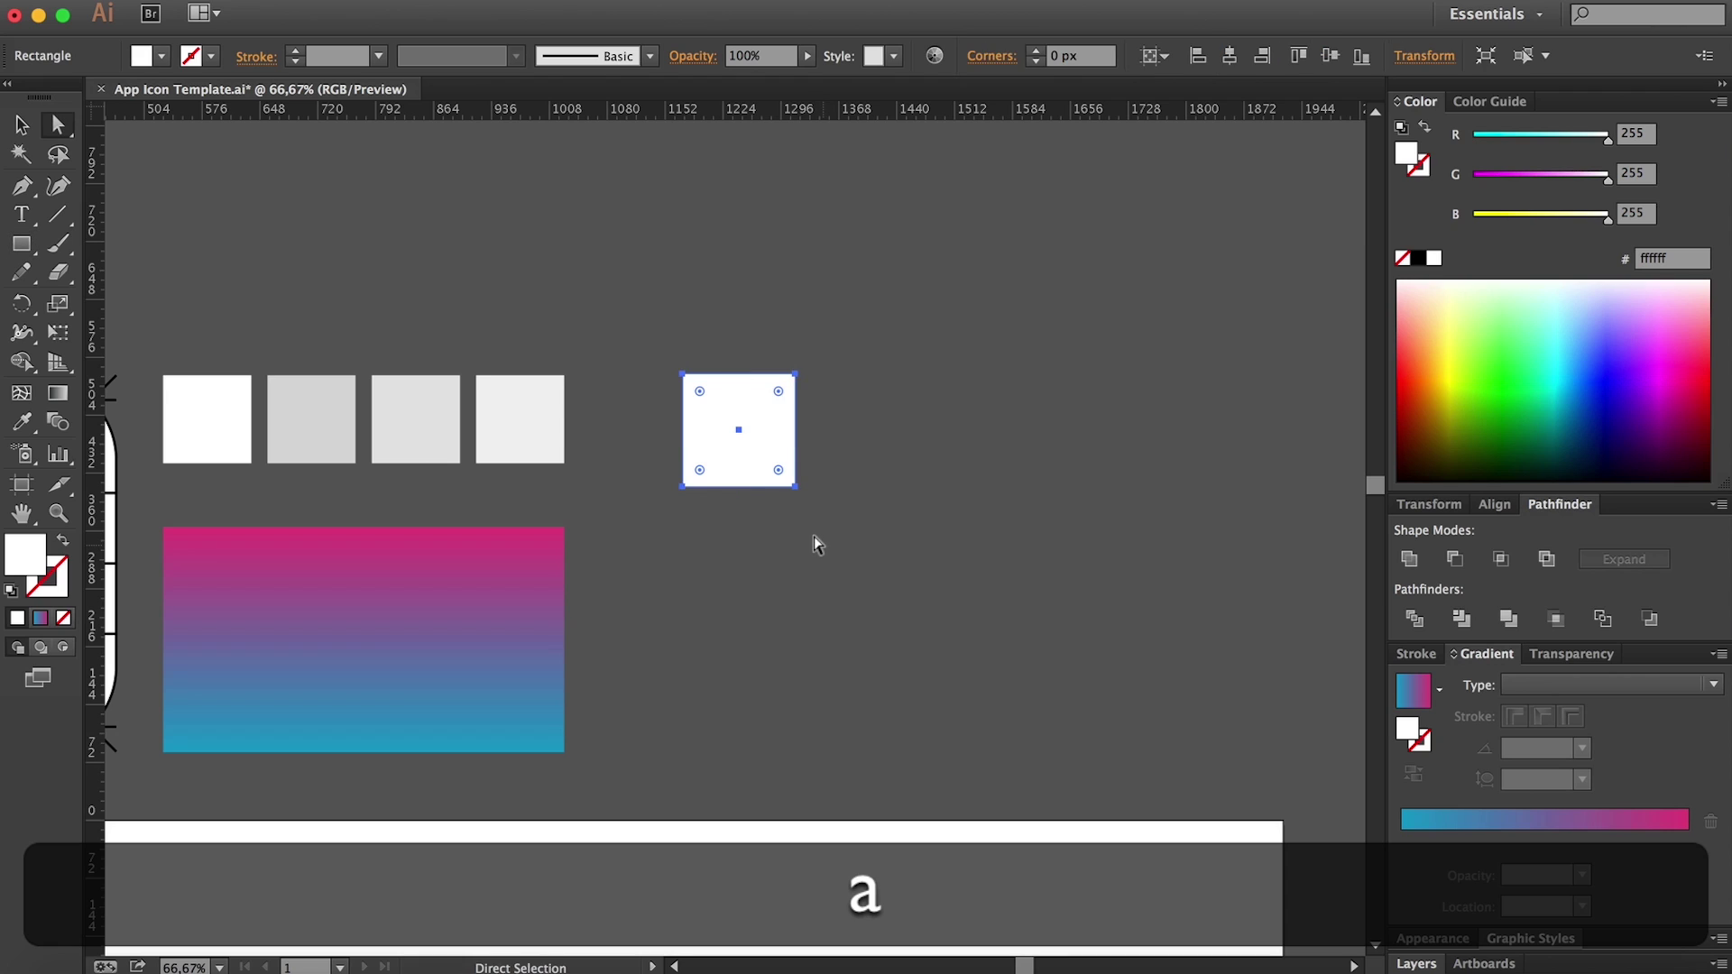
{"action": "key", "text": "p"}
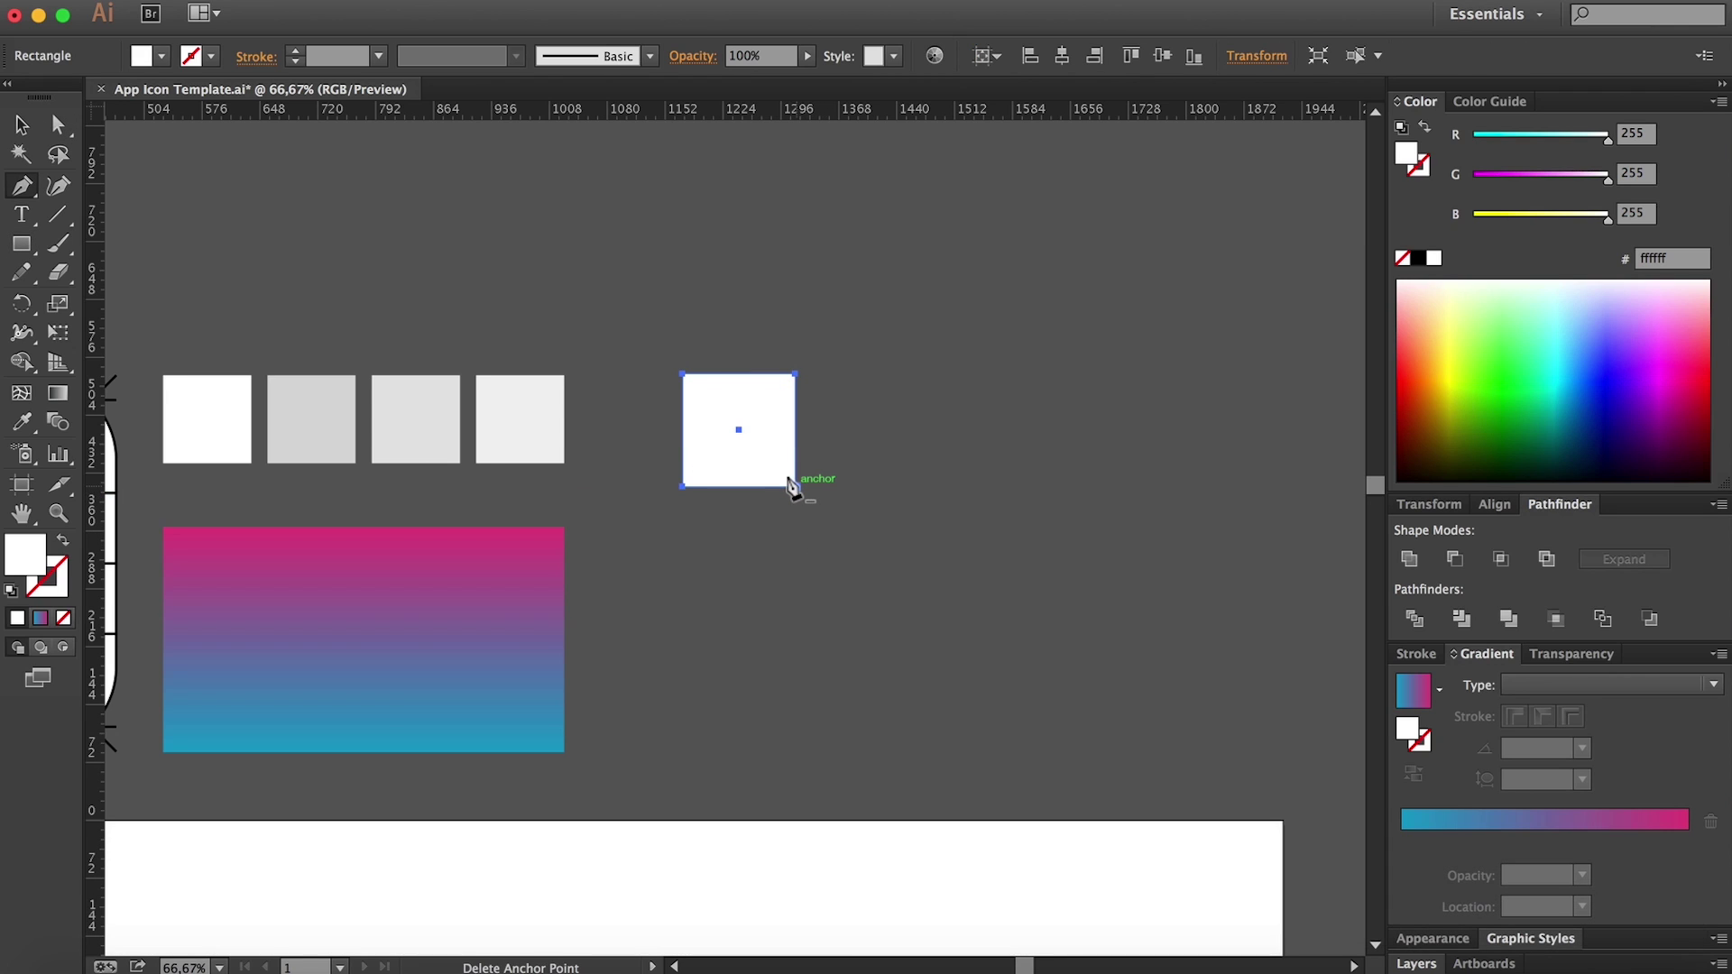
{"action": "left_click", "coordinate": [795, 486]}
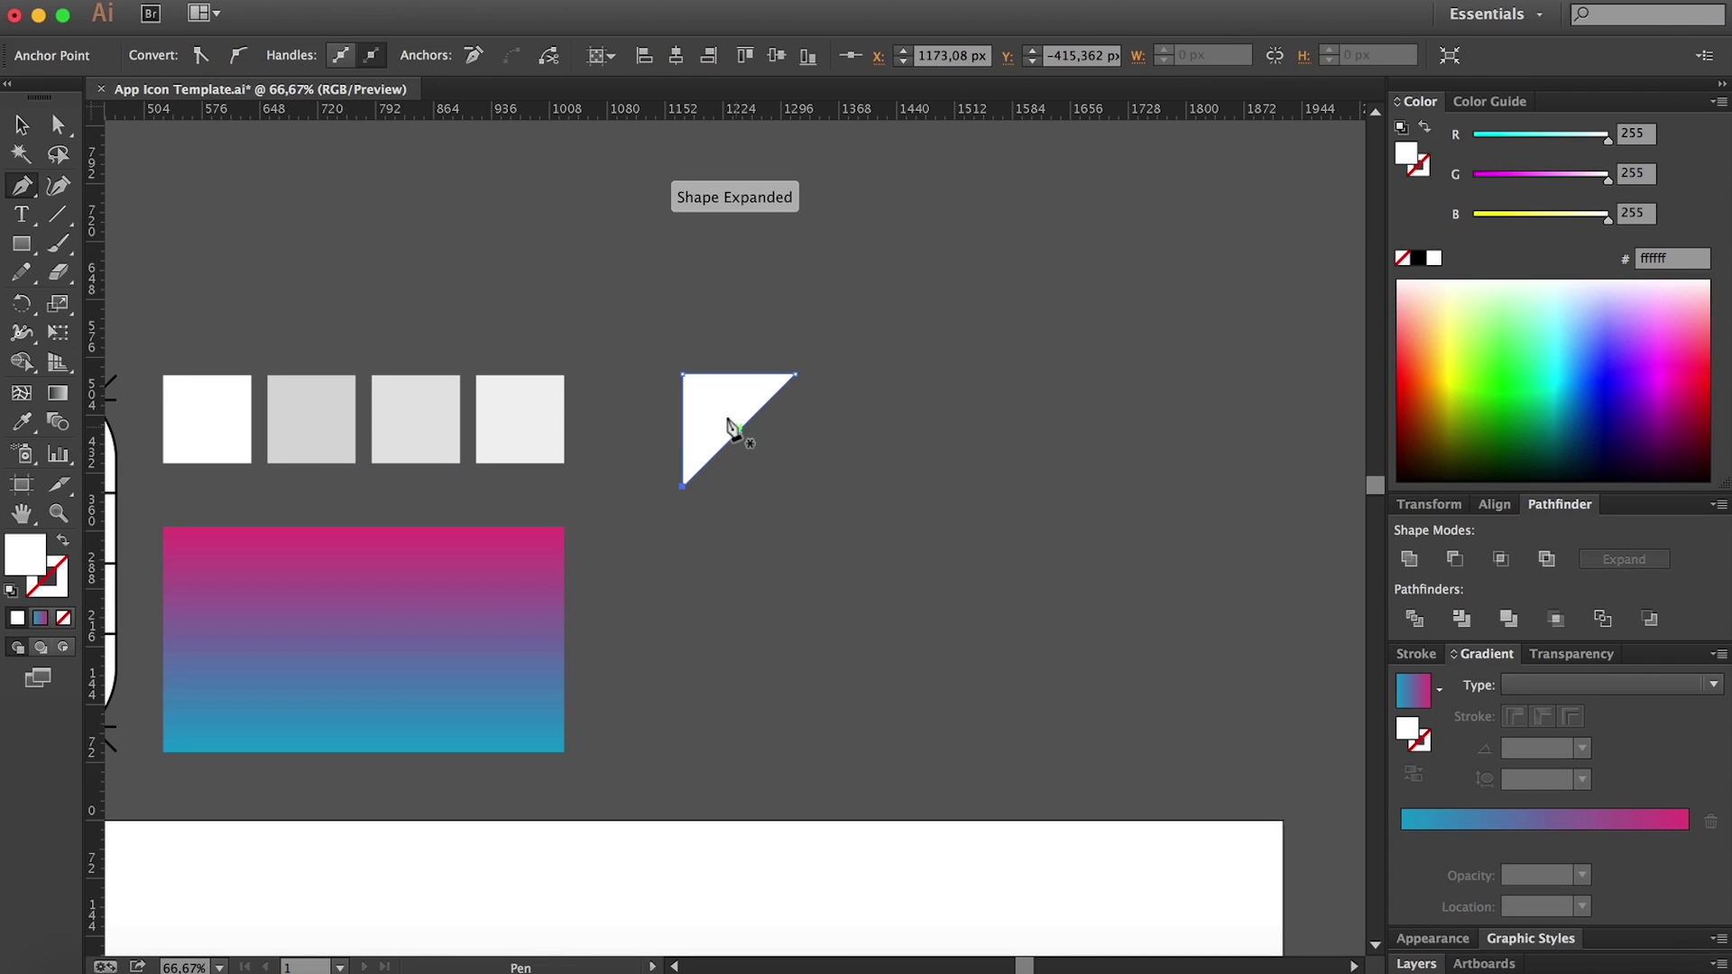
Step: Duplicate the white right triangle straight down, leaving a small gap below the original
{"action": "key", "text": "v"}
{"action": "left_click", "coordinate": [772, 469]}
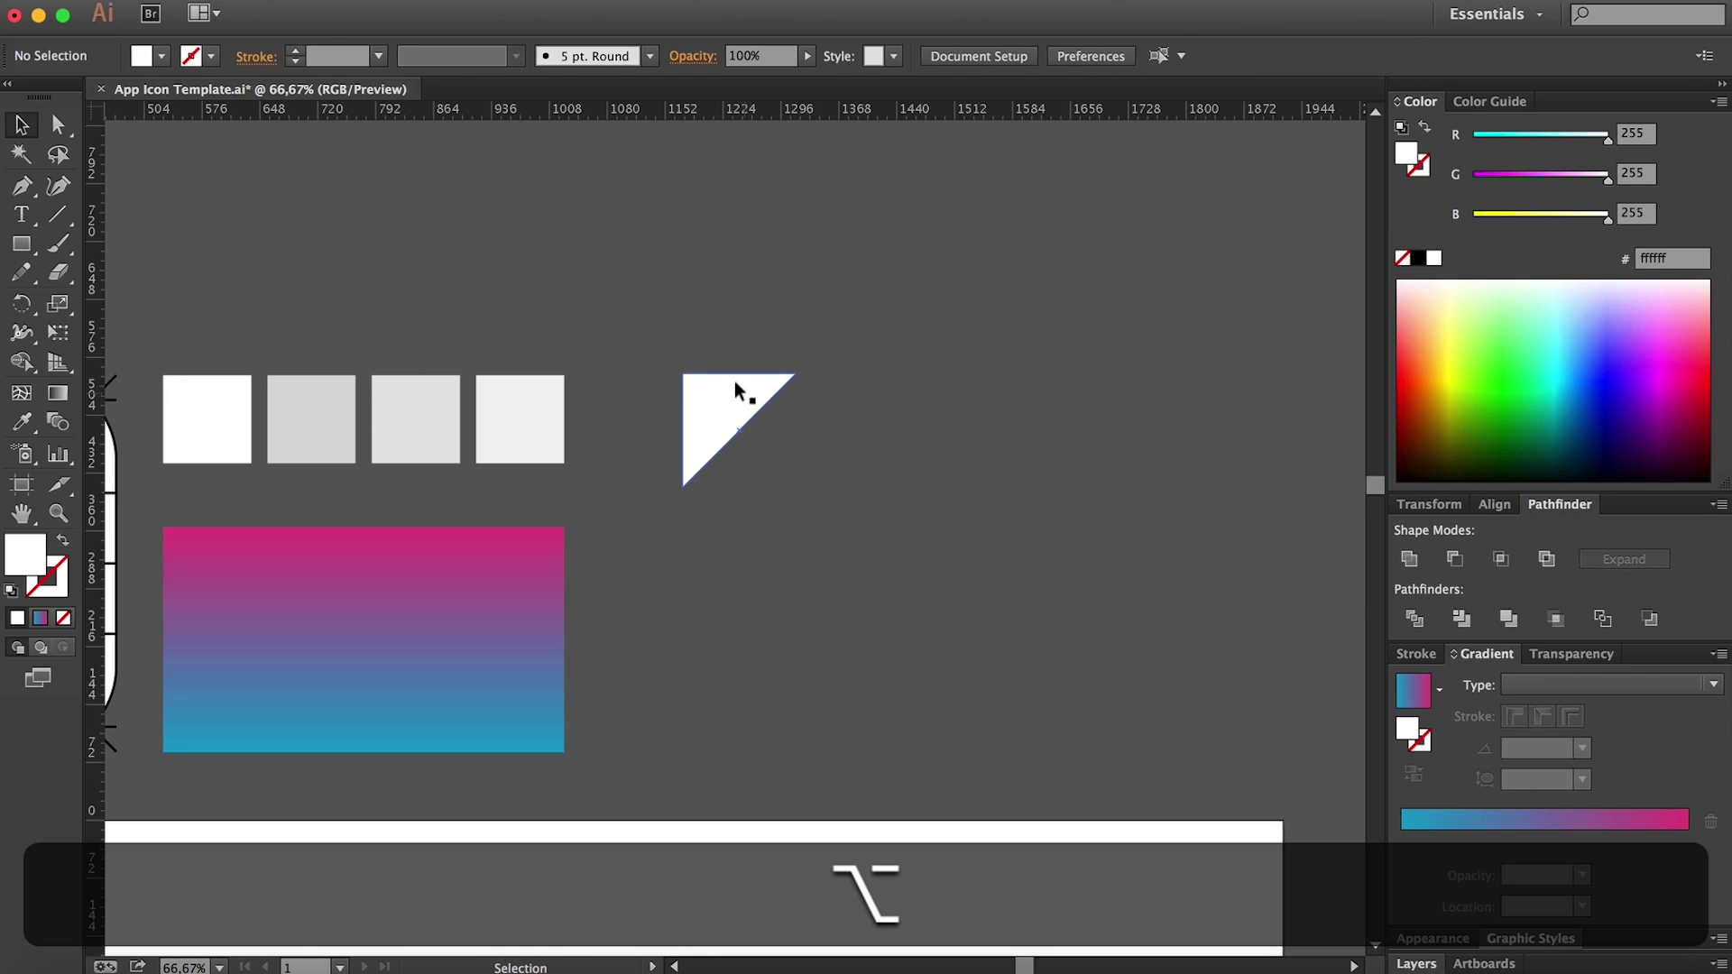
{"action": "left_click_drag", "start_coordinate": [733, 393], "coordinate": [731, 546]}
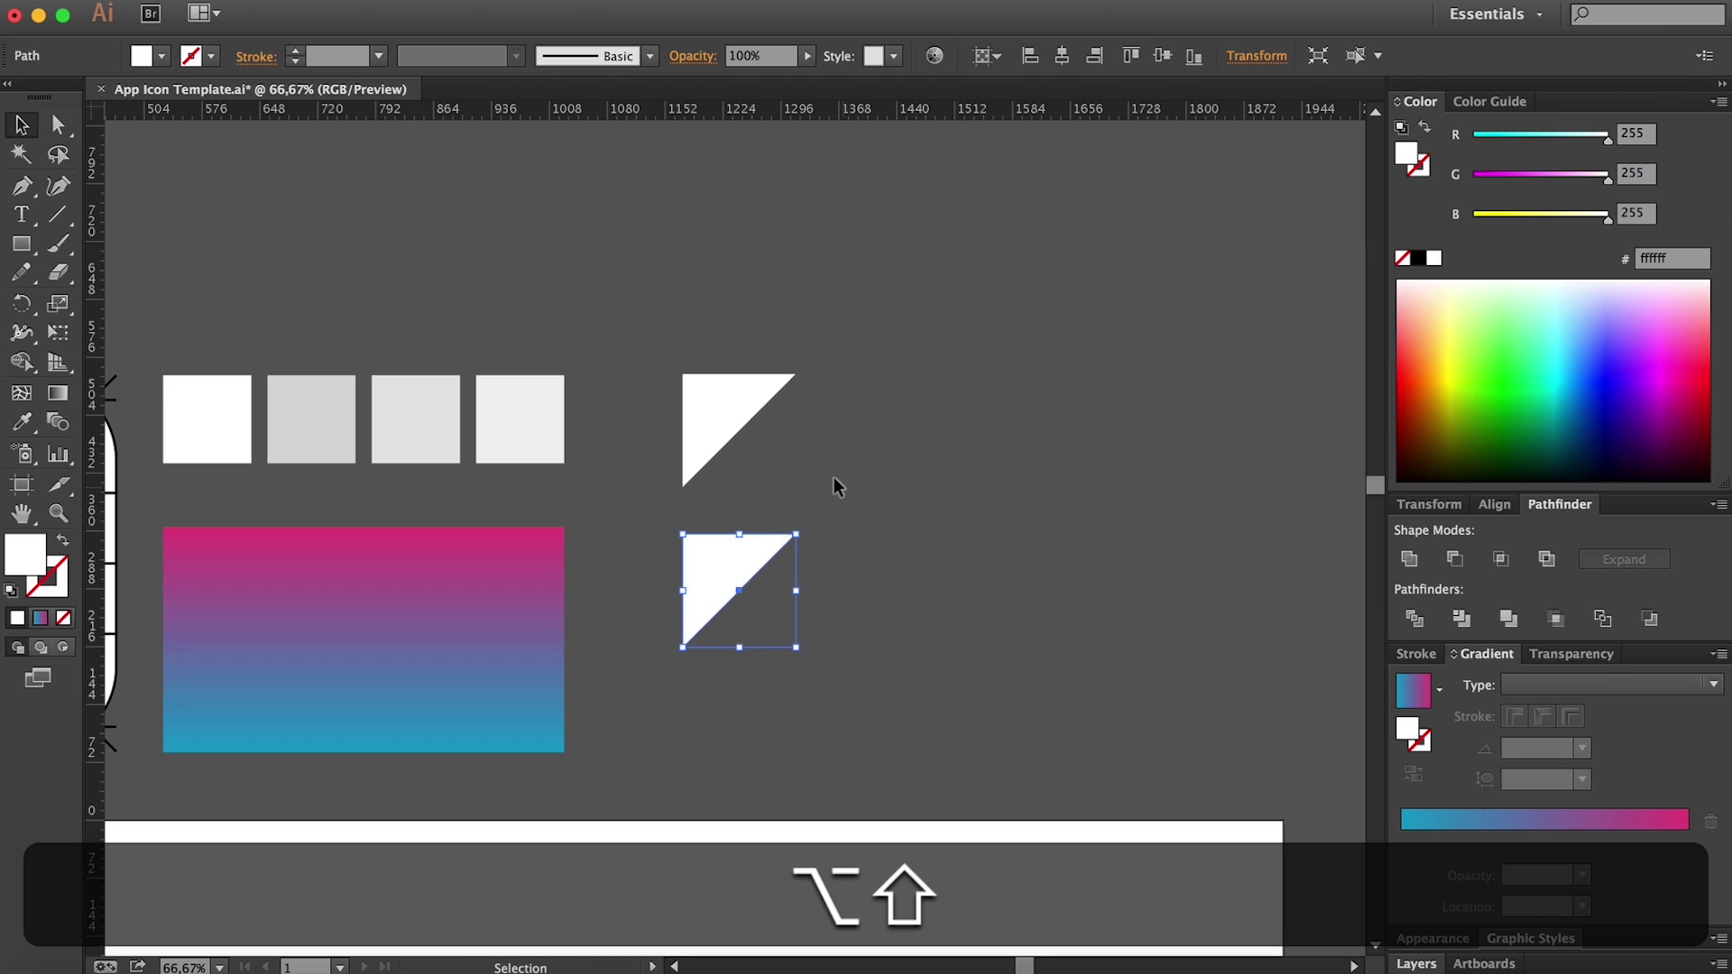
Step: Reflect the lower triangle so its right angle sits at the lower right, and move it up against the original to complete a square
{"action": "key", "text": "o"}
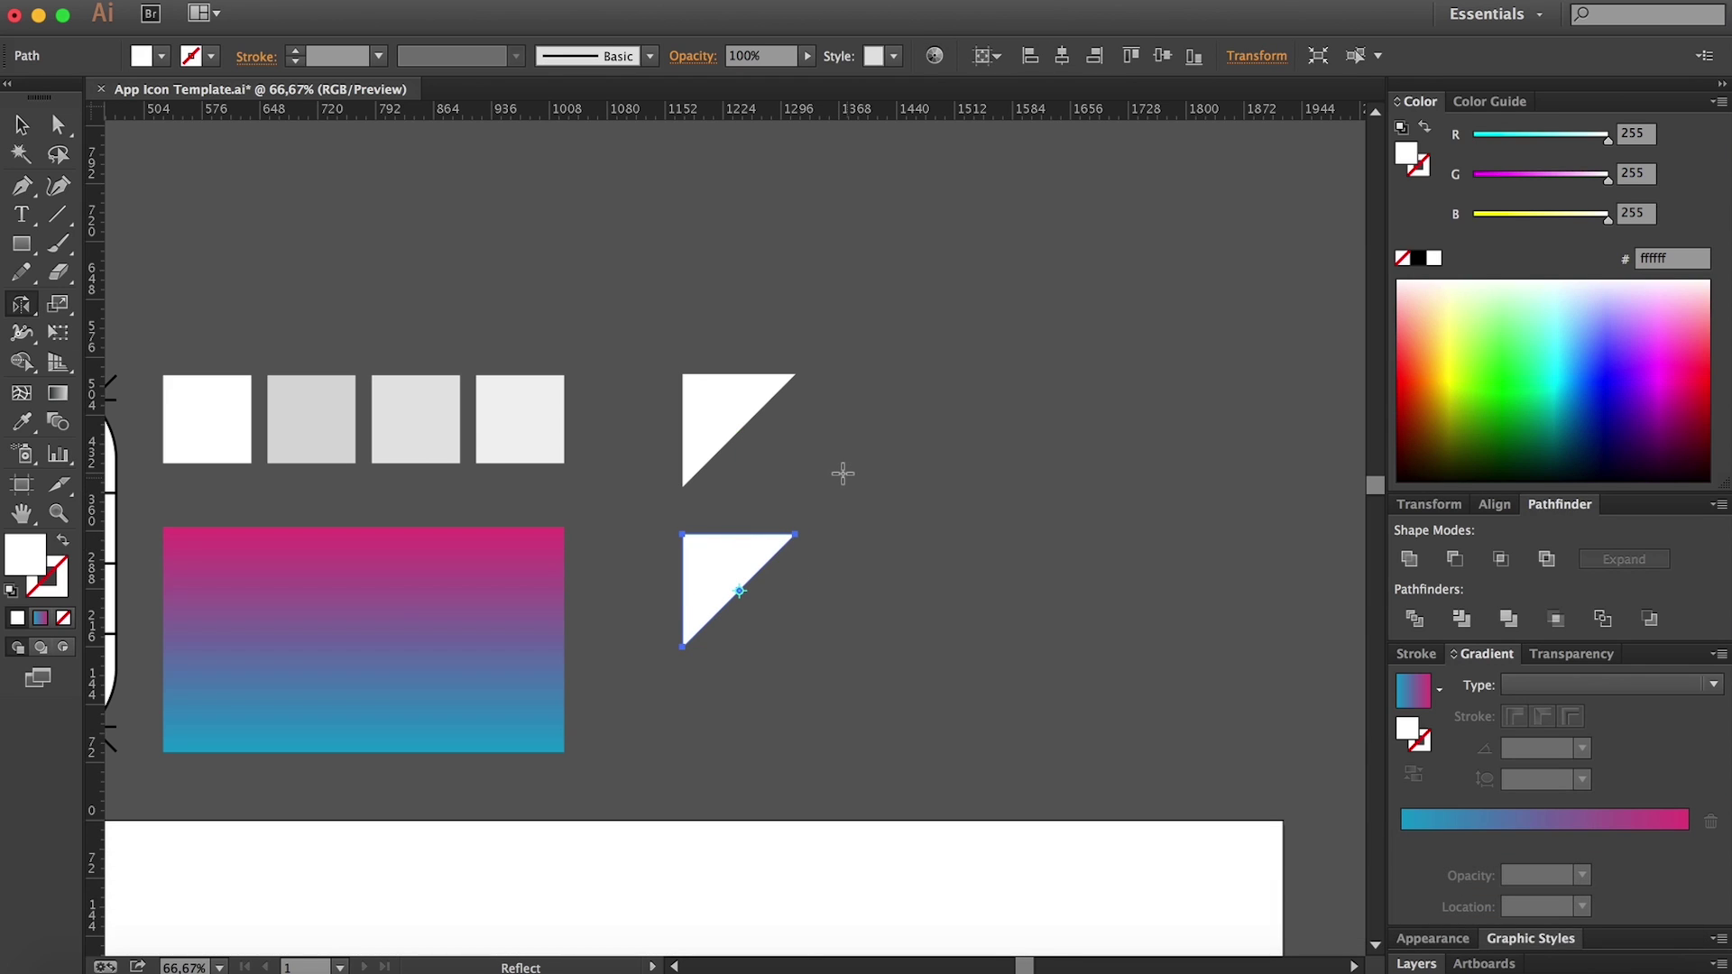
{"action": "key", "text": "shift"}
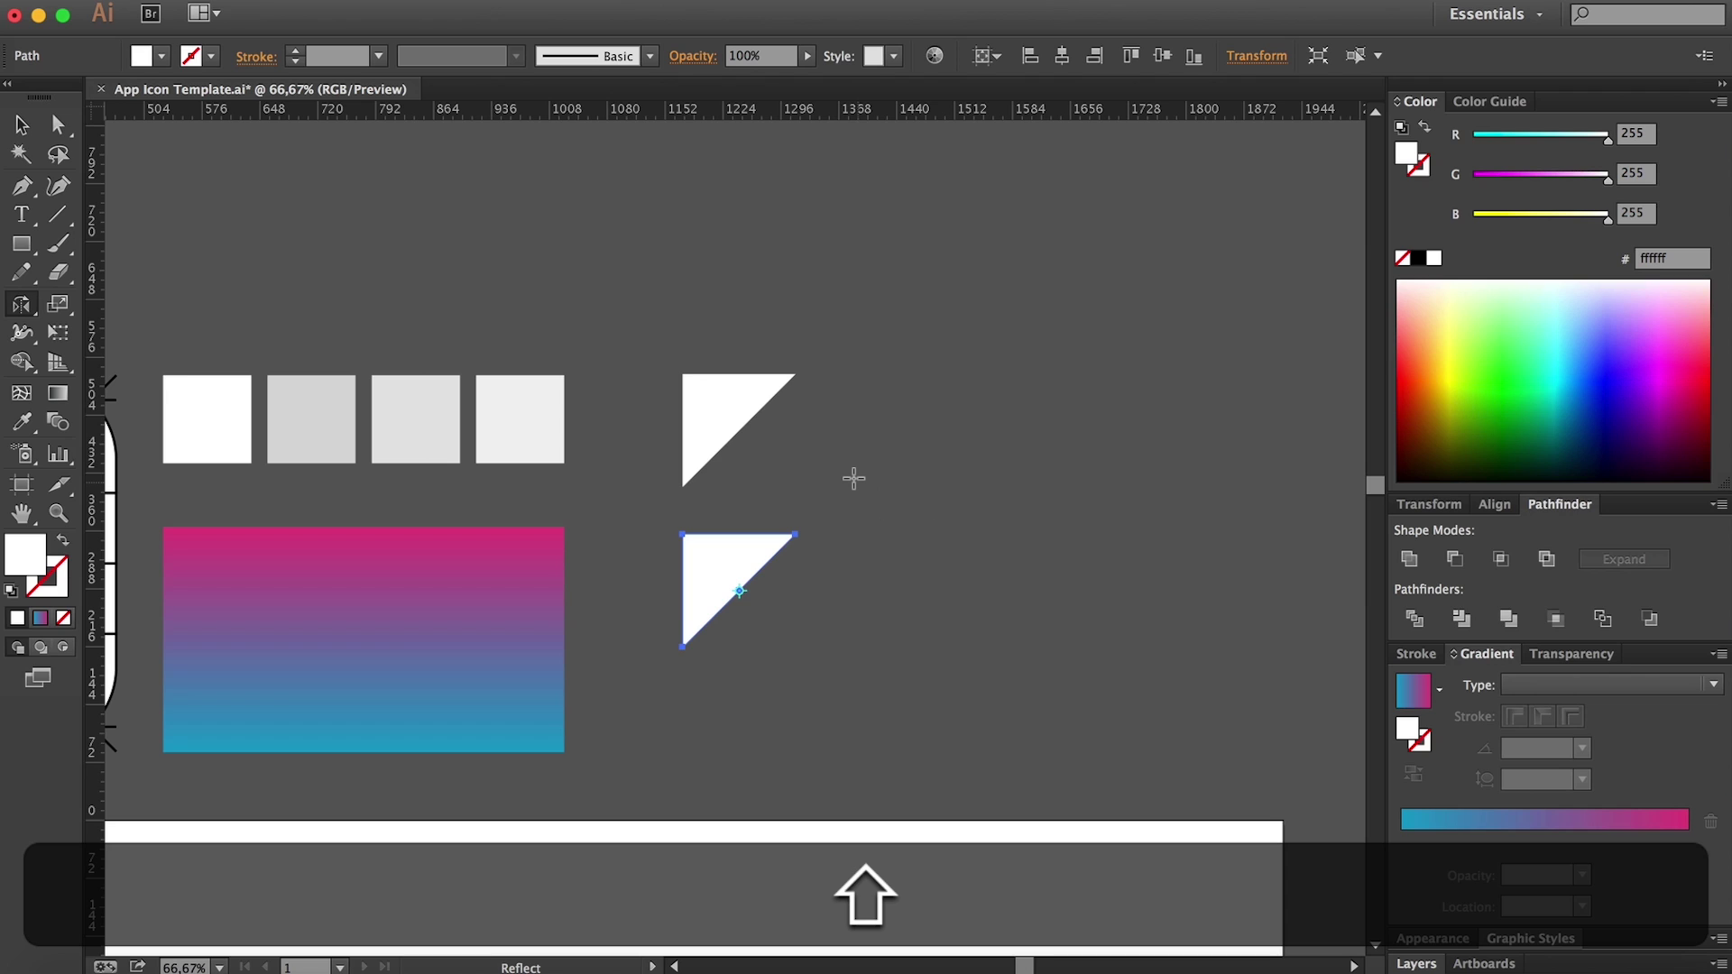
{"action": "left_click_drag", "start_coordinate": [854, 478], "coordinate": [881, 541]}
{"action": "key", "text": "super+z"}
{"action": "key", "text": "super+shift+z"}
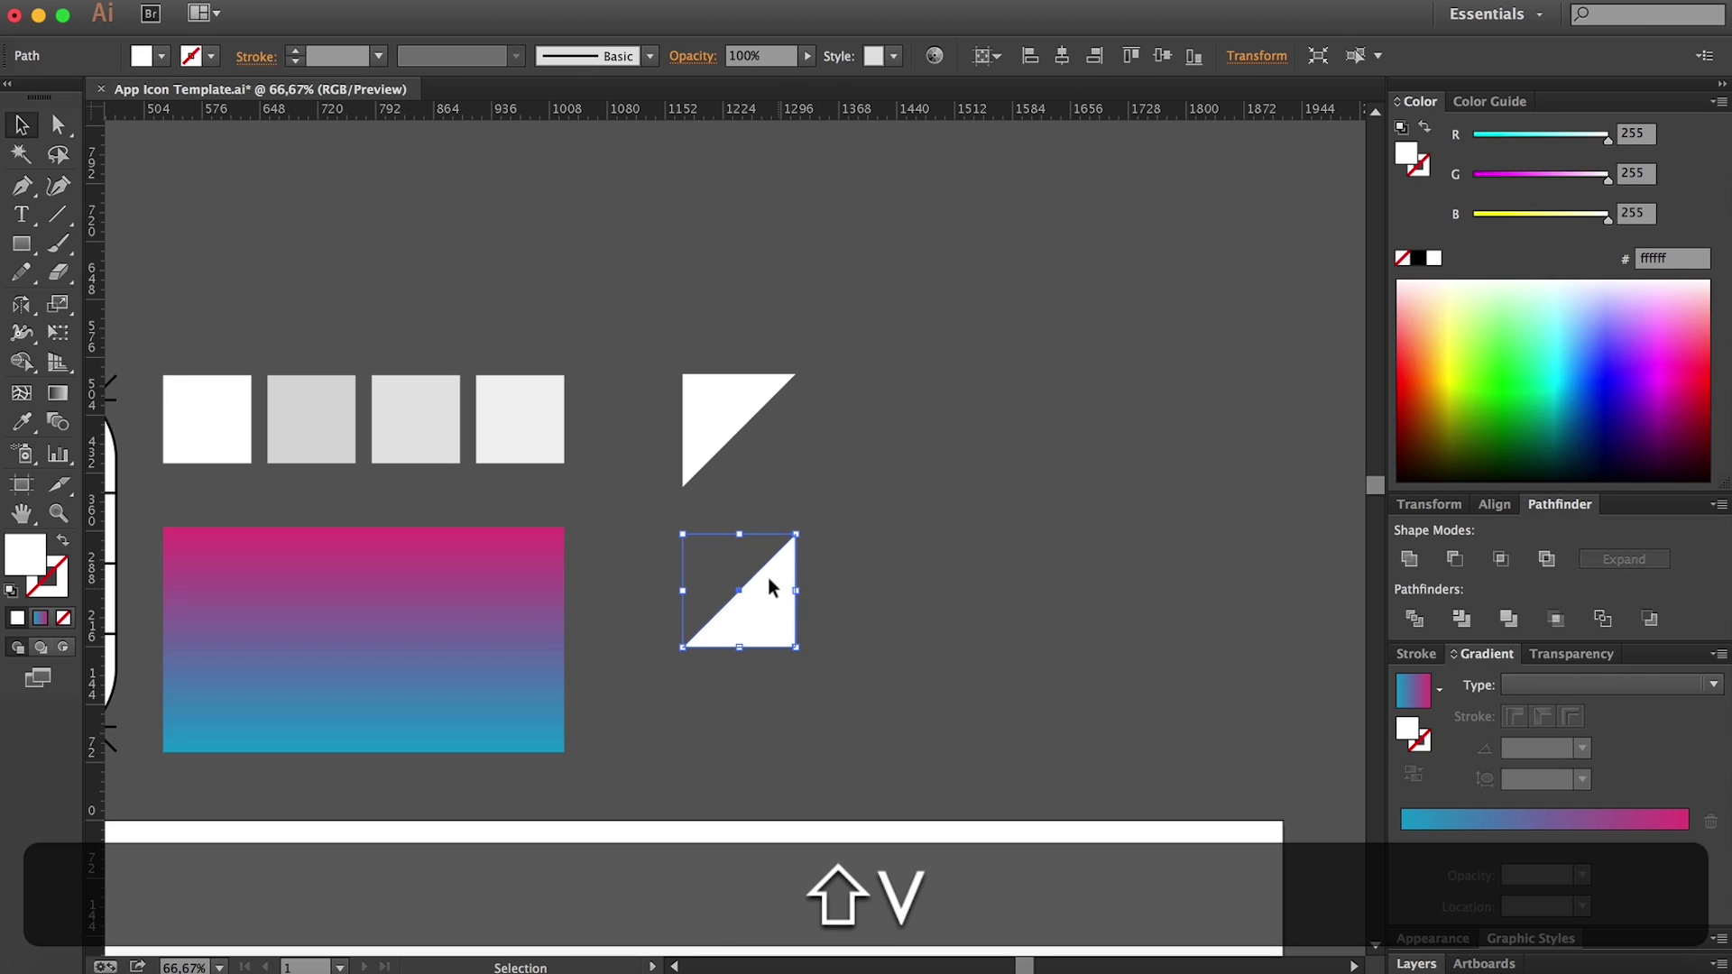
{"action": "left_click_drag", "start_coordinate": [771, 582], "coordinate": [771, 422]}
{"action": "left_click", "coordinate": [821, 454]}
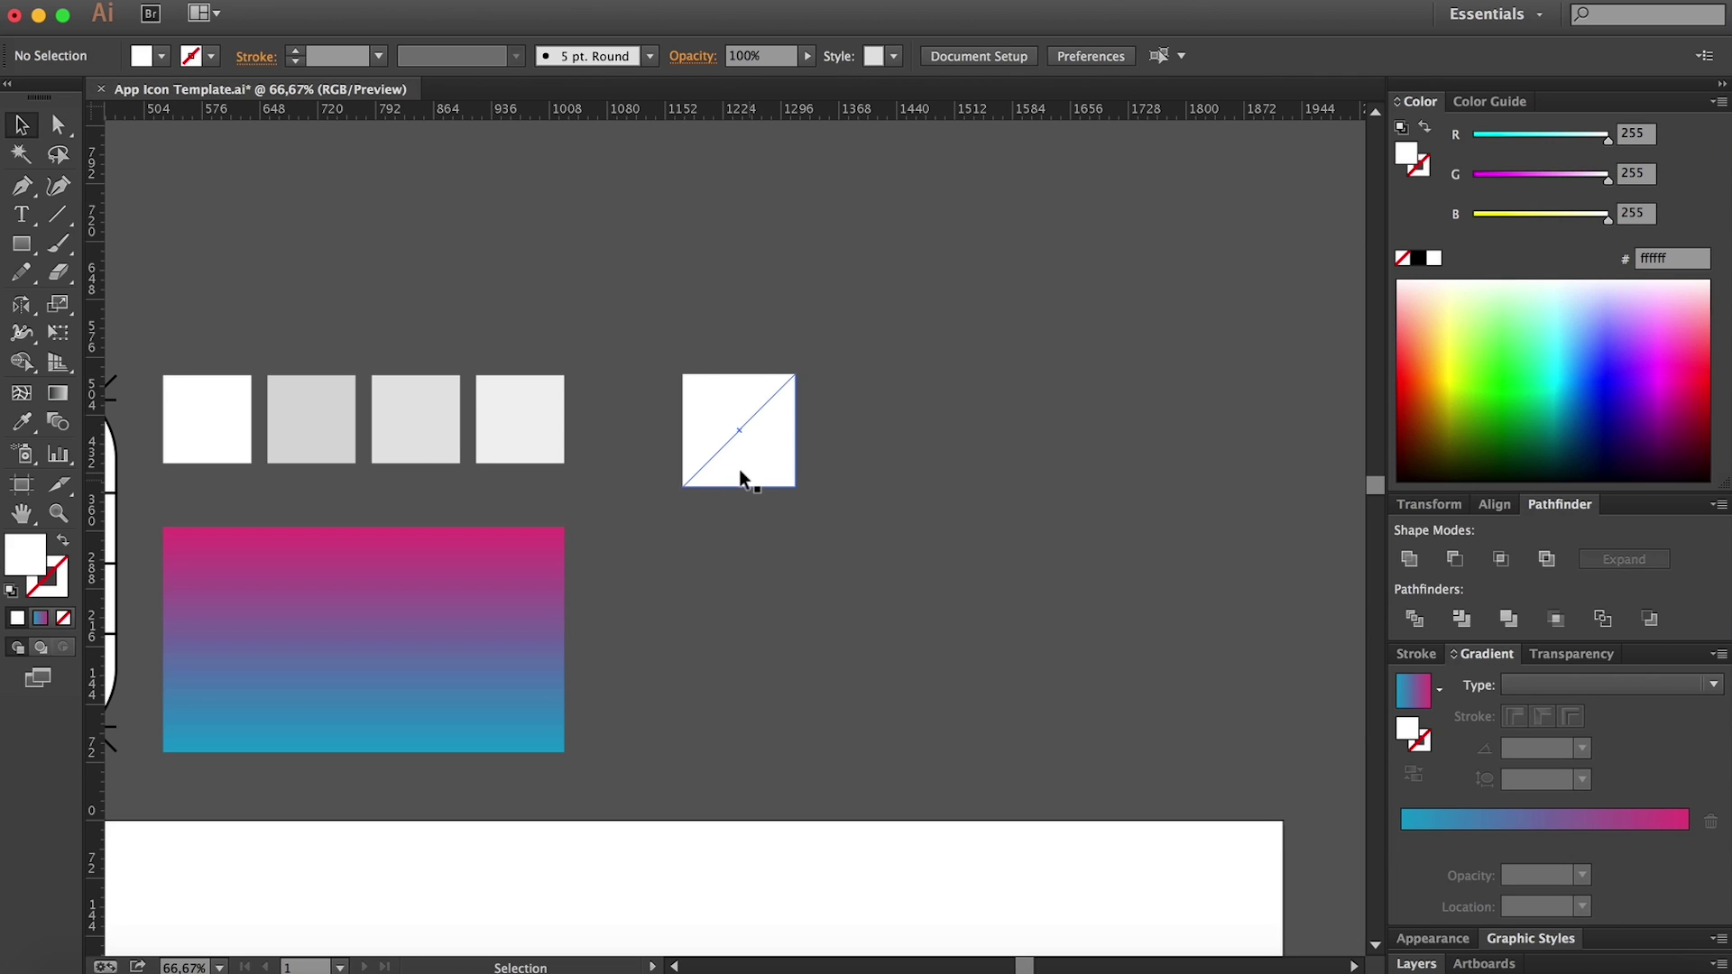
Step: Fill the square's lower-right triangle with the grey d9d9d9 sampled from the second swatch
{"action": "left_click", "coordinate": [752, 447]}
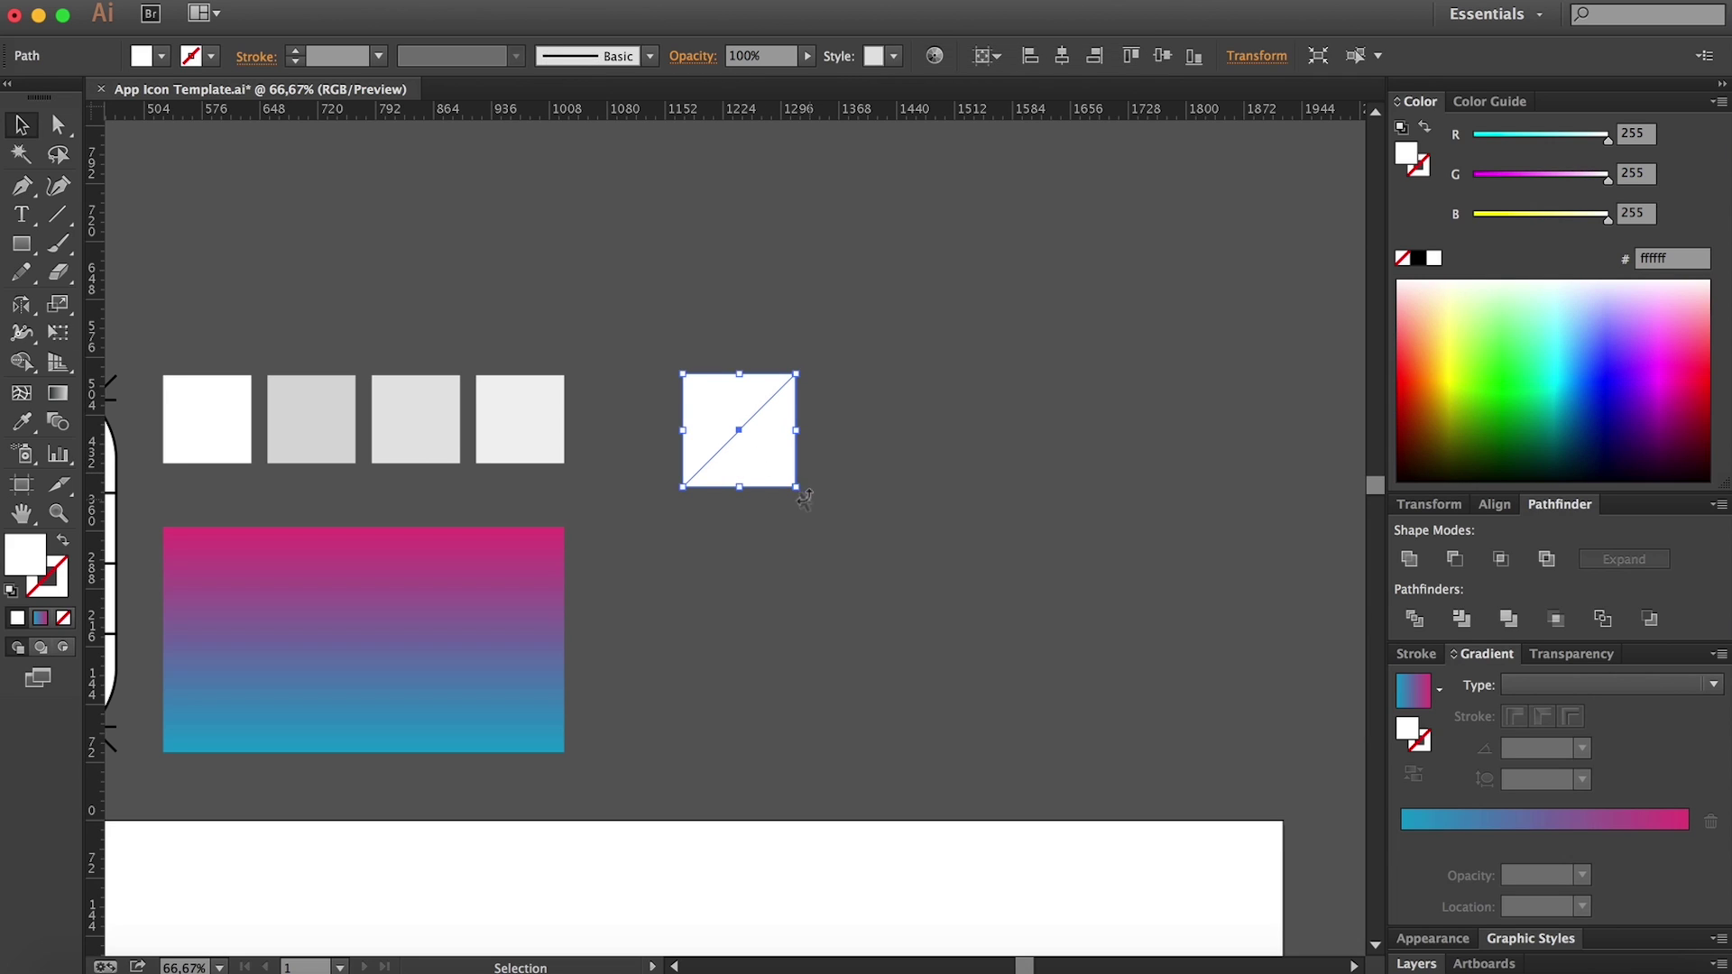
{"action": "key", "text": "super+shift+a"}
{"action": "left_click", "coordinate": [751, 442]}
{"action": "right_click", "coordinate": [758, 451]}
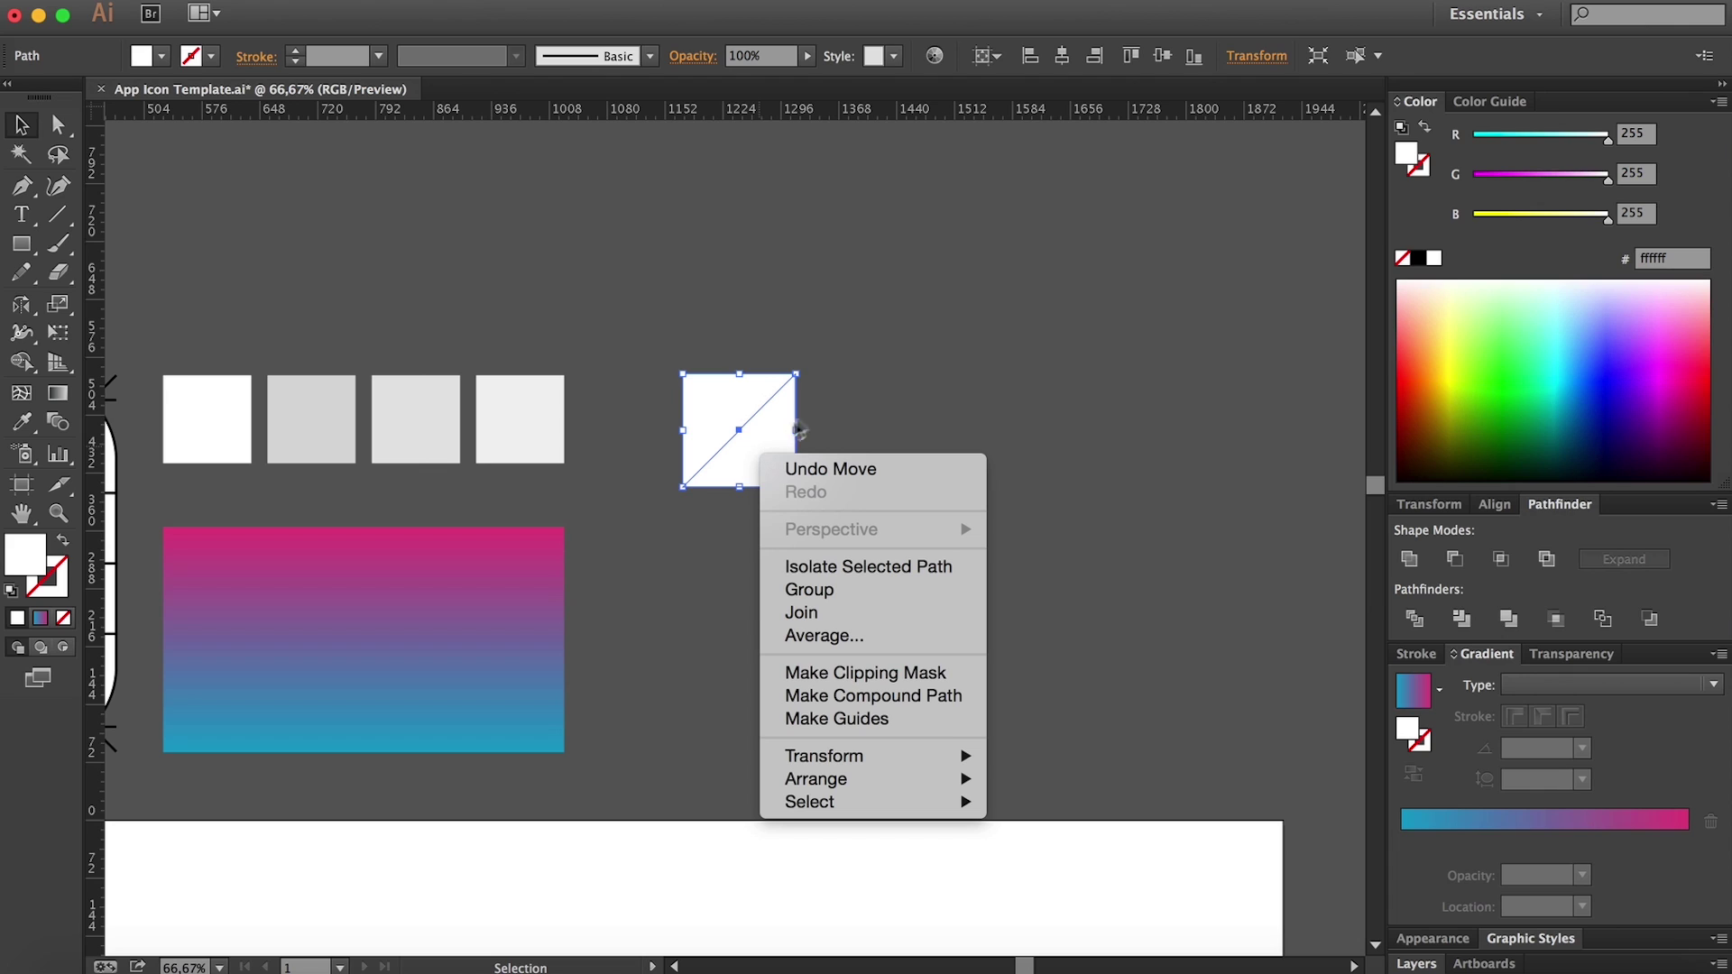
{"action": "left_click", "coordinate": [759, 462]}
{"action": "key", "text": "a"}
{"action": "left_click", "coordinate": [747, 456]}
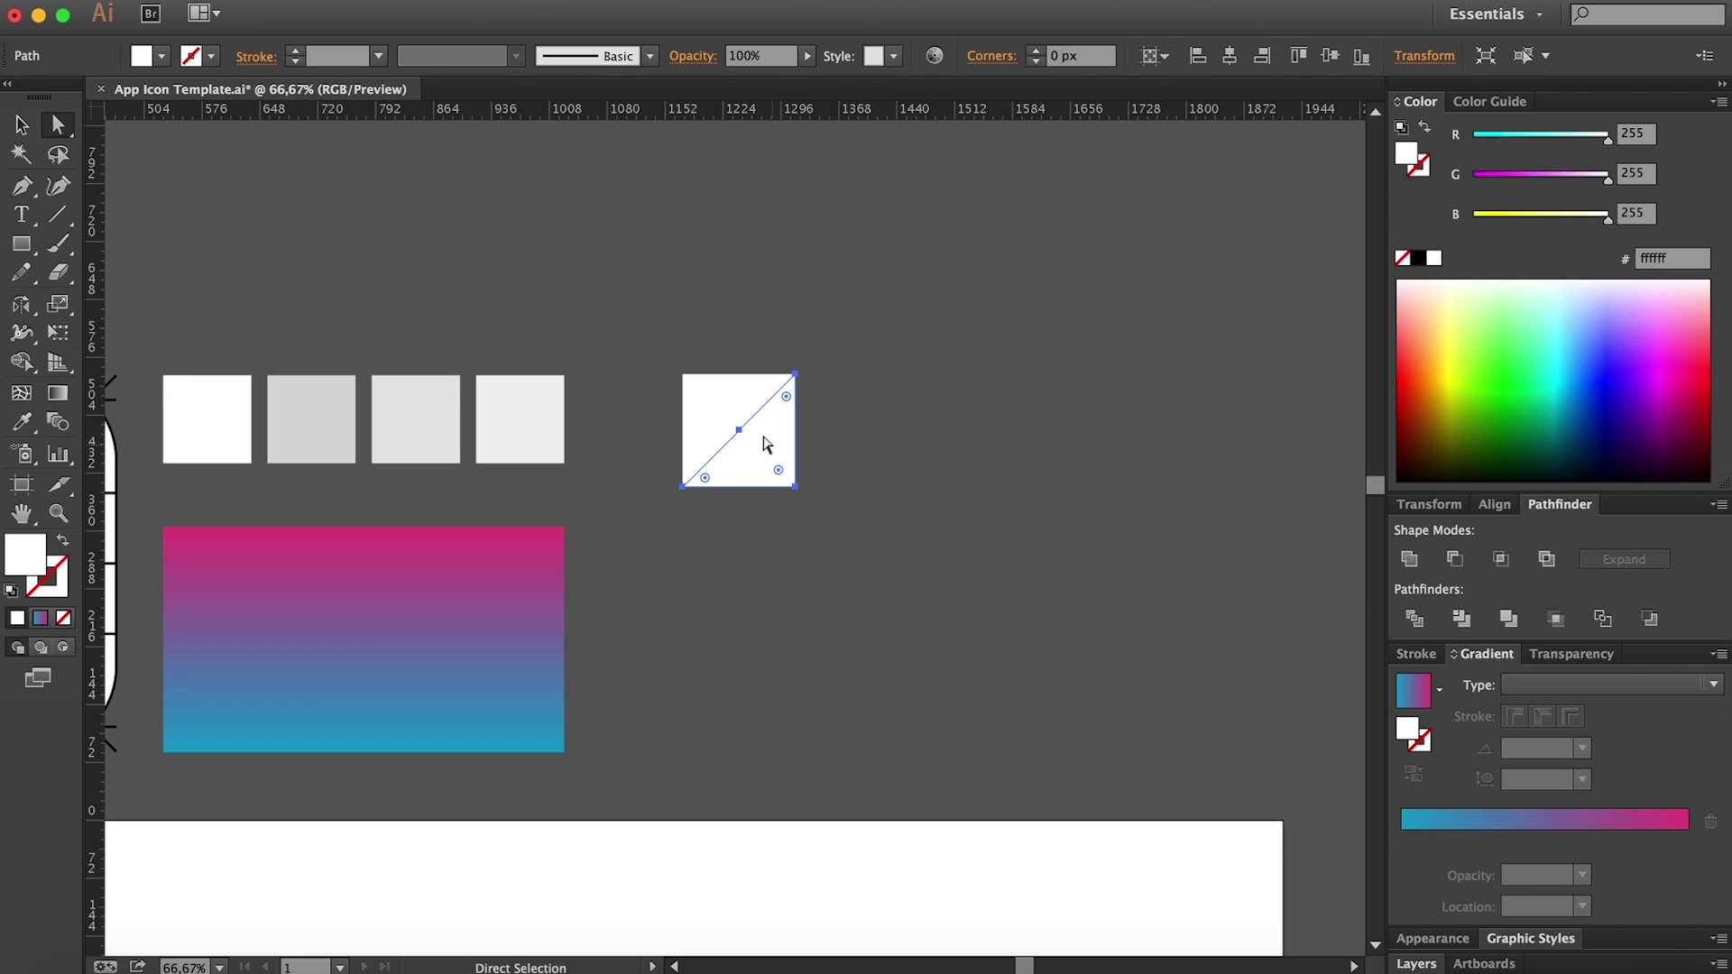
{"action": "key", "text": "i"}
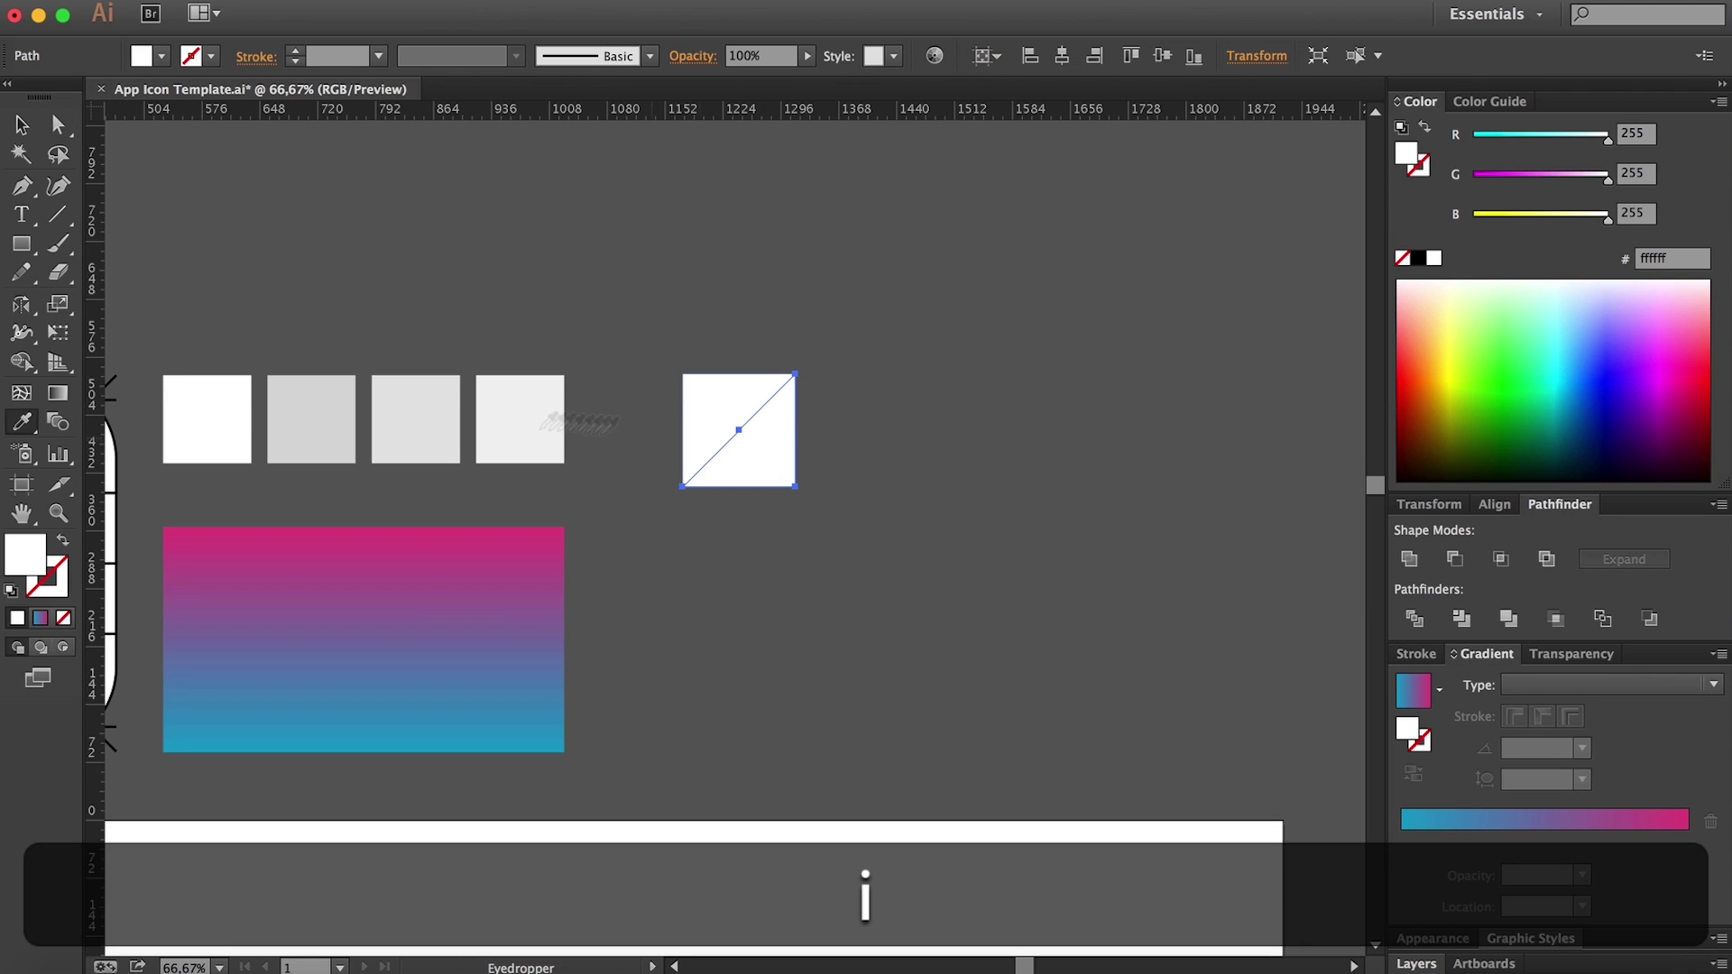
{"action": "left_click", "coordinate": [309, 413]}
{"action": "key", "text": "a"}
{"action": "left_click", "coordinate": [771, 636]}
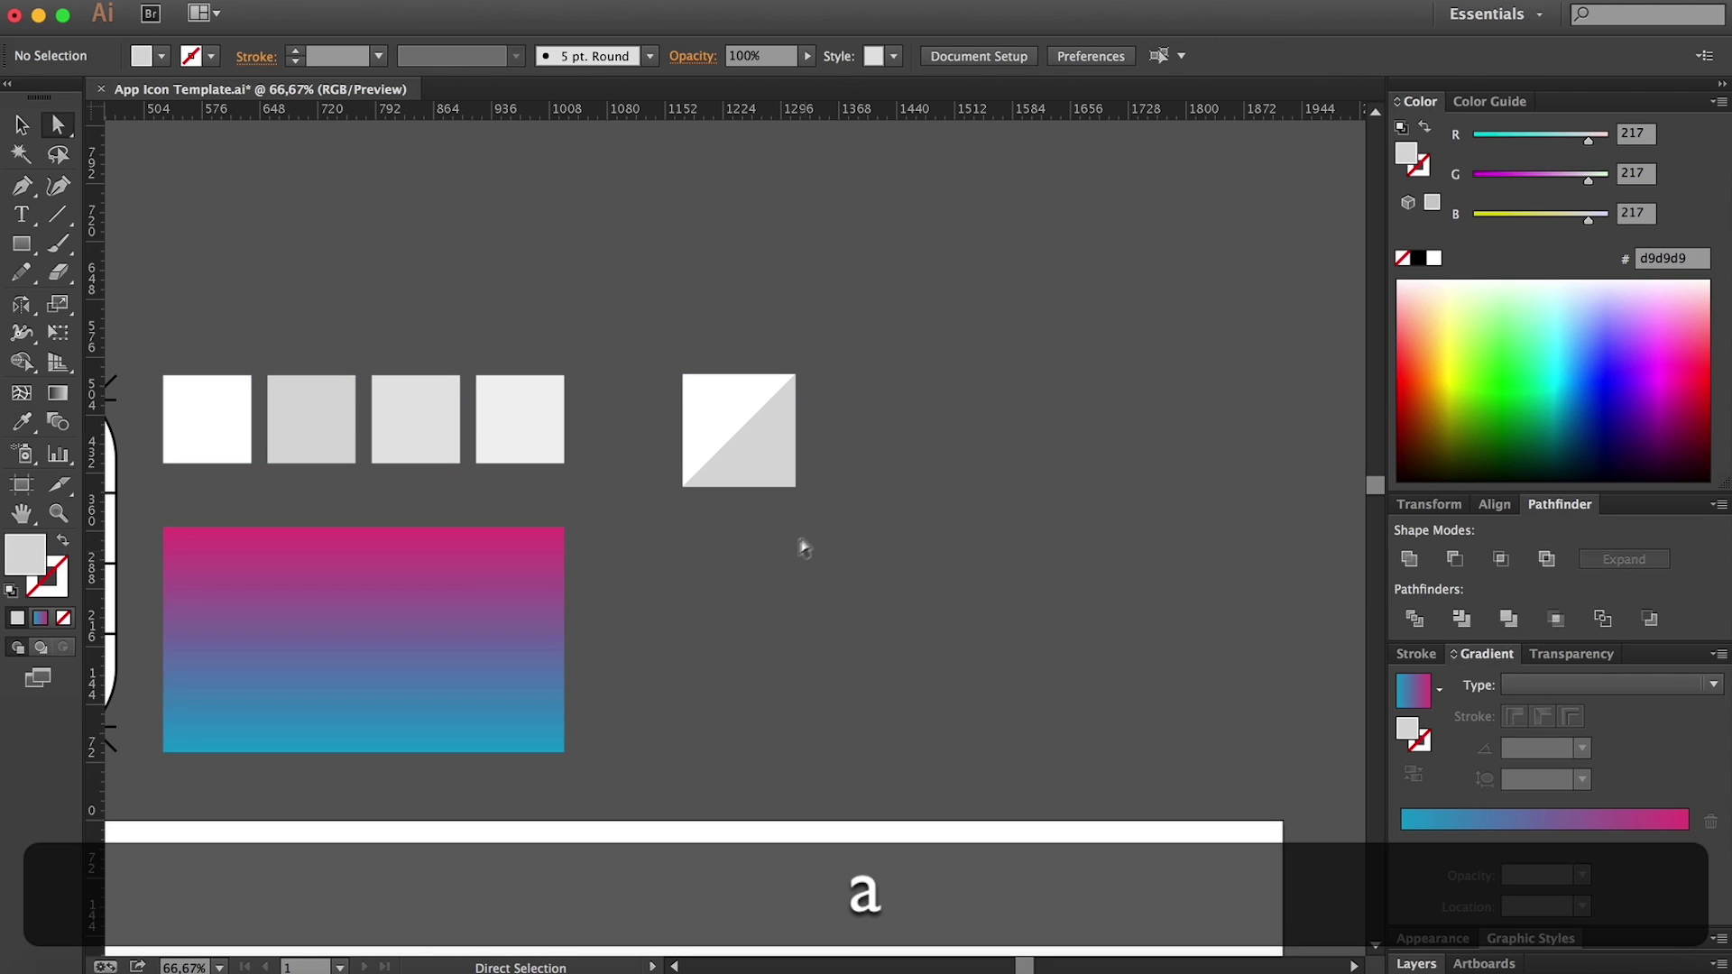
Step: Duplicate the two-triangle square directly to the right so the copy touches the original's edge
{"action": "key", "text": "v"}
{"action": "left_click", "coordinate": [696, 395]}
{"action": "left_click_drag", "start_coordinate": [696, 395], "coordinate": [823, 394]}
{"action": "left_click", "coordinate": [827, 572]}
Step: Fill the copied square's upper-left triangle with the third swatch's grey and its lower-right triangle with the fourth swatch's f2f2f2
{"action": "key", "text": "a"}
{"action": "left_click", "coordinate": [815, 393]}
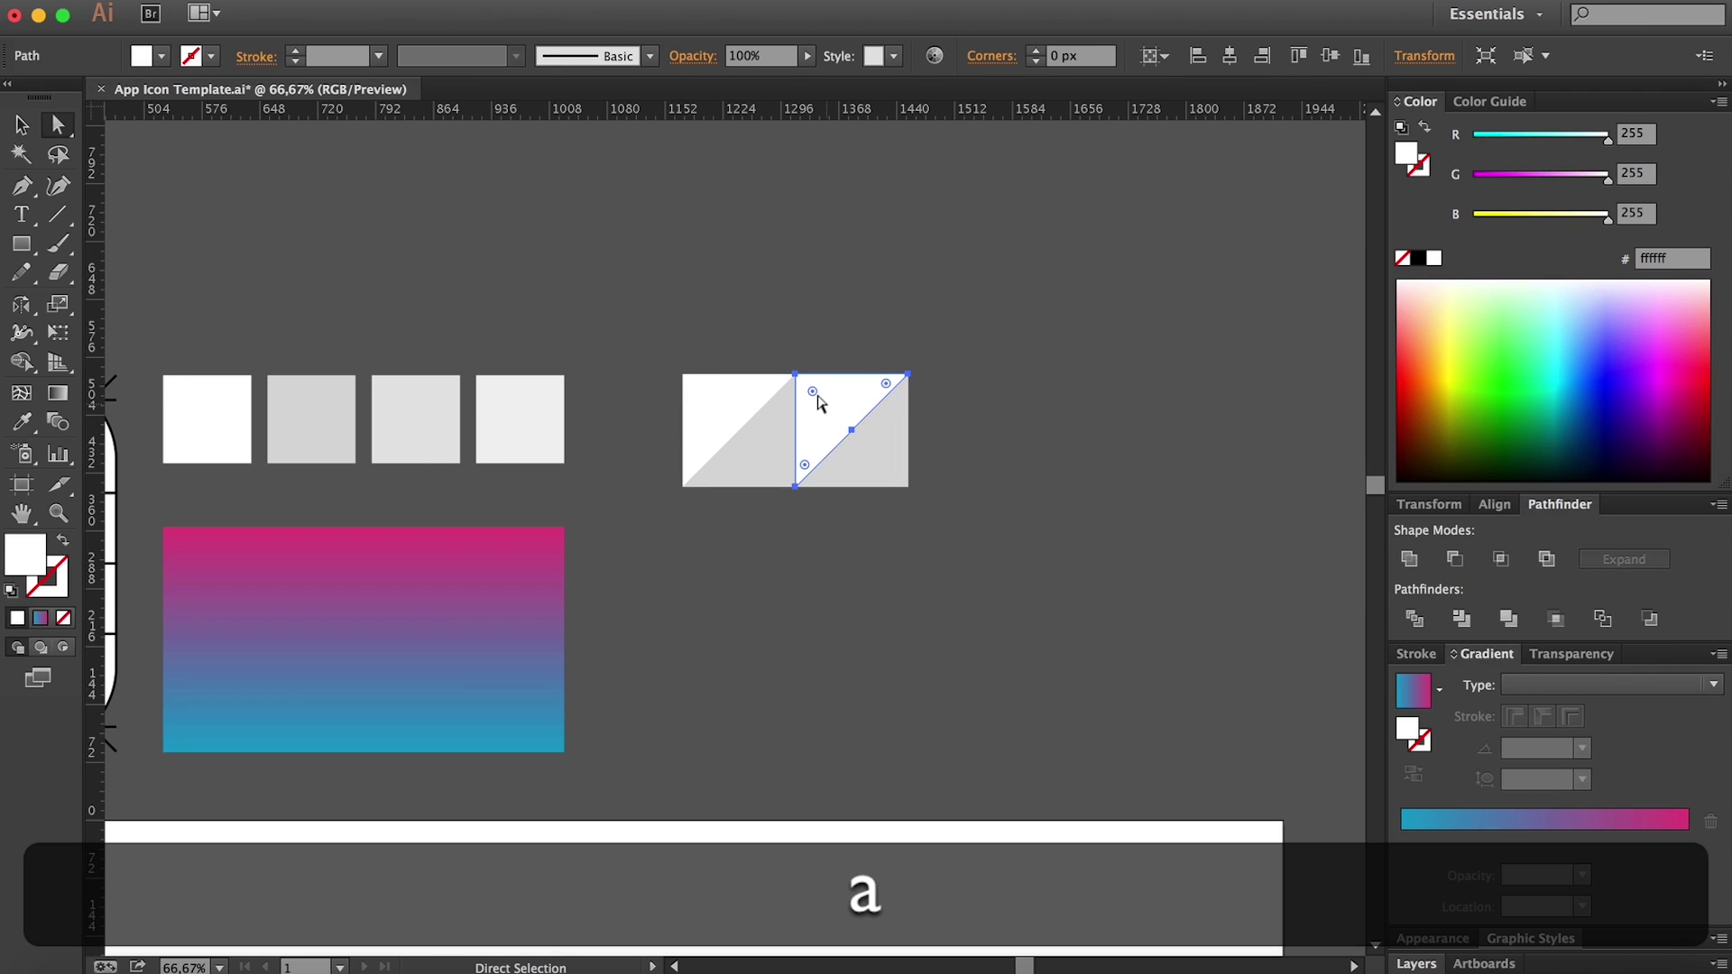
{"action": "key", "text": "i"}
{"action": "left_click", "coordinate": [433, 410]}
{"action": "key", "text": "a"}
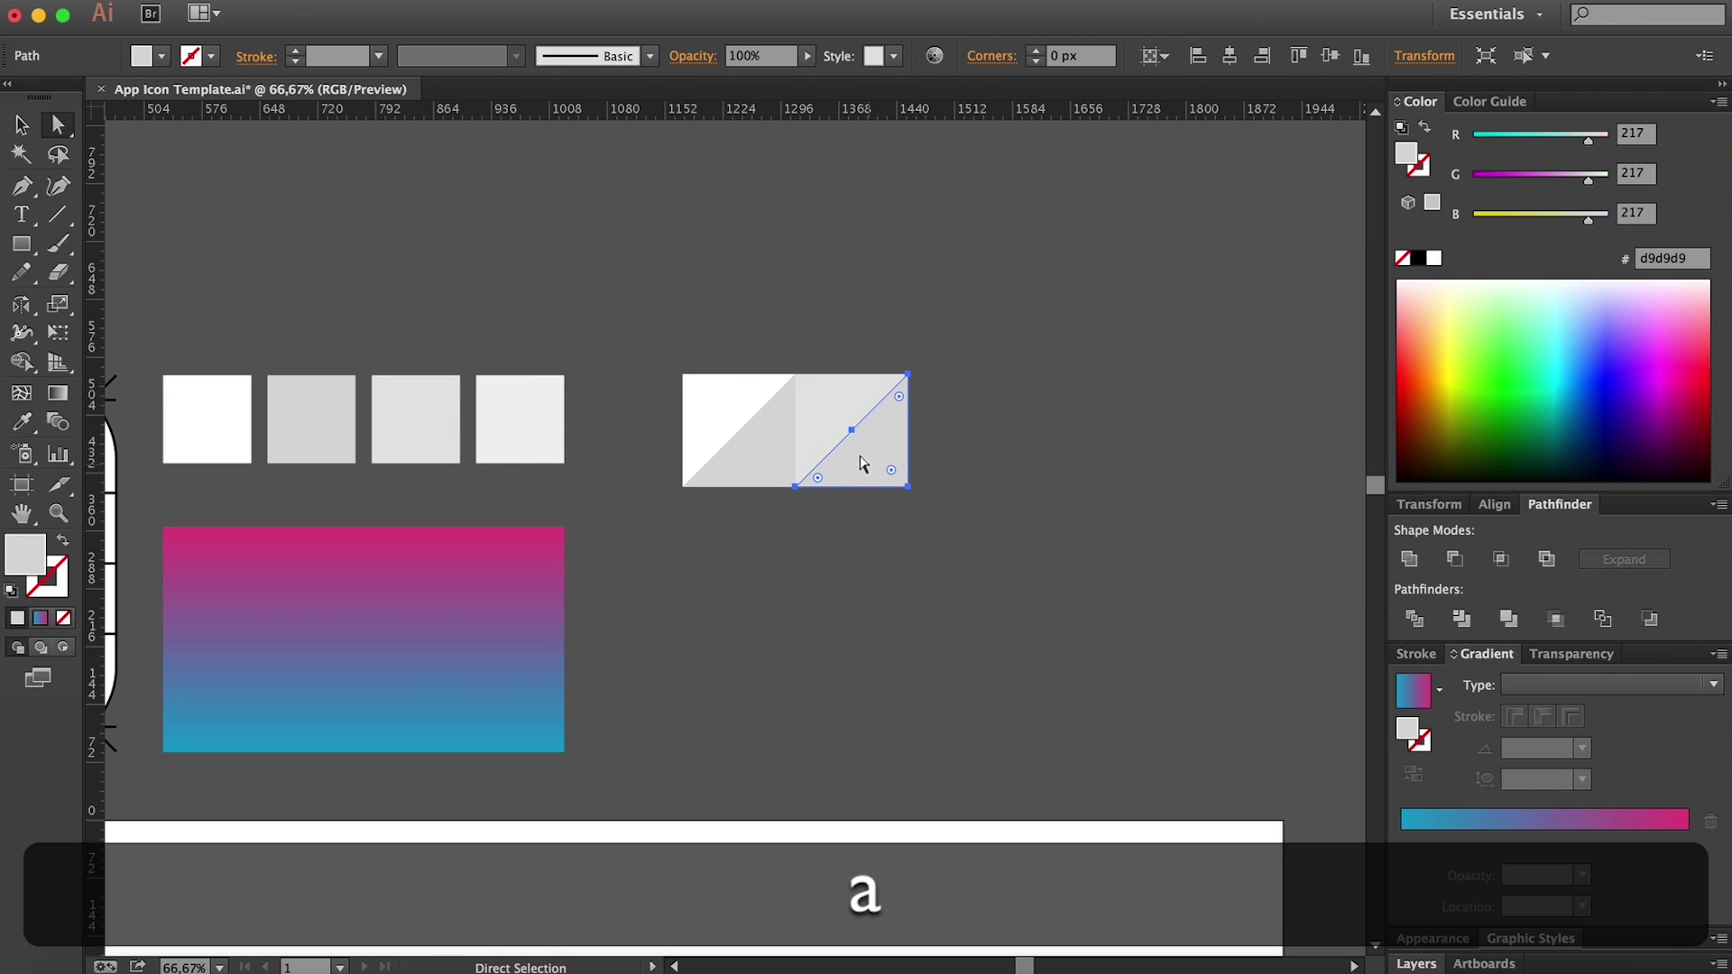
{"action": "key", "text": "i"}
{"action": "left_click", "coordinate": [523, 433]}
{"action": "key", "text": "a"}
{"action": "left_click", "coordinate": [726, 602]}
Step: Select all four triangles beside the swatches and group them
{"action": "key", "text": "h"}
{"action": "scroll", "coordinate": [727, 518], "scroll_direction": "down", "scroll_amount": 6}
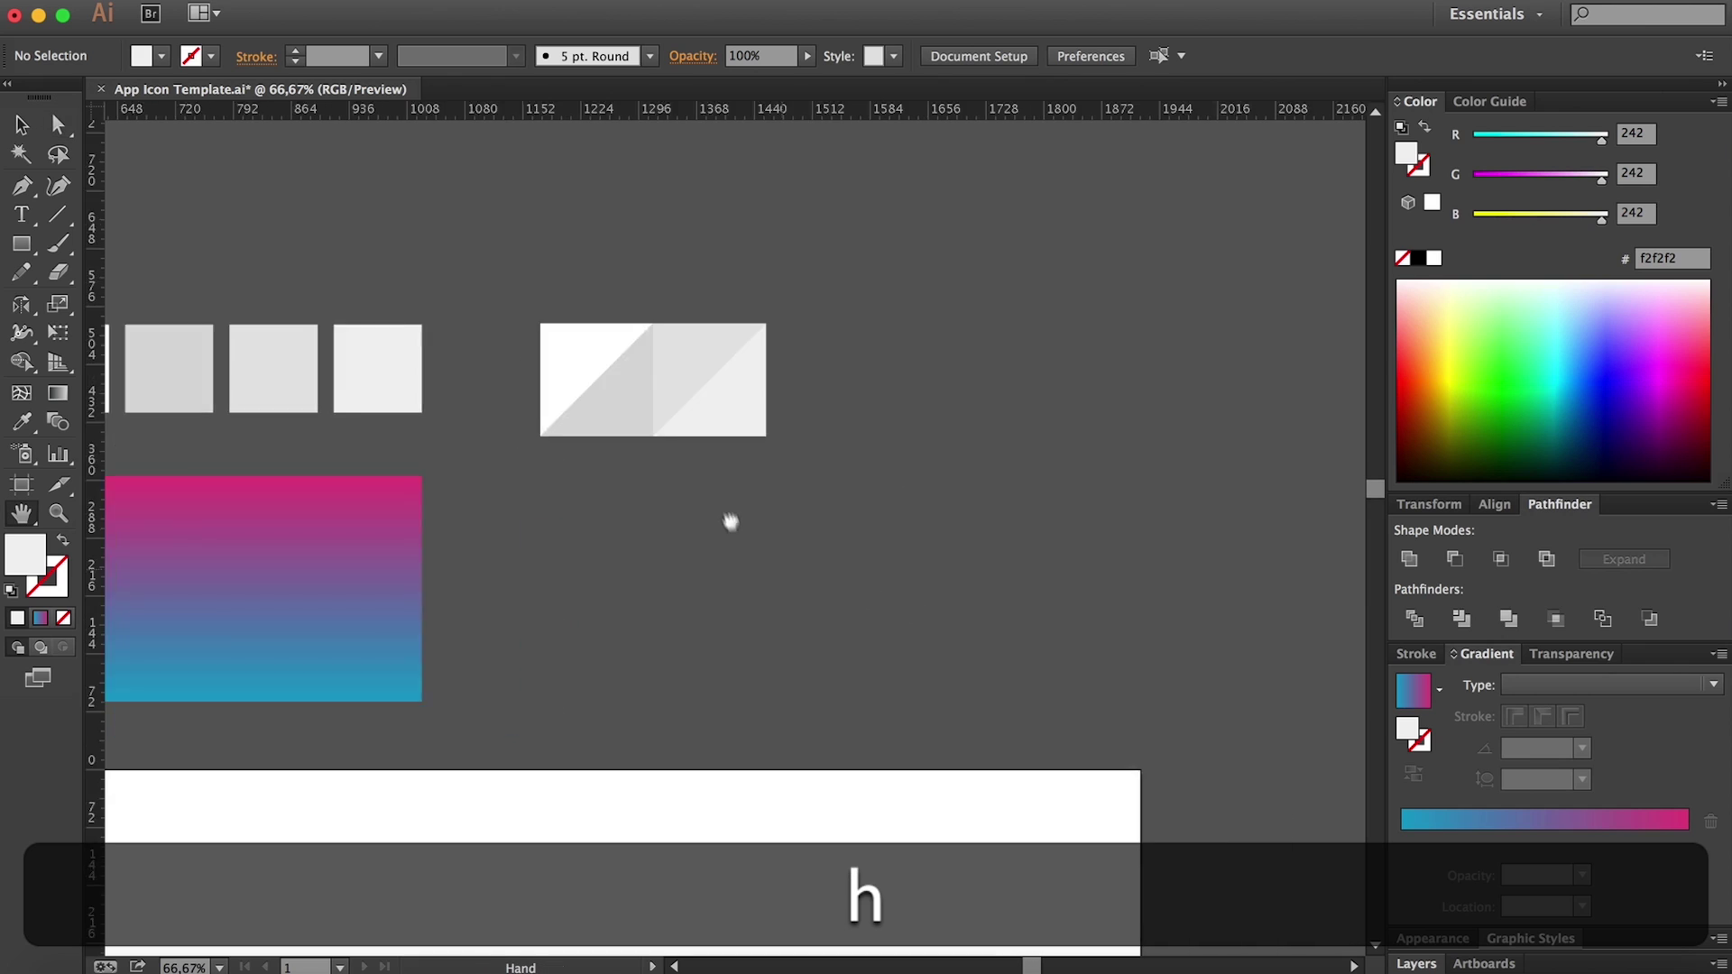
{"action": "key", "text": "v"}
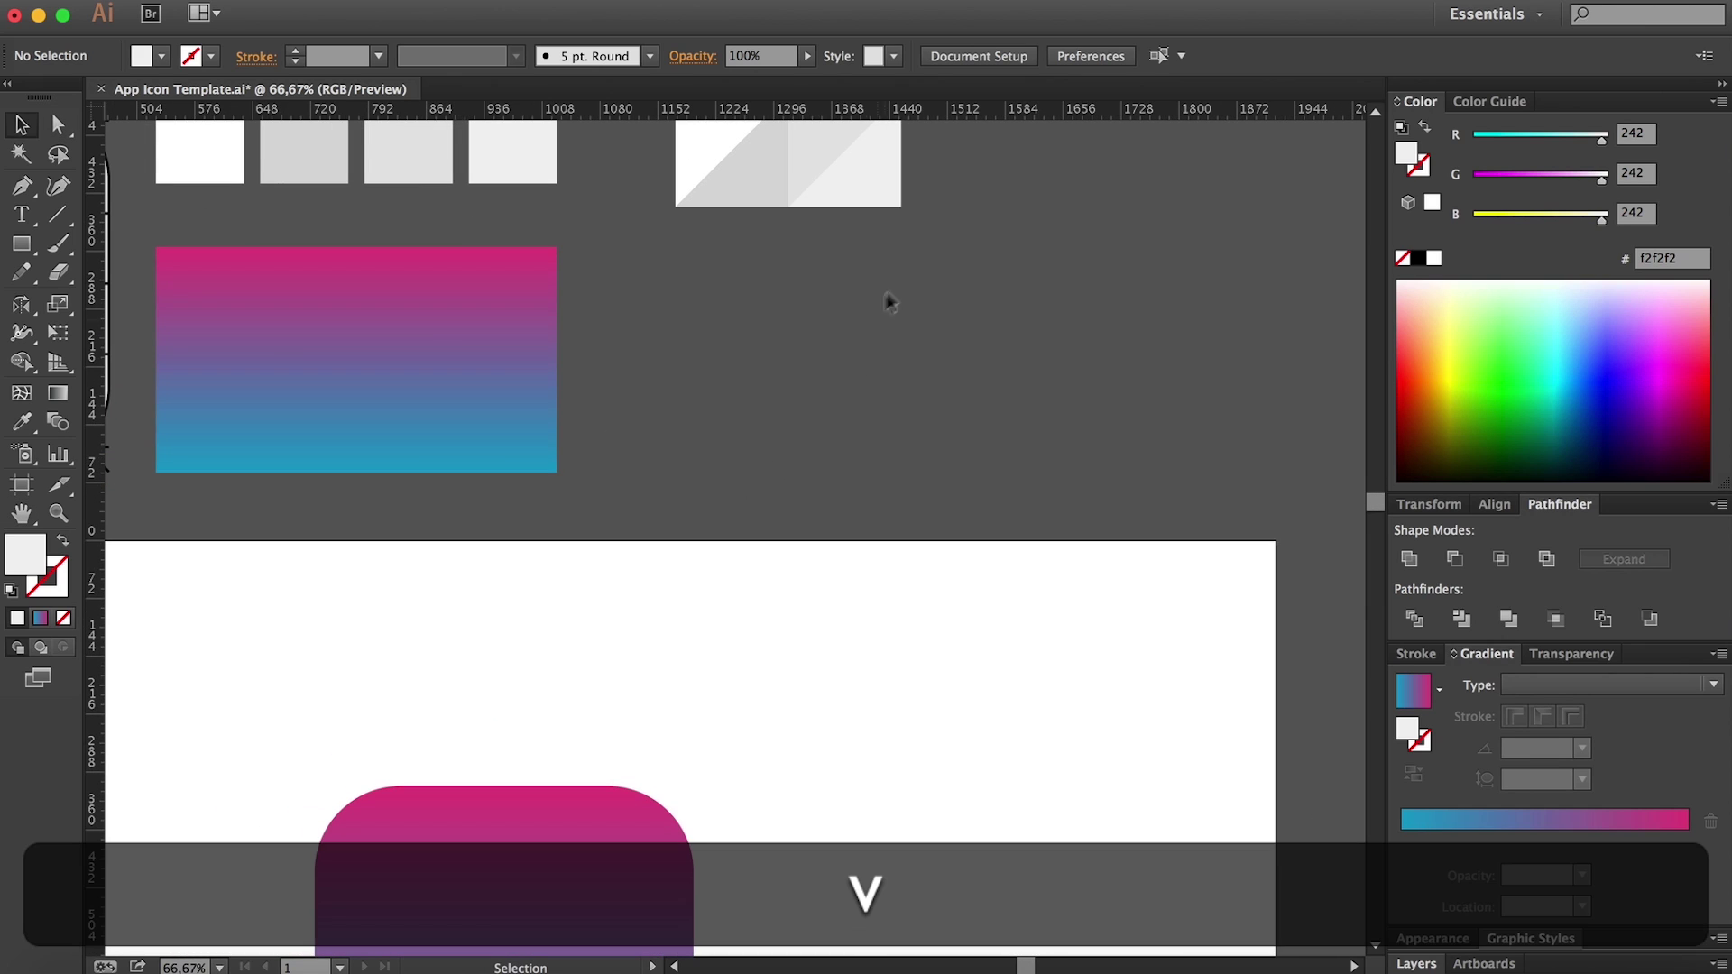
{"action": "left_click_drag", "start_coordinate": [733, 180], "coordinate": [728, 177]}
{"action": "scroll", "coordinate": [866, 355], "scroll_direction": "up", "scroll_amount": 2}
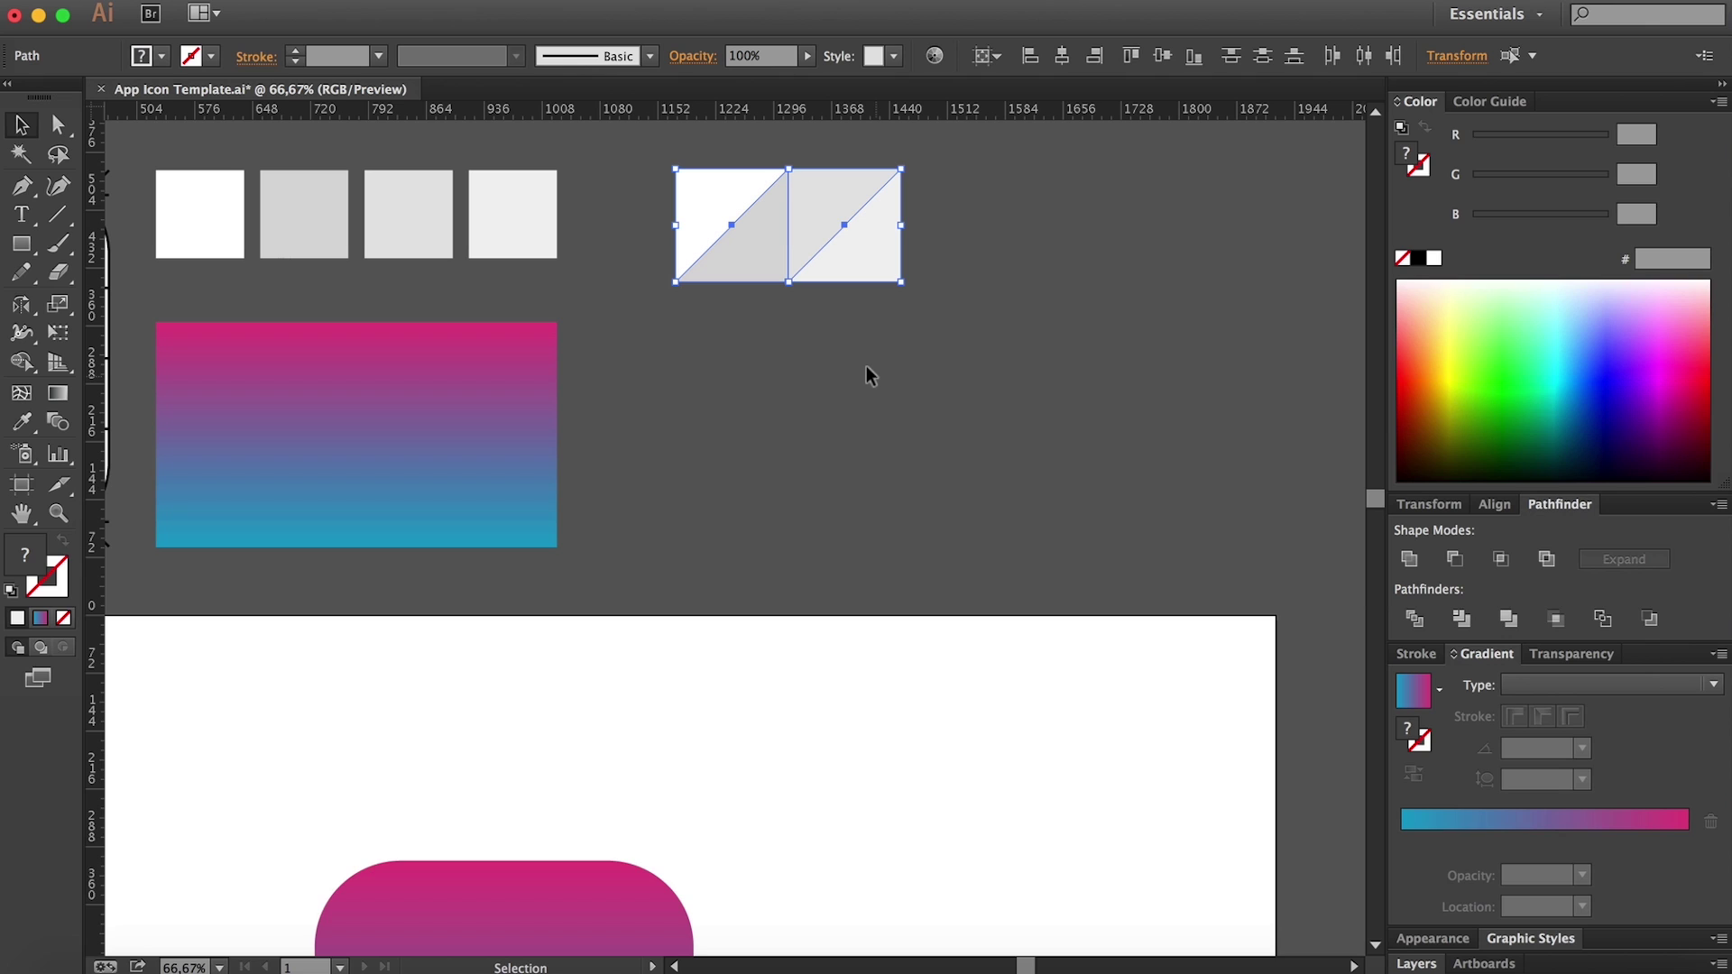
{"action": "key", "text": "super+g"}
Step: Move the triangle group onto the artboard, just above the rounded square near its left edge
{"action": "scroll", "coordinate": [865, 364], "scroll_direction": "down", "scroll_amount": 2}
{"action": "key", "text": "v"}
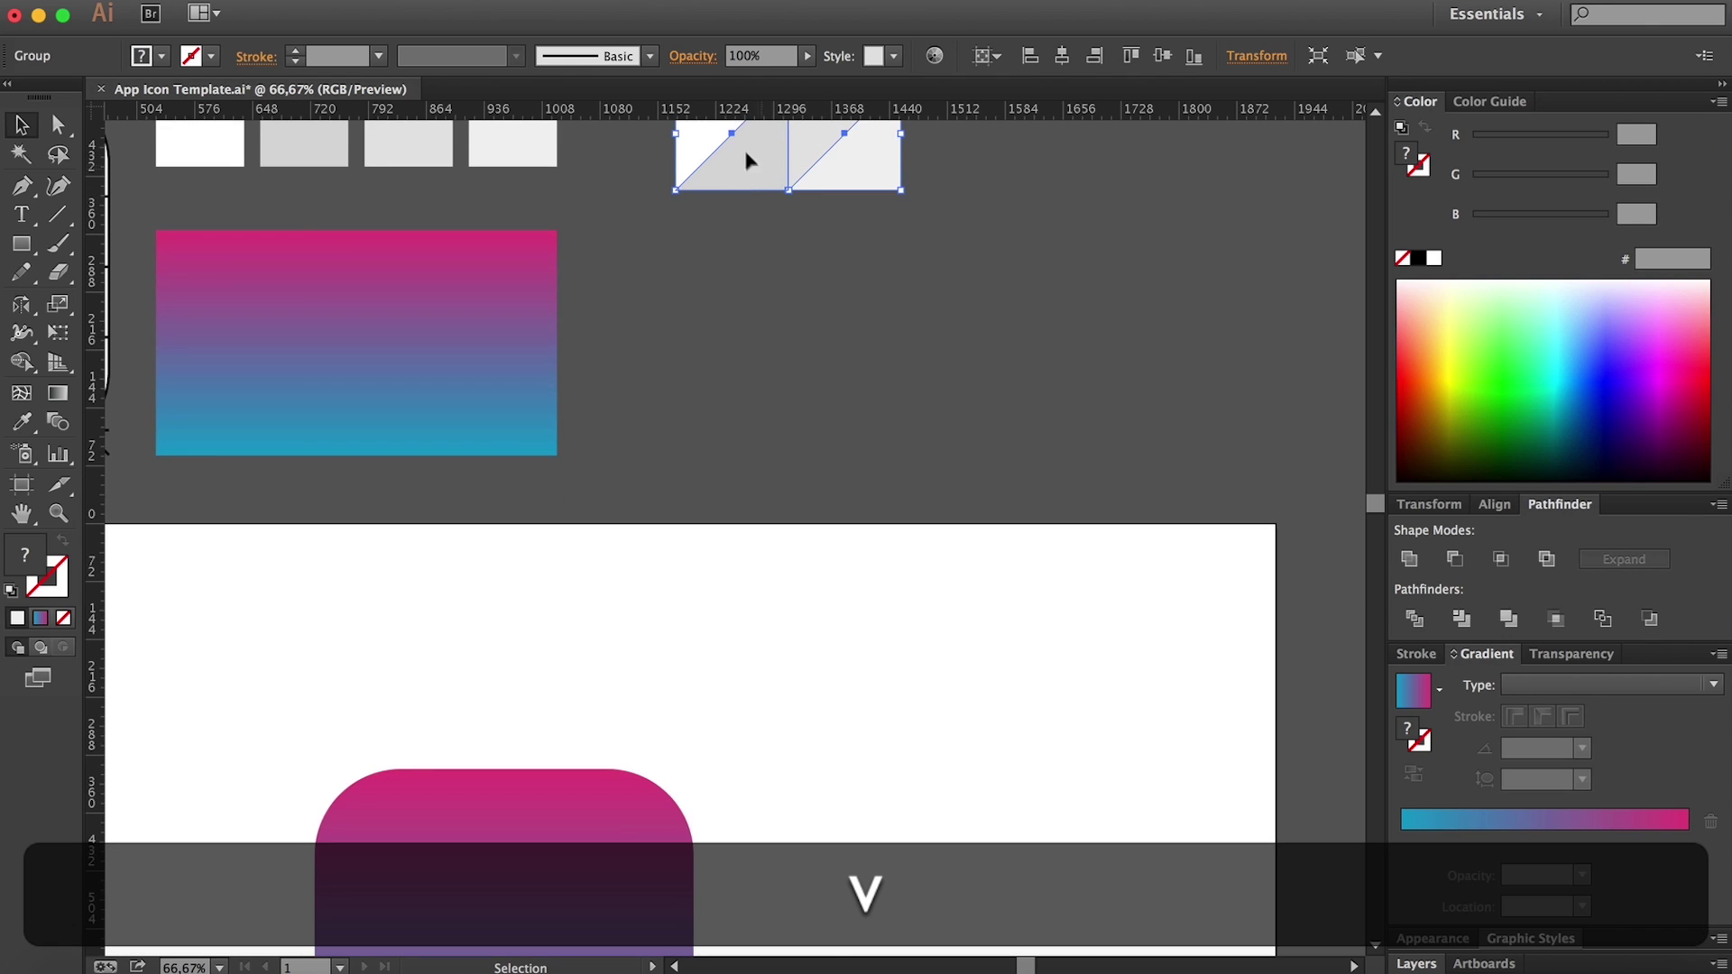
{"action": "left_click_drag", "start_coordinate": [745, 154], "coordinate": [461, 365]}
{"action": "key", "text": "h"}
{"action": "key", "text": "v"}
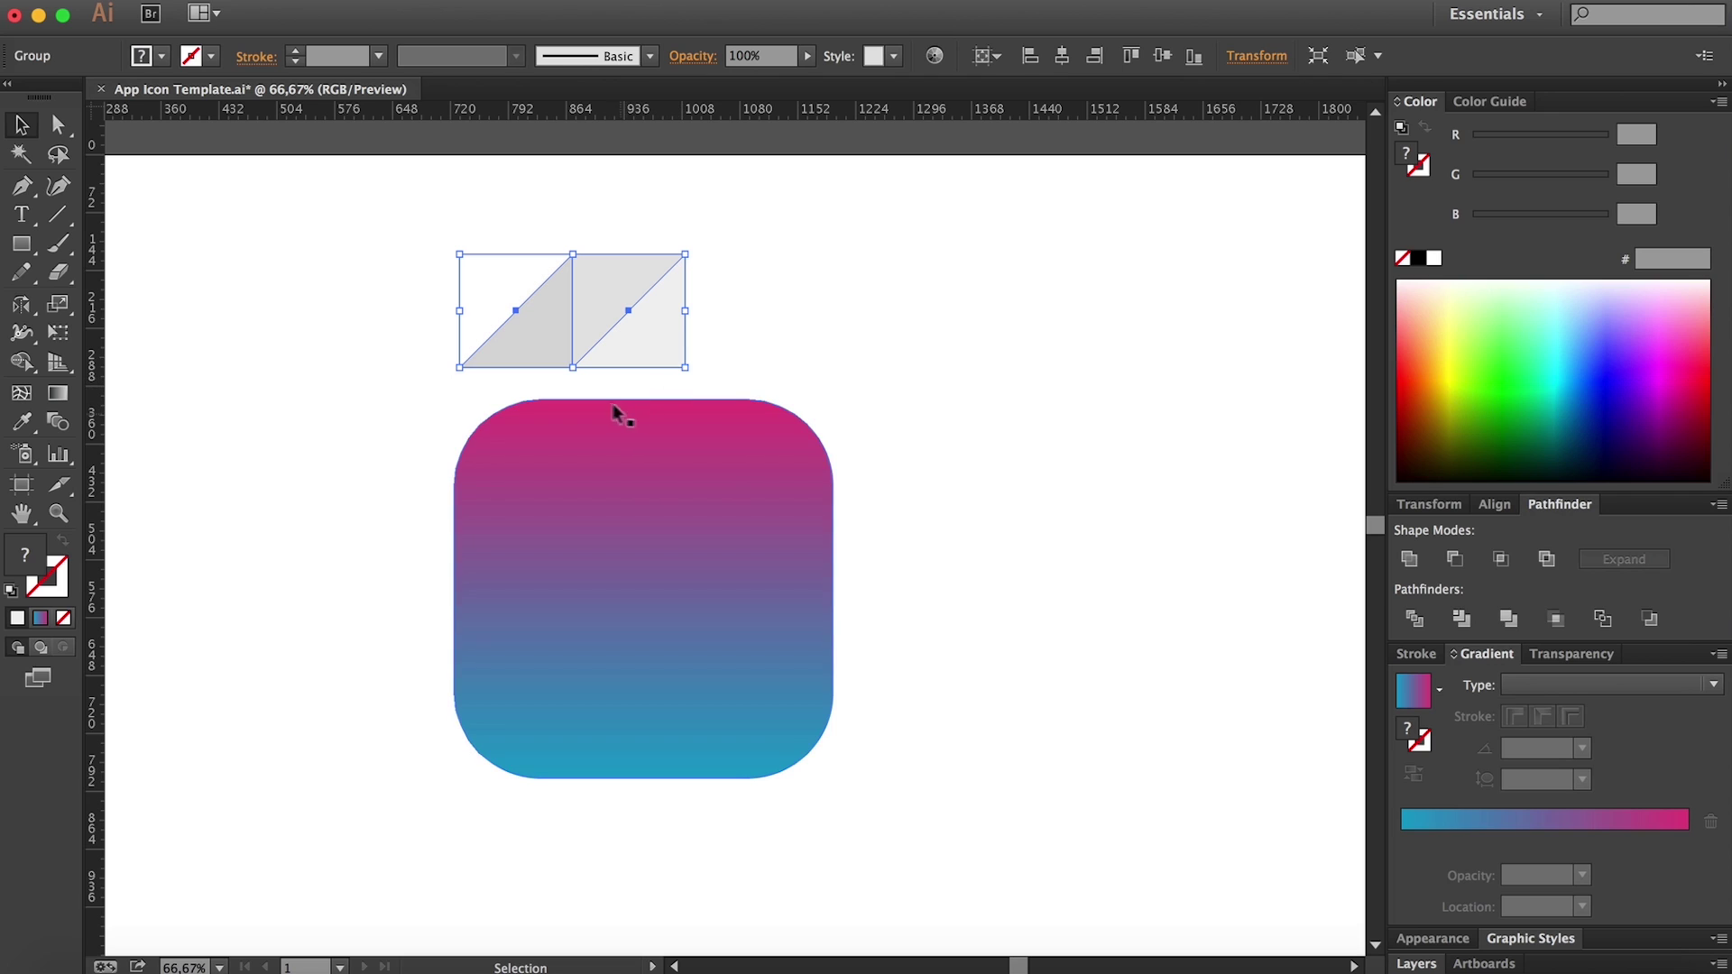
Step: Scale the triangle group down proportionally to half the rounded square's width and align it with the square's left edge
{"action": "key", "text": "shift"}
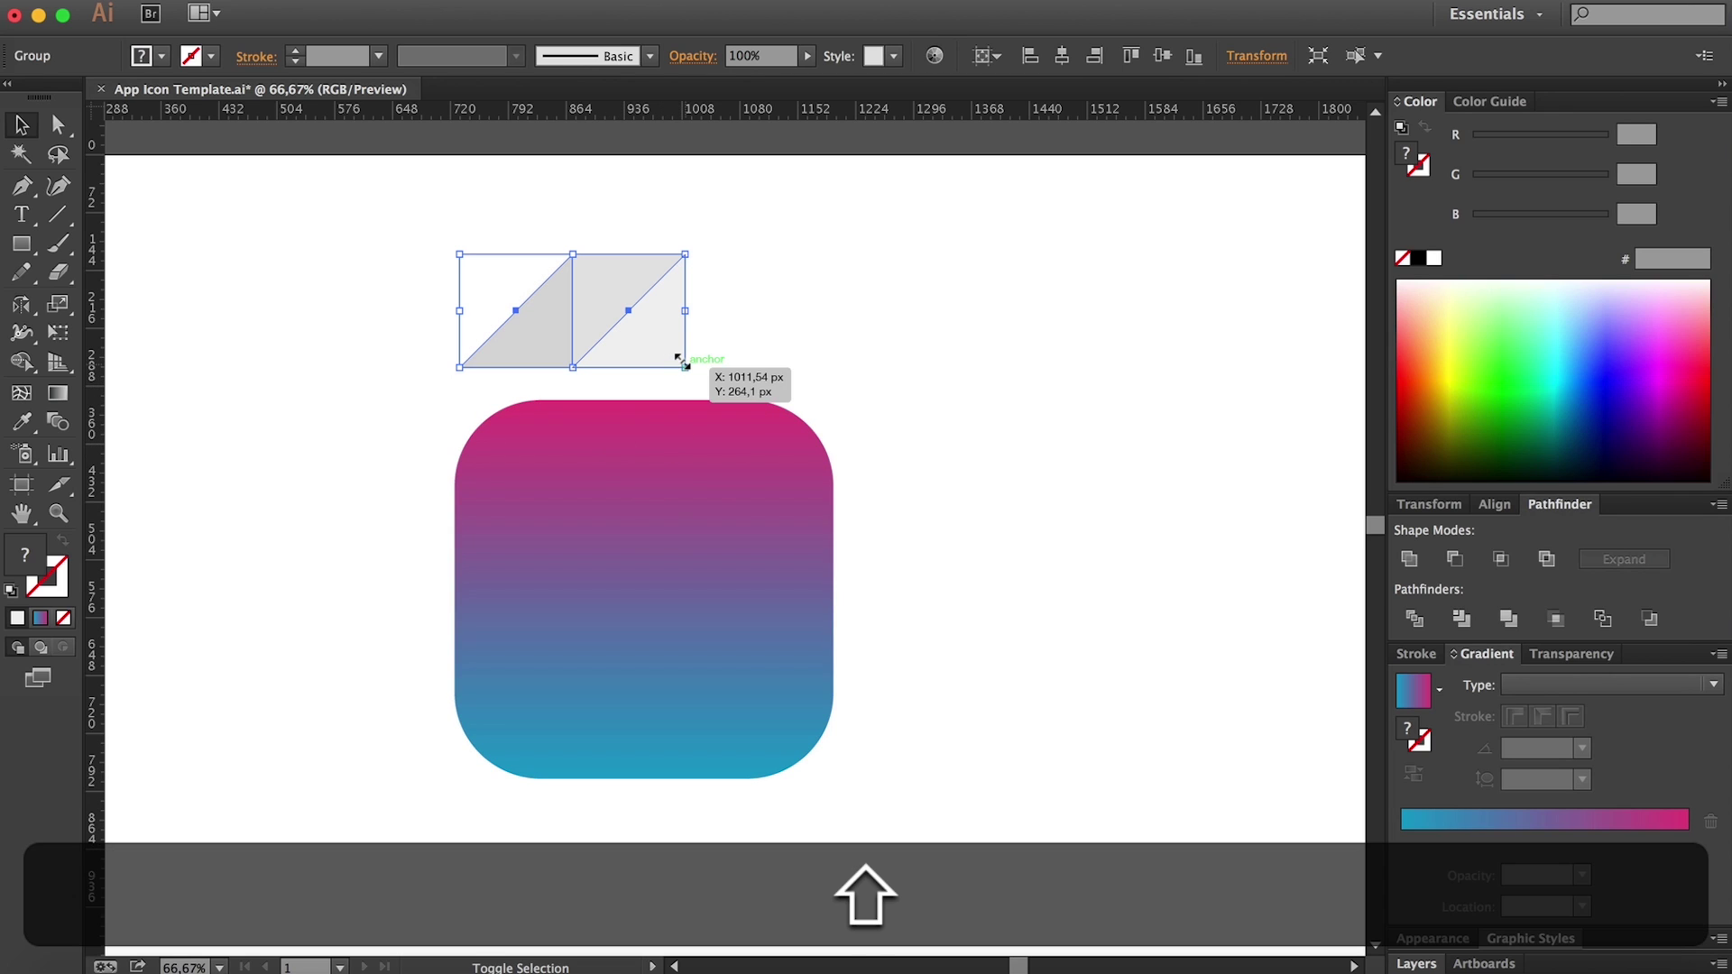
{"action": "left_click_drag", "start_coordinate": [683, 362], "coordinate": [640, 362]}
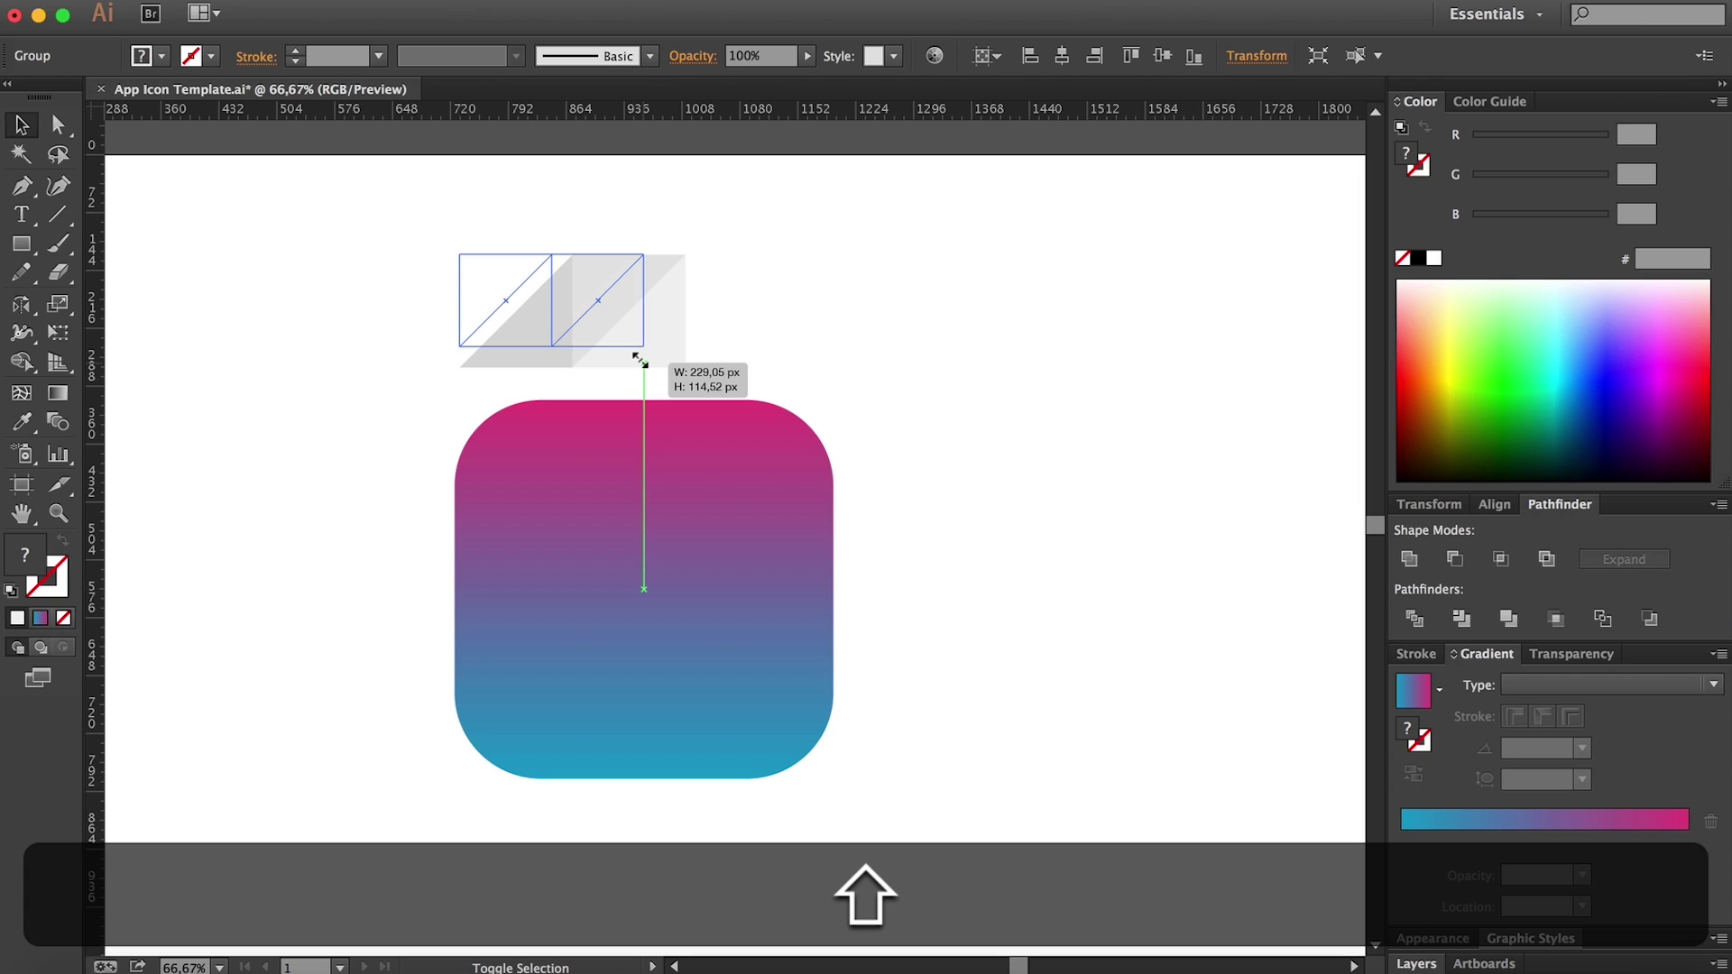
{"action": "left_click_drag", "start_coordinate": [640, 362], "coordinate": [640, 362]}
{"action": "left_click_drag", "start_coordinate": [483, 319], "coordinate": [484, 321]}
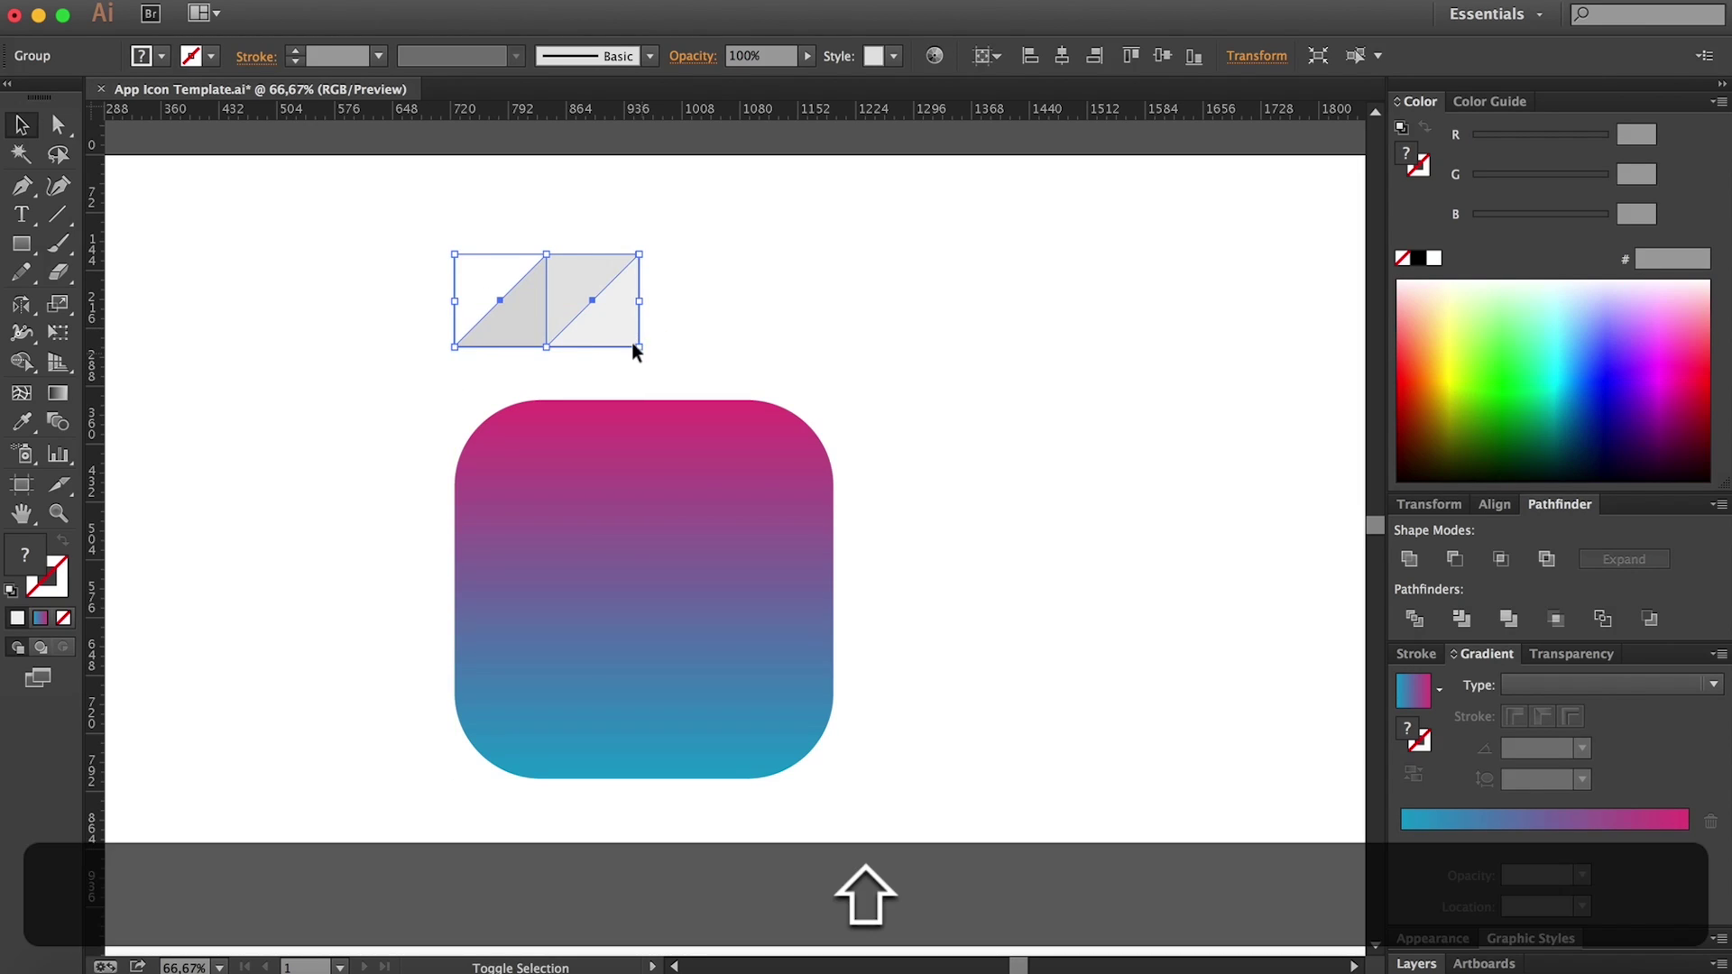
{"action": "left_click_drag", "start_coordinate": [643, 347], "coordinate": [643, 349]}
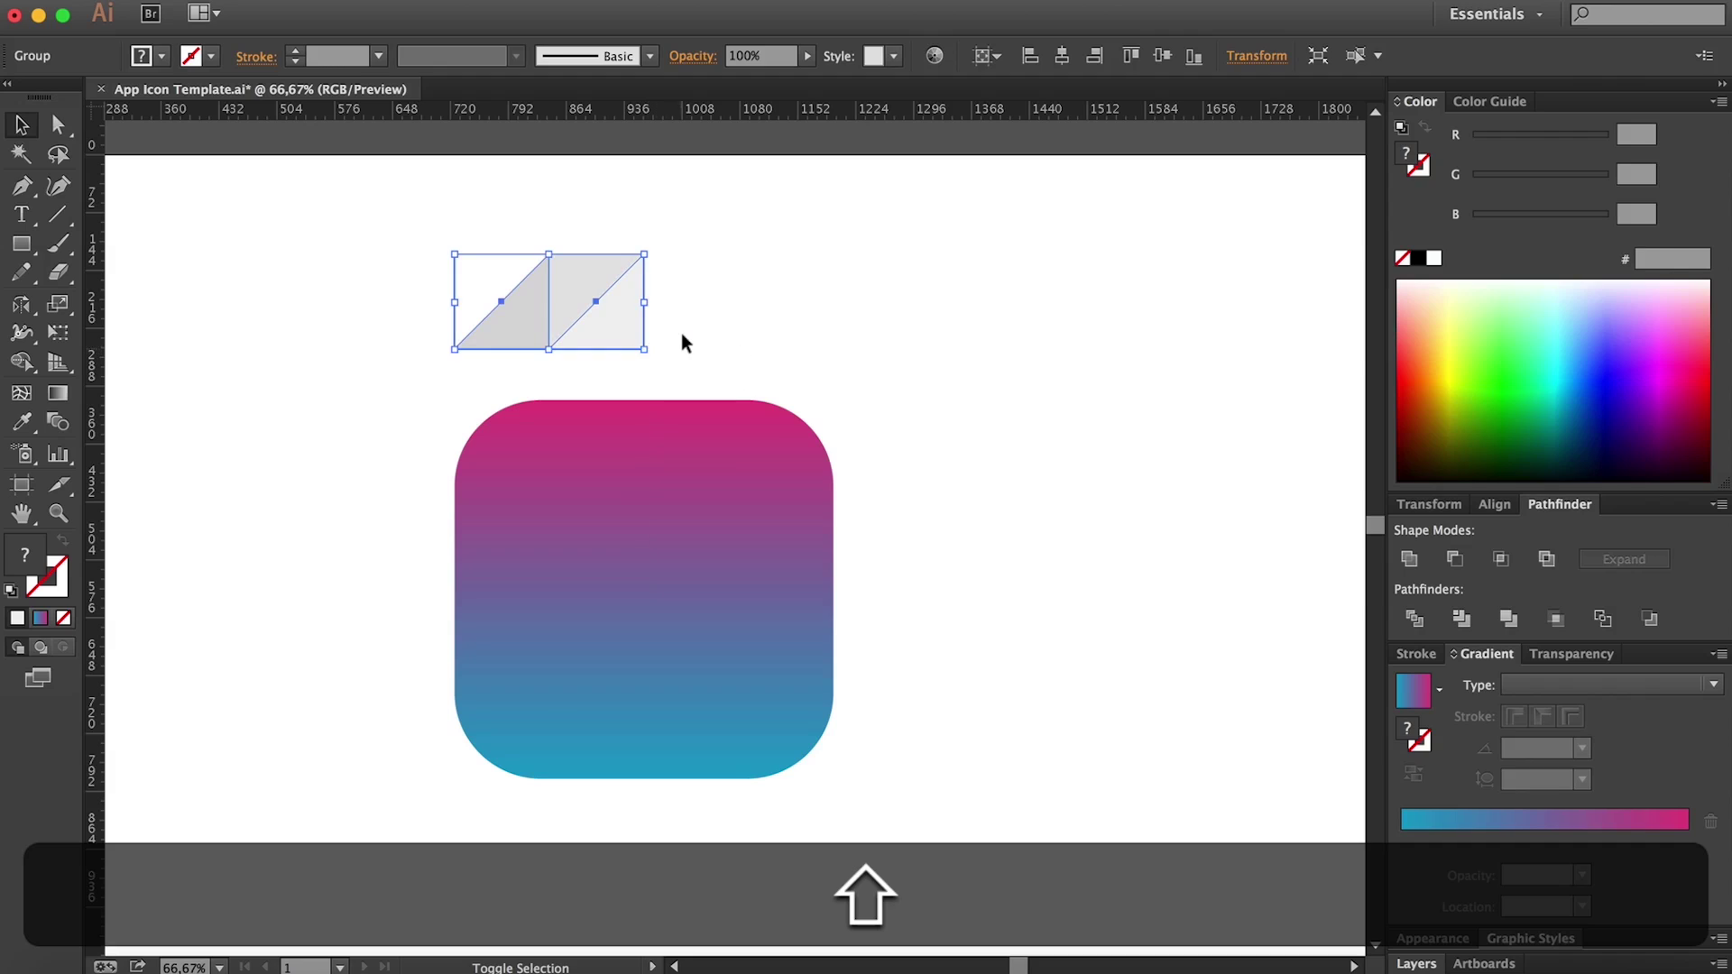
{"action": "left_click", "coordinate": [686, 341]}
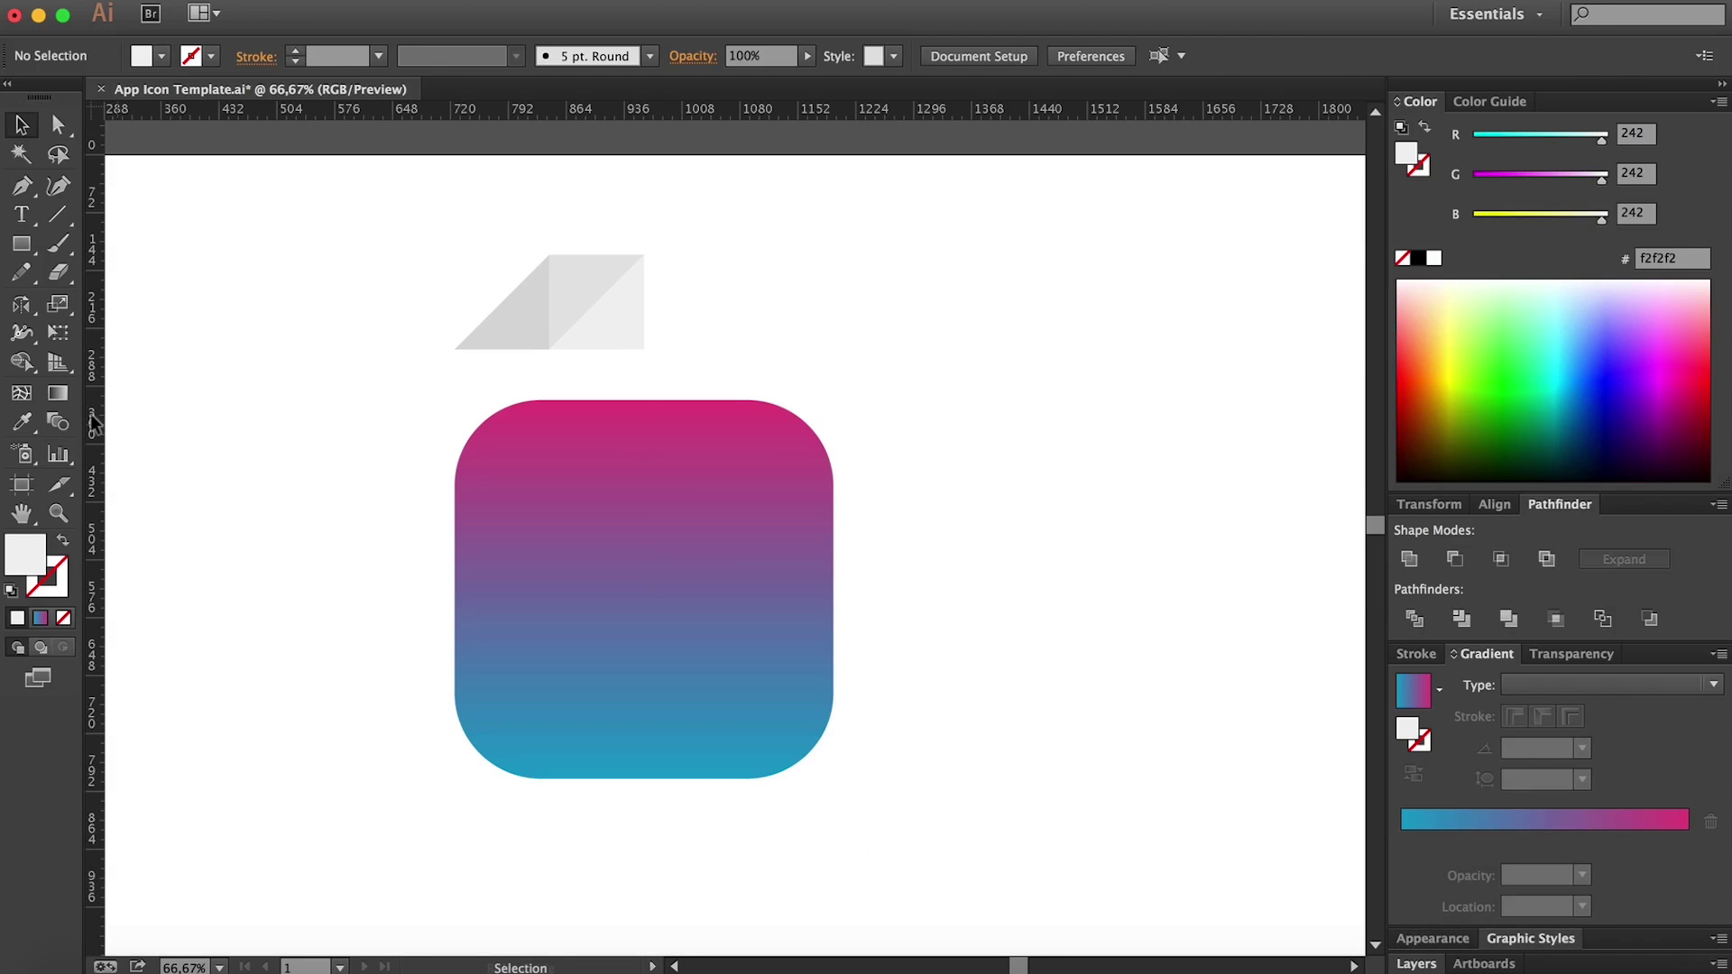
Step: Check the group's width with temporary vertical guides at the rounded square's left edge and centre, and delete the guides
{"action": "left_click_drag", "start_coordinate": [94, 423], "coordinate": [455, 476]}
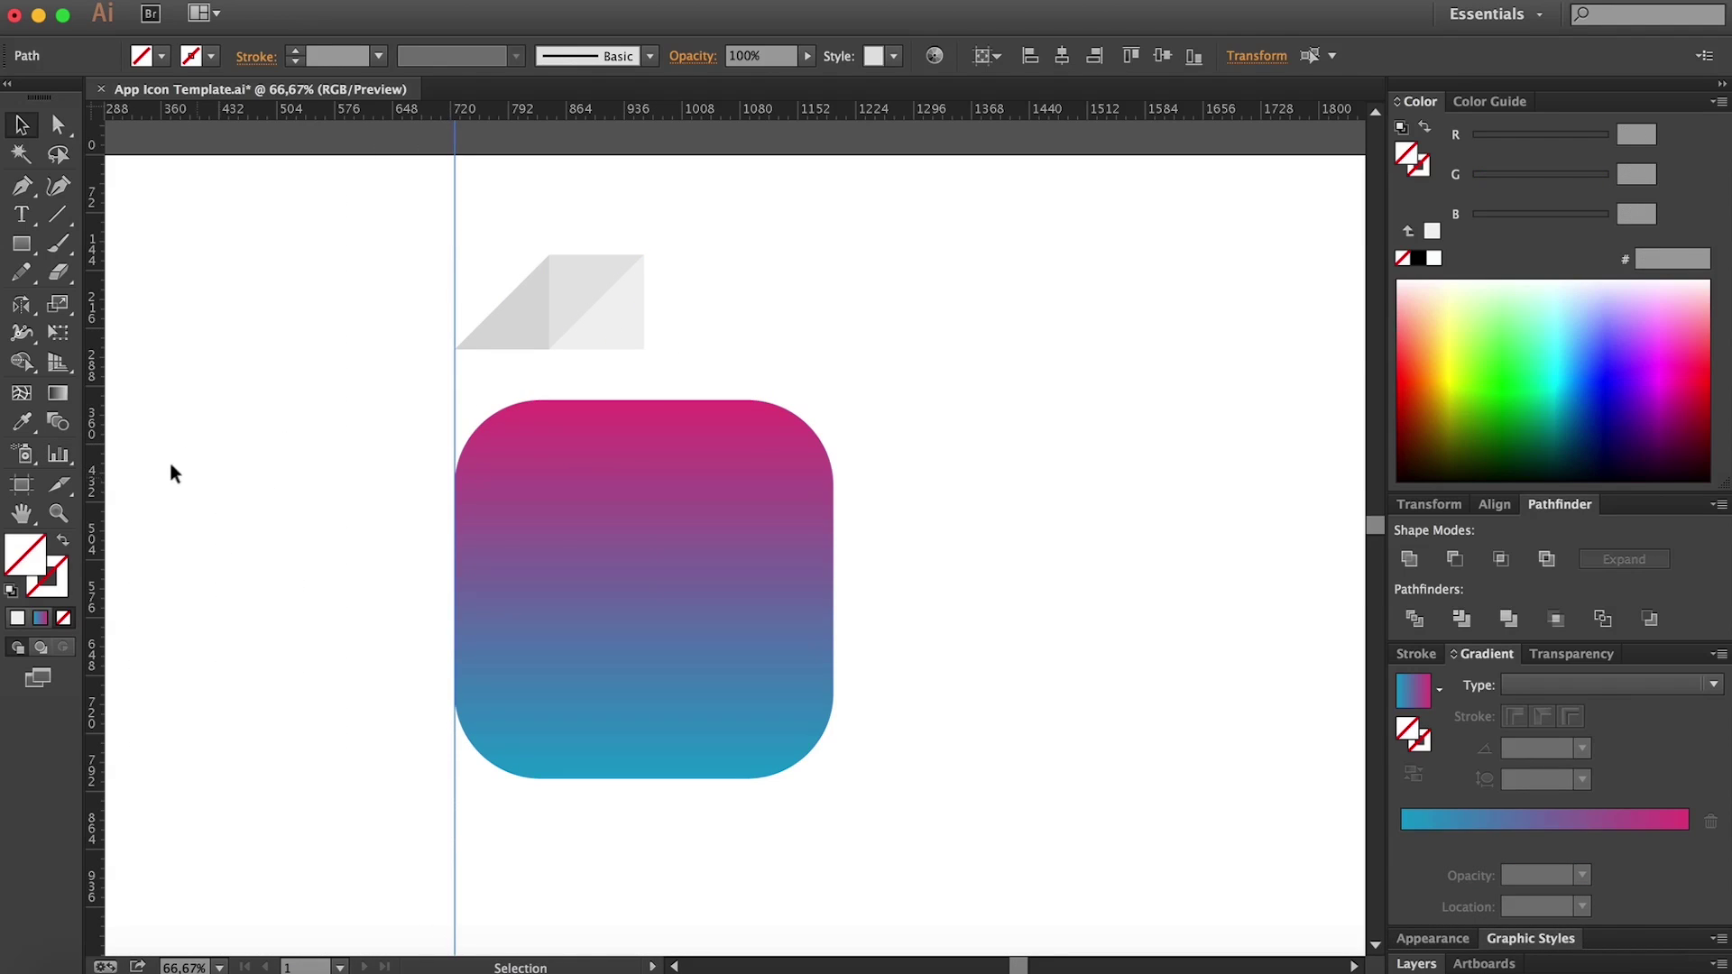
{"action": "left_click_drag", "start_coordinate": [88, 475], "coordinate": [644, 469]}
{"action": "left_click", "coordinate": [669, 503]}
{"action": "left_click", "coordinate": [866, 433]}
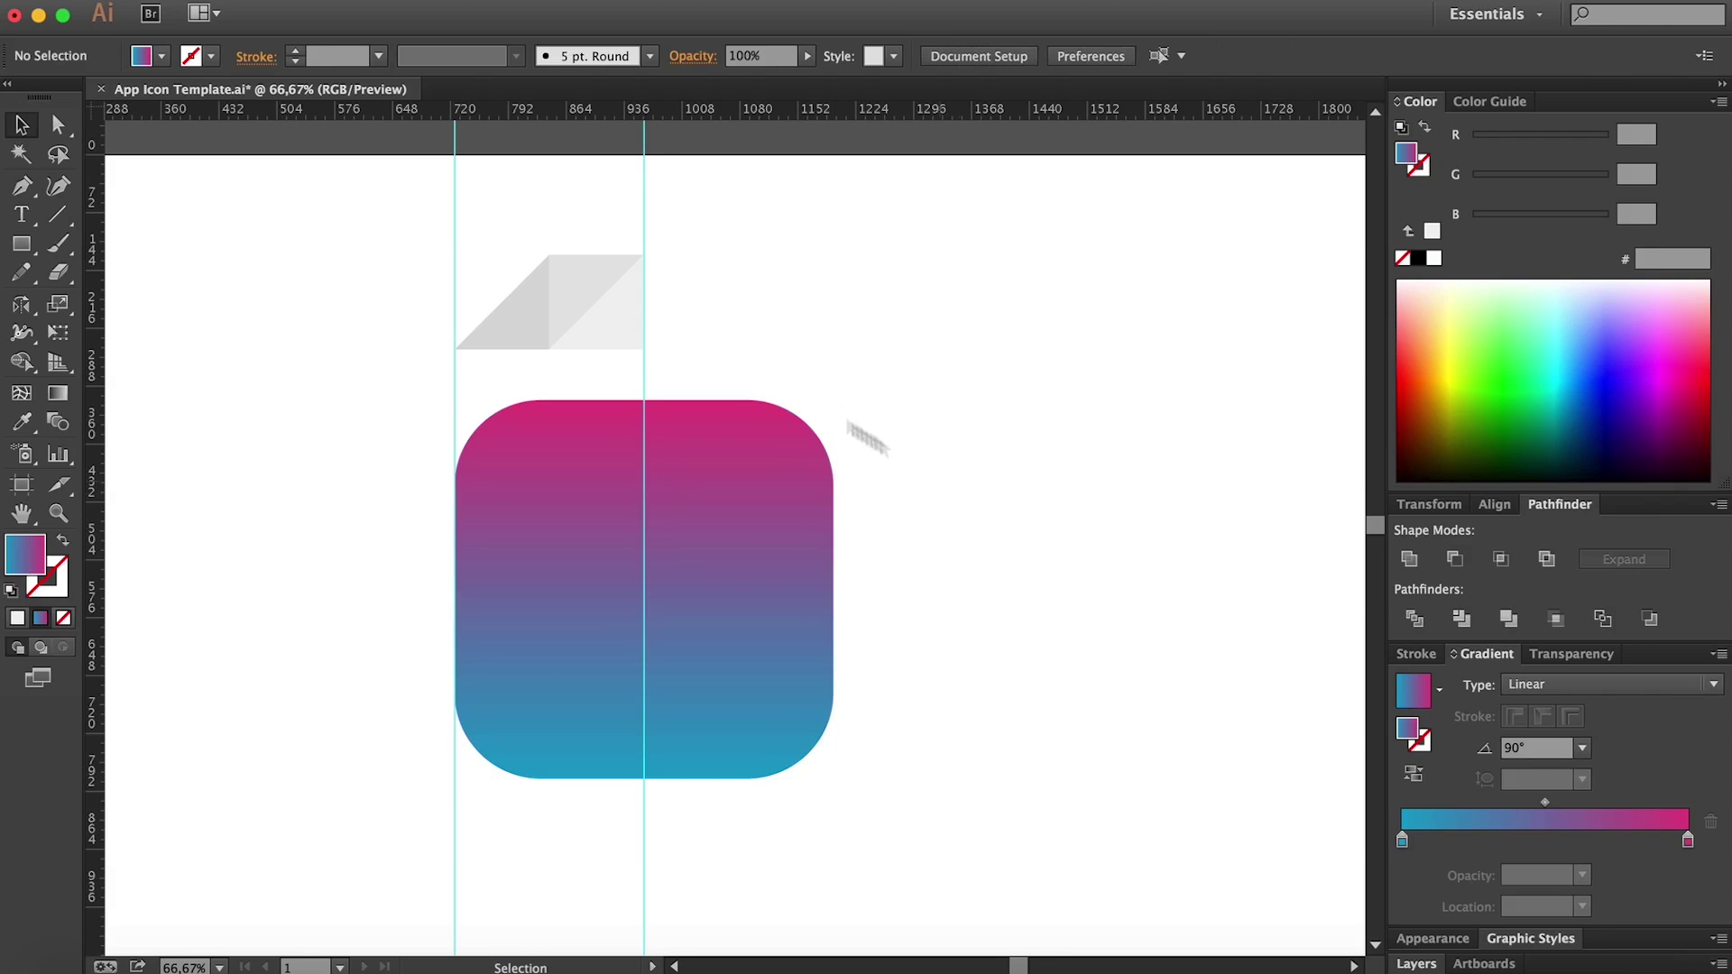
{"action": "left_click_drag", "start_coordinate": [647, 199], "coordinate": [614, 296]}
{"action": "key", "text": "BackSpace"}
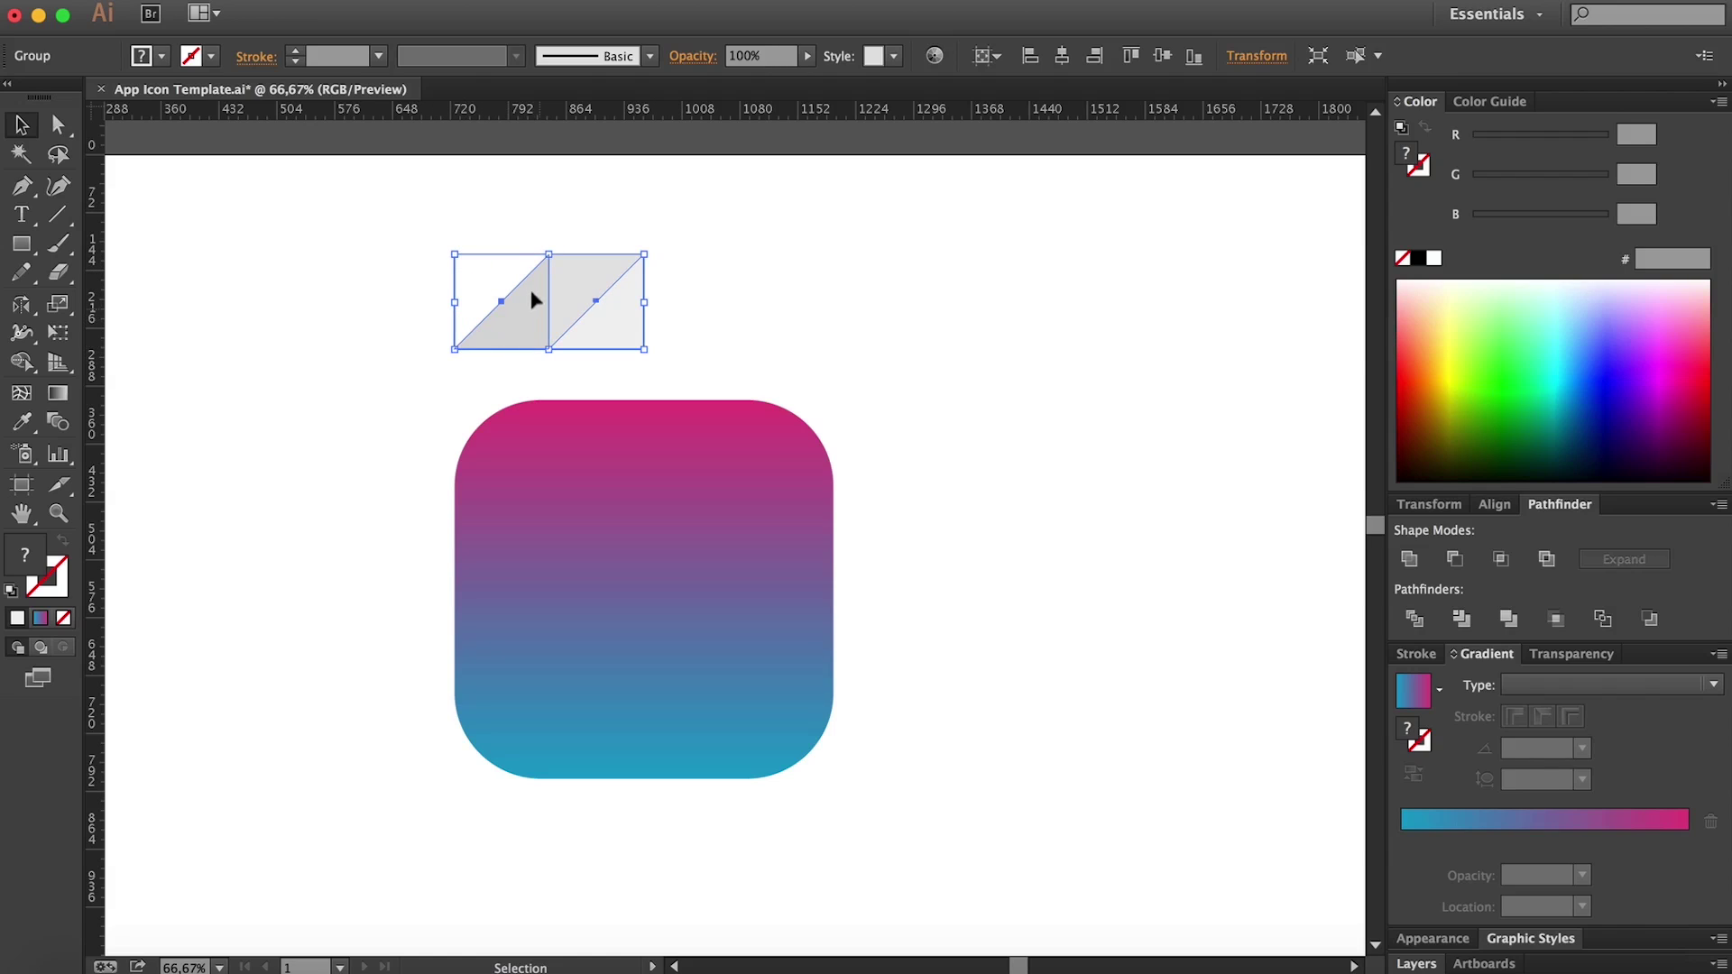
Step: Duplicate the triangle group to the right to span the rounded square's full width, and combine both copies into one group
{"action": "key", "text": "alt"}
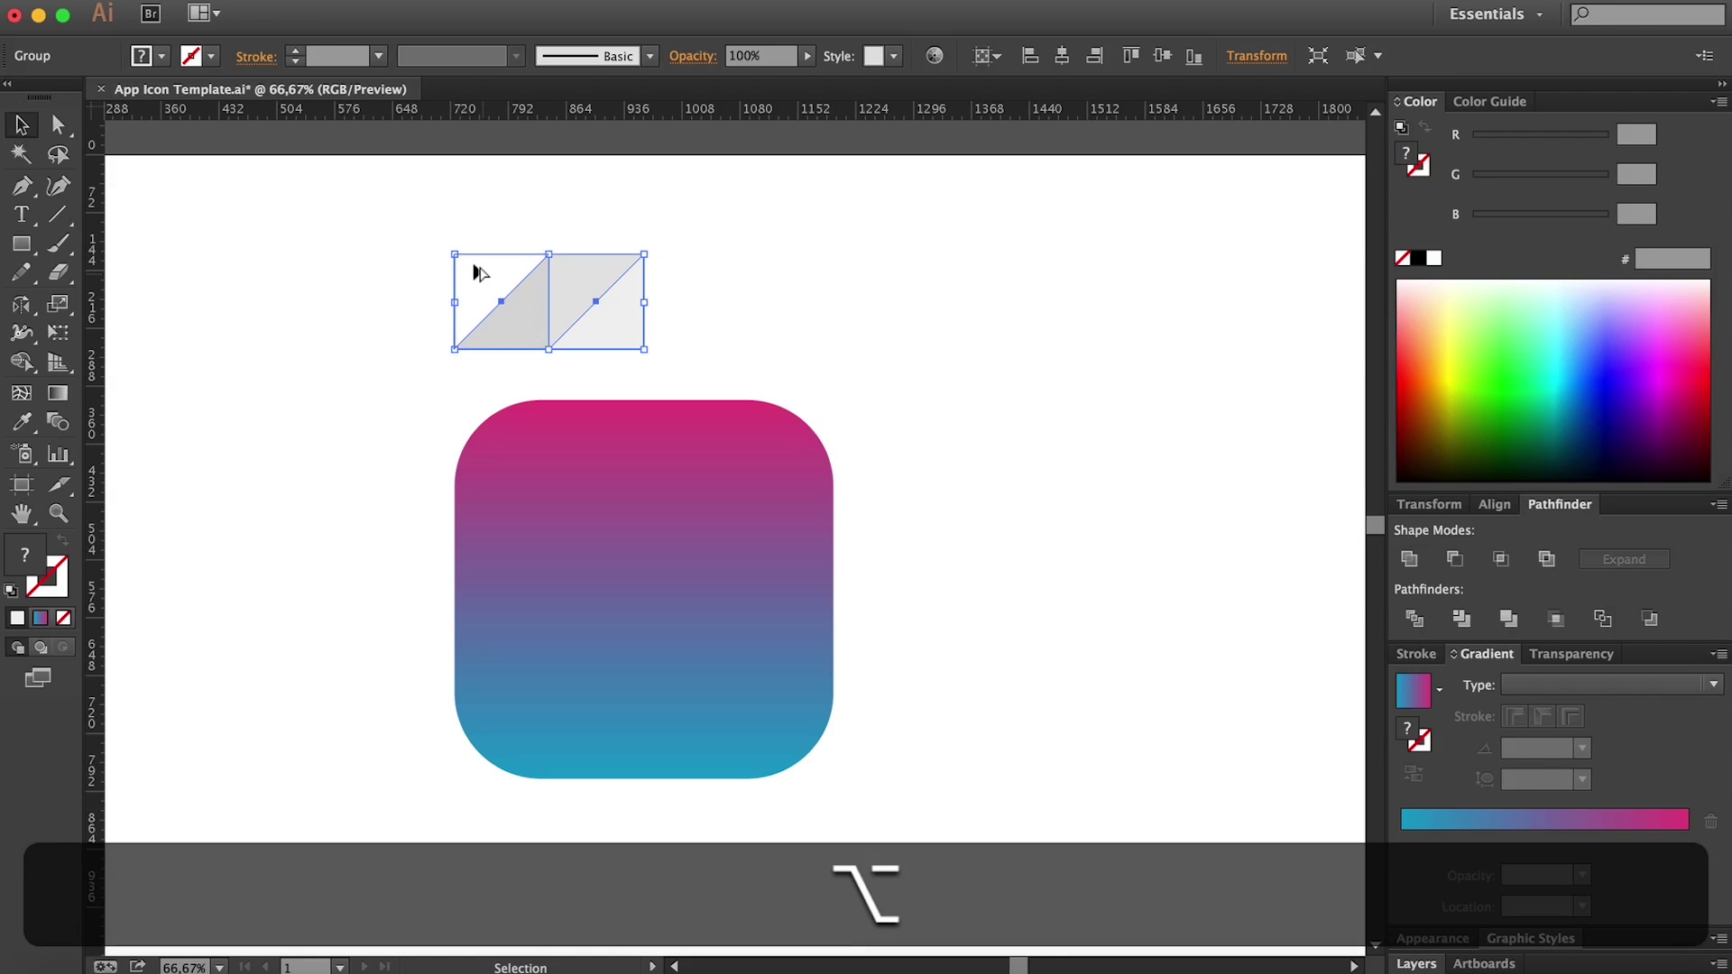
{"action": "left_click_drag", "start_coordinate": [475, 272], "coordinate": [659, 267]}
{"action": "key", "text": "shift"}
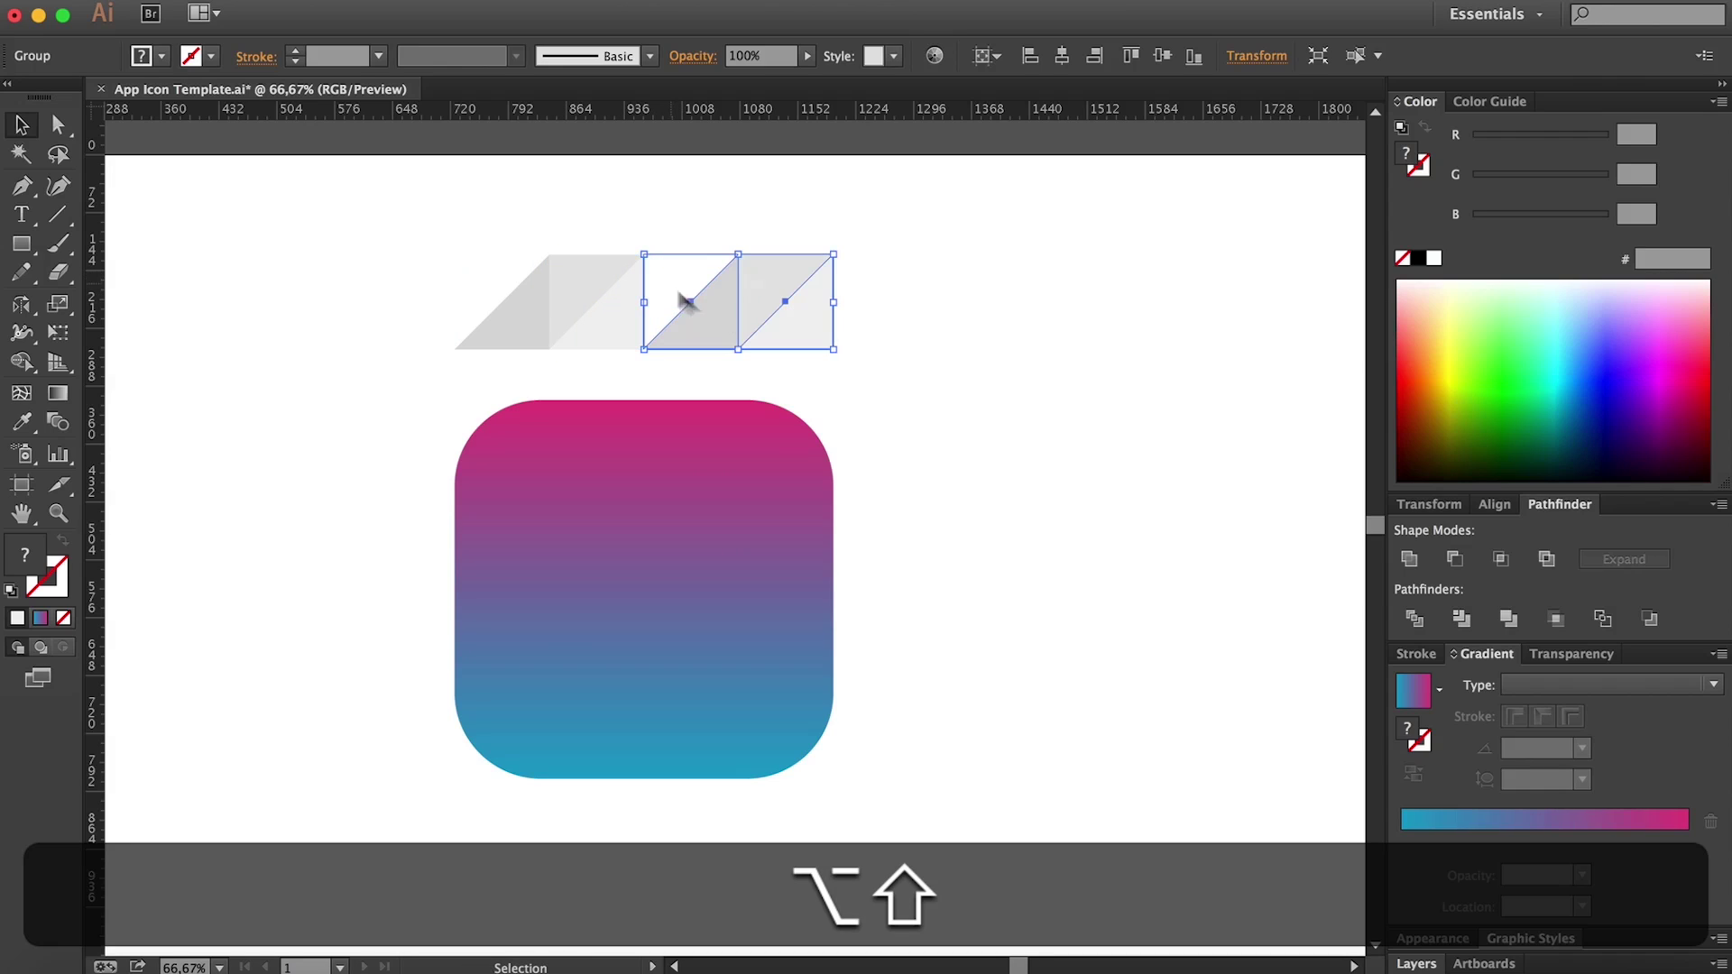
{"action": "key", "text": "alt+shift+v"}
{"action": "left_click_drag", "start_coordinate": [909, 322], "coordinate": [375, 334]}
{"action": "key", "text": "shift+super+g"}
{"action": "key", "text": "super+g"}
Step: Move the combined triangle strip down over the rounded square so their top edges and sides line up
{"action": "key", "text": "z"}
{"action": "left_click", "coordinate": [526, 441]}
{"action": "key", "text": "h"}
{"action": "key", "text": "v"}
{"action": "key", "text": "h"}
{"action": "left_click_drag", "start_coordinate": [486, 389], "coordinate": [522, 425]}
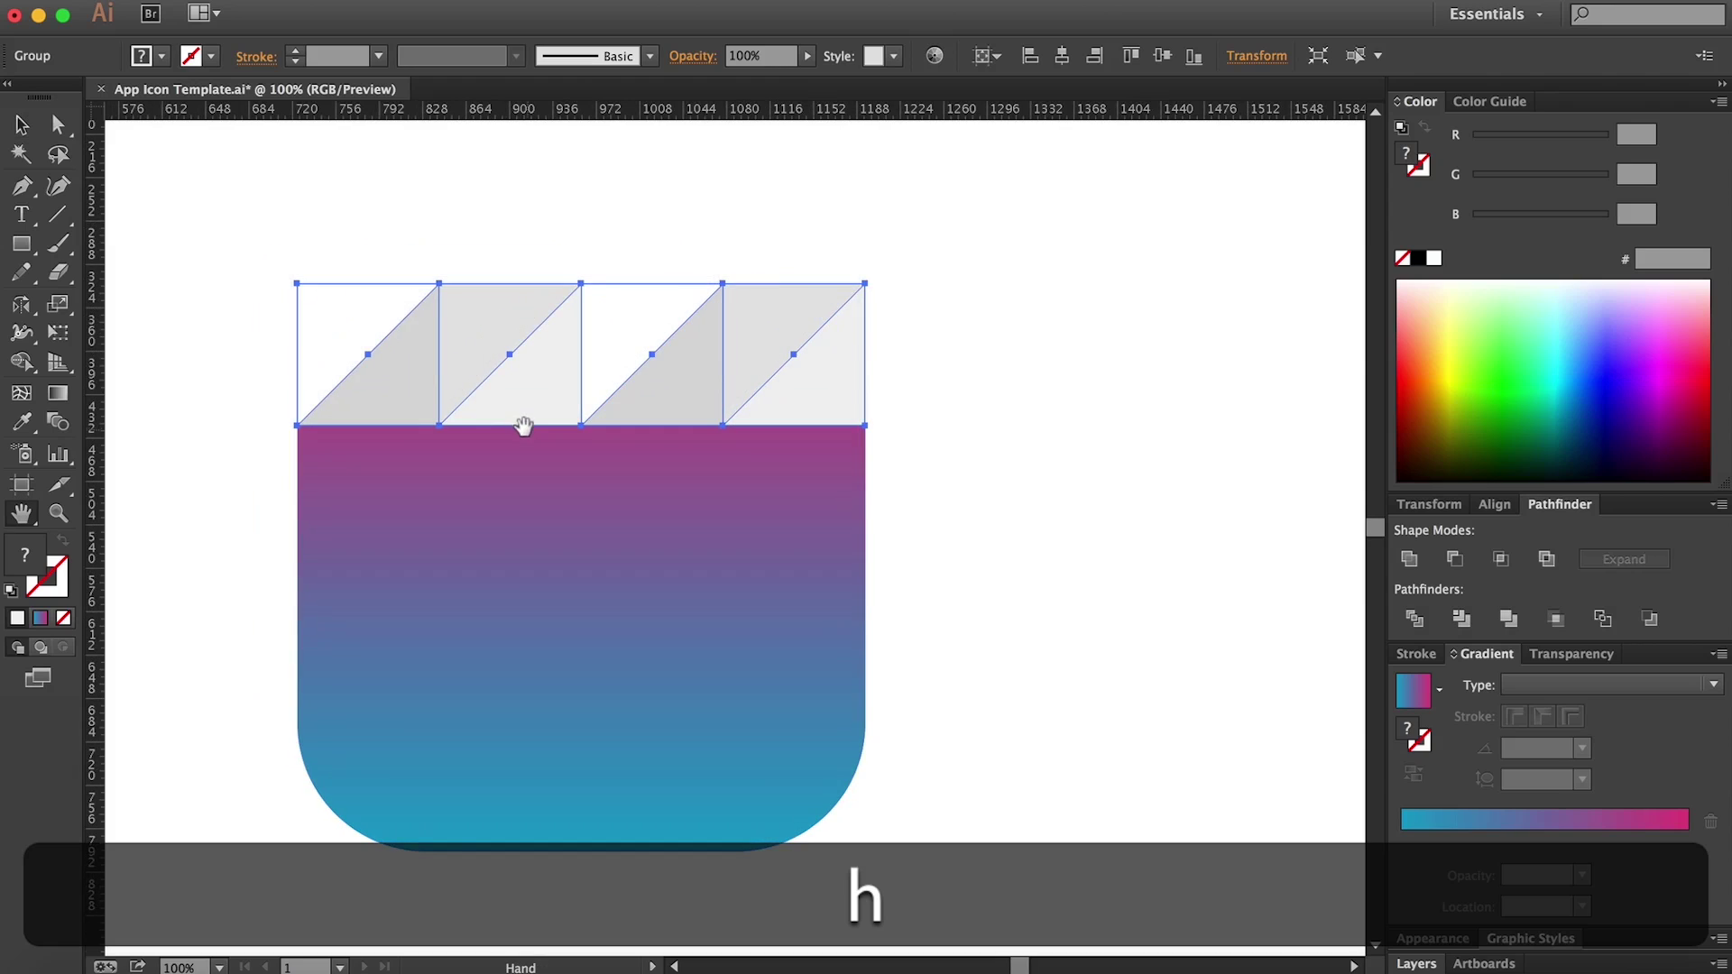
{"action": "key", "text": "v"}
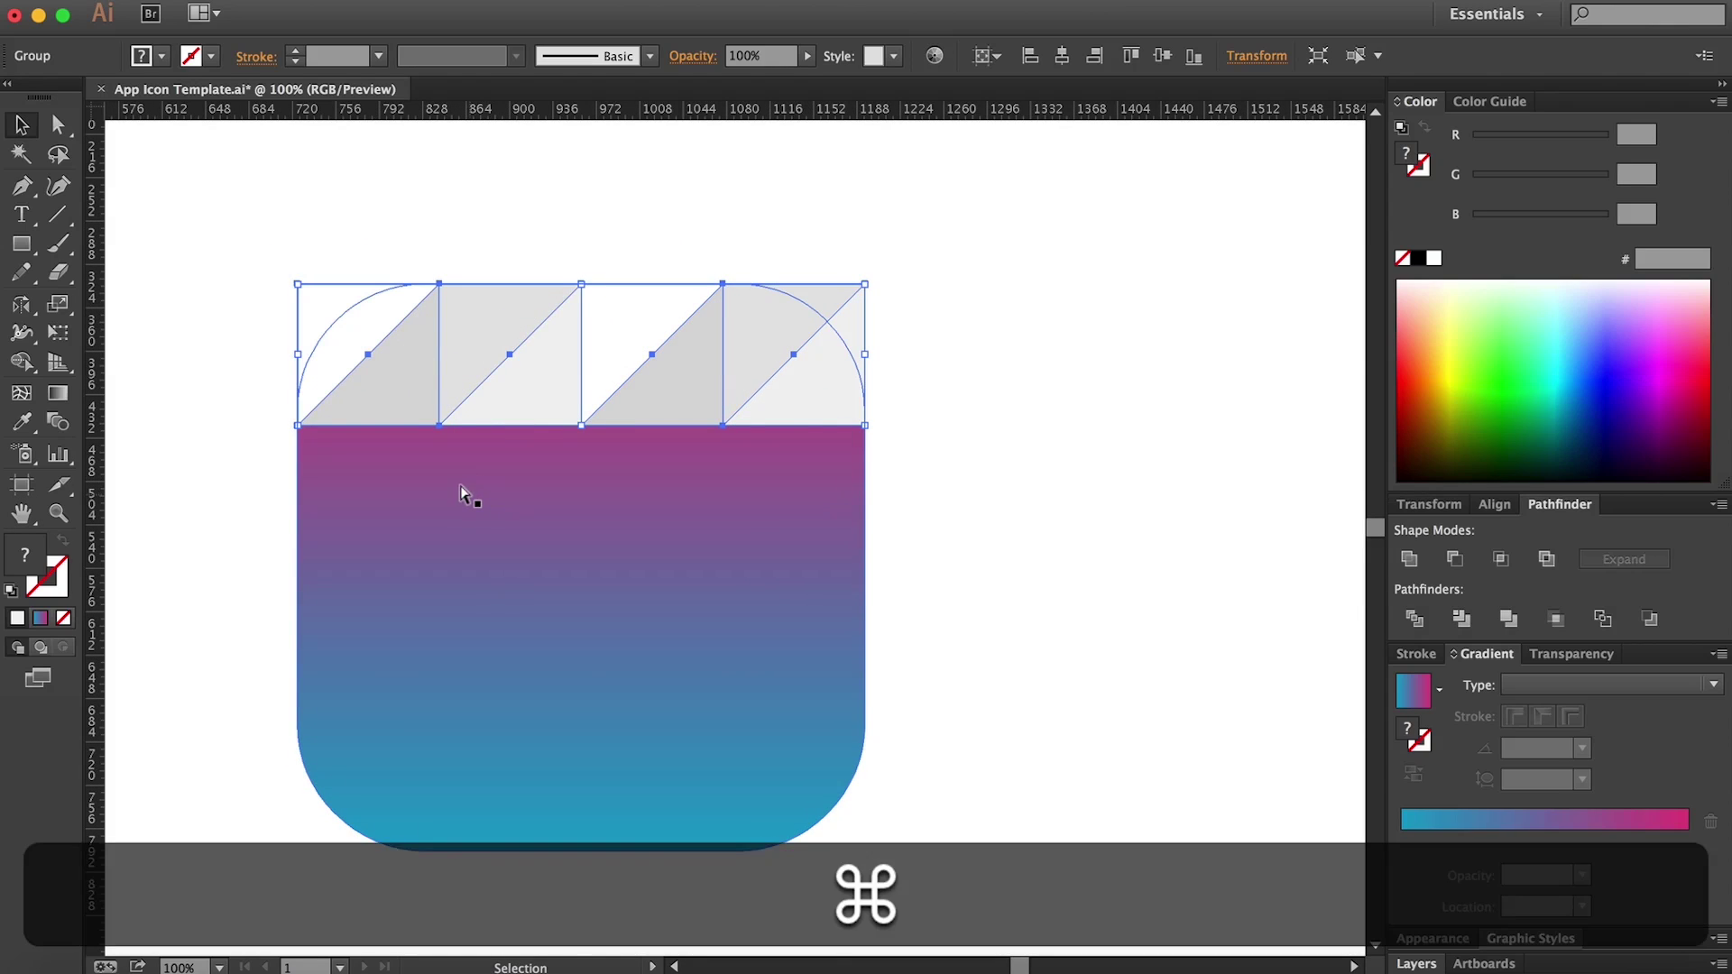
Step: Inspect the triangle strip's alignment with the rounded square in outline view and return to preview
{"action": "key", "text": "super+y"}
{"action": "left_click", "coordinate": [182, 271]}
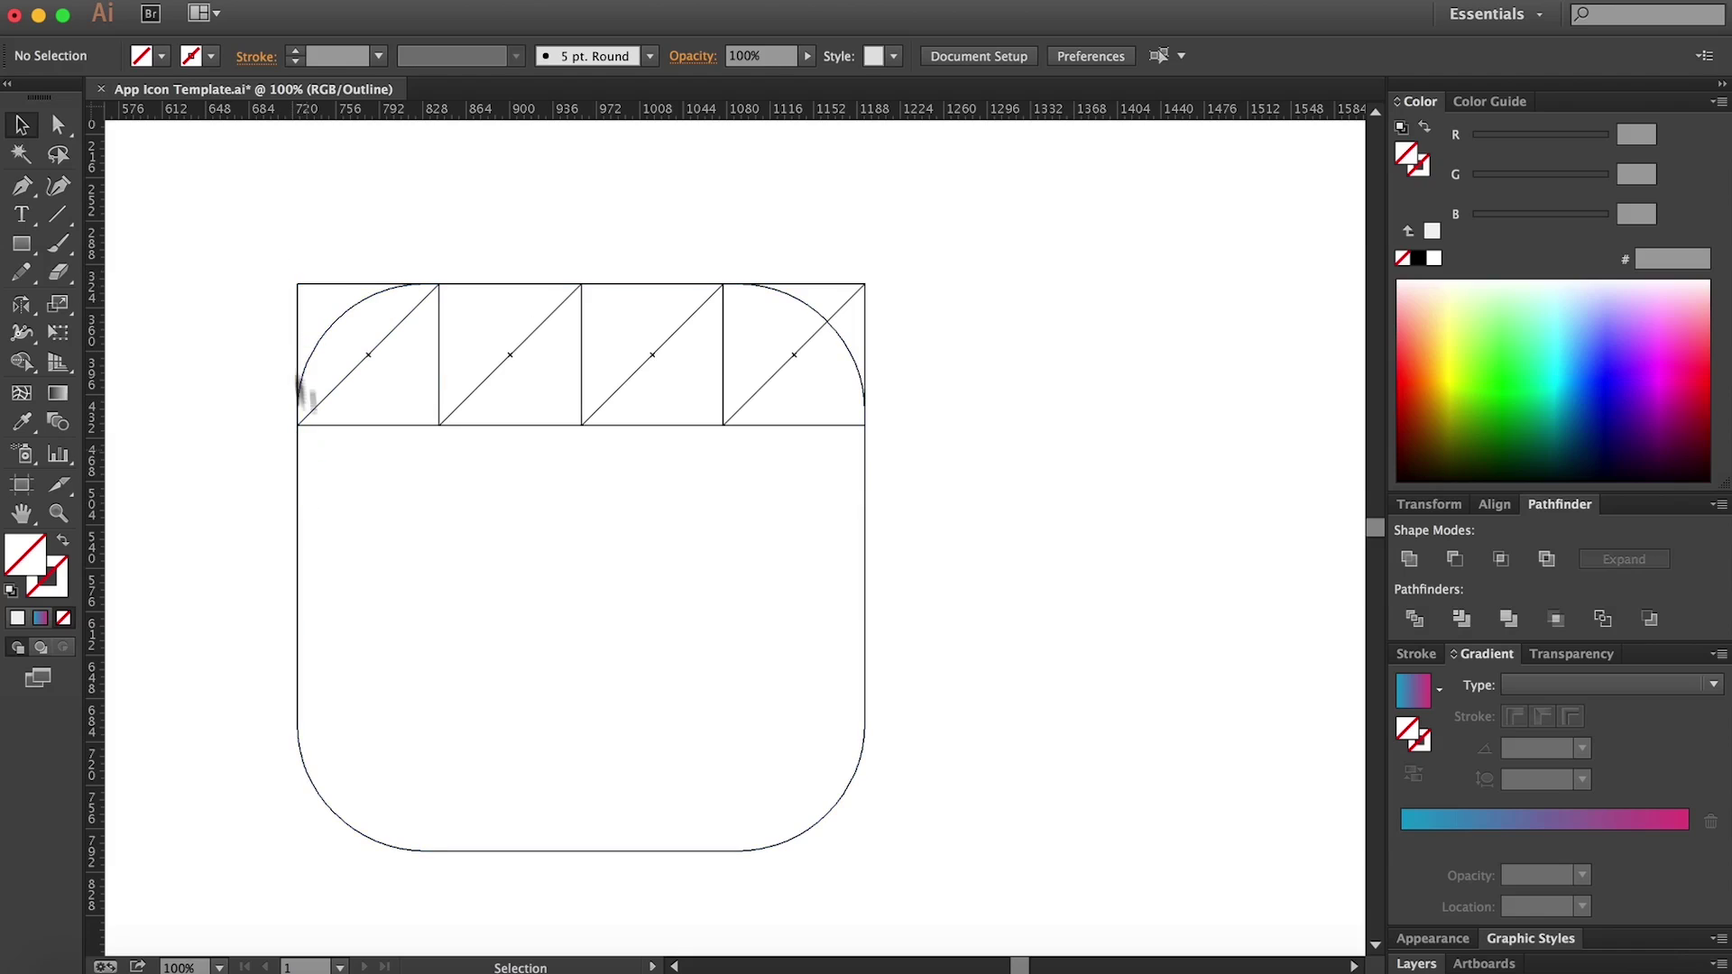
{"action": "key", "text": "super"}
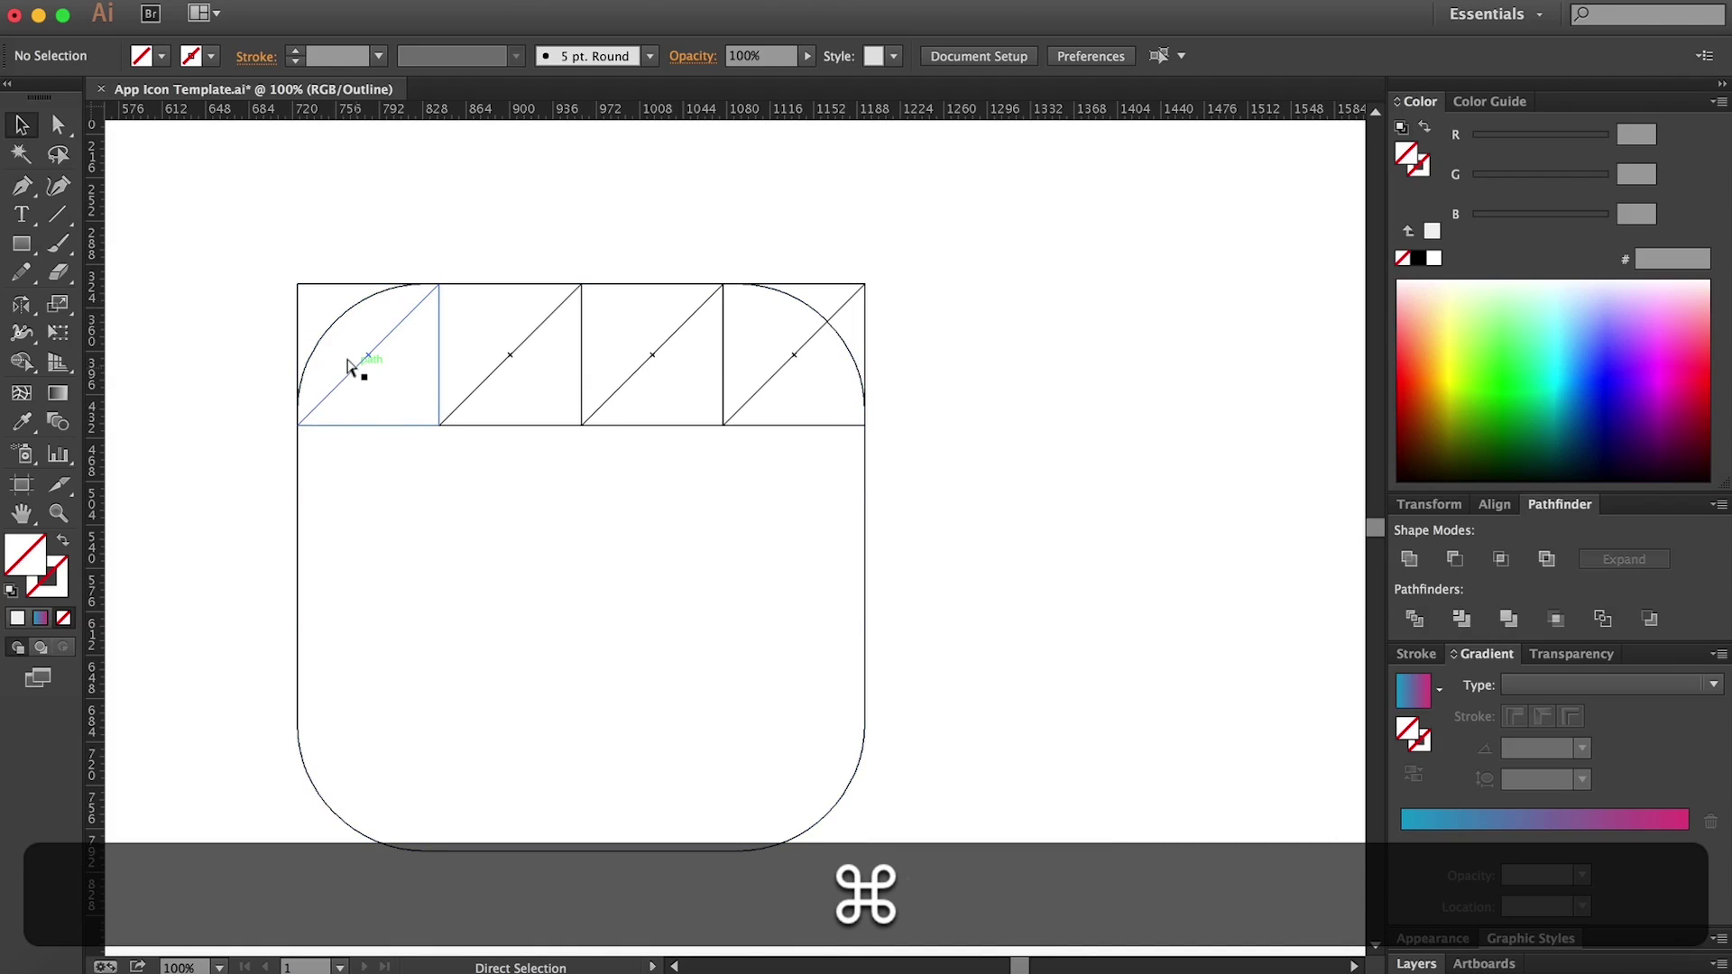
{"action": "key", "text": "super+y"}
Step: Start a Transform effect on the triangle strip with preview on and 5 copies
{"action": "left_click", "coordinate": [613, 327]}
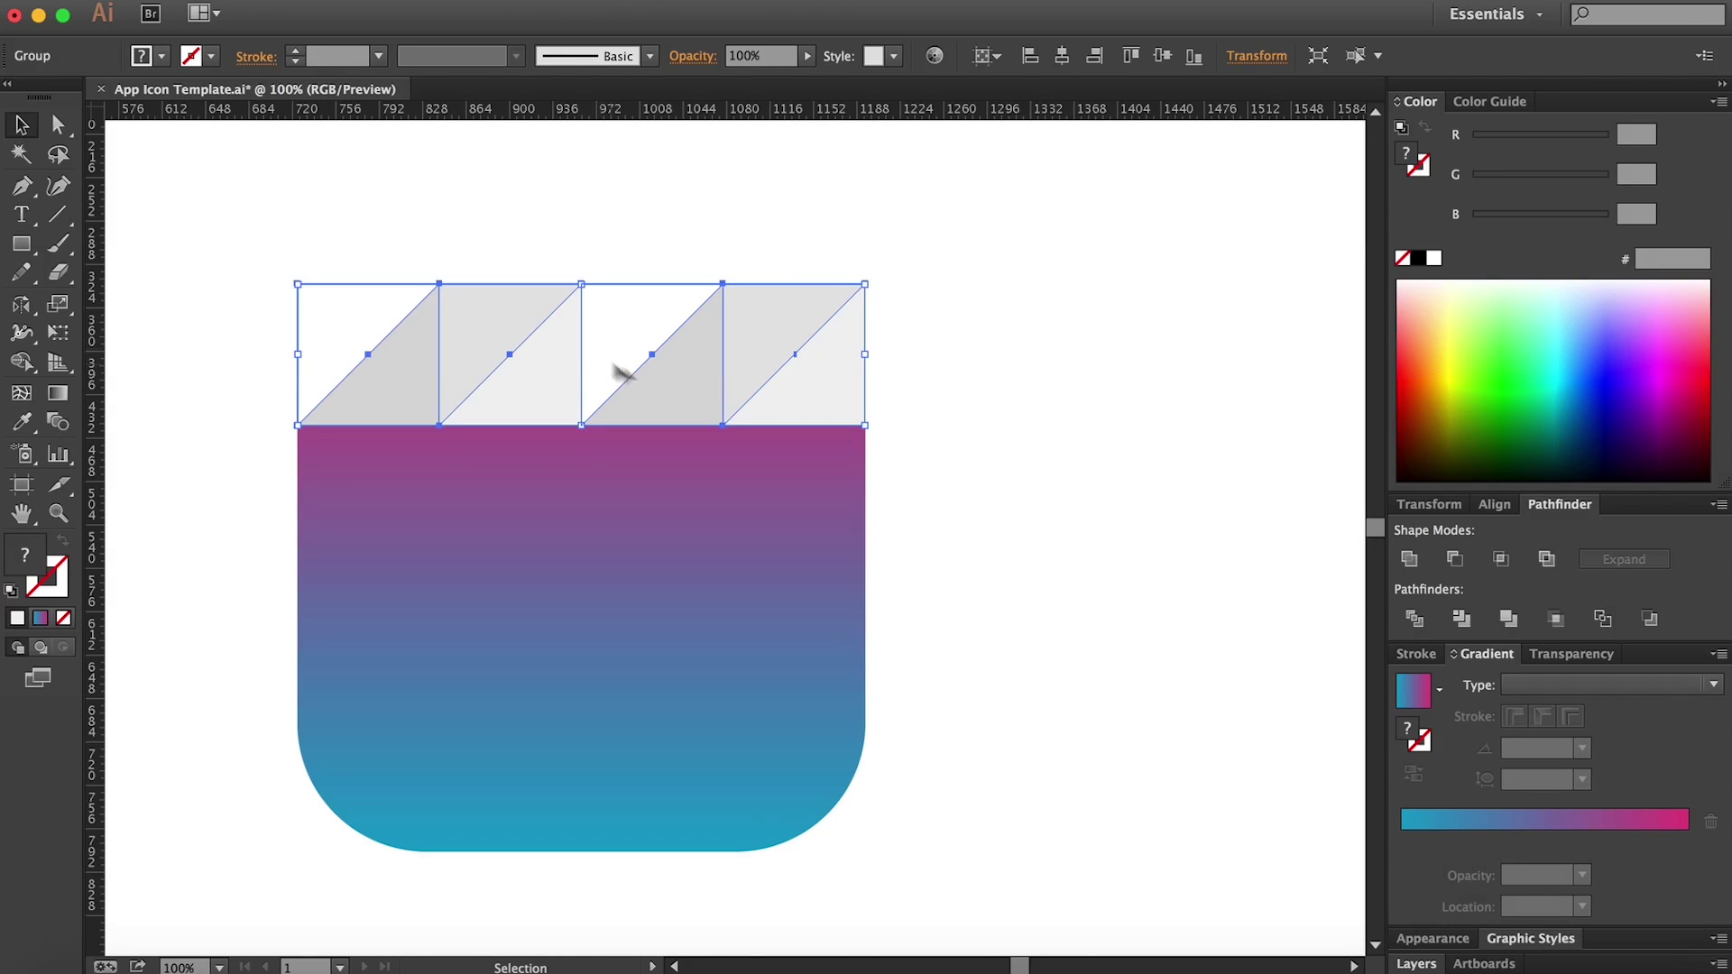
{"action": "left_click", "coordinate": [483, 1]}
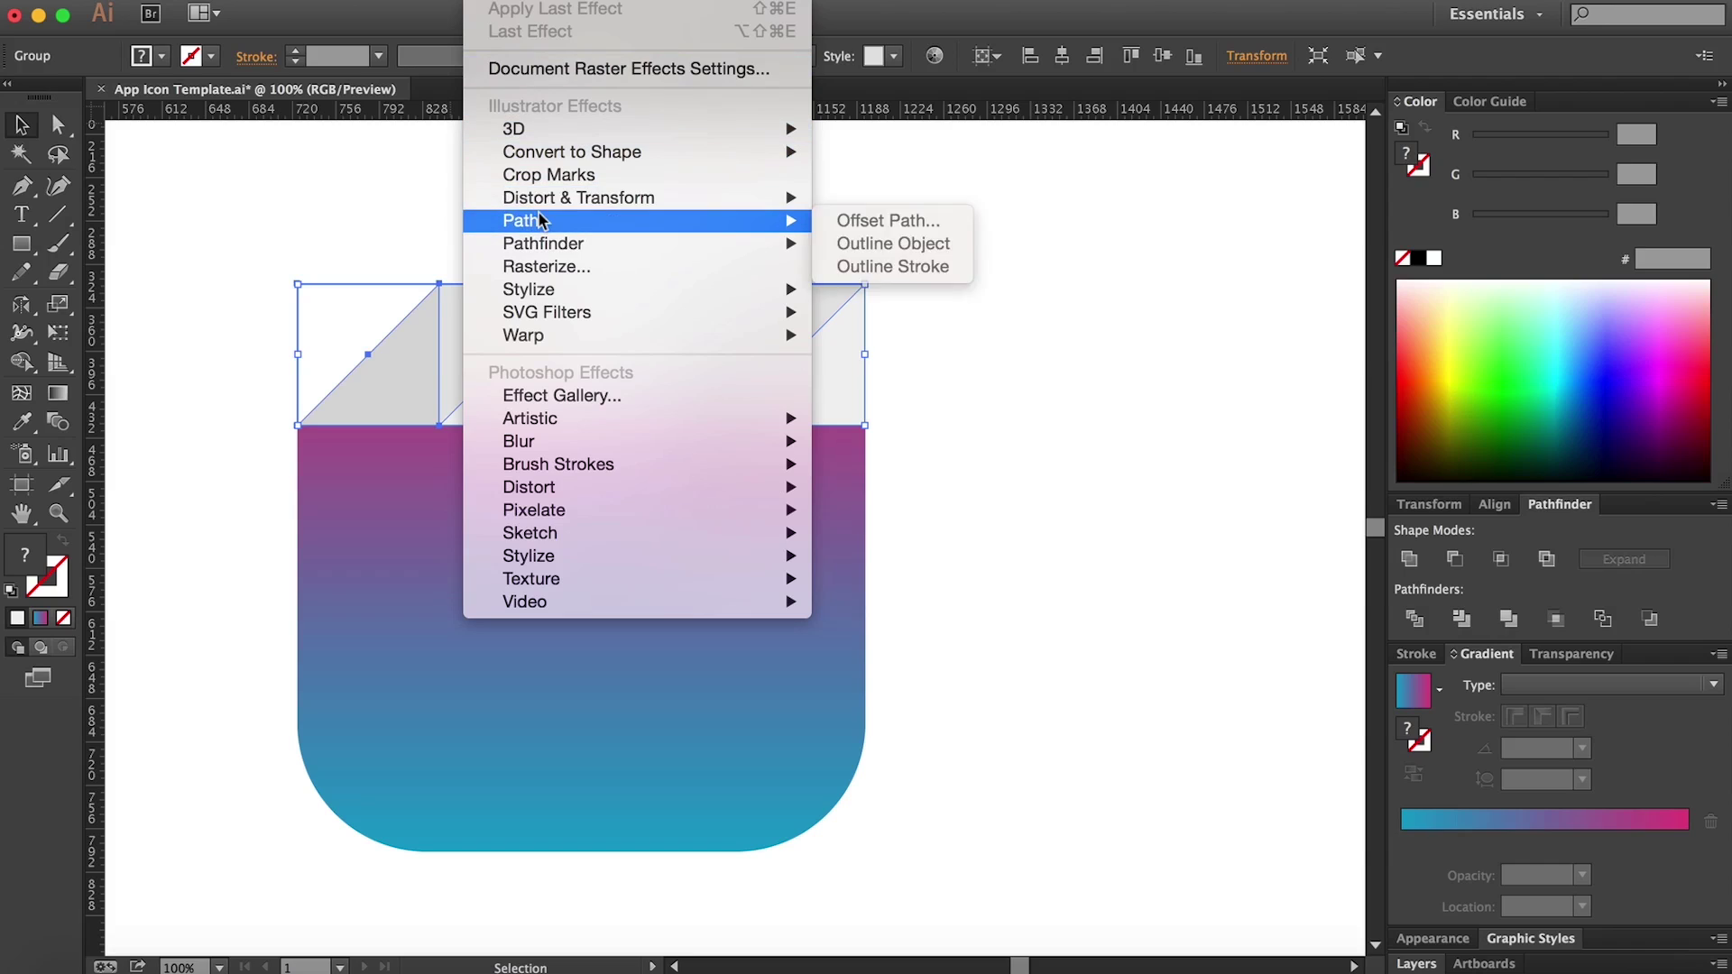
{"action": "mouse_move", "coordinate": [544, 206]}
{"action": "left_click", "coordinate": [882, 267]}
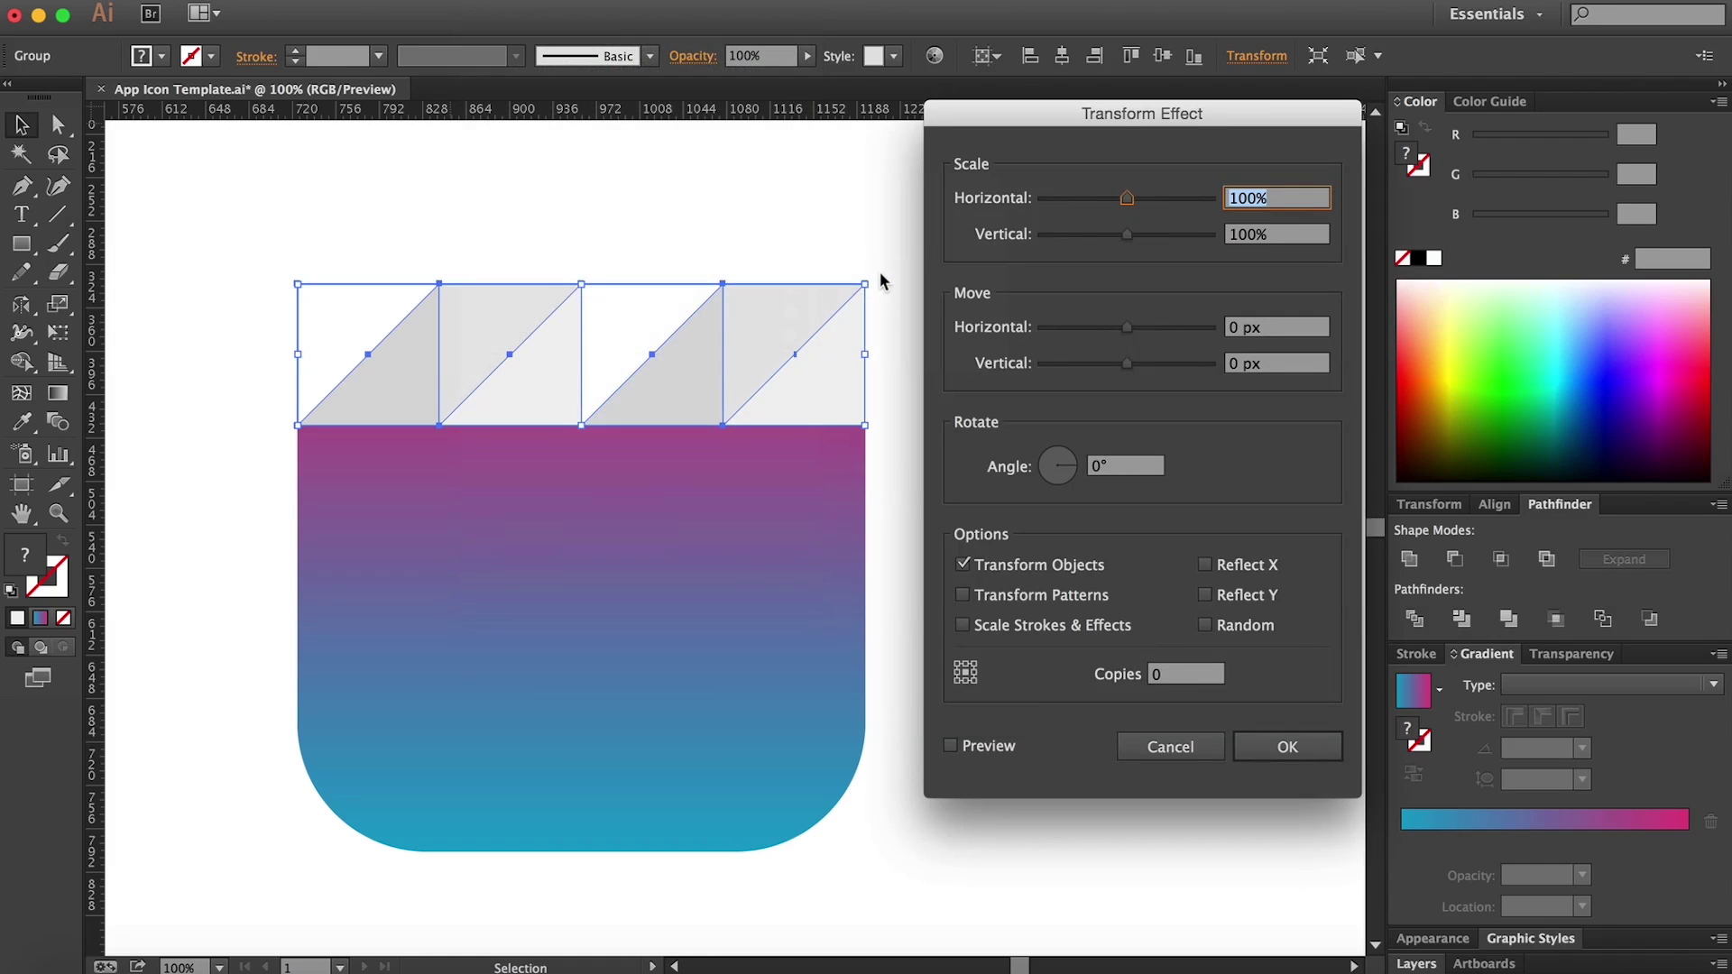
{"action": "left_click", "coordinate": [952, 745]}
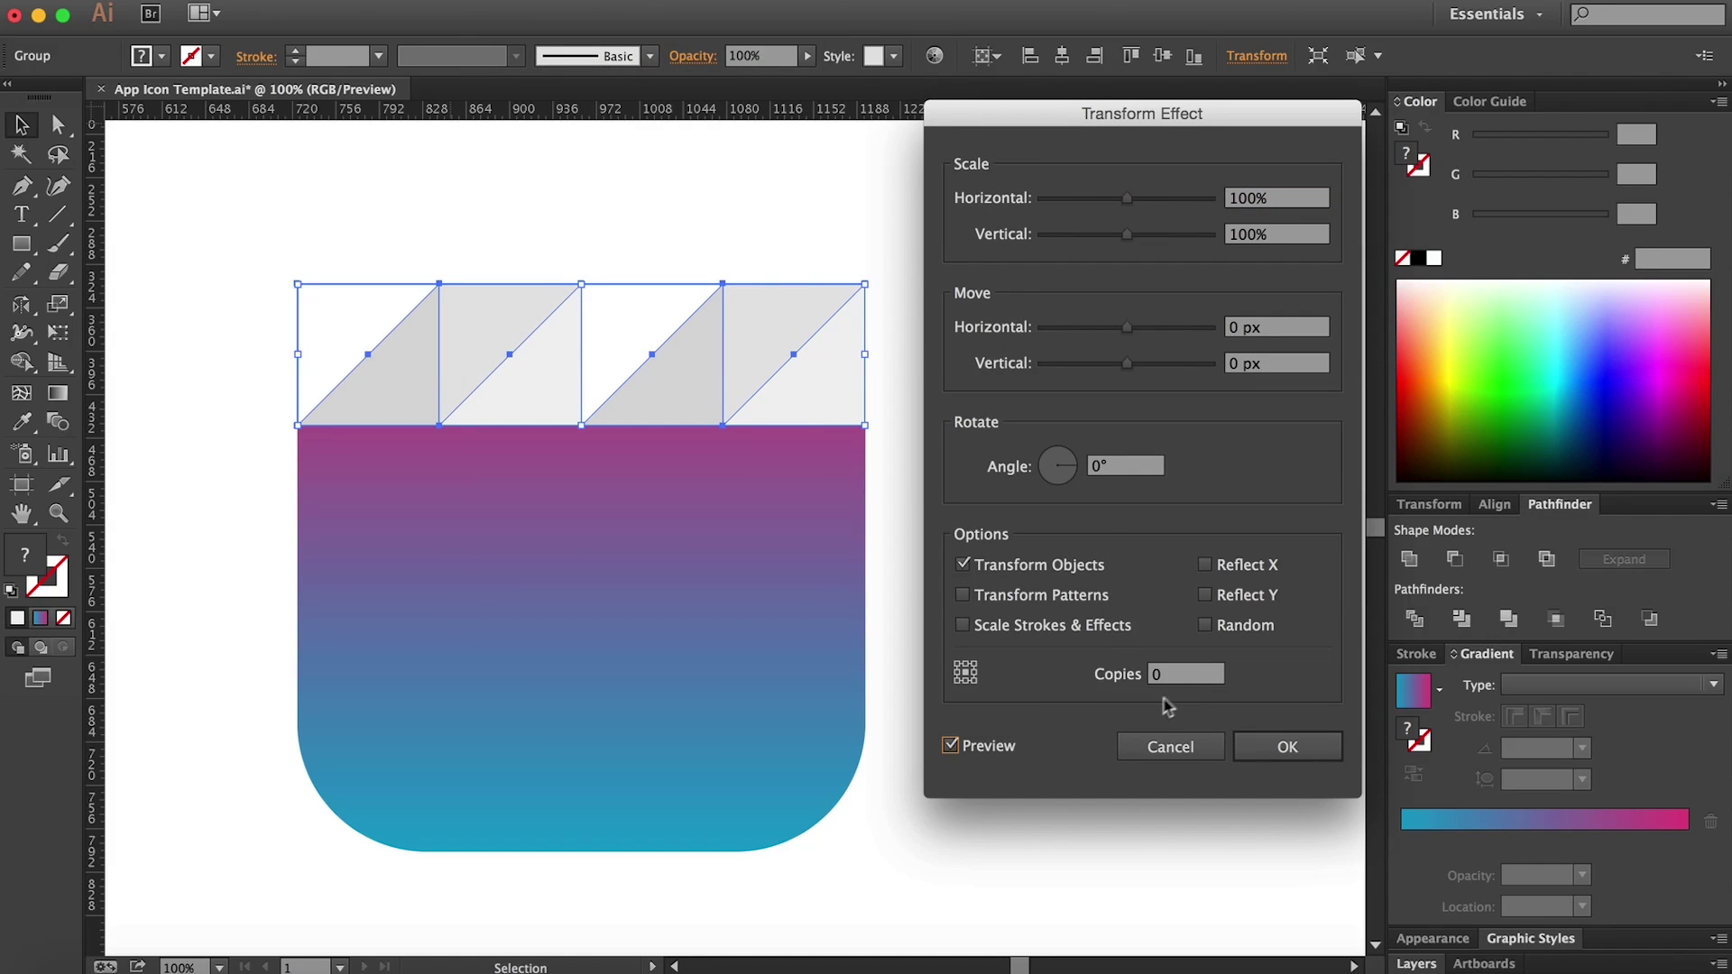
{"action": "left_click", "coordinate": [1181, 679]}
{"action": "type", "text": "5"}
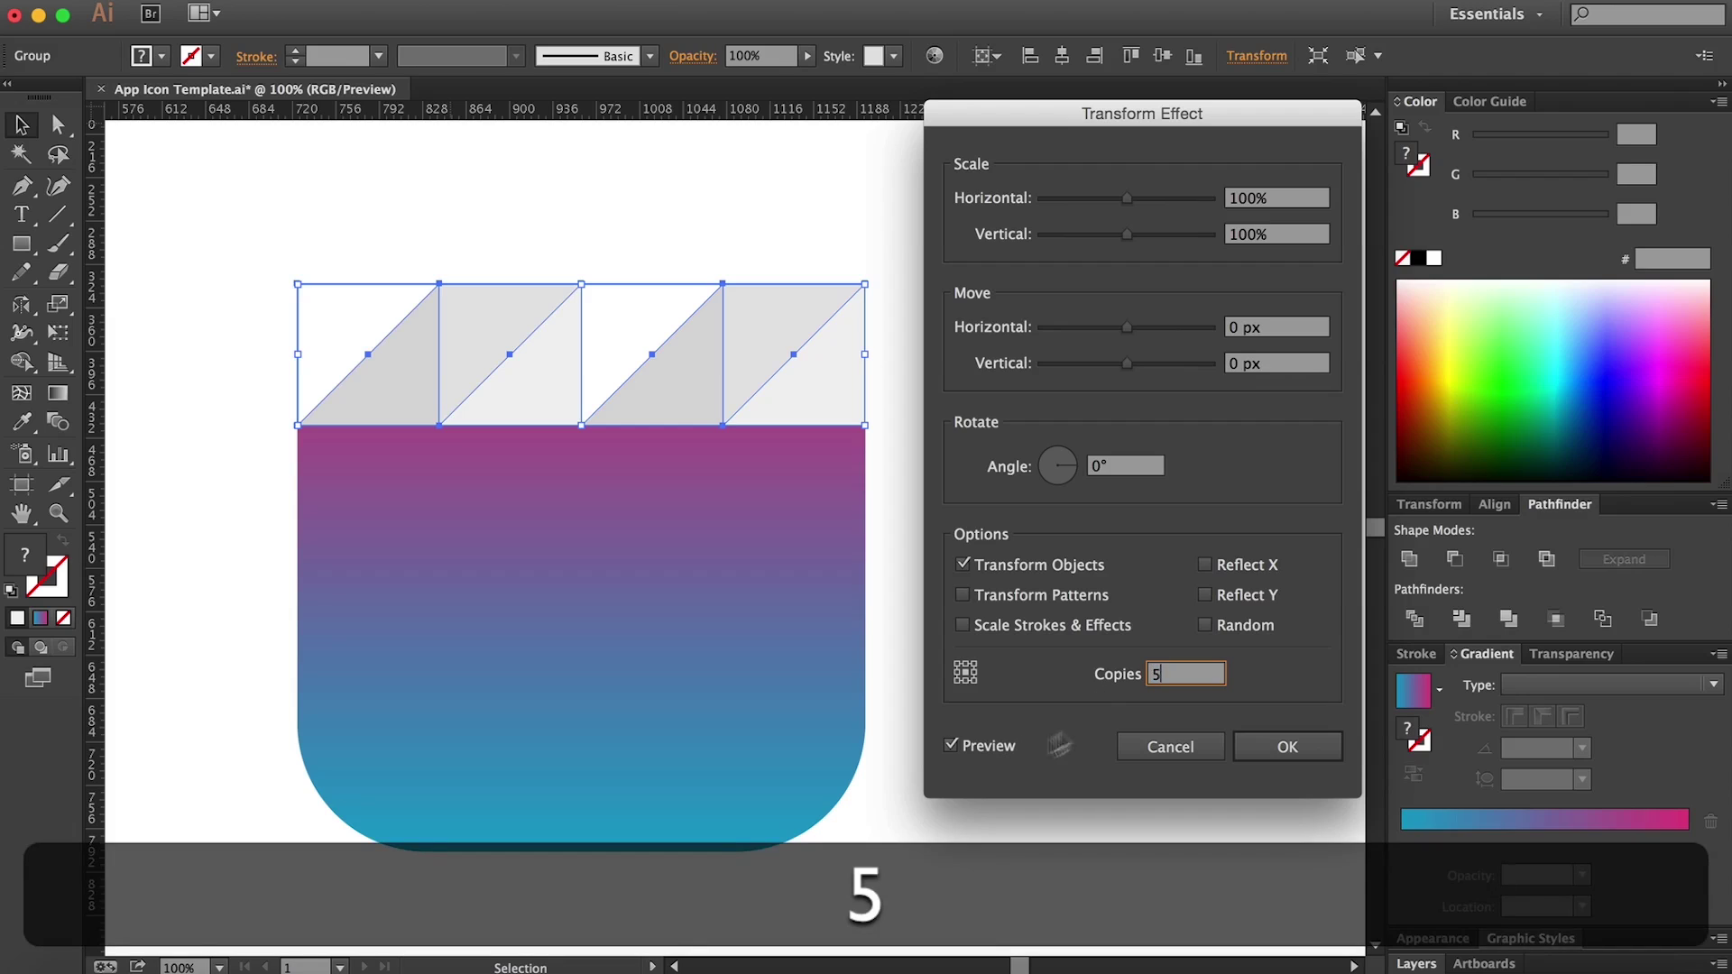
Step: Try vertical move offsets of 100, 105, 106 and 110 px for the strip's copies
{"action": "left_click_drag", "start_coordinate": [1129, 364], "coordinate": [1221, 372]}
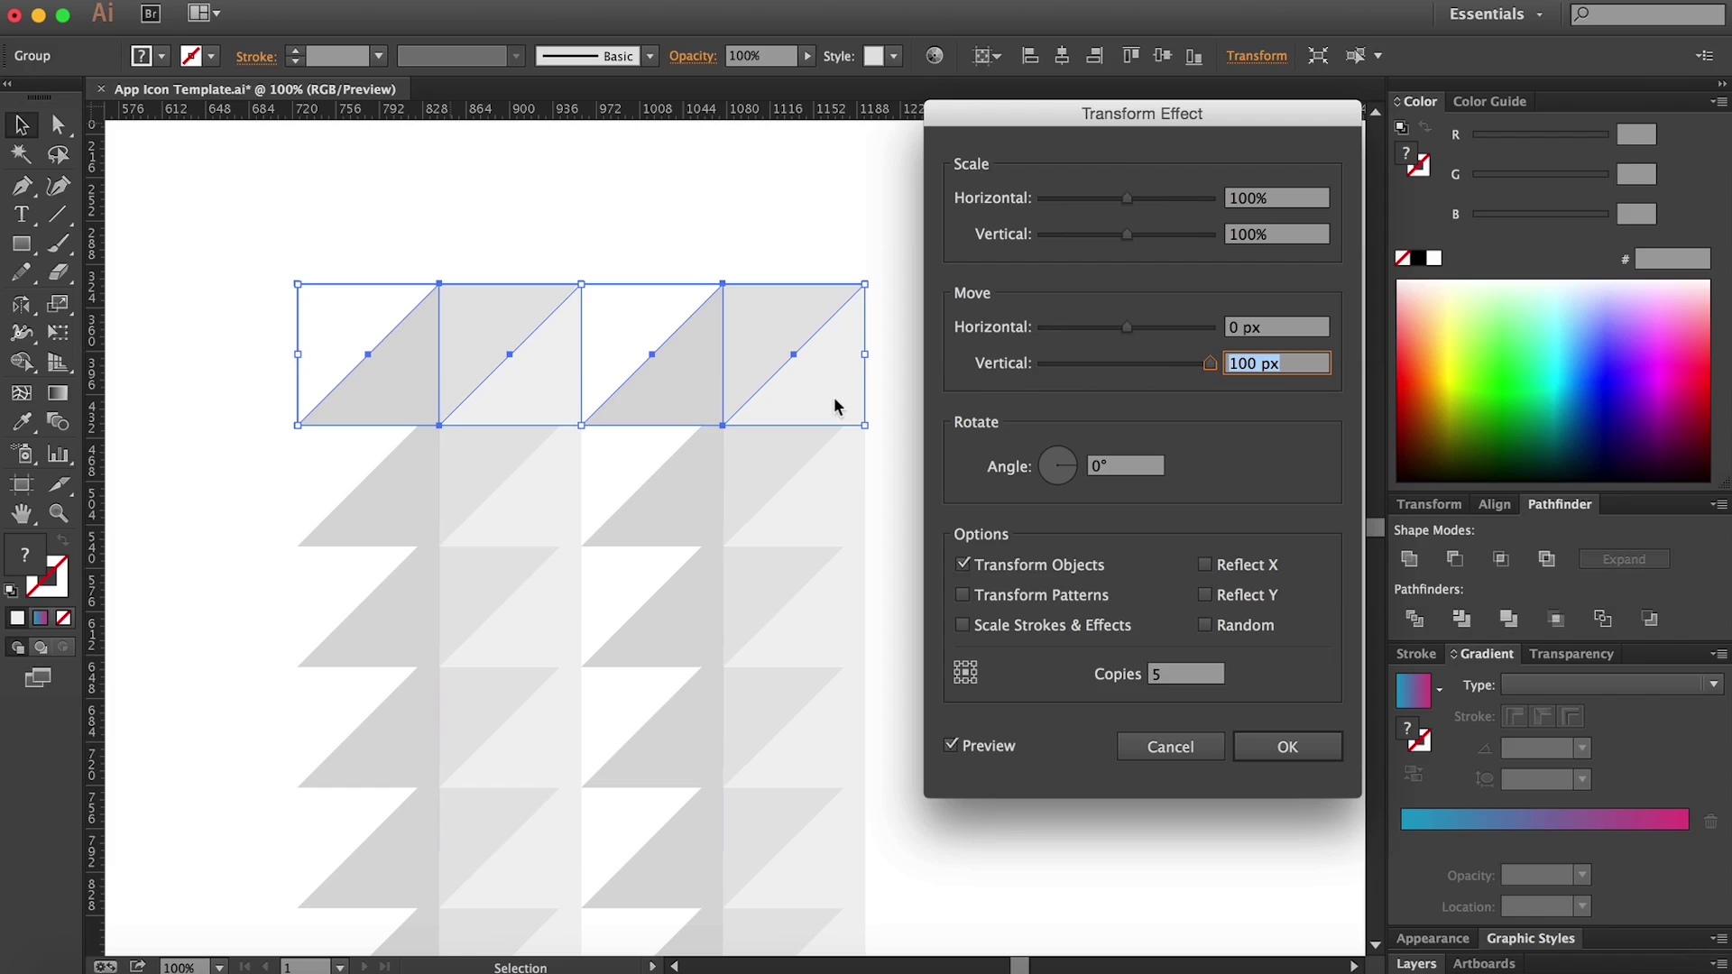
{"action": "left_click_drag", "start_coordinate": [1209, 374], "coordinate": [1365, 383]}
{"action": "double_click", "coordinate": [1296, 361]}
{"action": "type", "text": "105"}
{"action": "left_click", "coordinate": [1273, 326]}
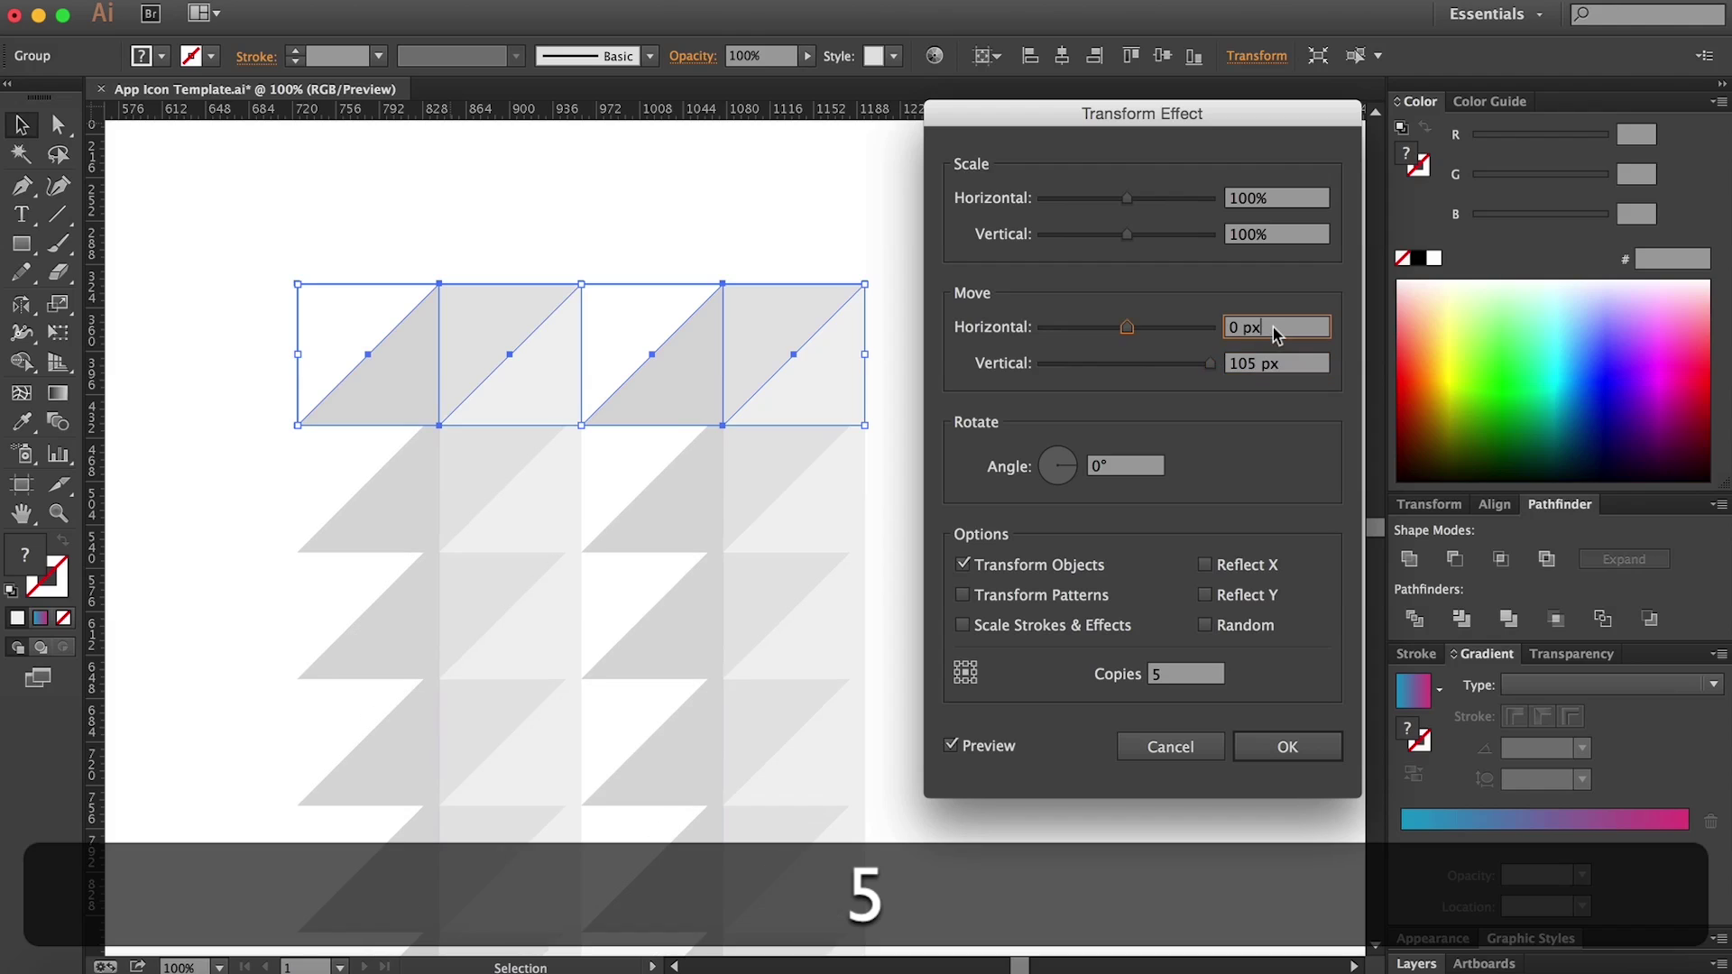
{"action": "double_click", "coordinate": [1282, 374]}
{"action": "type", "text": "106"}
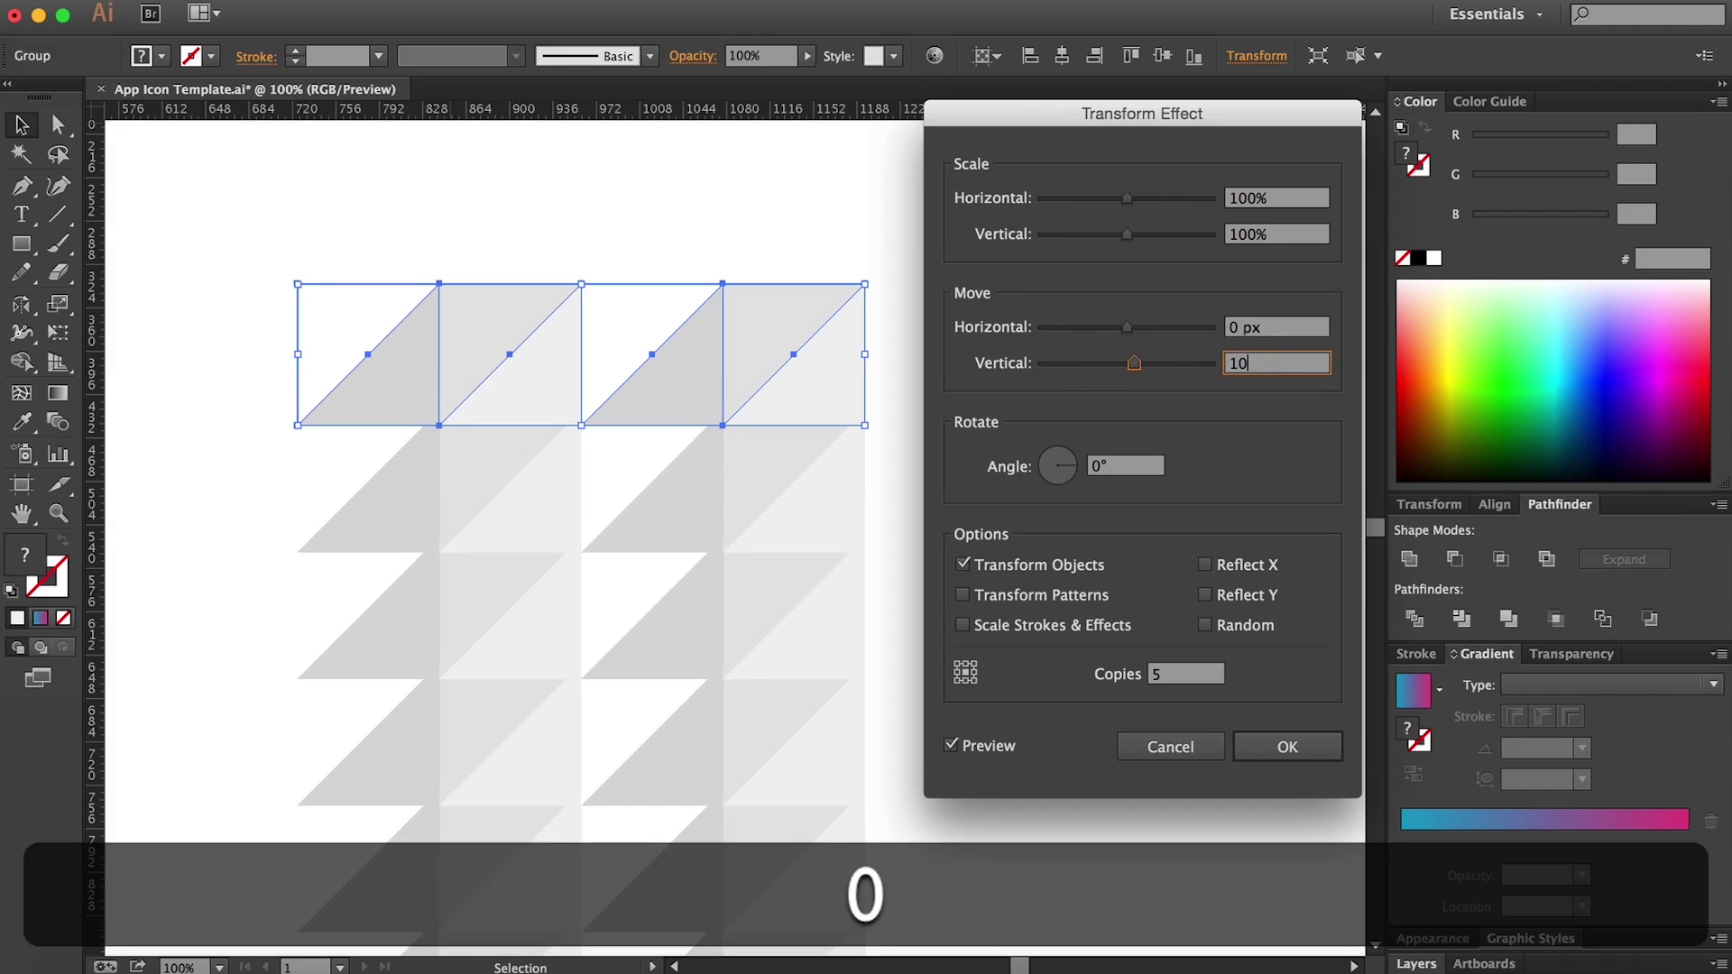
{"action": "left_click", "coordinate": [1283, 332]}
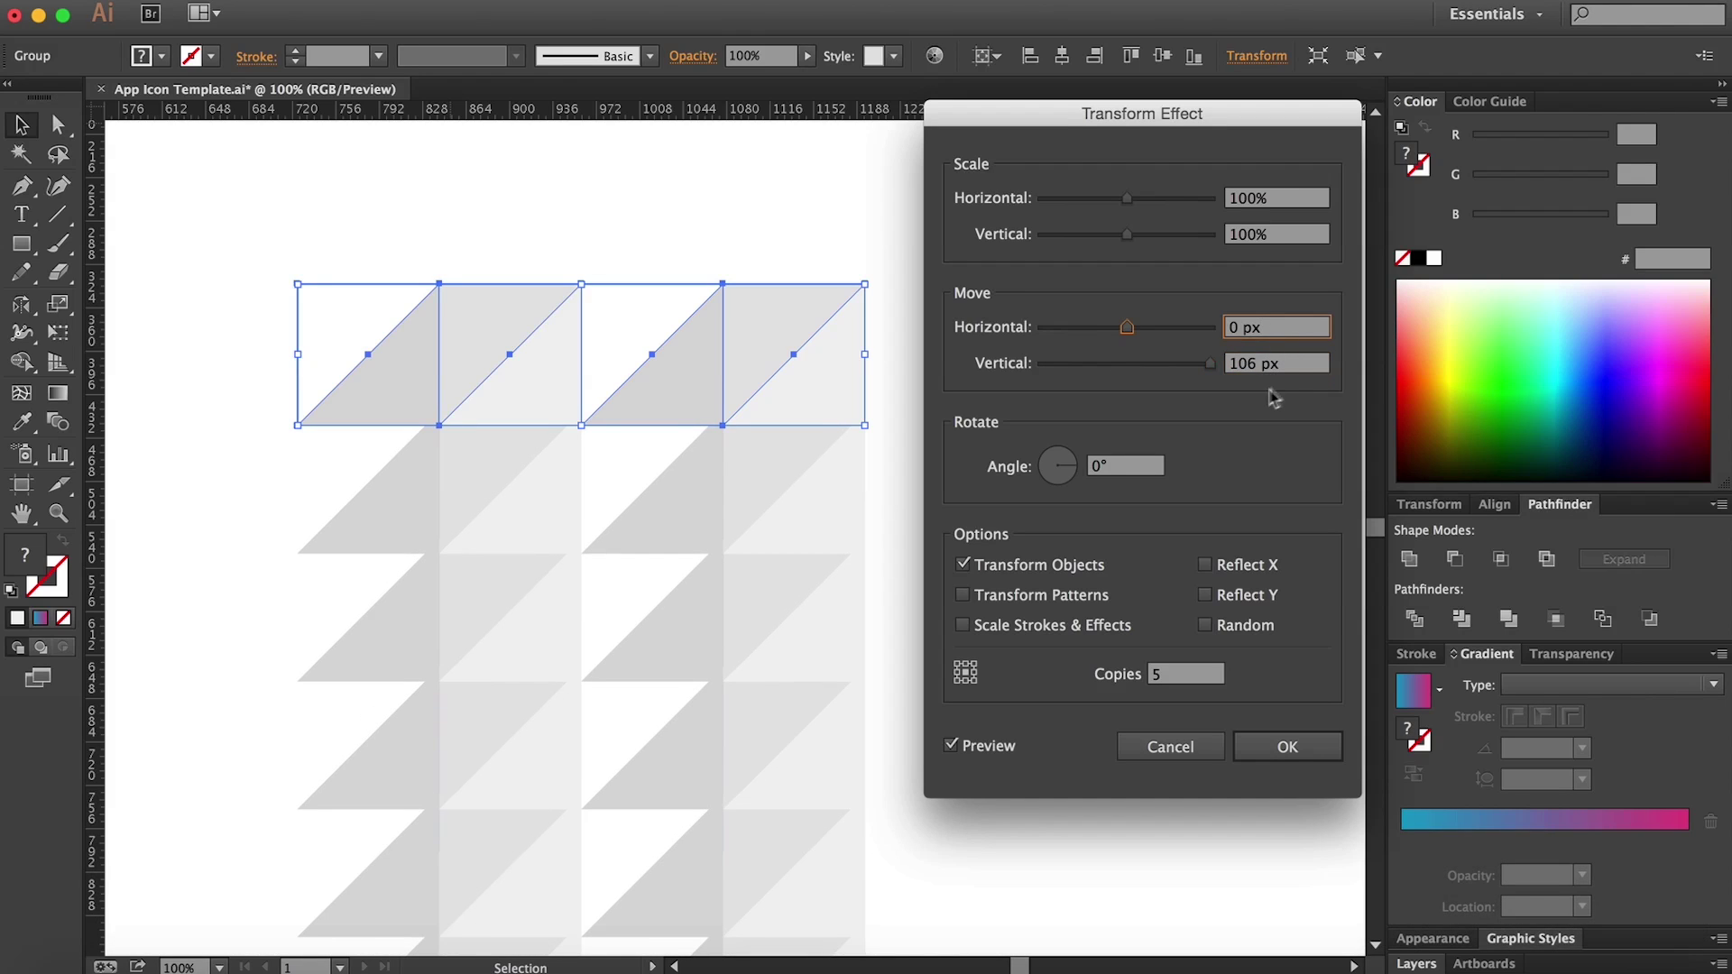
{"action": "key", "text": "Tab"}
{"action": "type", "text": "110"}
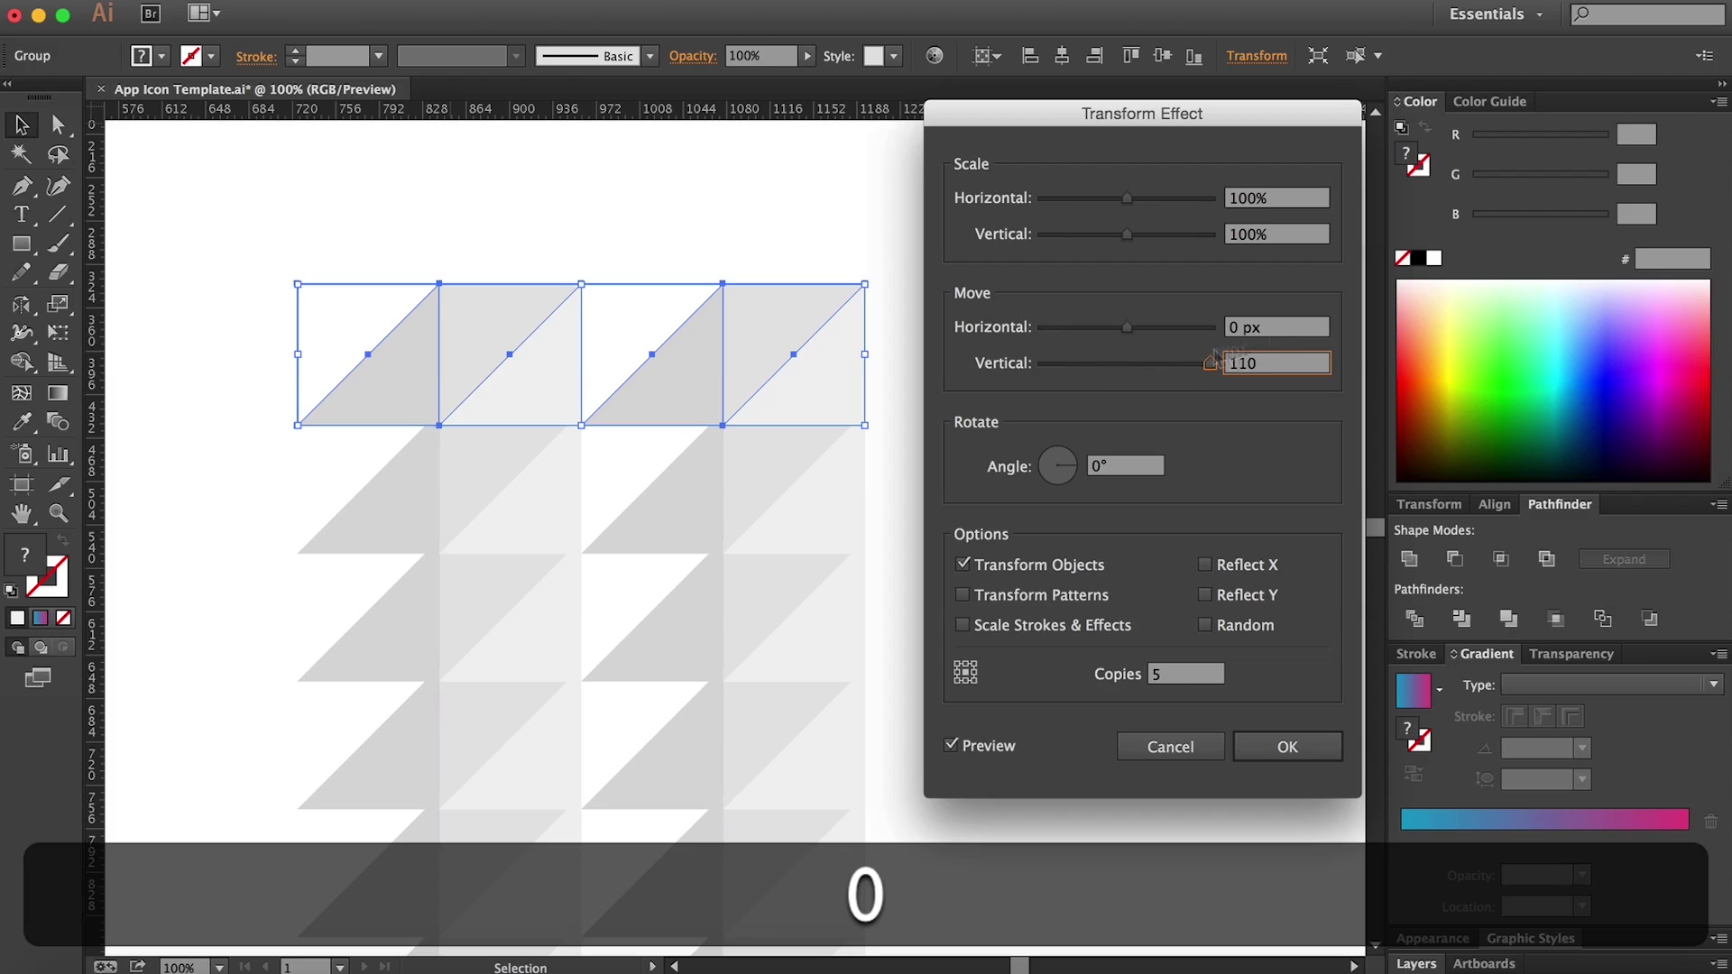
{"action": "left_click", "coordinate": [1284, 330]}
Step: Try larger vertical move offsets of 120, 119 and 118 px to close the gaps between the rows
{"action": "key", "text": "Tab"}
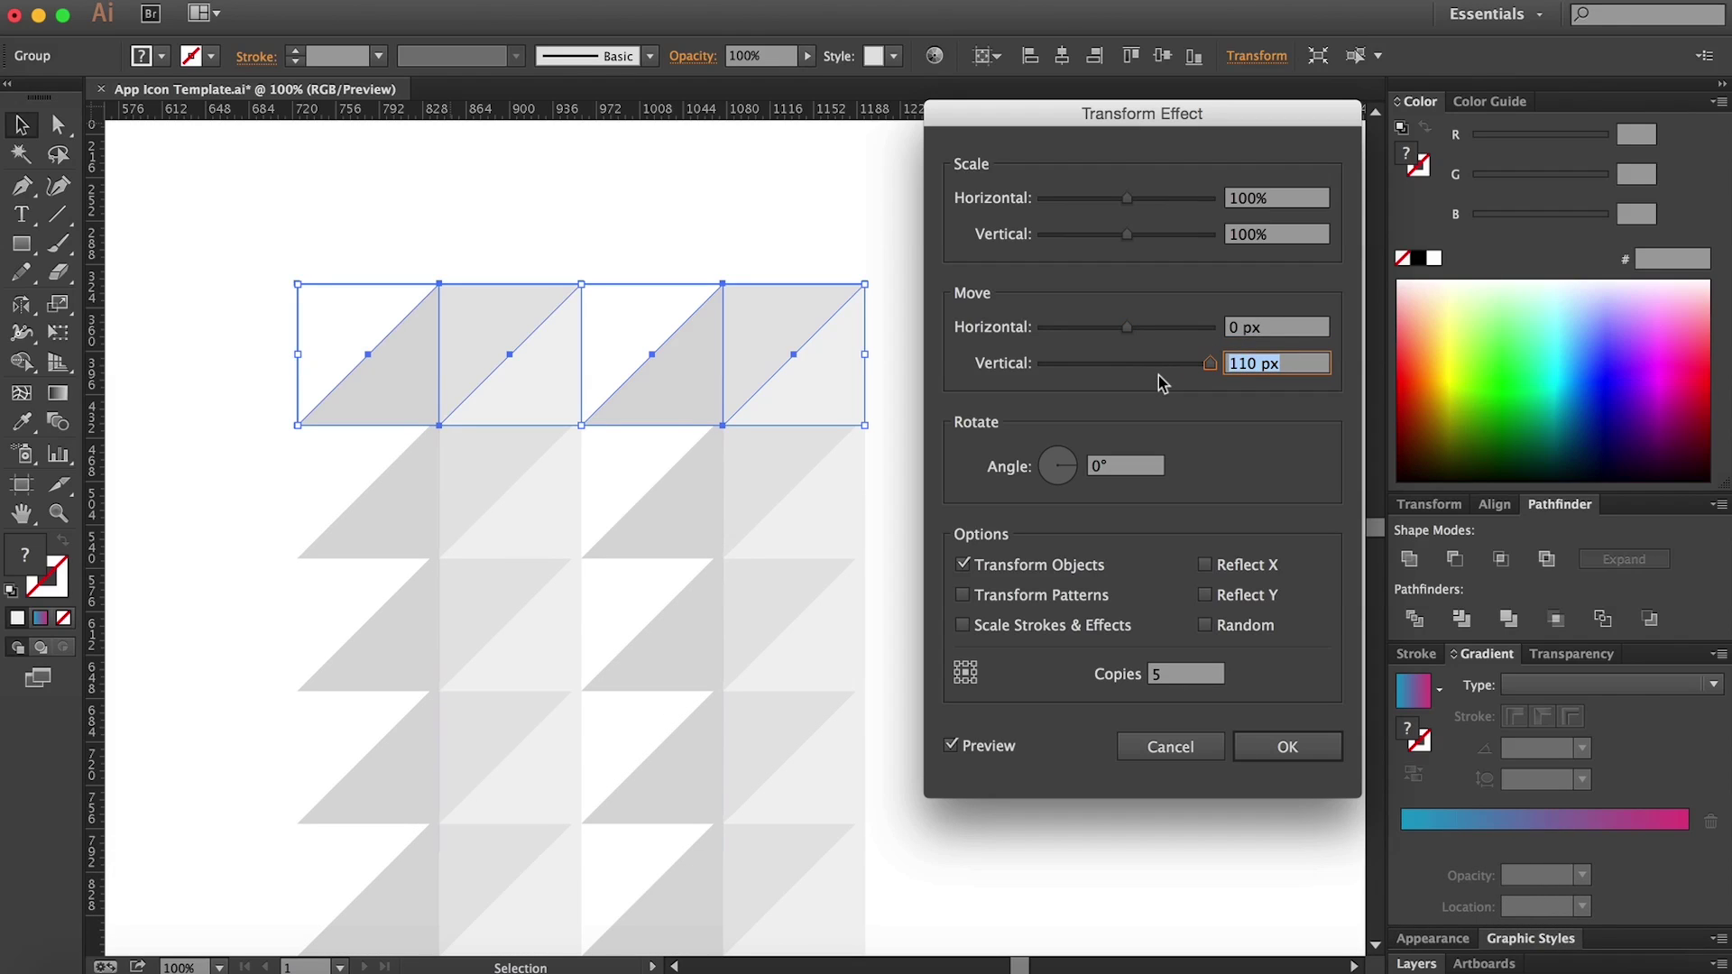
{"action": "type", "text": "120"}
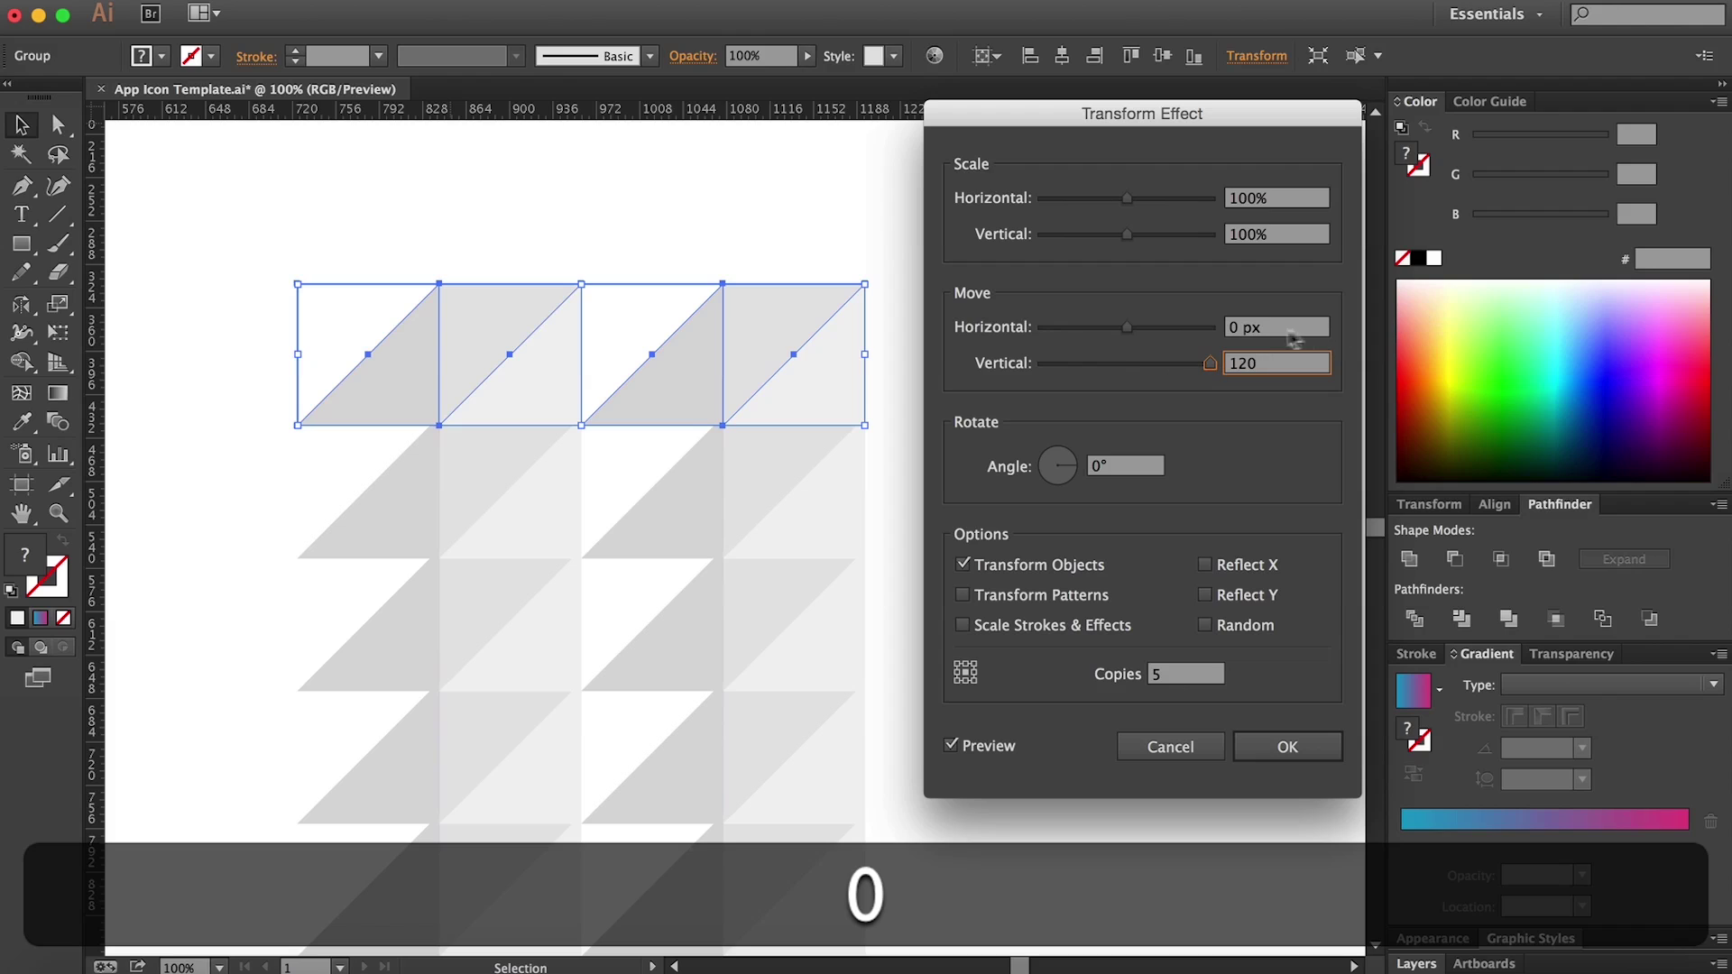
{"action": "left_click", "coordinate": [1281, 330]}
{"action": "key", "text": "Tab"}
{"action": "type", "text": "119"}
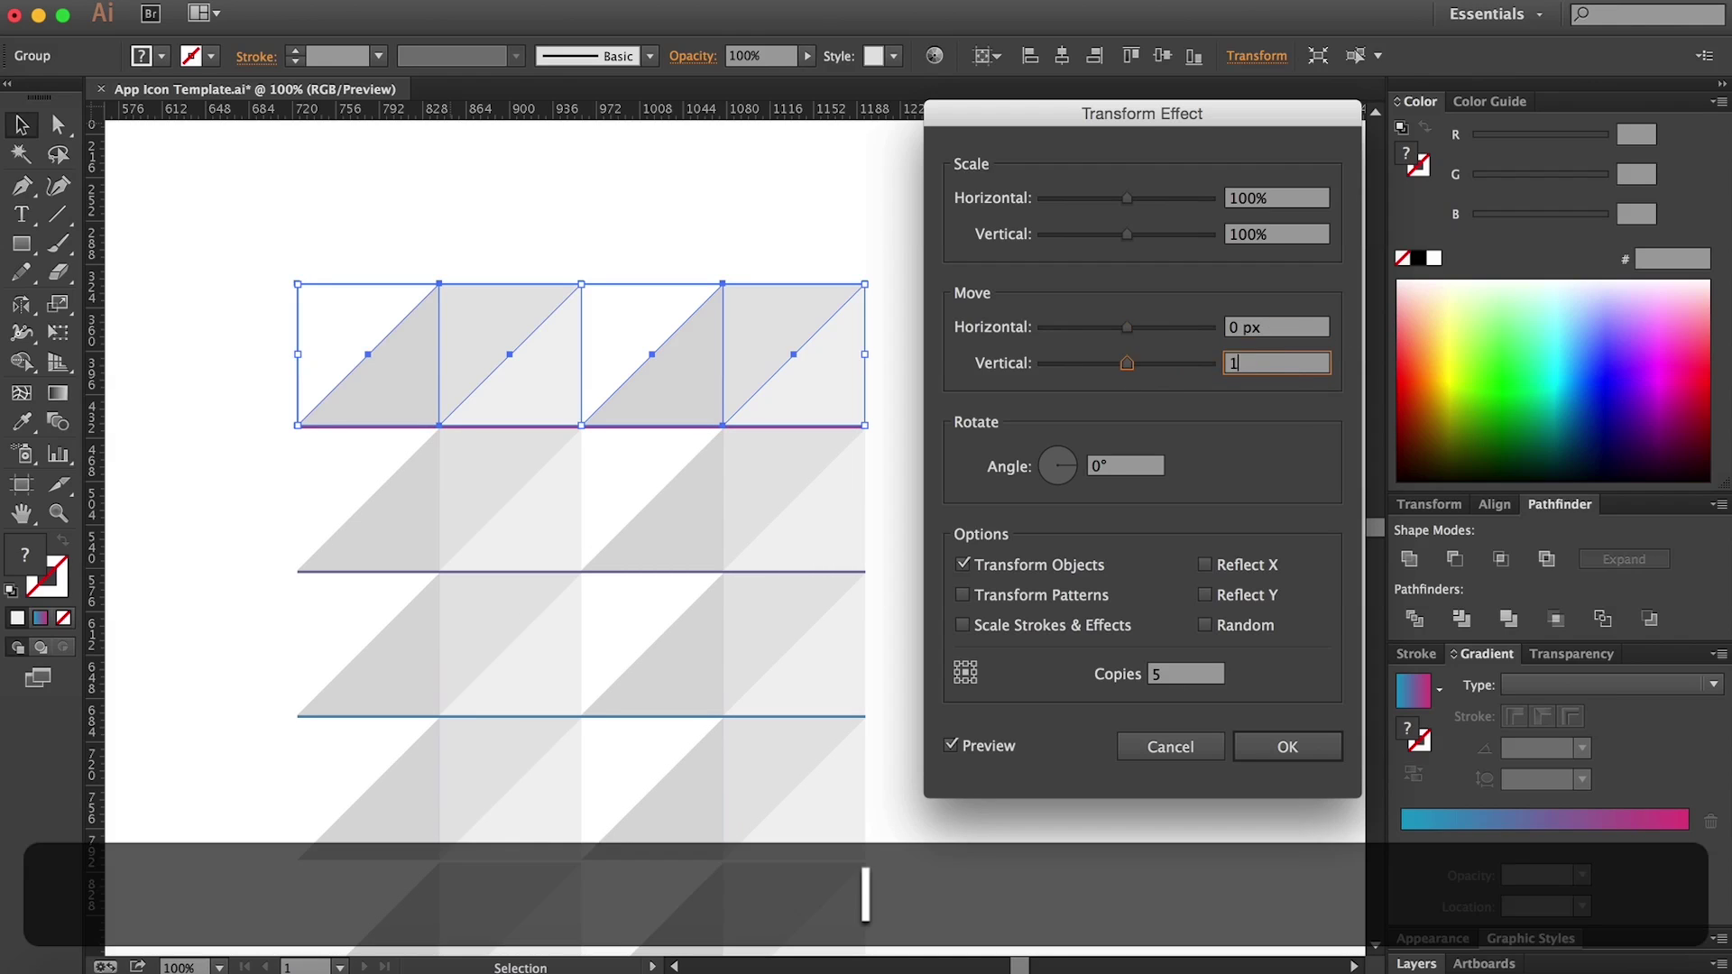
{"action": "left_click", "coordinate": [1289, 330]}
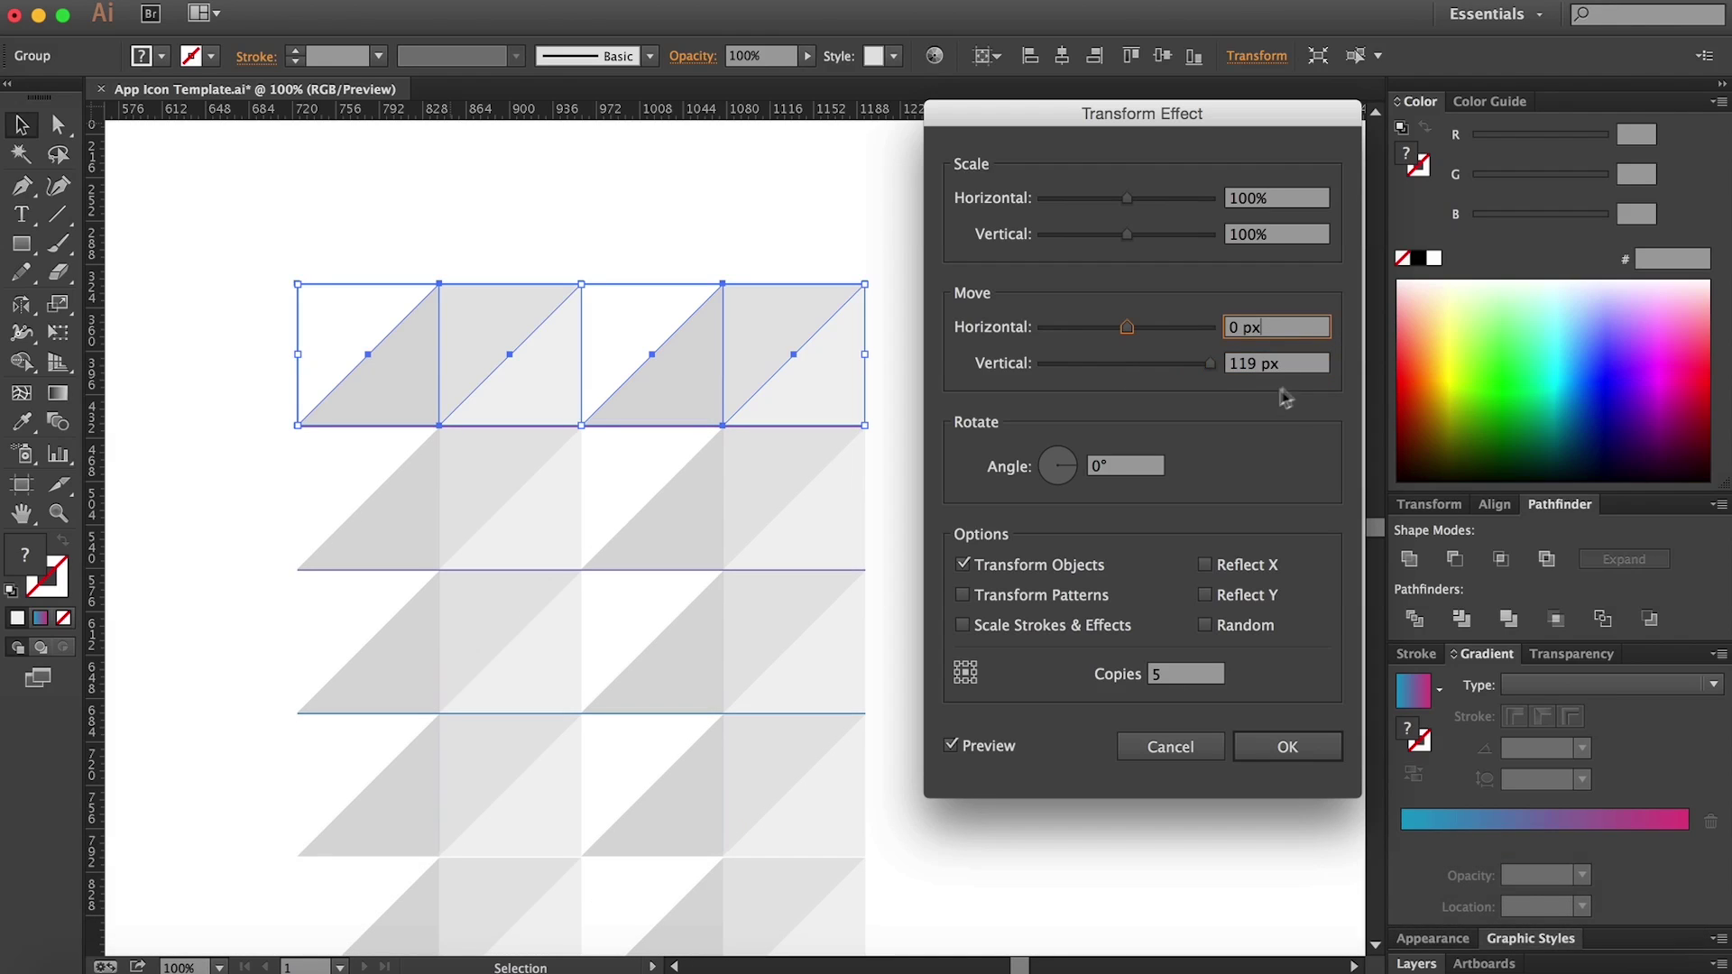
{"action": "key", "text": "Tab"}
{"action": "type", "text": "118"}
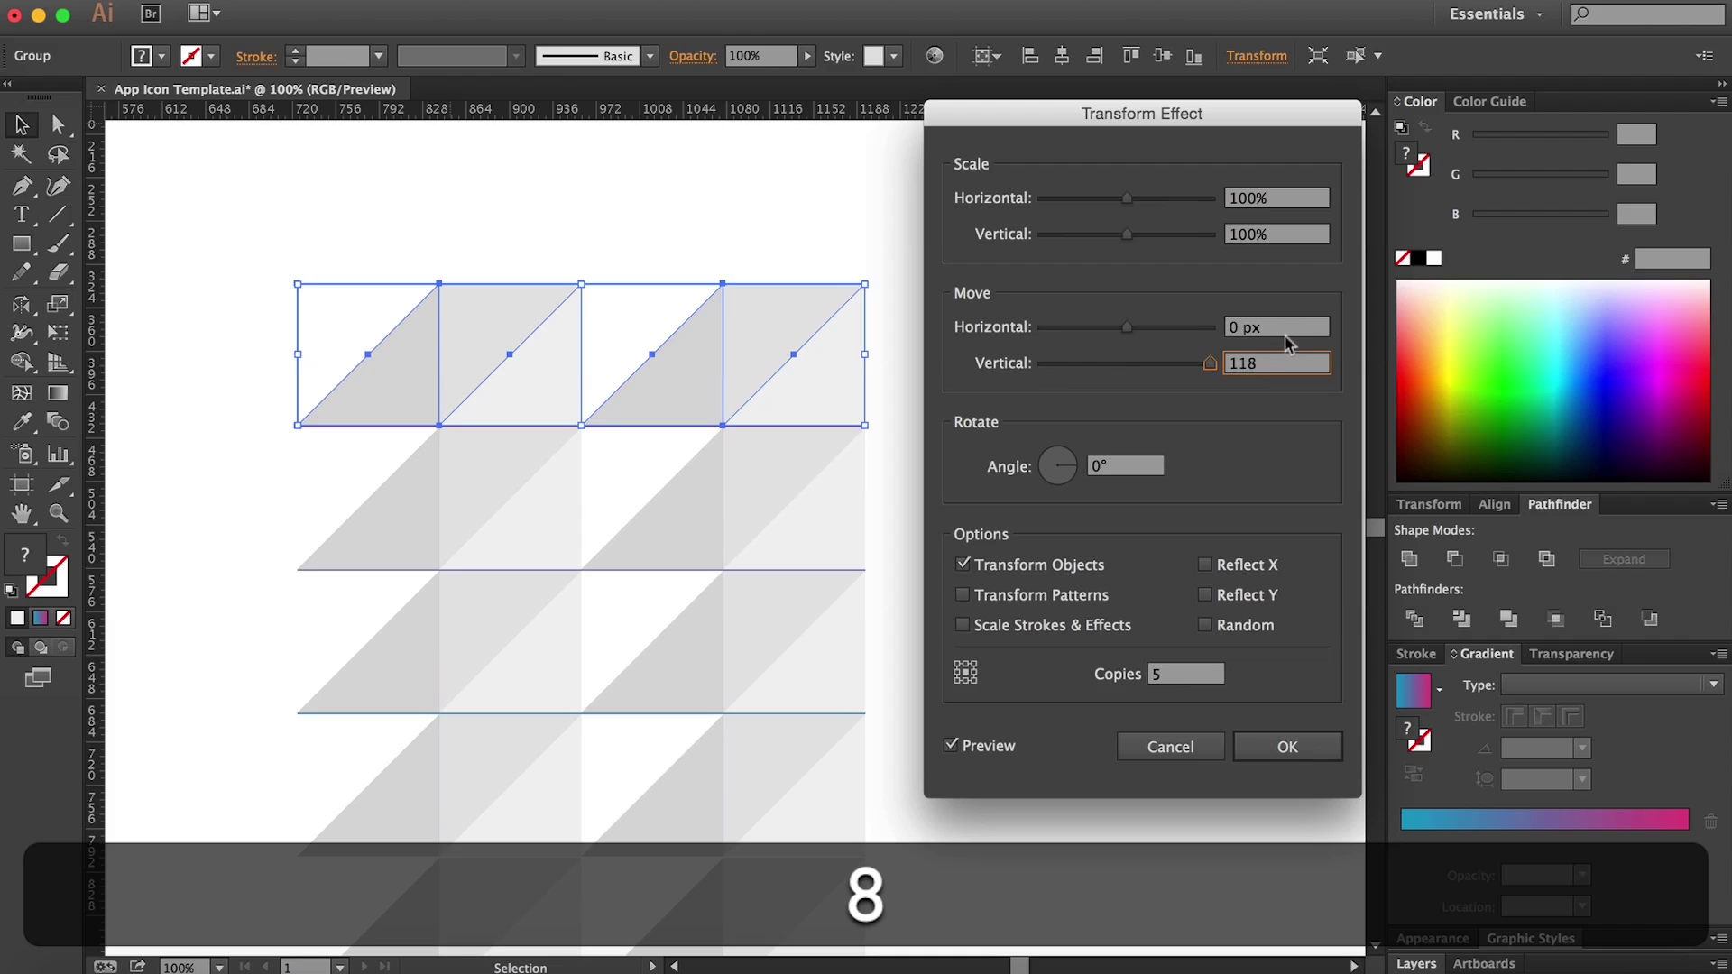
{"action": "left_click", "coordinate": [1288, 332]}
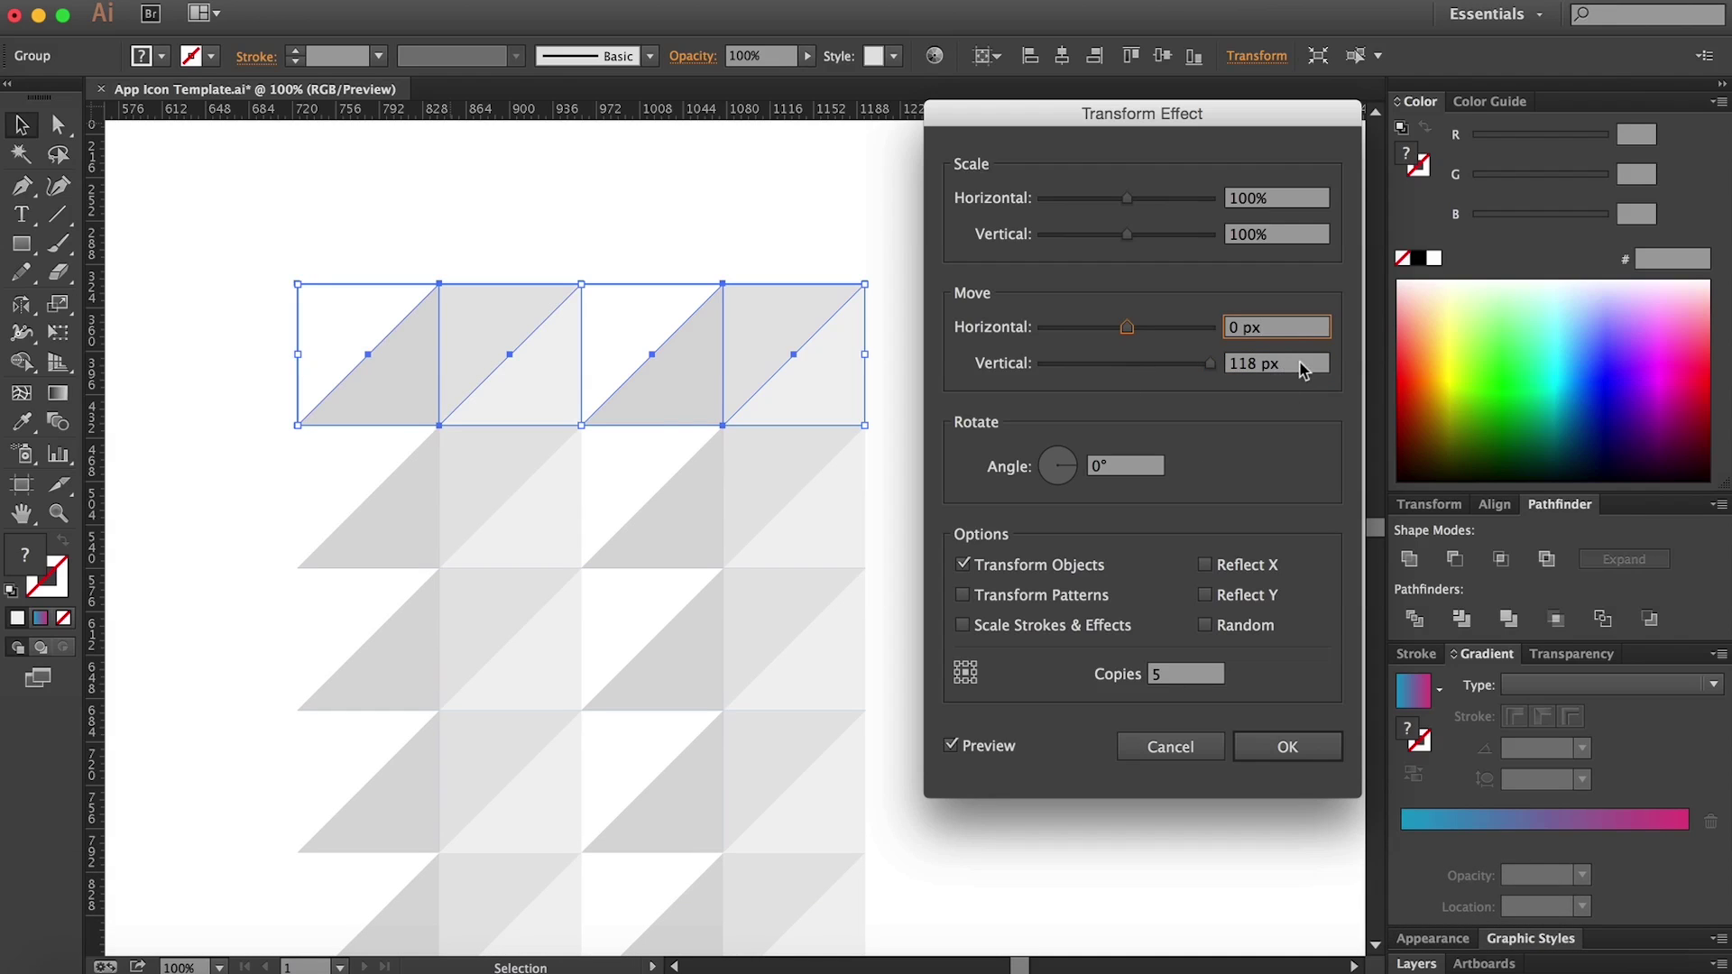
Step: Set the effect's vertical move to 117 px and apply the Transform effect to the strip
{"action": "key", "text": "Tab"}
{"action": "type", "text": "117"}
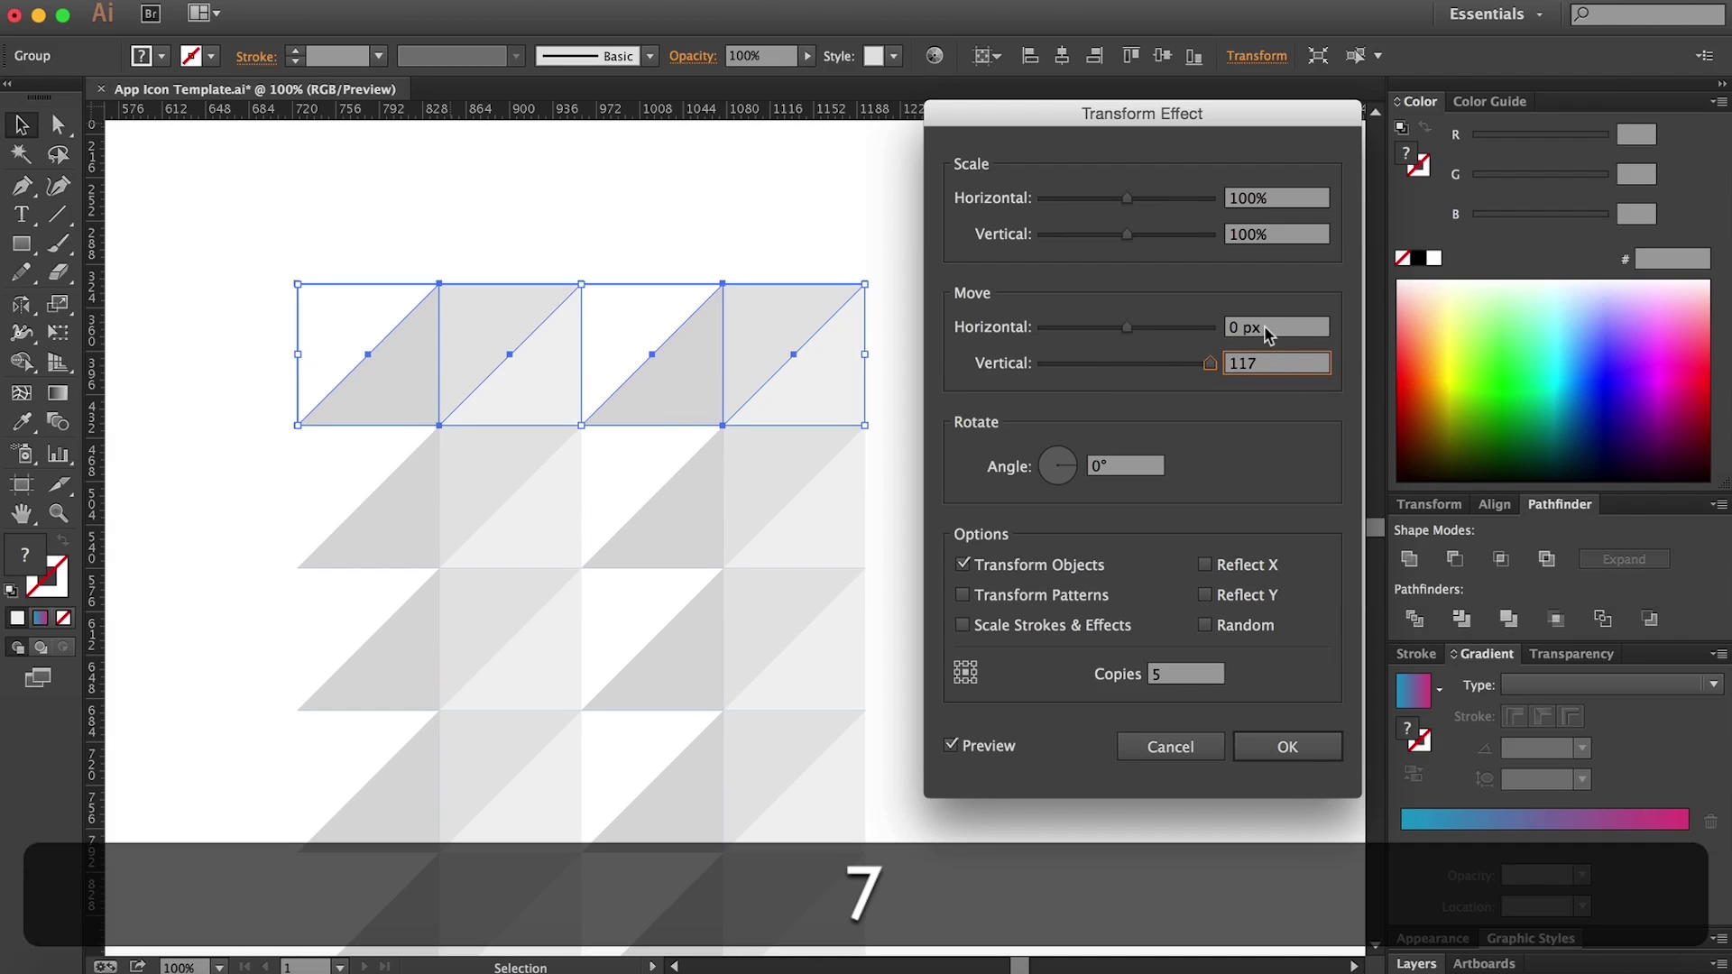
{"action": "left_click", "coordinate": [1279, 330]}
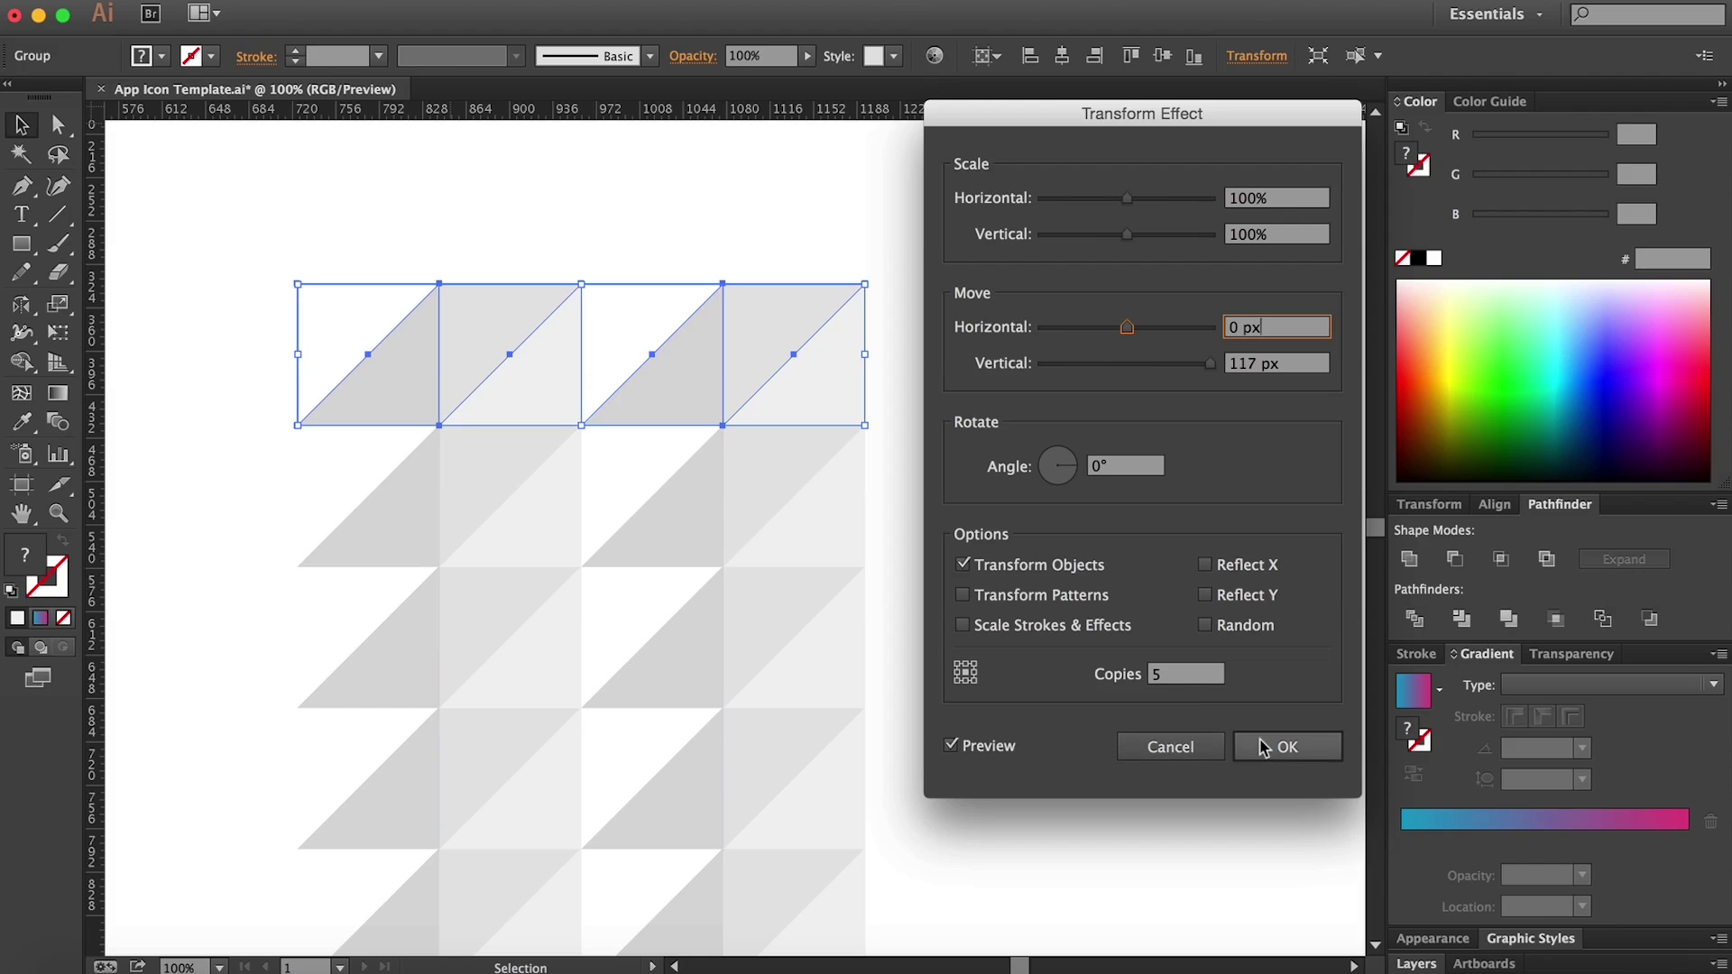
{"action": "left_click", "coordinate": [1287, 746]}
Step: Inspect the seams between the repeated triangle rows up close and bring the whole pattern back into view
{"action": "scroll", "coordinate": [622, 379], "scroll_direction": "down", "scroll_amount": 5}
{"action": "key", "text": "z"}
{"action": "left_click", "coordinate": [577, 313]}
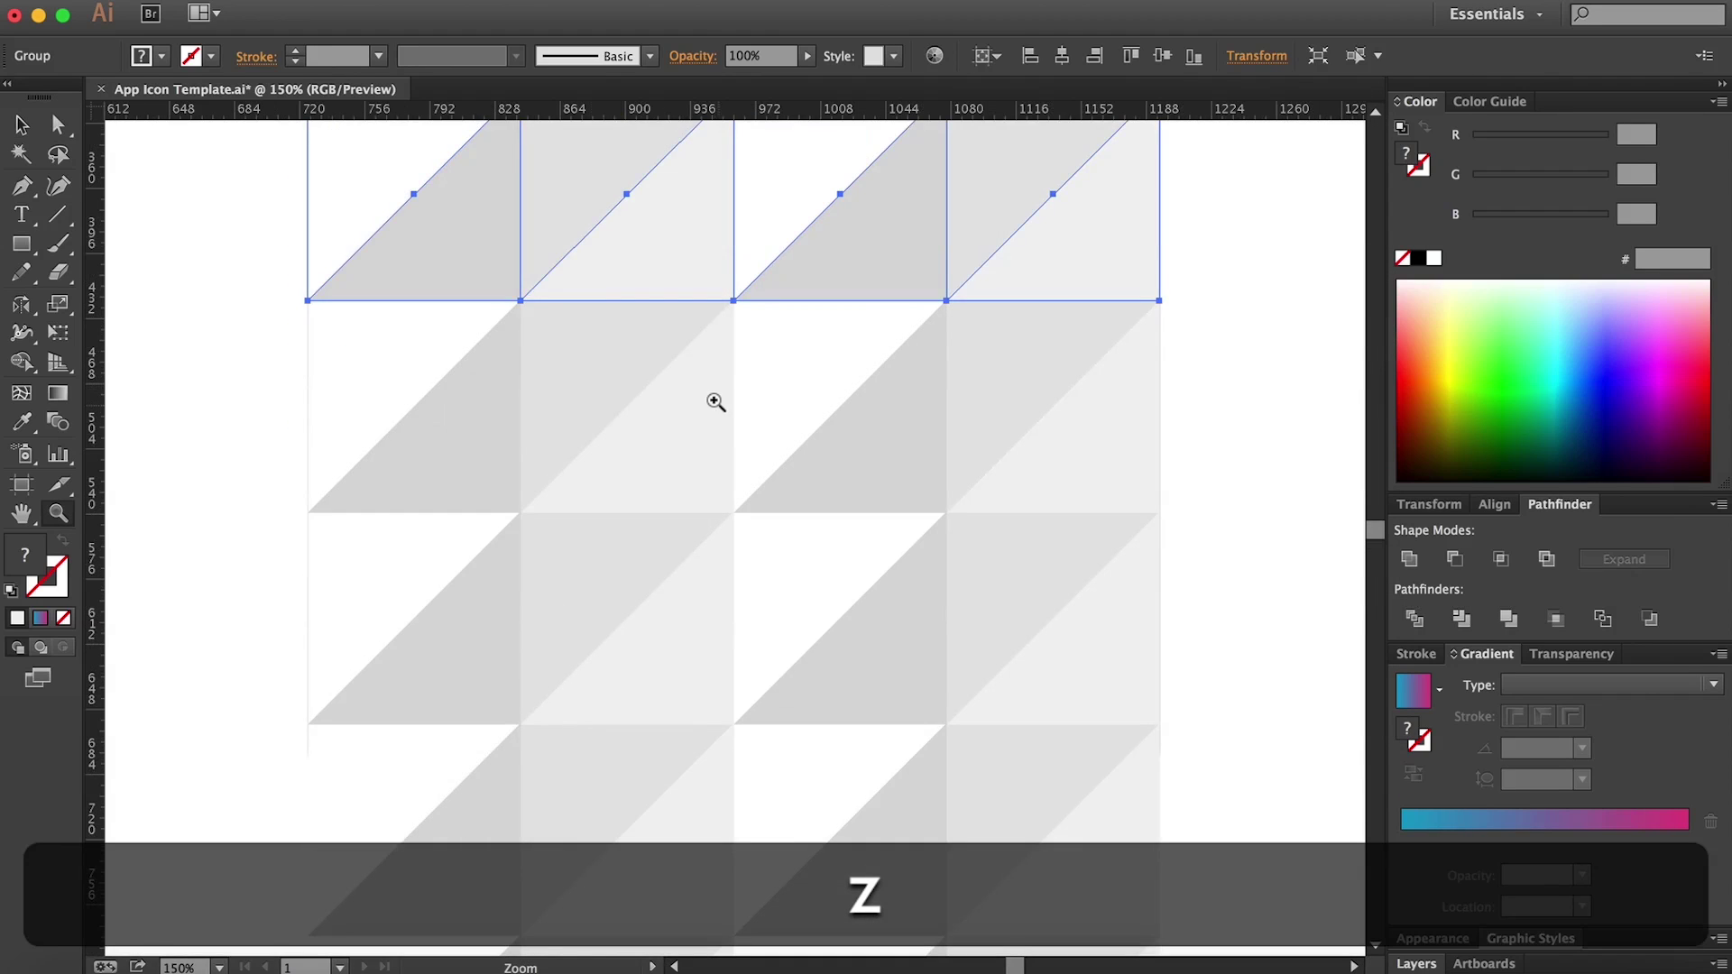
{"action": "left_click", "coordinate": [715, 398]}
{"action": "left_click", "coordinate": [726, 398]}
{"action": "key", "text": "h"}
{"action": "key", "text": "v"}
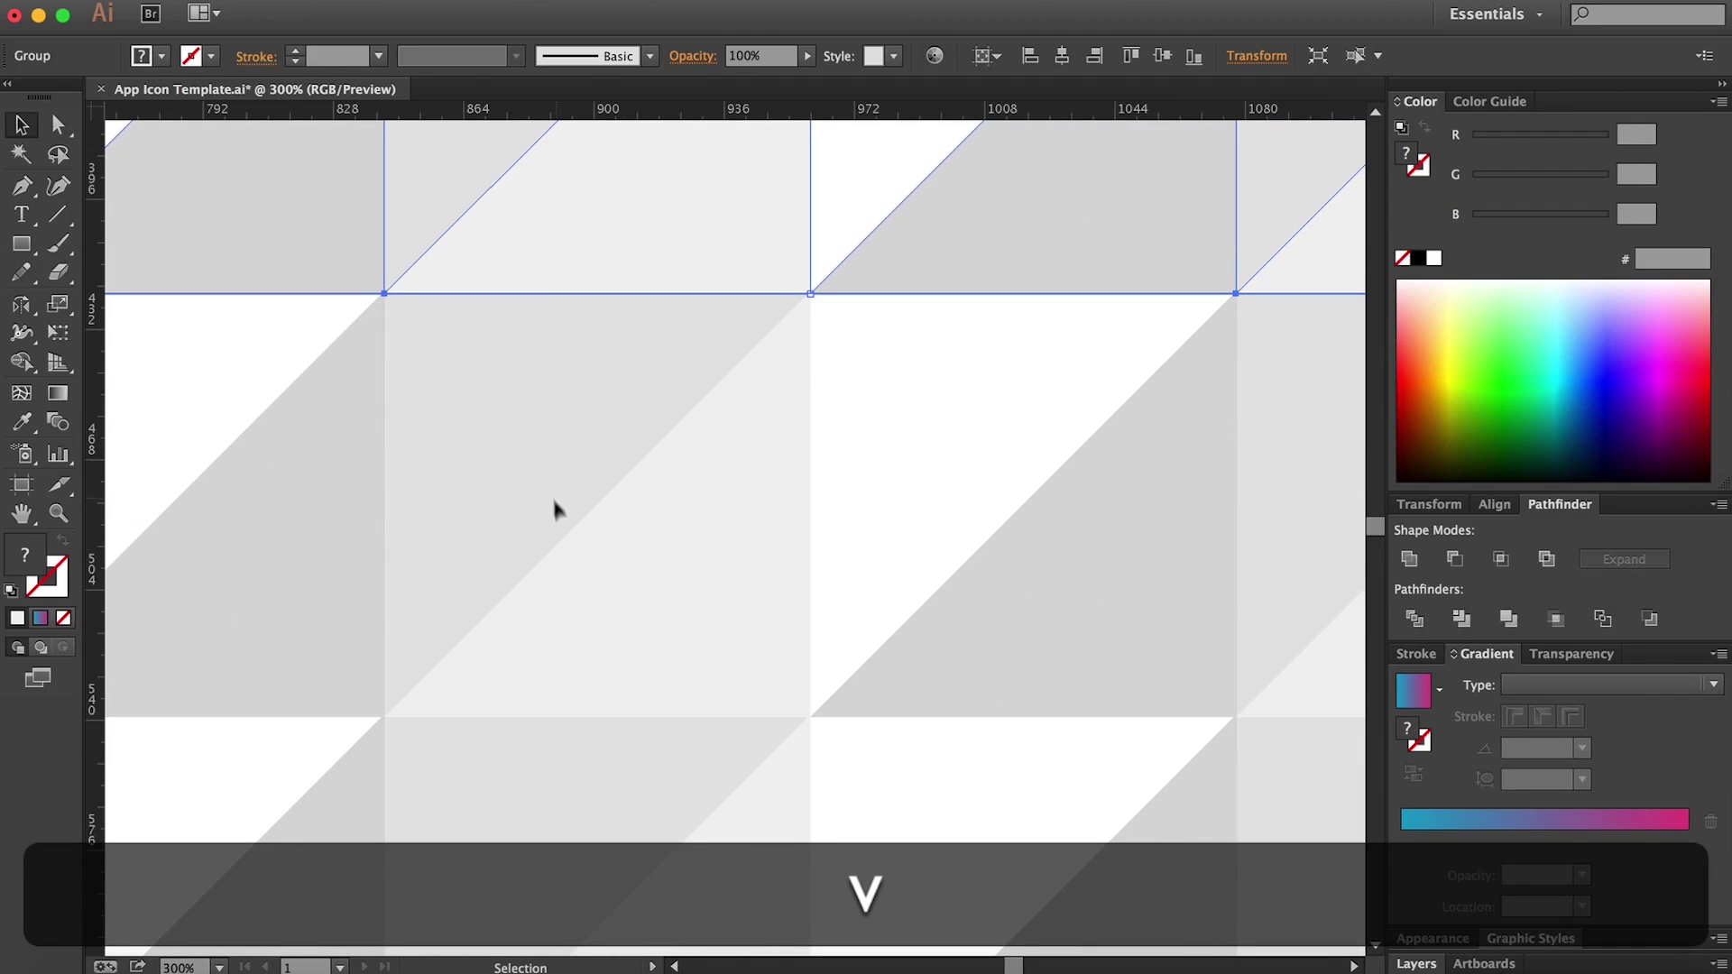
{"action": "key", "text": "z"}
{"action": "left_click", "coordinate": [716, 576], "text": "alt"}
{"action": "left_click", "coordinate": [715, 576], "text": "alt"}
{"action": "left_click", "coordinate": [717, 575], "text": "alt"}
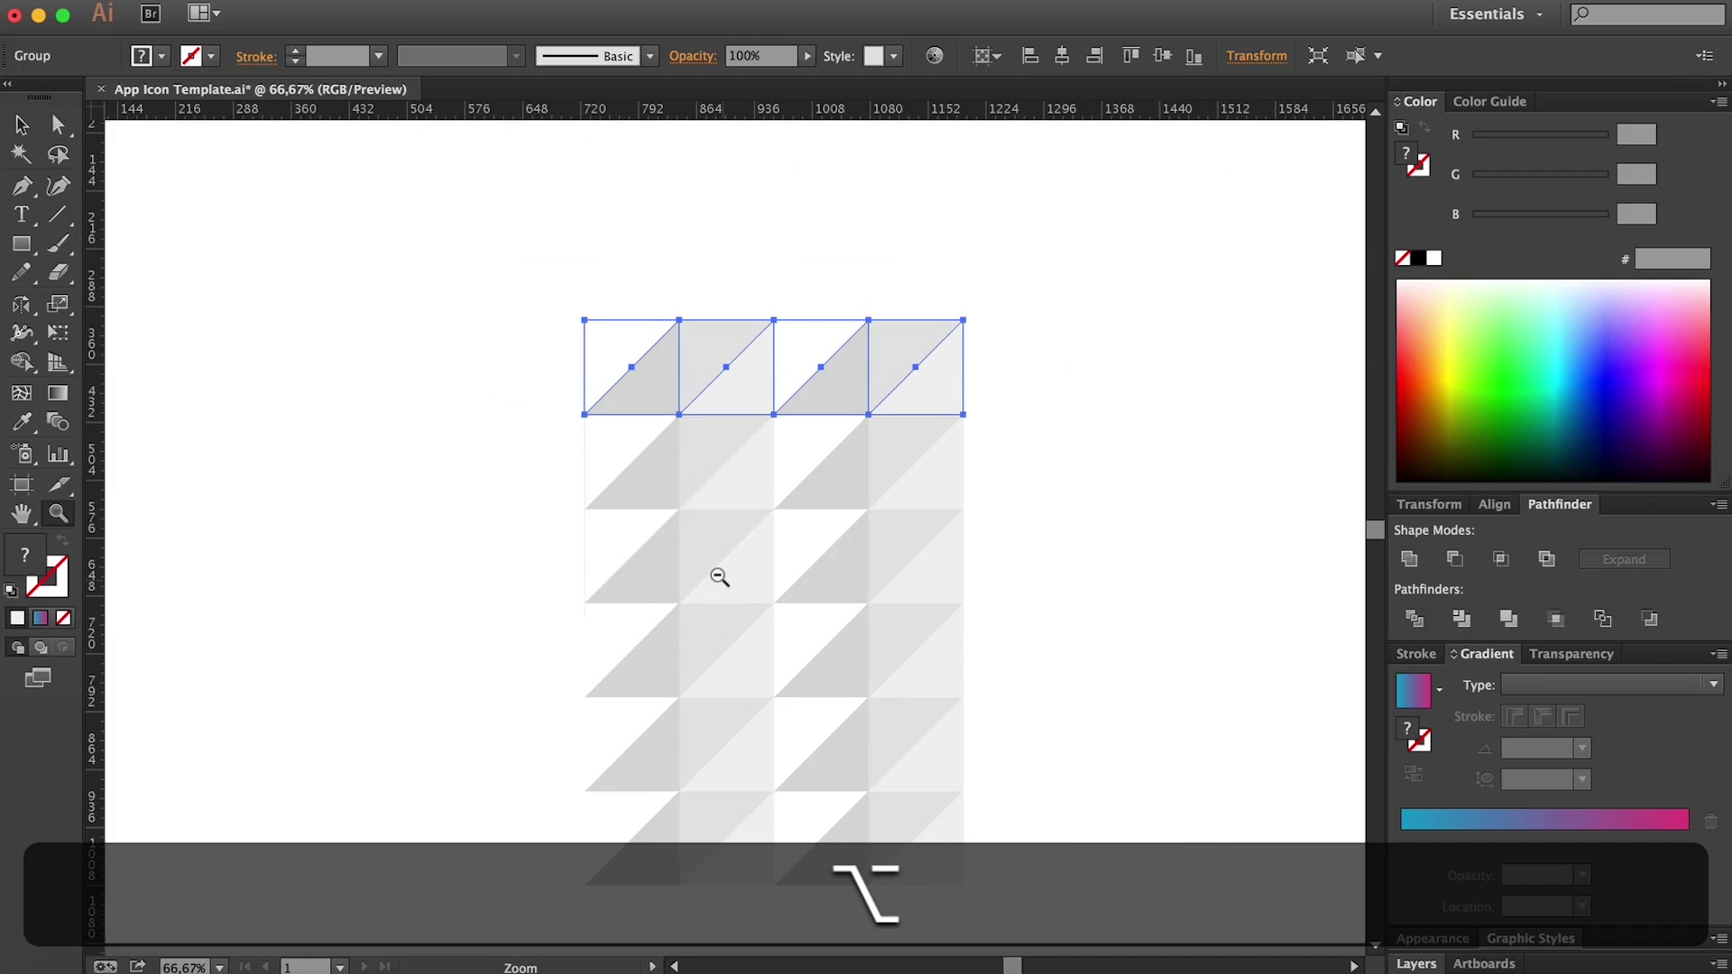
{"action": "key", "text": "h"}
{"action": "left_click_drag", "start_coordinate": [800, 568], "coordinate": [668, 487]}
{"action": "key", "text": "v"}
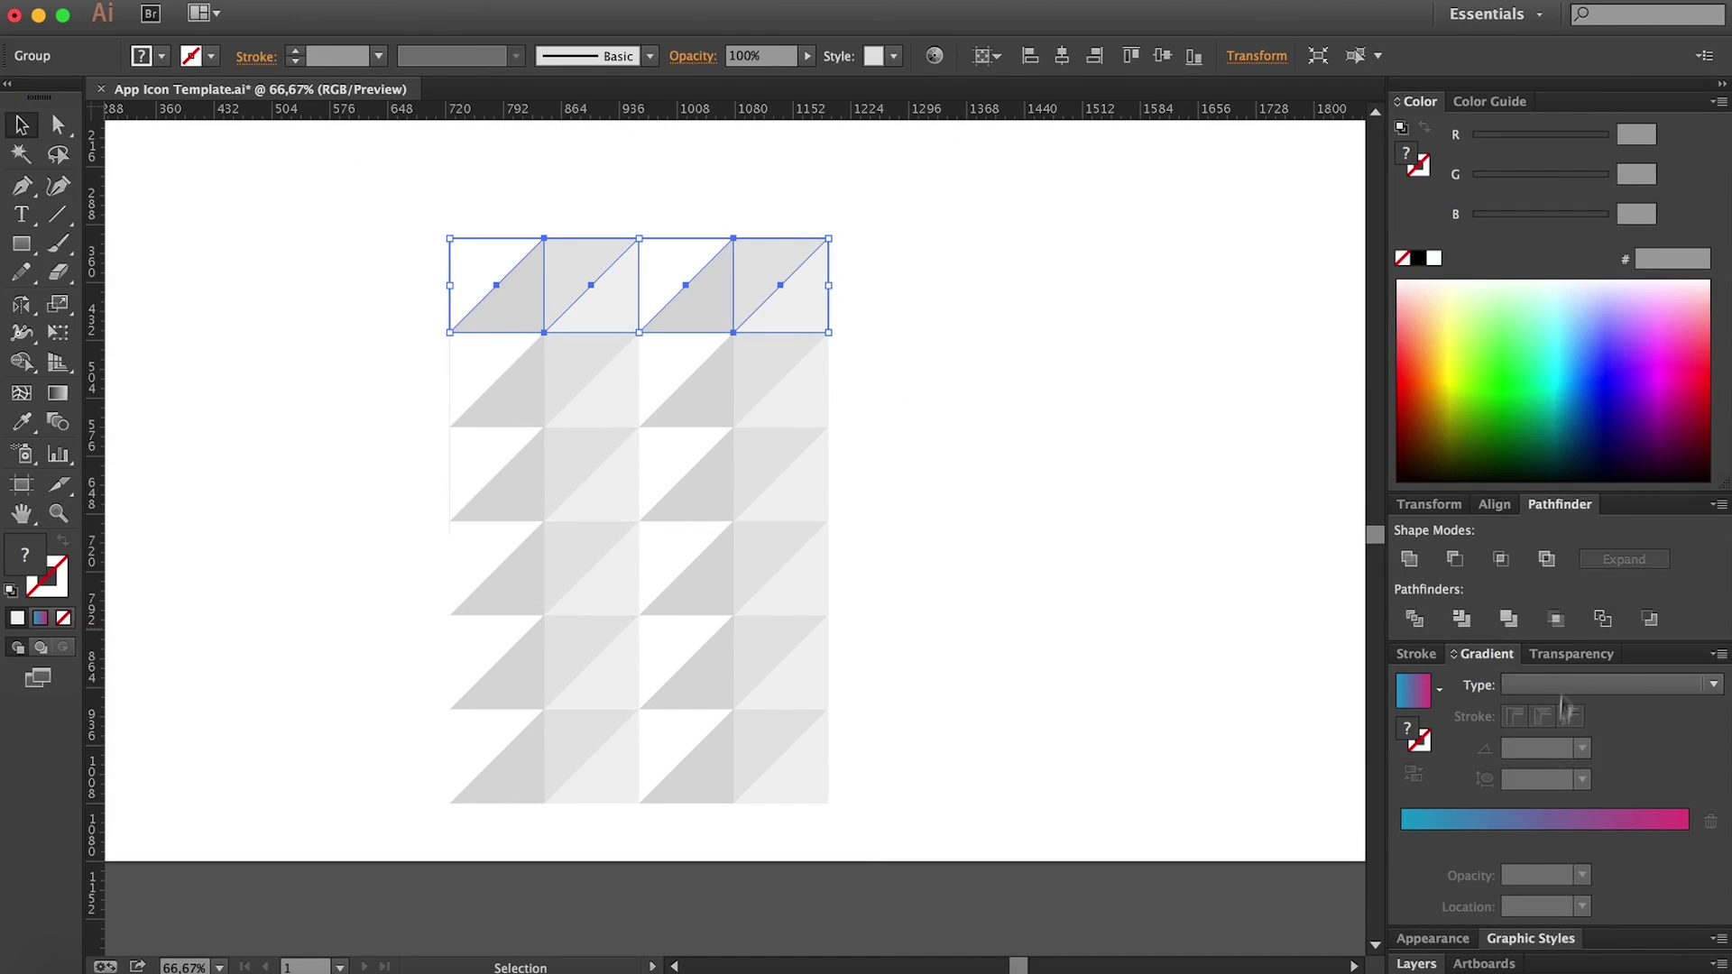
Step: Edit the strip's existing Transform effect, reduce the number of copies to 3 and apply the change
{"action": "left_click", "coordinate": [1432, 938]}
{"action": "left_click", "coordinate": [1481, 858]}
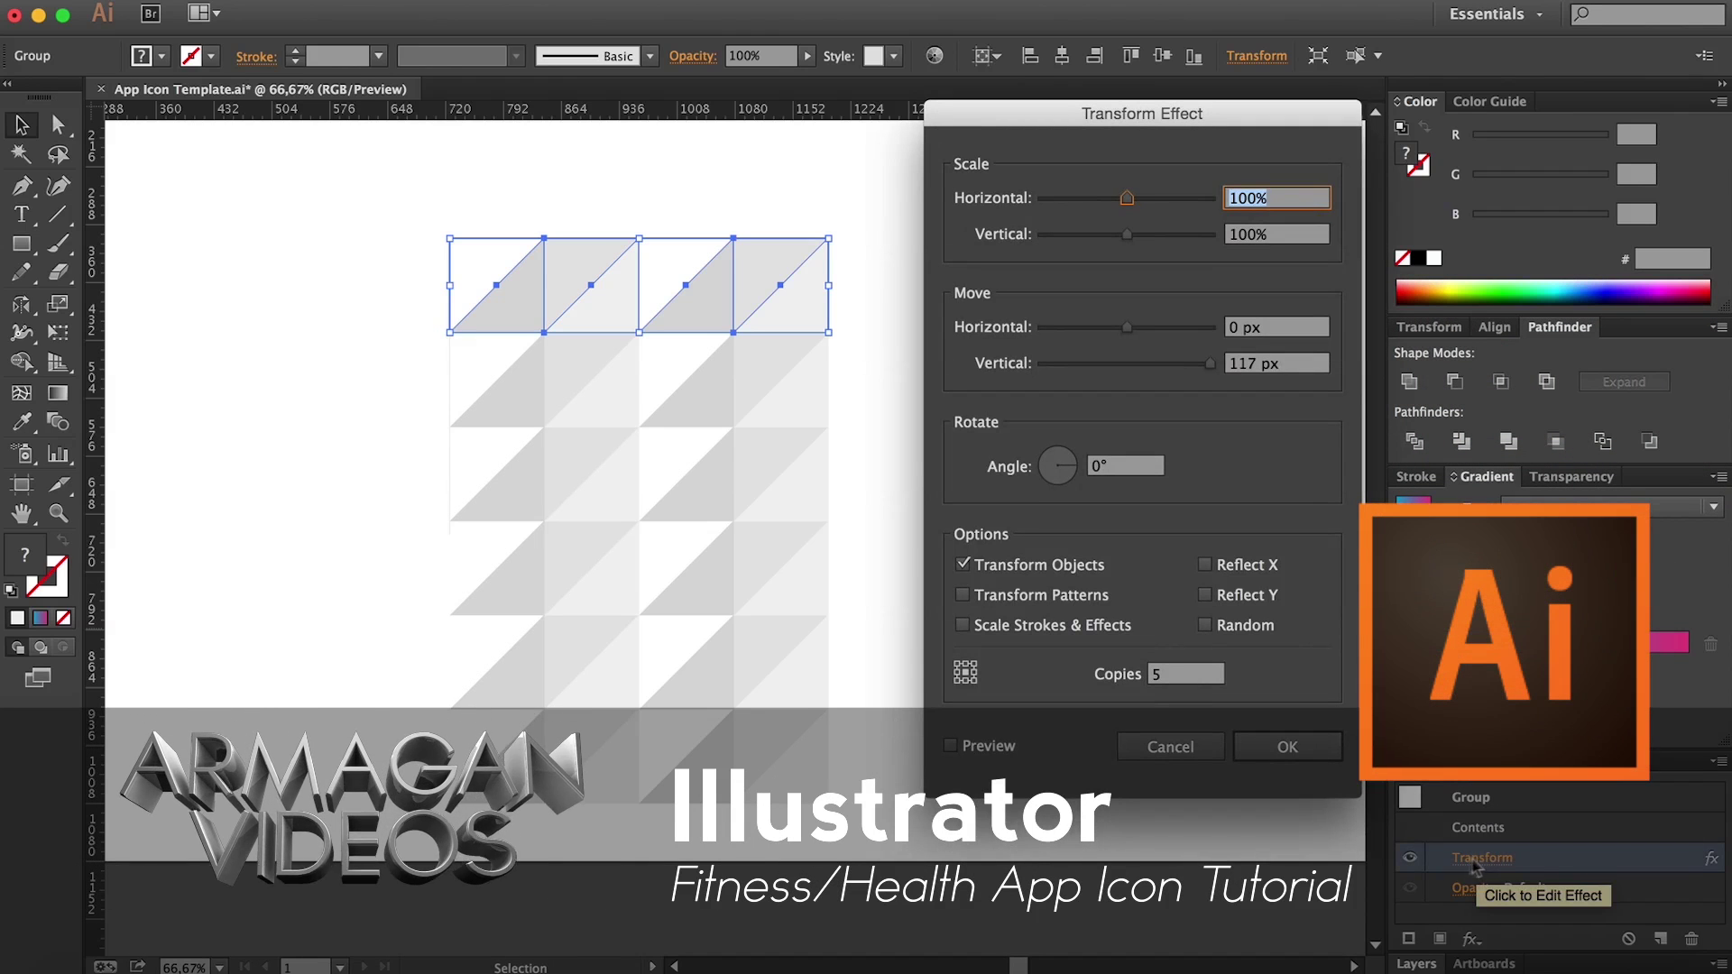
{"action": "double_click", "coordinate": [1182, 674]}
{"action": "type", "text": "4"}
{"action": "left_click", "coordinate": [950, 745]}
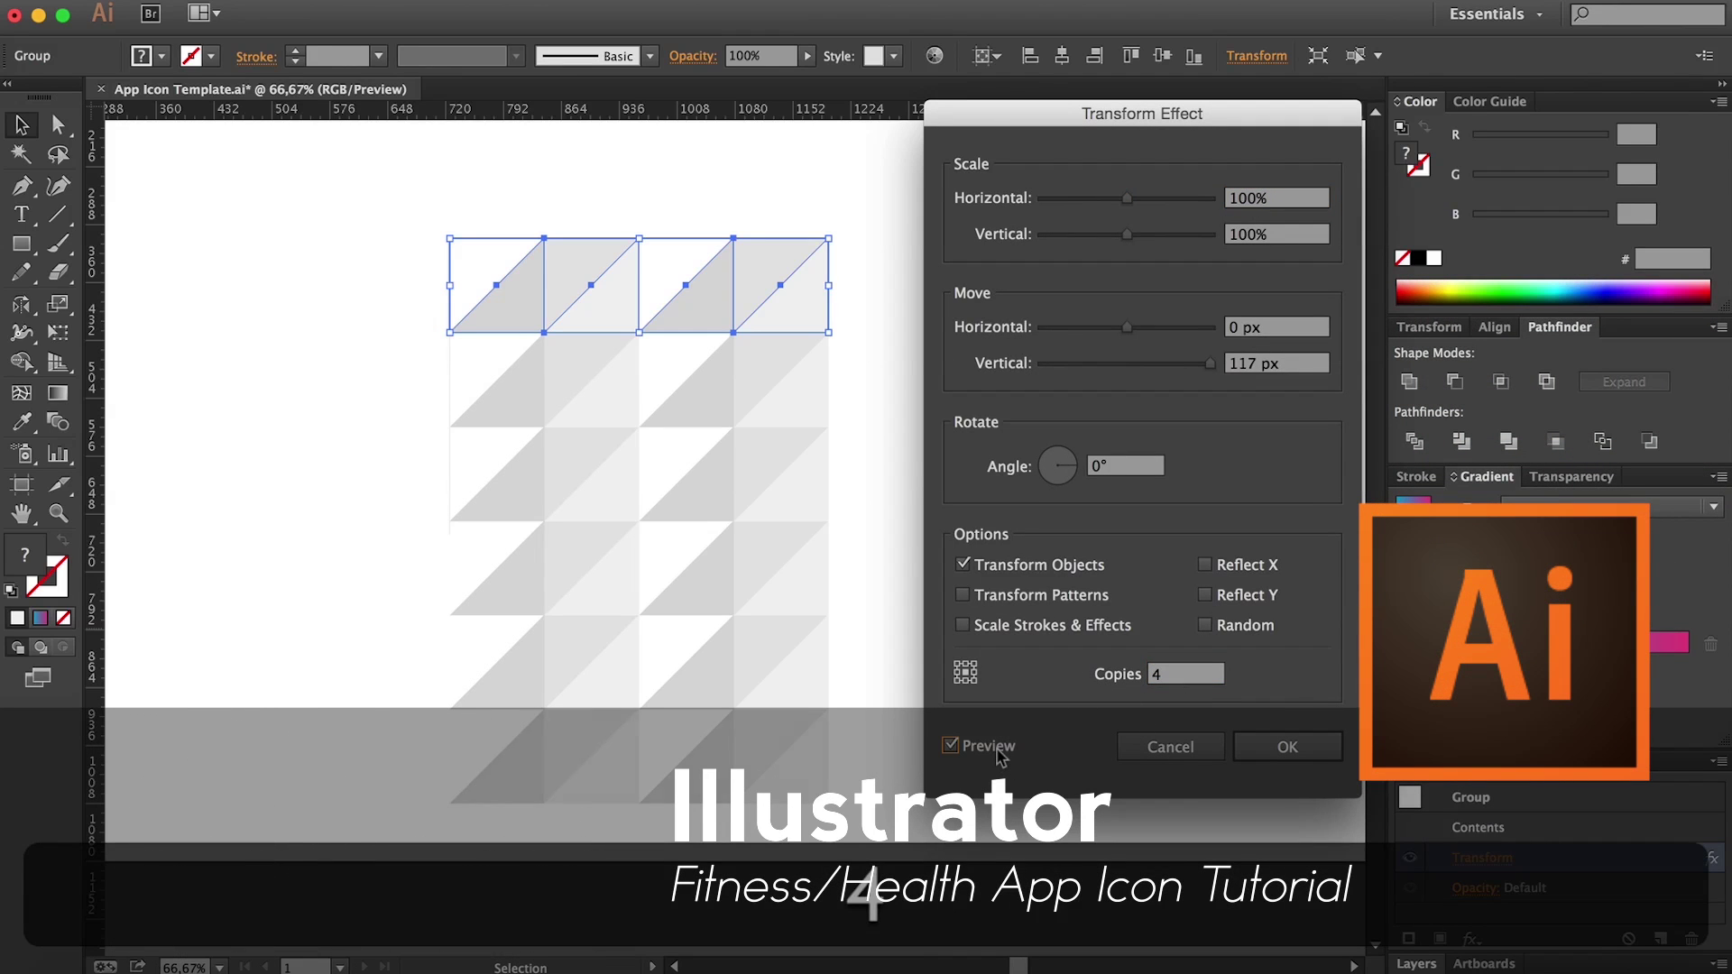
{"action": "double_click", "coordinate": [1168, 677]}
{"action": "type", "text": "3"}
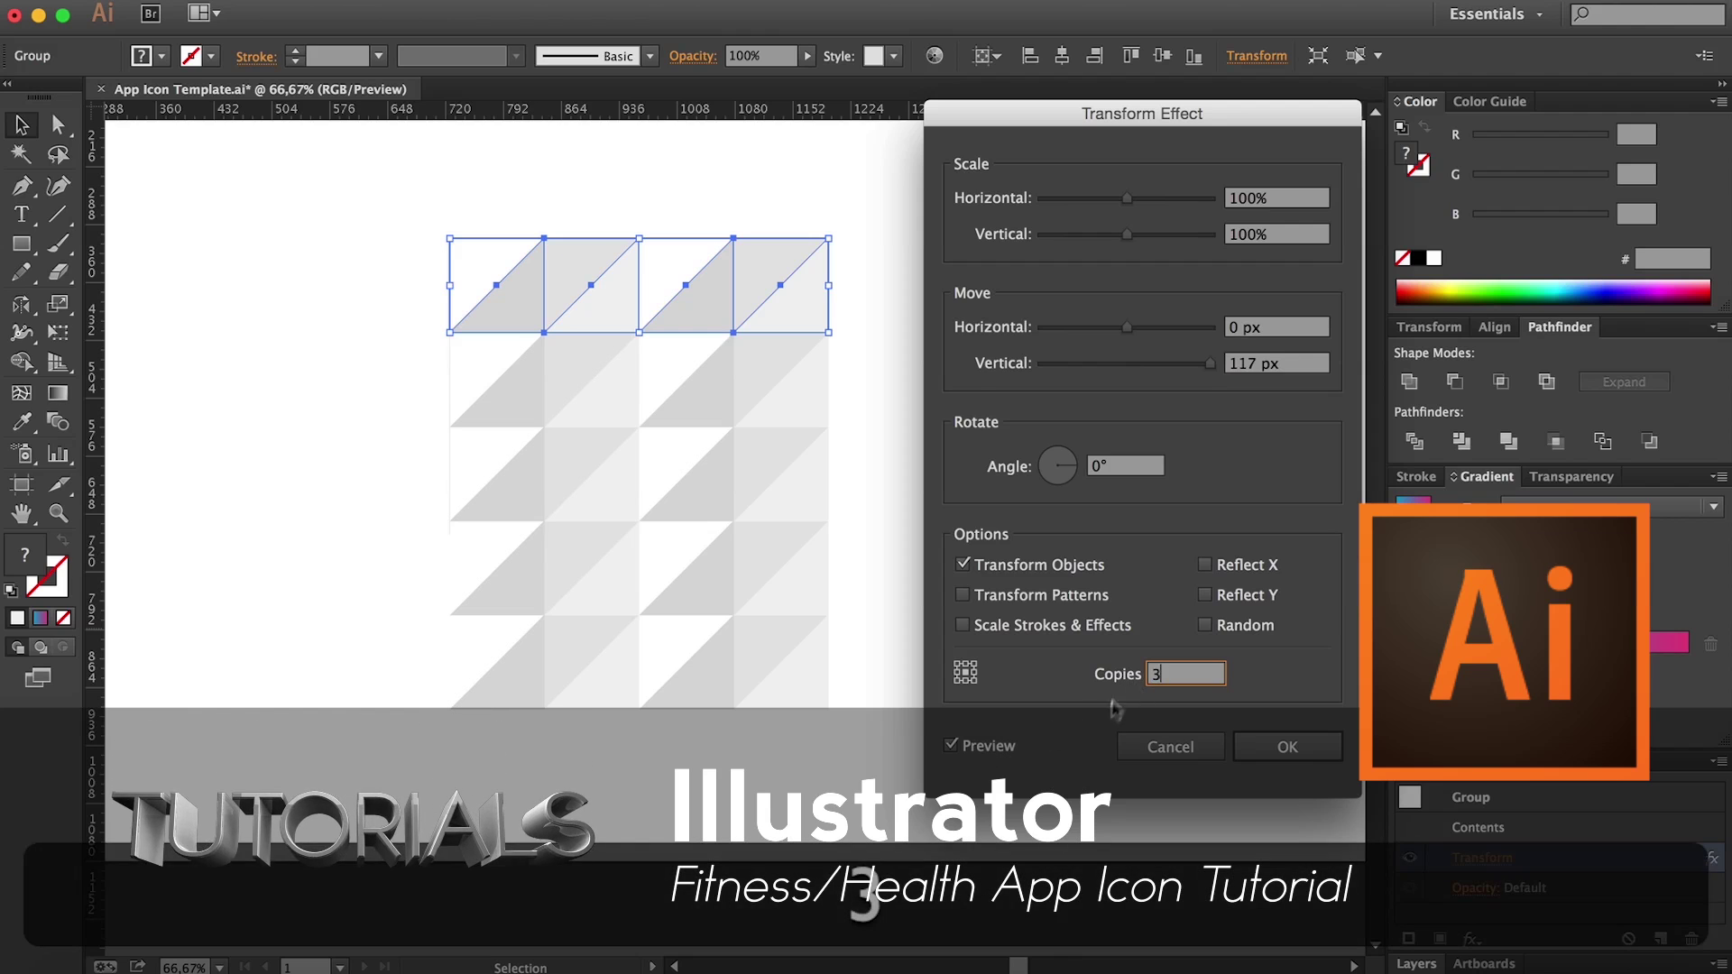
{"action": "left_click", "coordinate": [1284, 327]}
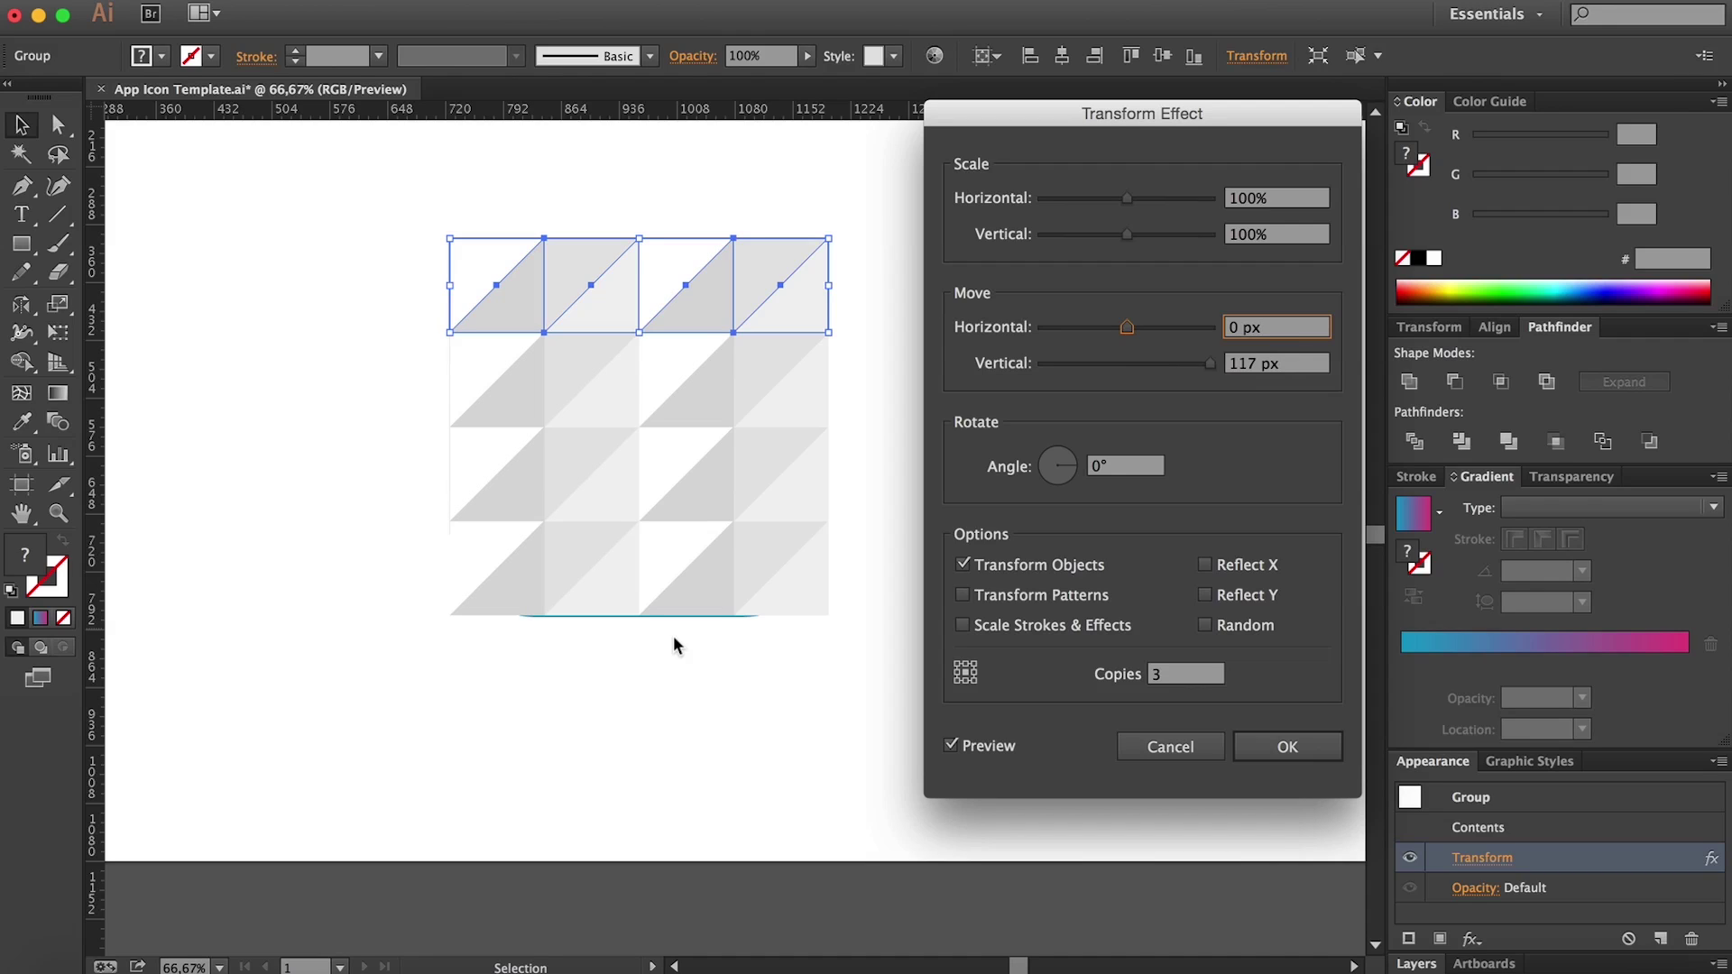
{"action": "left_click", "coordinate": [1276, 750]}
Step: Expand the appearance of the triangle strip so the Transform copies become real shapes
{"action": "key", "text": "v"}
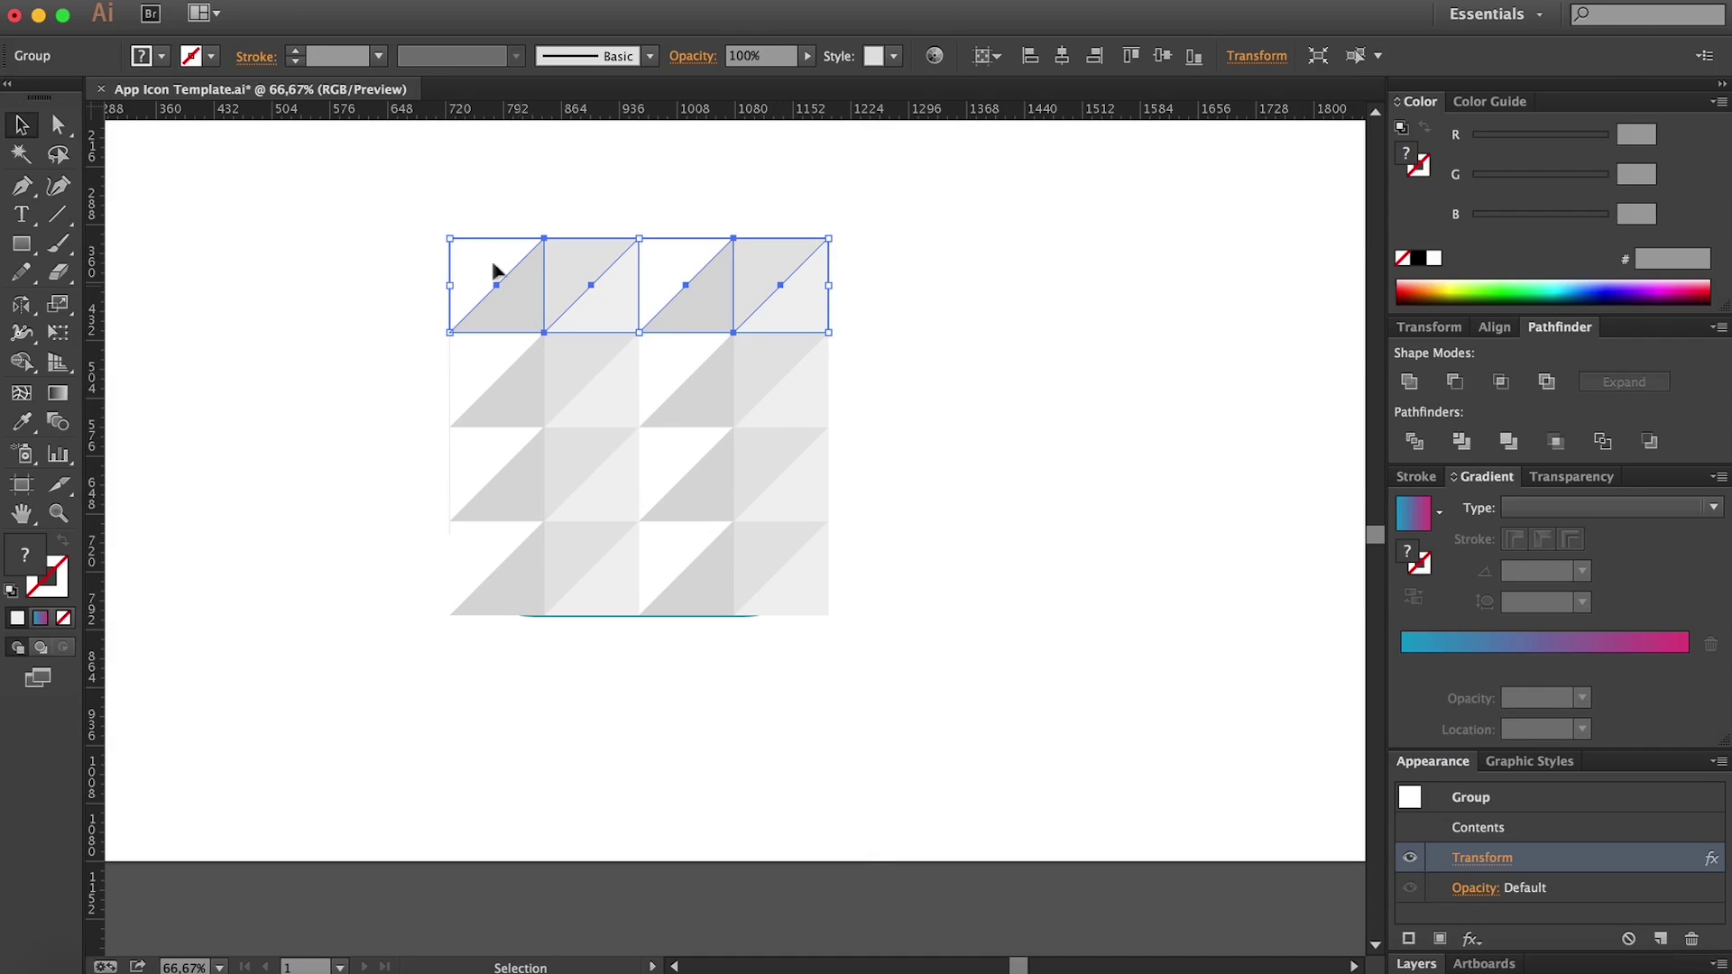
{"action": "left_click", "coordinate": [270, 9]}
{"action": "left_click", "coordinate": [357, 238]}
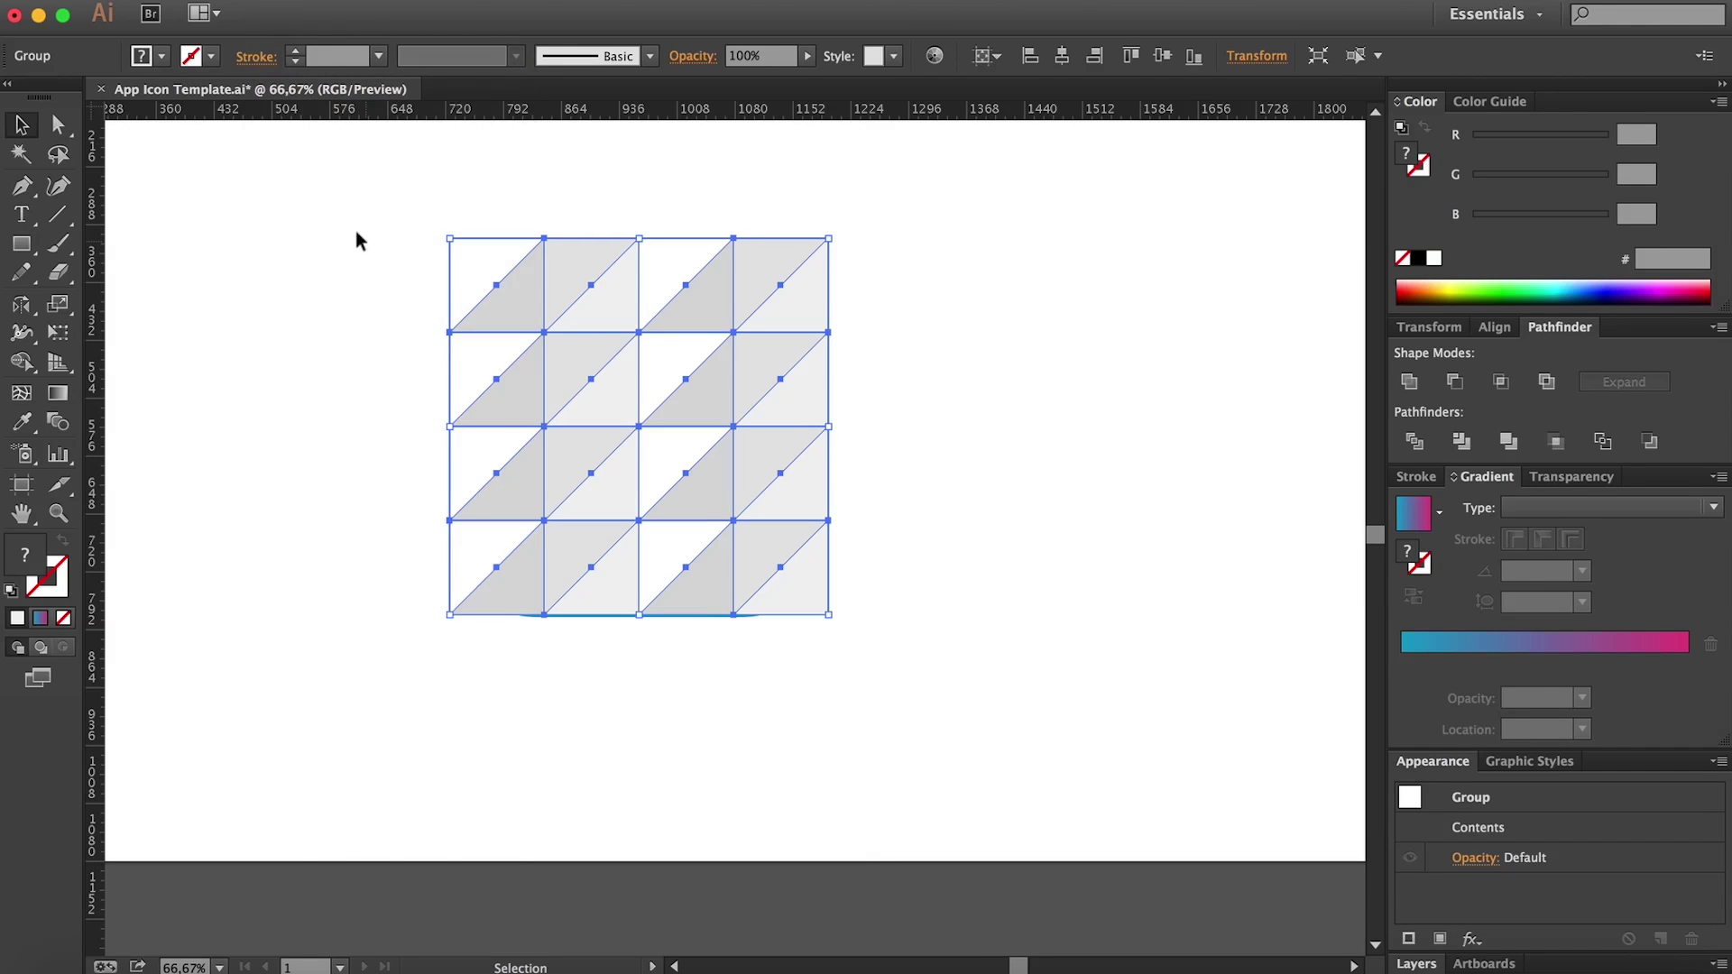
Step: Scale the triangle pattern up slightly from its lower-right corner to cover the rounded square's bottom edge, and deselect it
{"action": "key", "text": "z"}
{"action": "left_click", "coordinate": [707, 572]}
{"action": "left_click", "coordinate": [754, 550]}
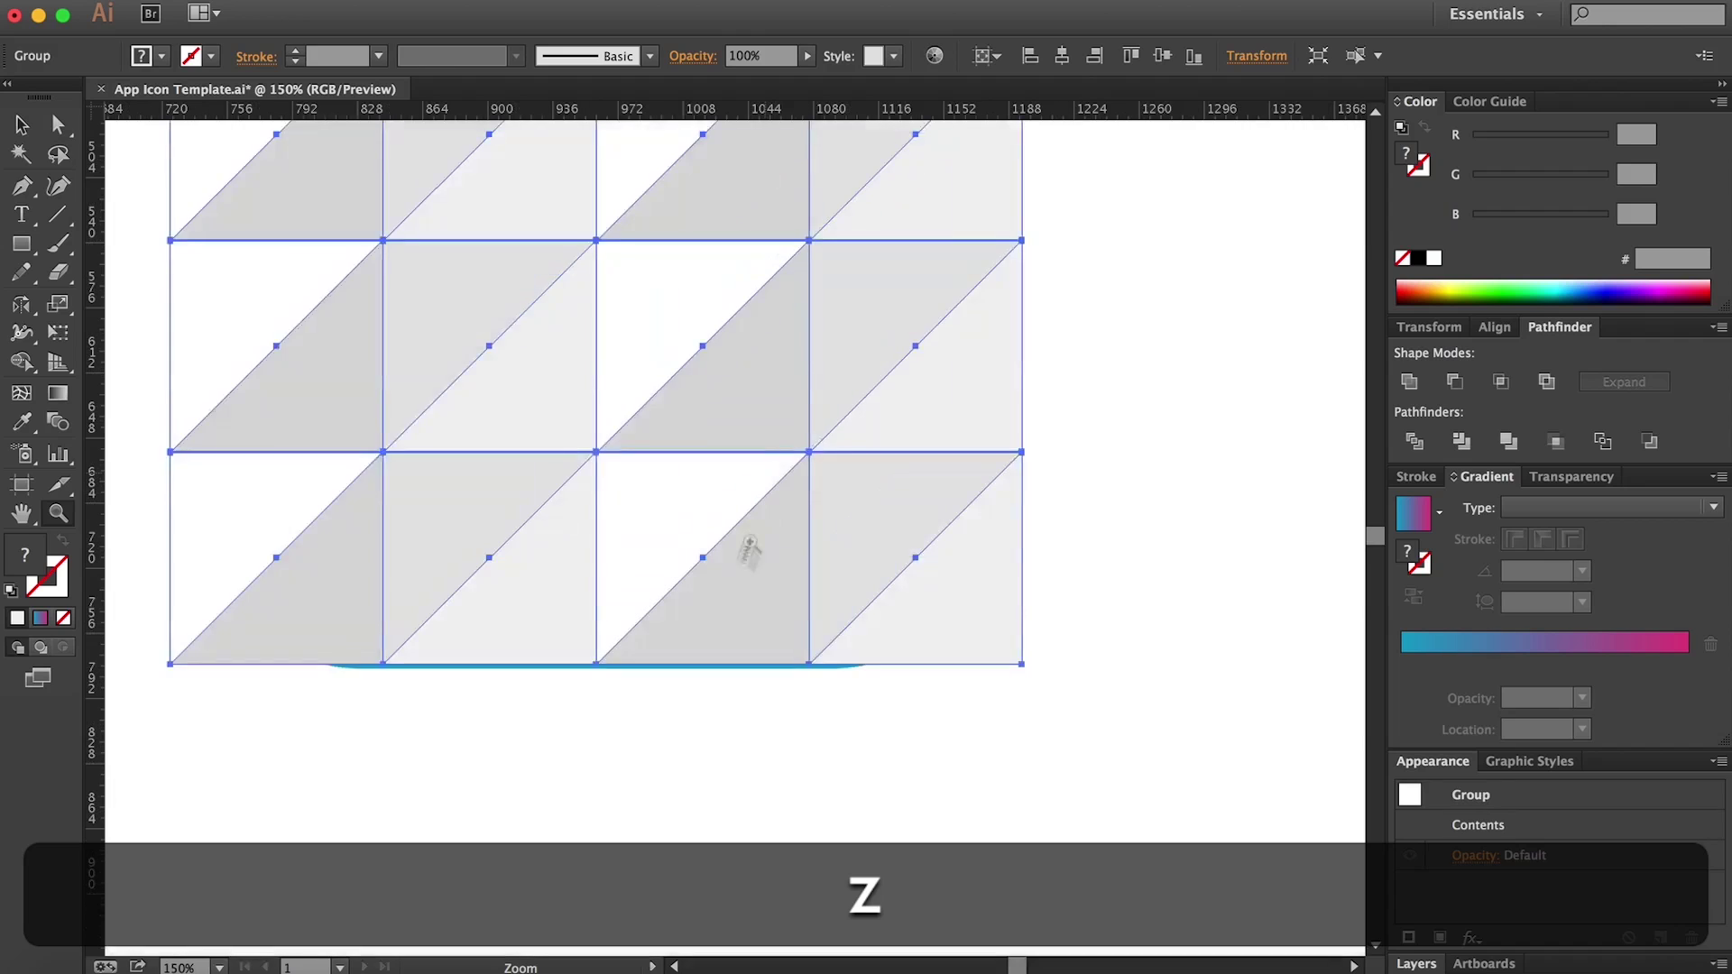
{"action": "left_click", "coordinate": [669, 619]}
{"action": "key", "text": "h"}
{"action": "left_click_drag", "start_coordinate": [669, 619], "coordinate": [434, 551]}
{"action": "key", "text": "v"}
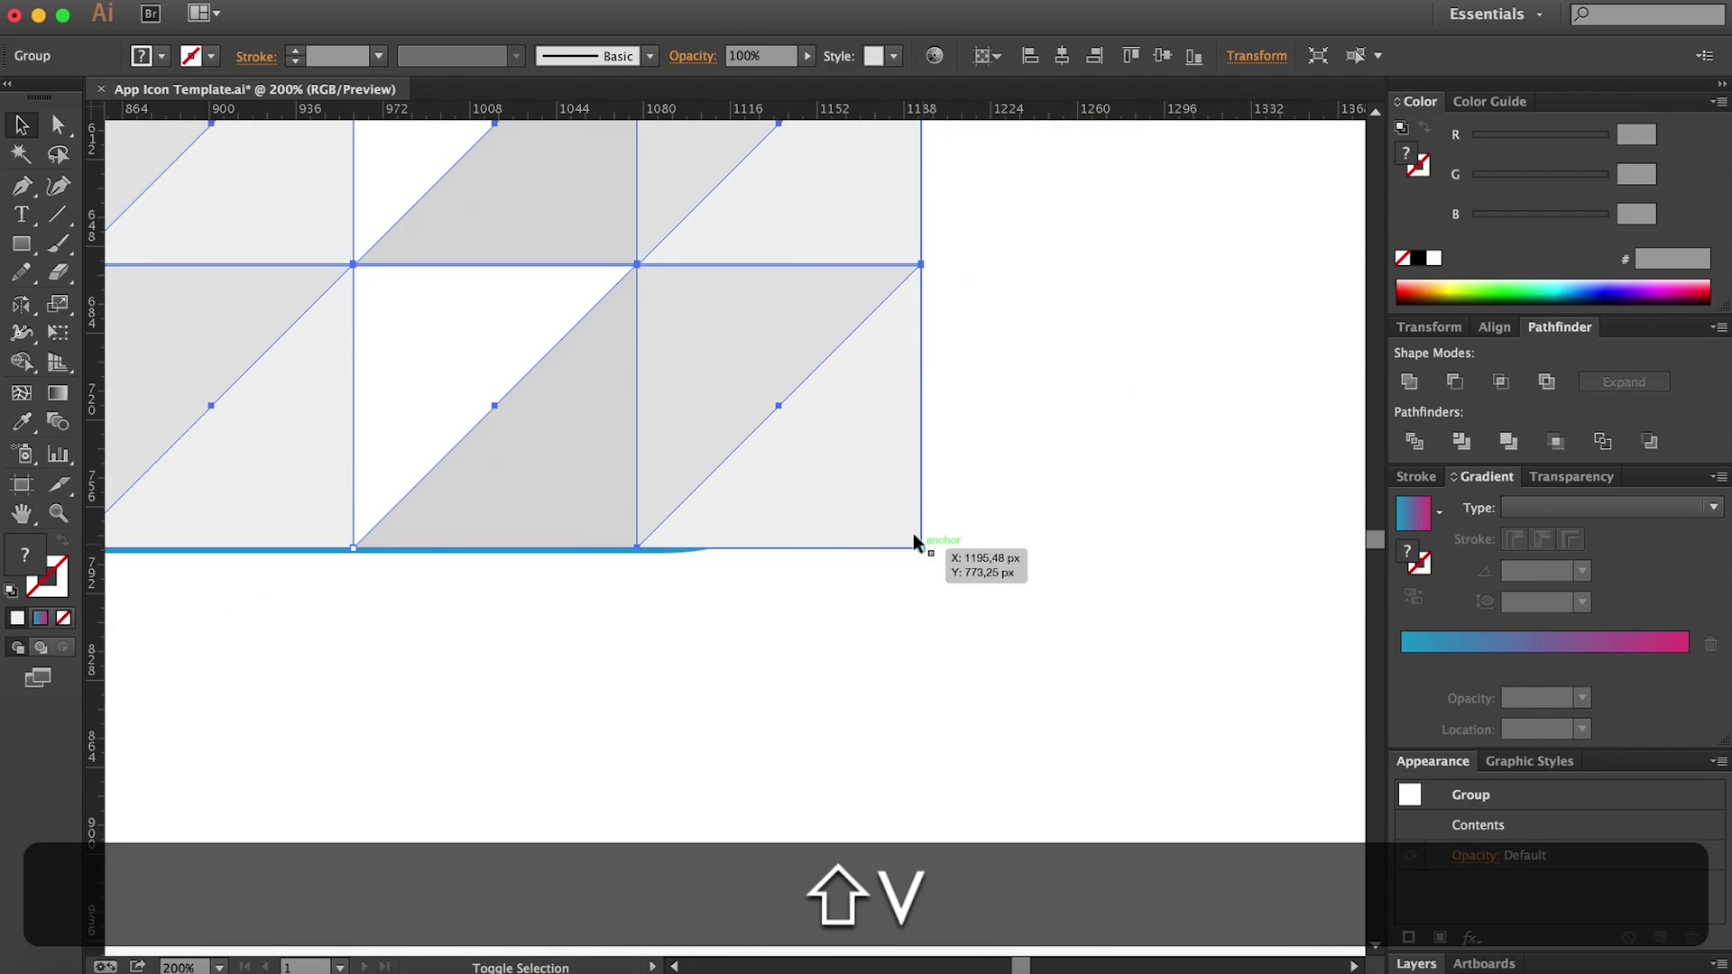
{"action": "left_click_drag", "start_coordinate": [922, 557], "coordinate": [917, 551]}
{"action": "left_click", "coordinate": [919, 551]}
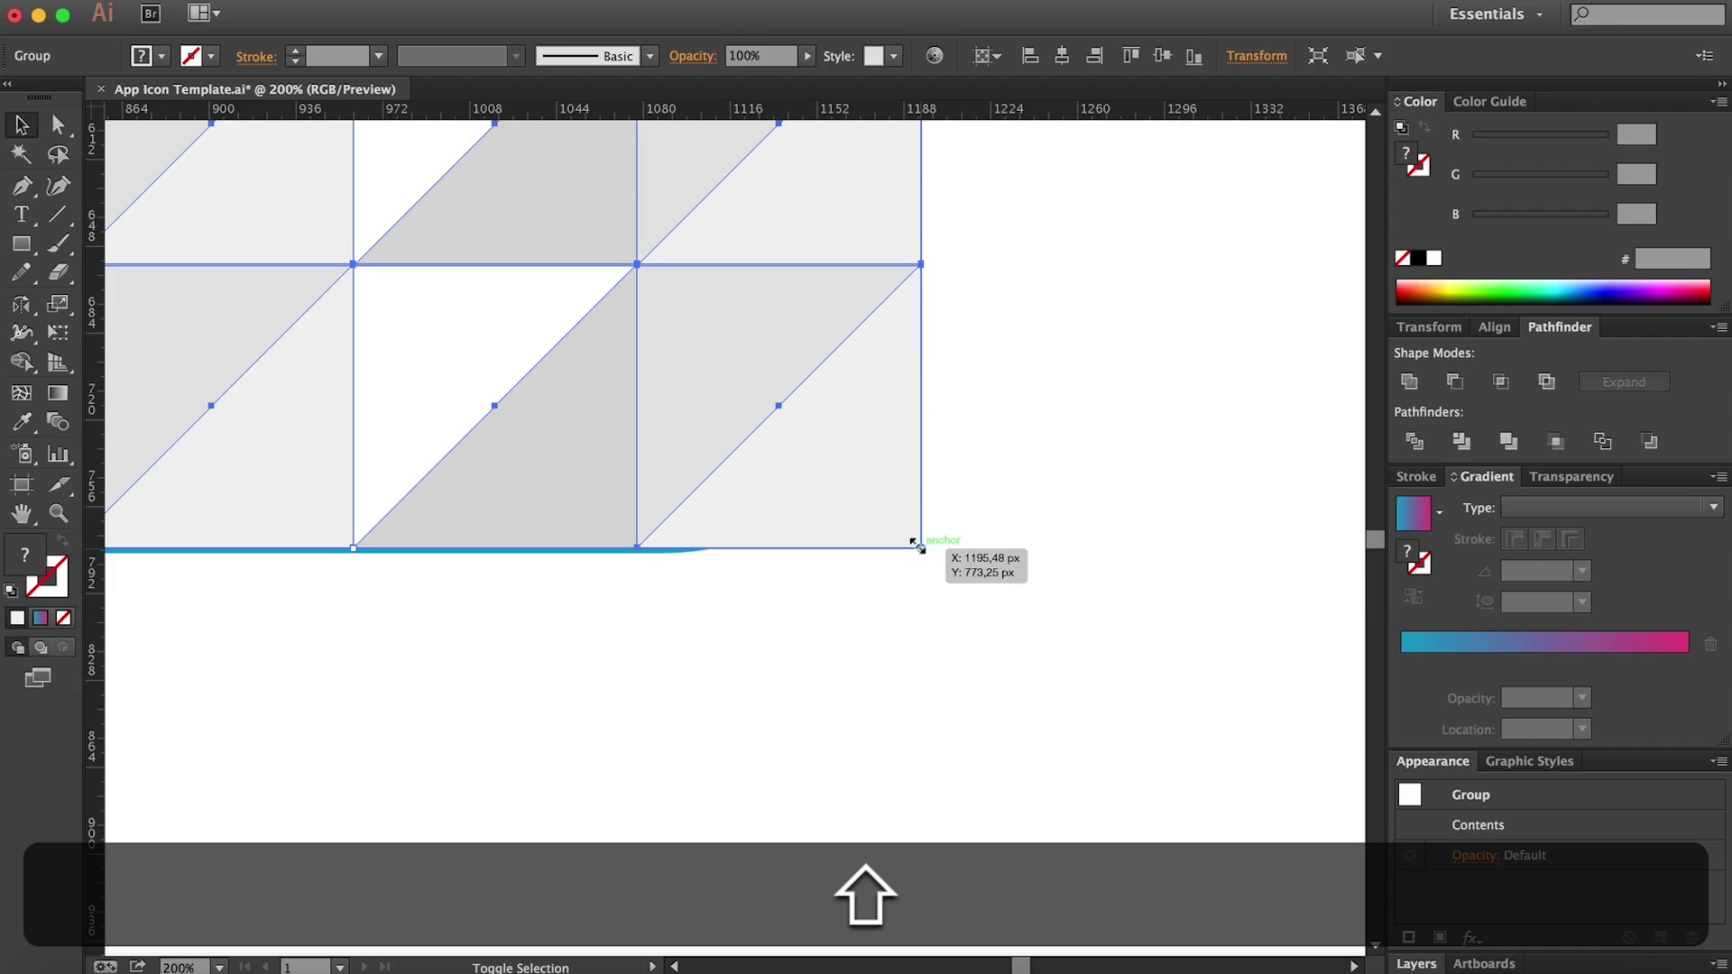
{"action": "left_click_drag", "start_coordinate": [920, 552], "coordinate": [927, 551]}
{"action": "left_click", "coordinate": [934, 581], "text": "shift"}
Step: Select the whole triangle pattern and switch the document to Outline view so the rounded square's path can be reached
{"action": "key", "text": "z"}
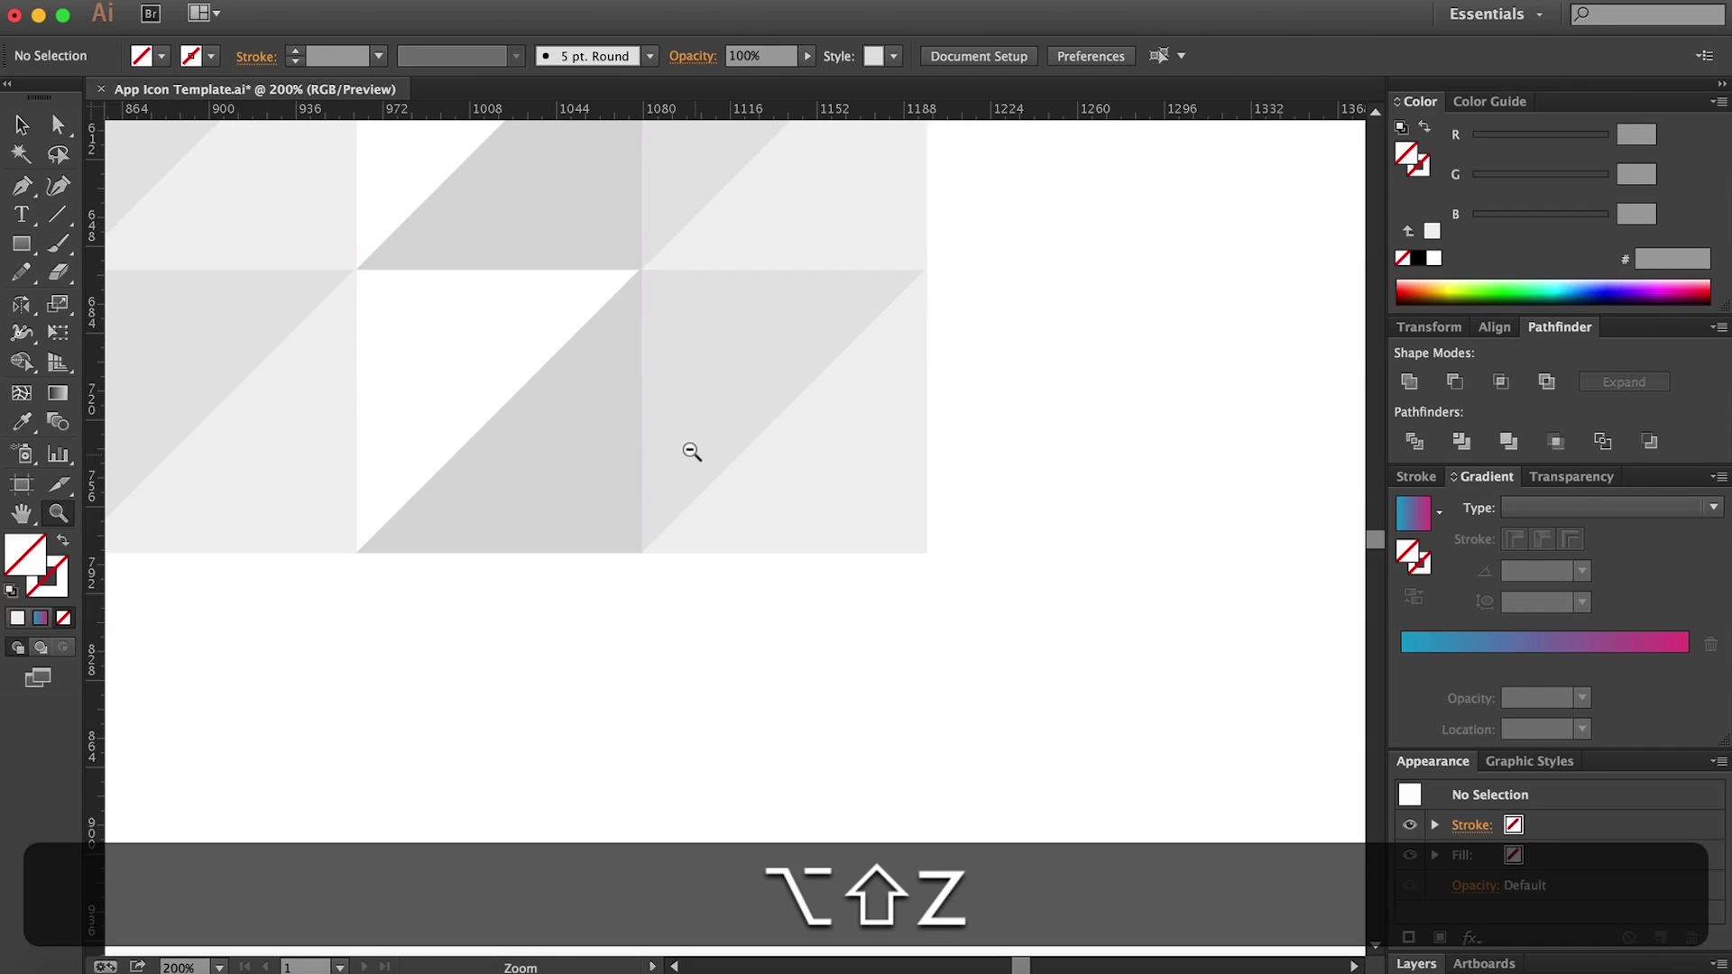
{"action": "left_click", "coordinate": [692, 452], "text": "alt"}
{"action": "left_click", "coordinate": [692, 452], "text": "alt"}
{"action": "key", "text": "v"}
{"action": "left_click", "coordinate": [677, 431]}
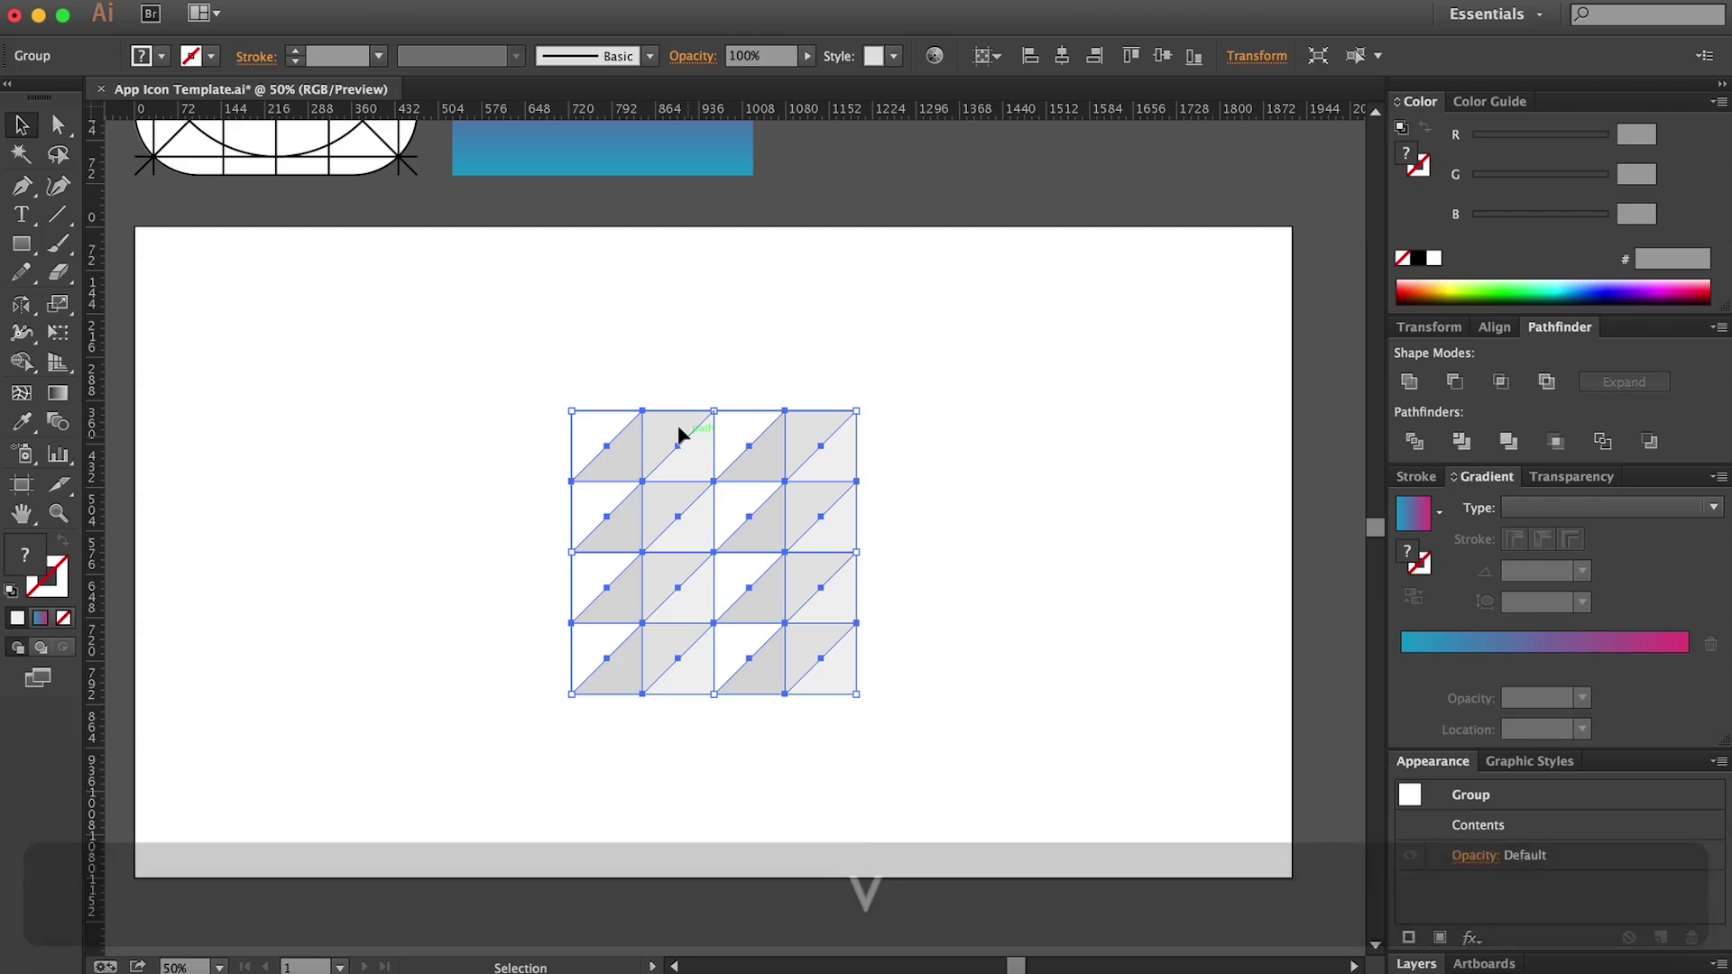
{"action": "key", "text": "super+y"}
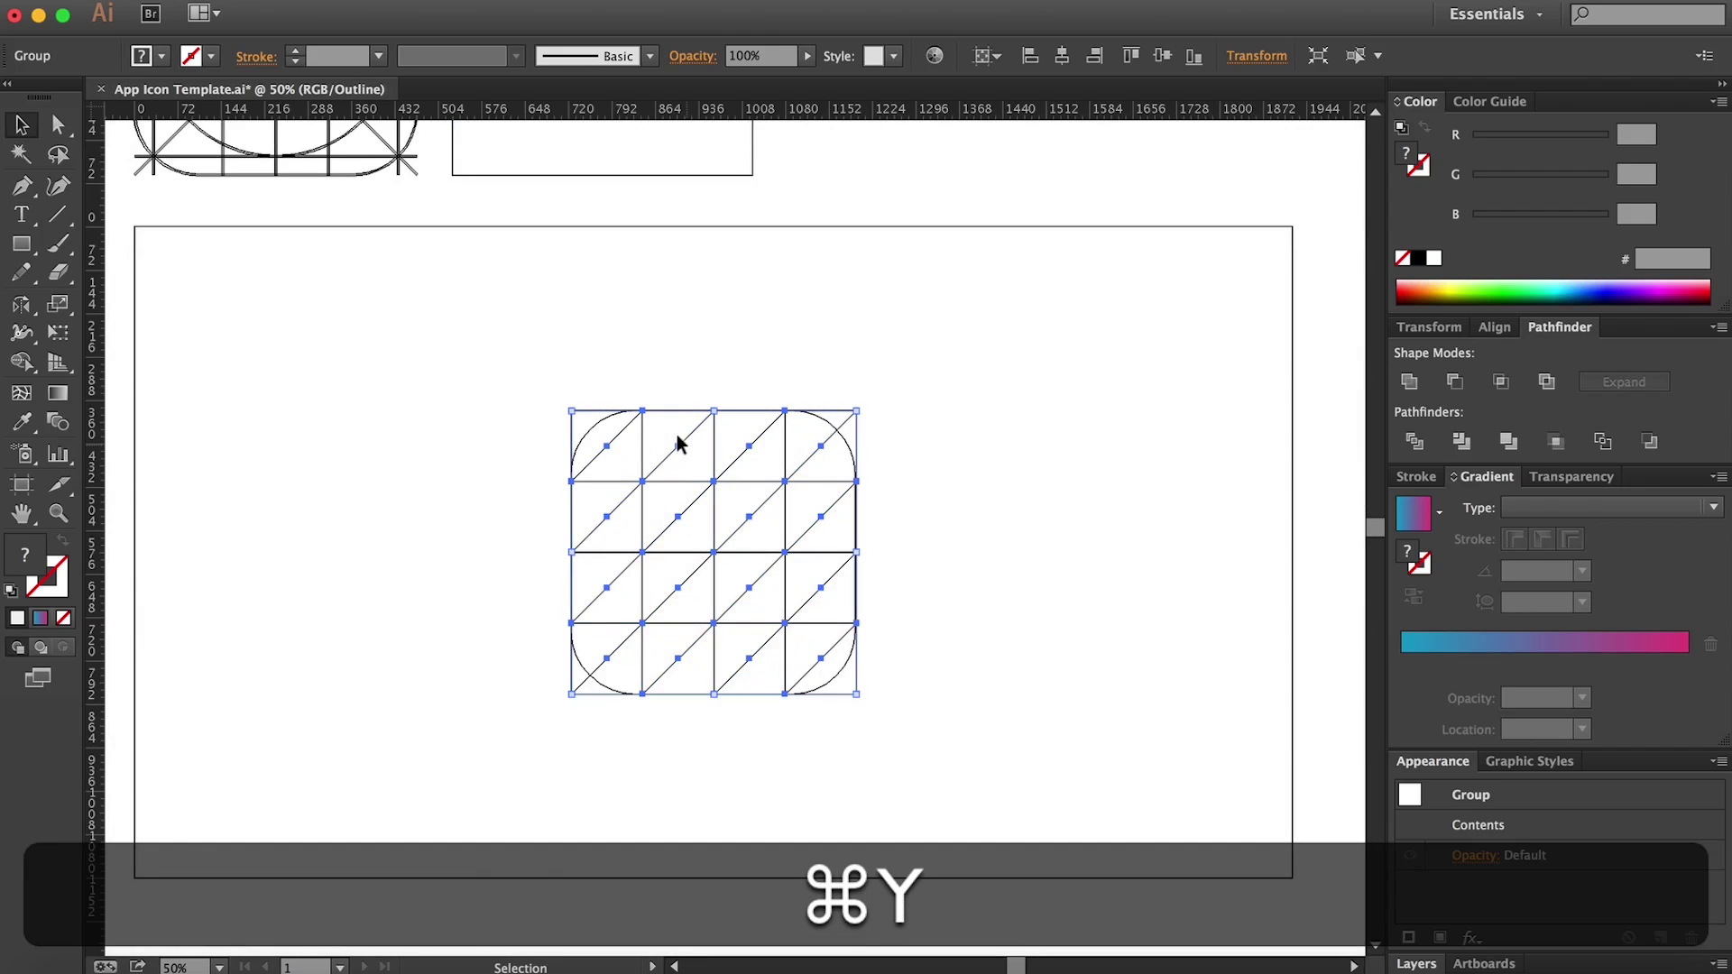
{"action": "key", "text": "z"}
{"action": "left_click", "coordinate": [721, 512]}
{"action": "key", "text": "h"}
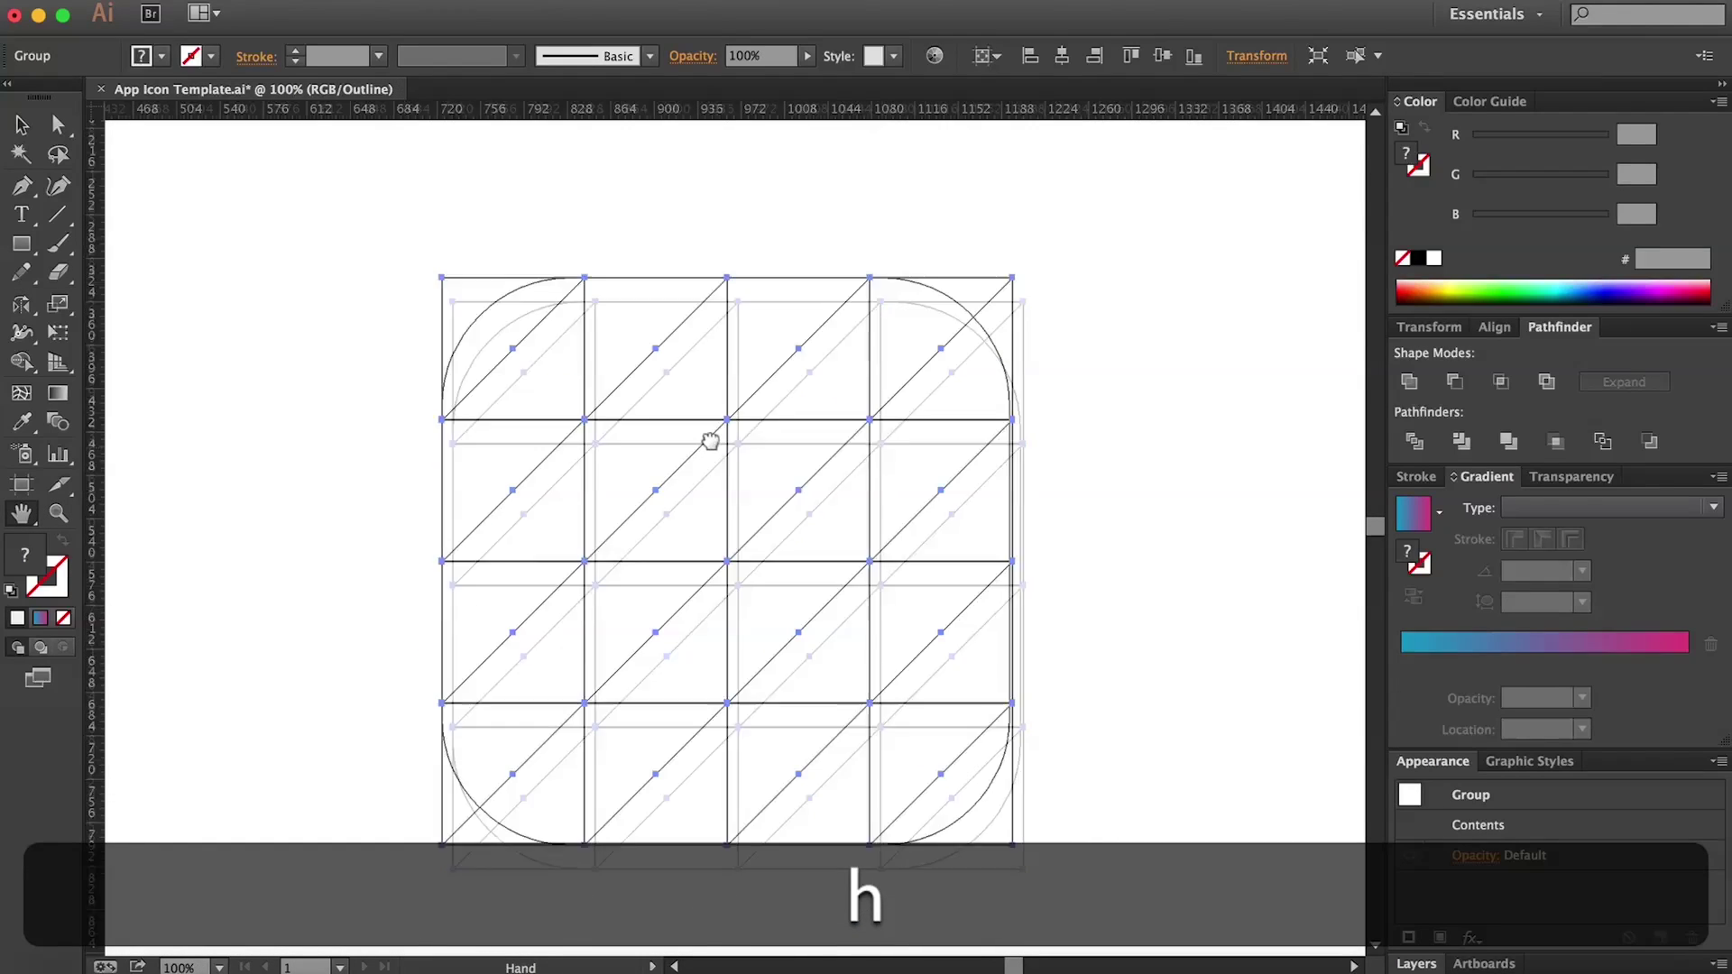
{"action": "key", "text": "v"}
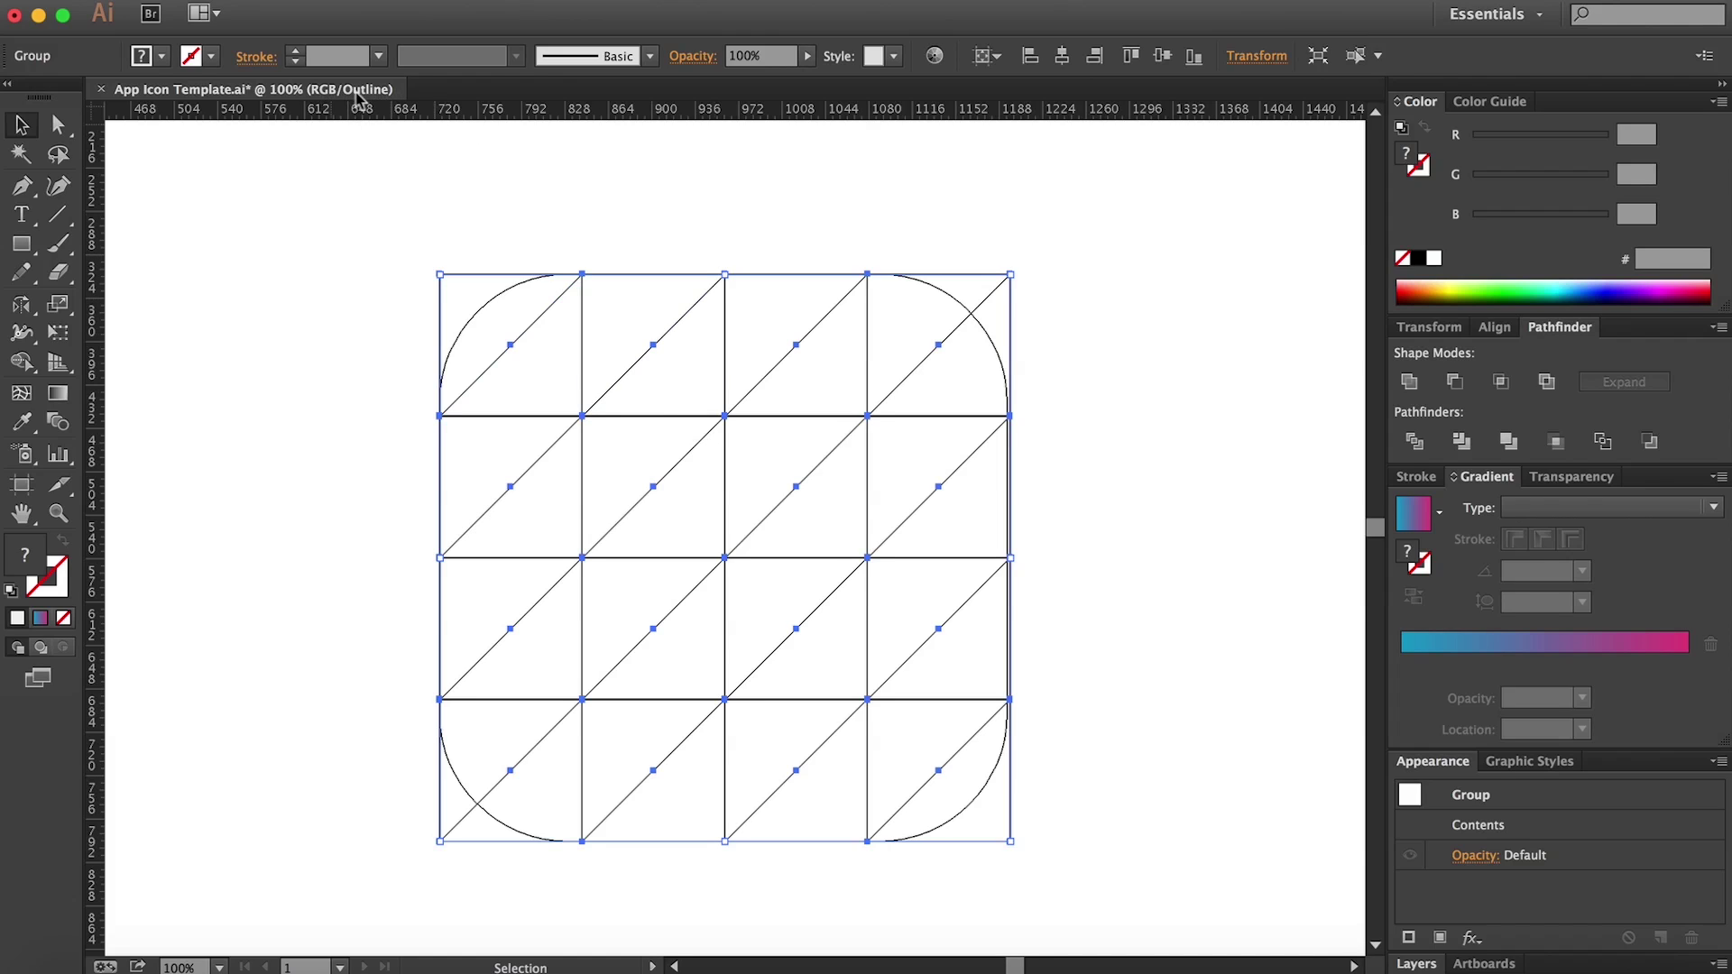
Step: Add the rounded square to the selection as the key object and align the triangle pattern to its horizontal centre
{"action": "key", "text": "shift"}
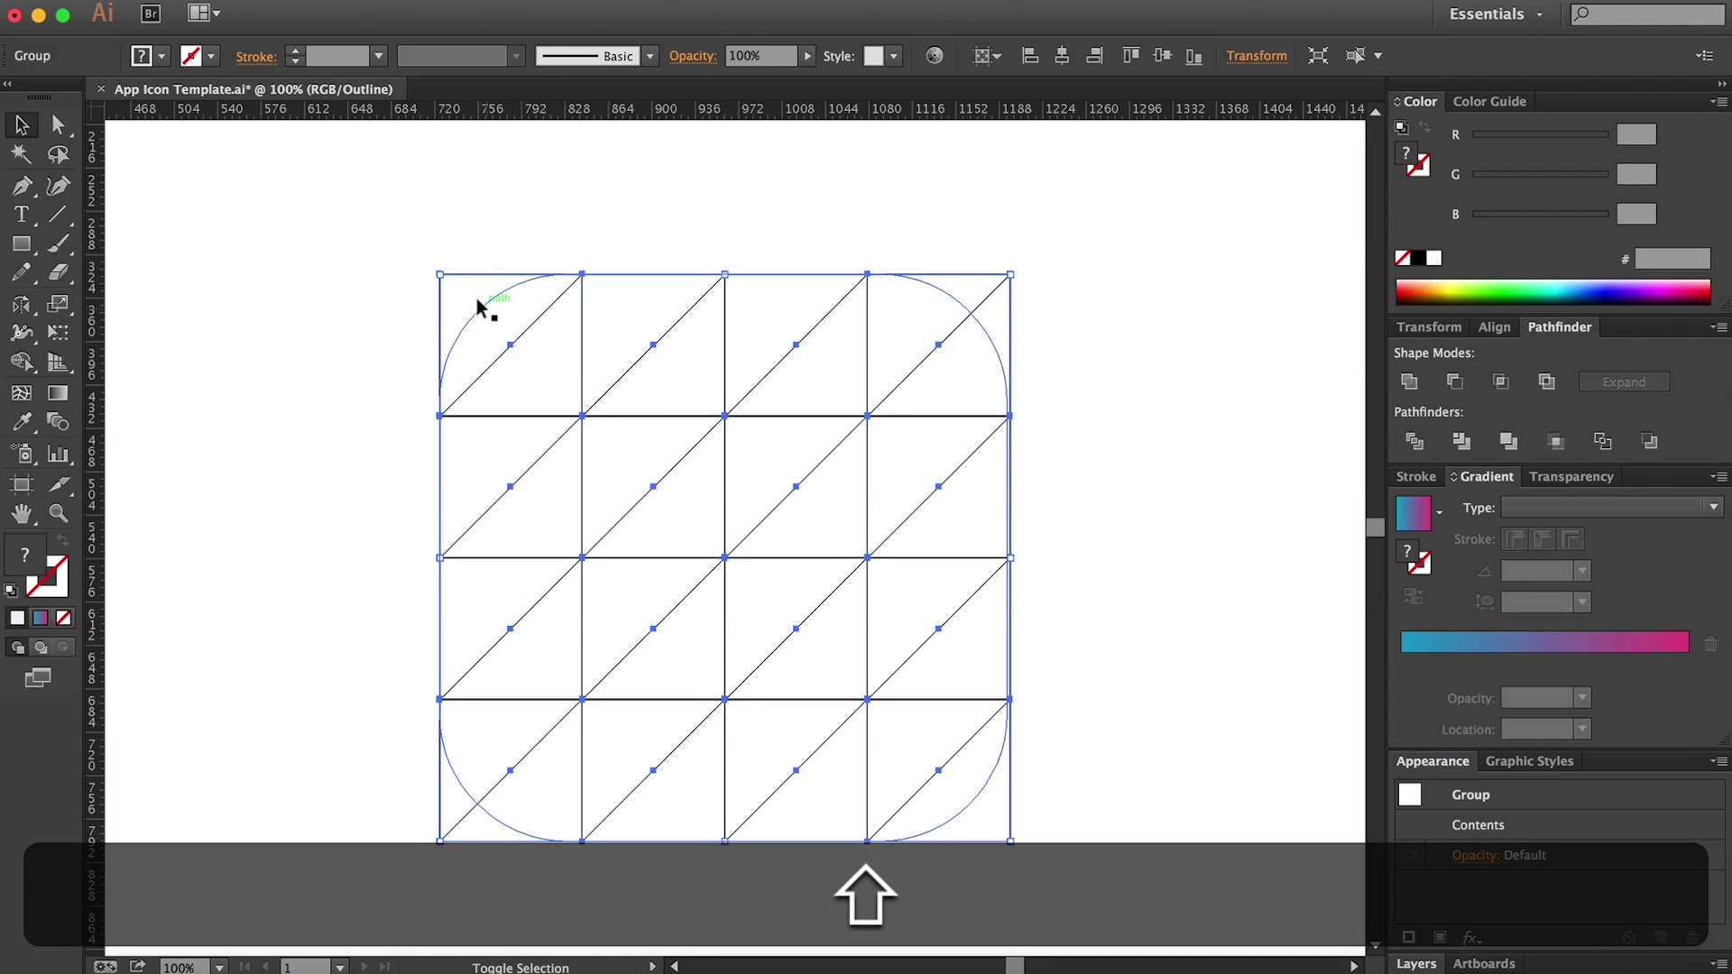
{"action": "left_click", "coordinate": [476, 298], "text": "shift"}
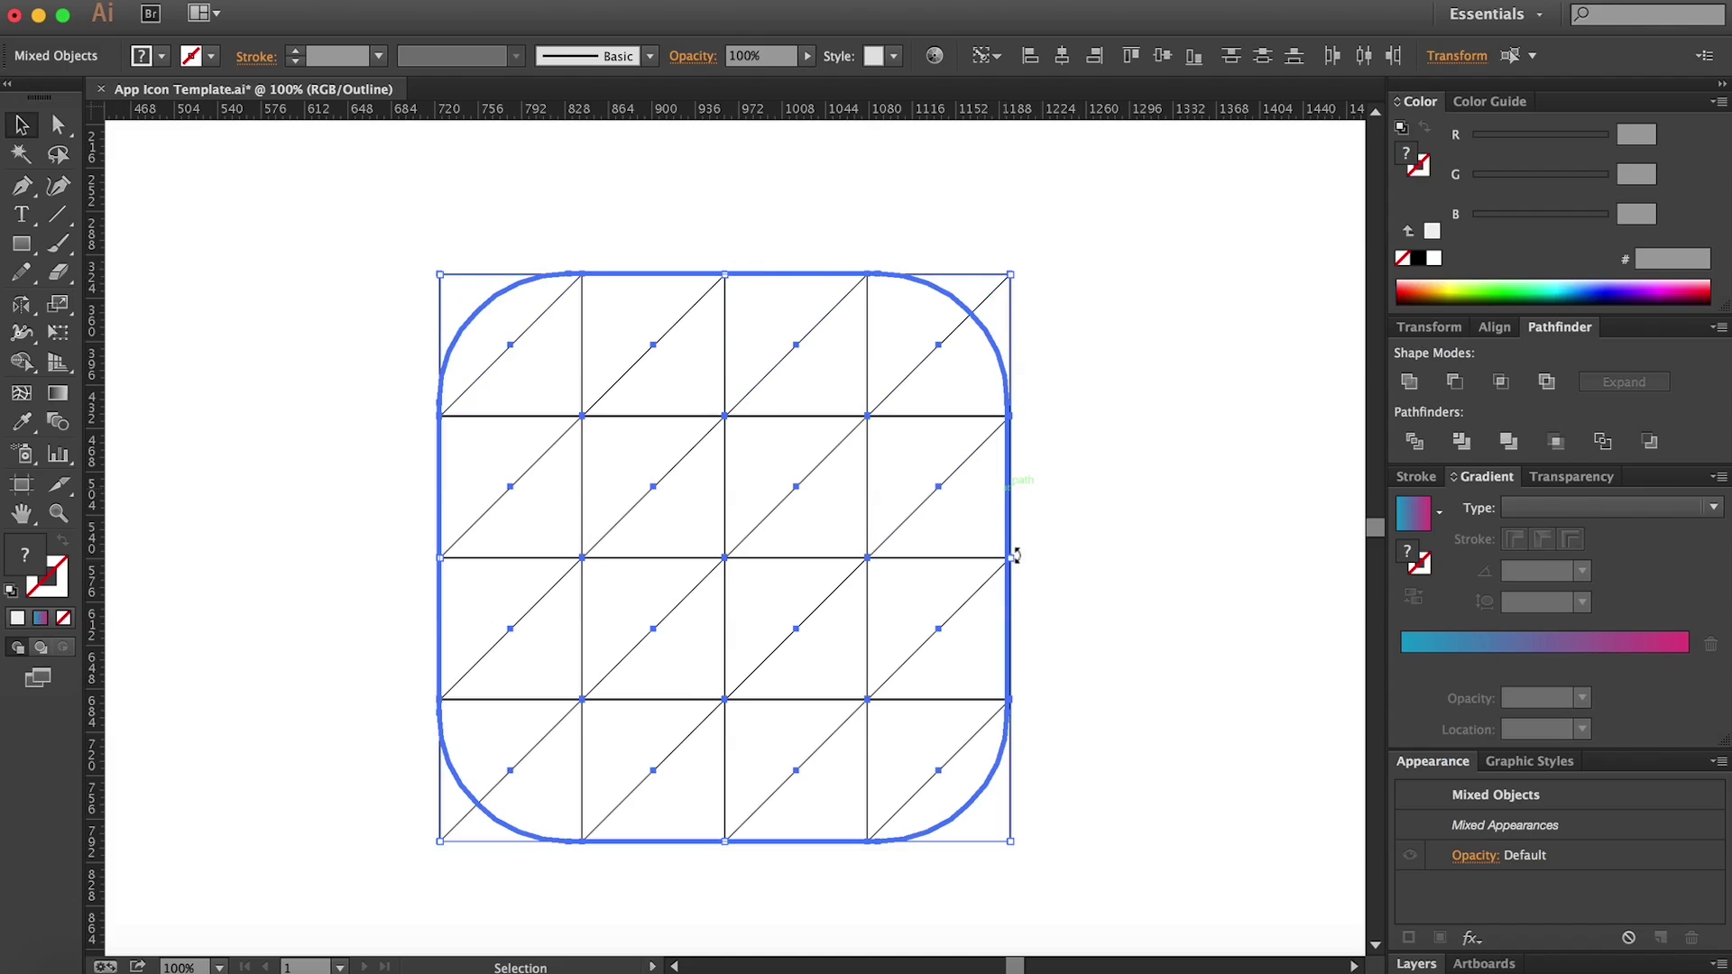
{"action": "left_click", "coordinate": [1061, 56]}
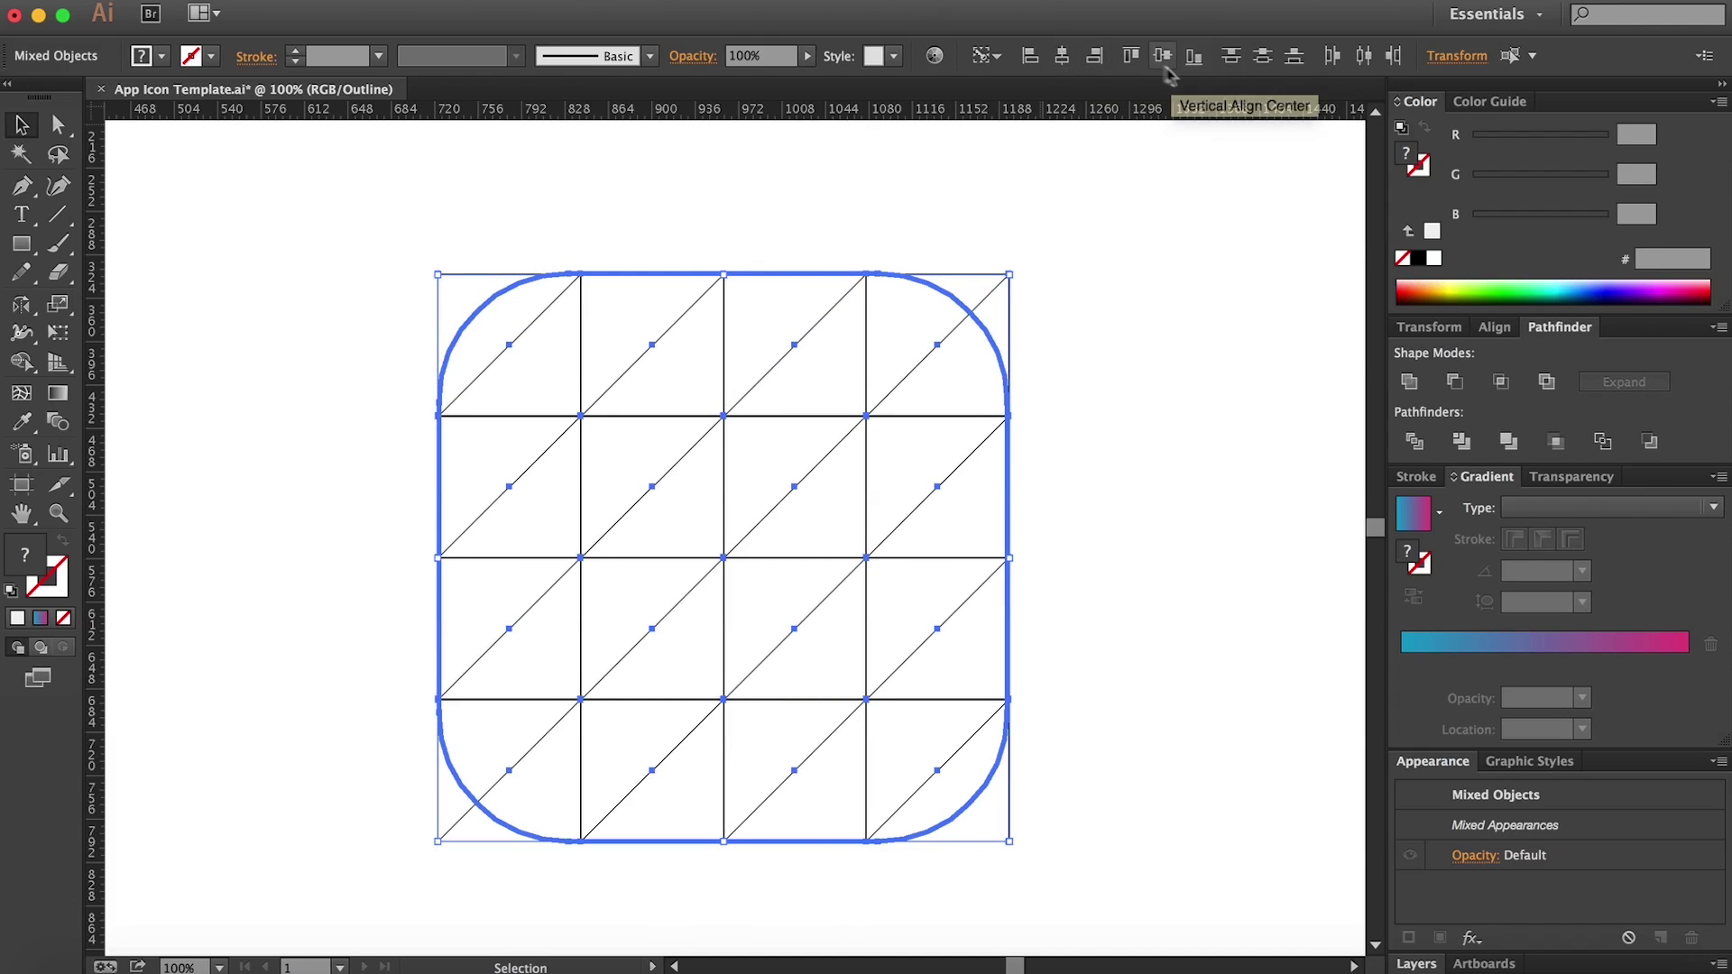
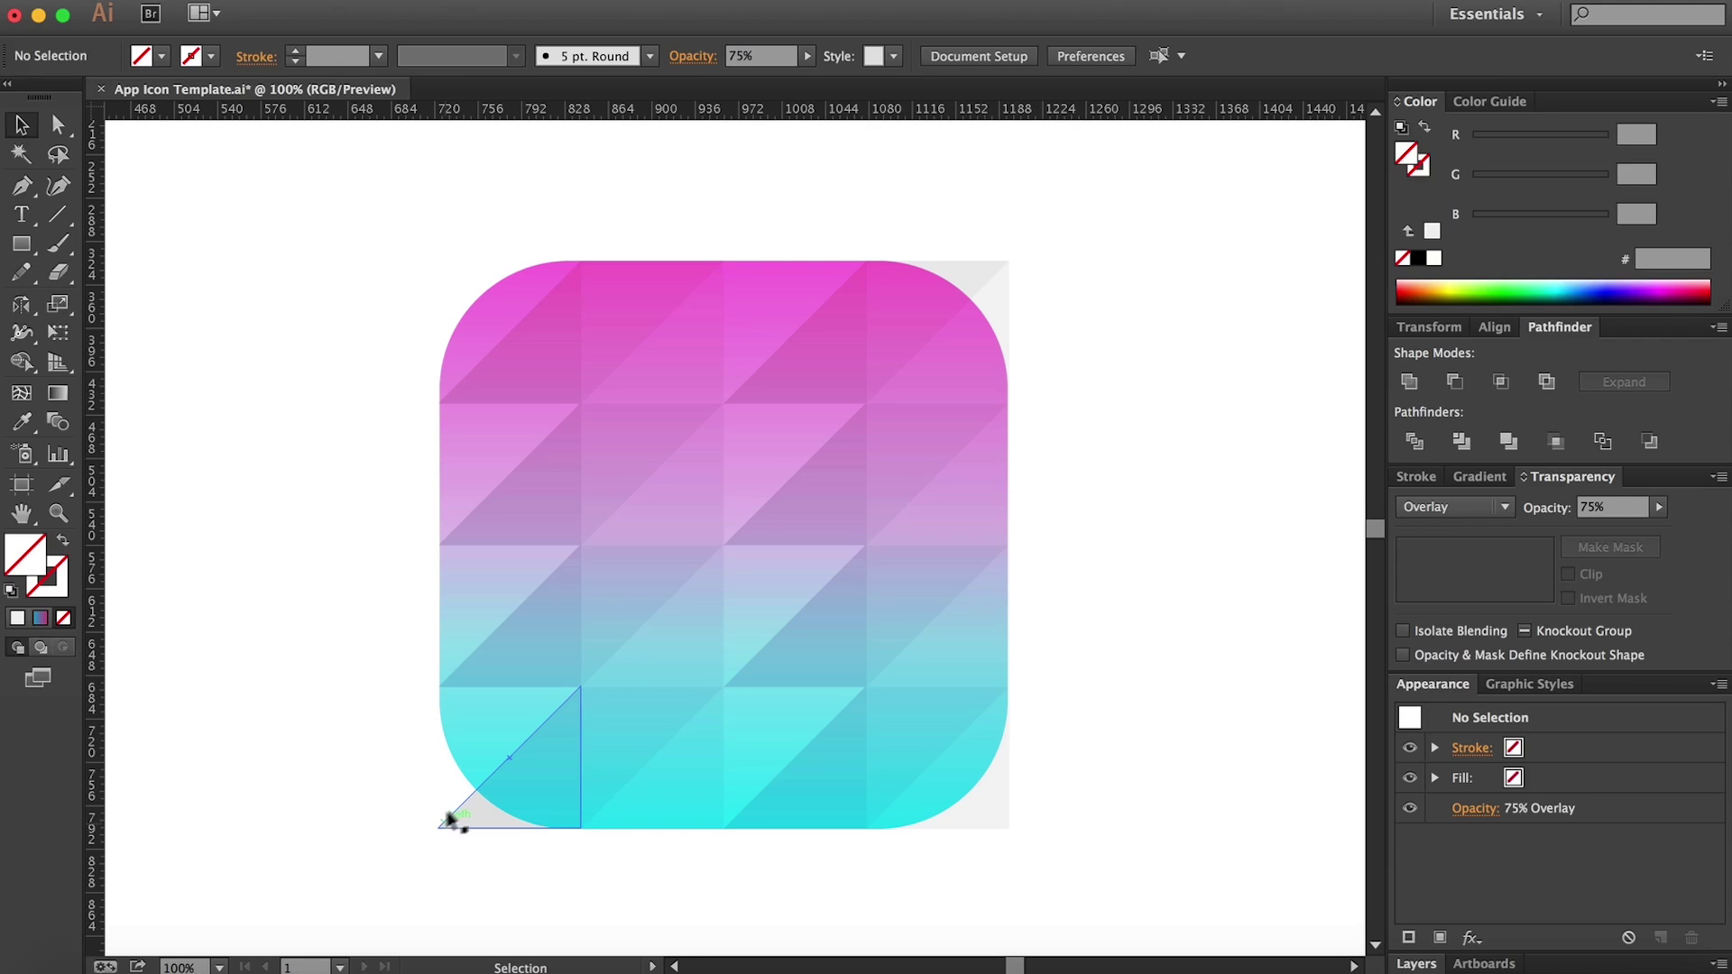
Step: Move the triangle pattern aside to expose the gradient-filled rounded square and copy that square
{"action": "key", "text": "h"}
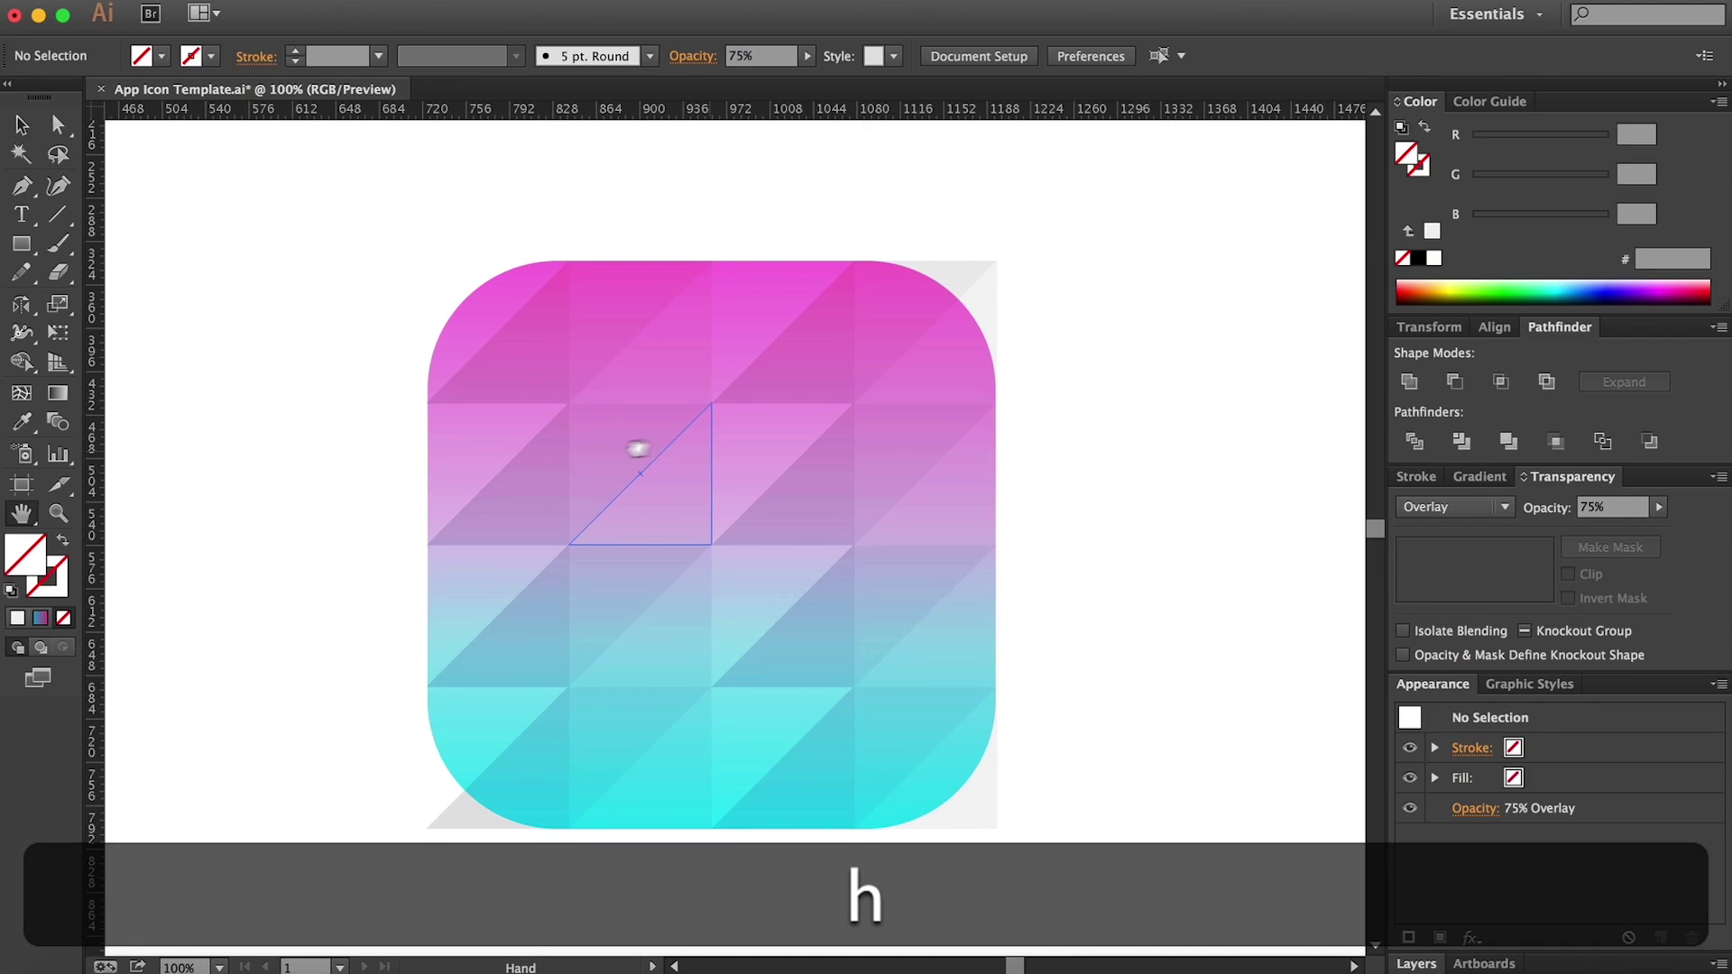
{"action": "left_click_drag", "start_coordinate": [638, 444], "coordinate": [507, 450]}
{"action": "key", "text": "v"}
{"action": "left_click", "coordinate": [424, 342]}
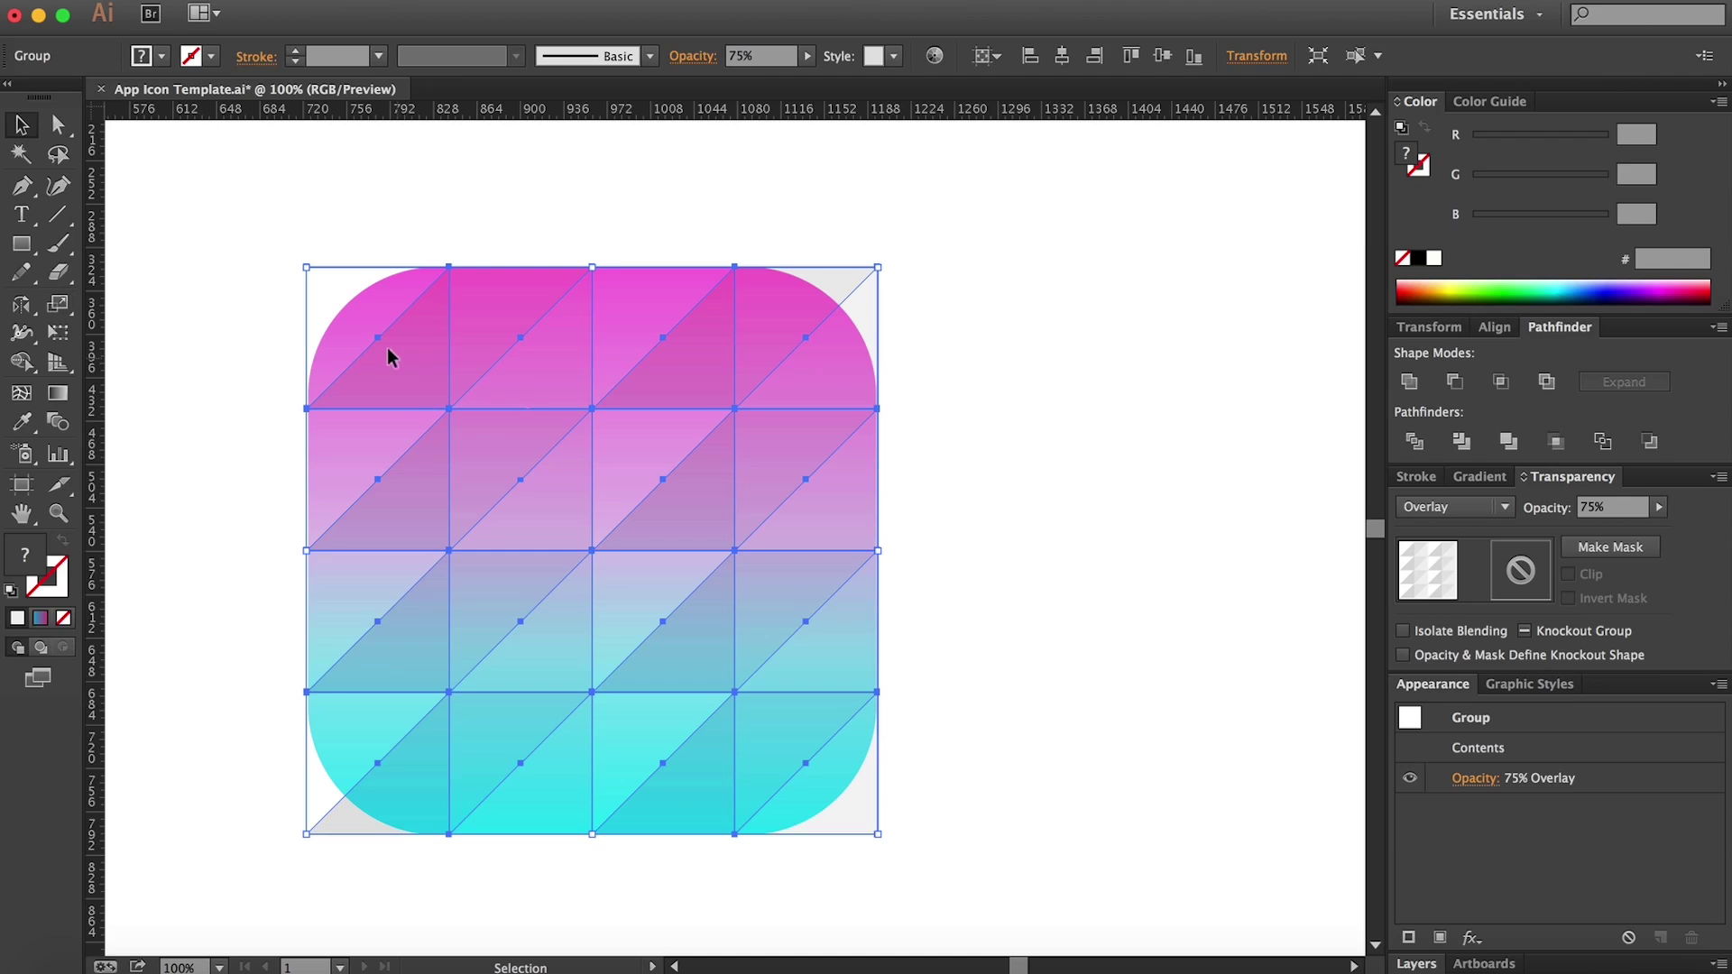
{"action": "left_click_drag", "start_coordinate": [387, 348], "coordinate": [887, 365]}
{"action": "left_click", "coordinate": [601, 457]}
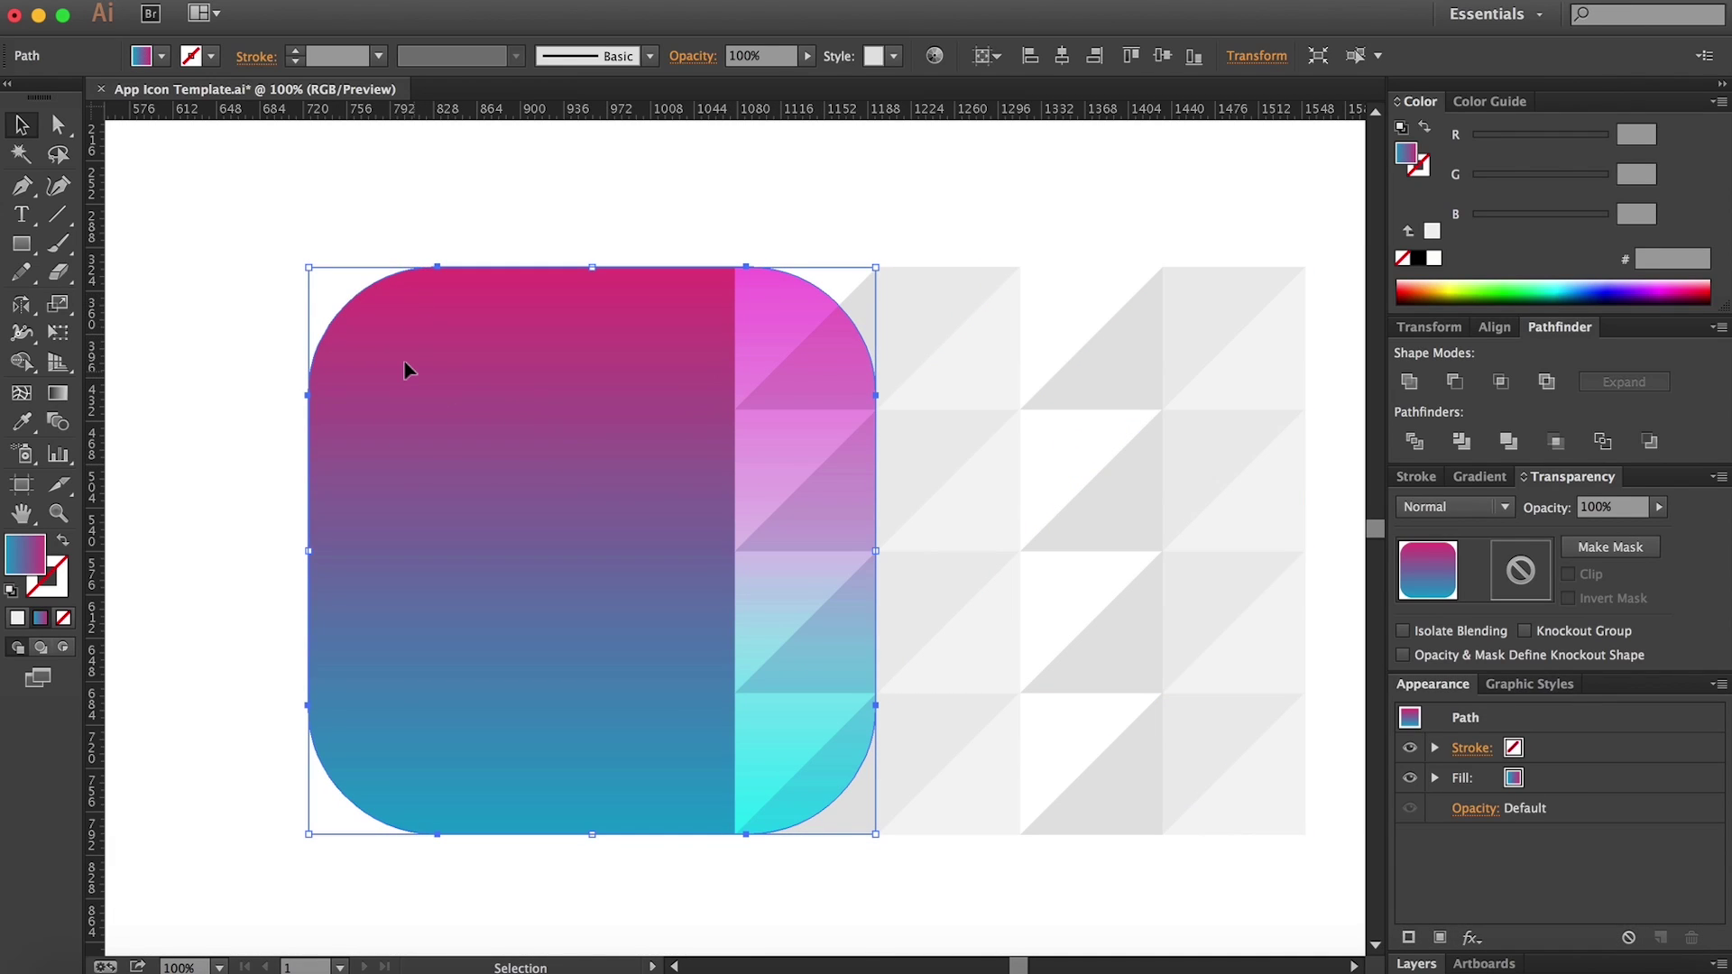
{"action": "key", "text": "super+c"}
Step: Move the triangle pattern back so it covers the rounded square exactly, and deselect it
{"action": "key", "text": "super+z"}
{"action": "key", "text": "alt+z"}
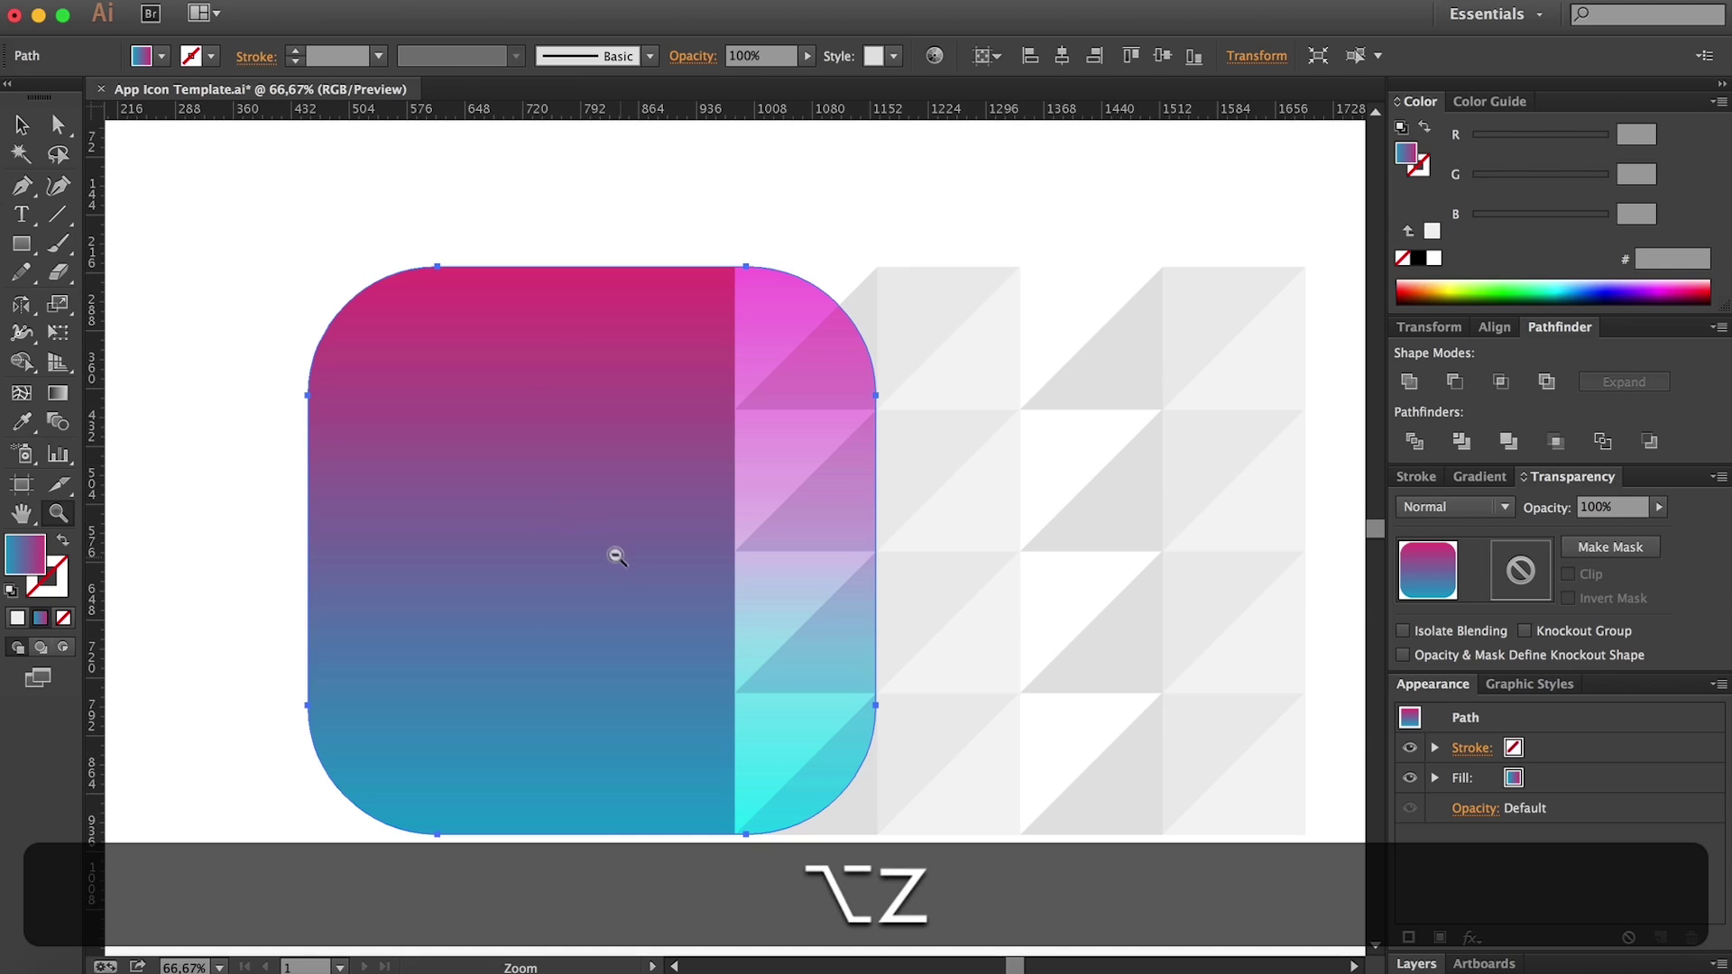
{"action": "left_click", "coordinate": [611, 553], "text": "alt"}
{"action": "key", "text": "alt+h"}
{"action": "left_click_drag", "start_coordinate": [696, 587], "coordinate": [637, 587]}
{"action": "key", "text": "v"}
{"action": "left_click_drag", "start_coordinate": [938, 408], "coordinate": [649, 416]}
{"action": "left_click", "coordinate": [910, 504]}
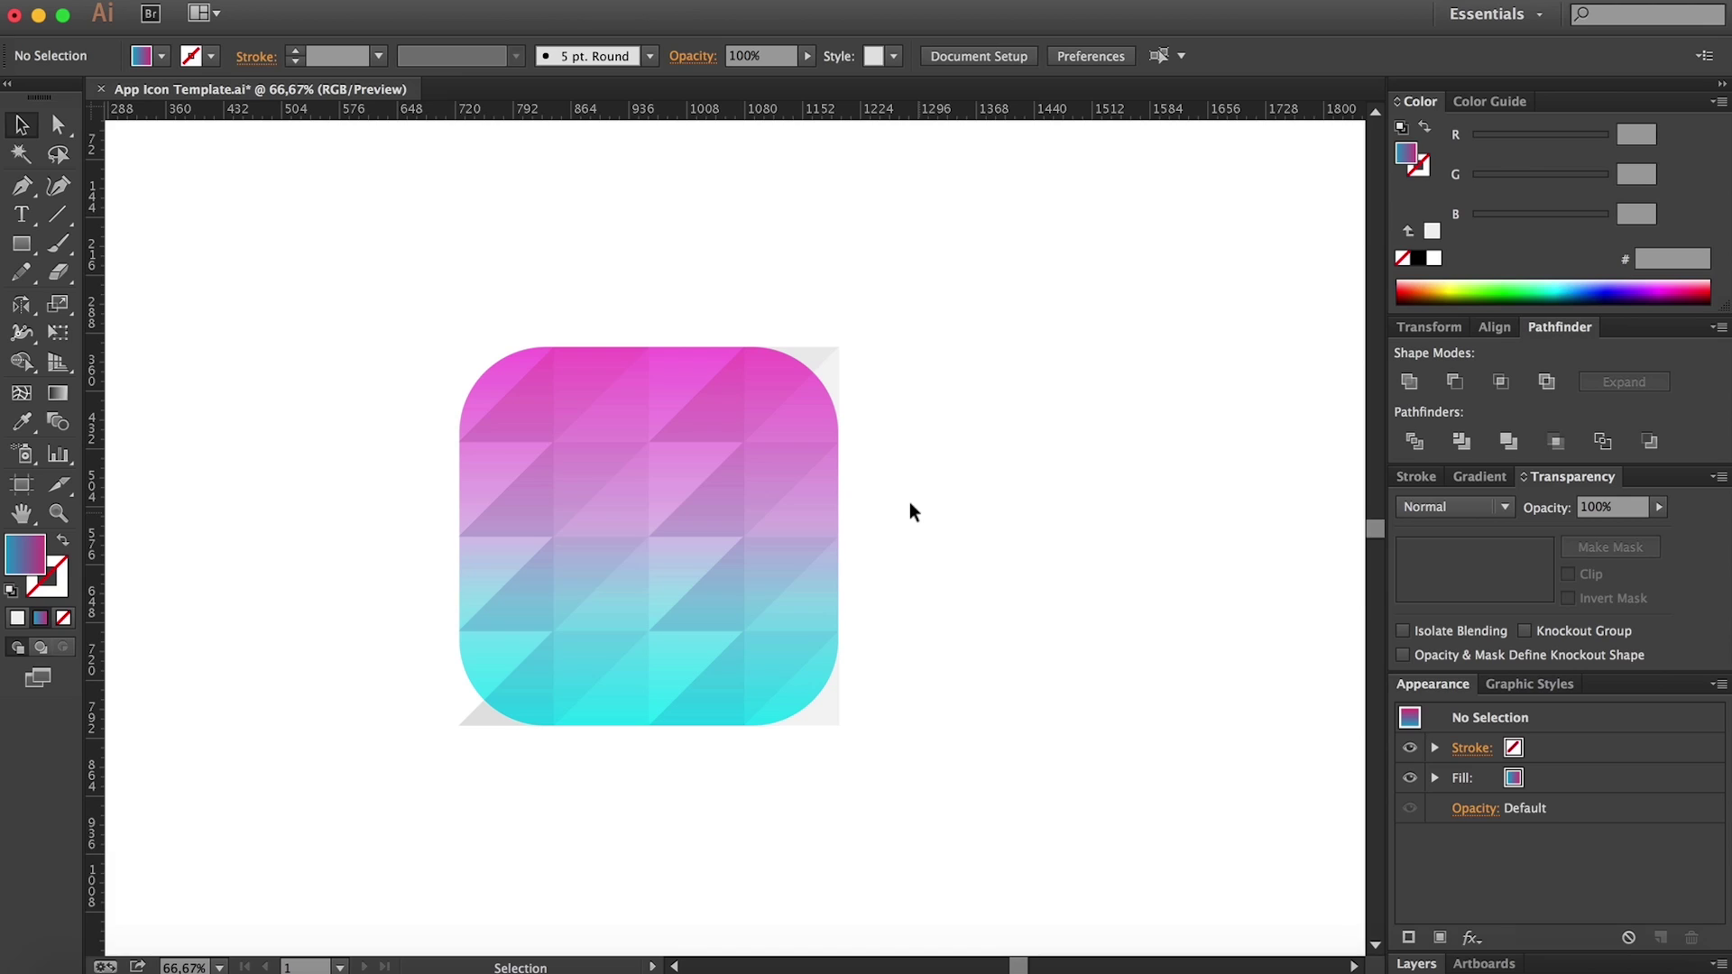
Step: Make an opacity mask on the triangle pattern group, undoing the stray copy of the square pasted outside the mask
{"action": "left_click", "coordinate": [767, 451]}
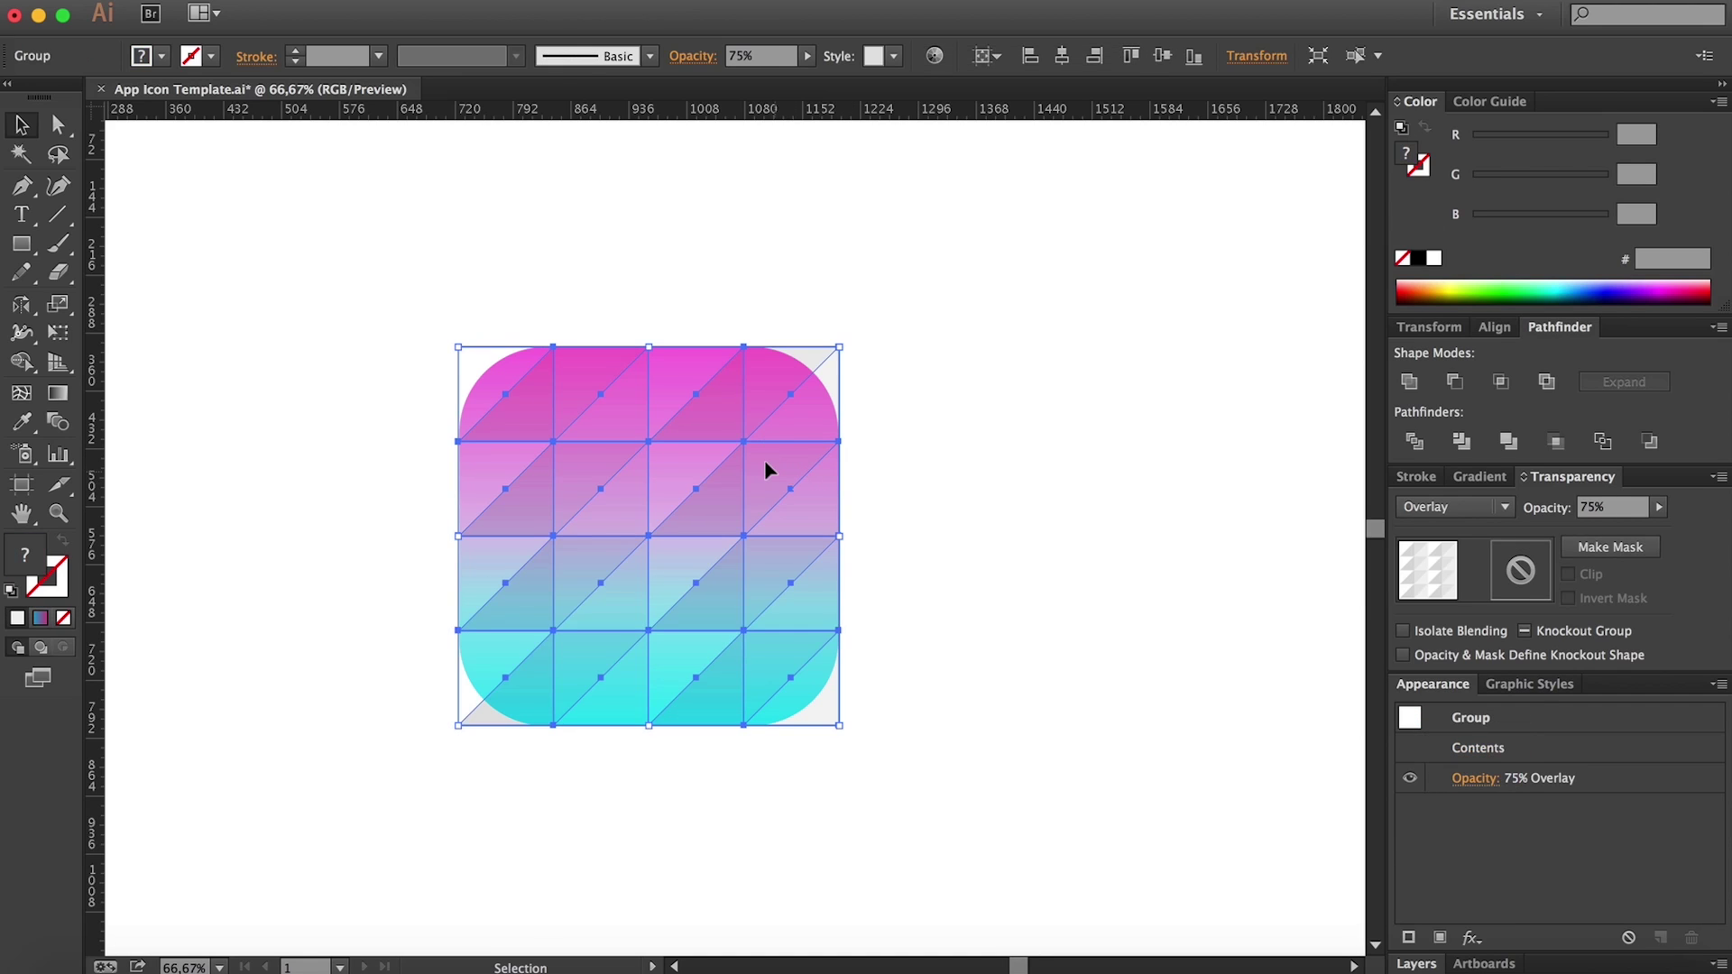
{"action": "left_click", "coordinate": [1631, 549]}
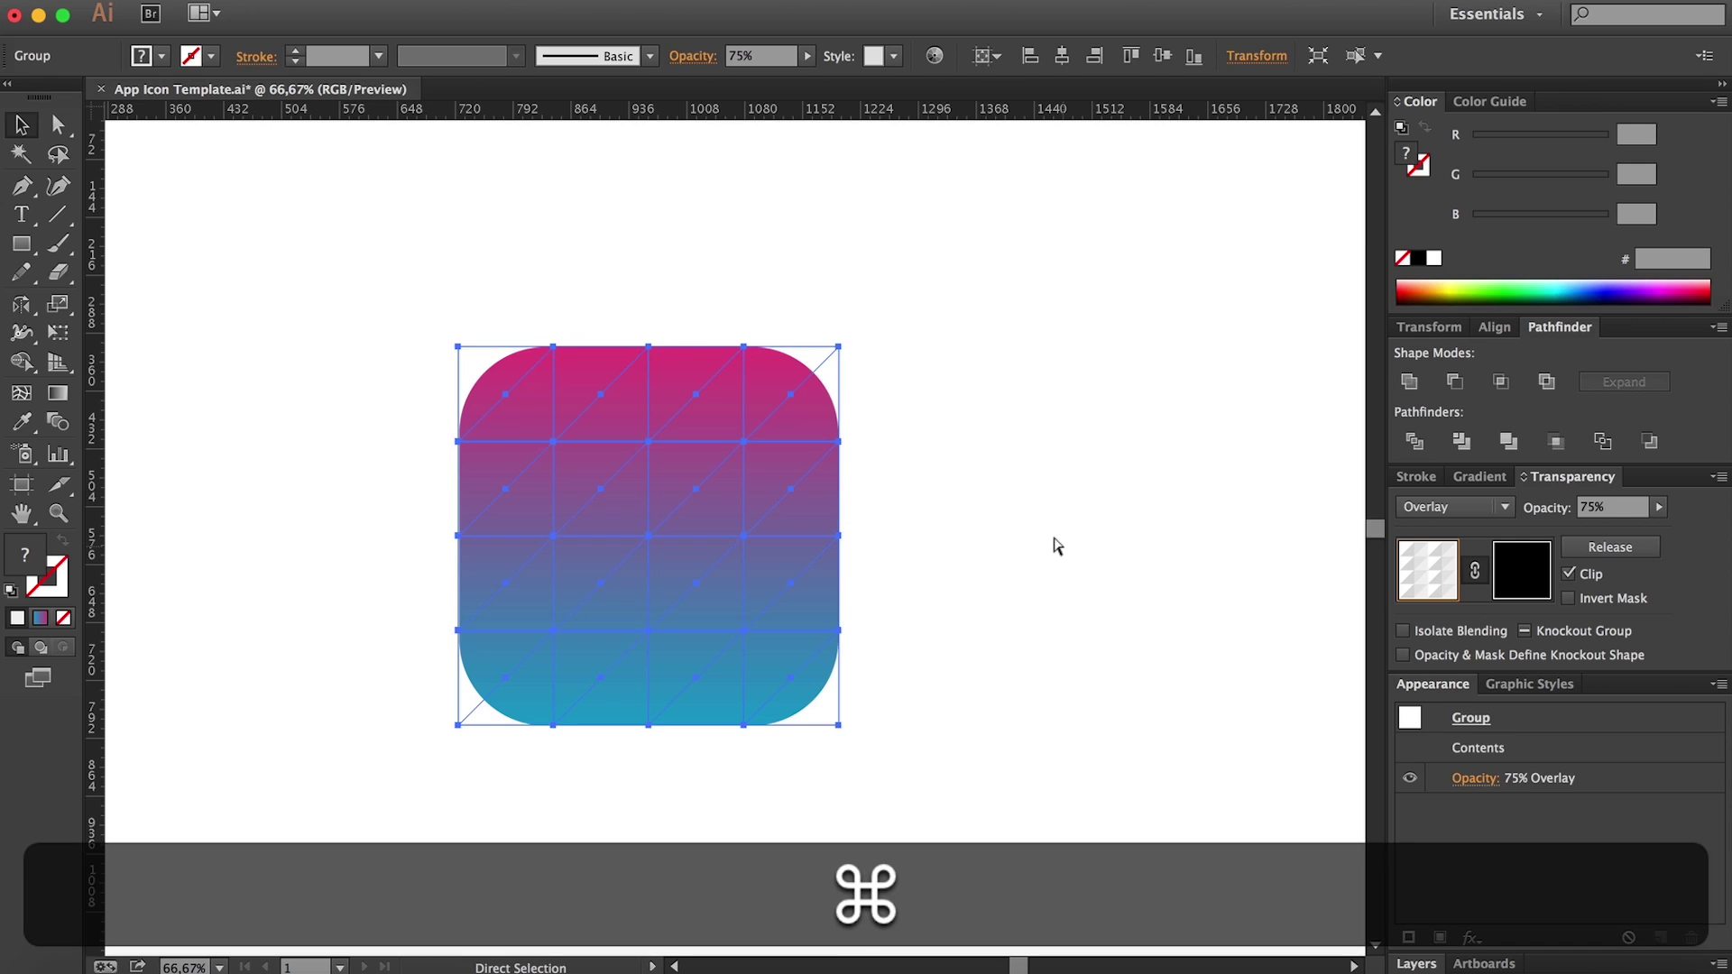
{"action": "key", "text": "super+f"}
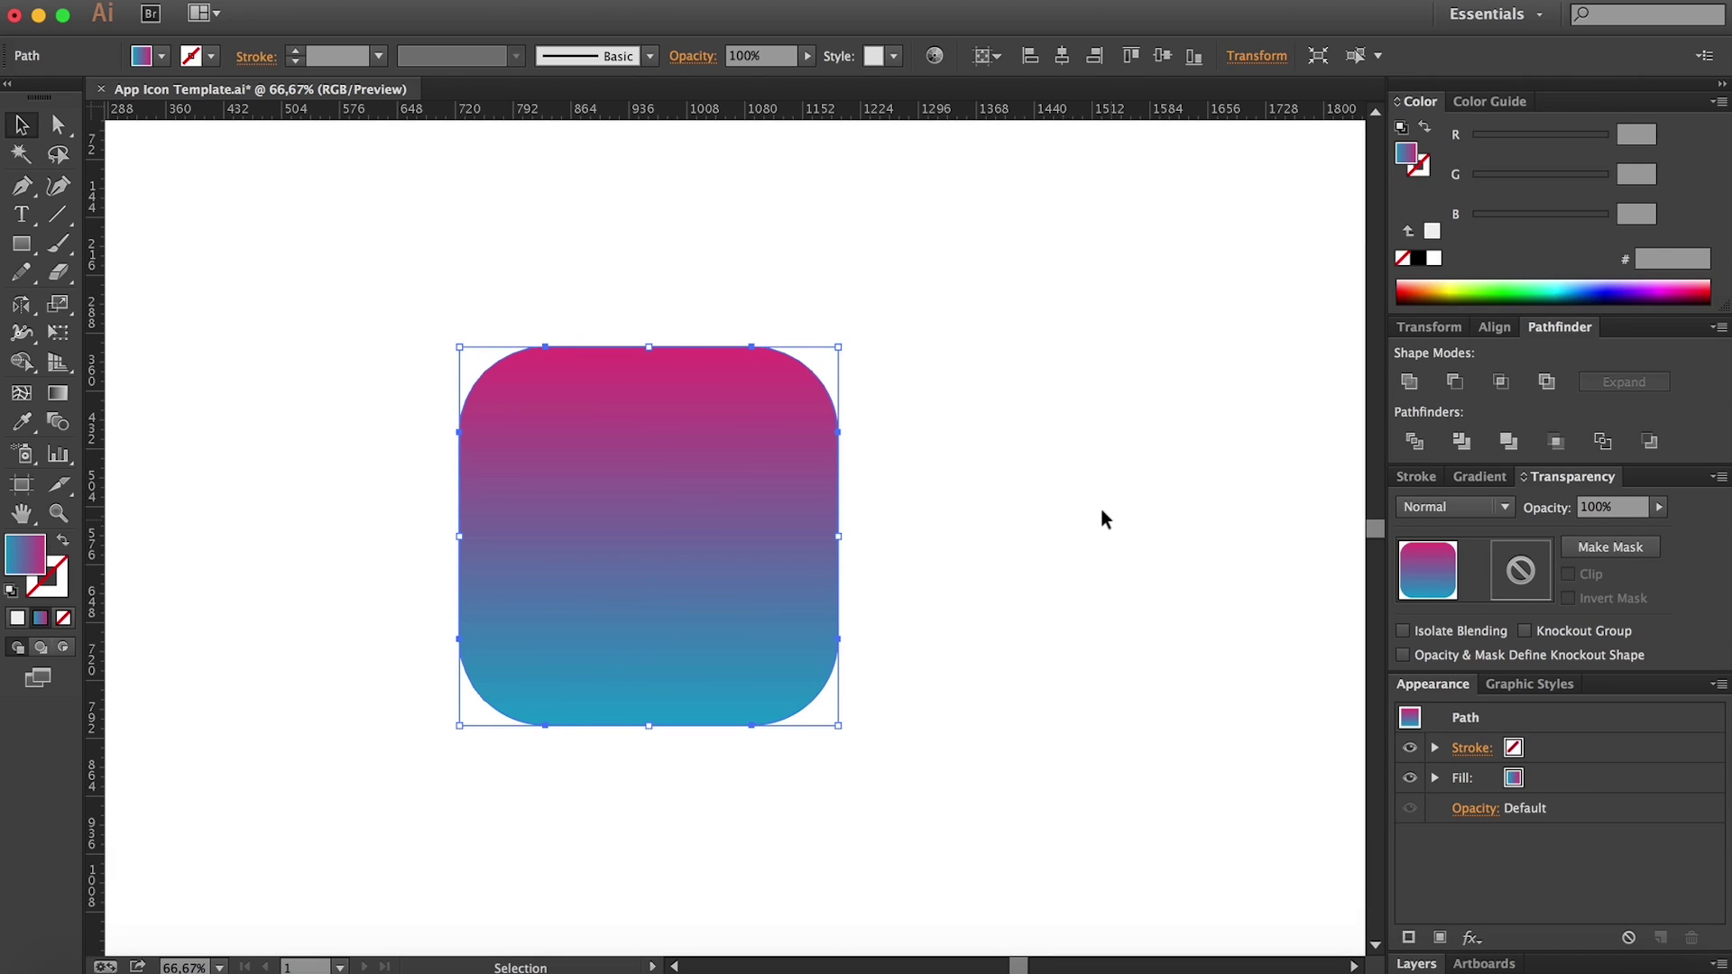
{"action": "key", "text": "super+z"}
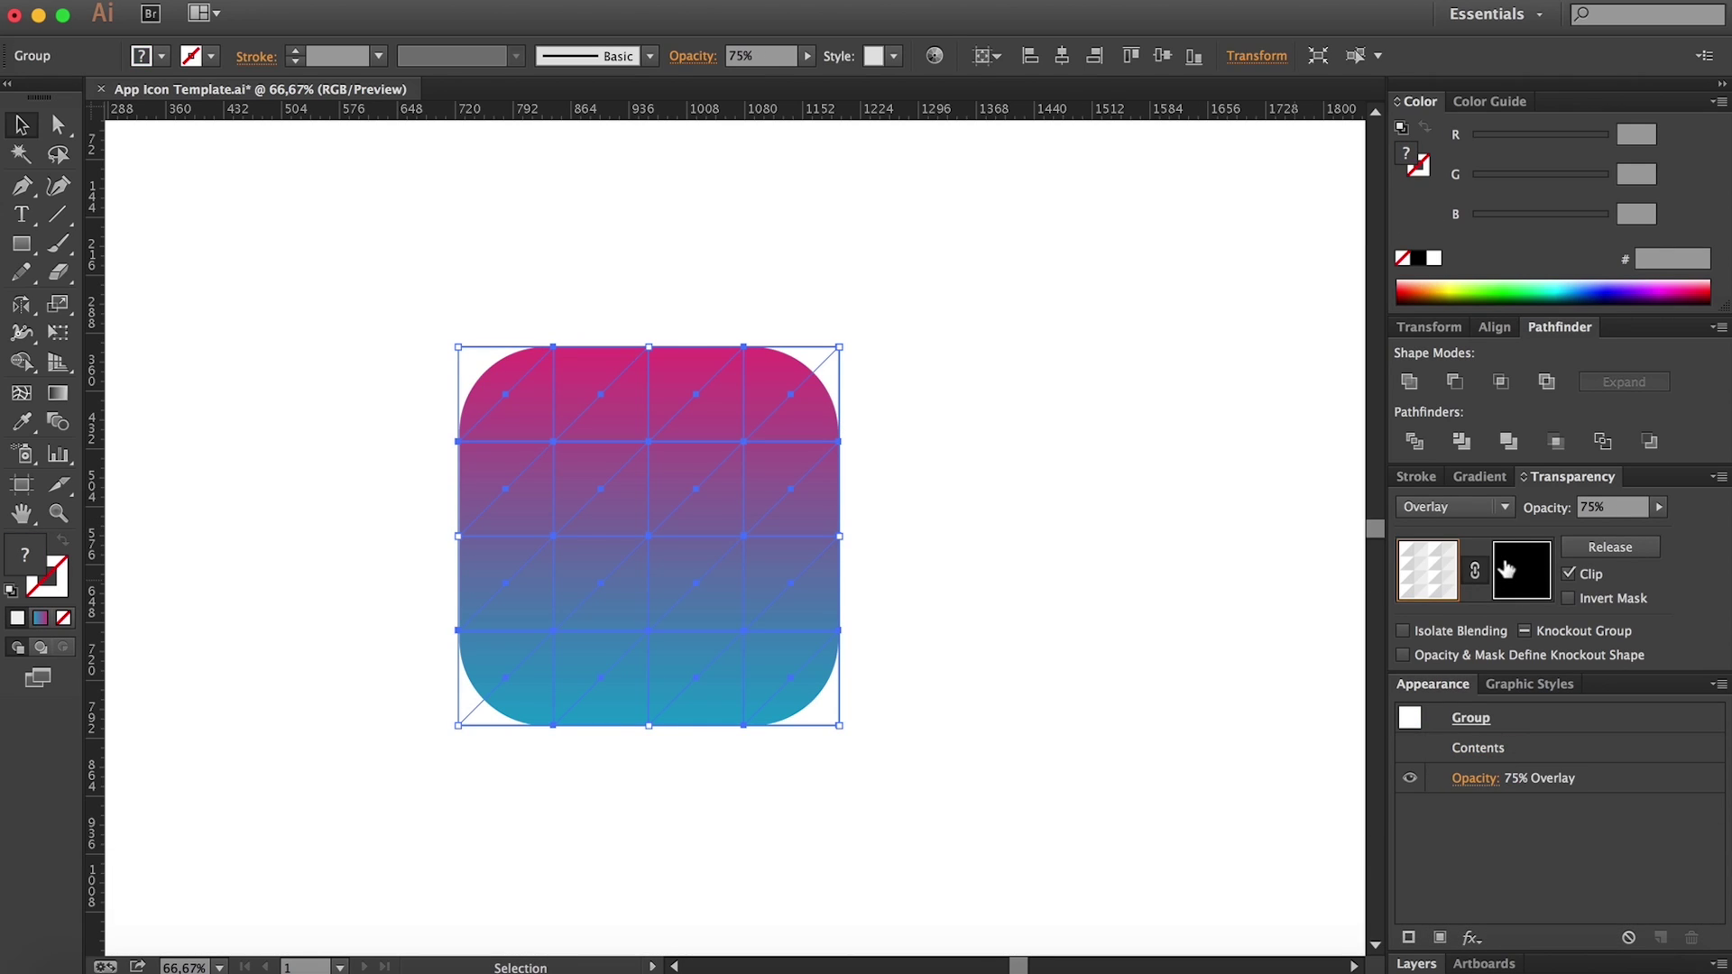
Step: Paste the copied rounded square in front inside the pattern's opacity mask and fill it with black (000000)
{"action": "left_click", "coordinate": [1515, 565]}
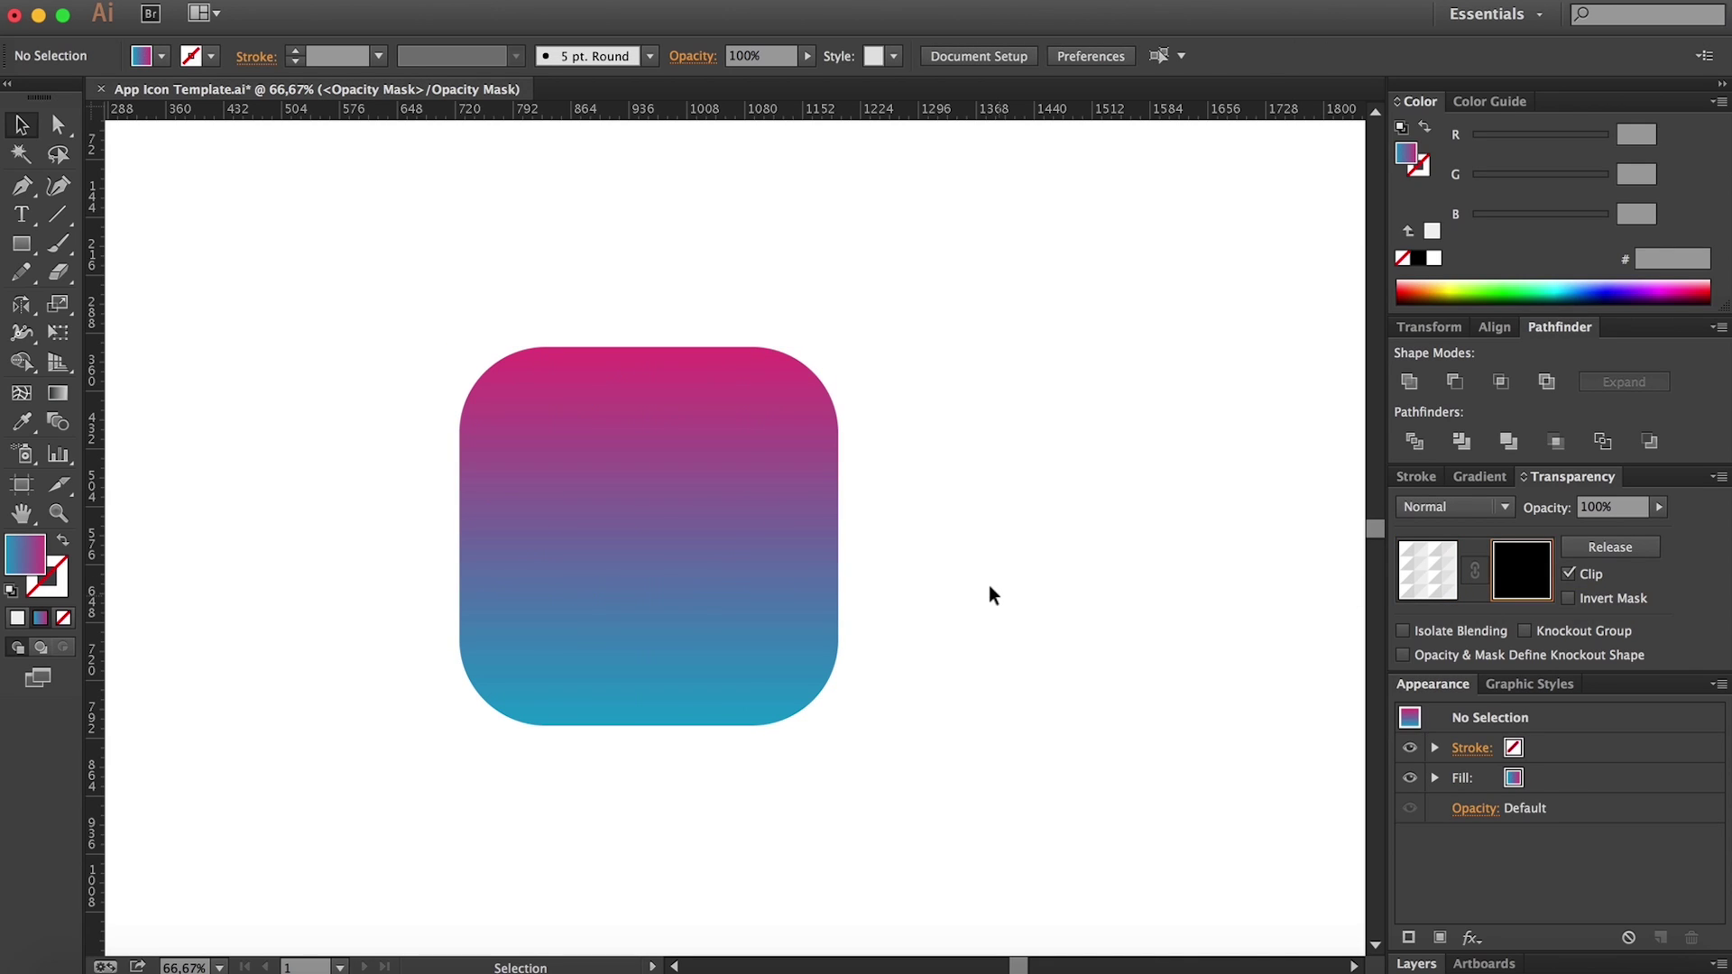
{"action": "key", "text": "super+f"}
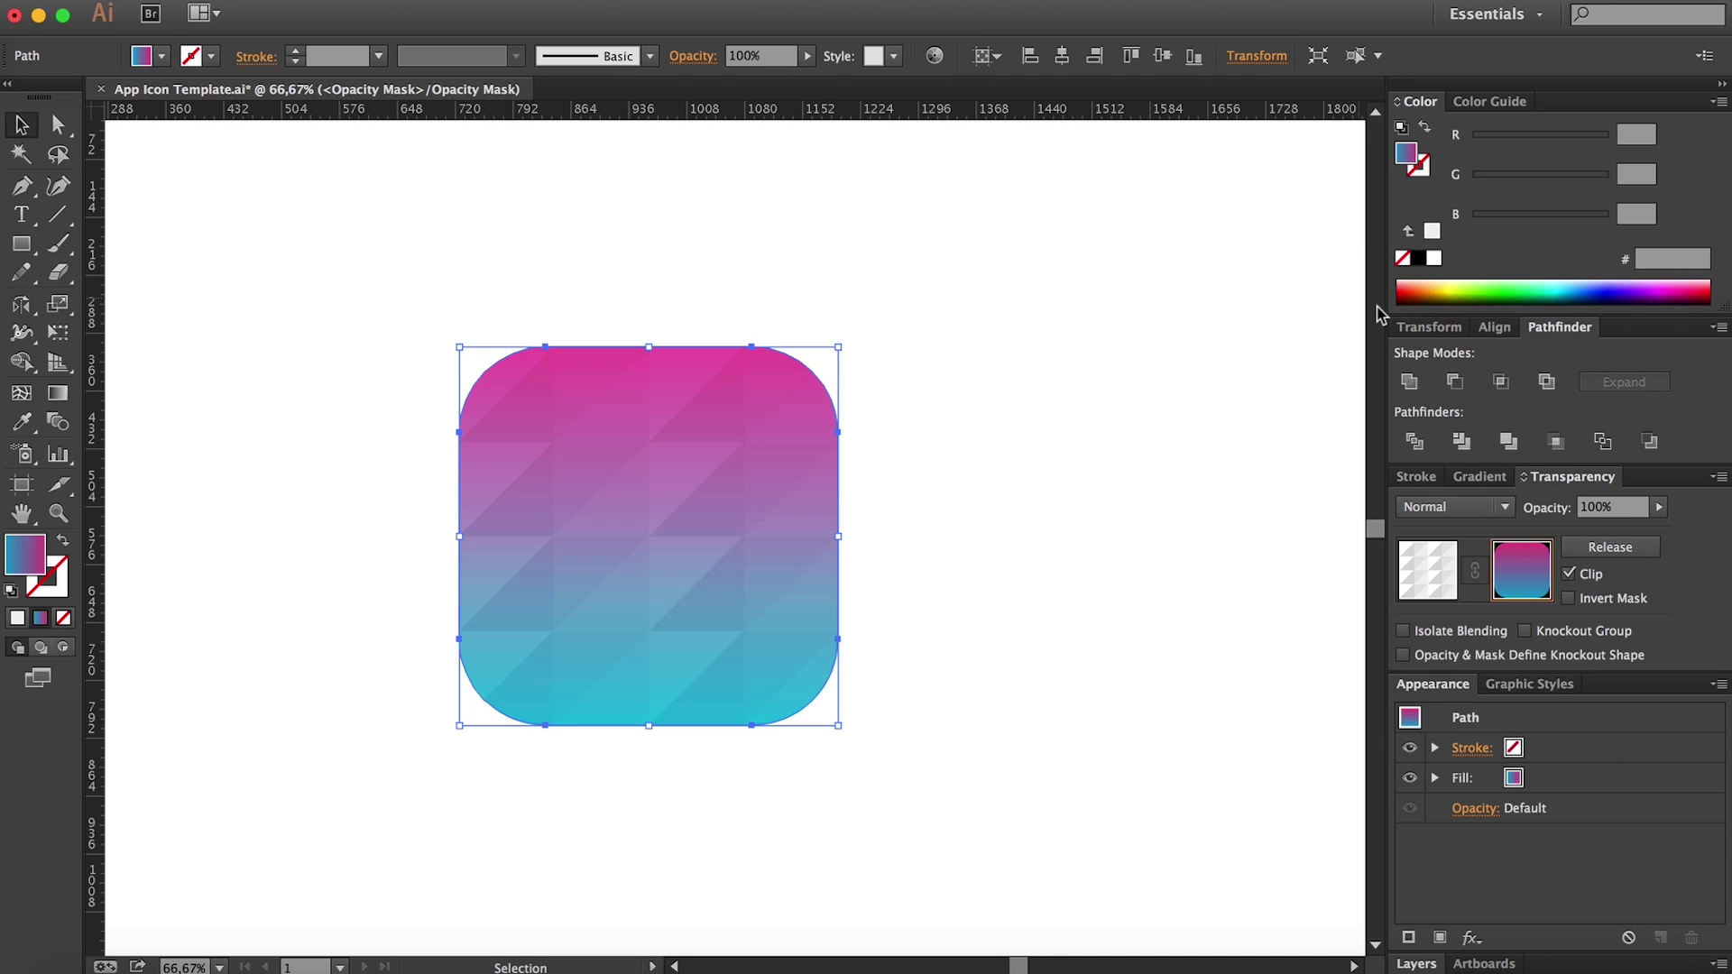
{"action": "left_click", "coordinate": [1421, 255]}
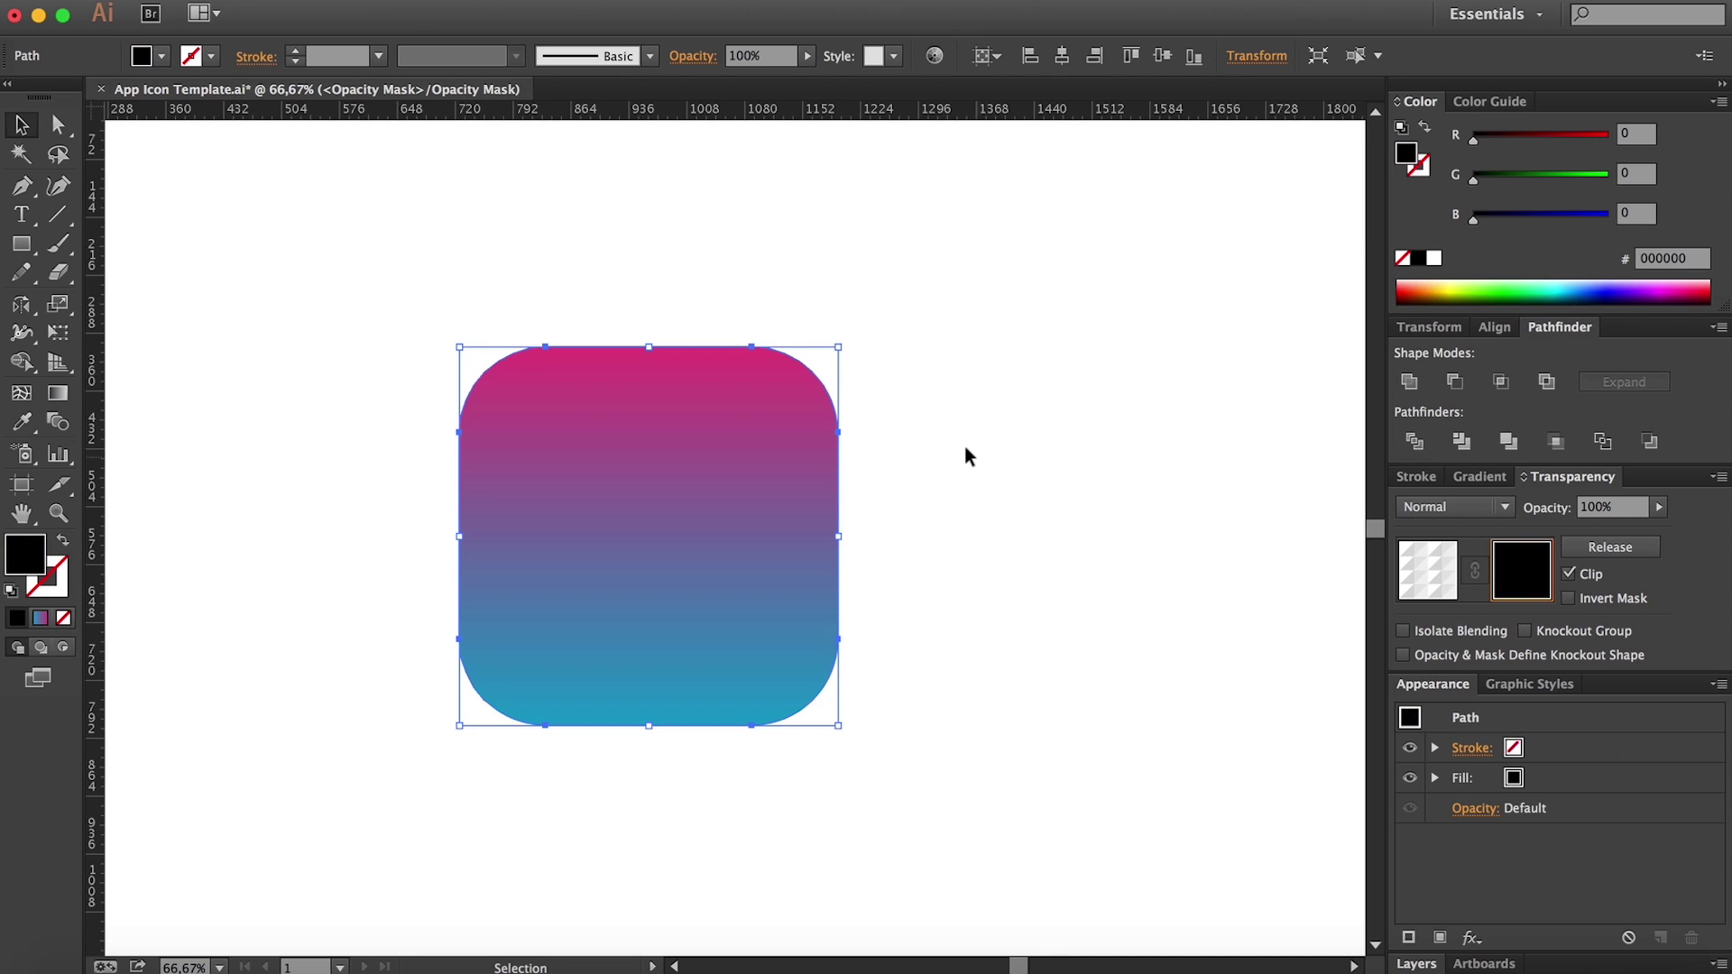
Step: Turn on Invert Mask for the pattern's opacity mask, keep Clip enabled, and deselect the mask shape
{"action": "left_click", "coordinate": [1569, 576]}
{"action": "left_click", "coordinate": [1569, 576]}
{"action": "left_click", "coordinate": [1570, 599]}
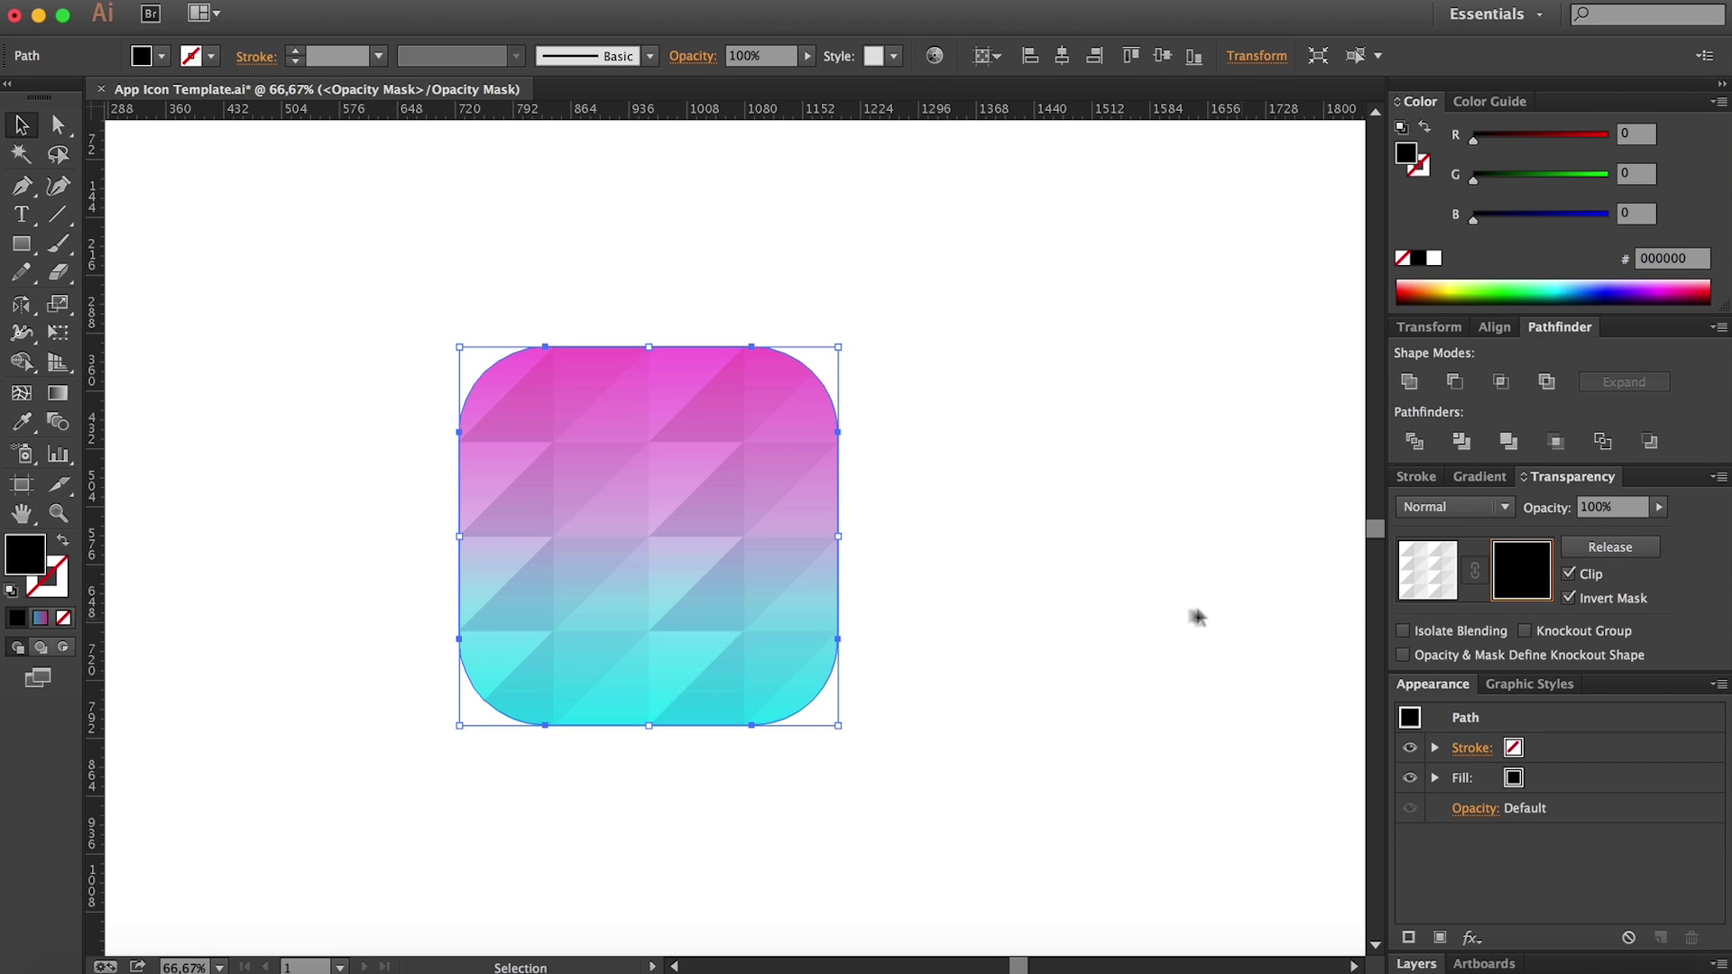
{"action": "left_click", "coordinate": [1152, 604]}
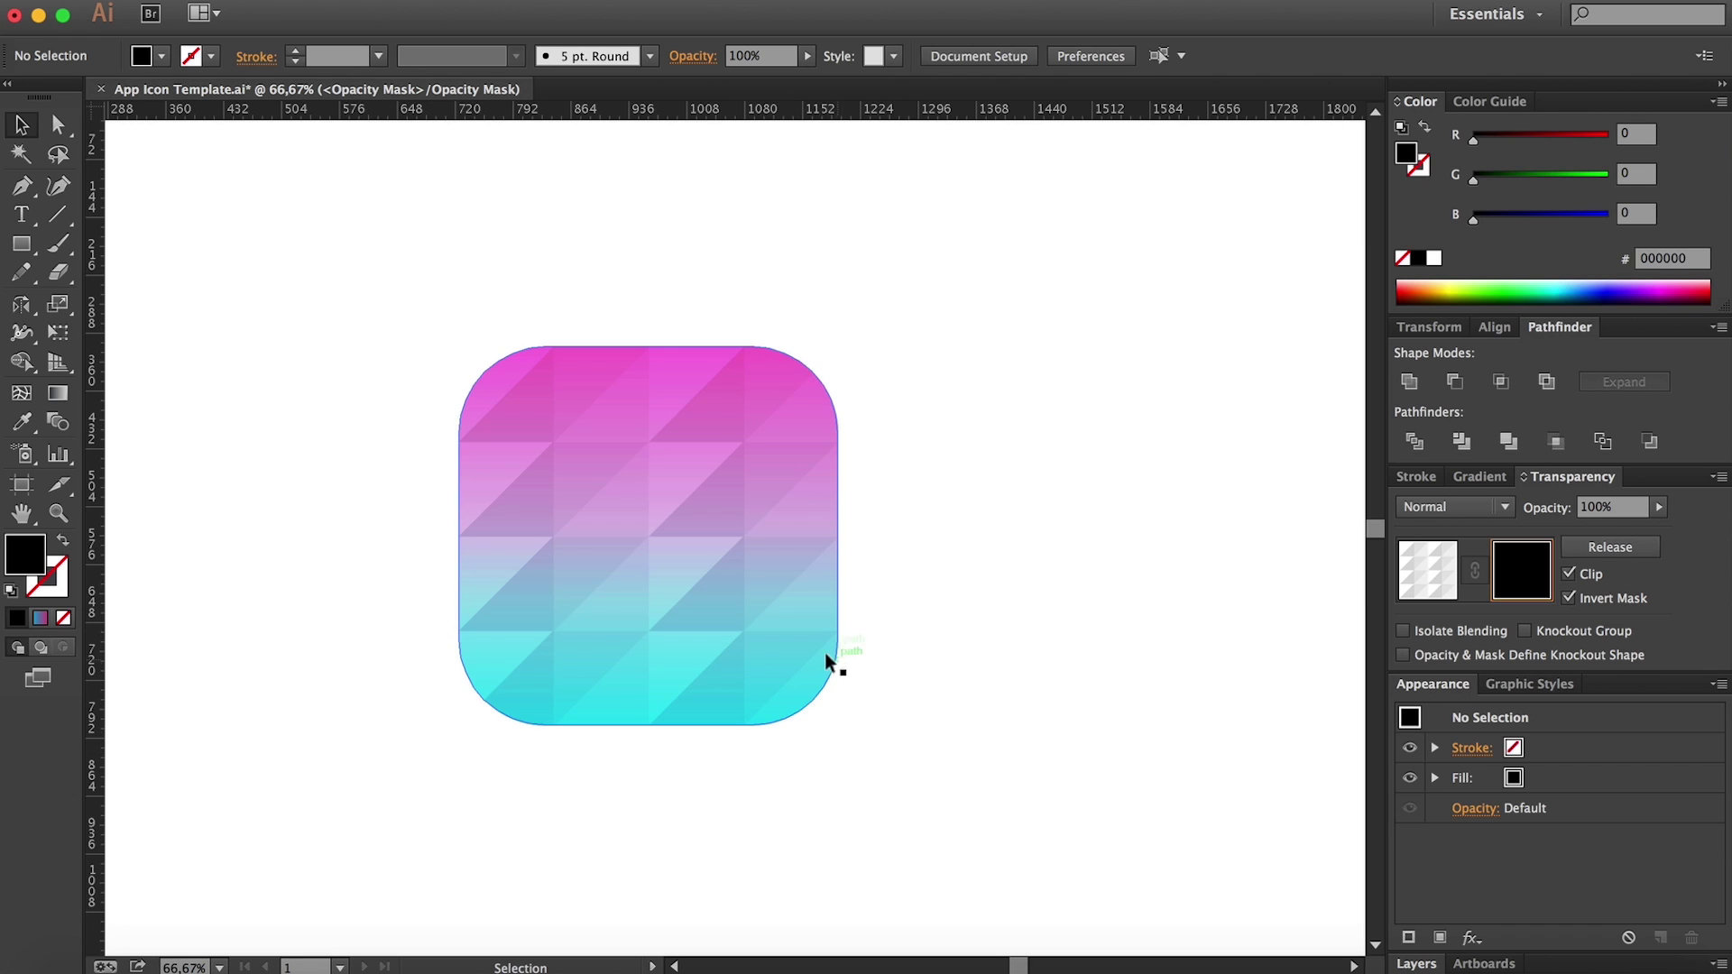
Step: Examine the icon's upper-right rounded corner up close for clean masking, and return to a view of the whole icon
{"action": "key", "text": "z"}
{"action": "left_click_drag", "start_coordinate": [738, 338], "coordinate": [1015, 532]}
{"action": "key", "text": "h"}
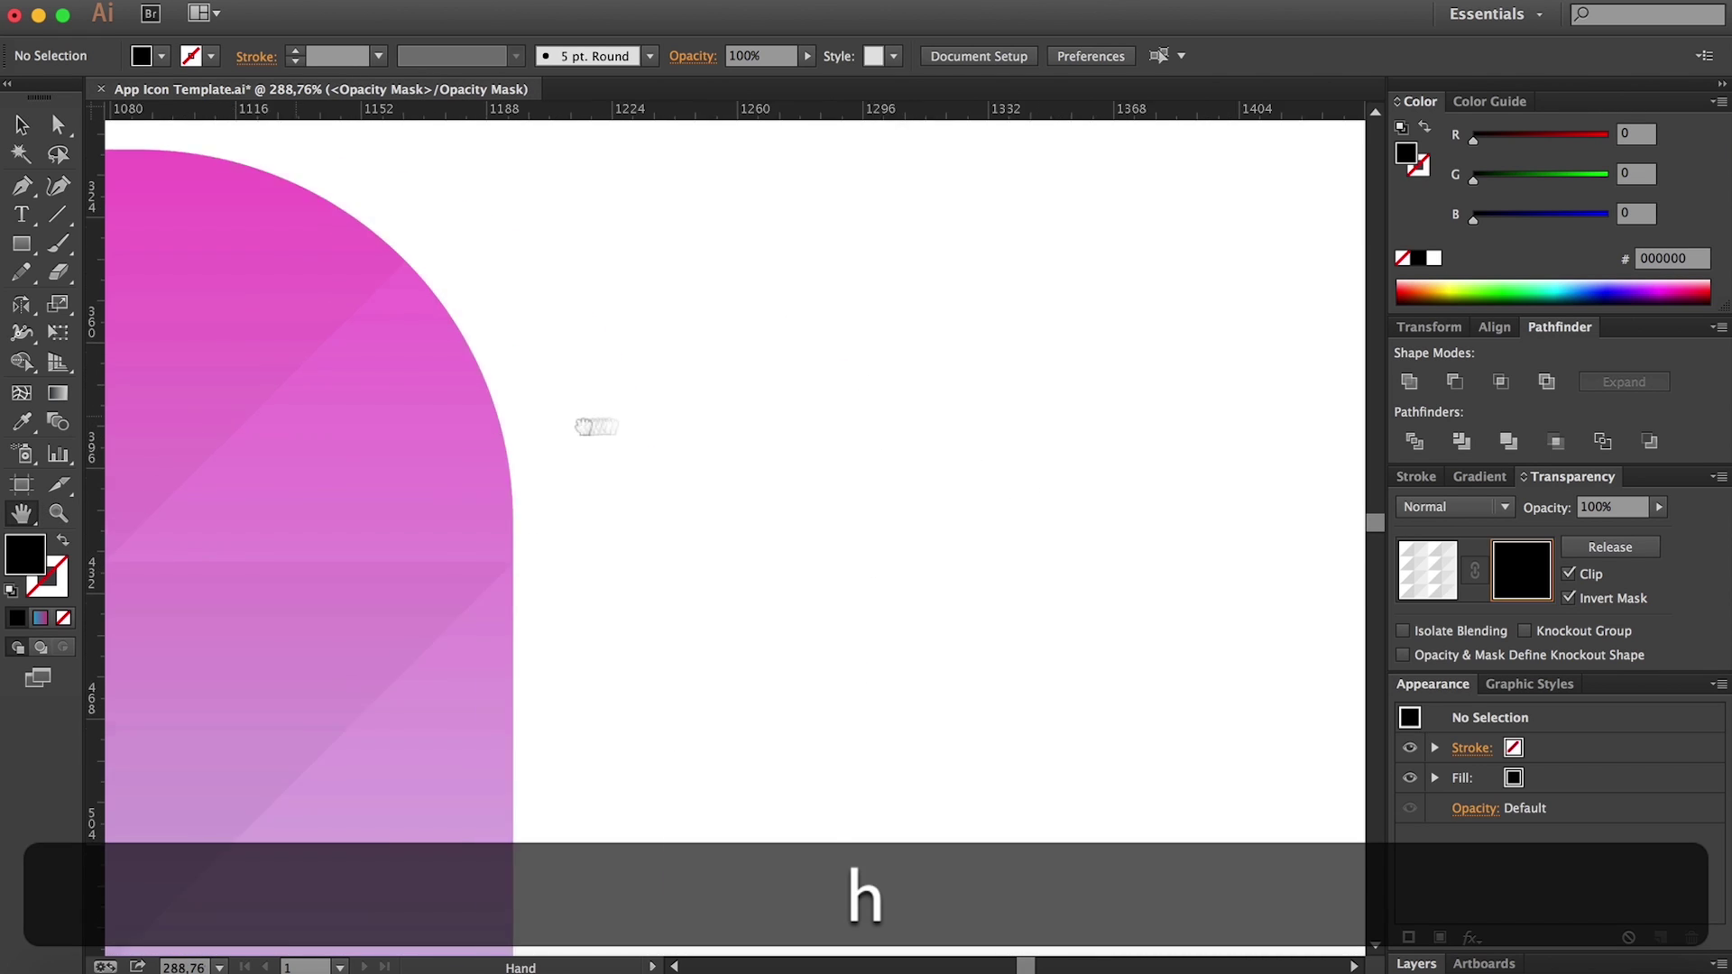
{"action": "left_click_drag", "start_coordinate": [592, 425], "coordinate": [816, 642]}
{"action": "key", "text": "v"}
{"action": "key", "text": "z"}
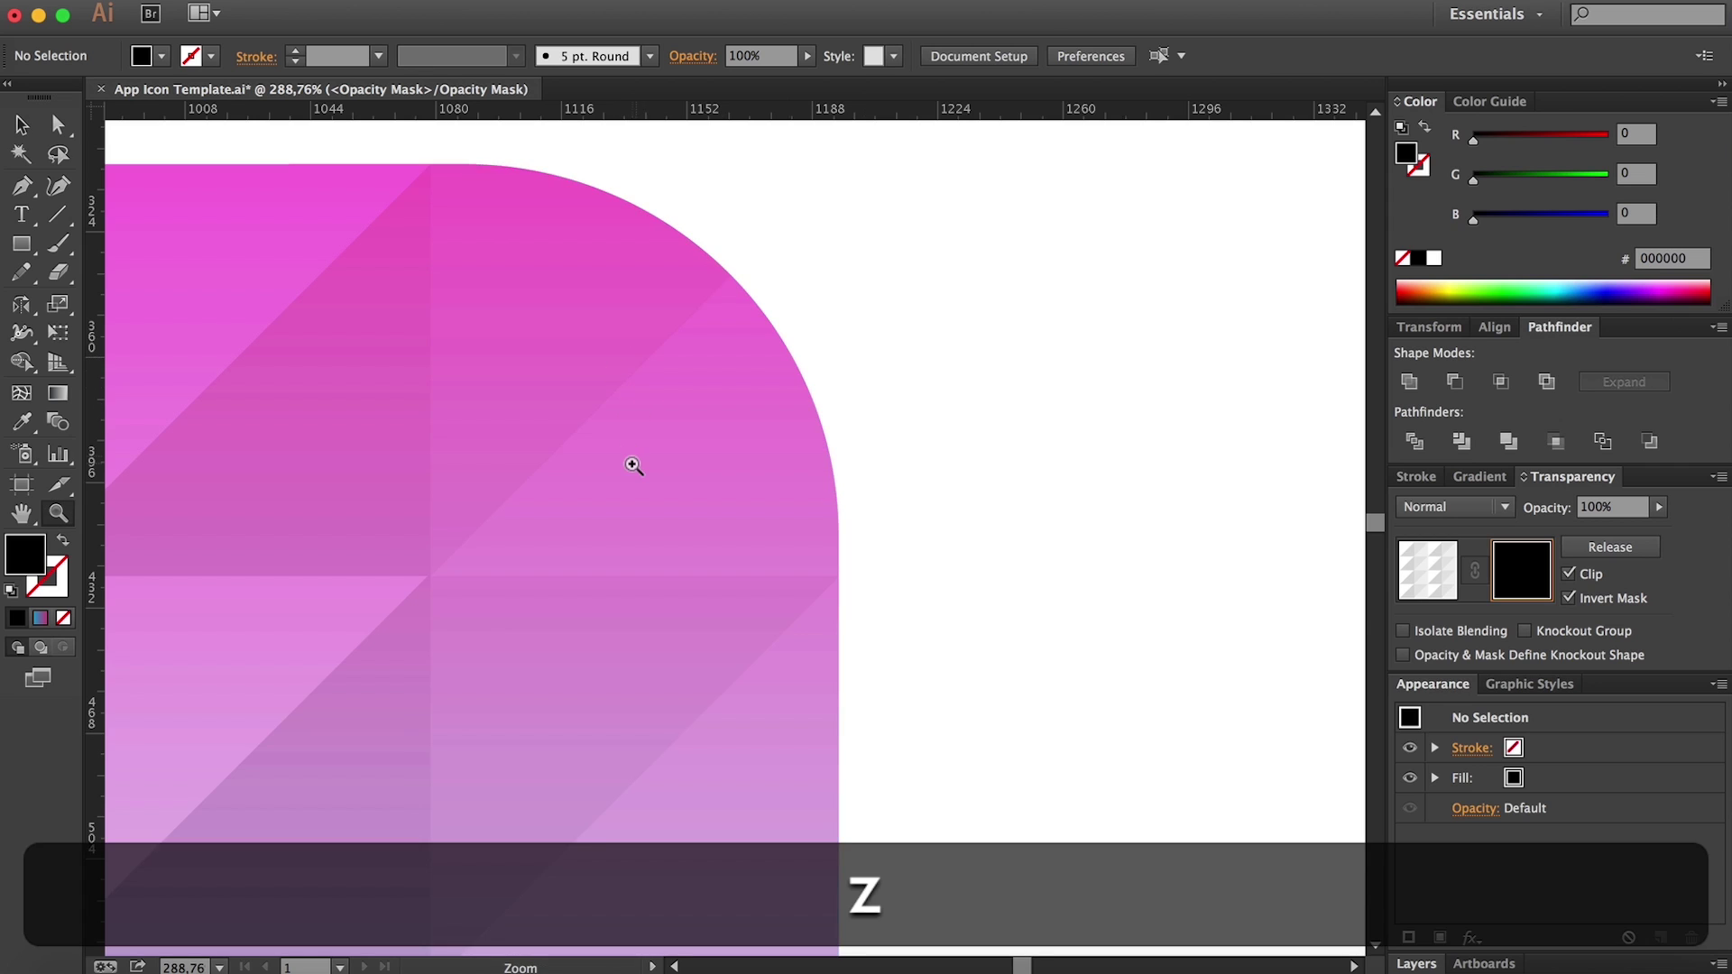
{"action": "left_click", "coordinate": [632, 470], "text": "alt"}
{"action": "left_click", "coordinate": [633, 470], "text": "alt"}
{"action": "left_click", "coordinate": [633, 469], "text": "alt"}
{"action": "left_click", "coordinate": [734, 742], "text": "alt"}
{"action": "key", "text": "h"}
{"action": "left_click_drag", "start_coordinate": [734, 742], "coordinate": [654, 507]}
{"action": "key", "text": "z"}
{"action": "left_click", "coordinate": [638, 420]}
{"action": "key", "text": "h"}
{"action": "key", "text": "v"}
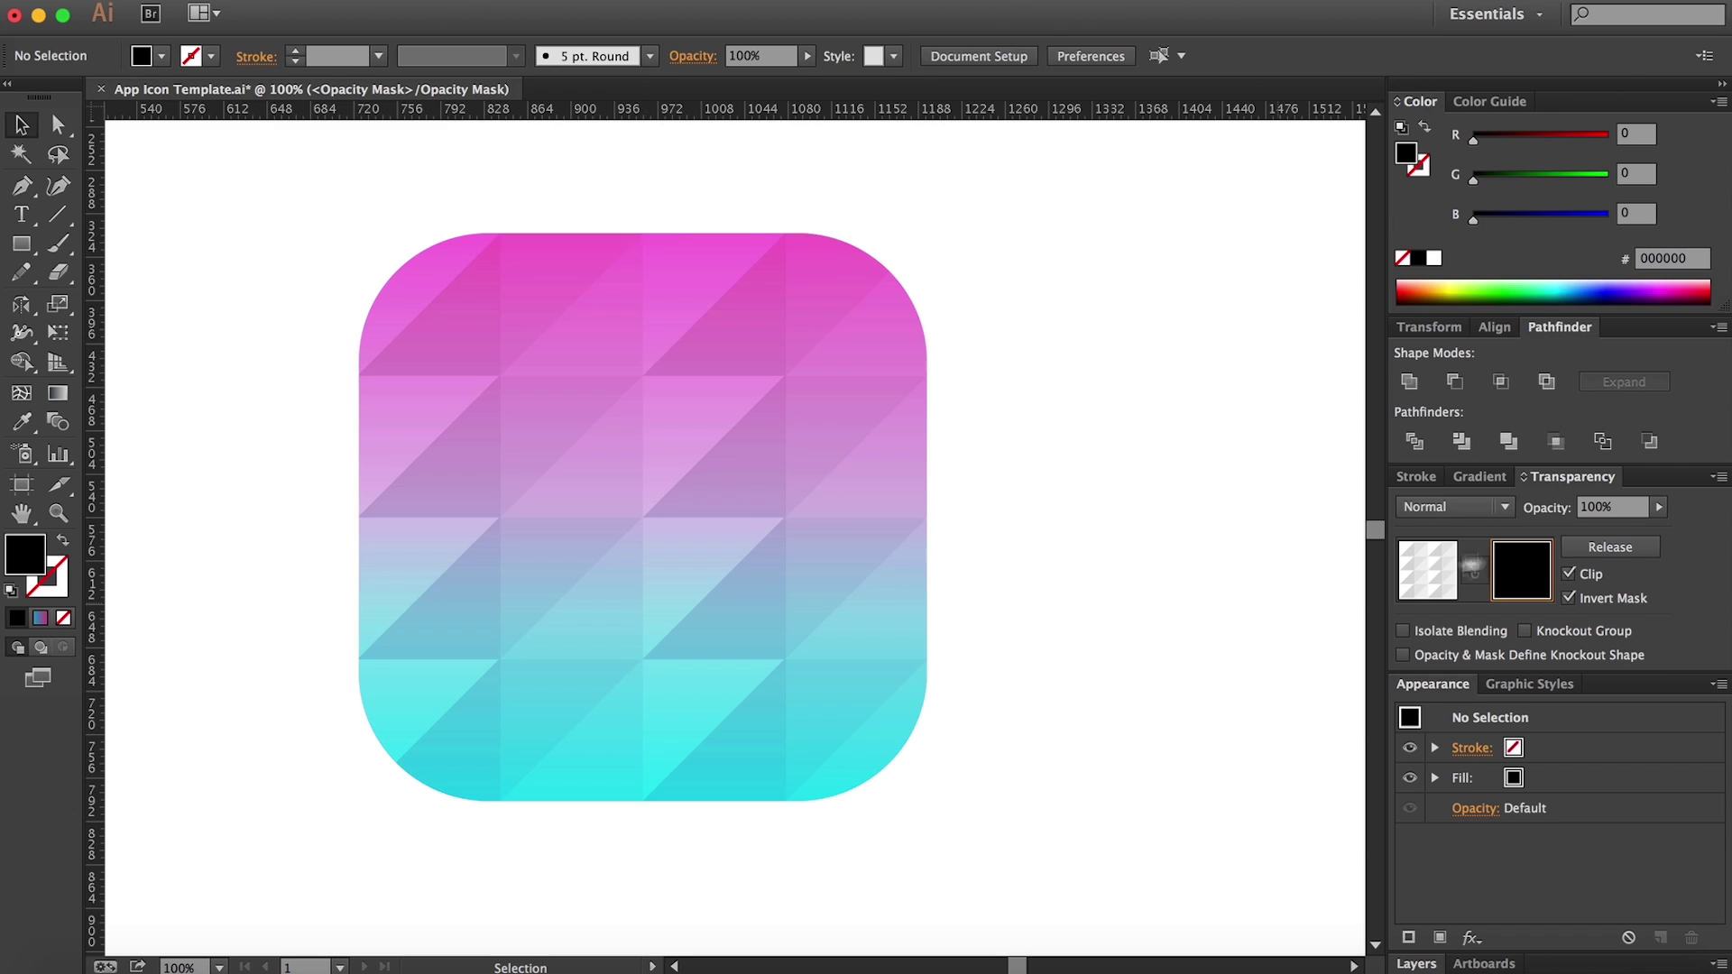
Step: Leave opacity mask editing and return to the normal artwork with nothing selected
{"action": "left_click", "coordinate": [1435, 557]}
{"action": "left_click", "coordinate": [1147, 523]}
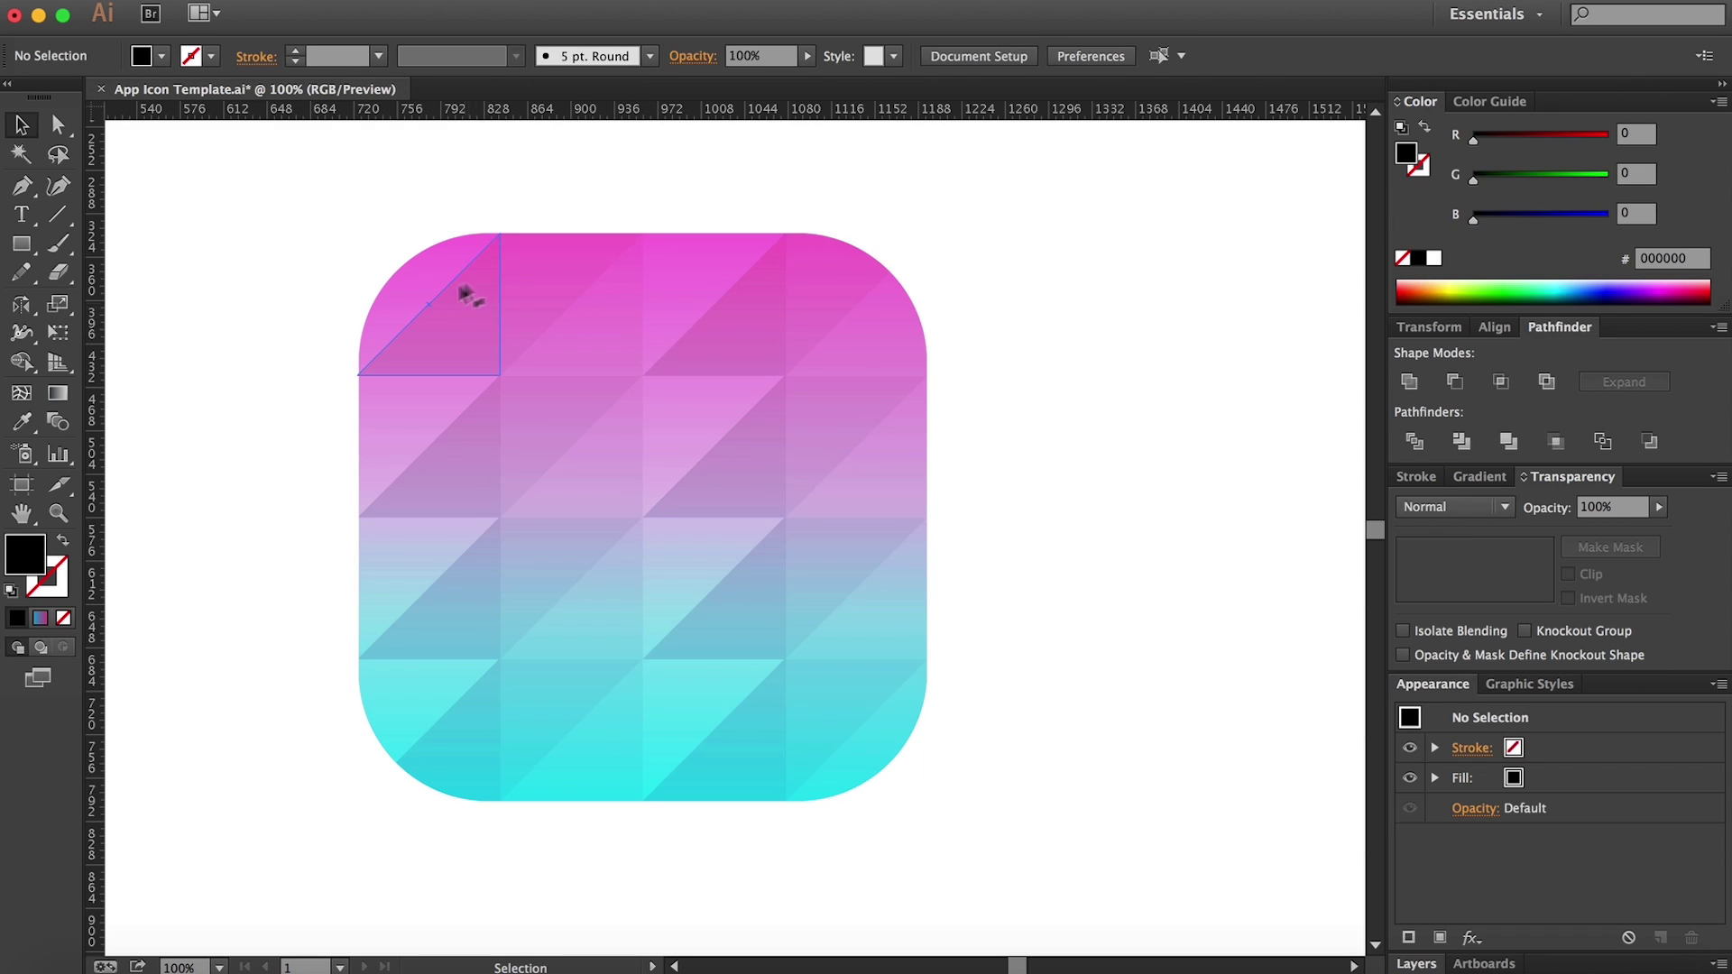
{"action": "key", "text": "z"}
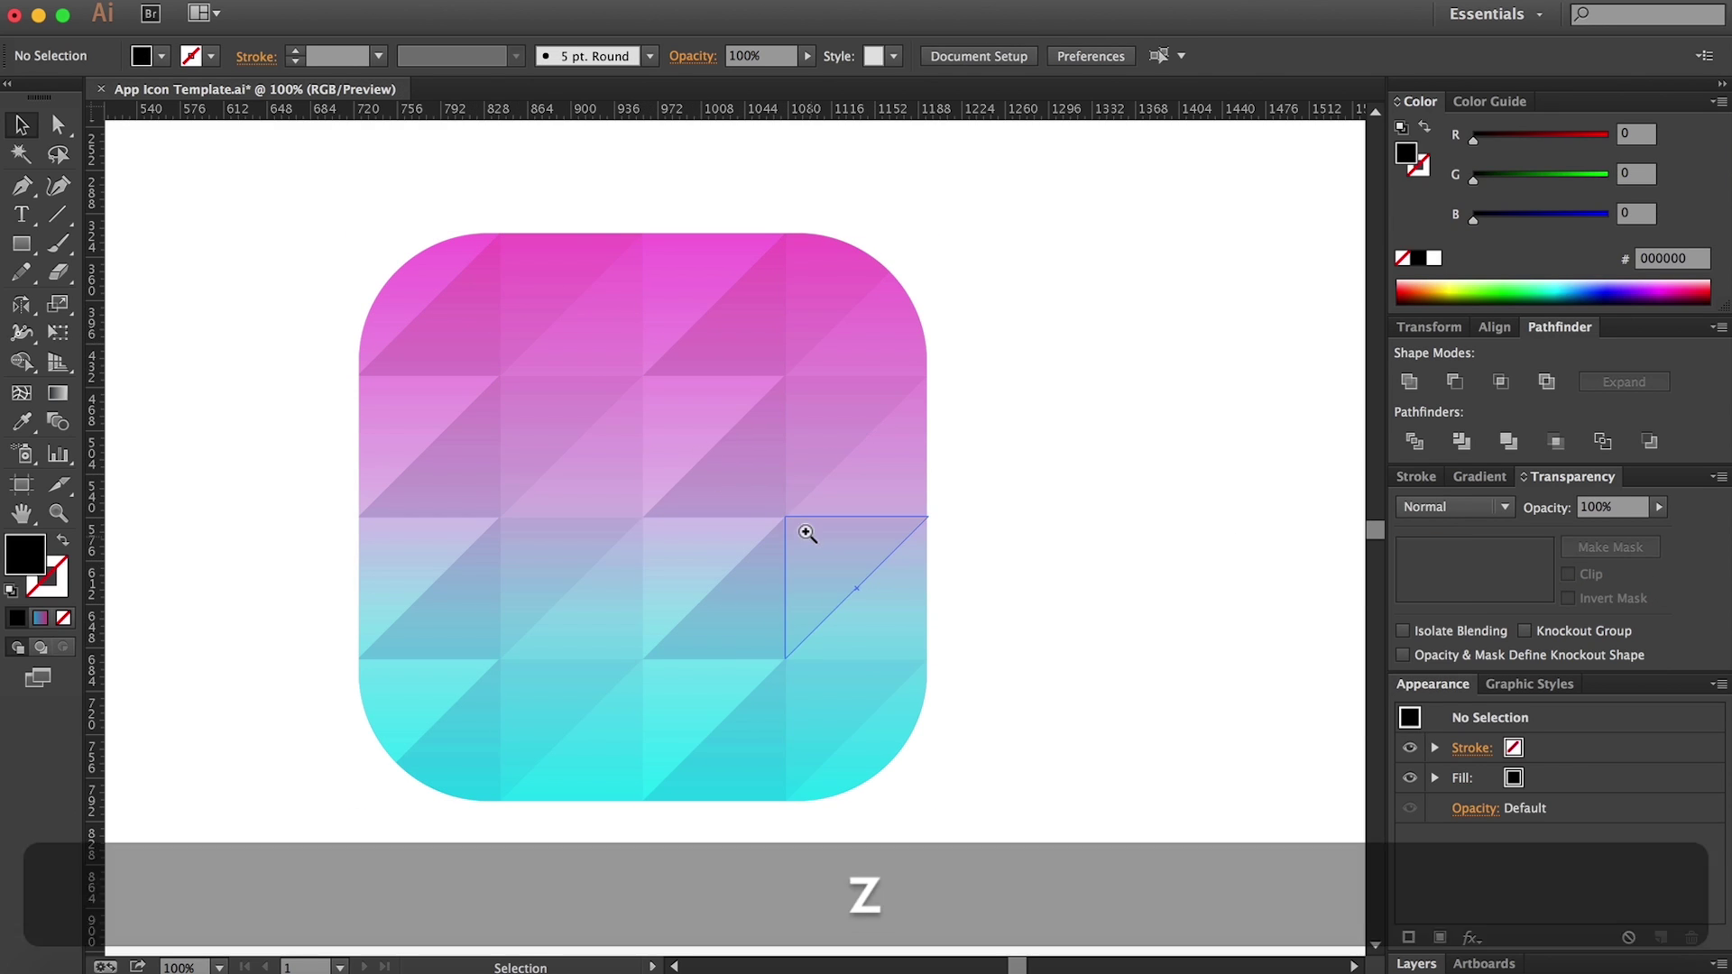
{"action": "left_click", "coordinate": [823, 541], "text": "alt"}
{"action": "key", "text": "alt+h"}
{"action": "mouse_move", "coordinate": [901, 580]}
{"action": "left_mouse_down"}
{"action": "mouse_move", "coordinate": [945, 652]}
{"action": "mouse_move", "coordinate": [905, 568]}
{"action": "left_mouse_up"}
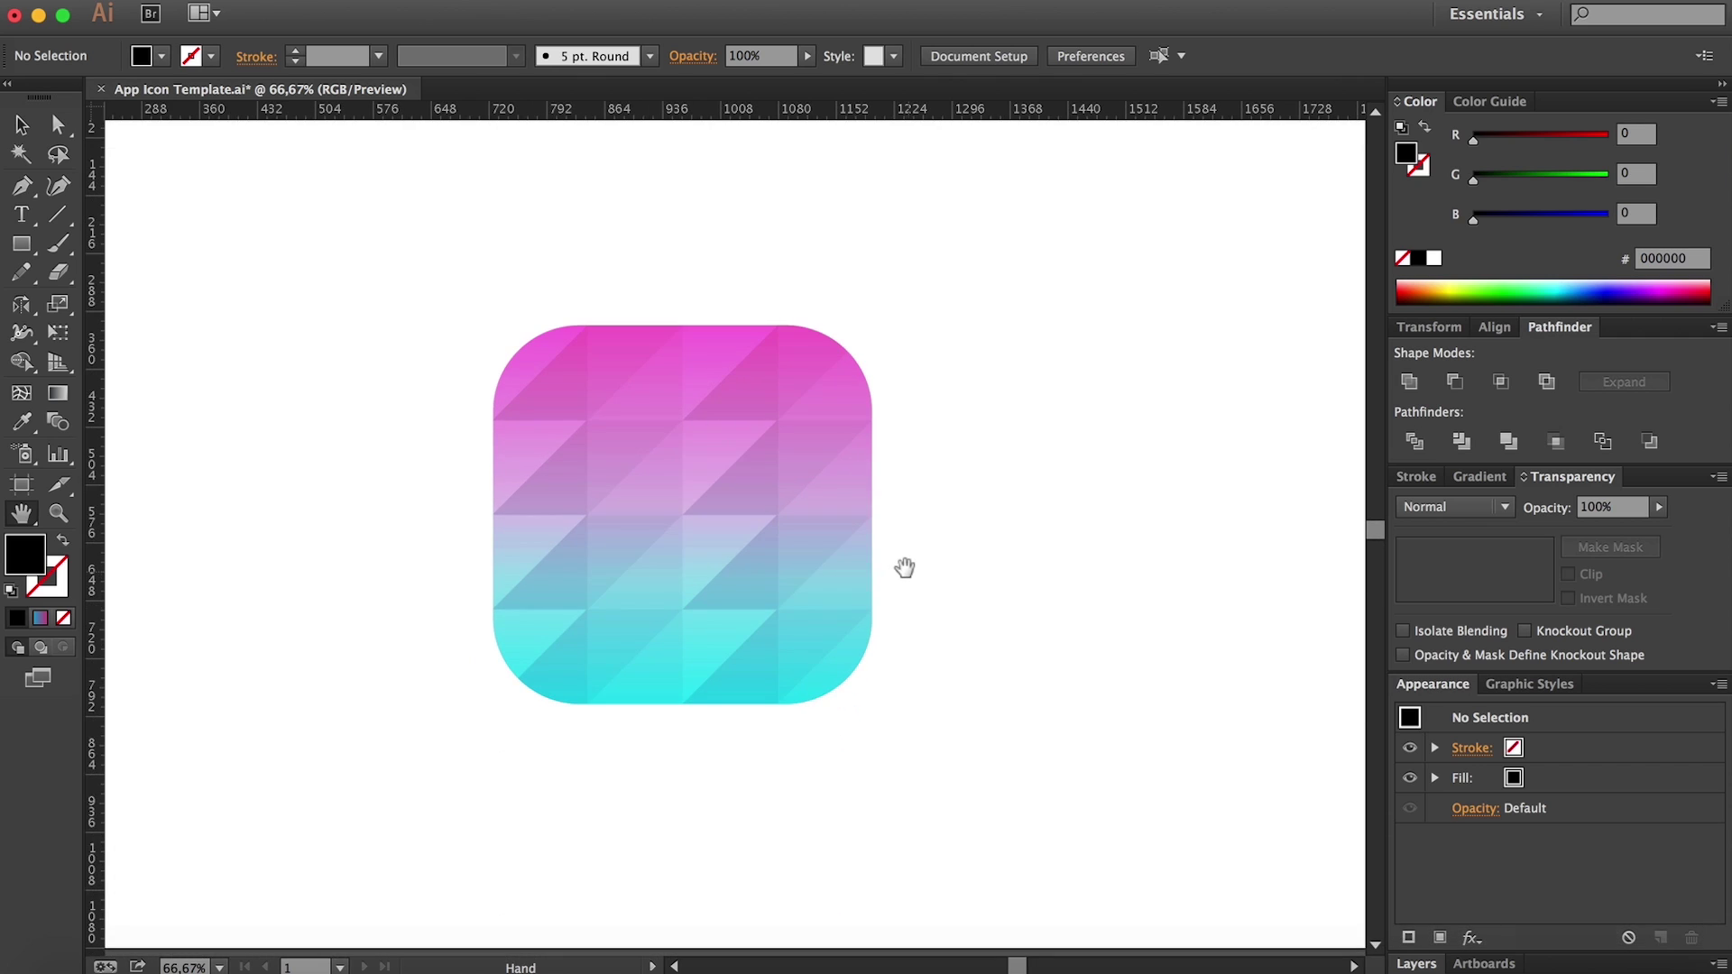
Step: Lower the opacity of the Overlay triangle pattern group to 50% and deselect it
{"action": "key", "text": "z"}
{"action": "left_click", "coordinate": [749, 513]}
{"action": "key", "text": "h"}
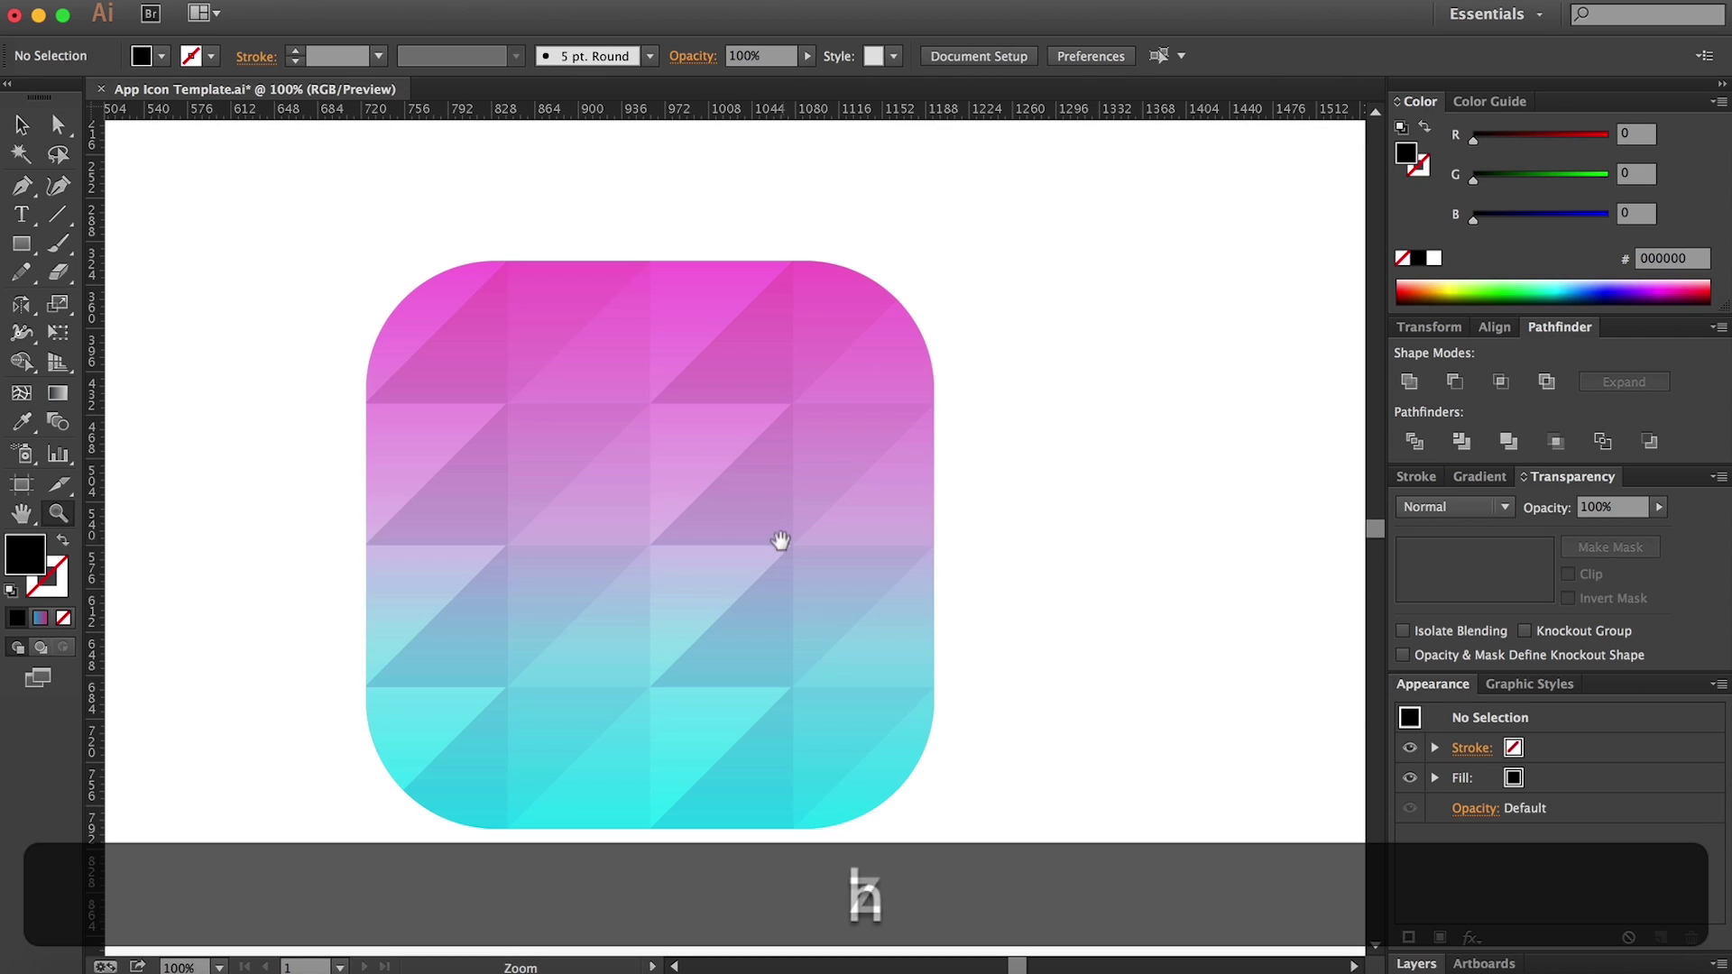
{"action": "left_click_drag", "start_coordinate": [782, 541], "coordinate": [784, 489]}
{"action": "key", "text": "v"}
{"action": "left_click", "coordinate": [772, 440]}
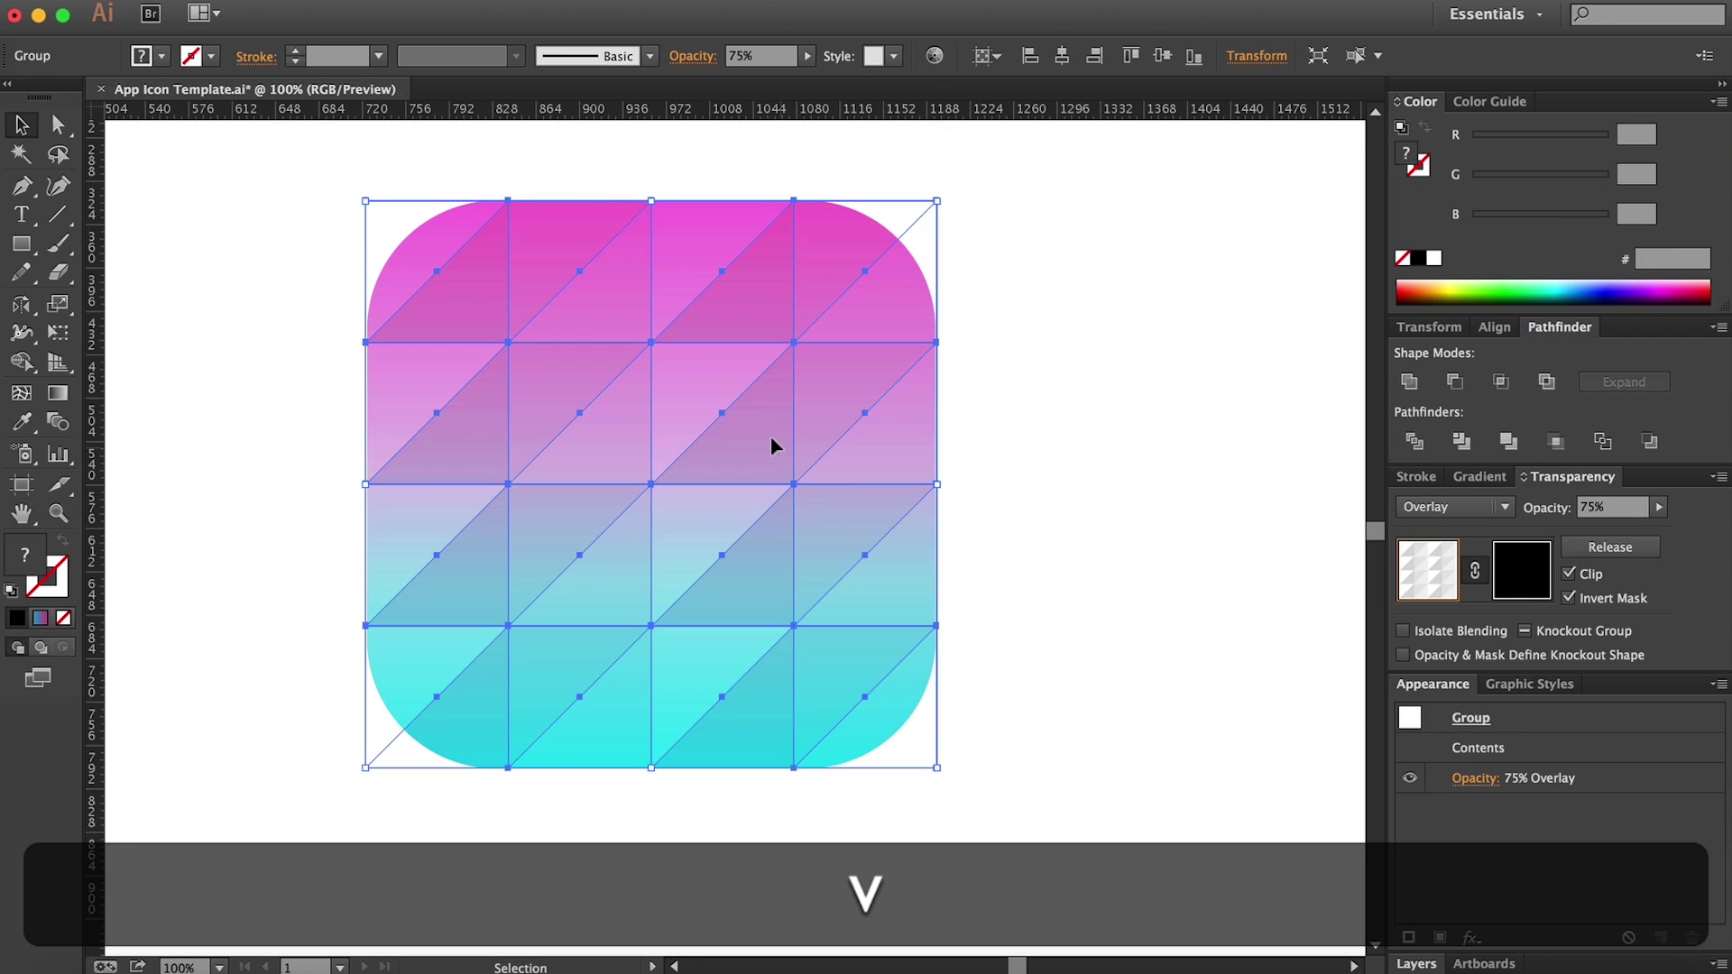
{"action": "double_click", "coordinate": [1638, 503]}
{"action": "type", "text": "50"}
{"action": "key", "text": "Return"}
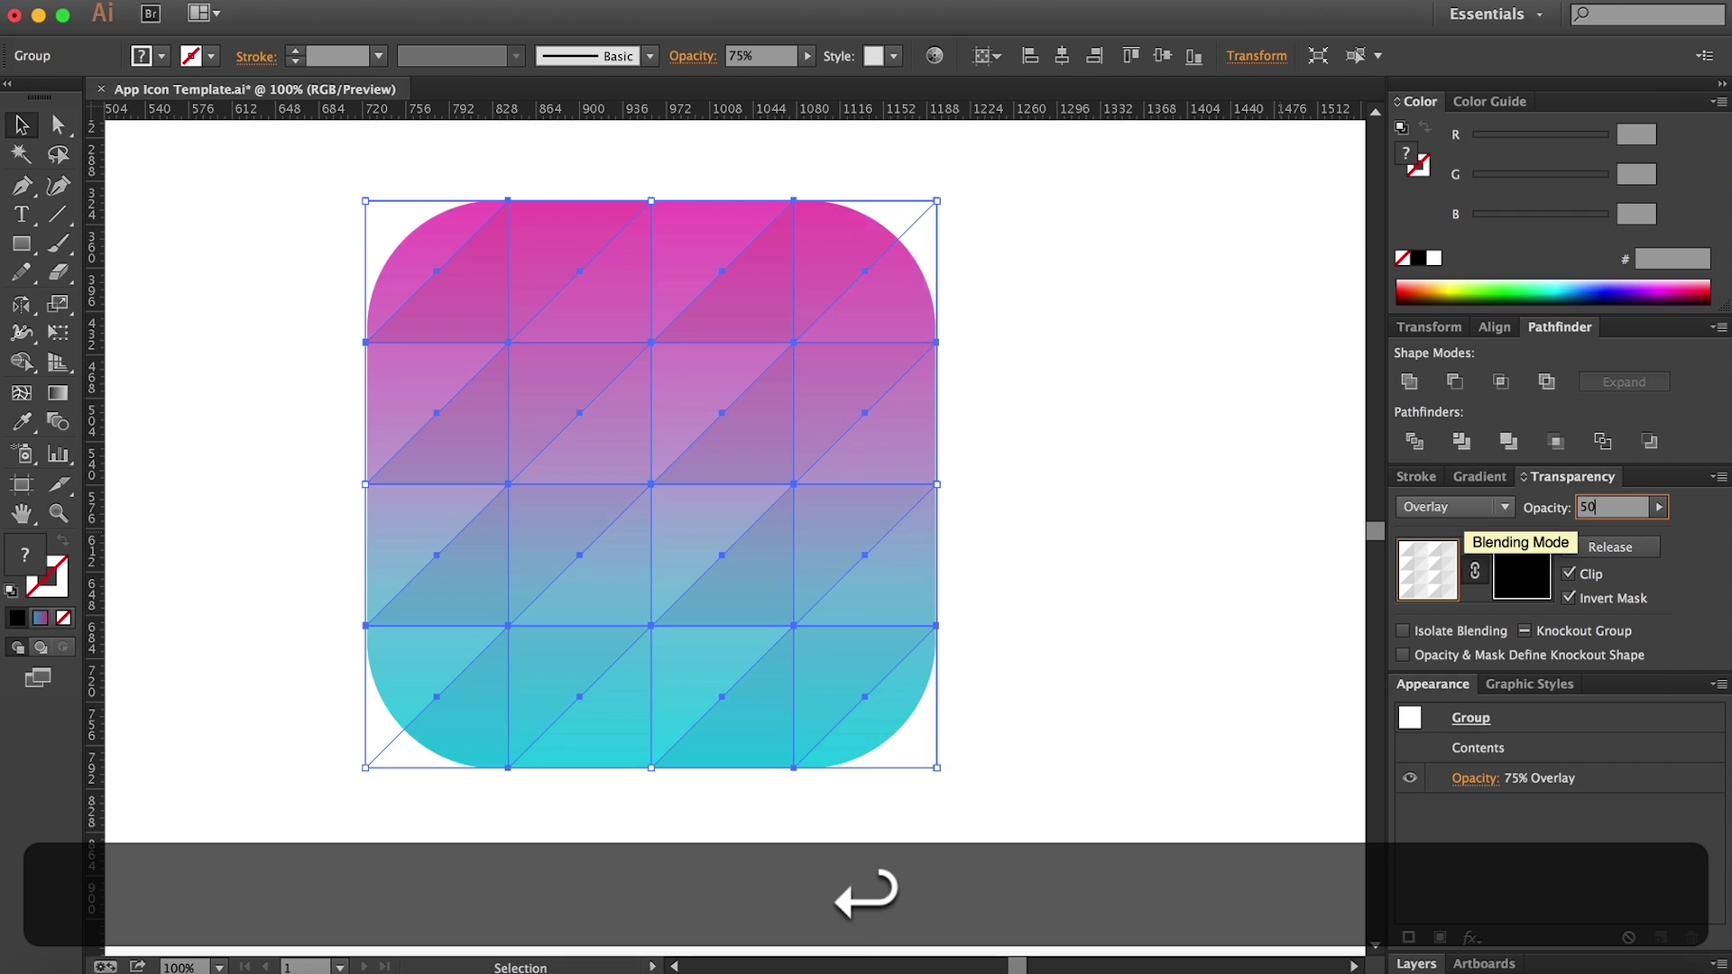
{"action": "left_click", "coordinate": [1222, 410]}
Step: Move the triangle pattern group to the right to expose the gradient rounded square beneath, and copy that square
{"action": "key", "text": "z"}
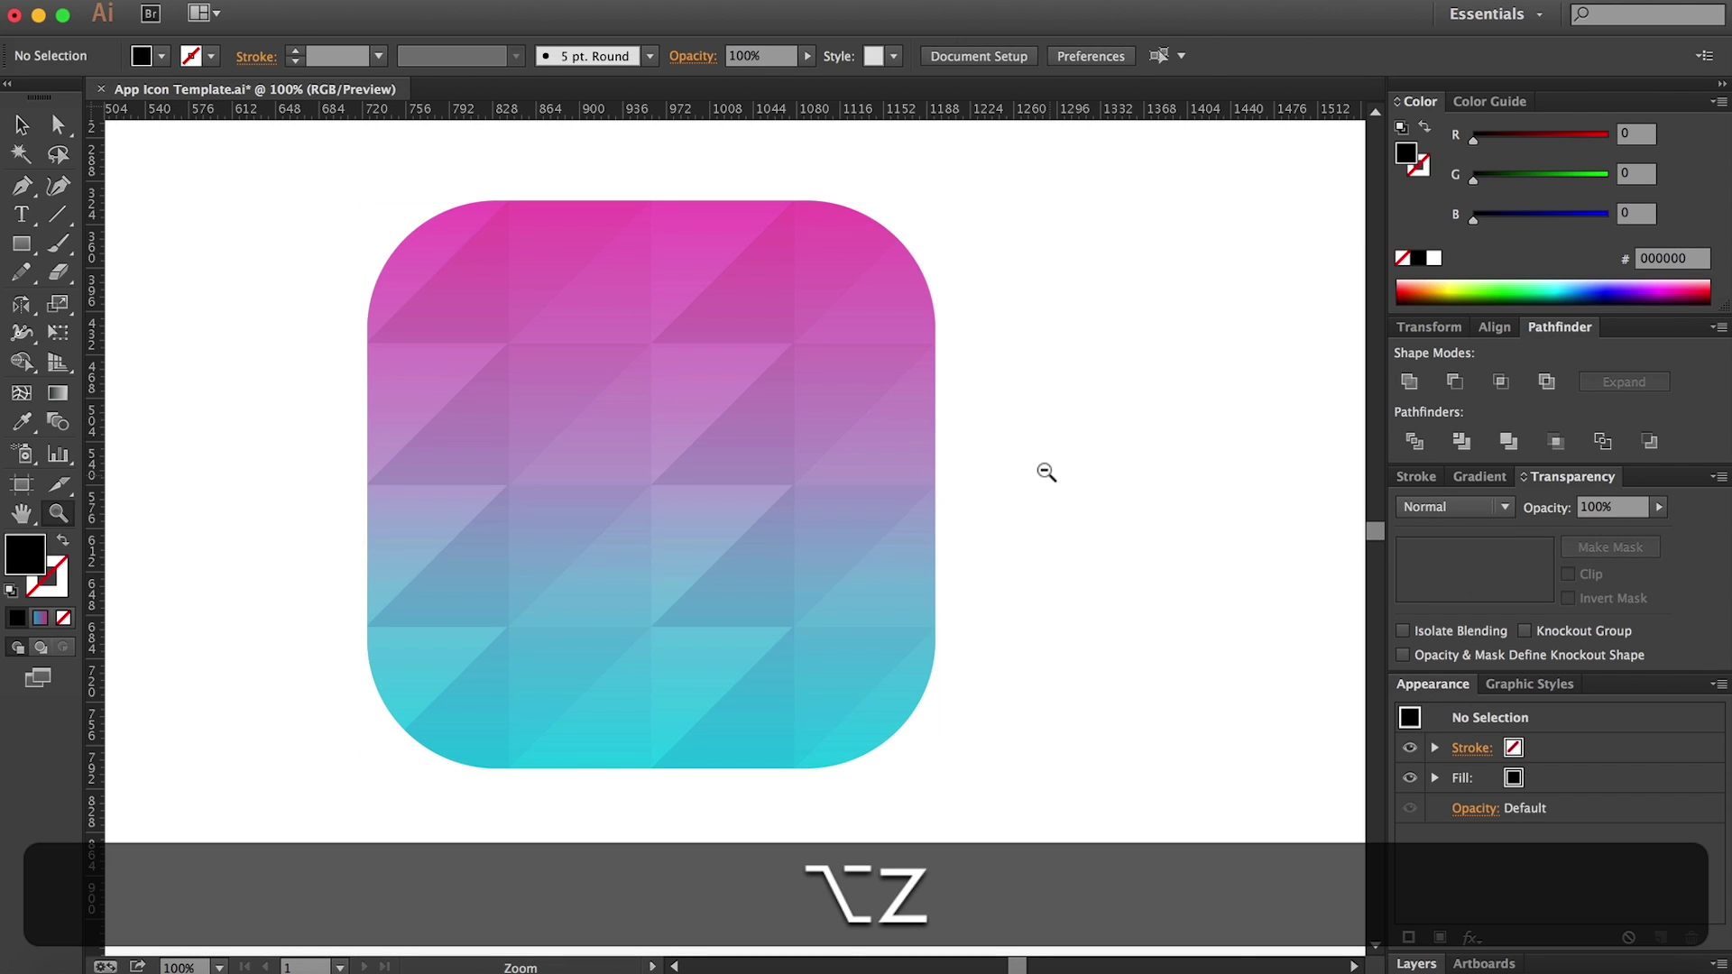
{"action": "left_click", "coordinate": [1044, 471], "text": "alt"}
{"action": "key", "text": "h"}
{"action": "left_click_drag", "start_coordinate": [689, 503], "coordinate": [997, 444]}
{"action": "key", "text": "v"}
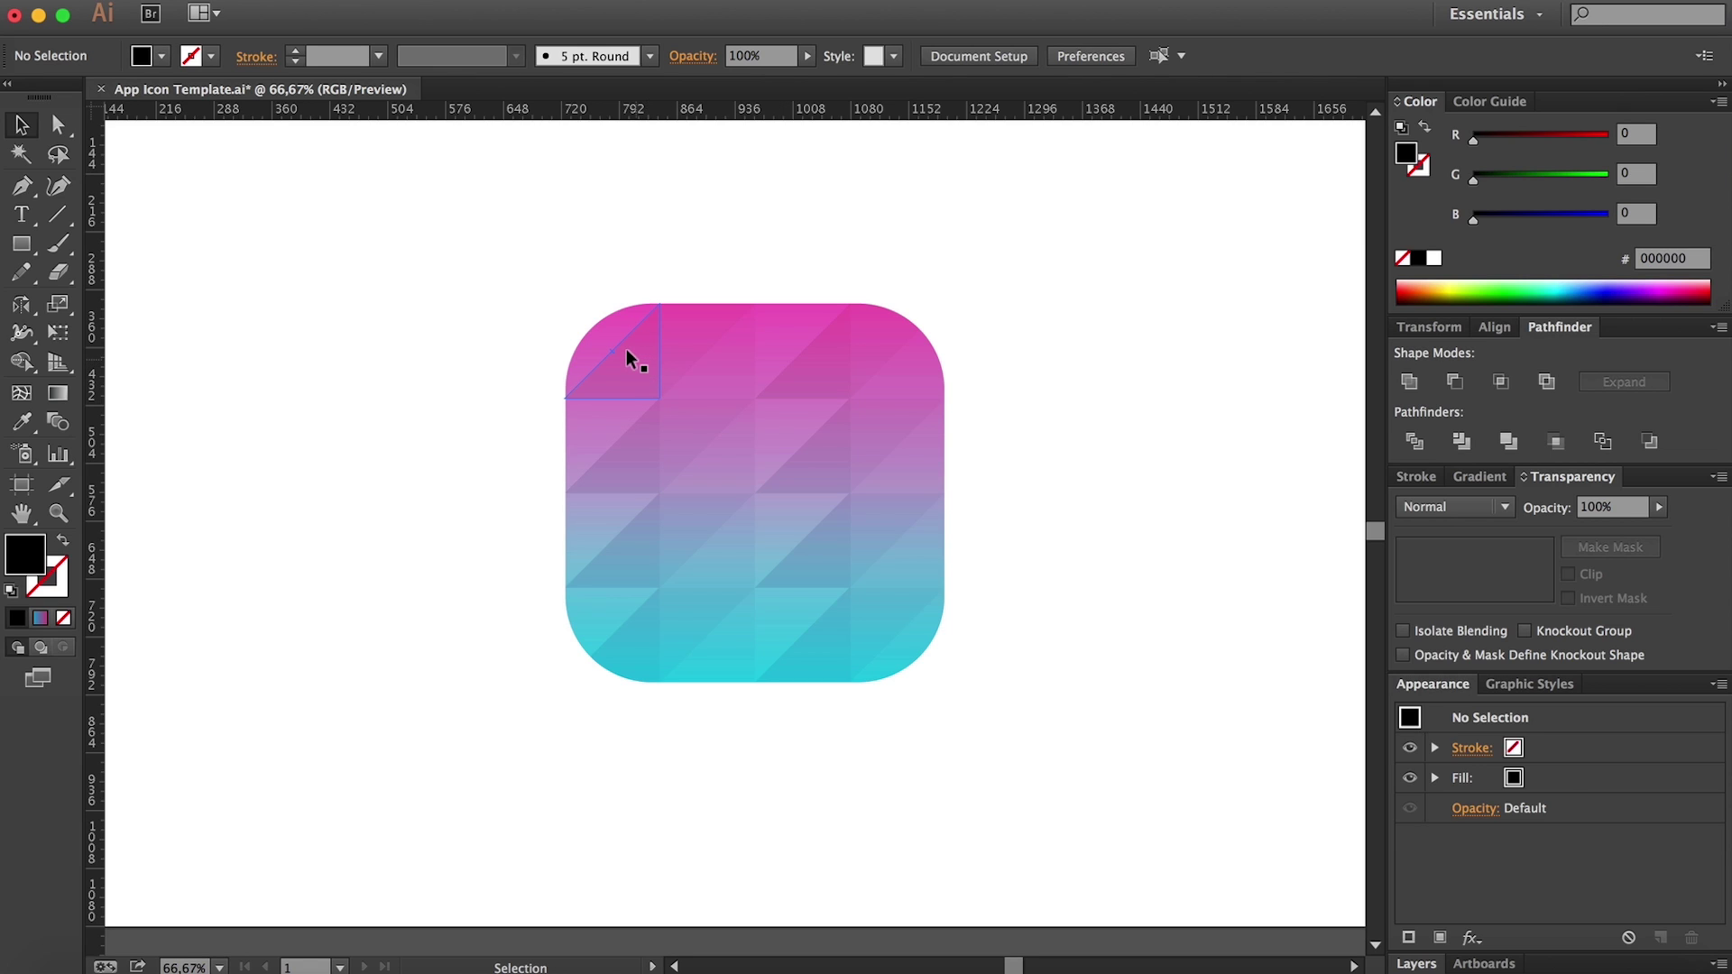
{"action": "left_click", "coordinate": [626, 348]}
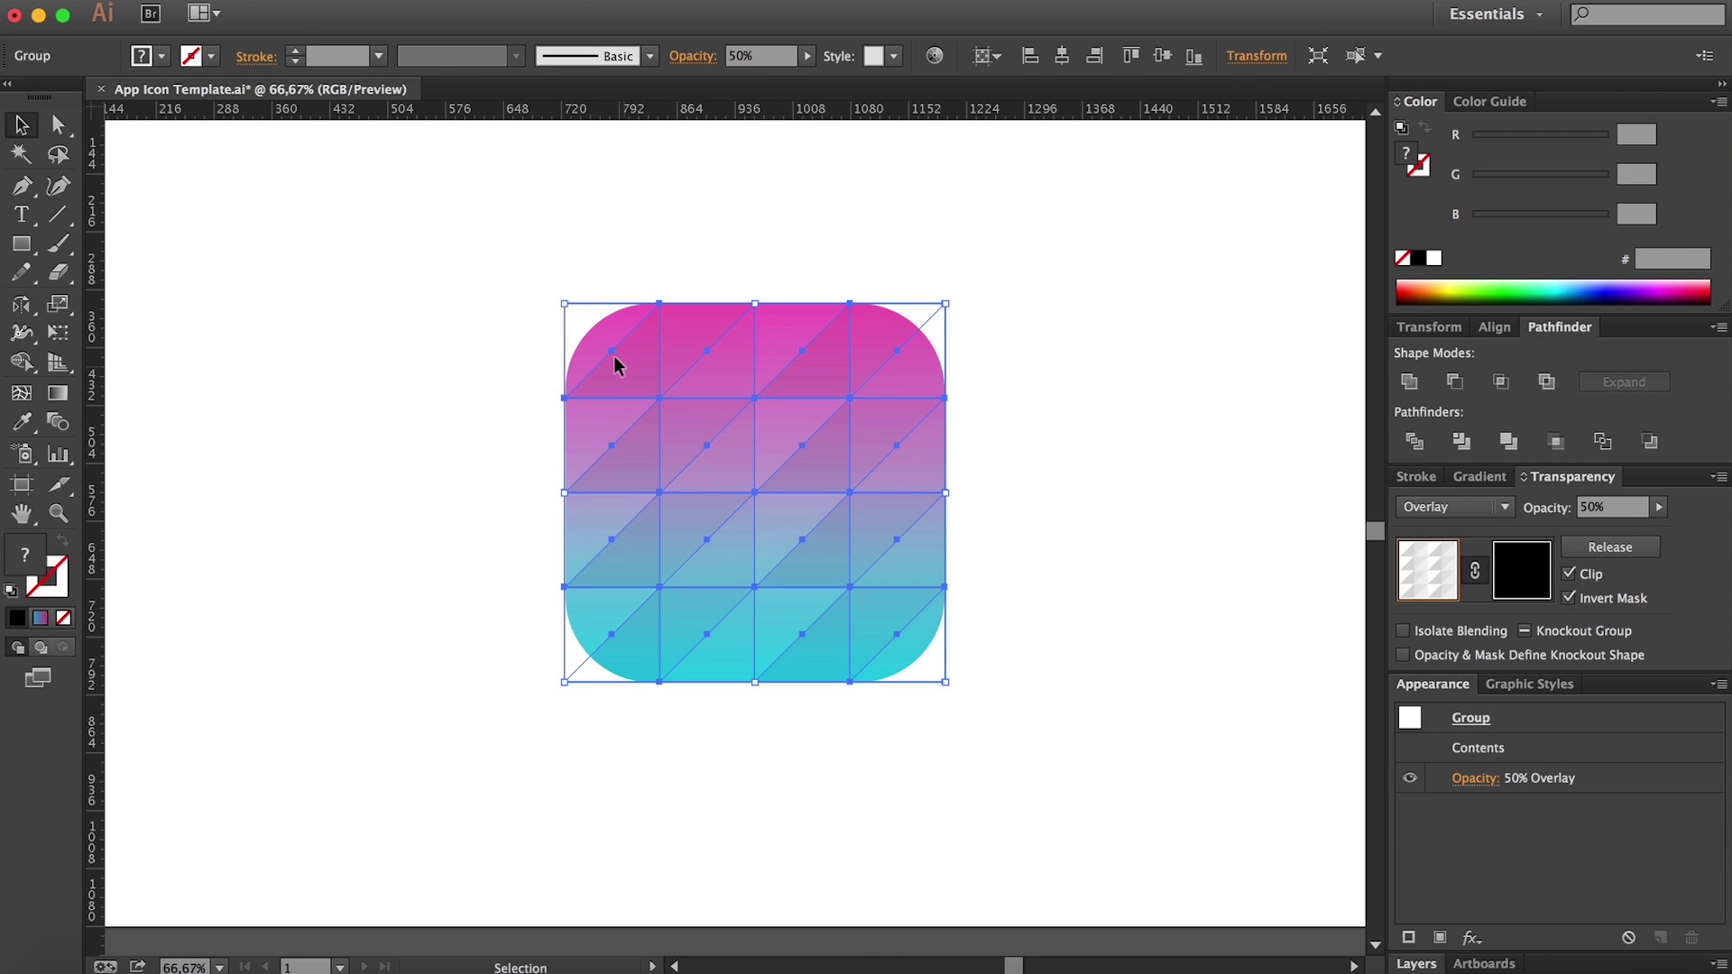
{"action": "left_click_drag", "start_coordinate": [613, 356], "coordinate": [649, 398]}
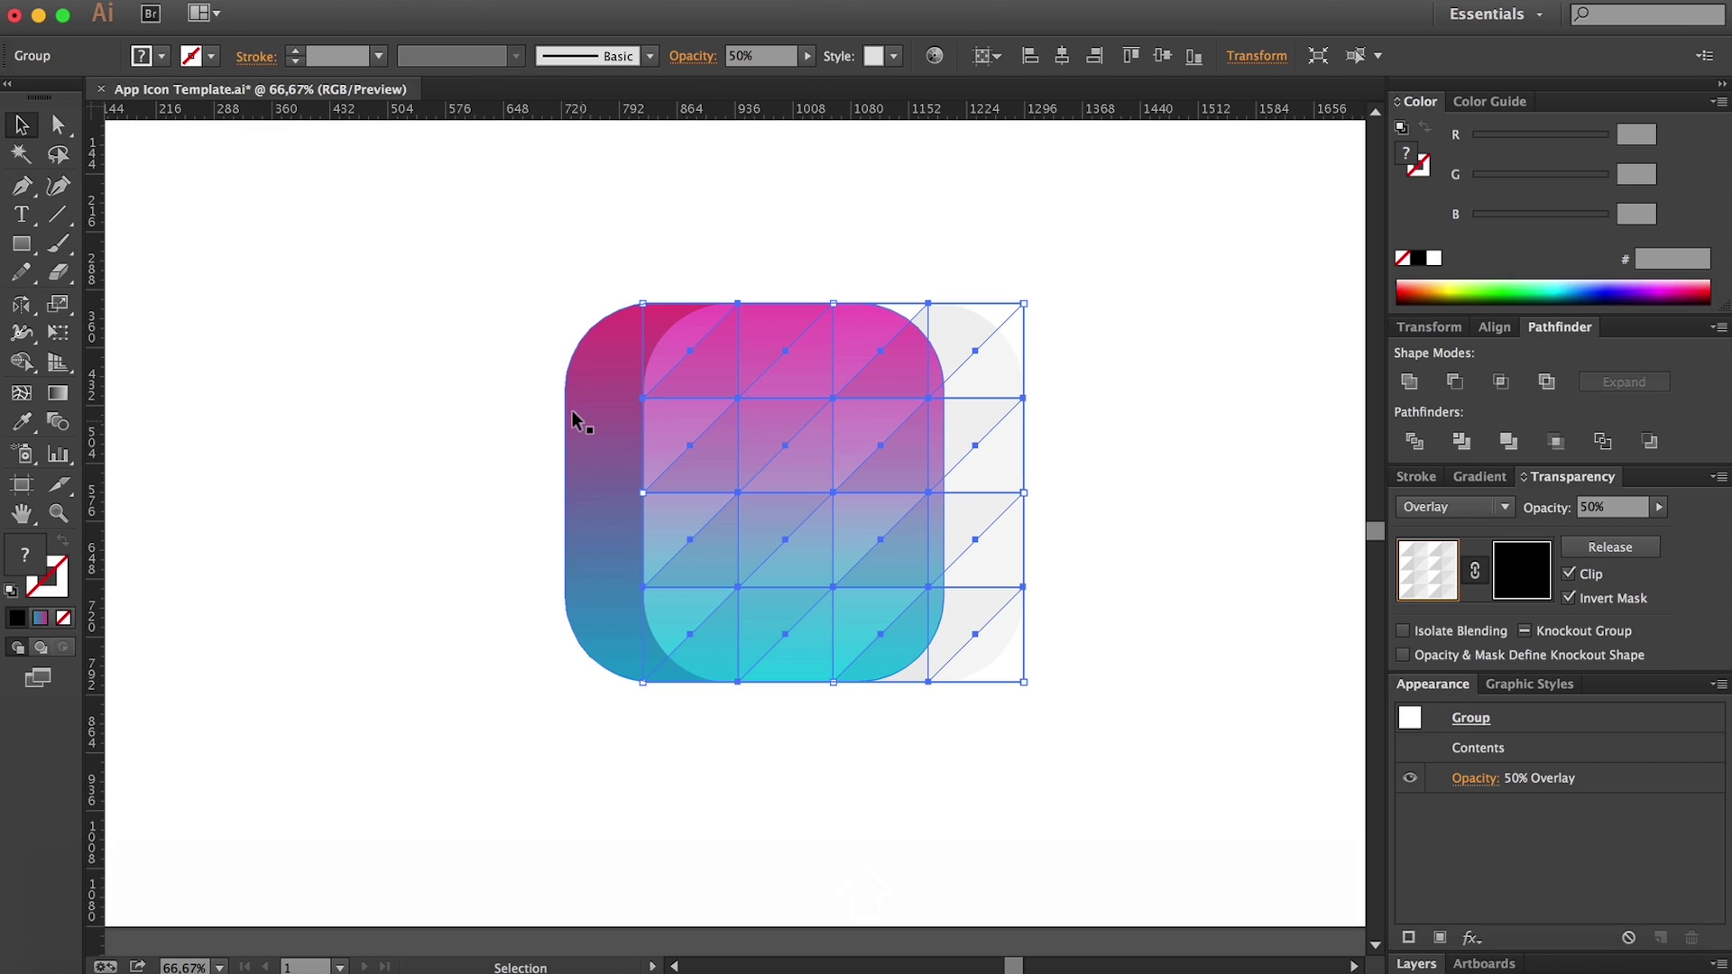
{"action": "left_click", "coordinate": [572, 413]}
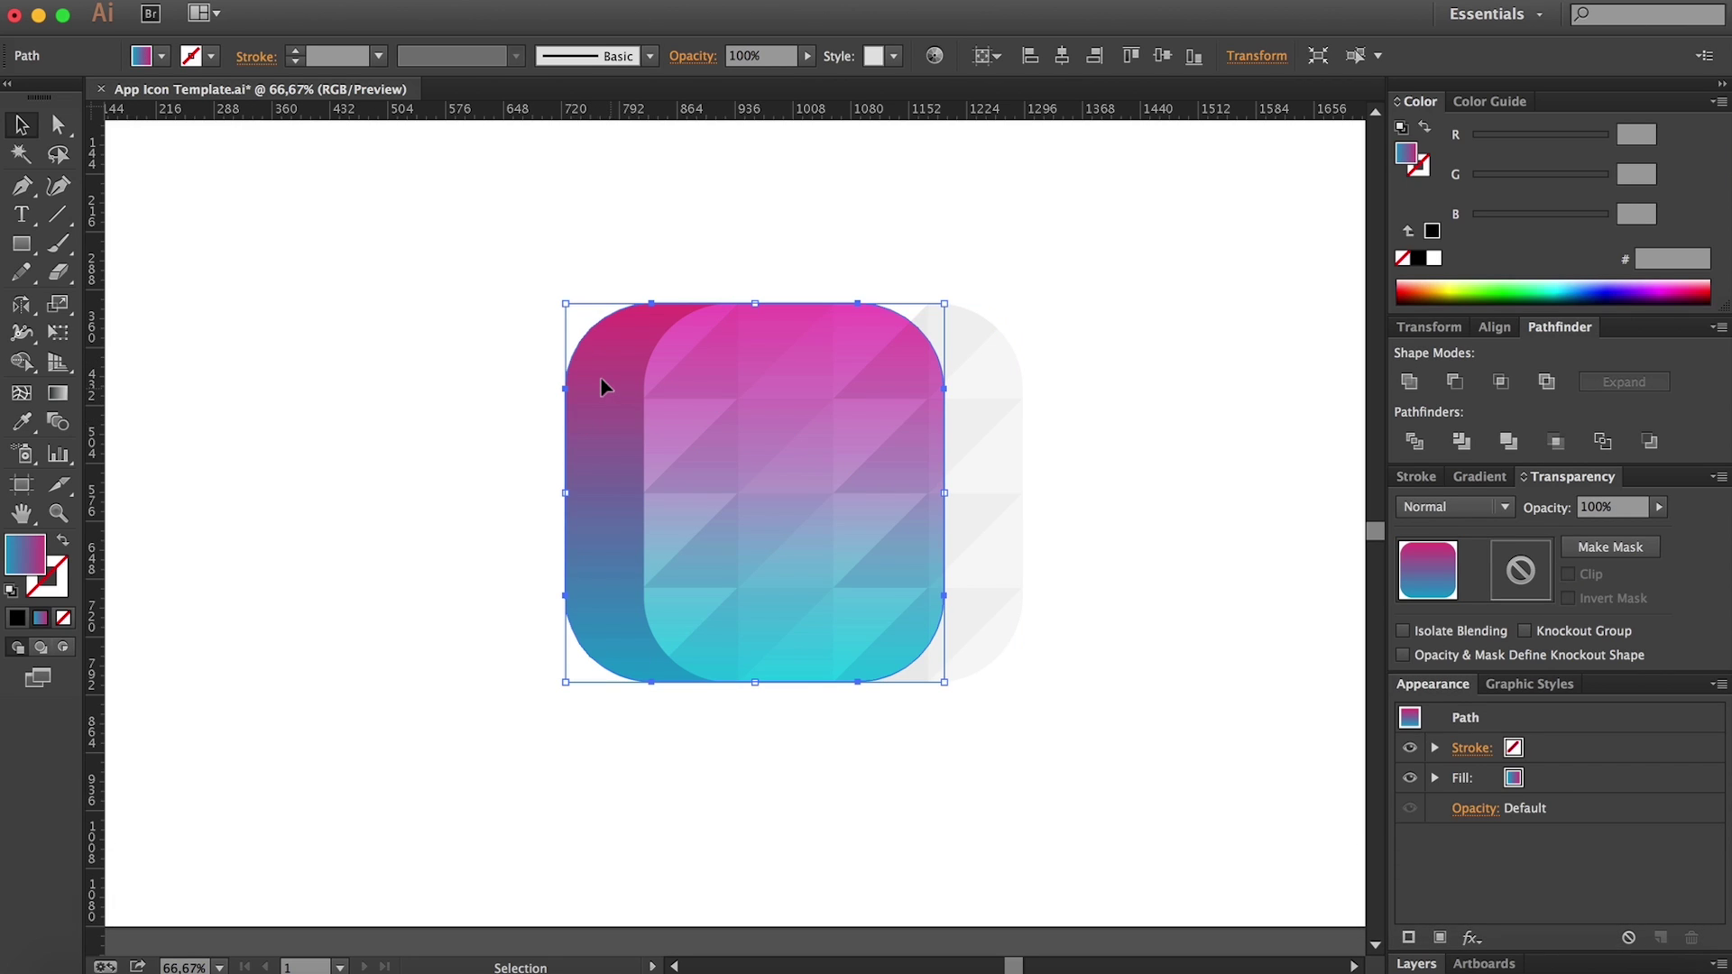
{"action": "key", "text": "super+c"}
Step: Move the triangle pattern group back into alignment over the gradient rounded square and deselect it
{"action": "left_click", "coordinate": [761, 403]}
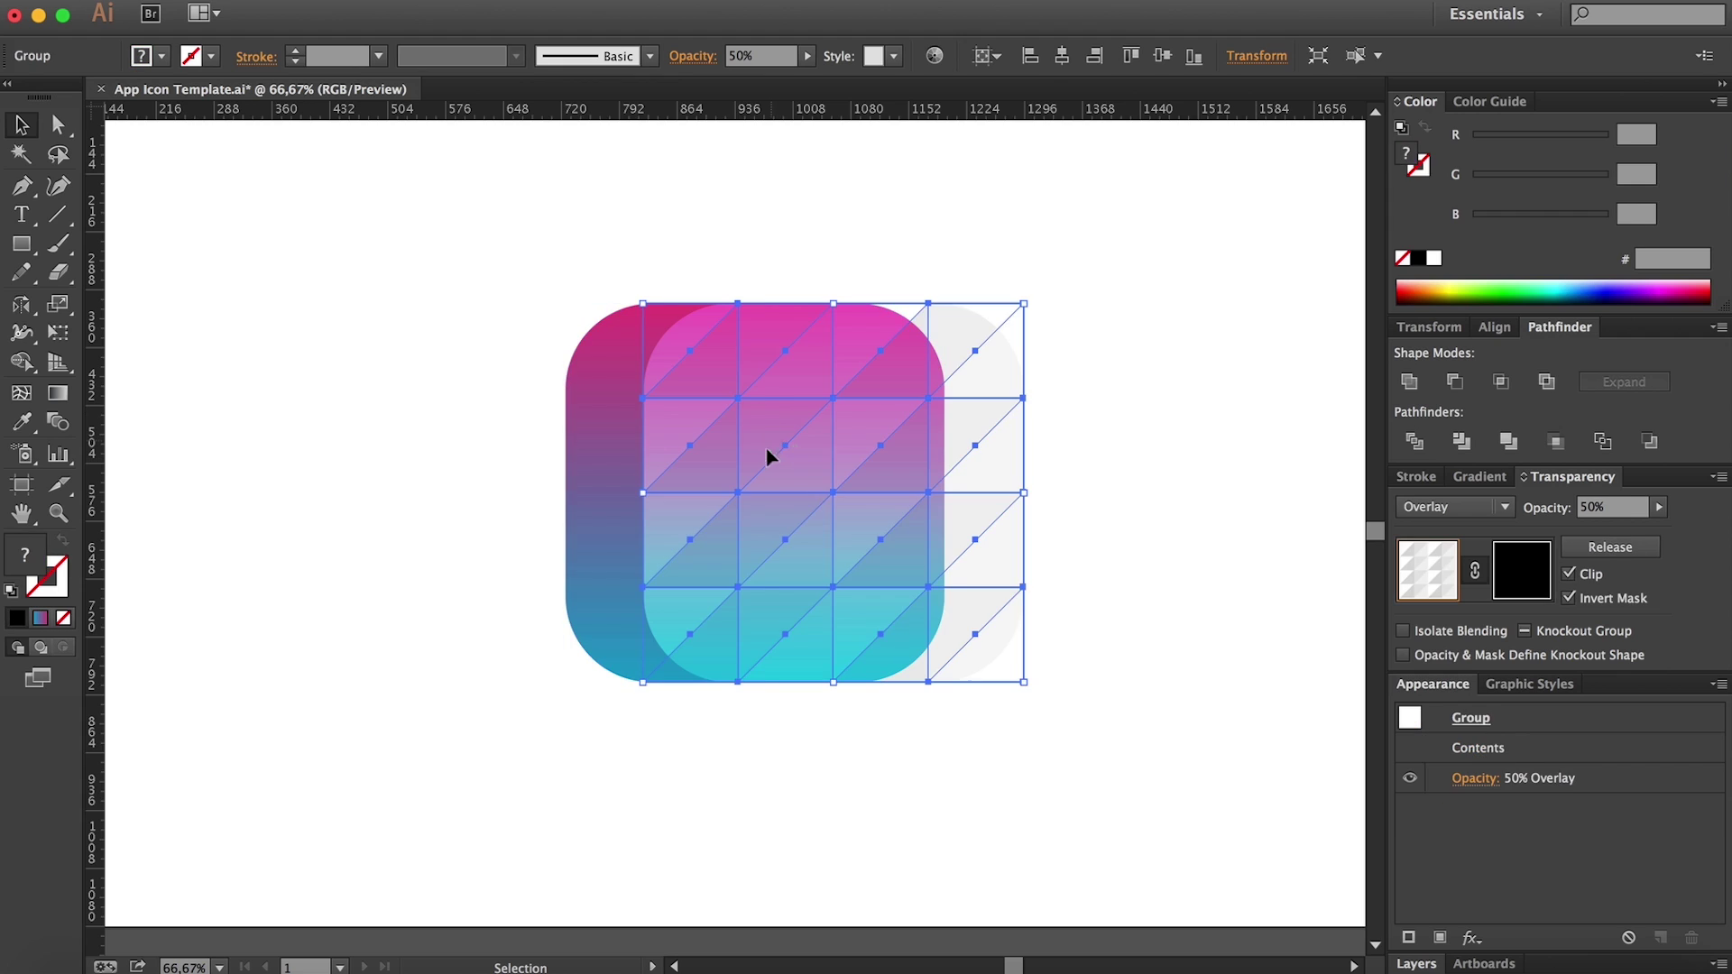
{"action": "left_click_drag", "start_coordinate": [771, 402], "coordinate": [696, 400]}
{"action": "left_click", "coordinate": [431, 419]}
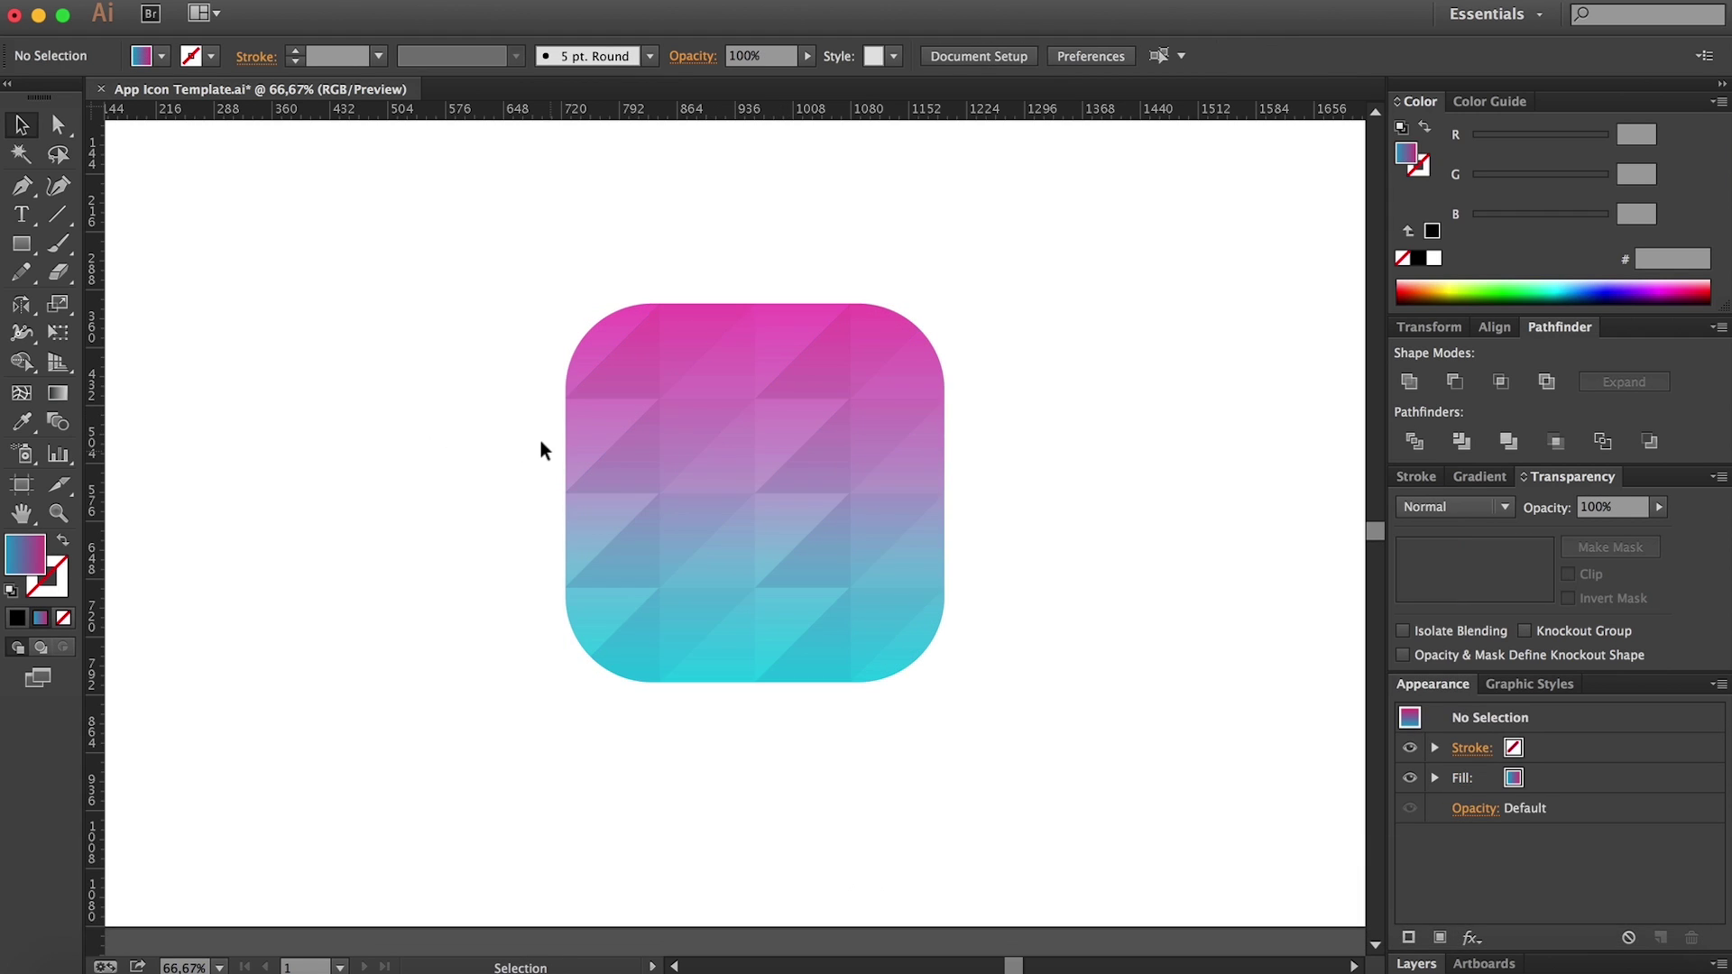
Step: Paste the copied rounded square in place and bring it to the front of the icon artwork
{"action": "key", "text": "super+f"}
{"action": "right_click", "coordinate": [650, 456]}
{"action": "mouse_move", "coordinate": [722, 783]}
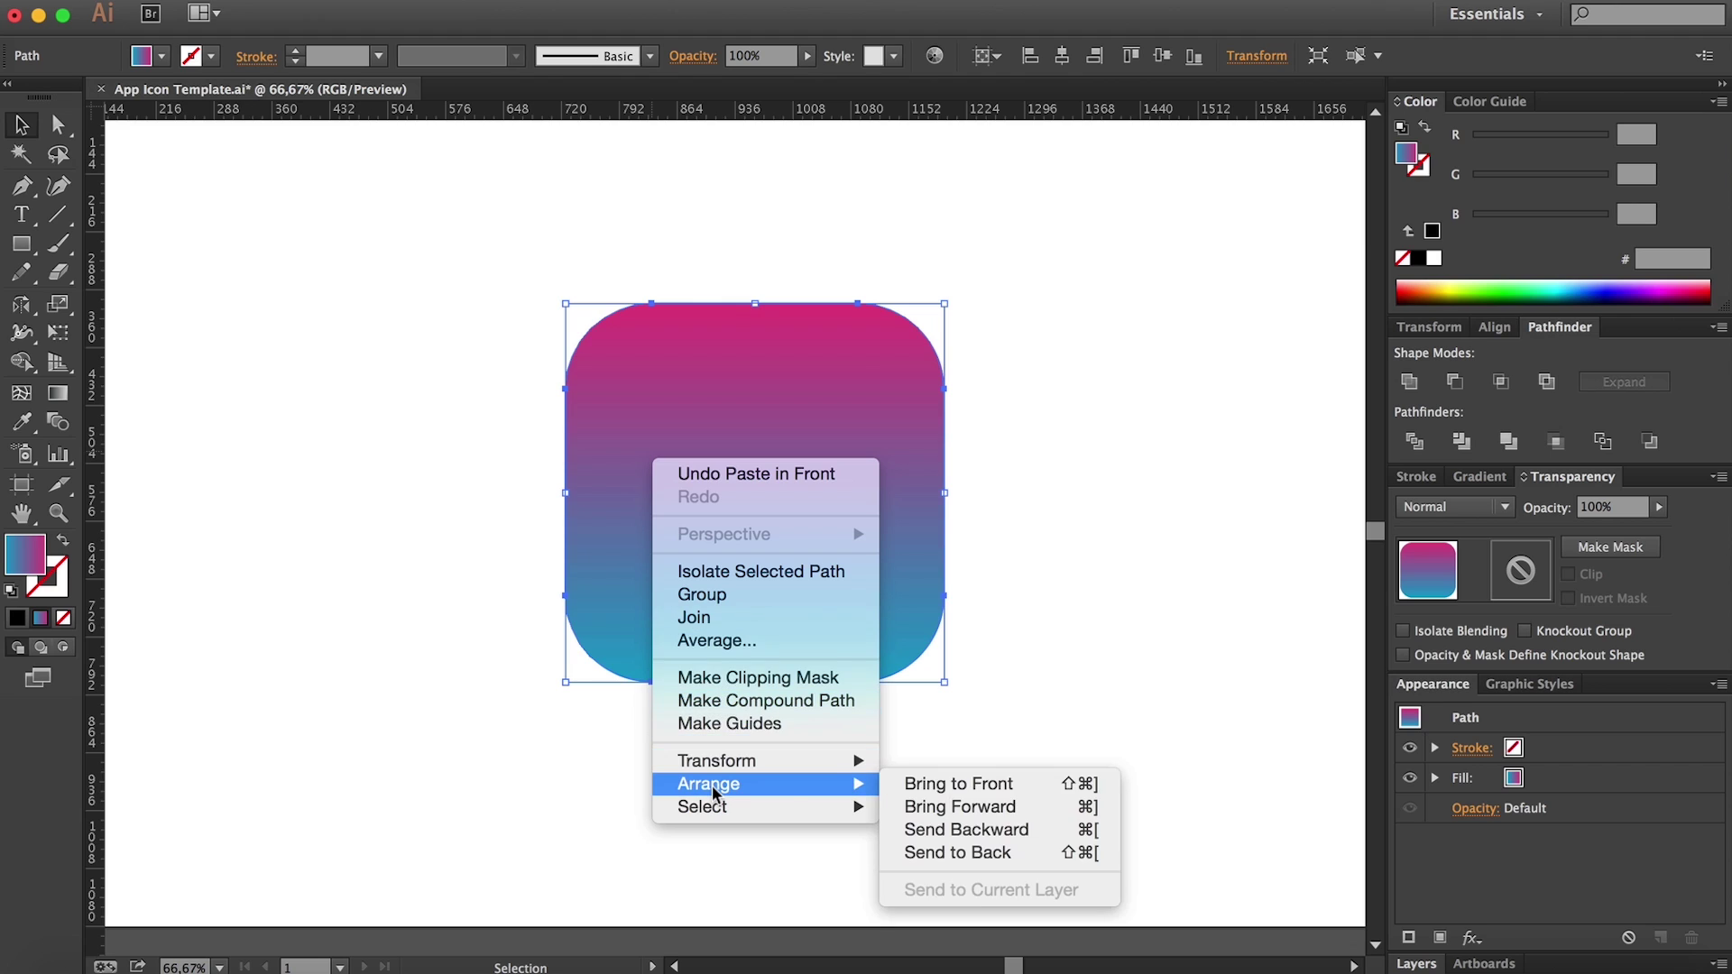
{"action": "left_click", "coordinate": [967, 781]}
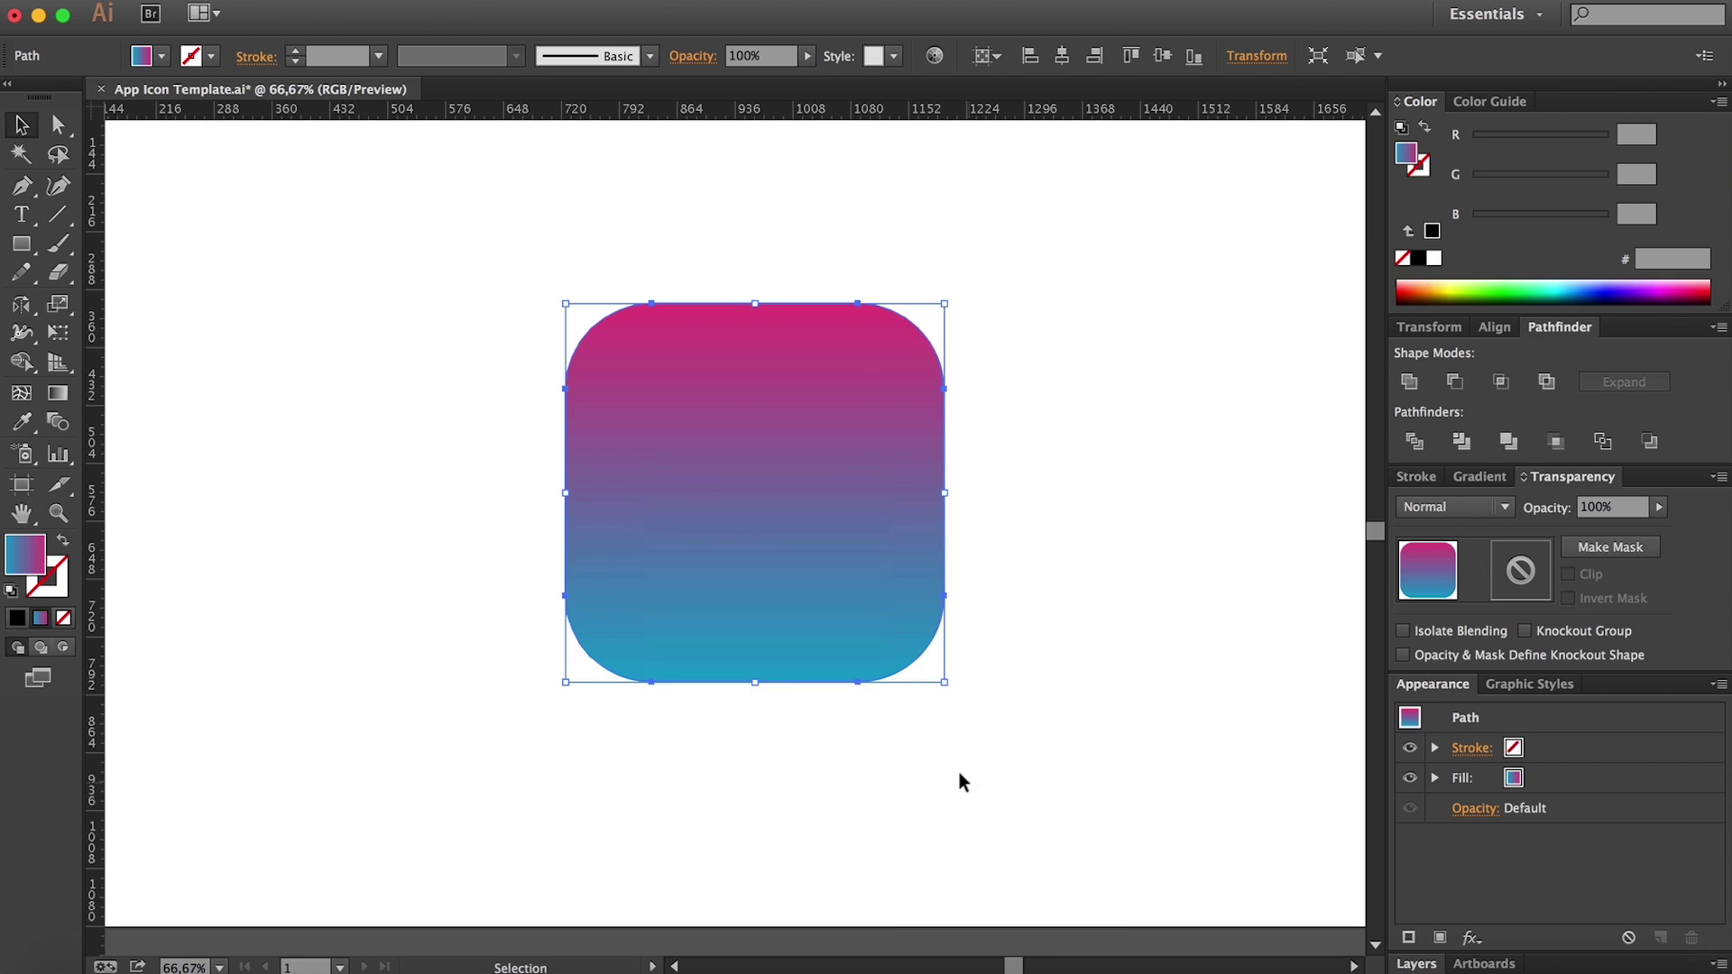
Step: Fill the front rounded square with black and set its blending mode to Overlay
{"action": "left_click", "coordinate": [1417, 260]}
{"action": "left_click", "coordinate": [1478, 507]}
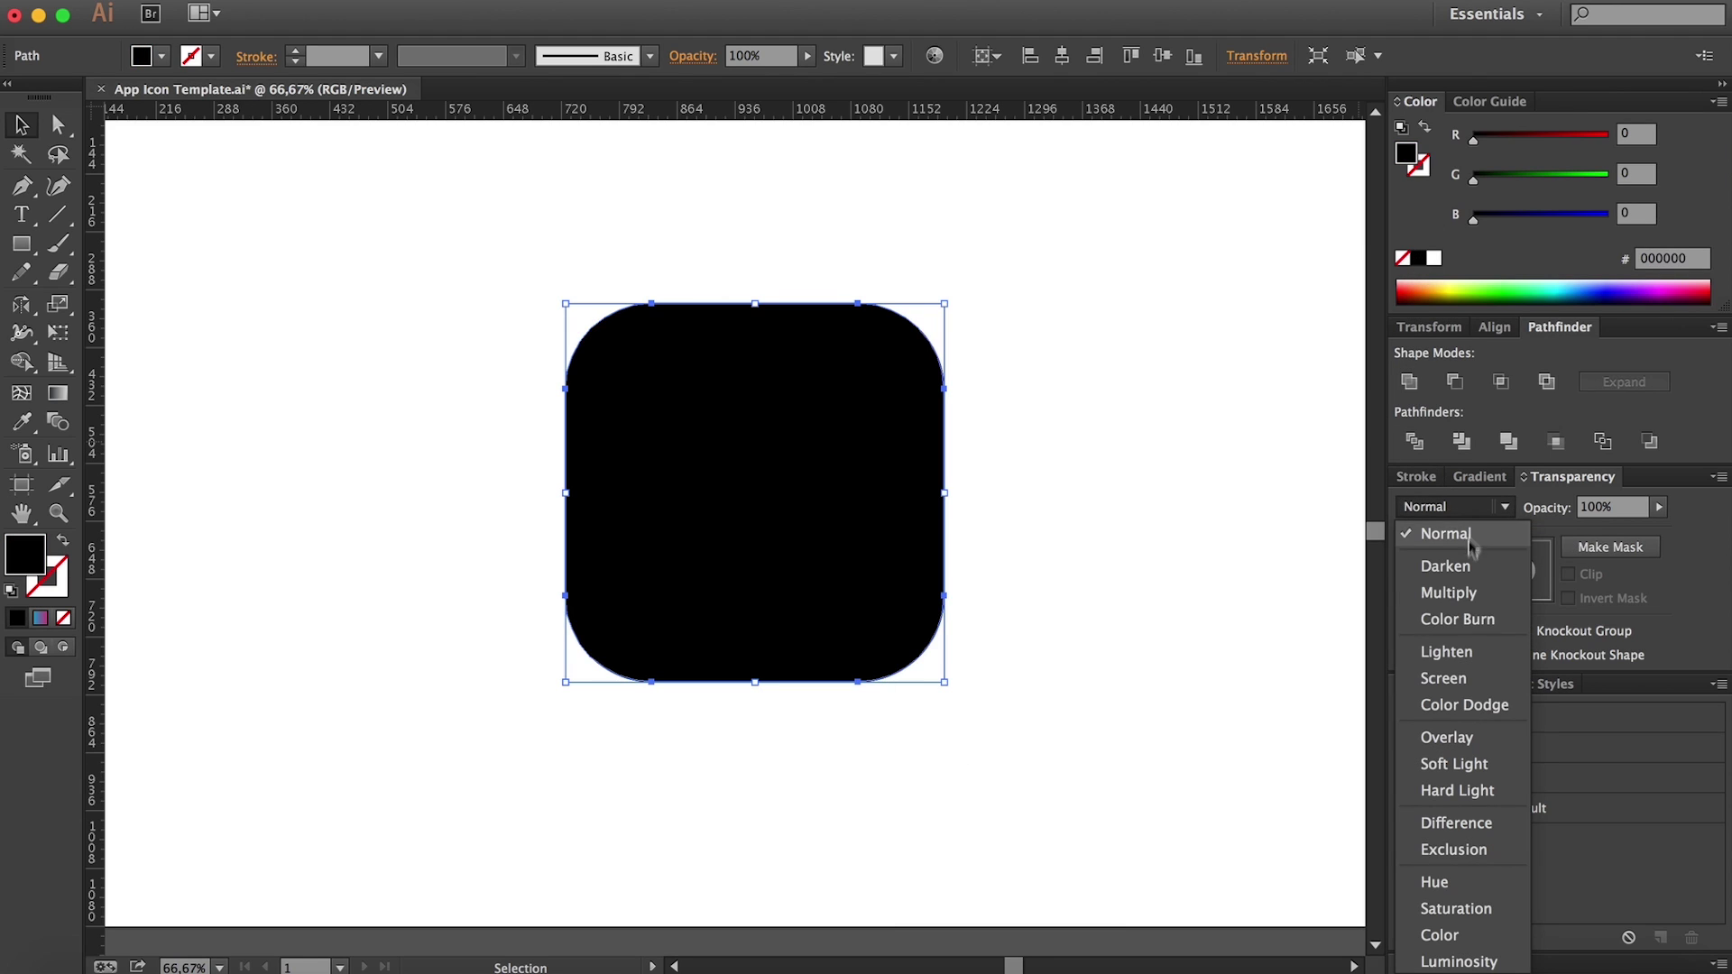
{"action": "left_click", "coordinate": [1456, 736]}
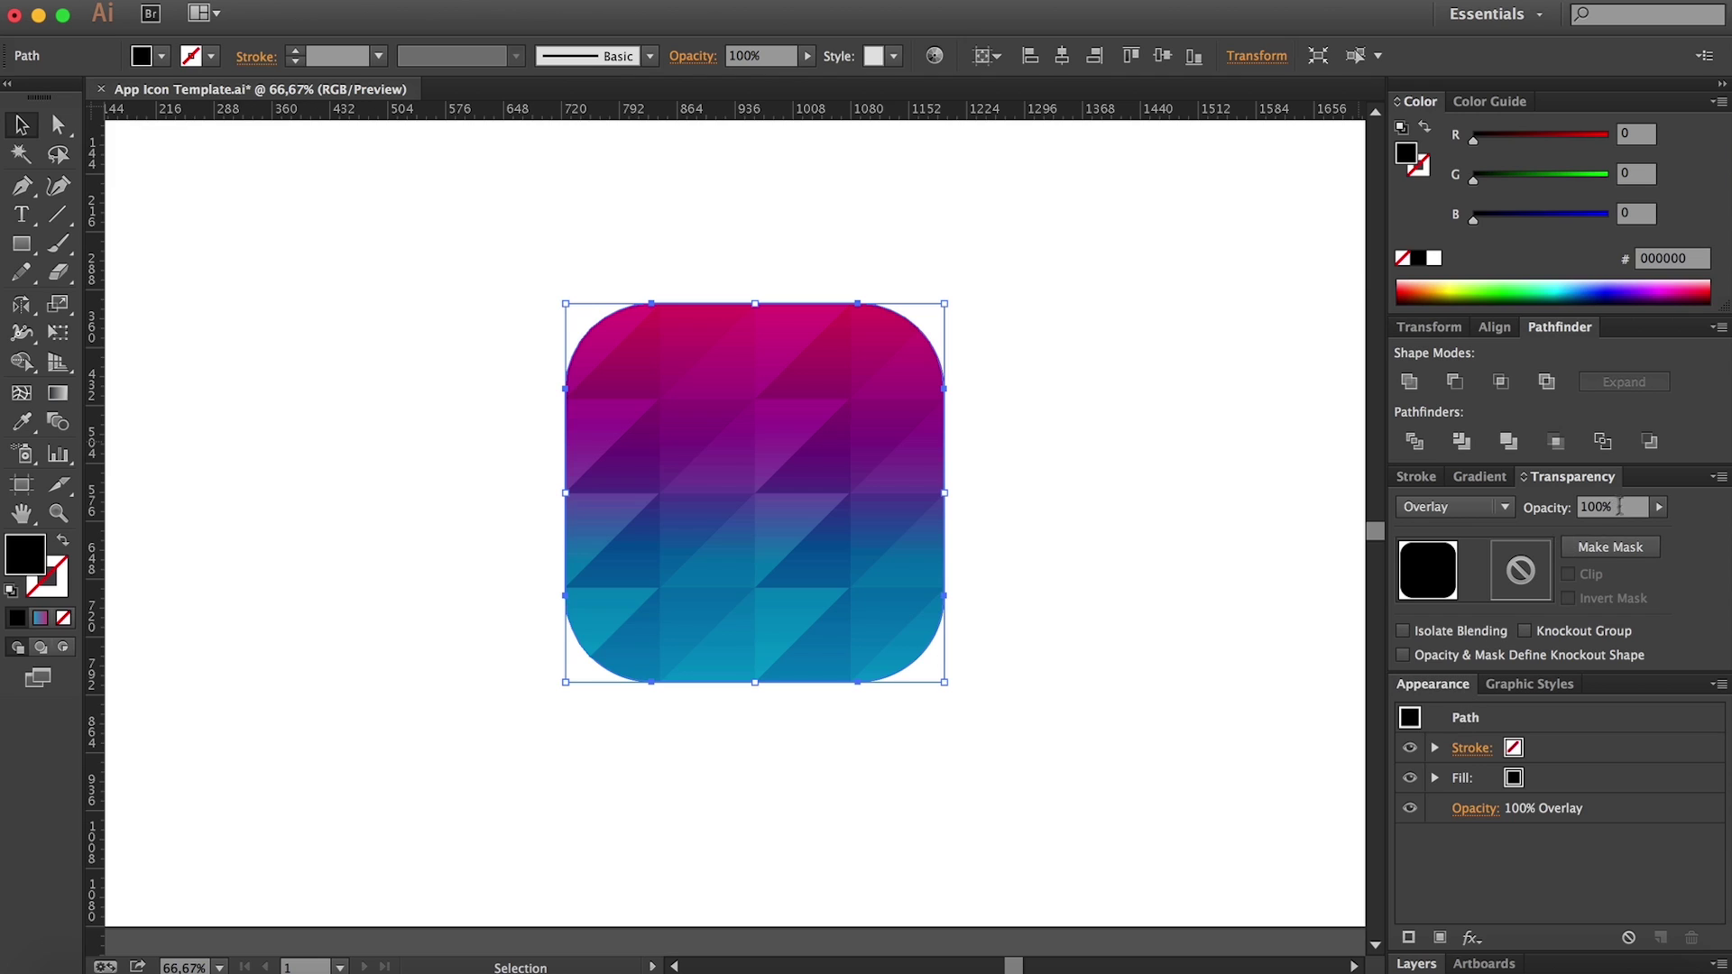
Step: Lower the opacity of the black Overlay rounded square to 46% and deselect it
{"action": "left_click", "coordinate": [1619, 505]}
{"action": "type", "text": "25"}
{"action": "key", "text": "Return"}
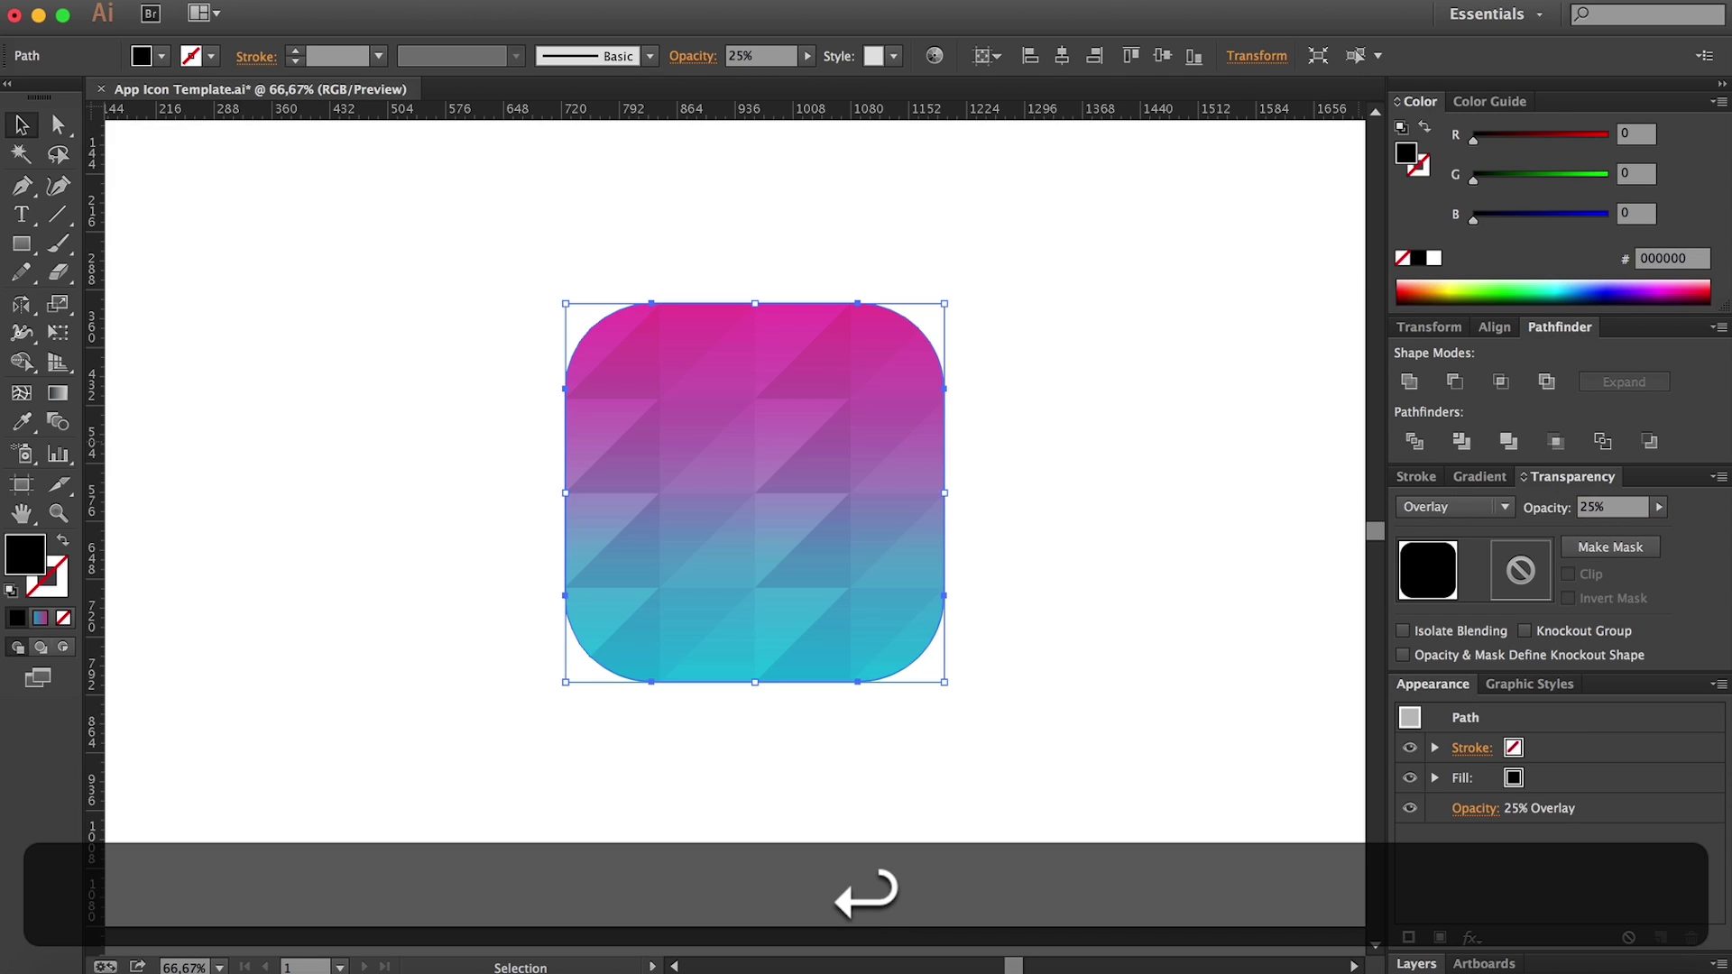
{"action": "left_click", "coordinate": [1659, 507]}
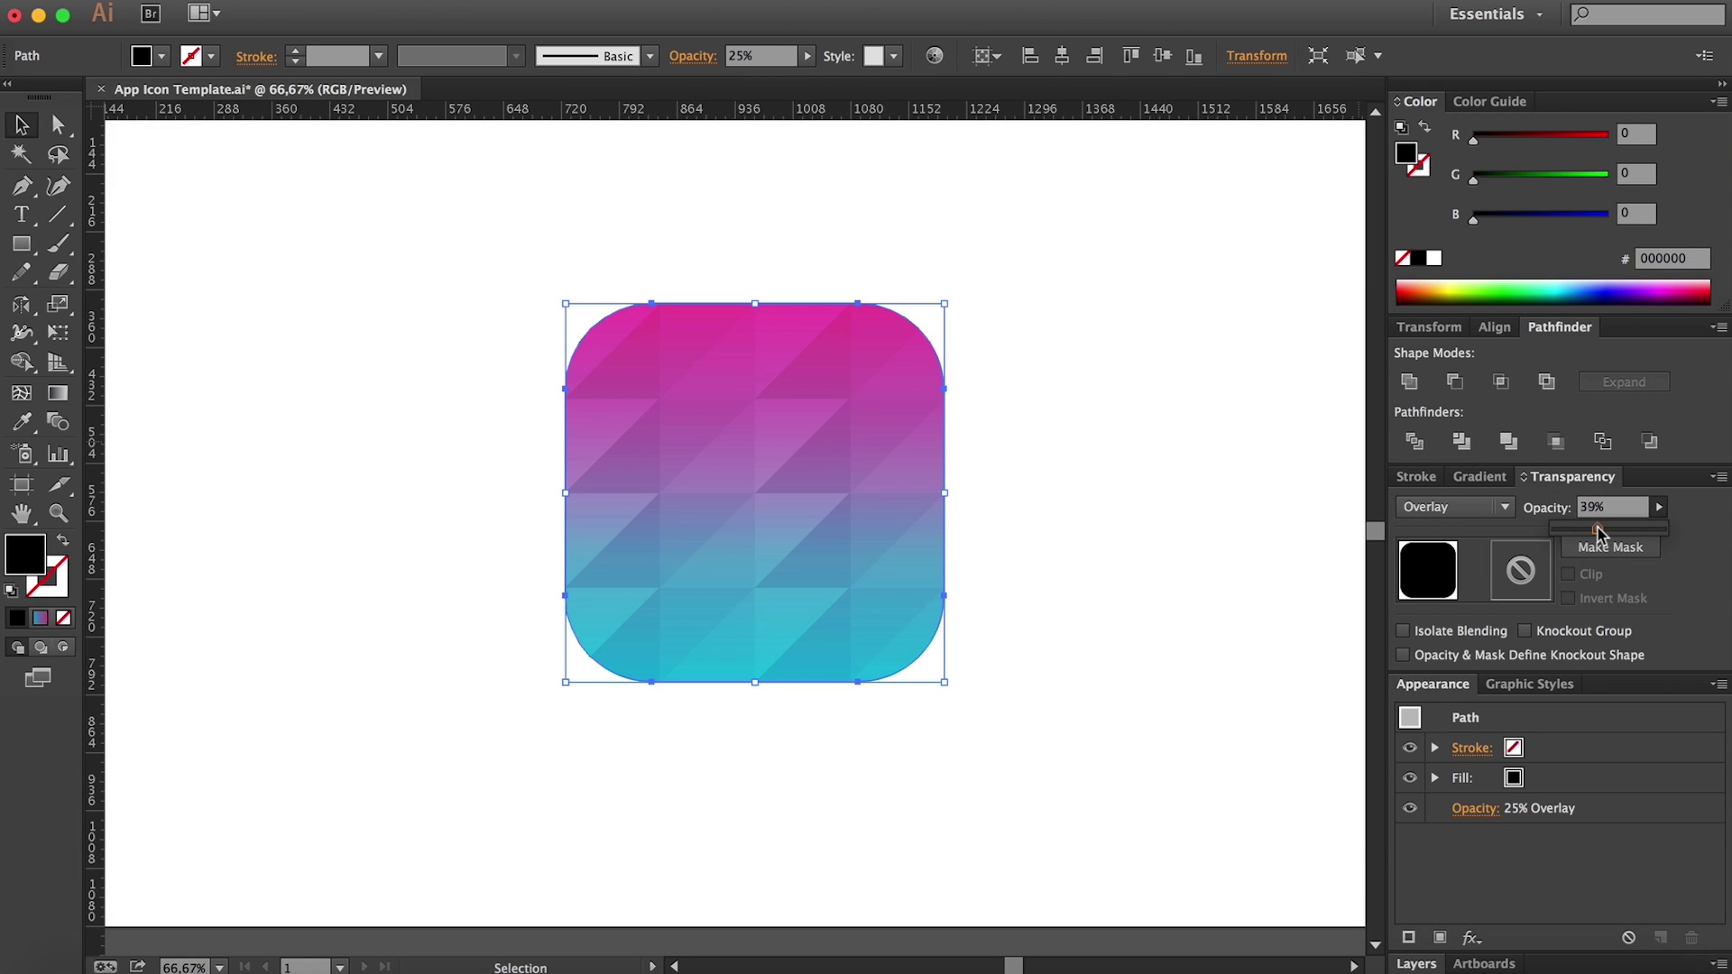
{"action": "left_click_drag", "start_coordinate": [1597, 532], "coordinate": [1610, 532]}
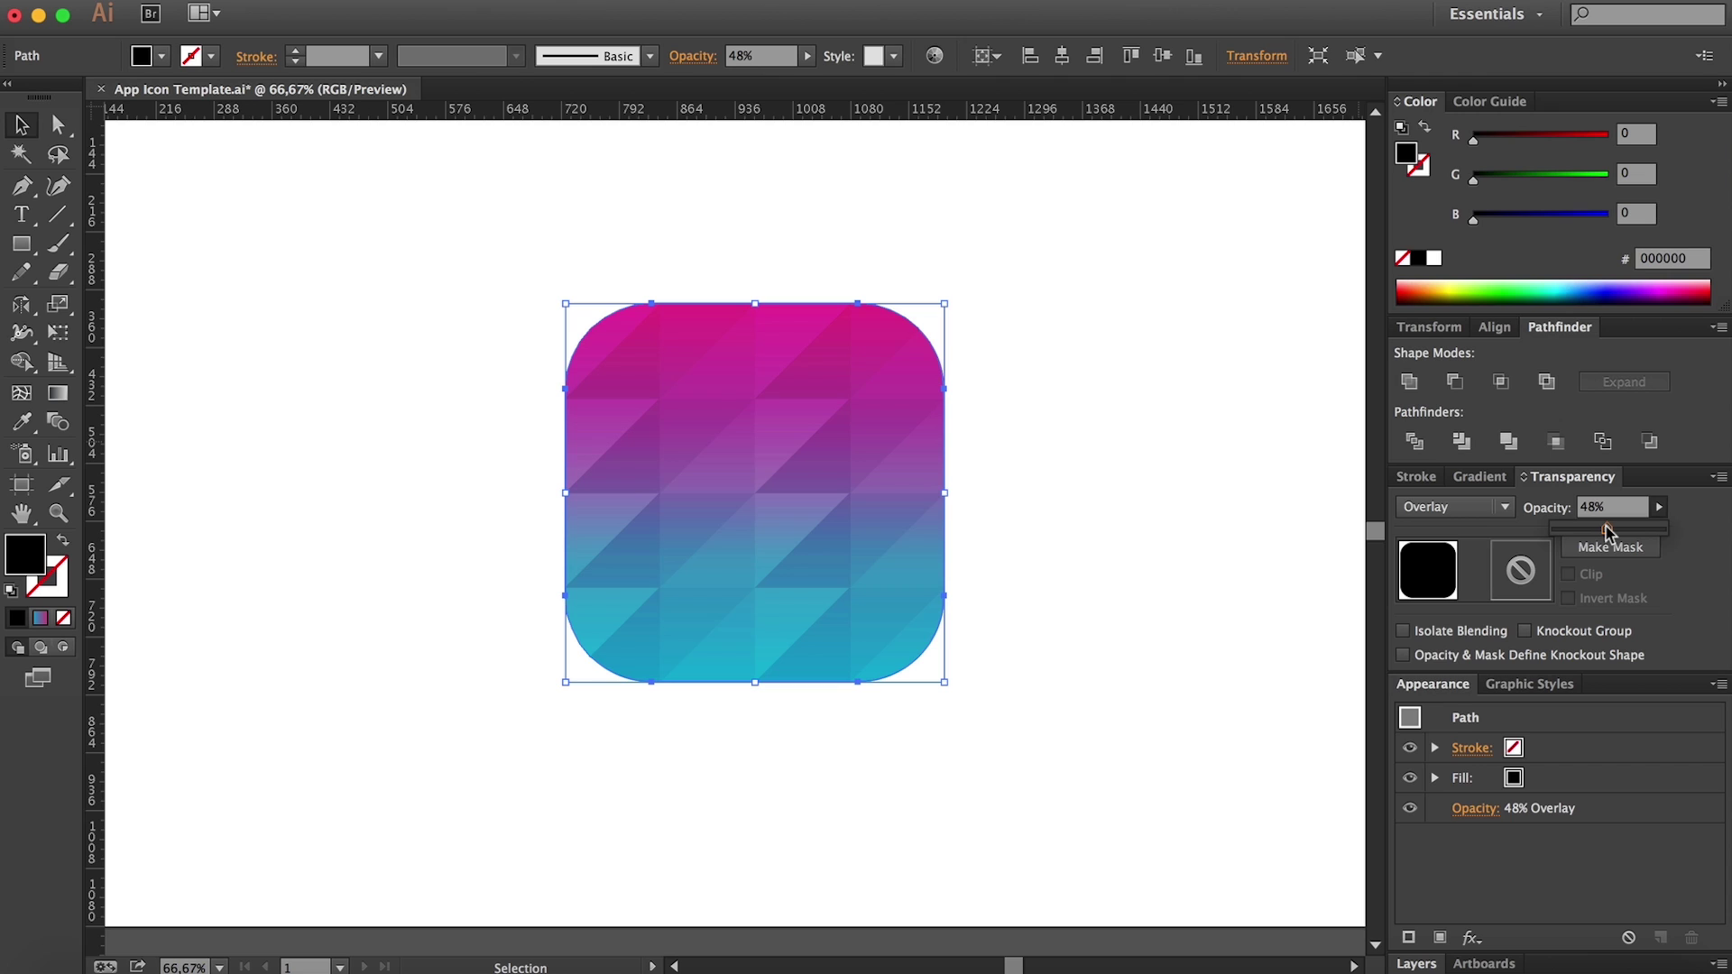
{"action": "left_click", "coordinate": [1085, 538]}
Step: Examine the color and contrast of the whole darkened icon from different zoom levels
{"action": "key", "text": "h"}
{"action": "left_click_drag", "start_coordinate": [1010, 585], "coordinate": [894, 582]}
{"action": "key", "text": "z"}
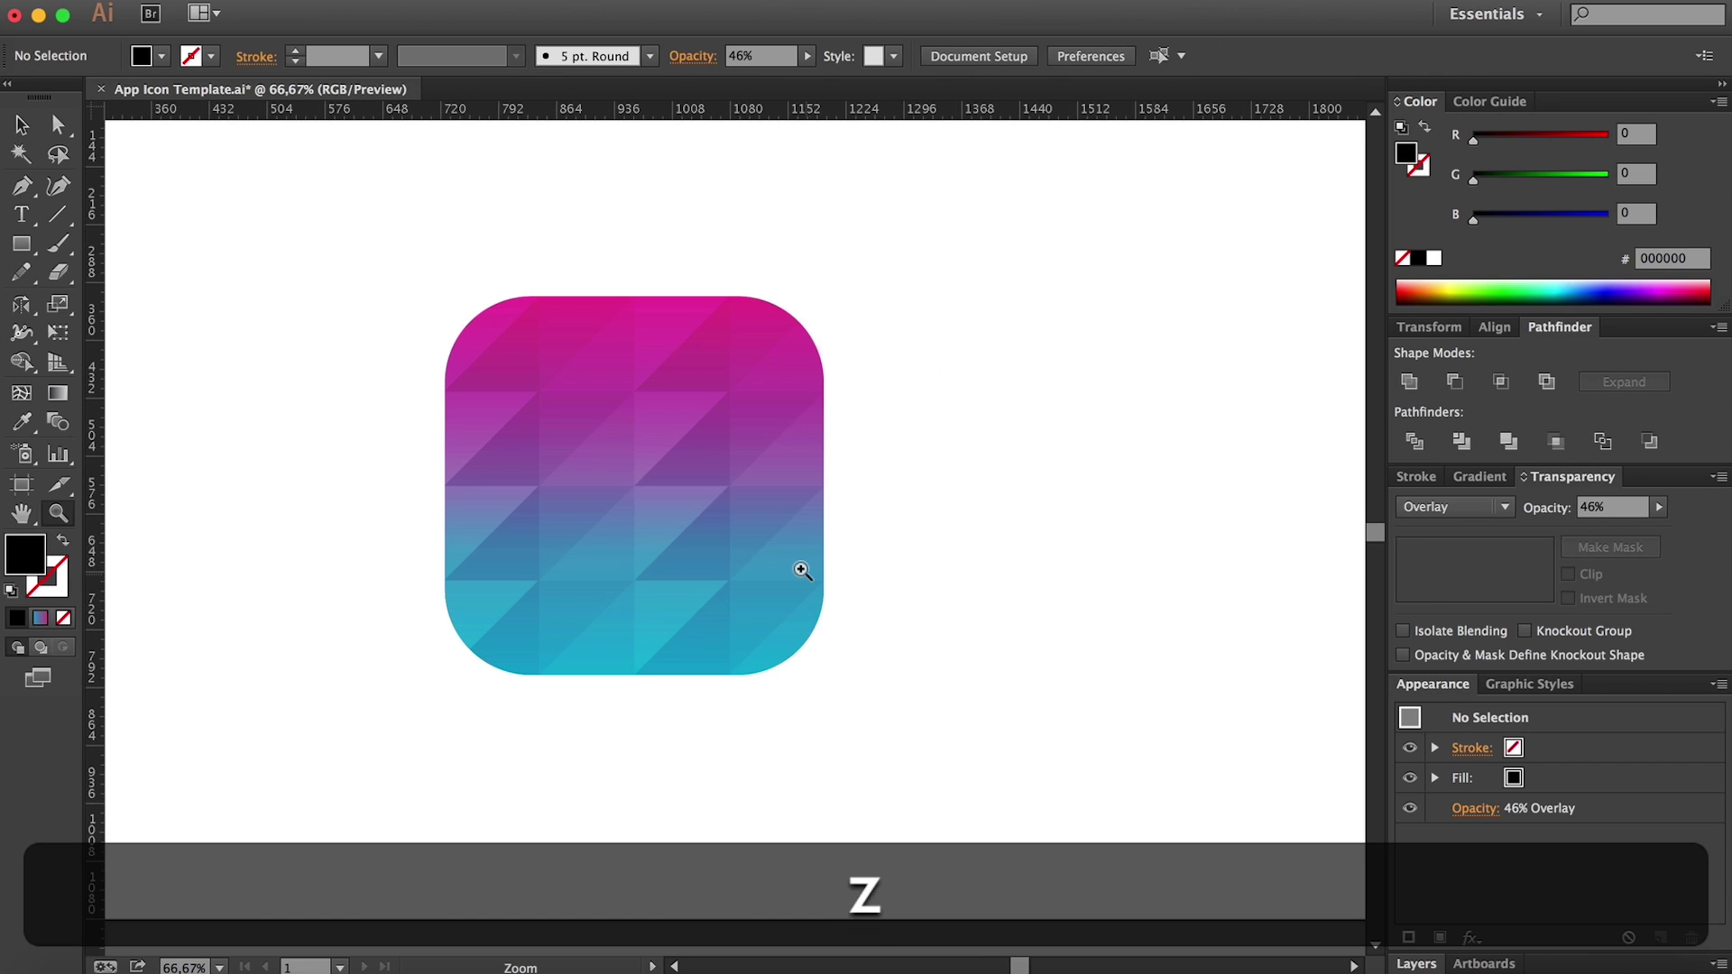
{"action": "left_click", "coordinate": [803, 571], "text": "alt"}
{"action": "left_click", "coordinate": [646, 510]}
{"action": "key", "text": "h"}
{"action": "left_click_drag", "start_coordinate": [676, 491], "coordinate": [702, 424]}
{"action": "key", "text": "v"}
{"action": "key", "text": "z"}
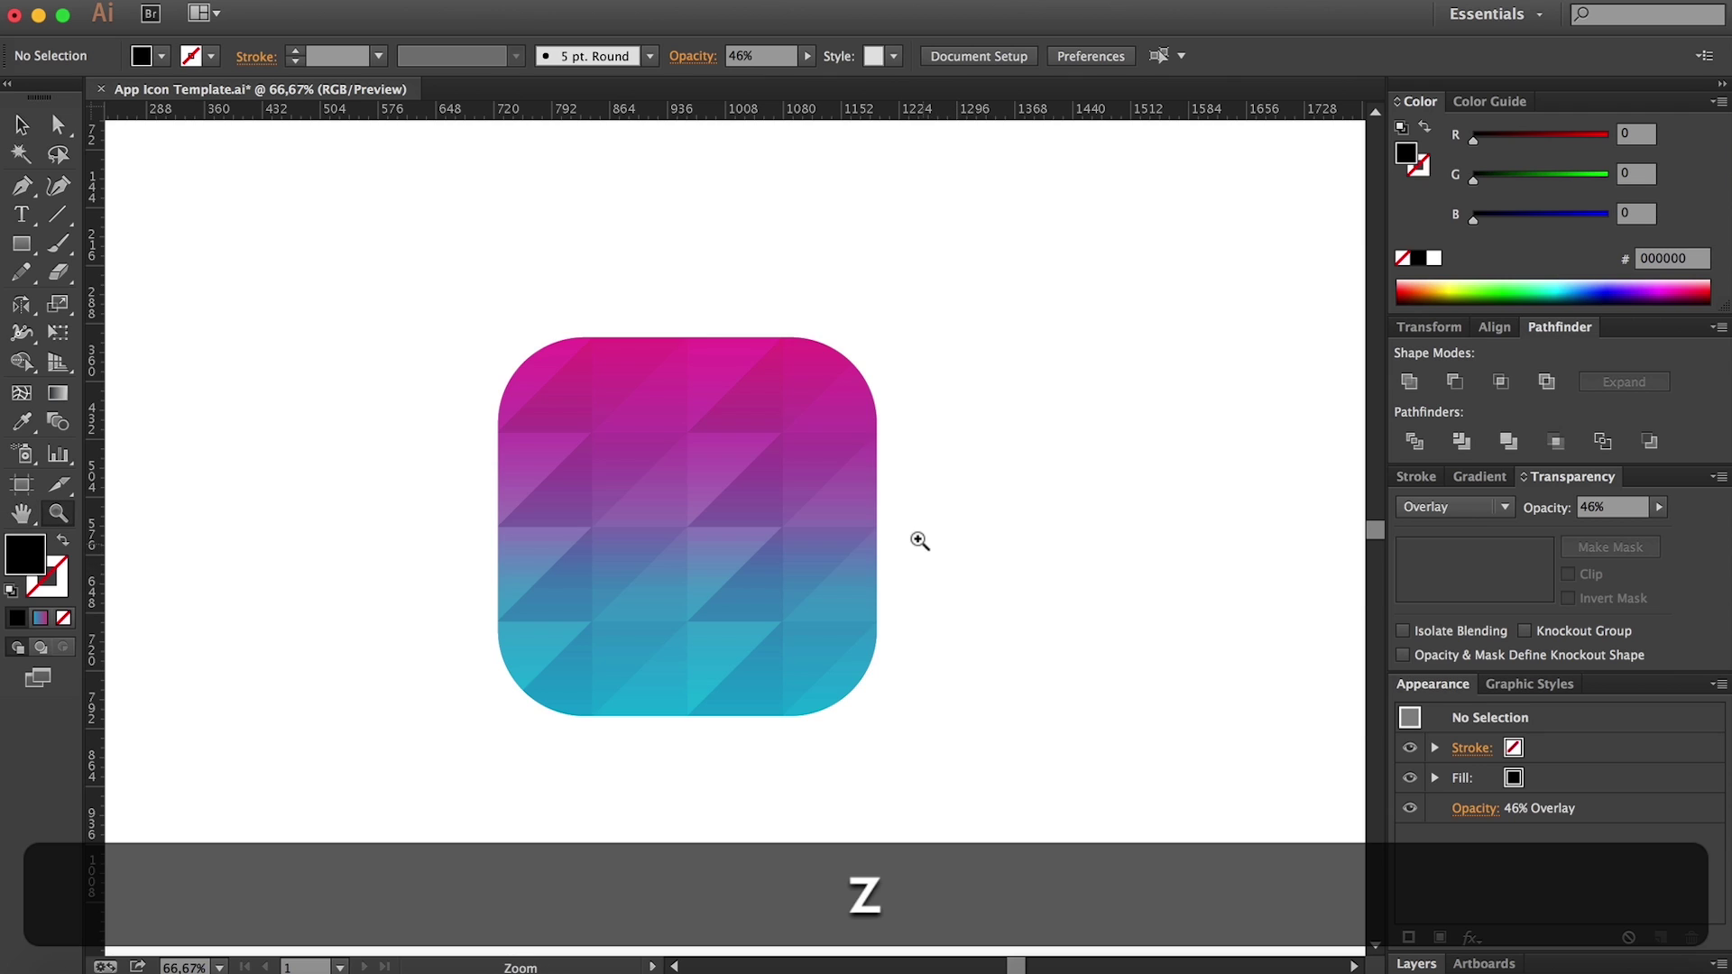
Step: Draw a black circle with the Ellipse tool on the empty pasteboard well to the left of the artboard
{"action": "key", "text": "h"}
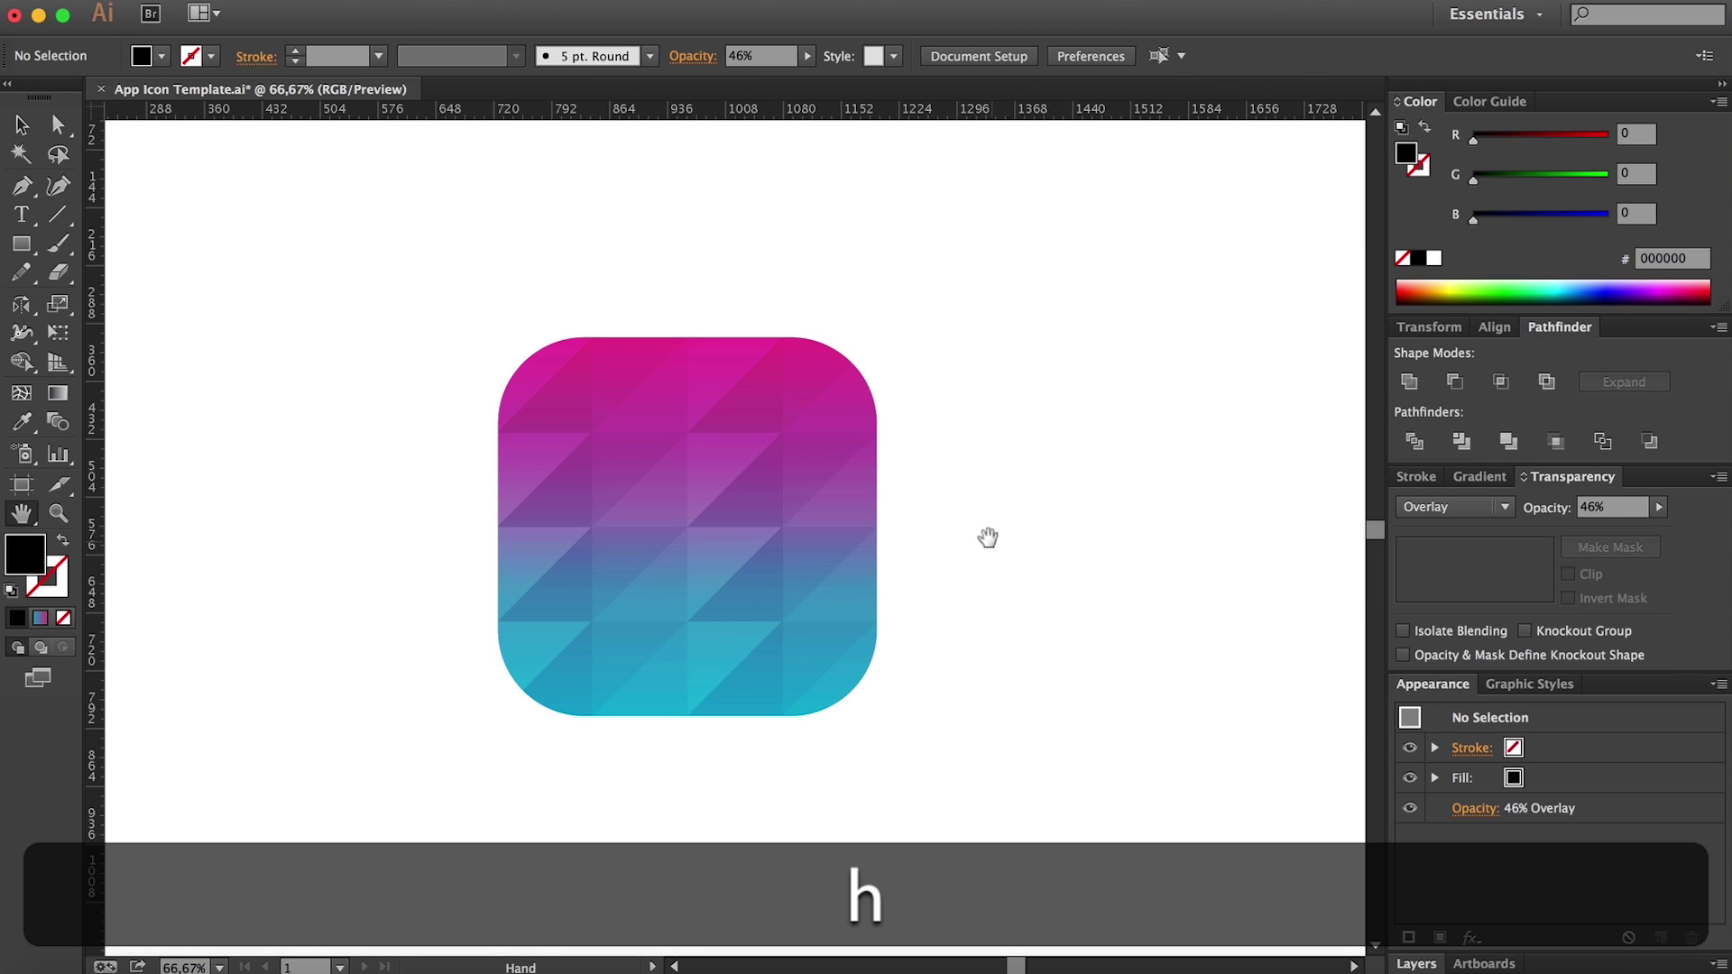
{"action": "left_click_drag", "start_coordinate": [476, 508], "coordinate": [1090, 506]}
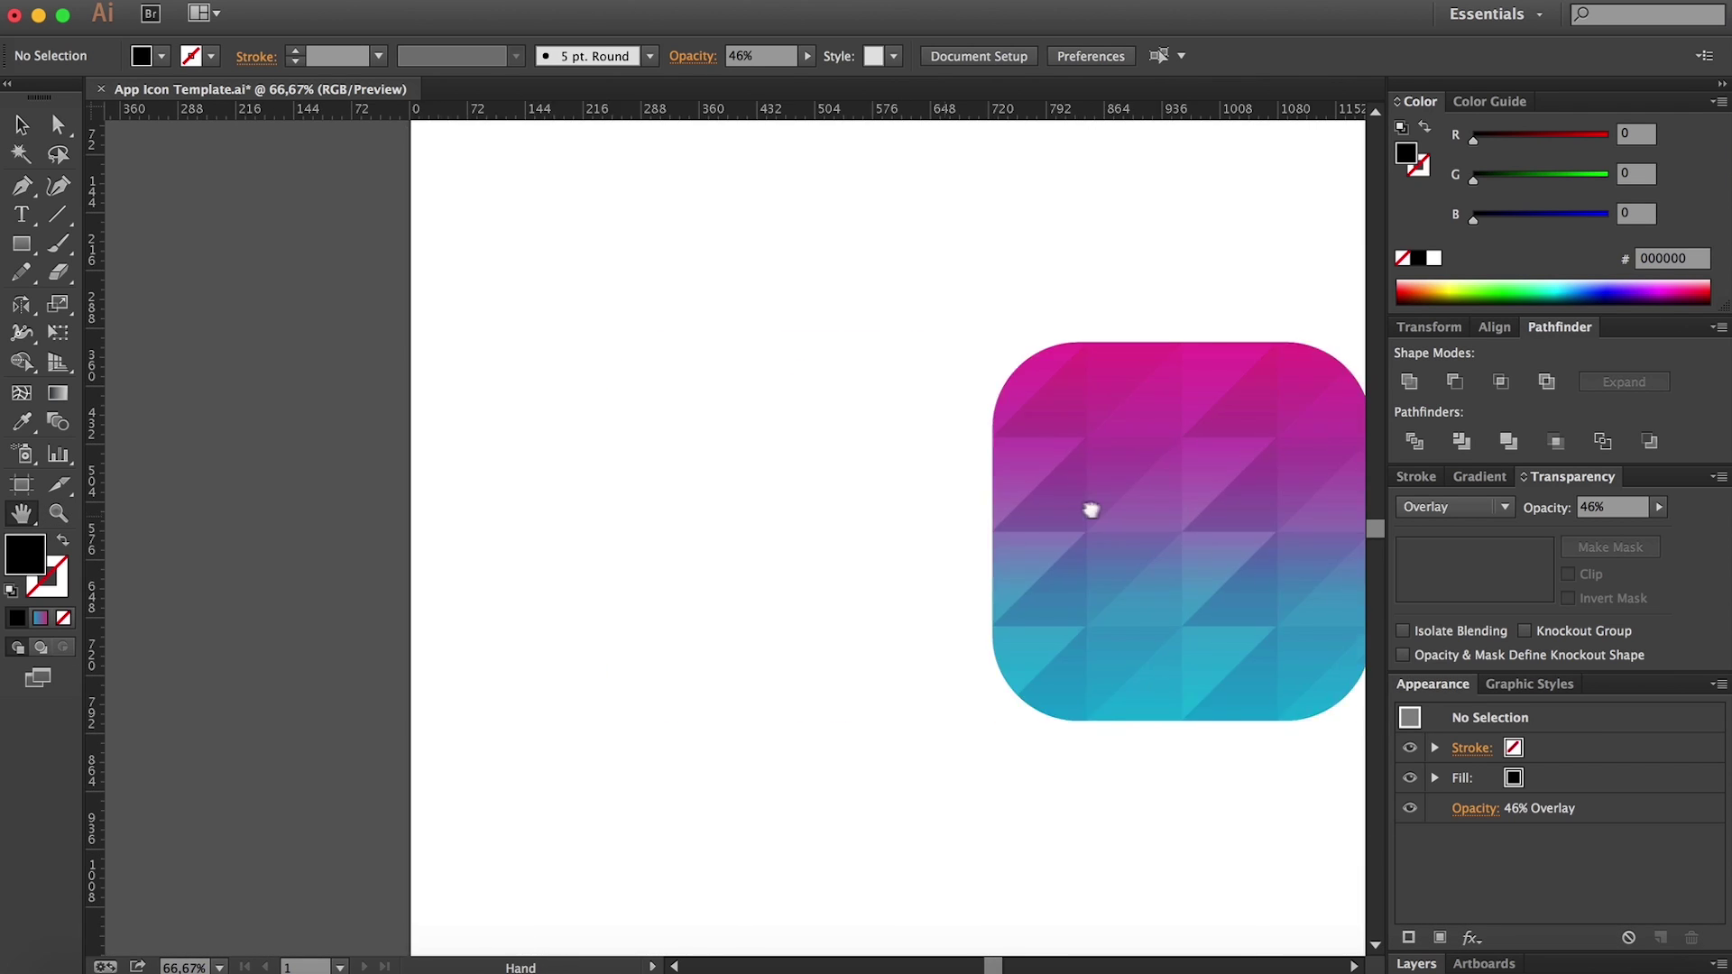
{"action": "left_click_drag", "start_coordinate": [676, 487], "coordinate": [1363, 487]}
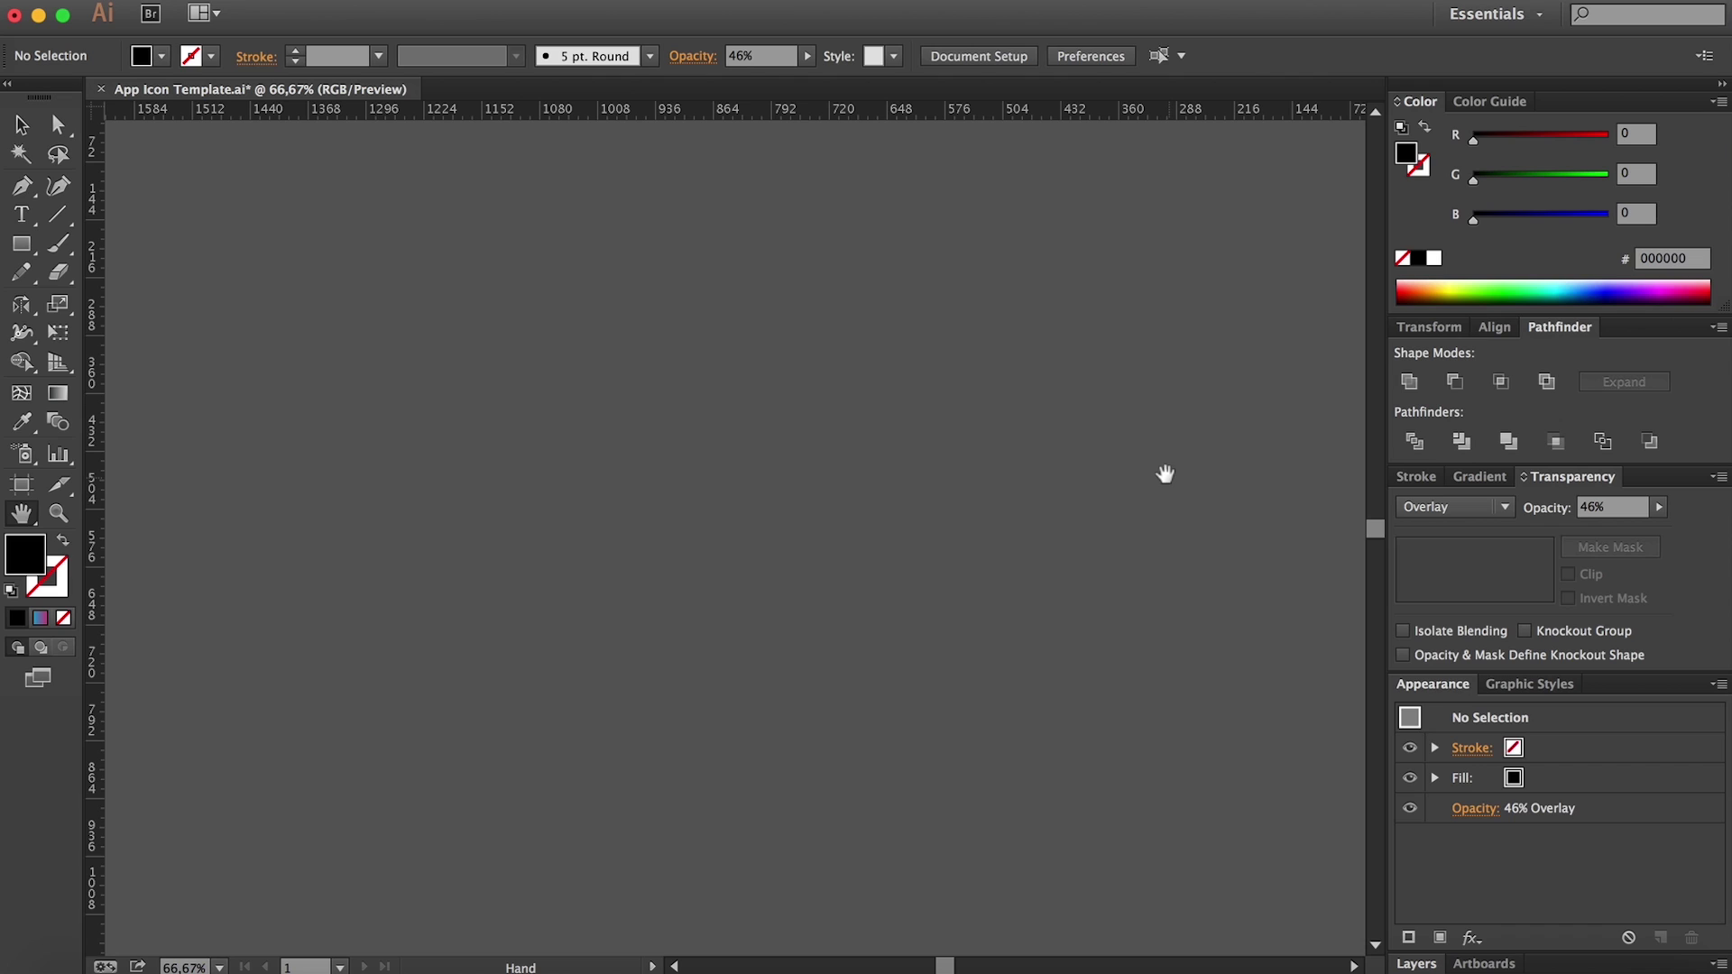
{"action": "left_click_drag", "start_coordinate": [21, 244], "coordinate": [135, 301]}
{"action": "left_click_drag", "start_coordinate": [529, 398], "coordinate": [657, 523]}
Step: Duplicate the black circle horizontally to the right so the two partly overlap, and deselect the copy
{"action": "key", "text": "v"}
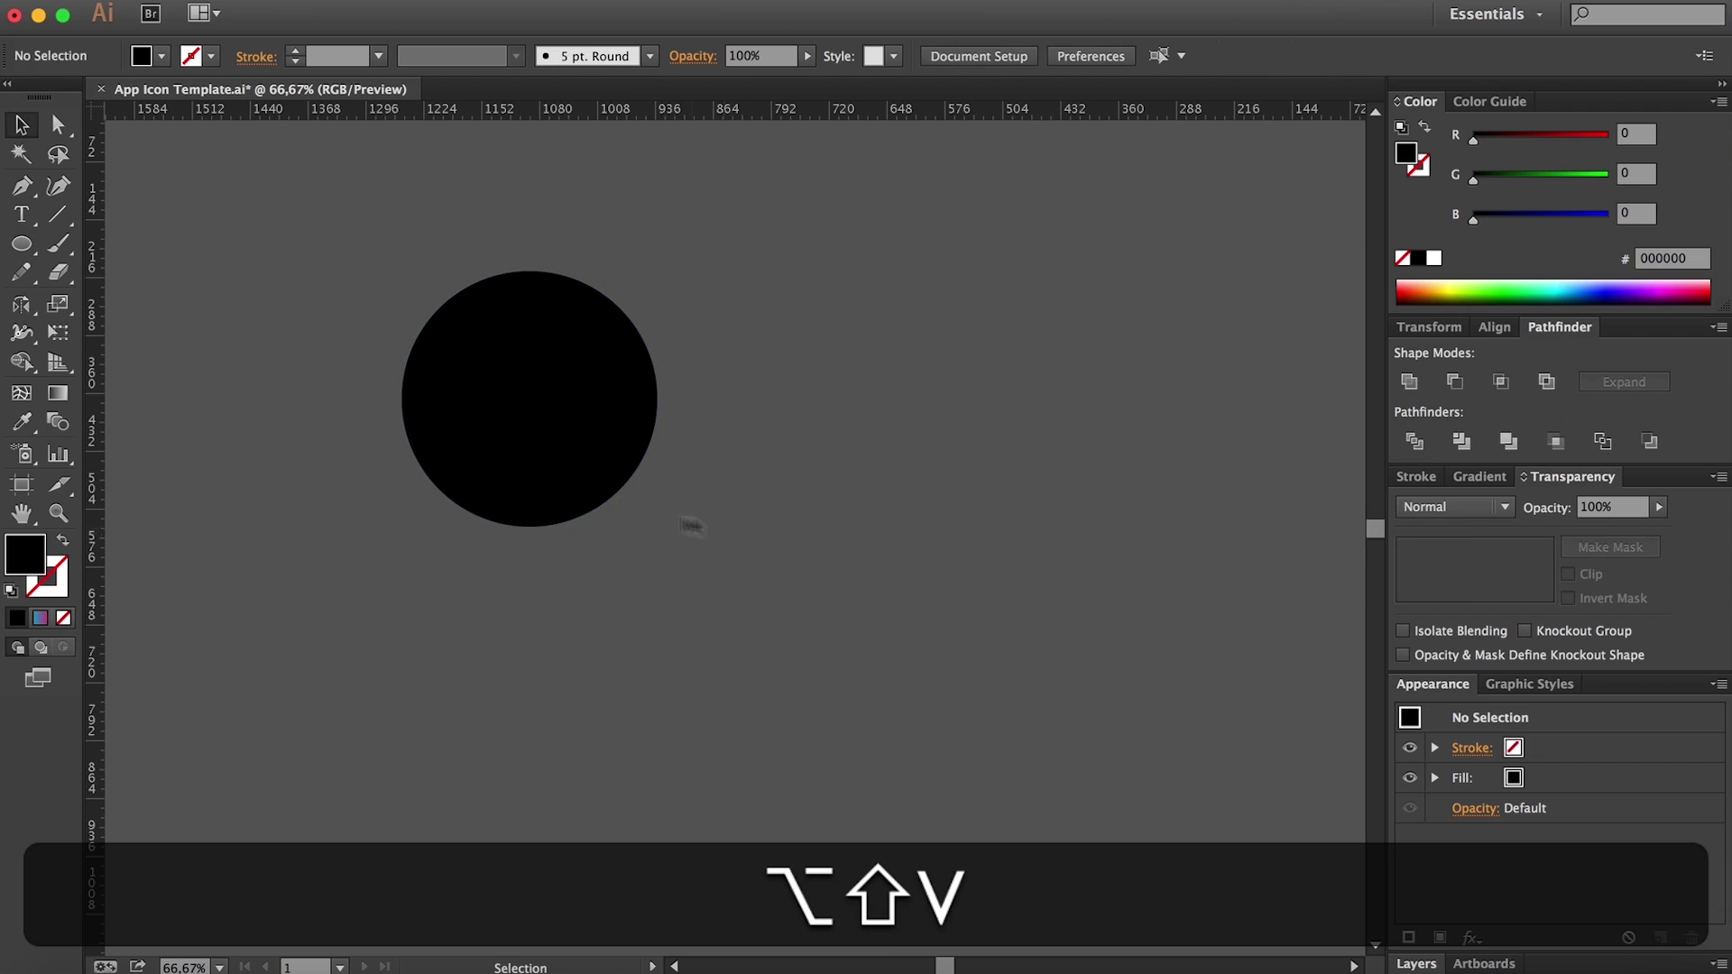
{"action": "left_click_drag", "start_coordinate": [529, 419], "coordinate": [570, 424]}
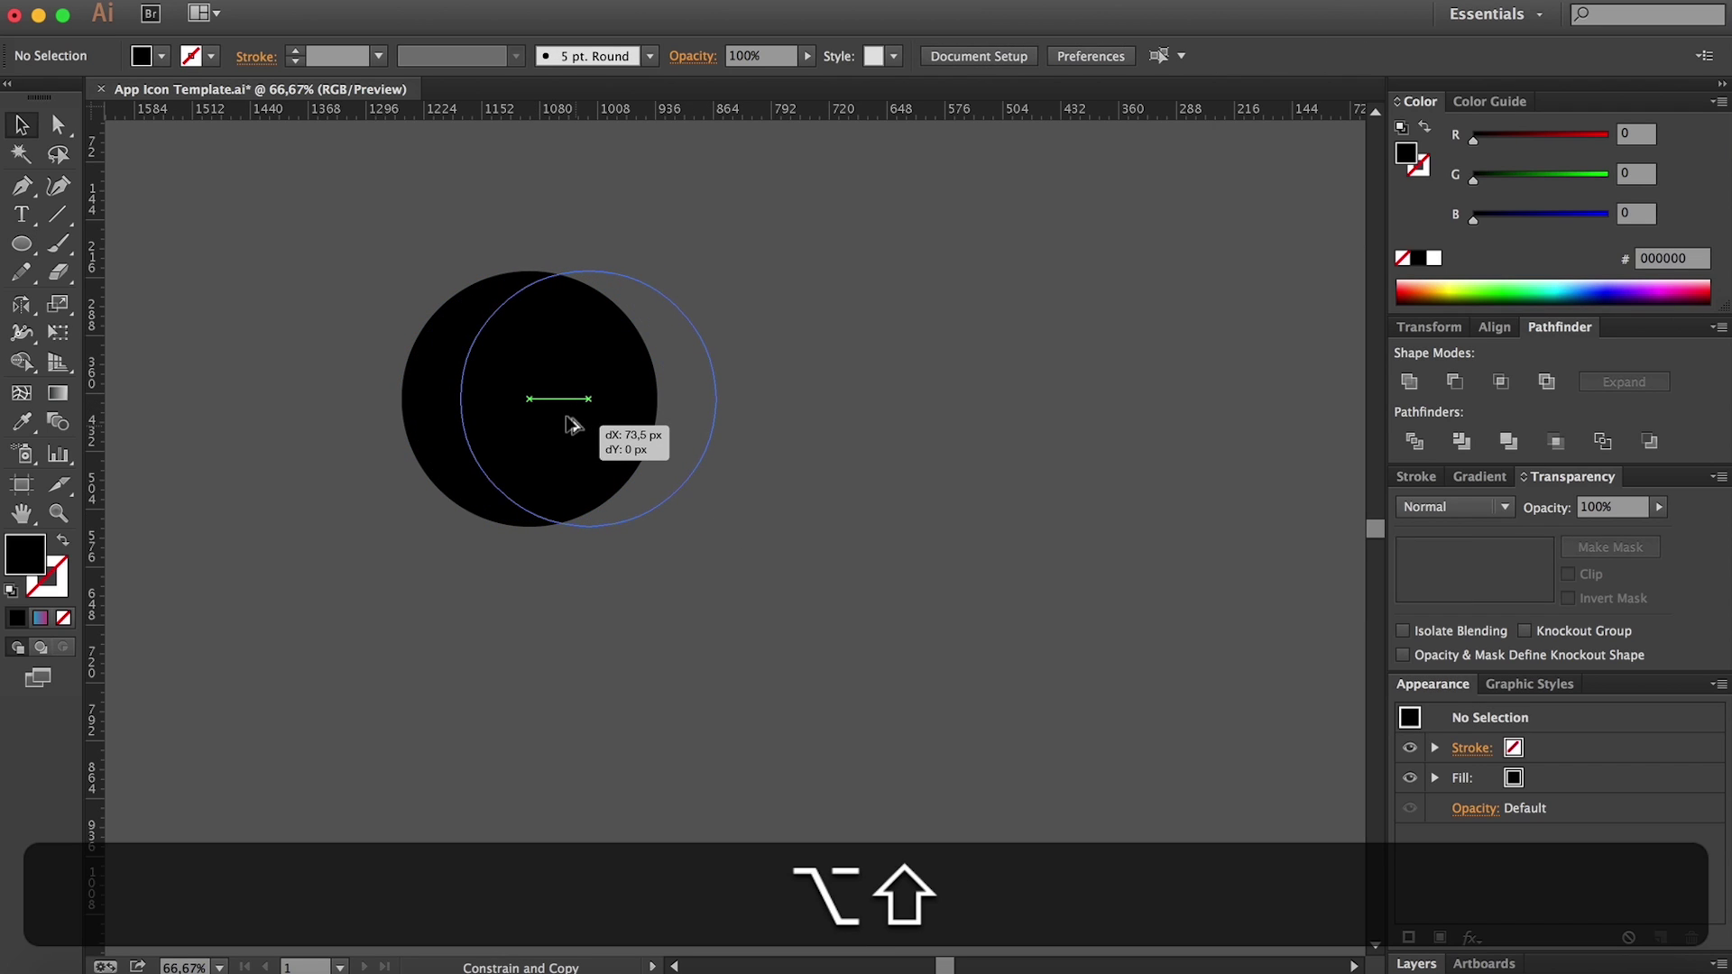
{"action": "left_click_drag", "start_coordinate": [571, 424], "coordinate": [684, 455]}
{"action": "left_click", "coordinate": [685, 550]}
{"action": "left_click", "coordinate": [689, 574]}
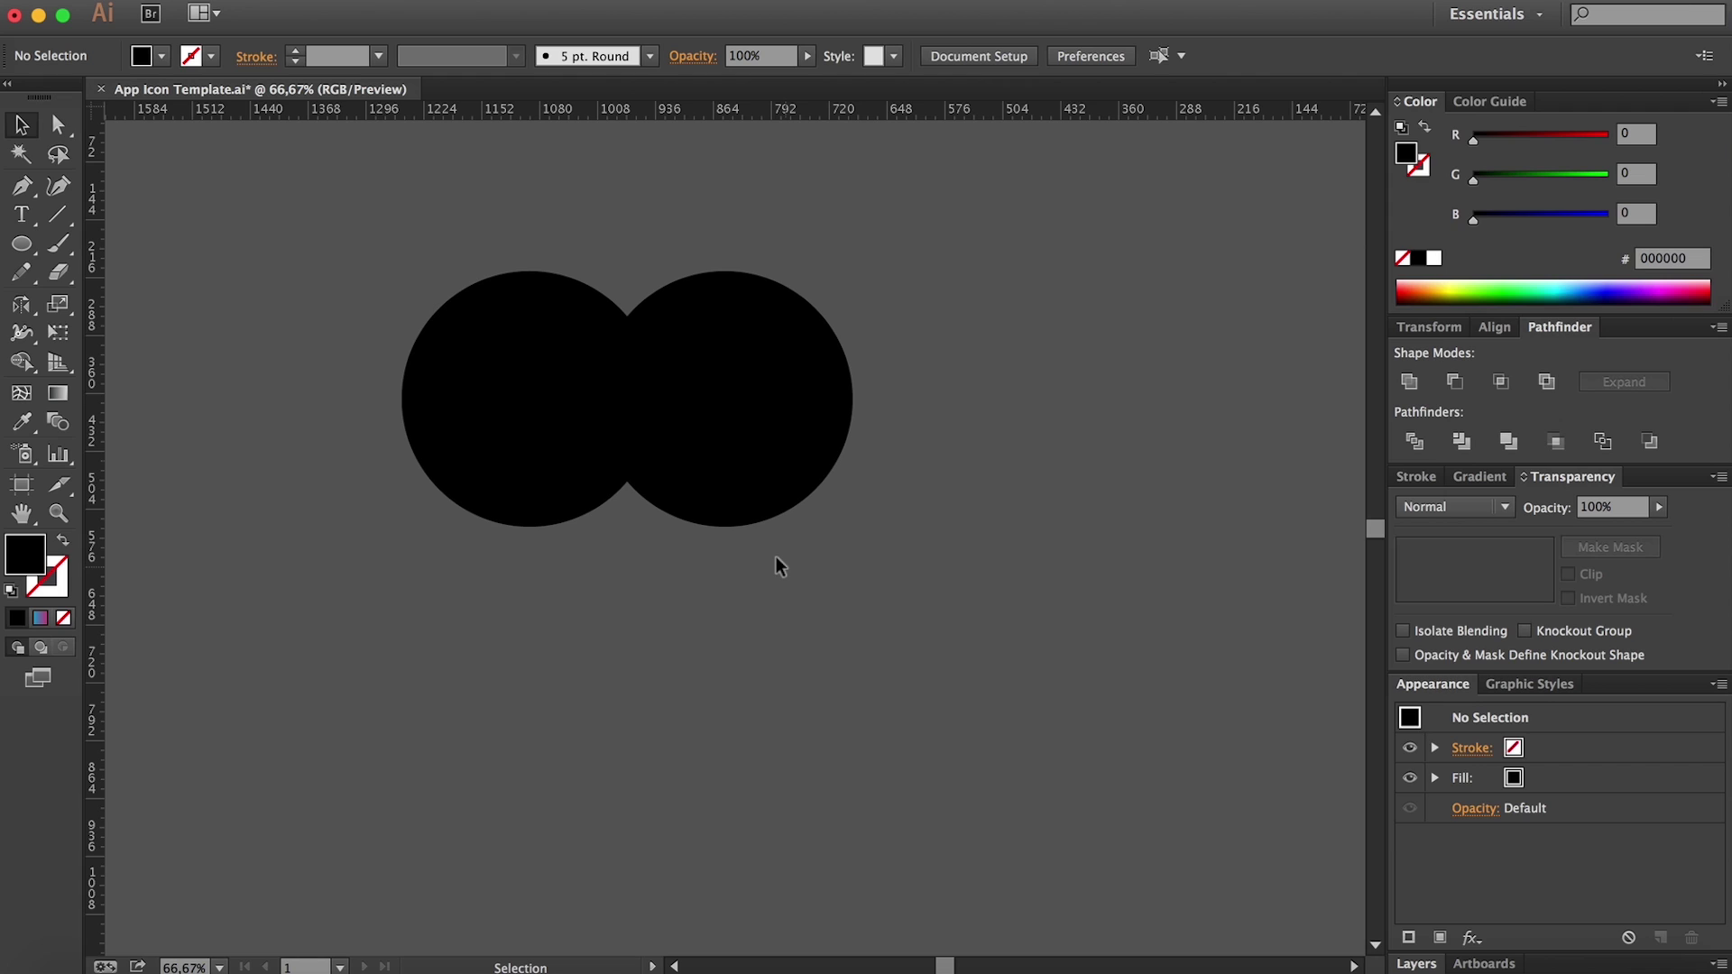
{"action": "key", "text": "p"}
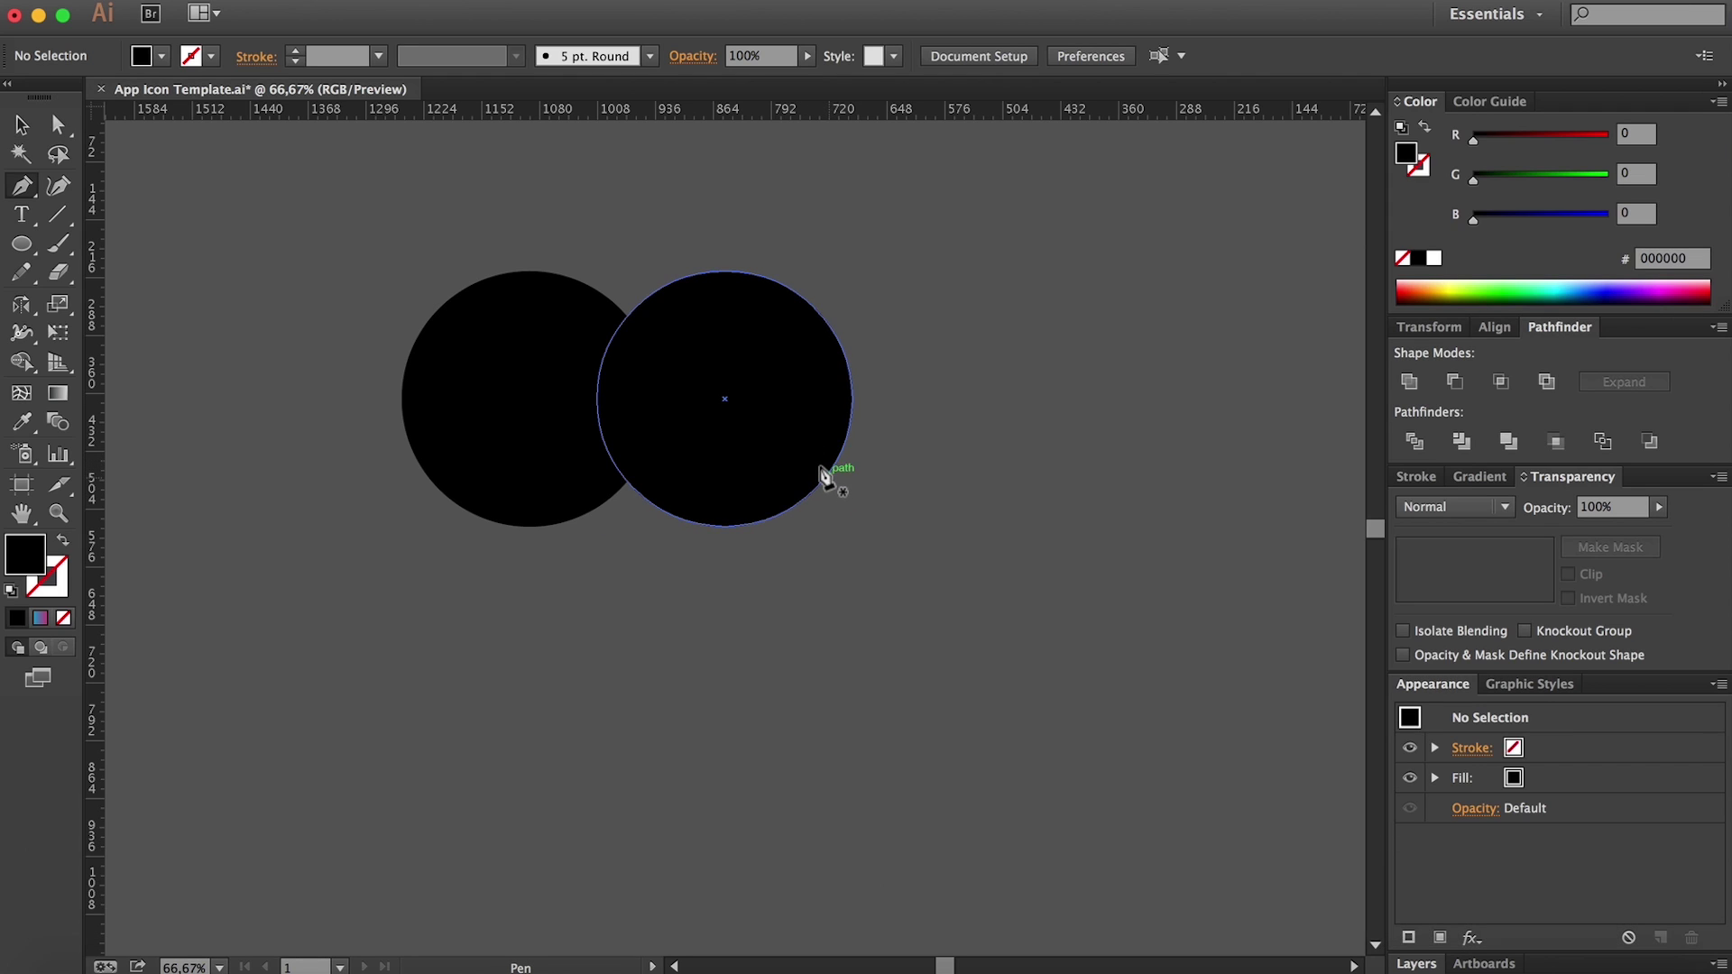
{"action": "left_click", "coordinate": [833, 462]}
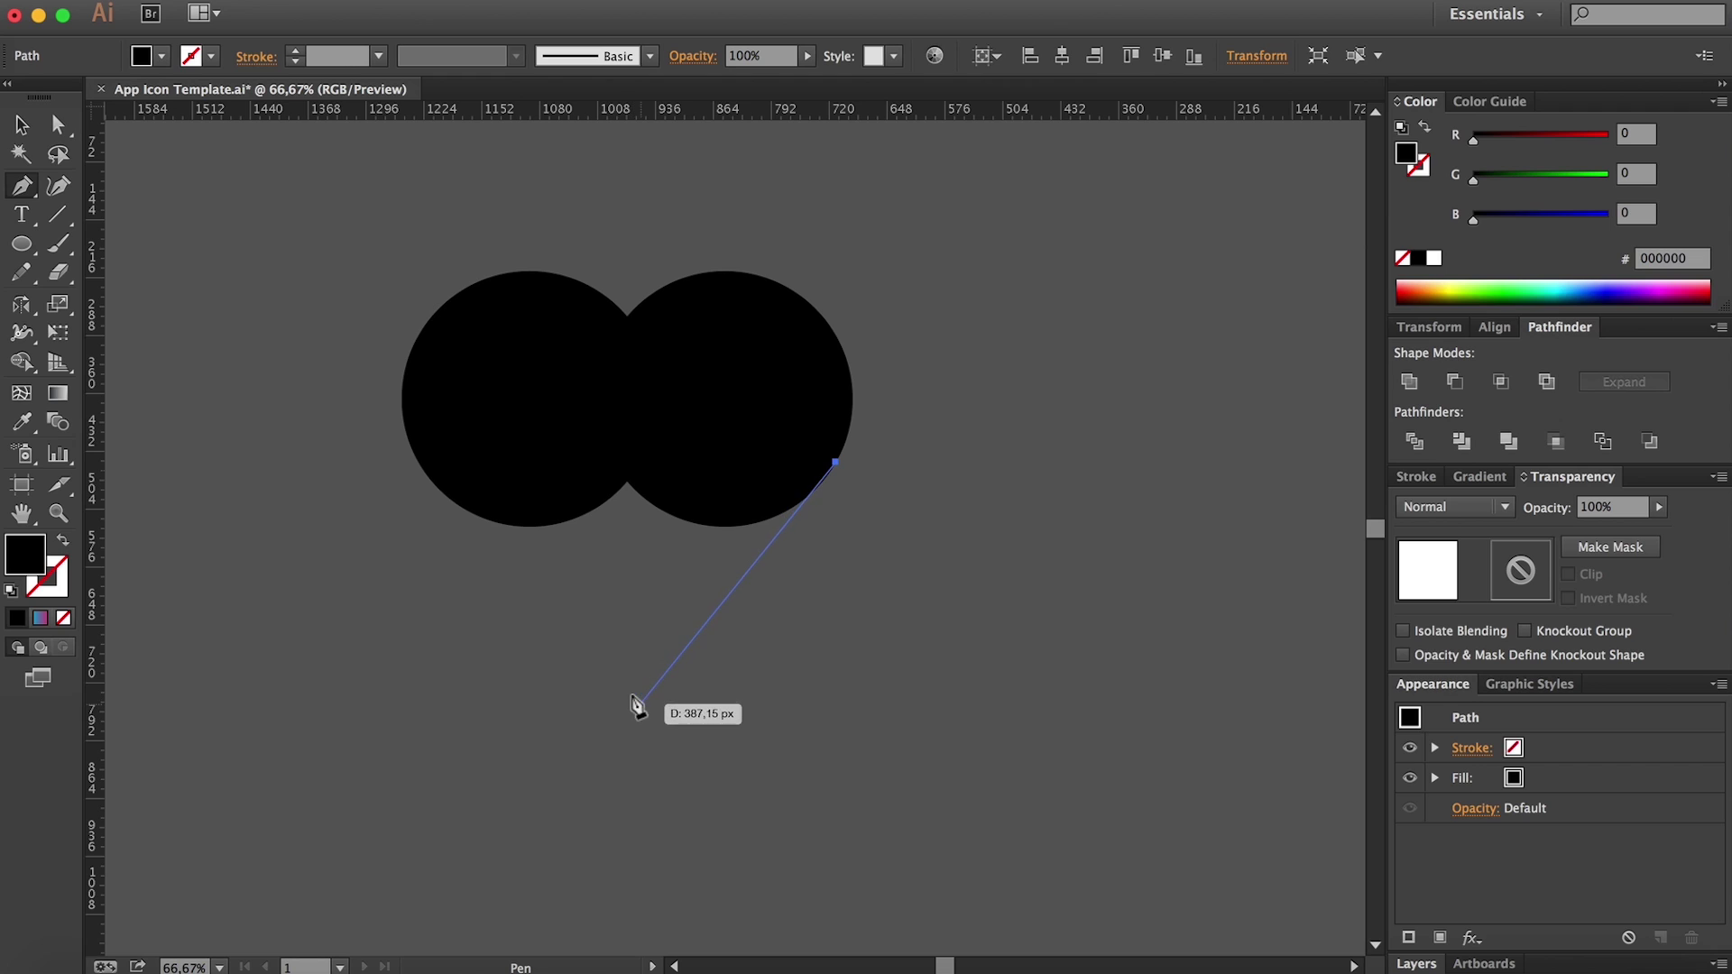
{"action": "key", "text": "cmd+z"}
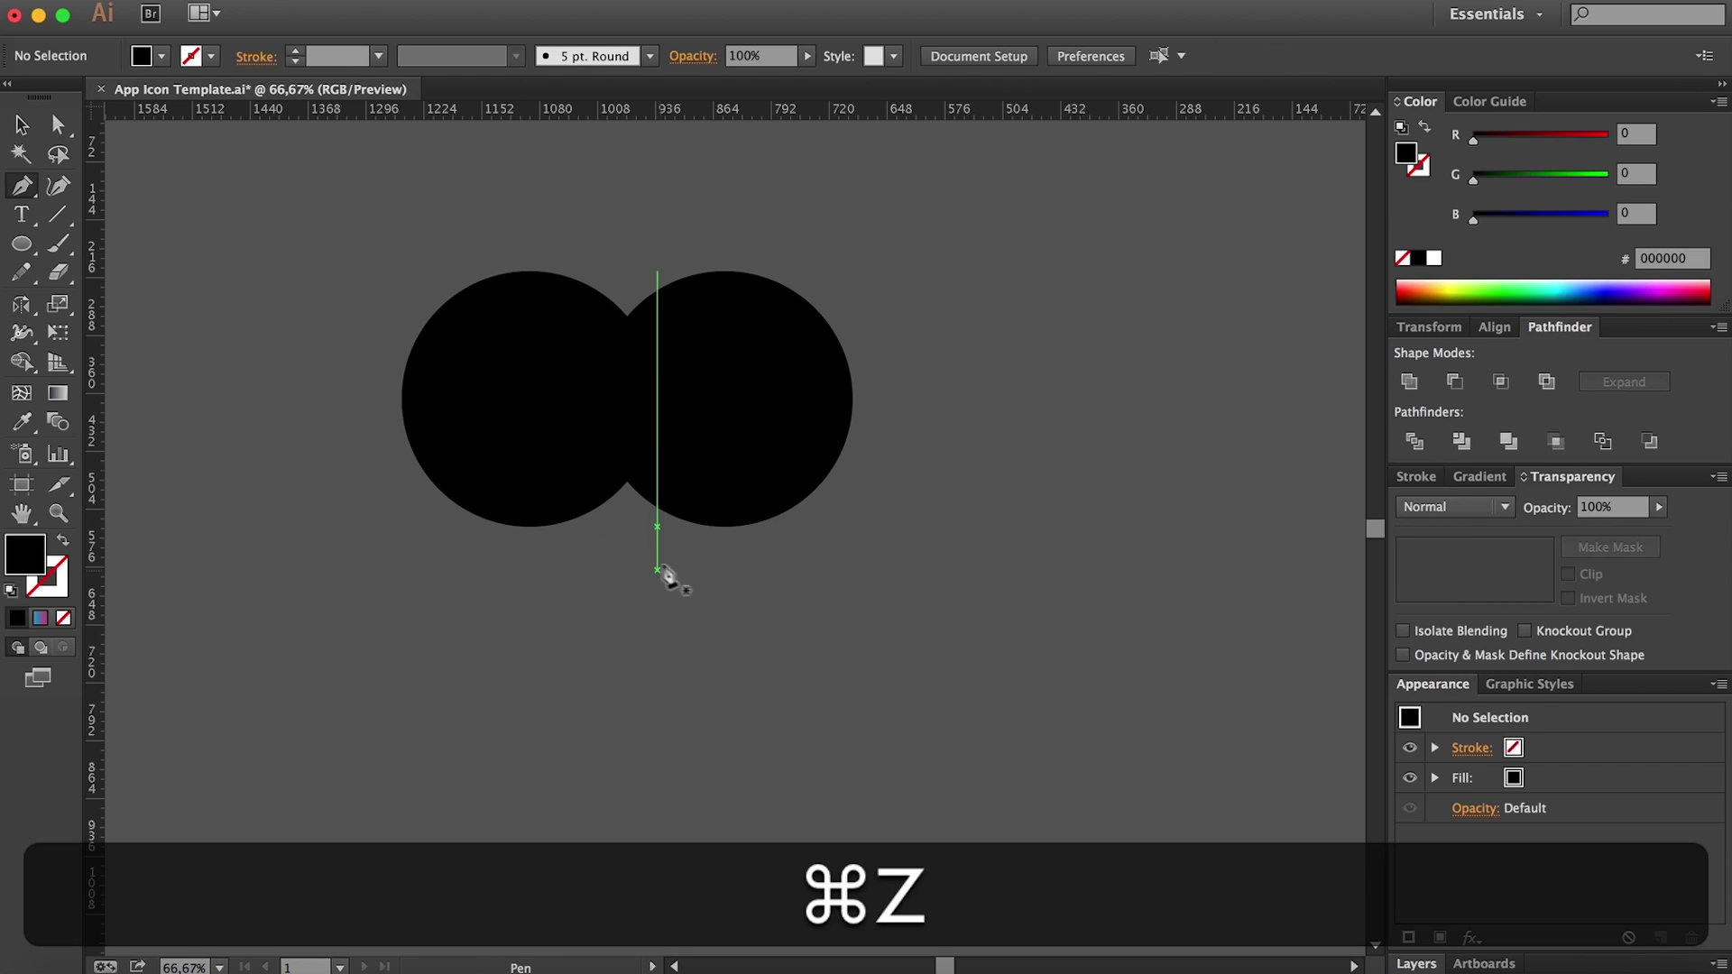
Step: Unite the two overlapping circles into a single shape with Pathfinder and deselect it
{"action": "key", "text": "v"}
{"action": "left_click", "coordinate": [696, 417]}
{"action": "left_click", "coordinate": [1409, 381]}
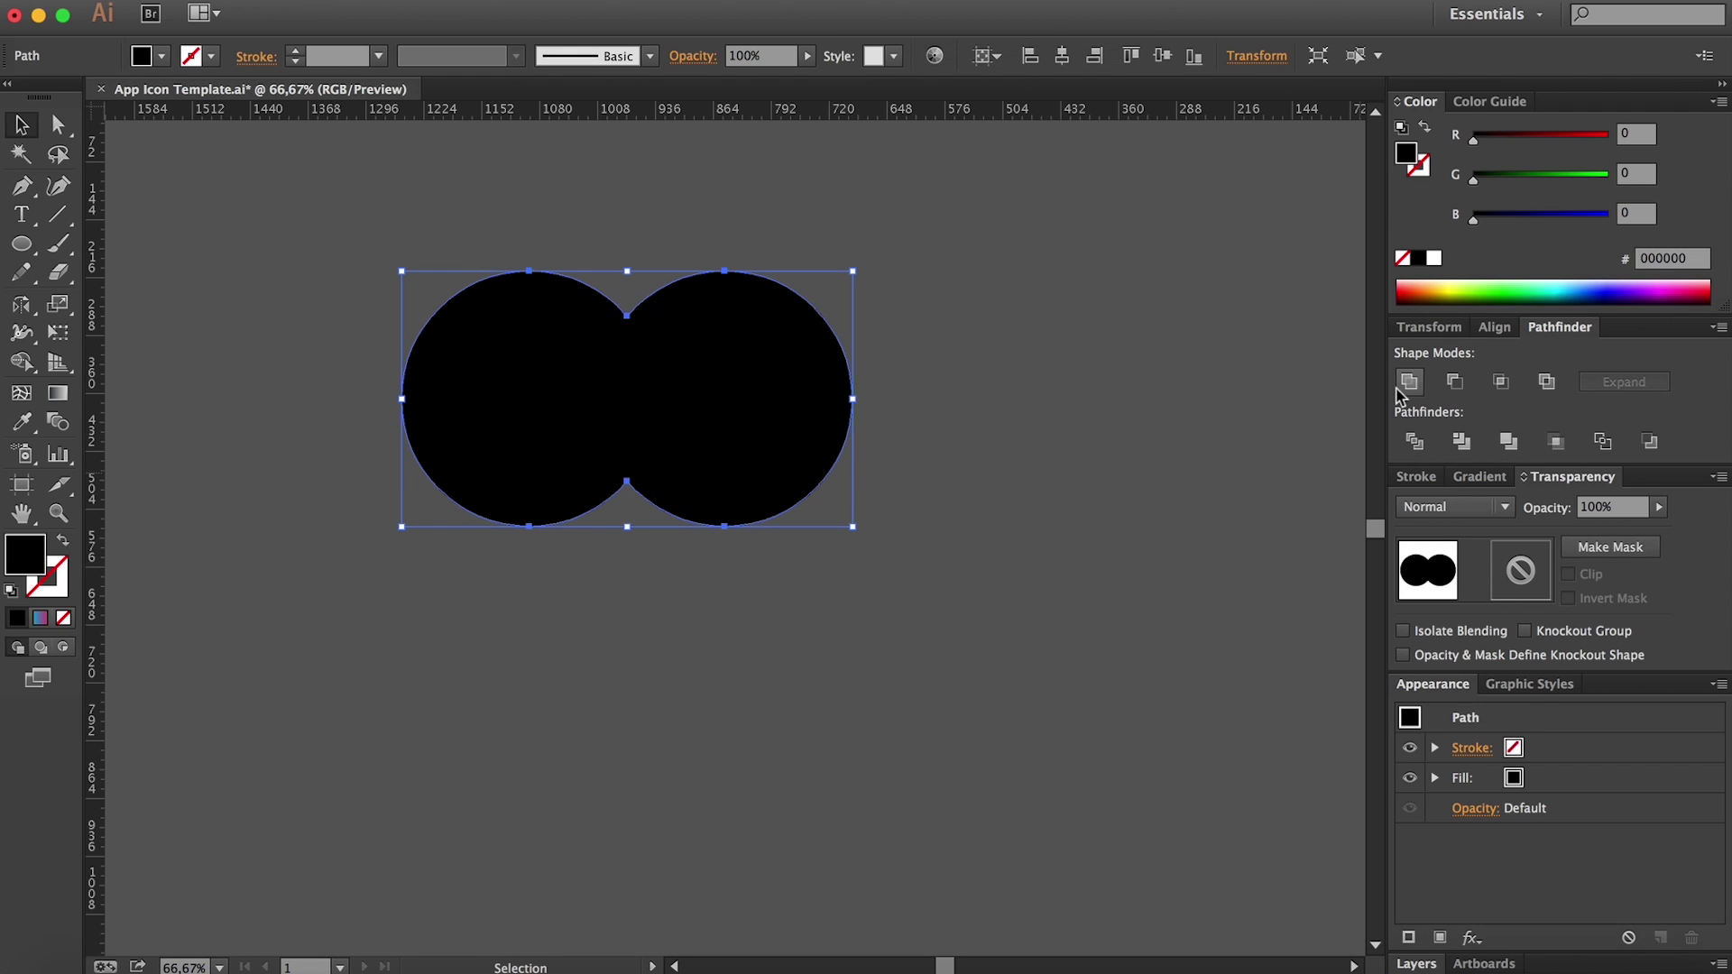
{"action": "left_click", "coordinate": [994, 550]}
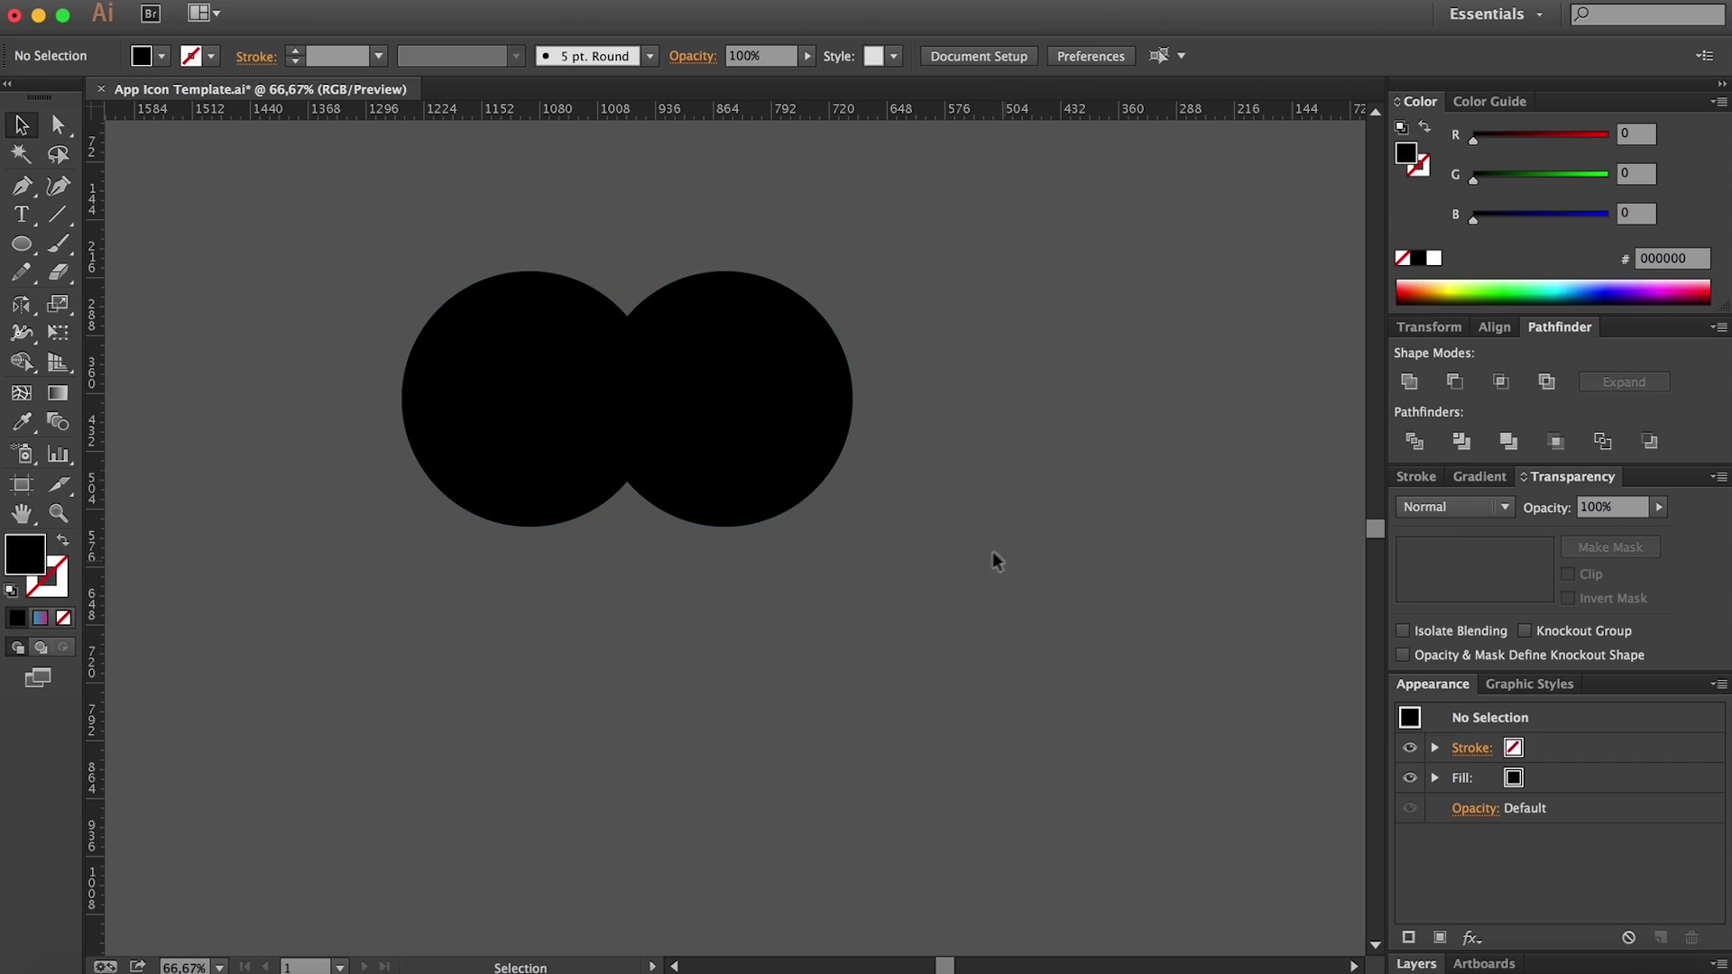
{"action": "key", "text": "p"}
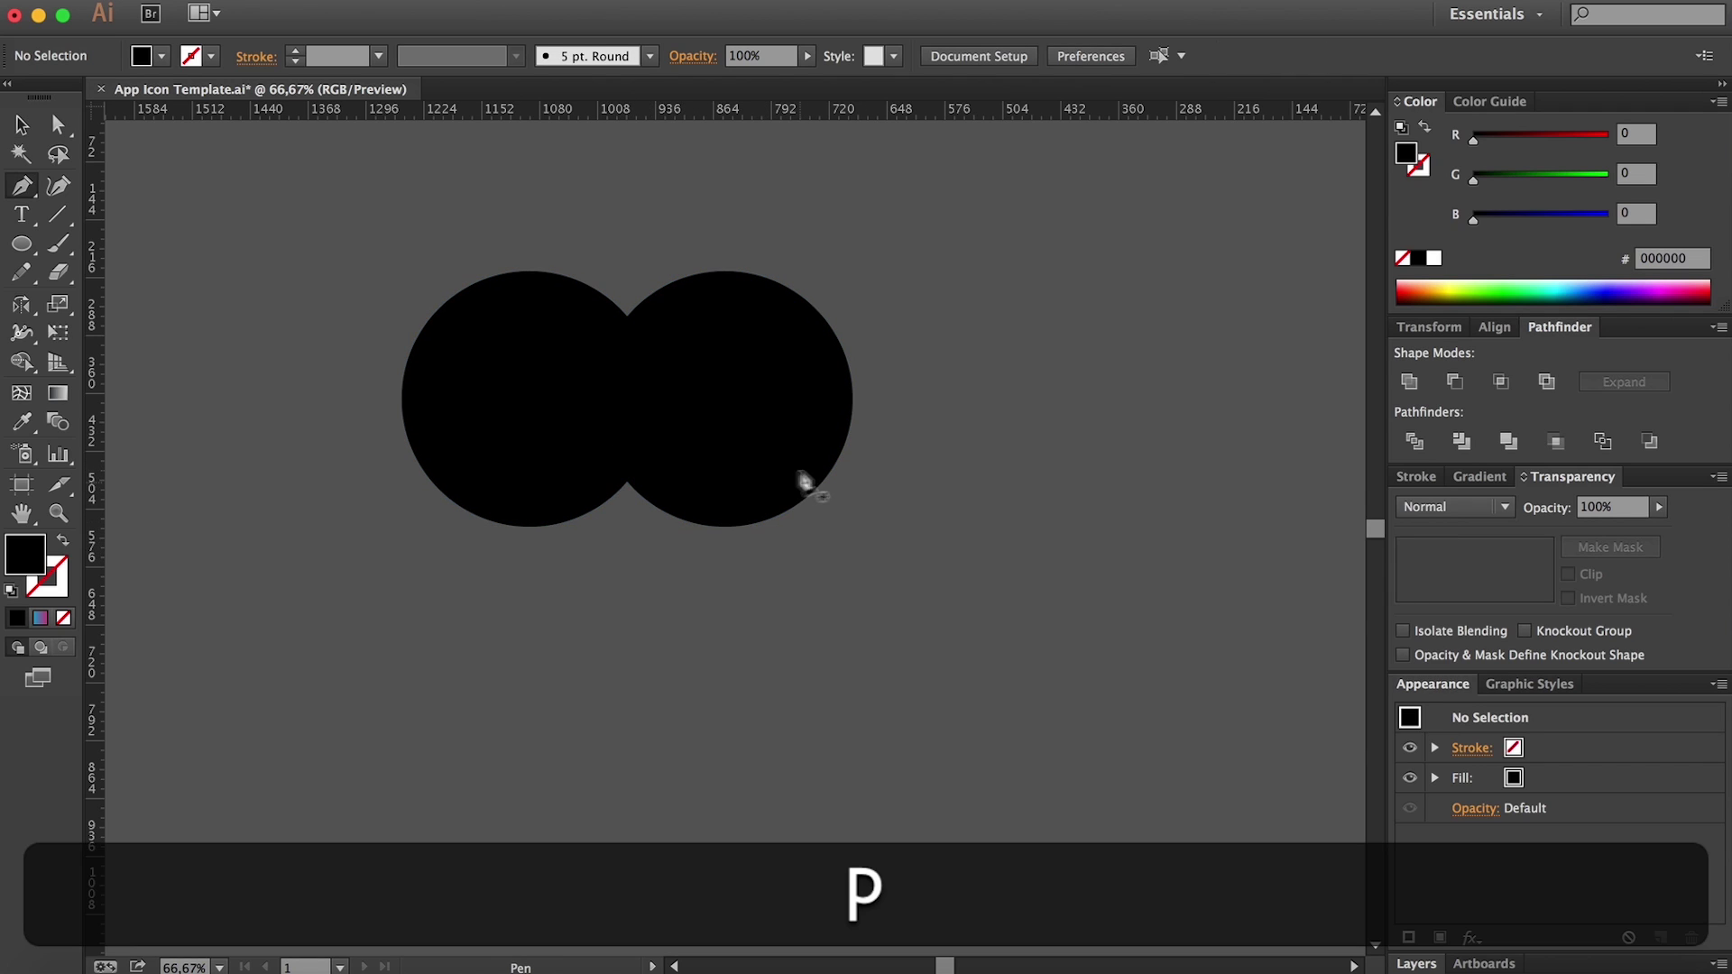
{"action": "left_click", "coordinate": [835, 462]}
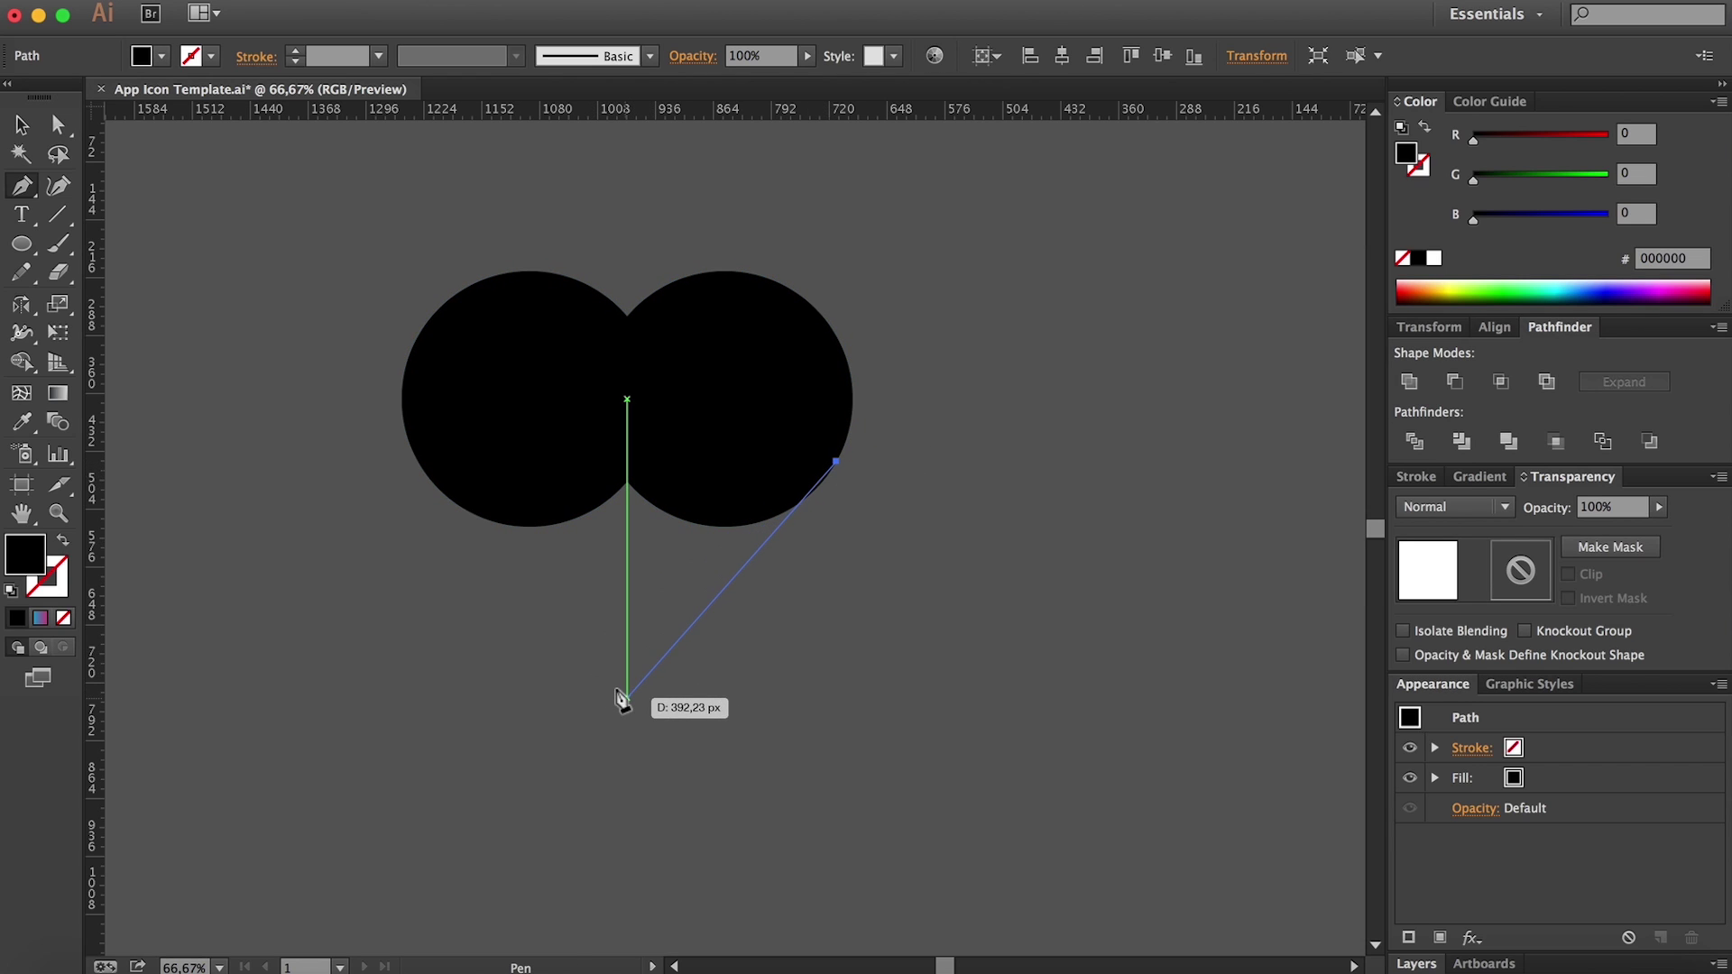
{"action": "key", "text": "super+z"}
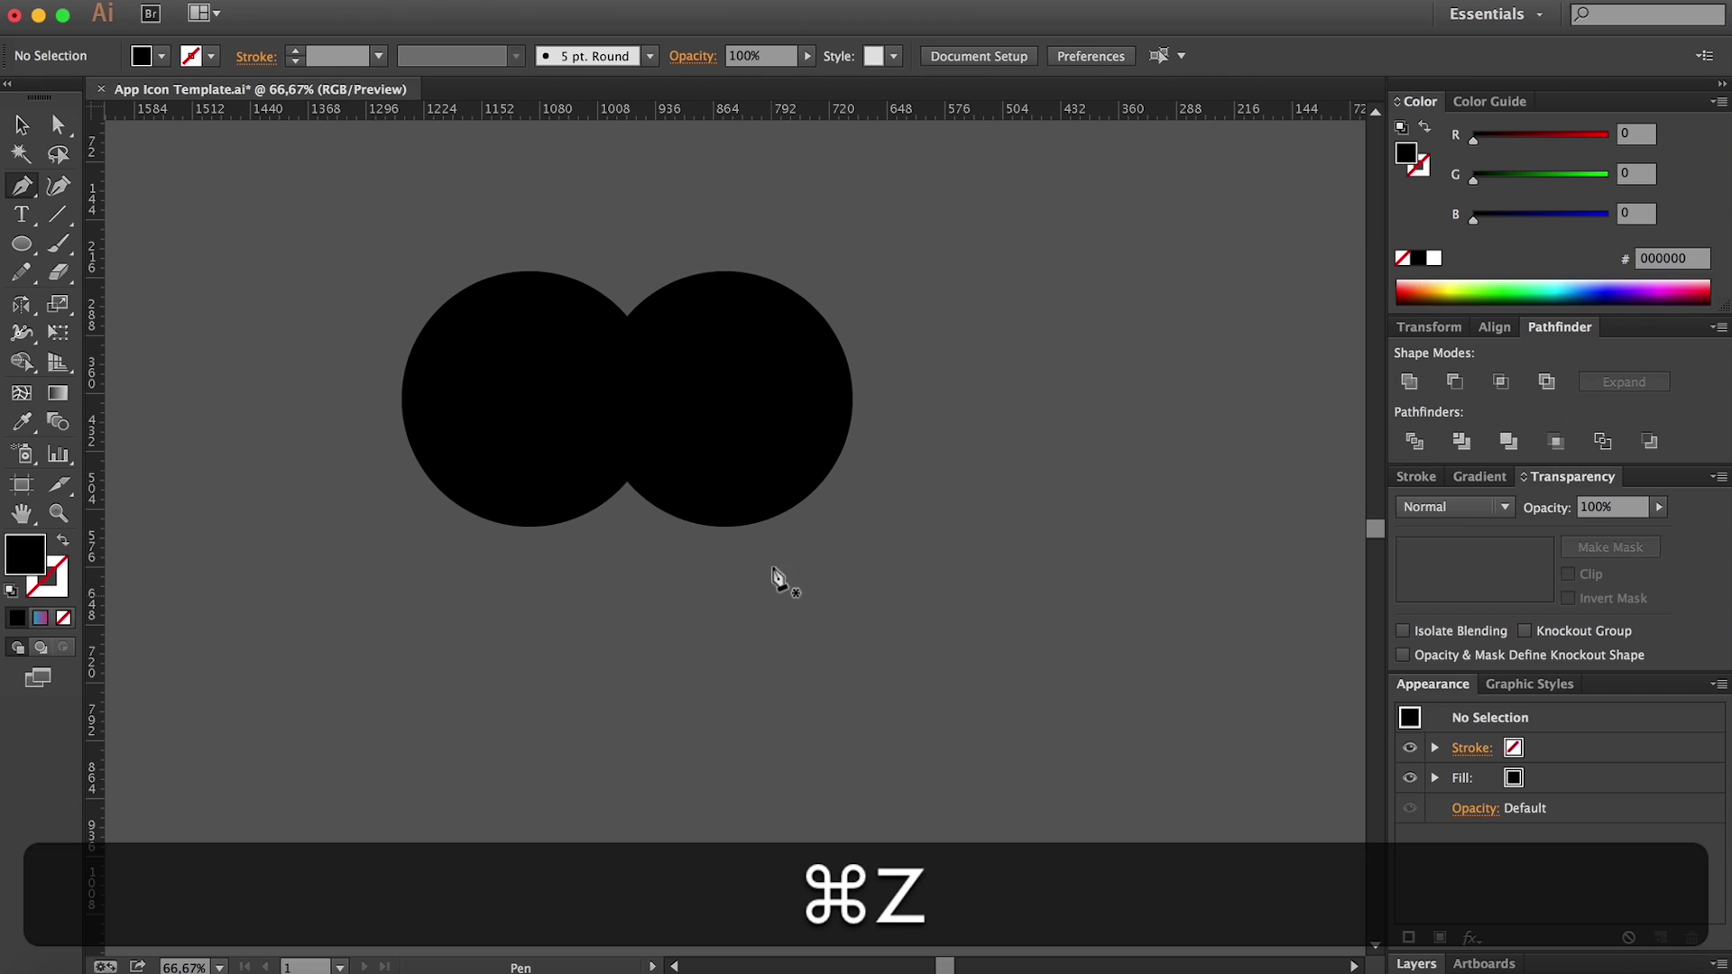
{"action": "left_click", "coordinate": [829, 471]}
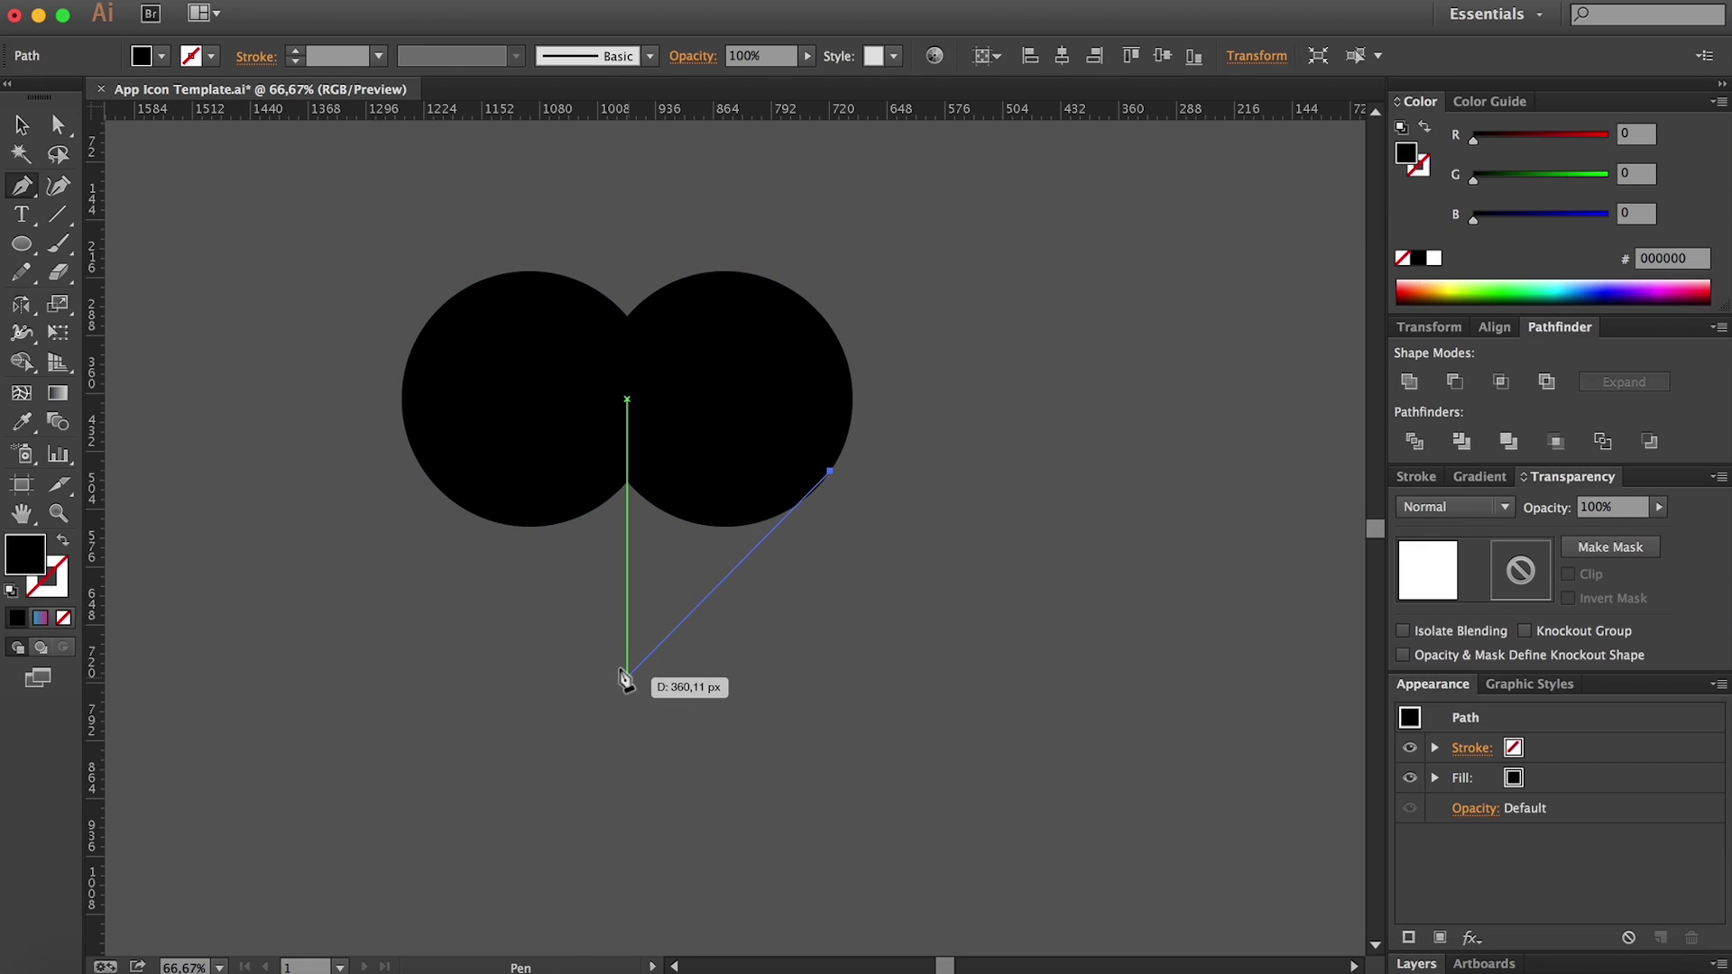
{"action": "key", "text": "super+z"}
Step: Draw a closed Pen triangle from the right lobe's lower-right edge to a tip centered below the lobes and up into their overlap, and select all
{"action": "left_click", "coordinate": [810, 494]}
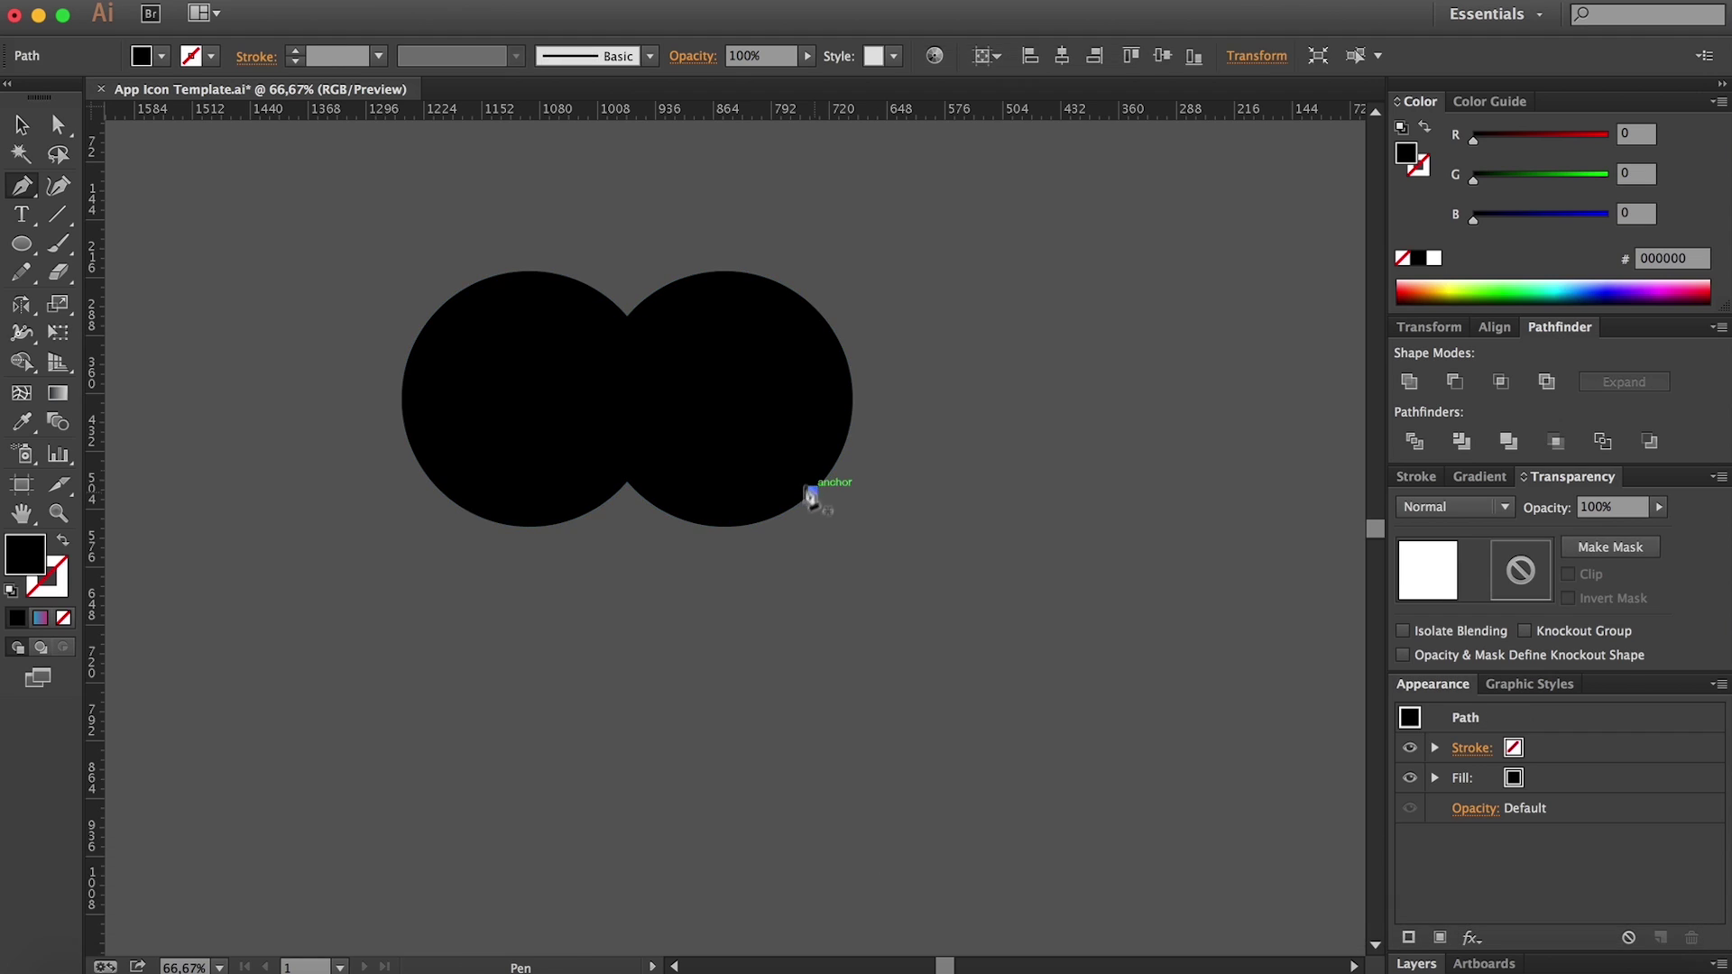
{"action": "left_click", "coordinate": [626, 696]}
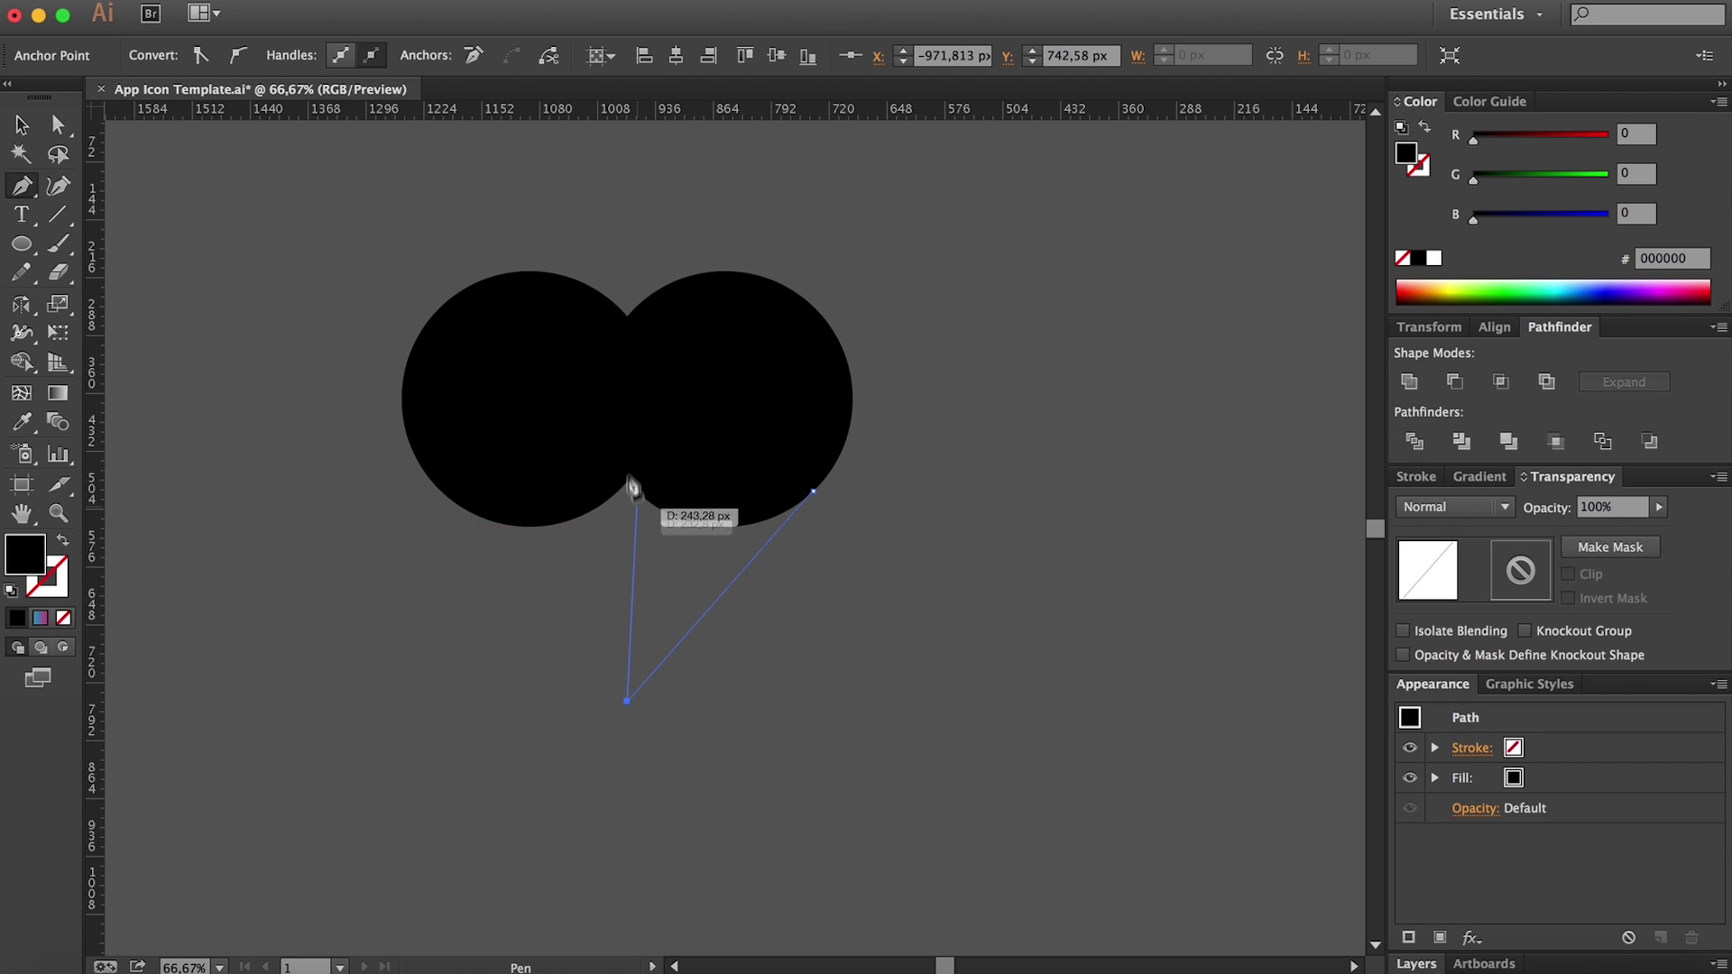
{"action": "left_click", "coordinate": [628, 431]}
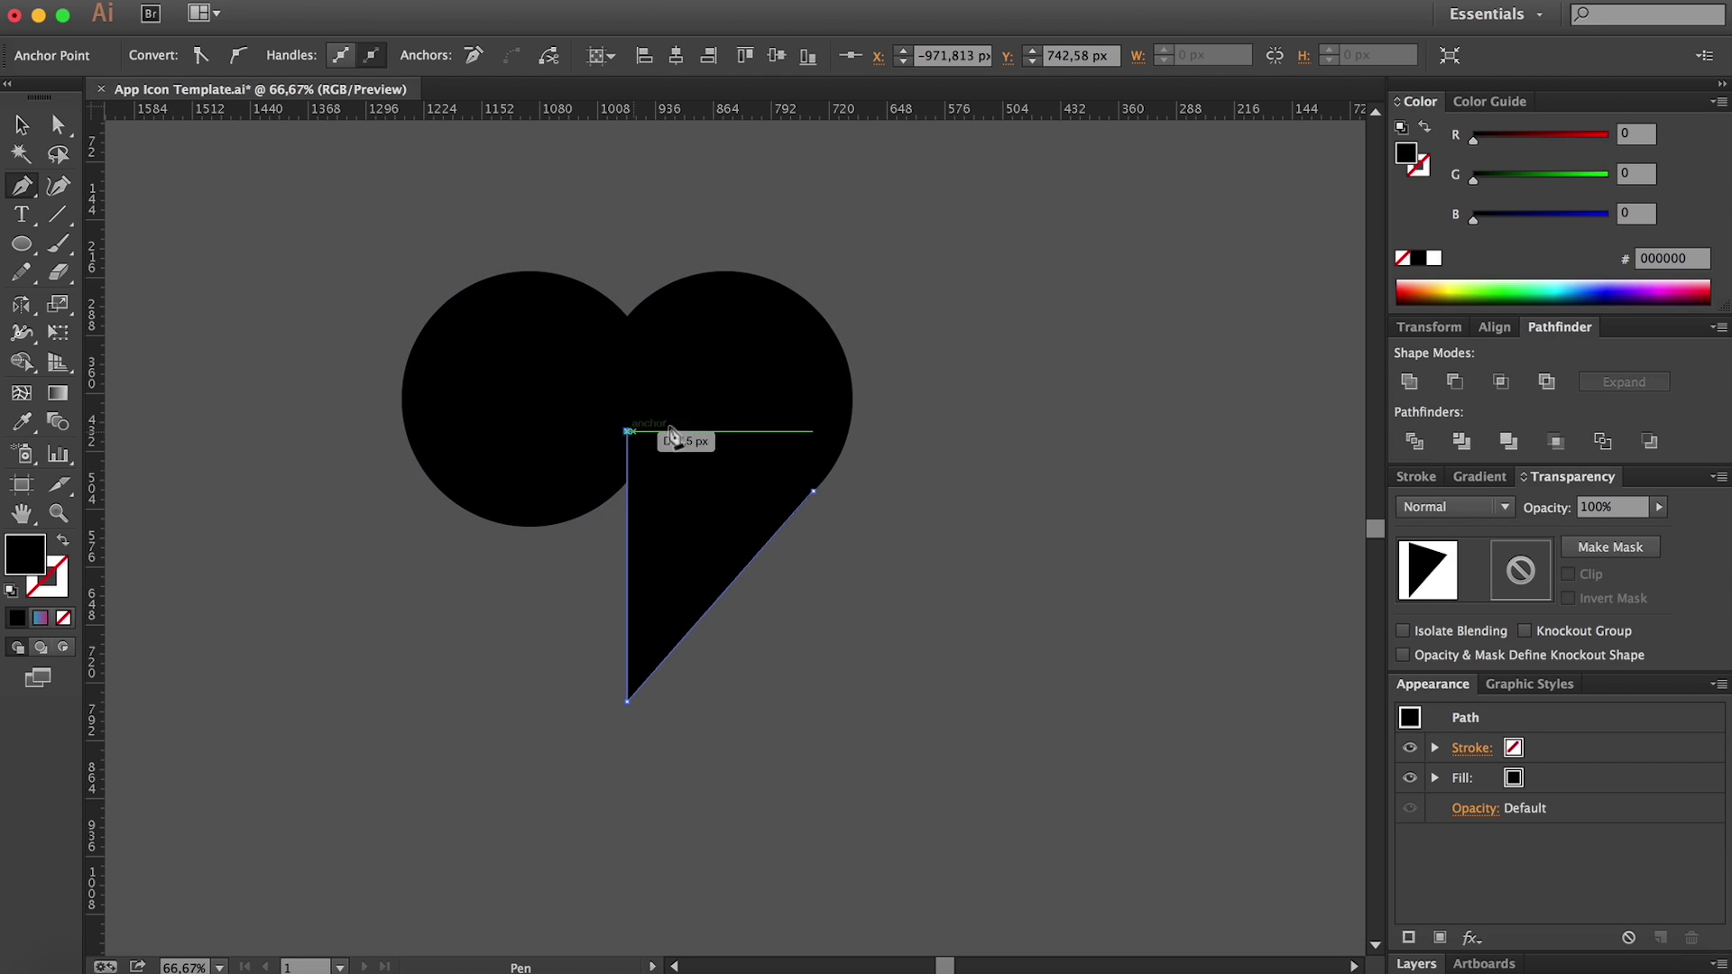
{"action": "left_click", "coordinate": [811, 488]}
{"action": "key", "text": "super+z"}
{"action": "left_click", "coordinate": [813, 489]}
{"action": "key", "text": "super+a"}
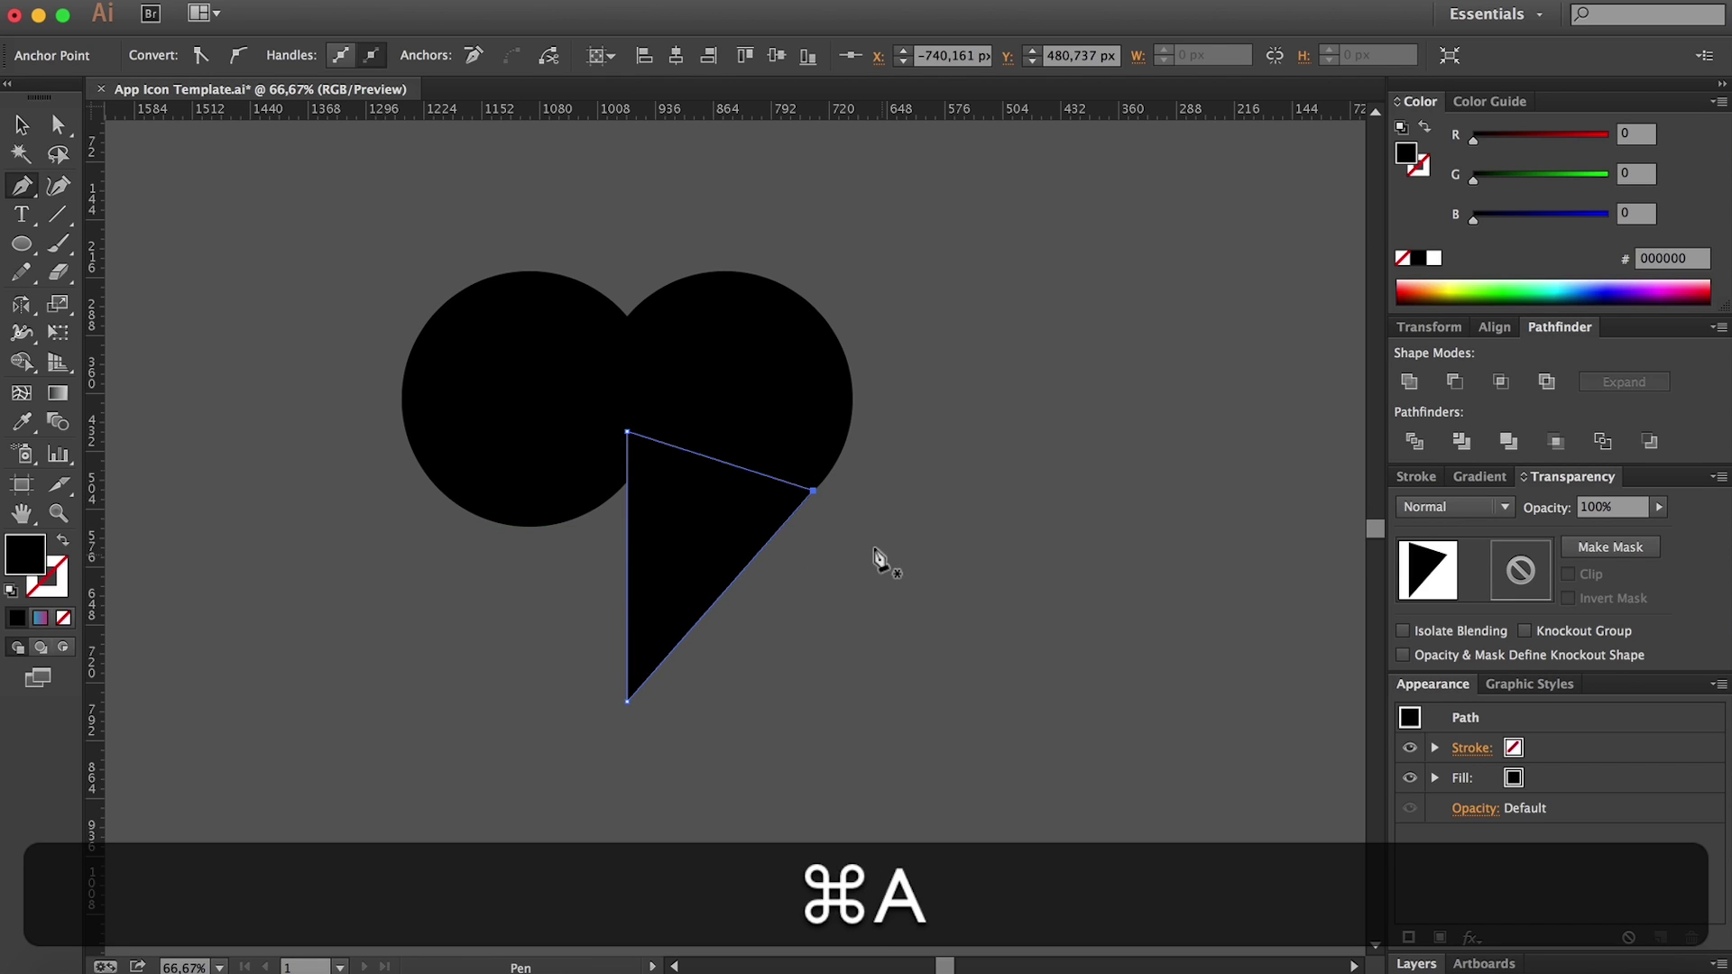
Step: Select the double-lobed shape together with the Pen triangle and unite them into one shape with Pathfinder
{"action": "key", "text": "a"}
{"action": "key", "text": "v"}
{"action": "left_click_drag", "start_coordinate": [893, 658], "coordinate": [514, 339]}
{"action": "left_click", "coordinate": [1409, 382]}
Step: Draw a rectangle over the shape's left half up to its center line, subtract it with Minus Front, and deselect the remaining half heart
{"action": "left_click", "coordinate": [58, 184]}
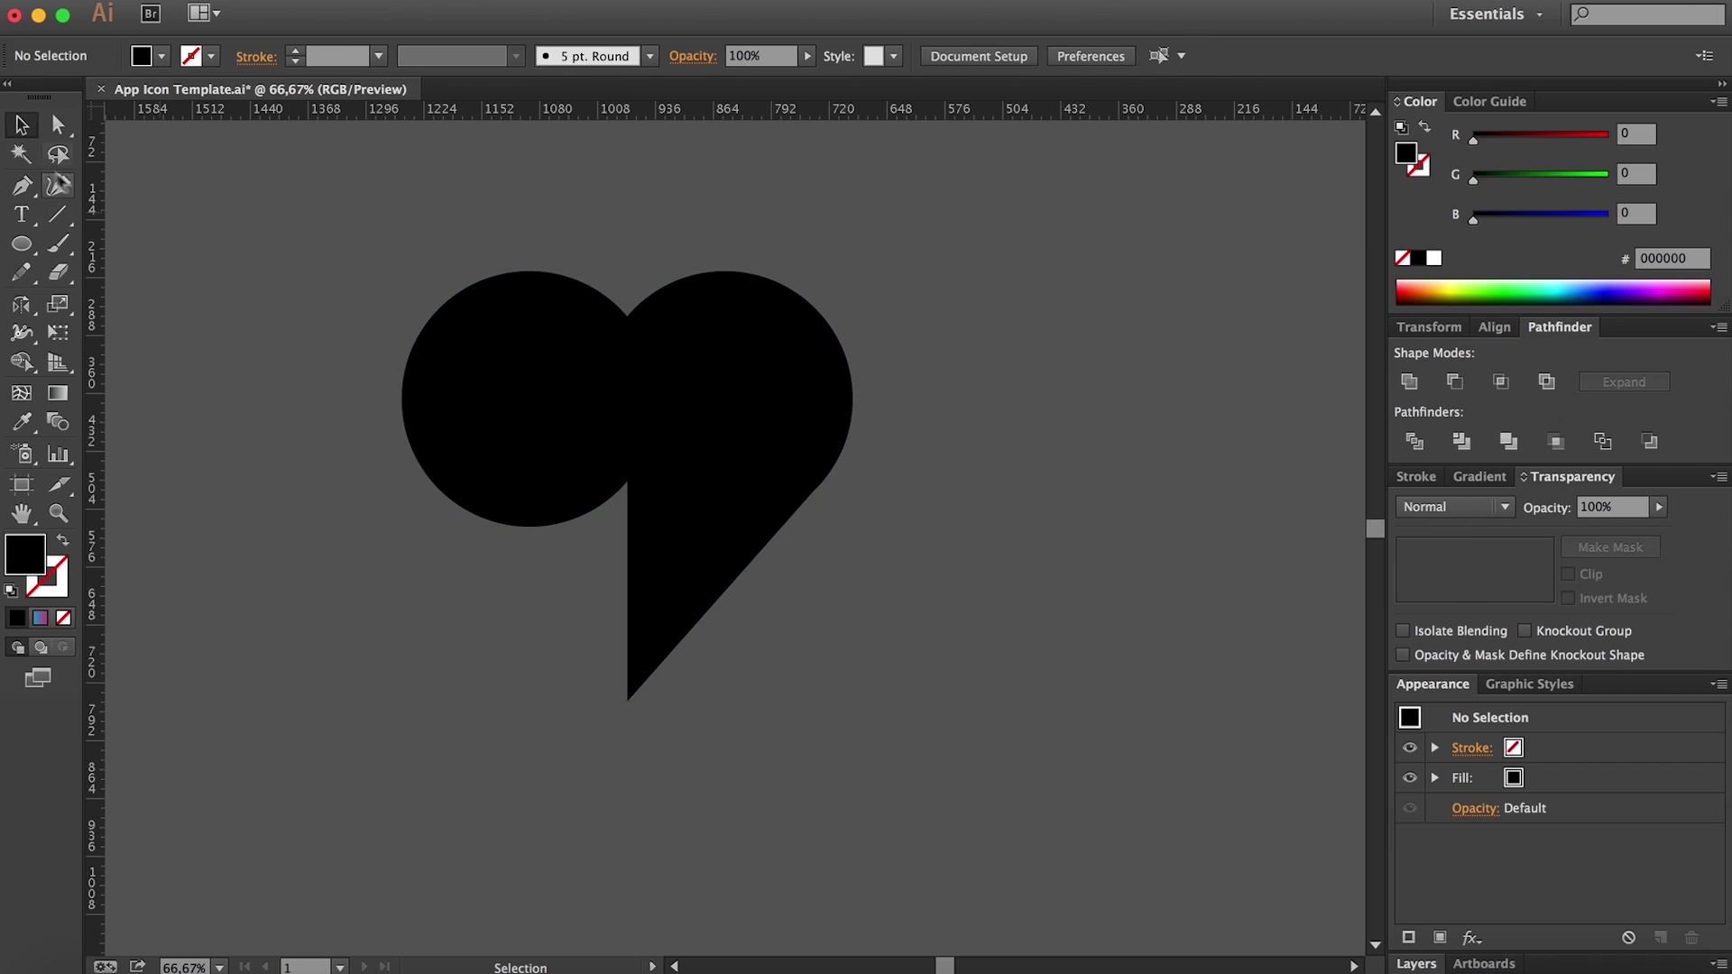
{"action": "left_click_drag", "start_coordinate": [27, 248], "coordinate": [77, 240]}
{"action": "left_click_drag", "start_coordinate": [208, 154], "coordinate": [621, 652]}
{"action": "key", "text": "shift+v"}
{"action": "left_click", "coordinate": [758, 484], "text": "shift"}
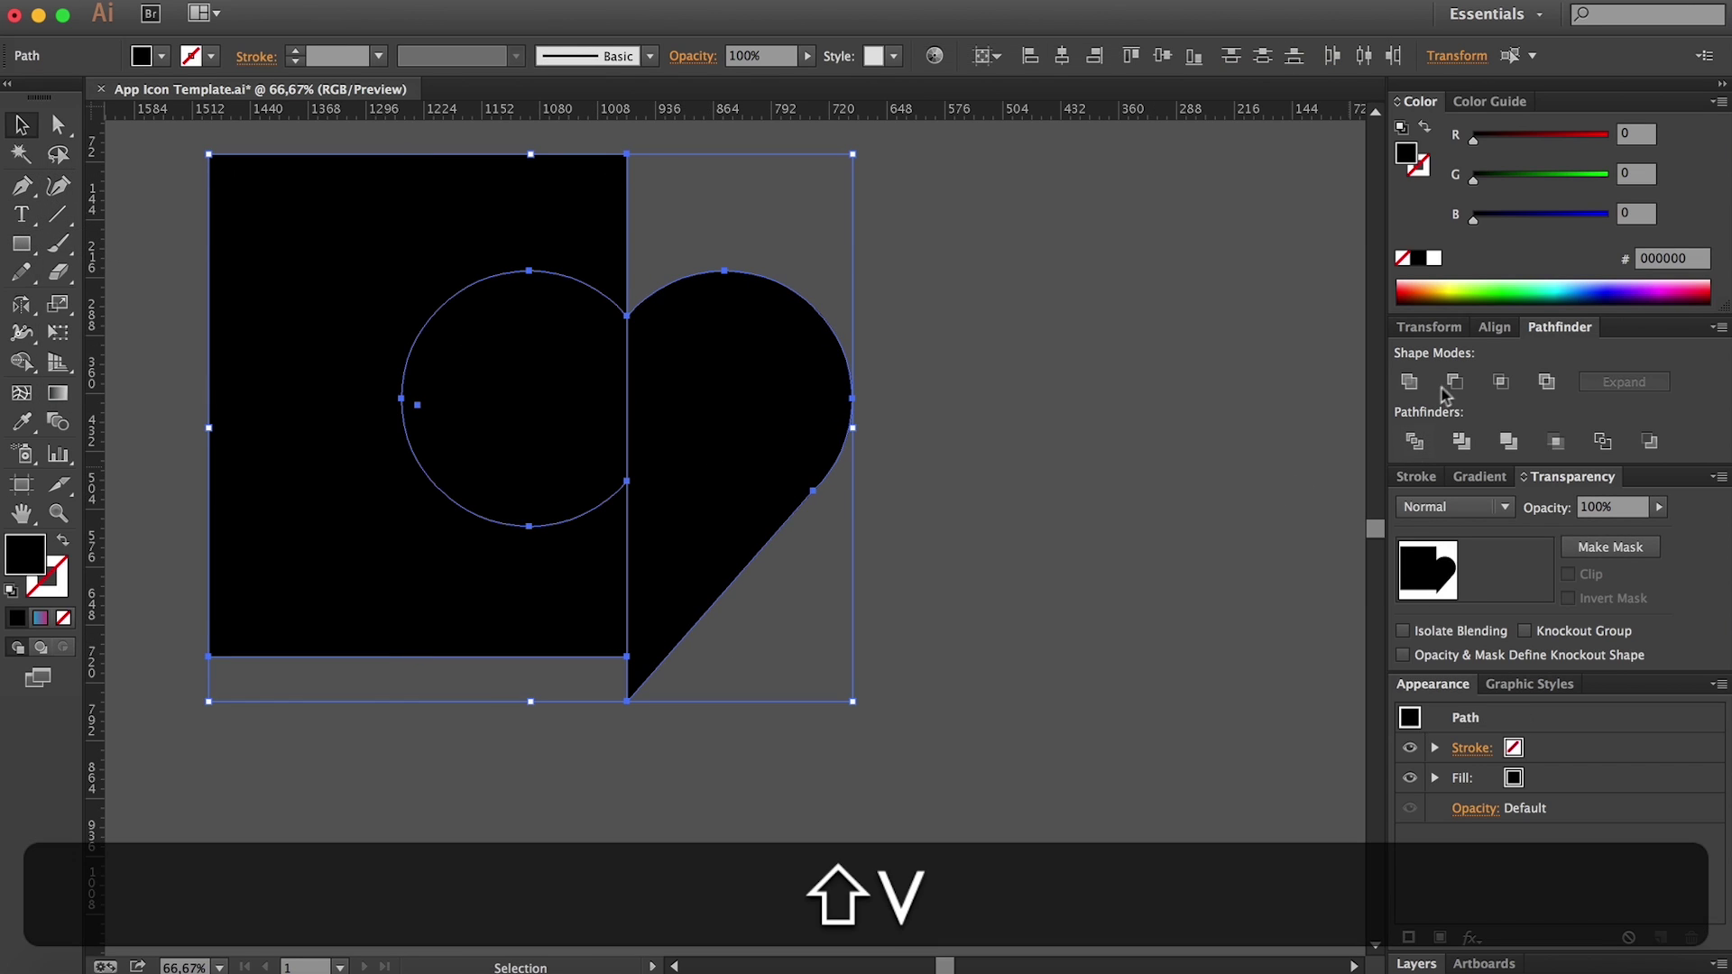
{"action": "left_click", "coordinate": [1454, 381]}
{"action": "left_click", "coordinate": [1037, 405]}
Step: Duplicate the half heart to the left, reflect the copy horizontally, and move it flush against the original half
{"action": "left_click_drag", "start_coordinate": [754, 420], "coordinate": [487, 420]}
{"action": "key", "text": "shift+o"}
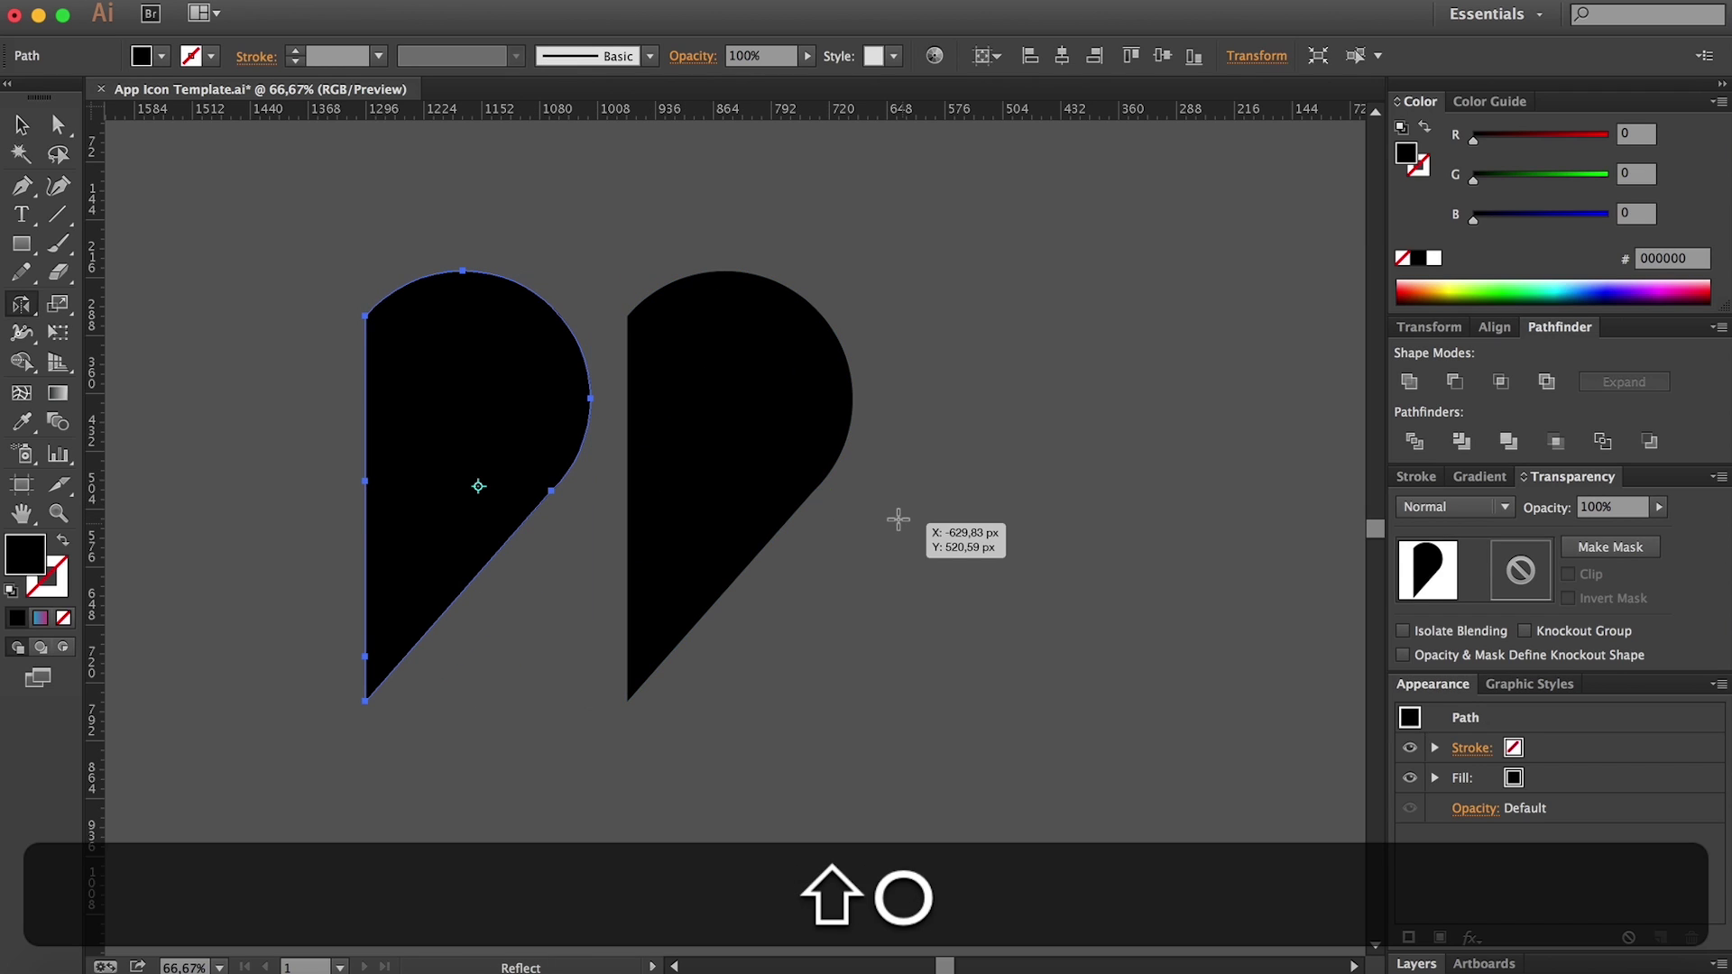
{"action": "left_click_drag", "start_coordinate": [896, 502], "coordinate": [416, 485]}
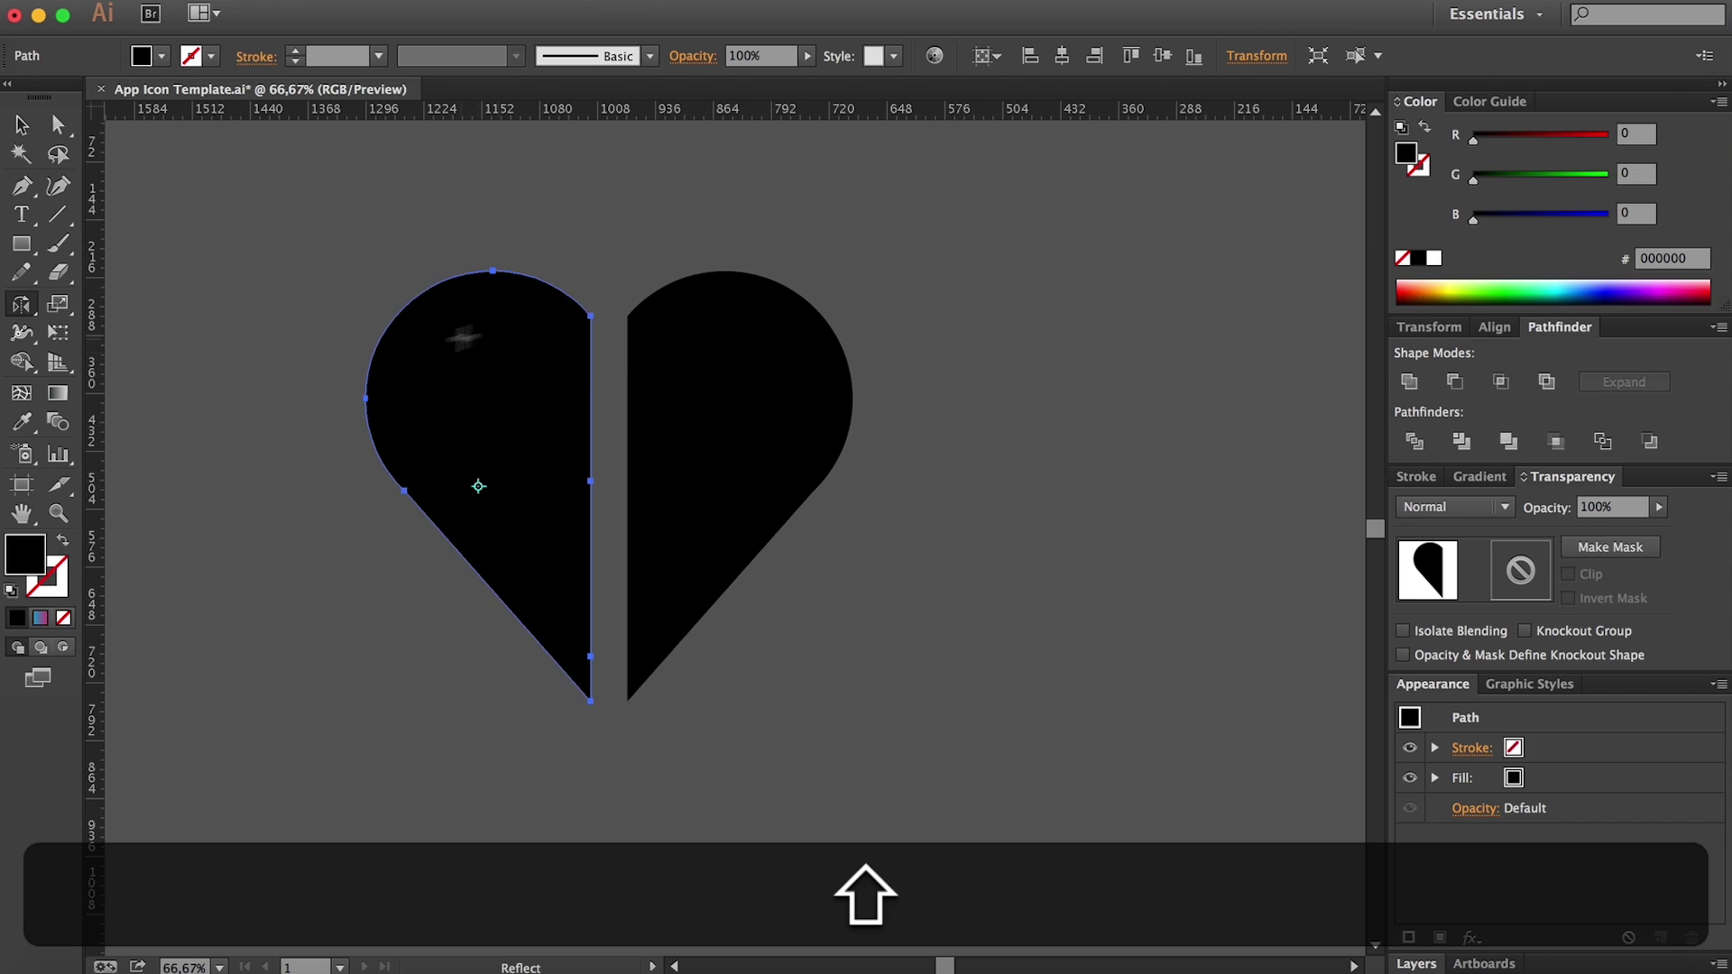
{"action": "key", "text": "v"}
{"action": "left_click_drag", "start_coordinate": [468, 358], "coordinate": [503, 358]}
Step: Unite the two heart halves into a single shape with Pathfinder and deselect it
{"action": "left_click_drag", "start_coordinate": [802, 699], "coordinate": [721, 586]}
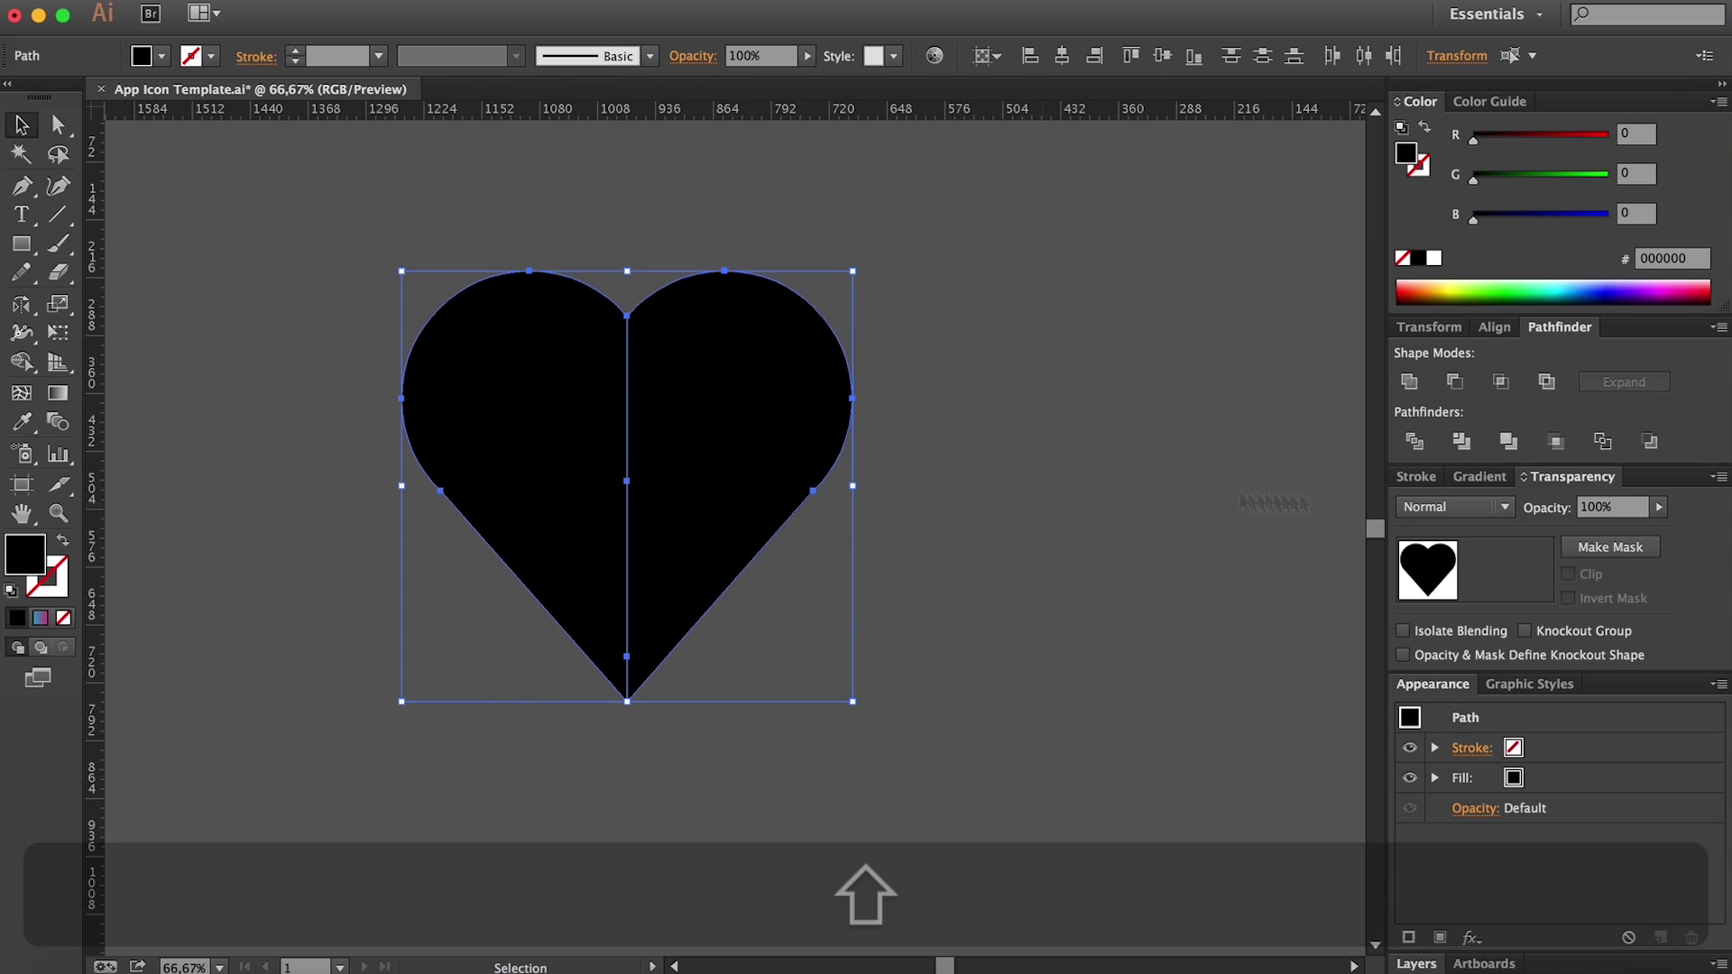
{"action": "left_click", "coordinate": [1409, 382]}
{"action": "left_click", "coordinate": [1064, 580]}
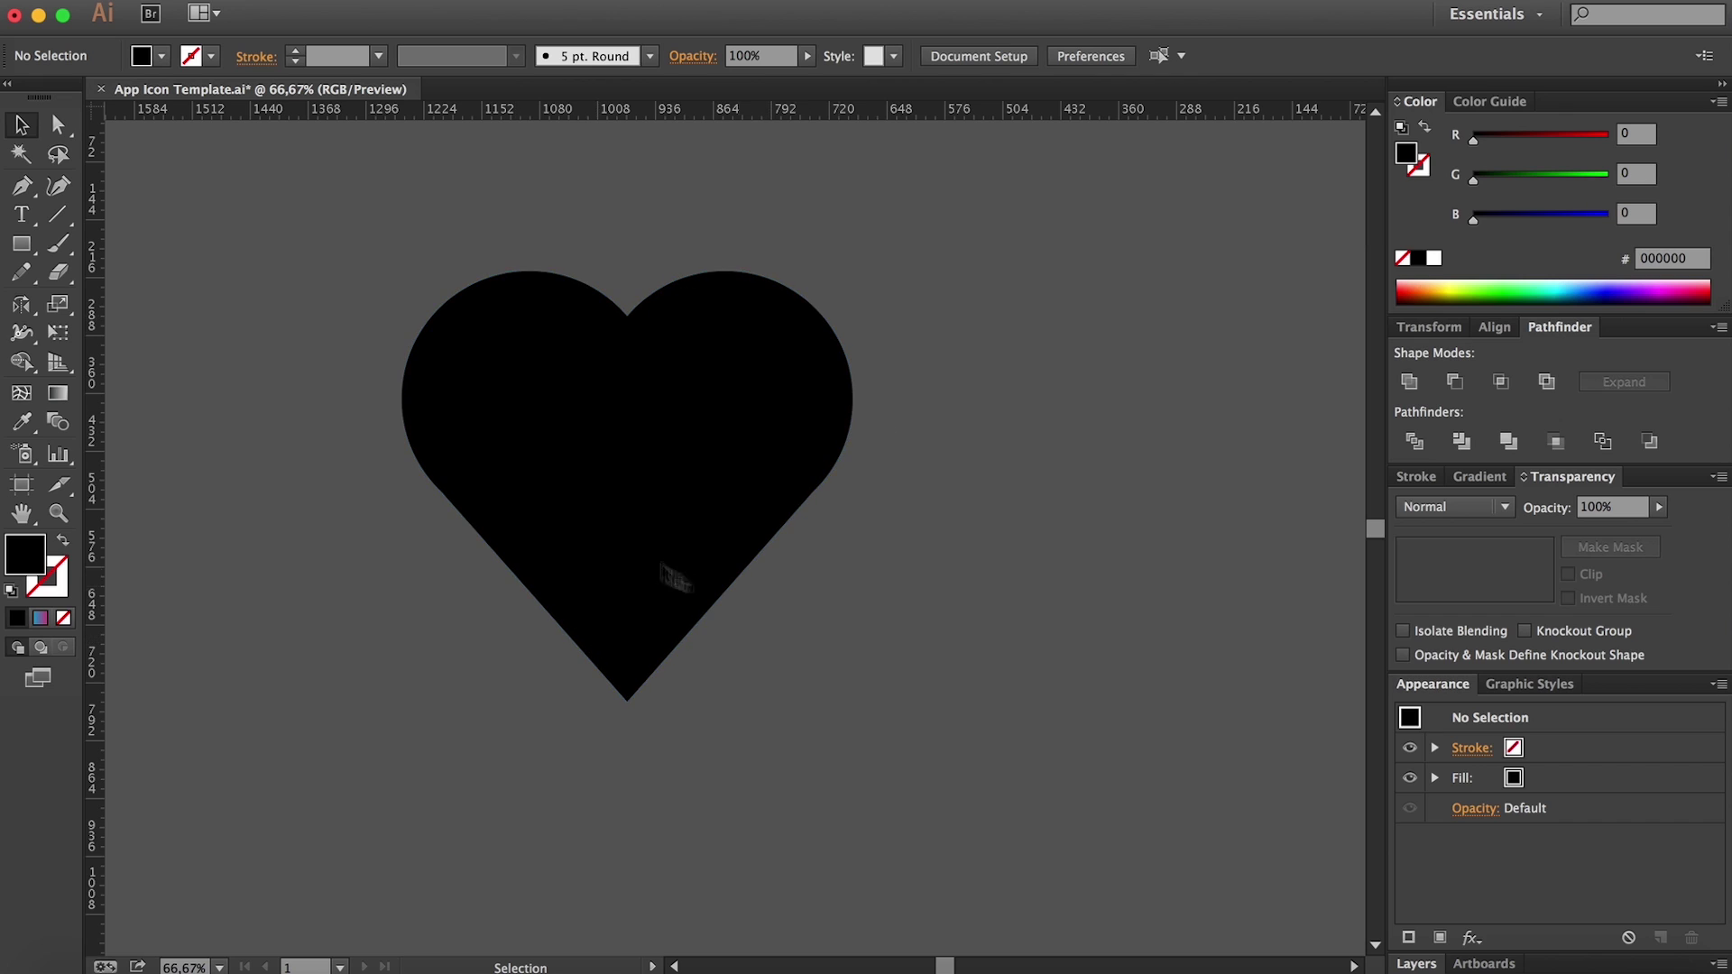
Step: Round the two corners where the heart's lobes meet its straight lower sides with live corners, and deselect the heart
{"action": "key", "text": "a"}
{"action": "left_click", "coordinate": [769, 449]}
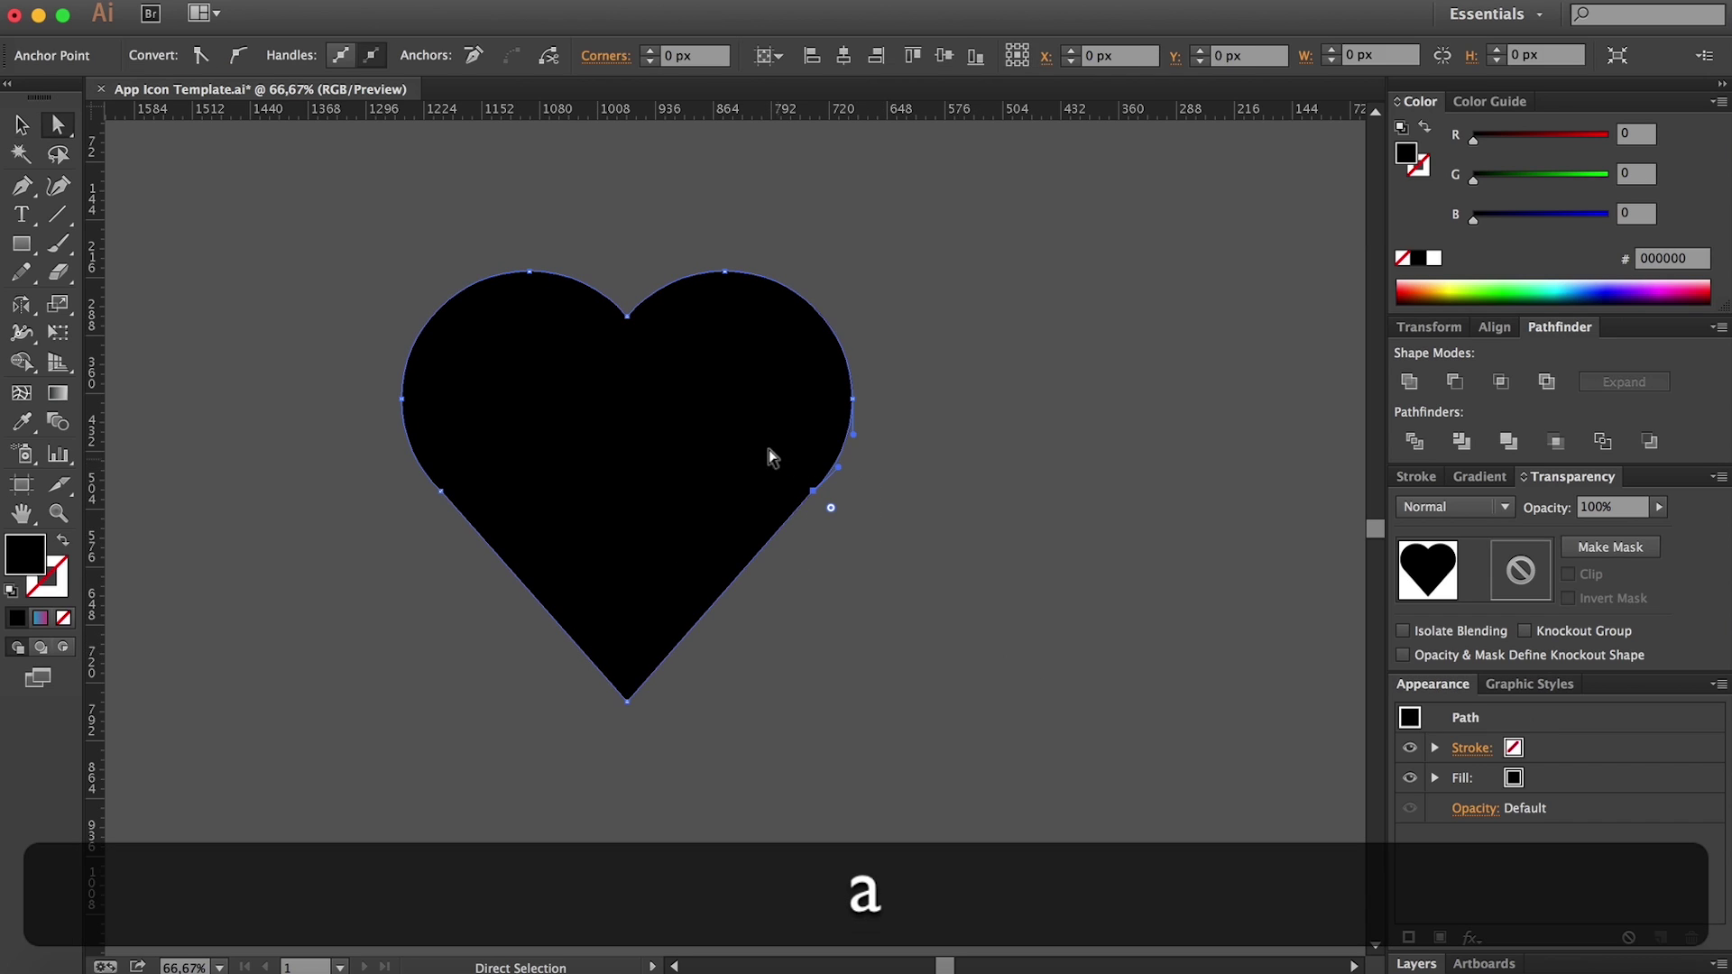
{"action": "left_click_drag", "start_coordinate": [807, 492], "coordinate": [1291, 934]}
{"action": "key", "text": "super+z"}
{"action": "key", "text": "alt+super+z"}
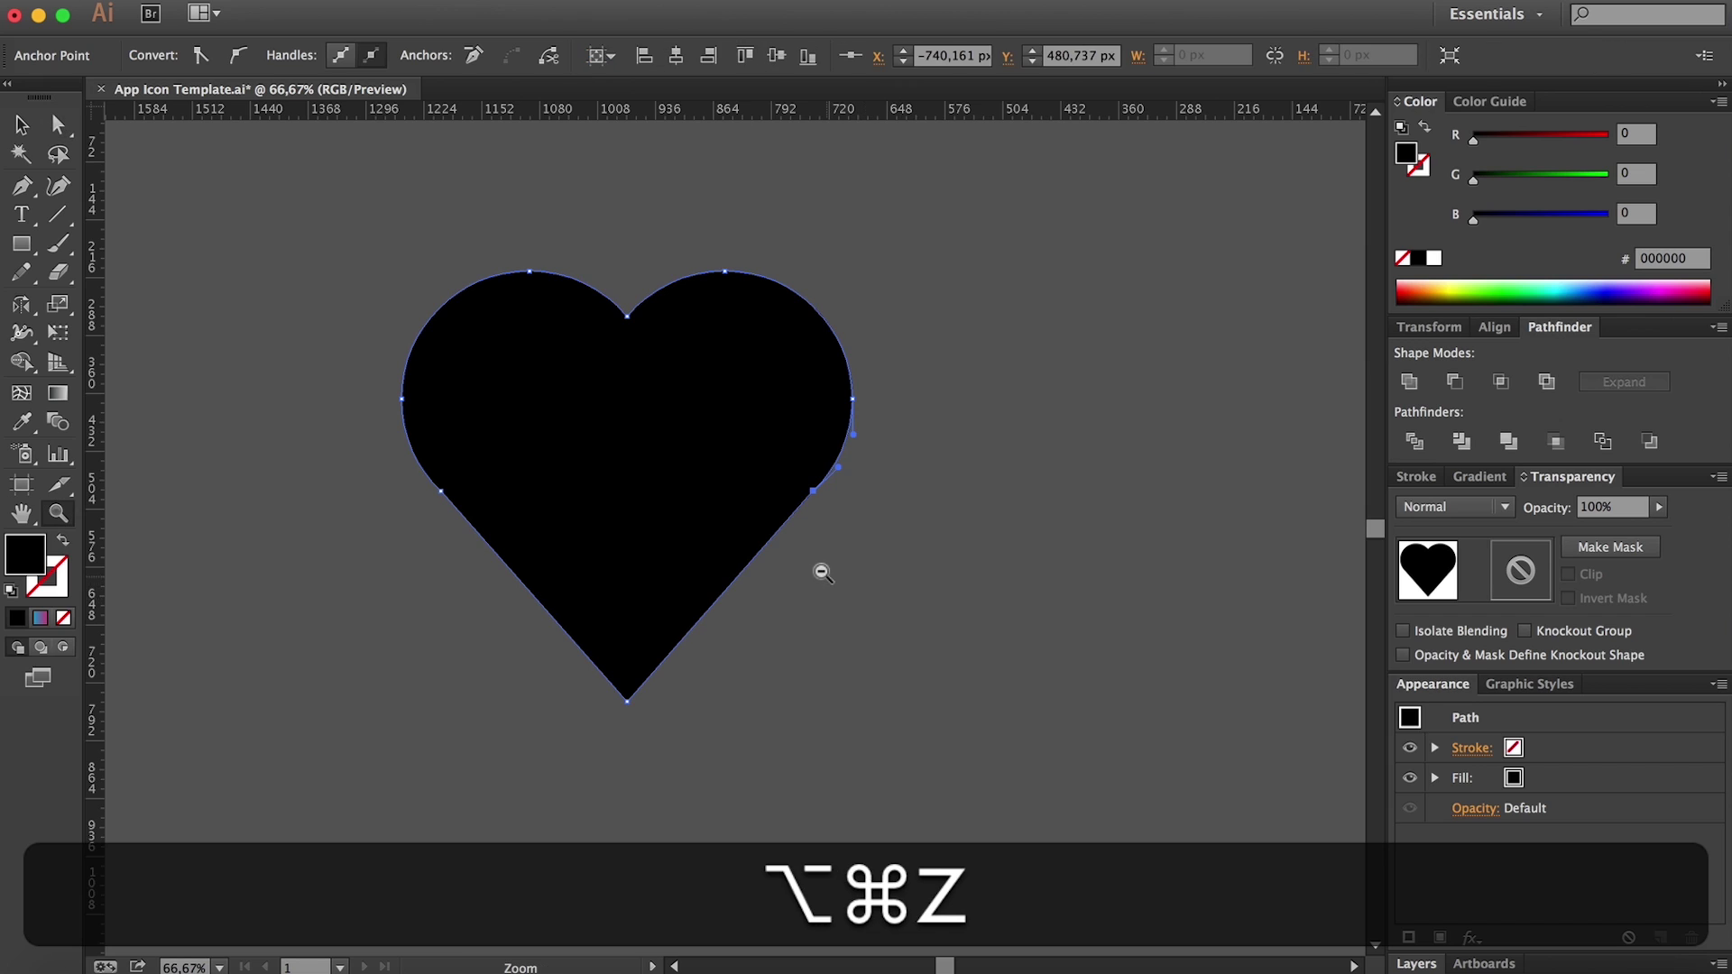
{"action": "key", "text": "alt+h"}
{"action": "key", "text": "a"}
{"action": "left_click", "coordinate": [671, 532]}
{"action": "left_click", "coordinate": [623, 469]}
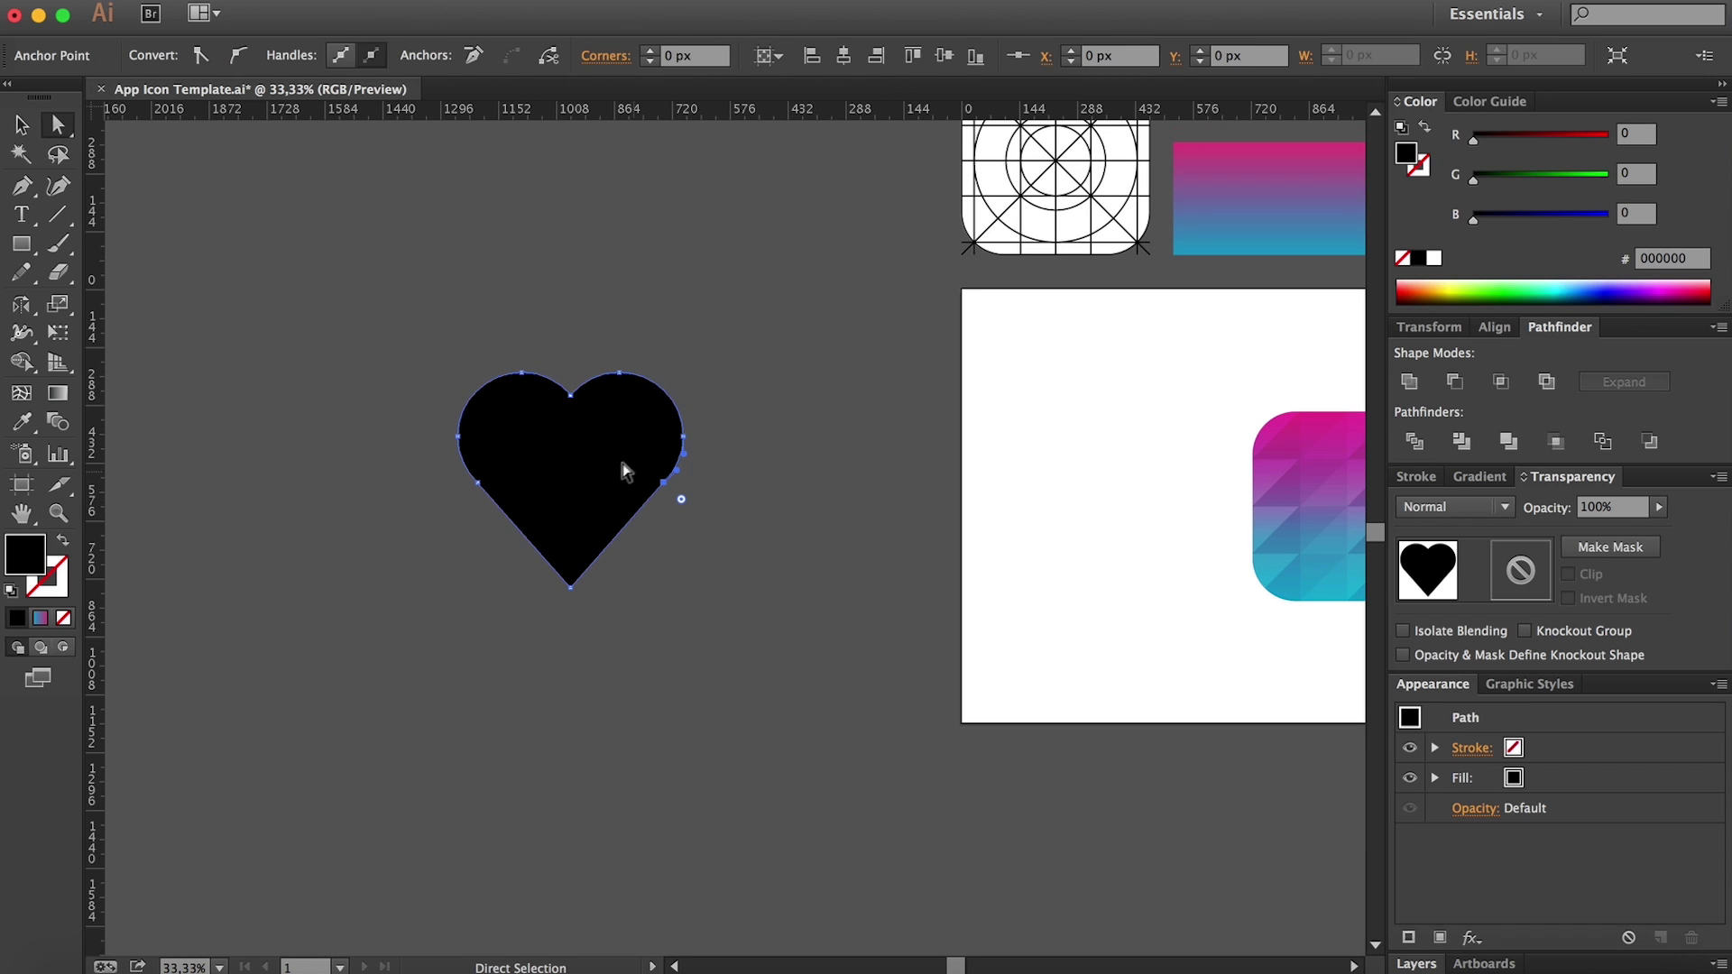
{"action": "left_click", "coordinate": [476, 484], "text": "shift"}
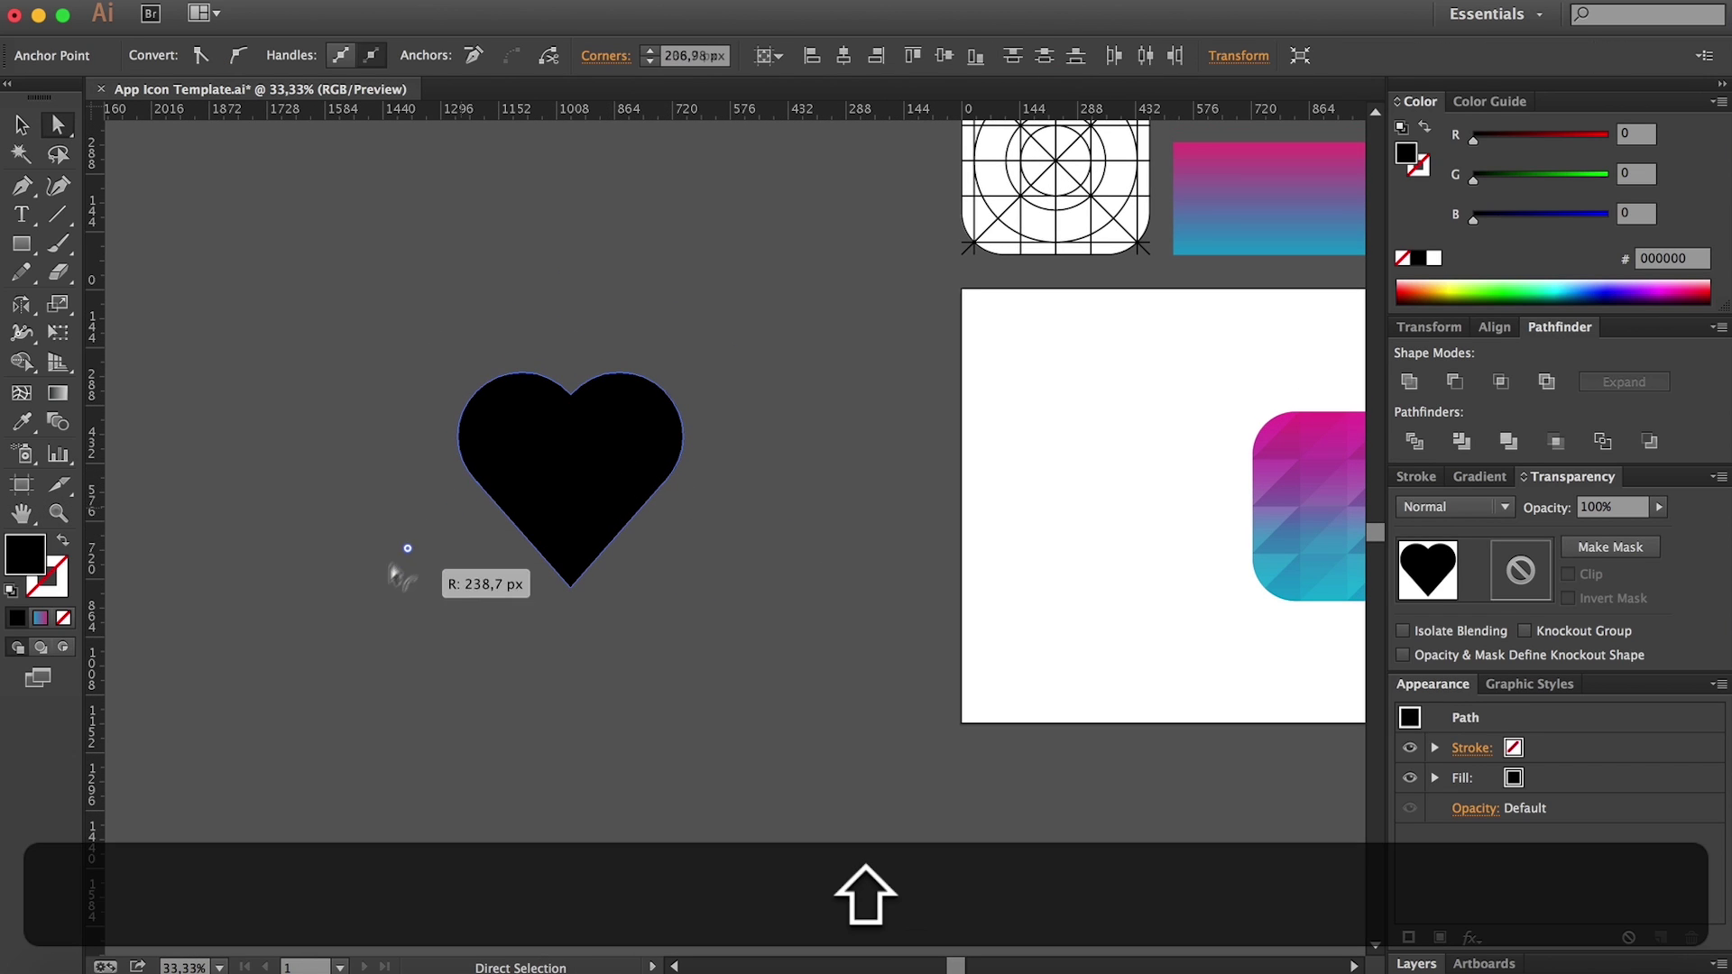
{"action": "left_click_drag", "start_coordinate": [404, 575], "coordinate": [328, 696]}
{"action": "left_click", "coordinate": [680, 637]}
Step: Swap the heart's fill and stroke to preview it as an outline, and swap them back to a solid black fill
{"action": "key", "text": "z"}
{"action": "left_click", "coordinate": [592, 510]}
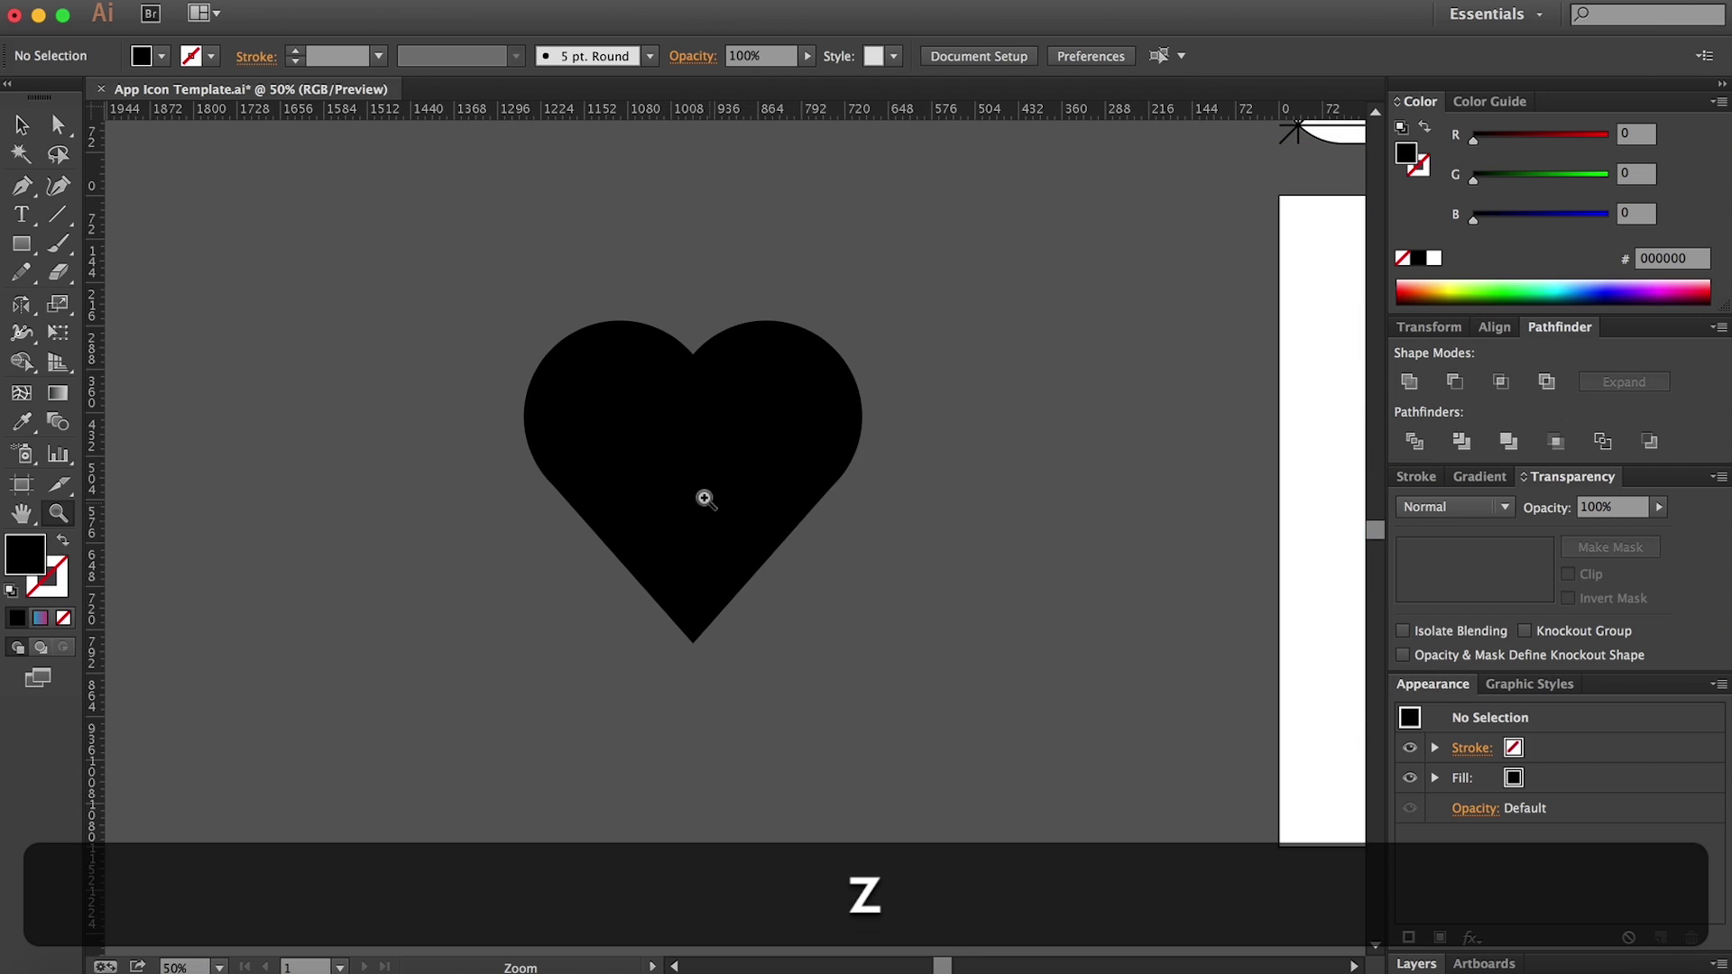
{"action": "left_click", "coordinate": [746, 503]}
{"action": "key", "text": "h"}
{"action": "key", "text": "v"}
{"action": "left_click", "coordinate": [664, 478]}
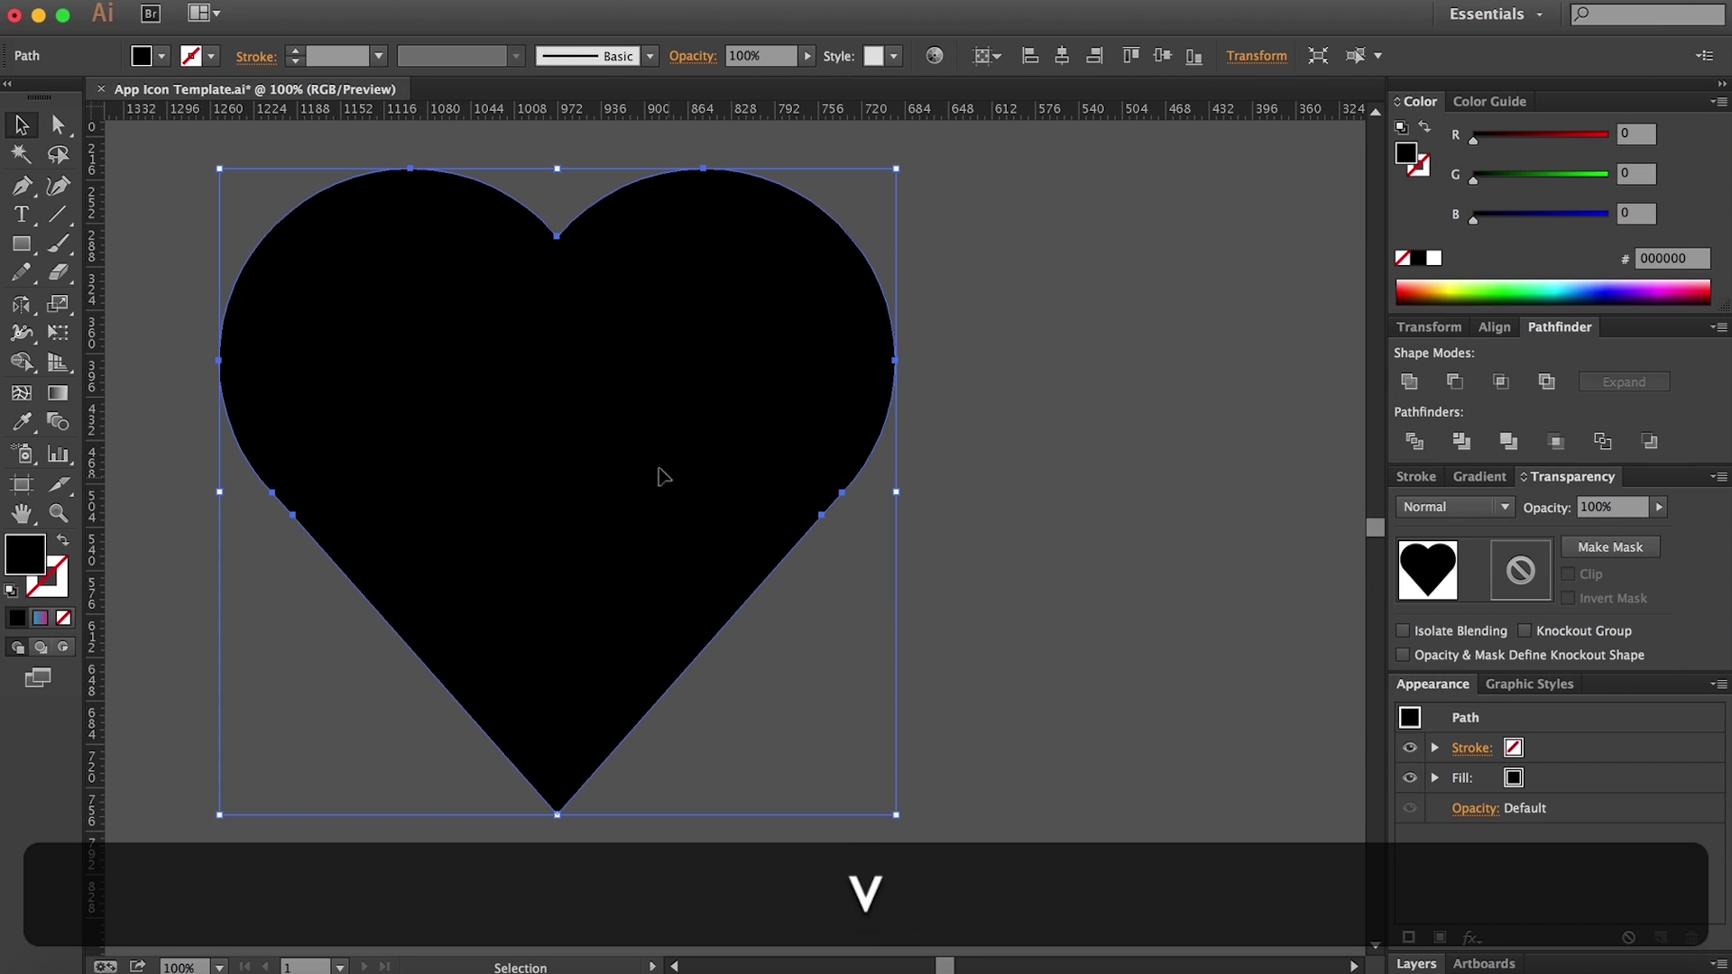
{"action": "key", "text": "shift+x"}
{"action": "left_click", "coordinate": [1057, 541]}
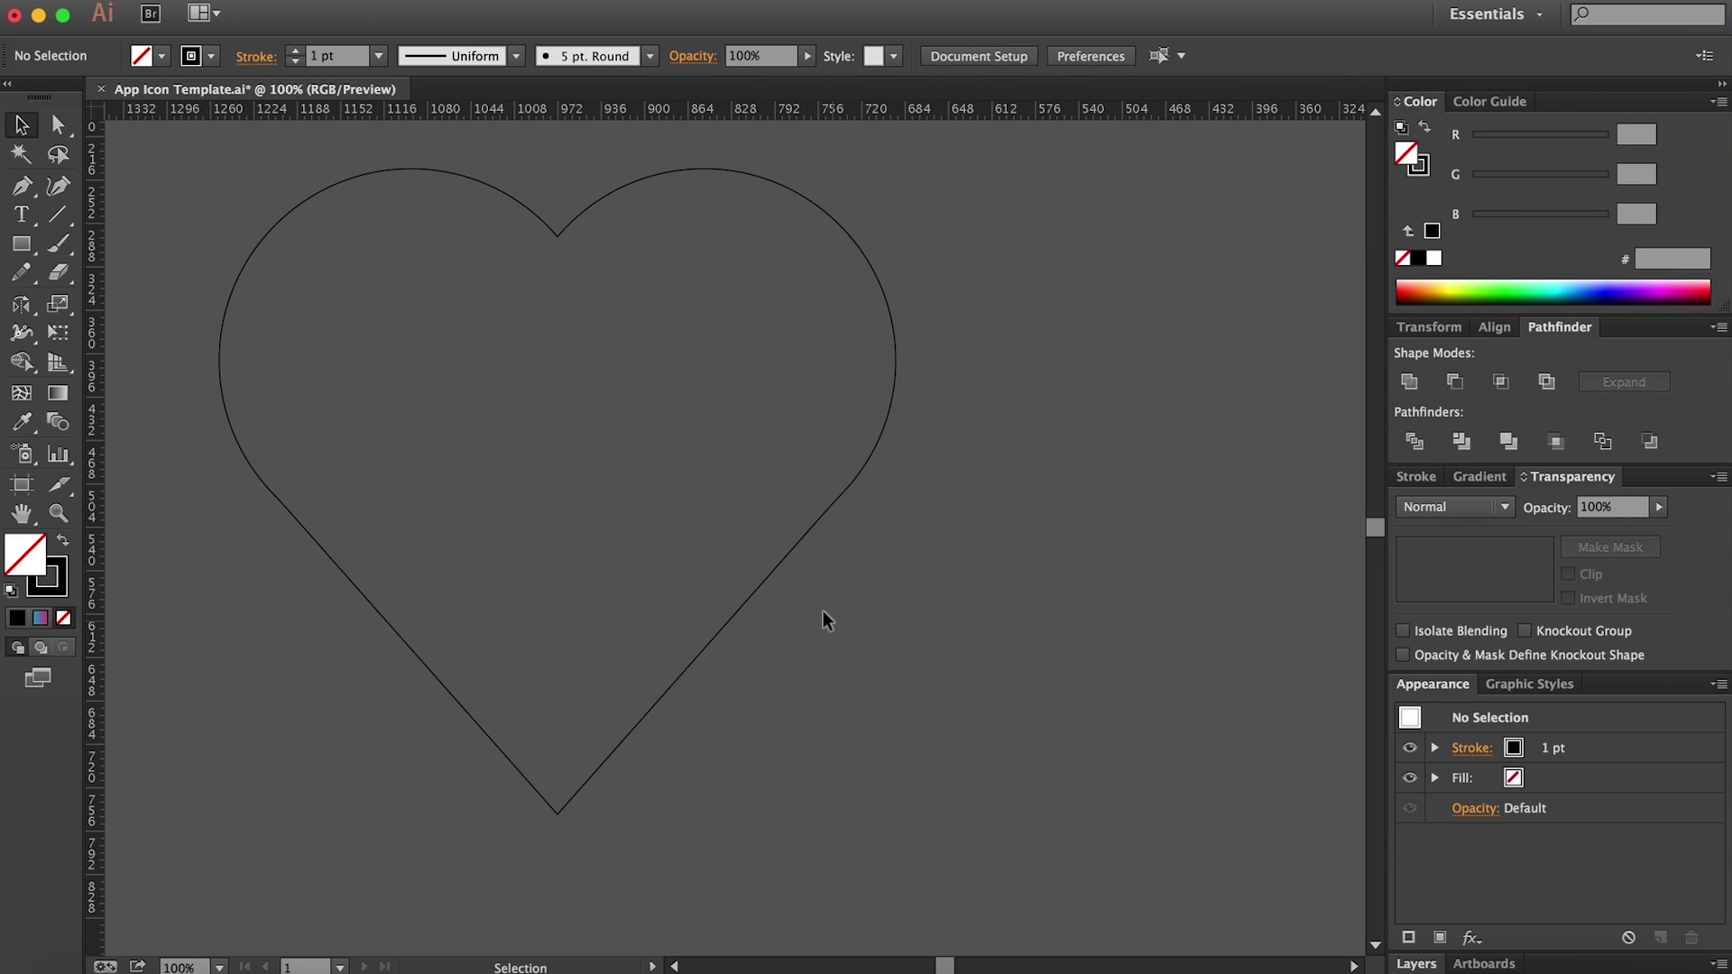
{"action": "left_click", "coordinate": [648, 495]}
{"action": "key", "text": "shift+x"}
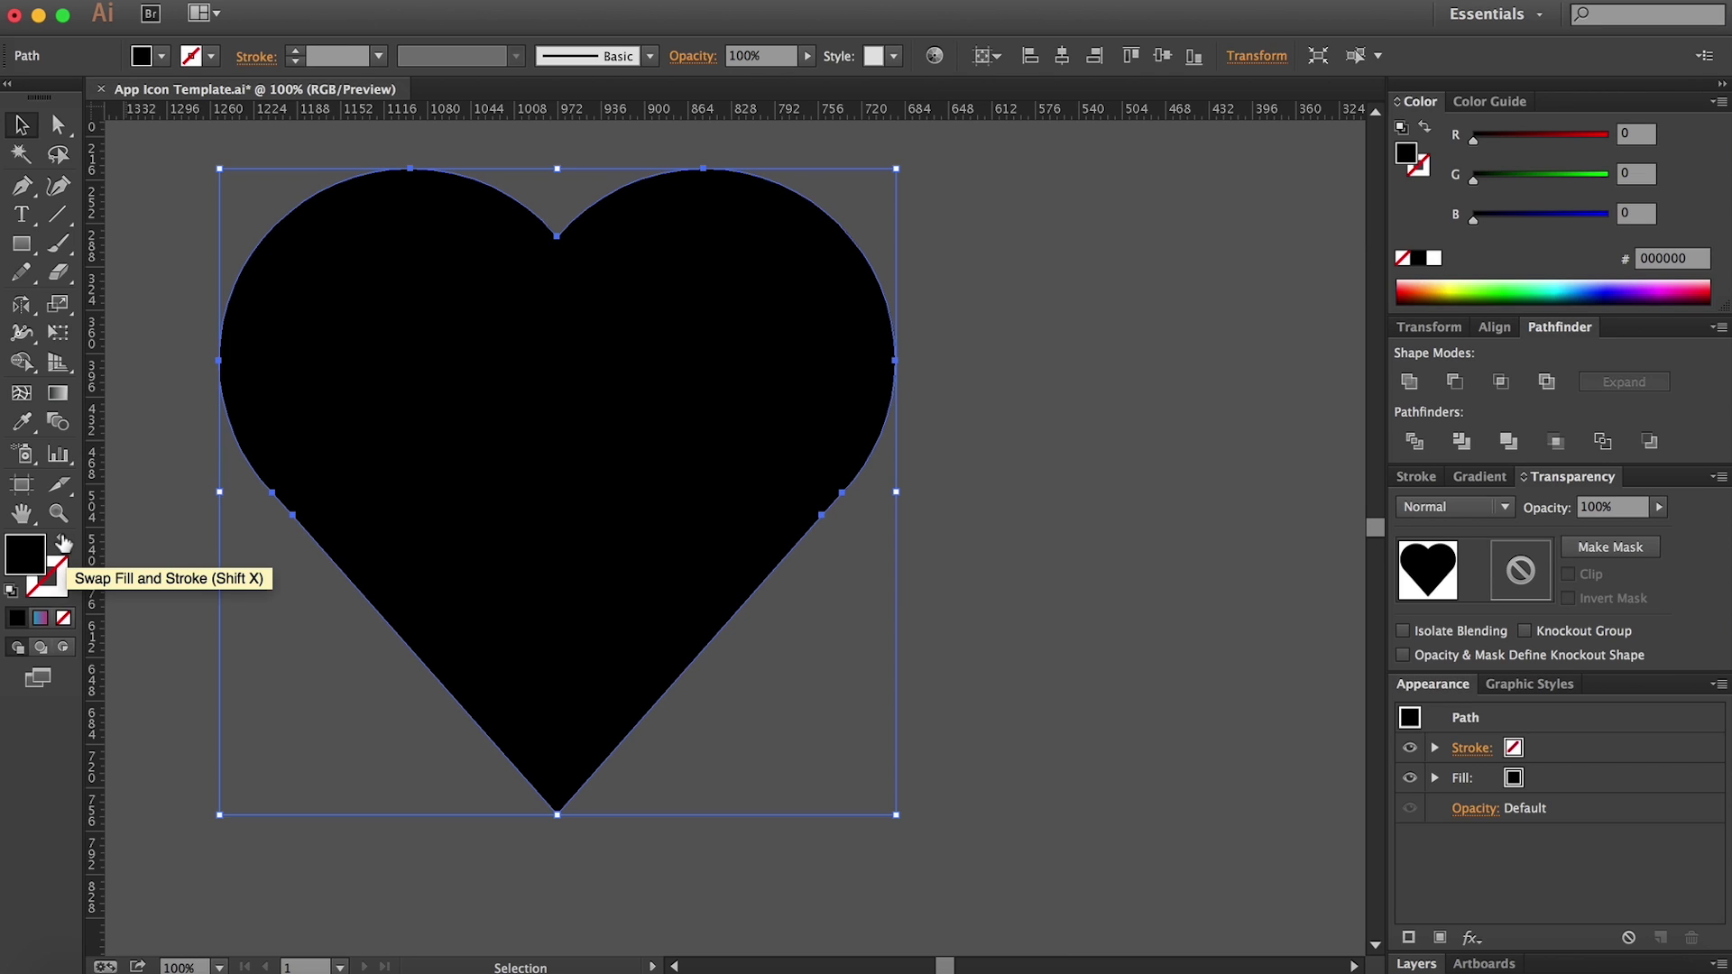
{"action": "key", "text": "shift+x"}
{"action": "key", "text": "shift+x"}
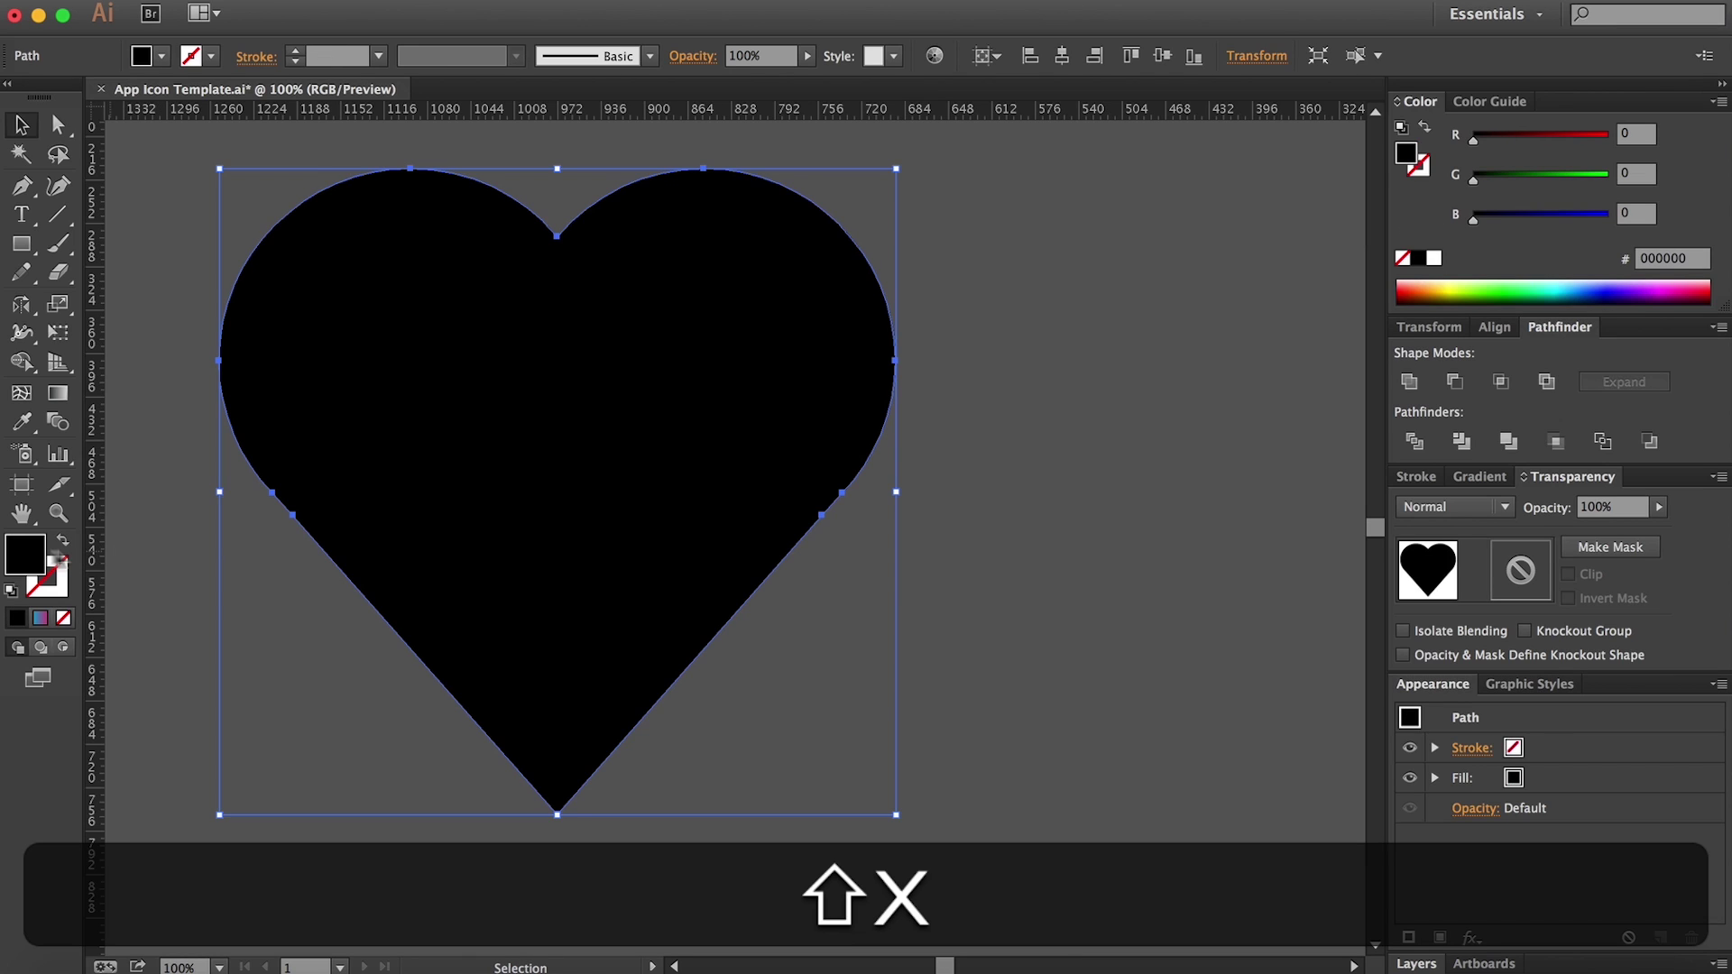
Step: Turn the heart into a white outline without fill and raise its stroke weight to 14 pt
{"action": "left_click", "coordinate": [1435, 258]}
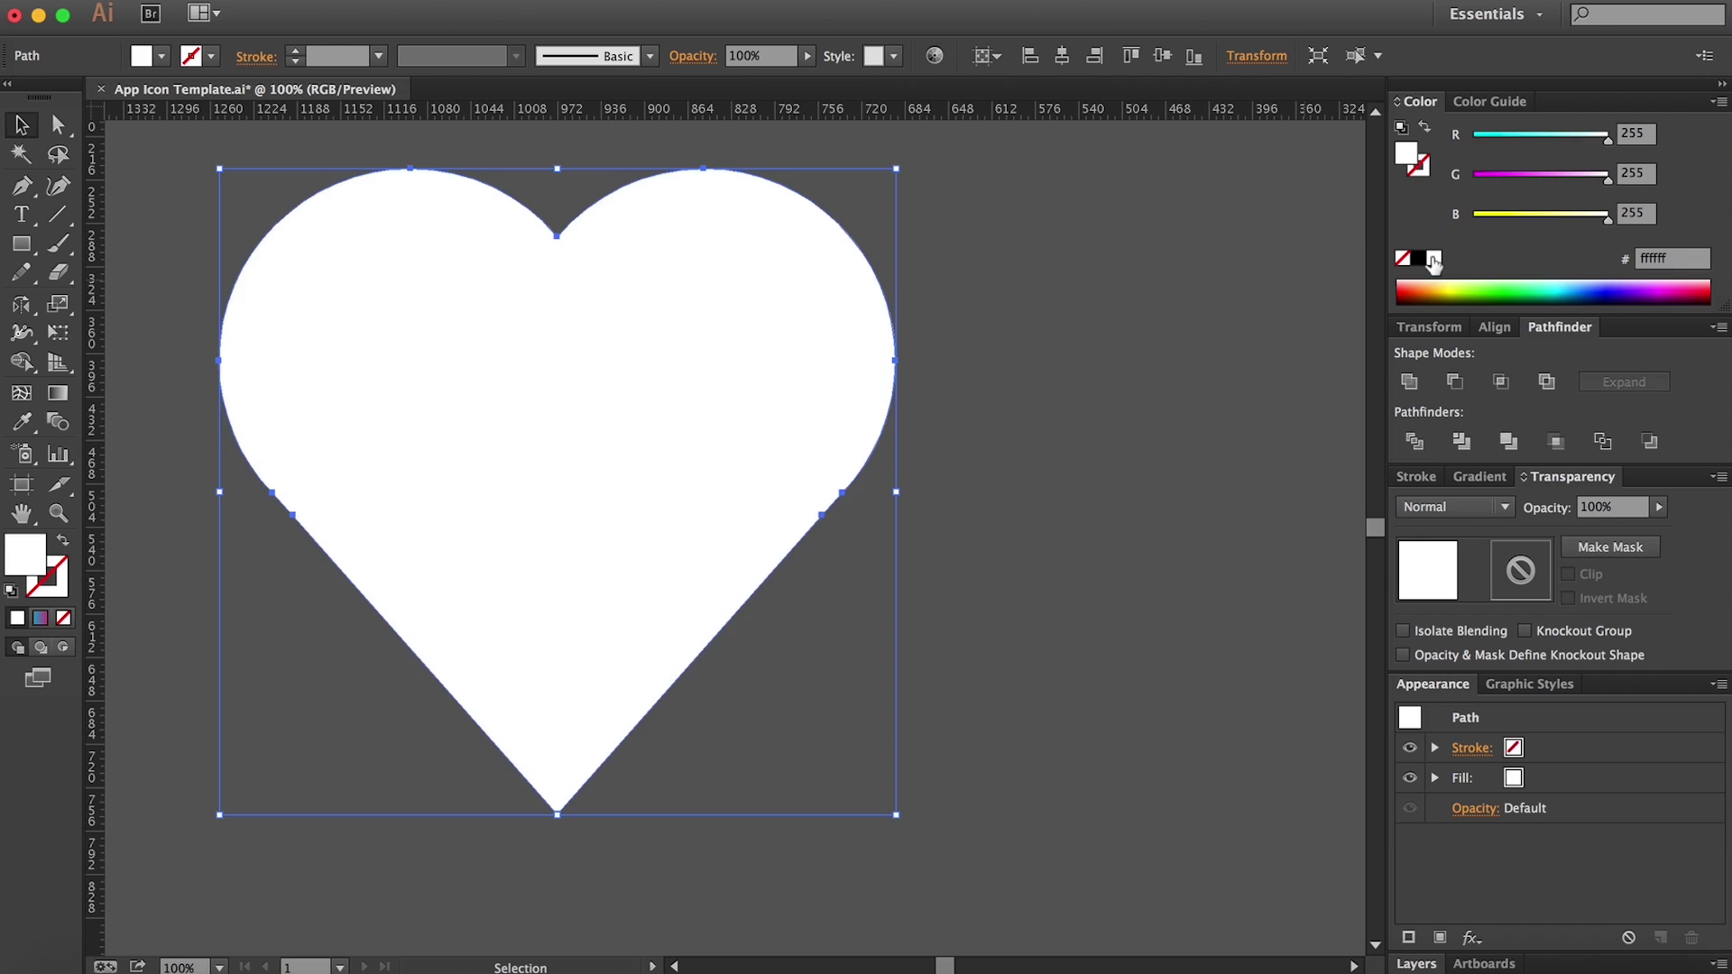
{"action": "key", "text": "shift+x"}
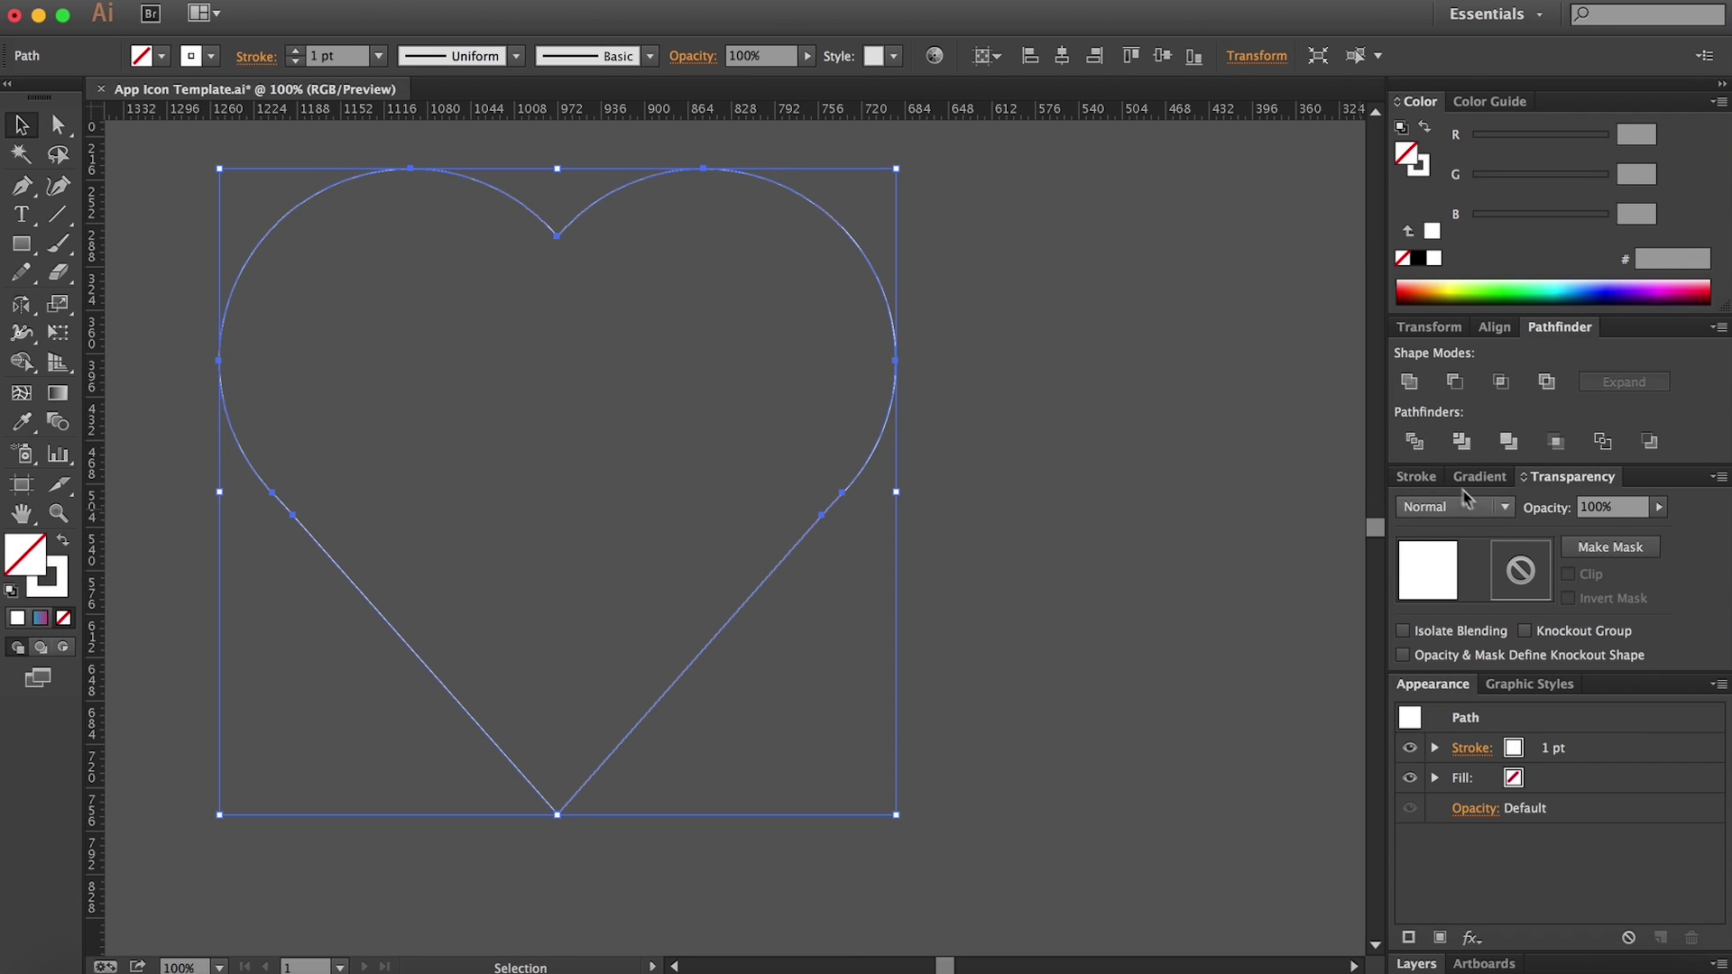
{"action": "left_click", "coordinate": [1417, 478]}
{"action": "left_click", "coordinate": [1484, 559]}
{"action": "left_click", "coordinate": [1485, 558]}
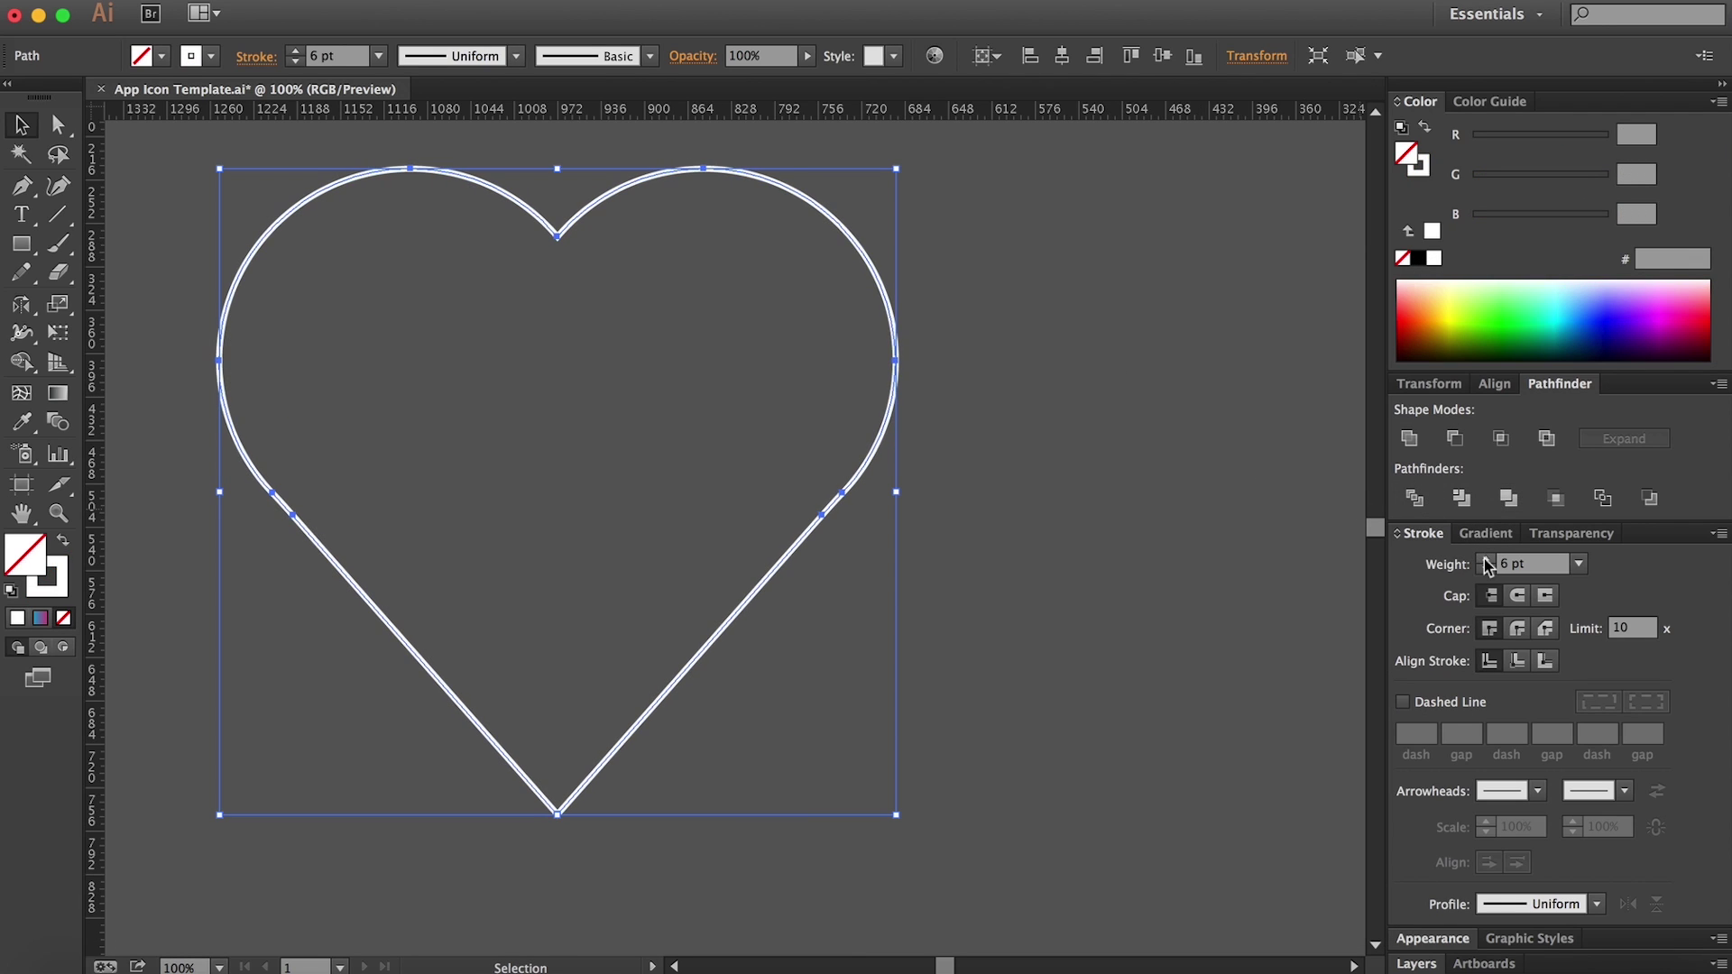
{"action": "left_click", "coordinate": [1485, 558]}
{"action": "left_click", "coordinate": [1484, 559]}
{"action": "left_click", "coordinate": [1484, 559]}
{"action": "left_click", "coordinate": [1485, 558]}
{"action": "left_click", "coordinate": [1484, 559]}
{"action": "left_click", "coordinate": [1485, 559]}
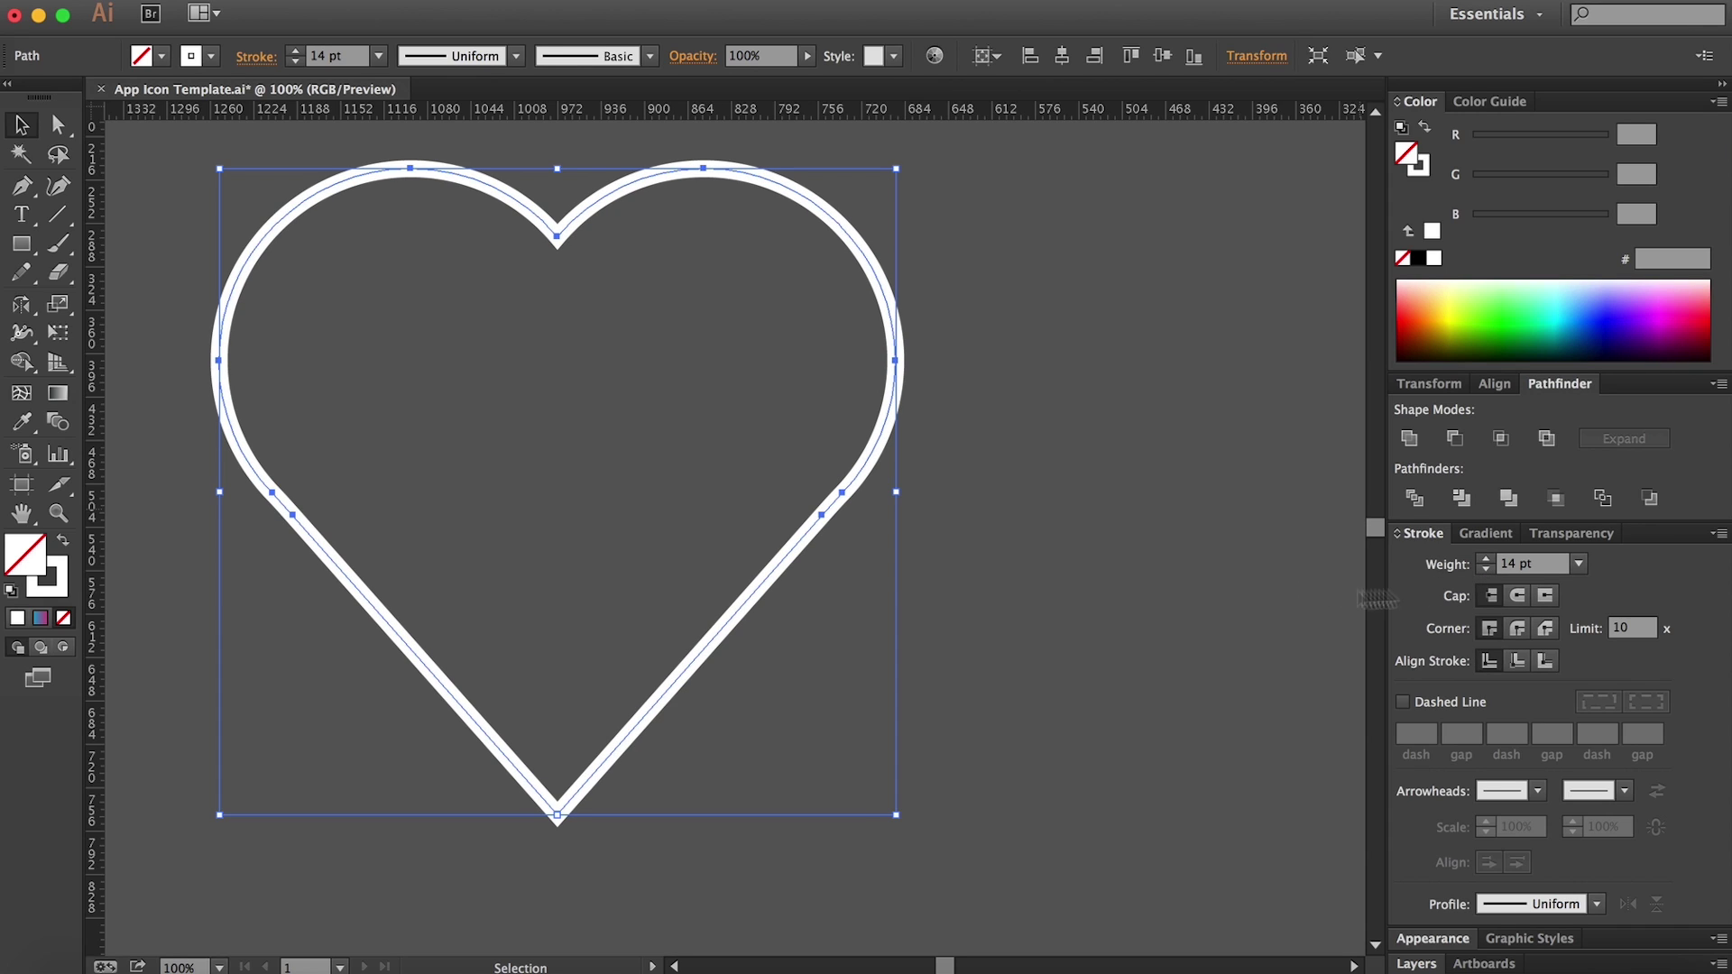
Step: Lower the heart outline's stroke weight to 10 pt and deselect it
{"action": "left_click", "coordinate": [1081, 548]}
{"action": "left_click_drag", "start_coordinate": [911, 541], "coordinate": [785, 469]}
{"action": "left_click", "coordinate": [1485, 570]}
{"action": "left_click", "coordinate": [1485, 570]}
{"action": "left_click", "coordinate": [1486, 570]}
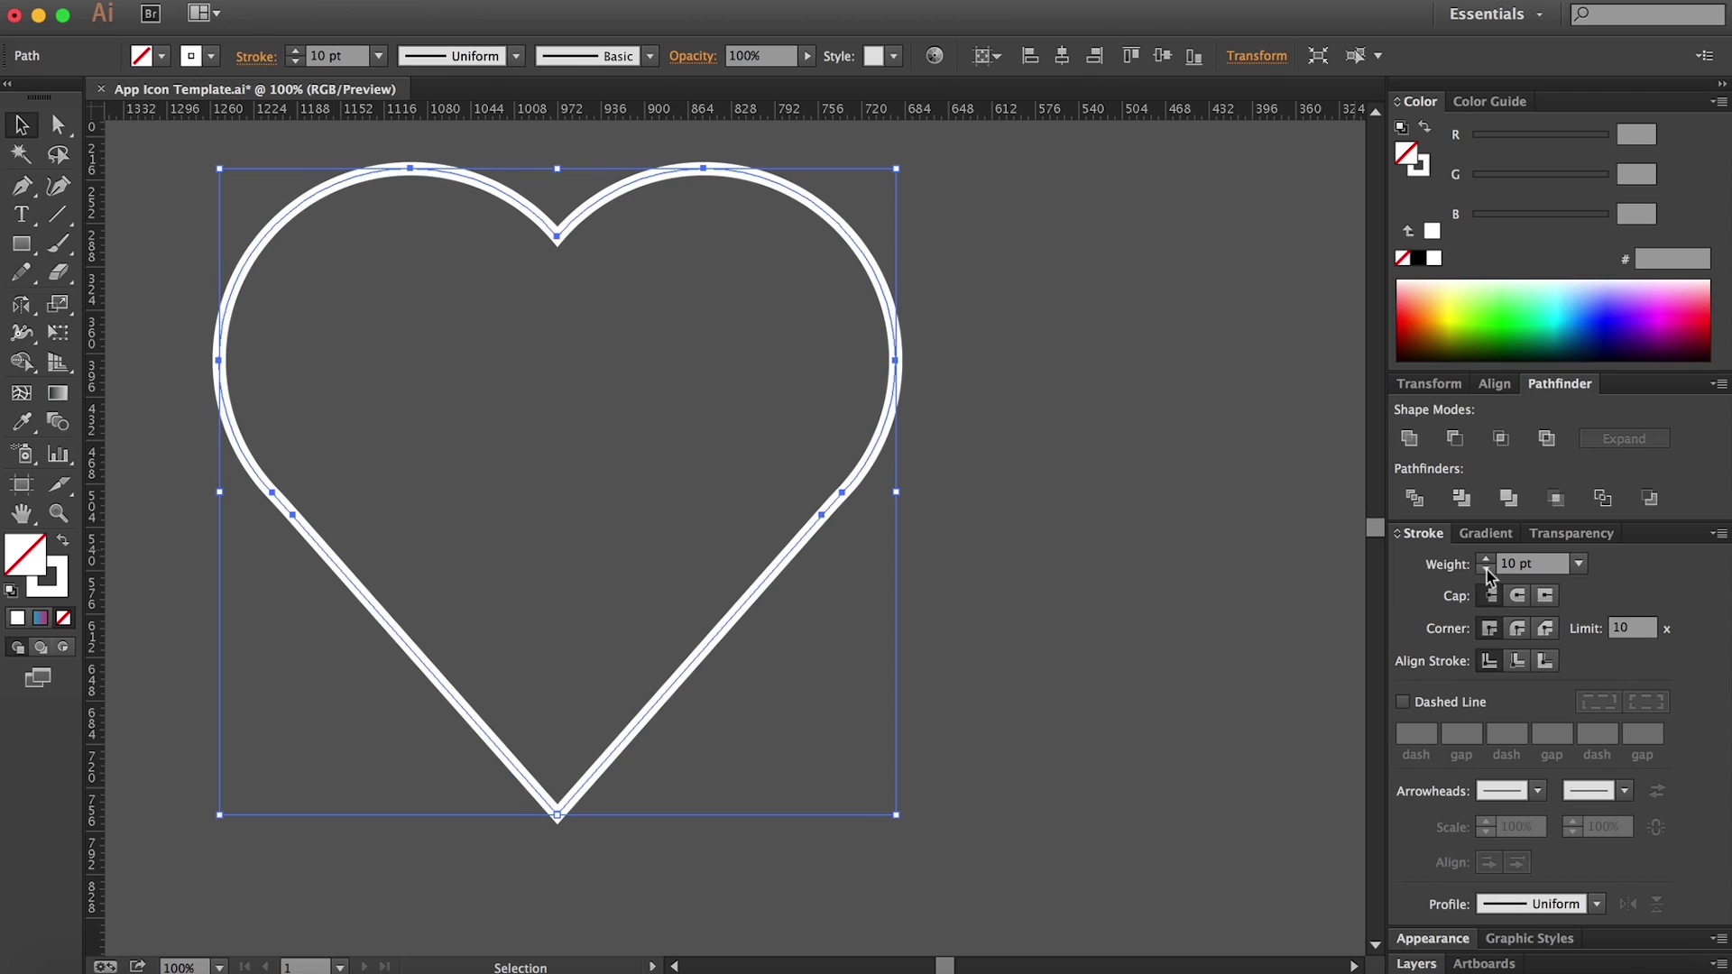
{"action": "left_click", "coordinate": [1485, 570]}
{"action": "left_click", "coordinate": [727, 425]}
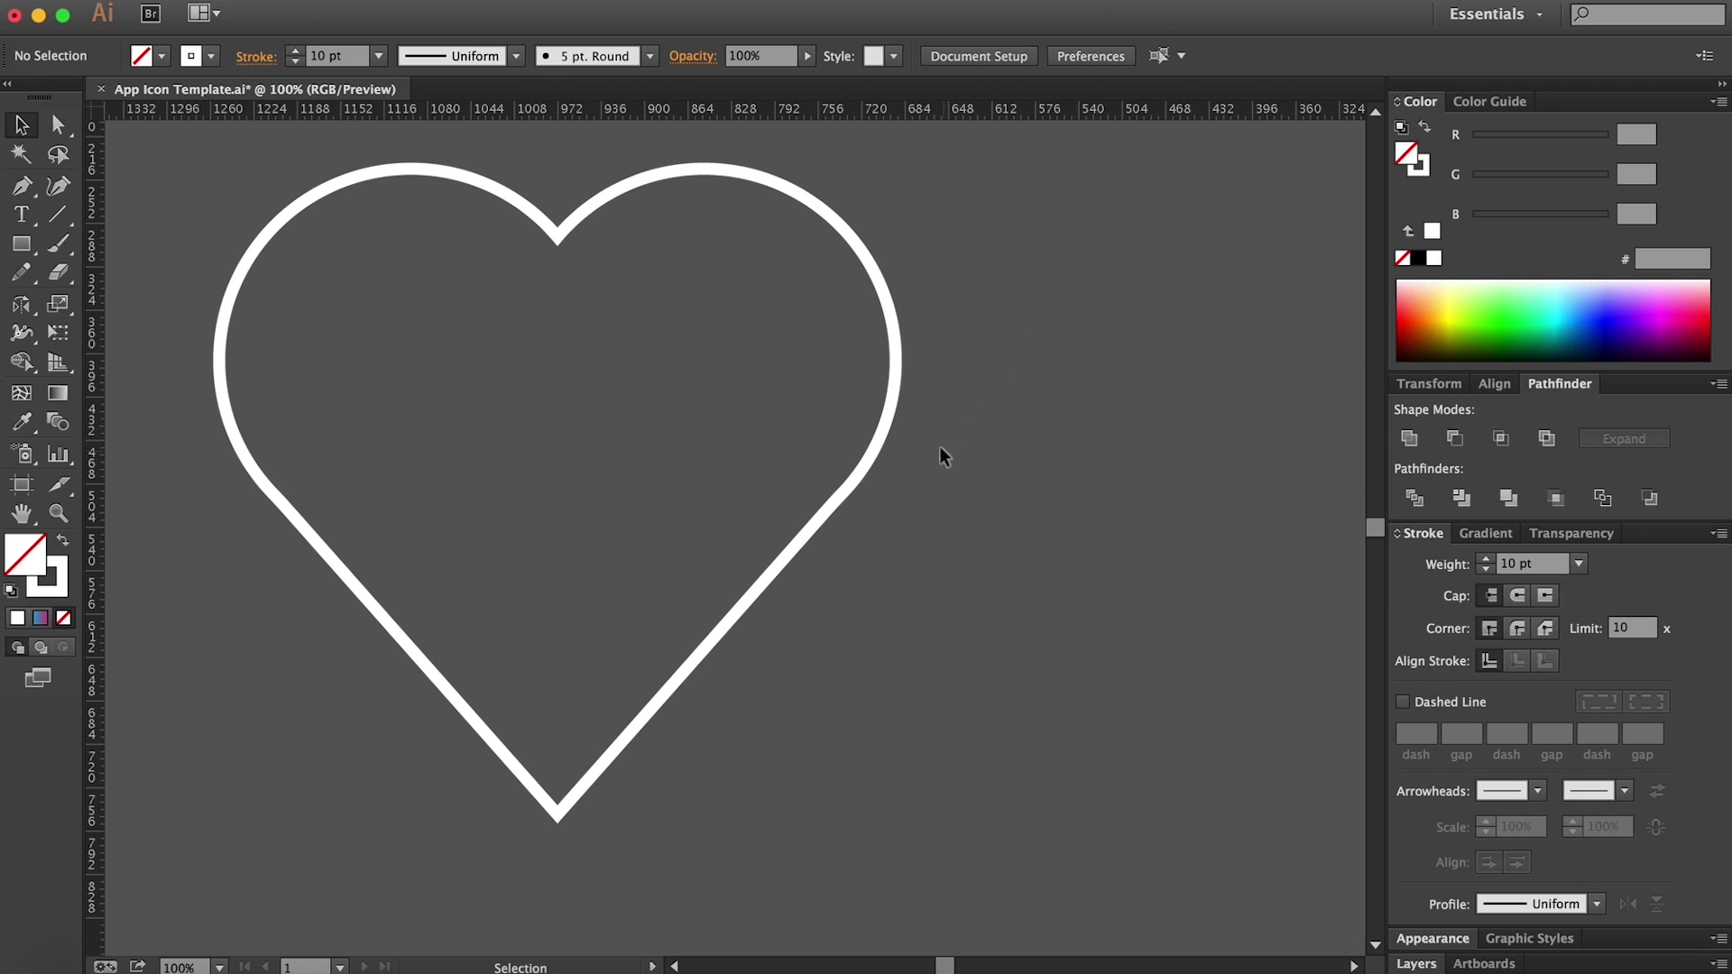
Step: Duplicate the outlined heart onto the empty pasteboard above and slightly to the right of the original
{"action": "key", "text": "h"}
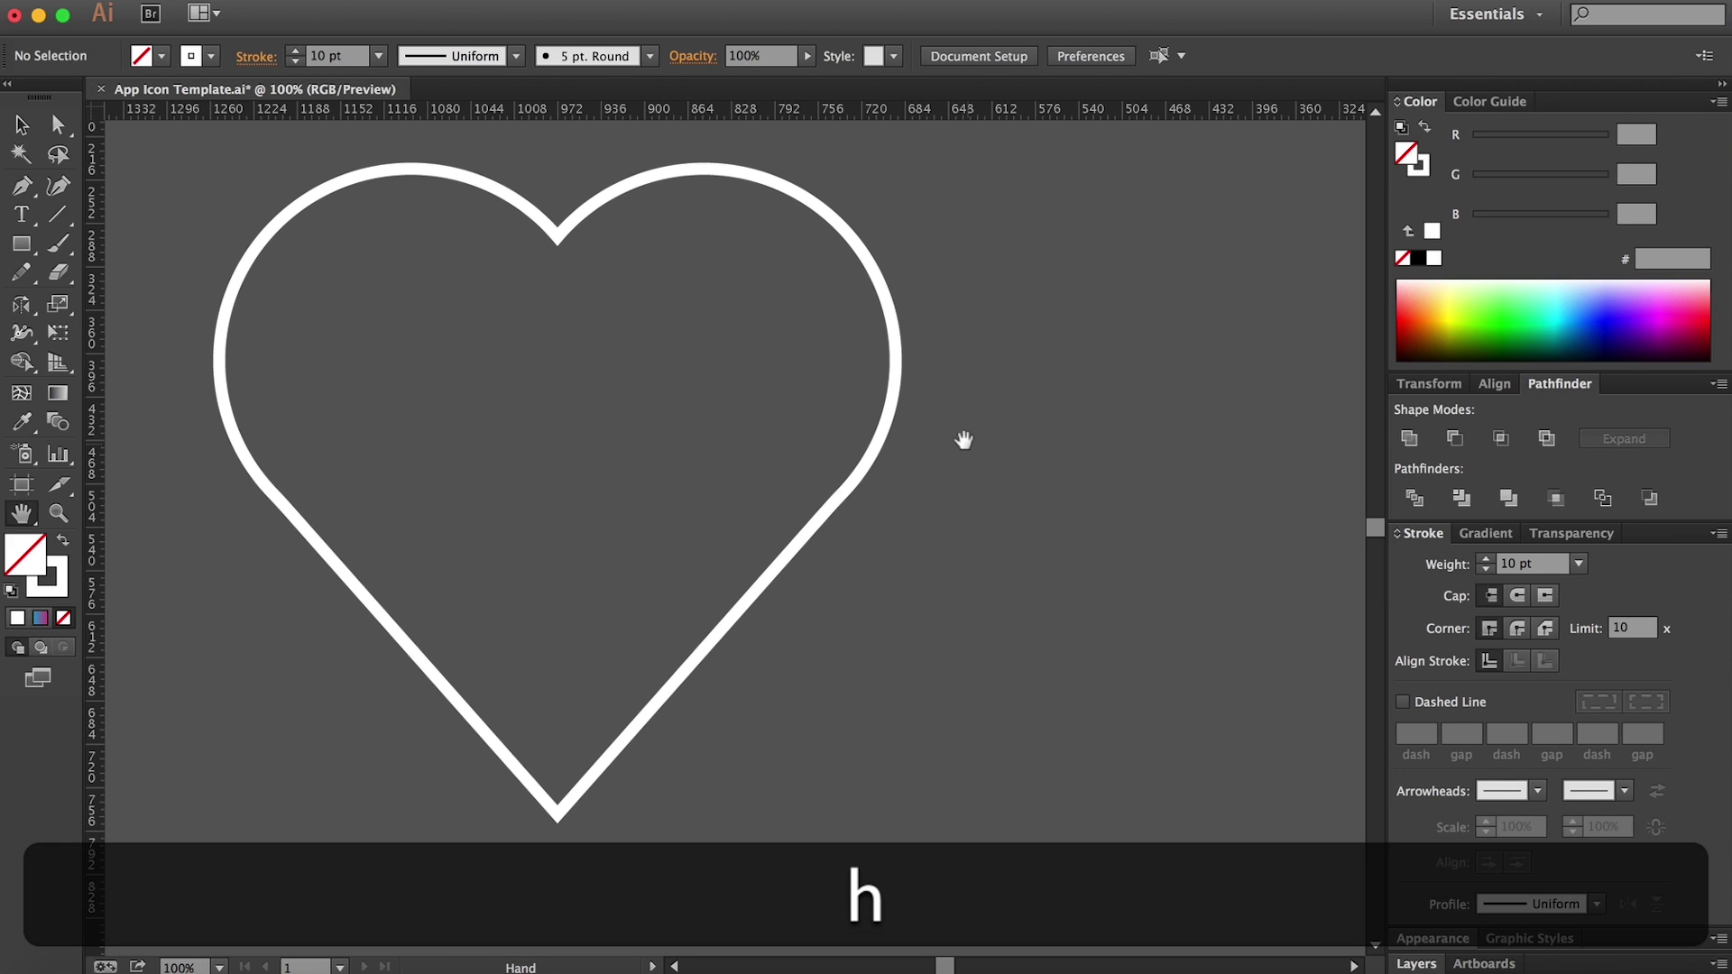
{"action": "key", "text": "alt+z"}
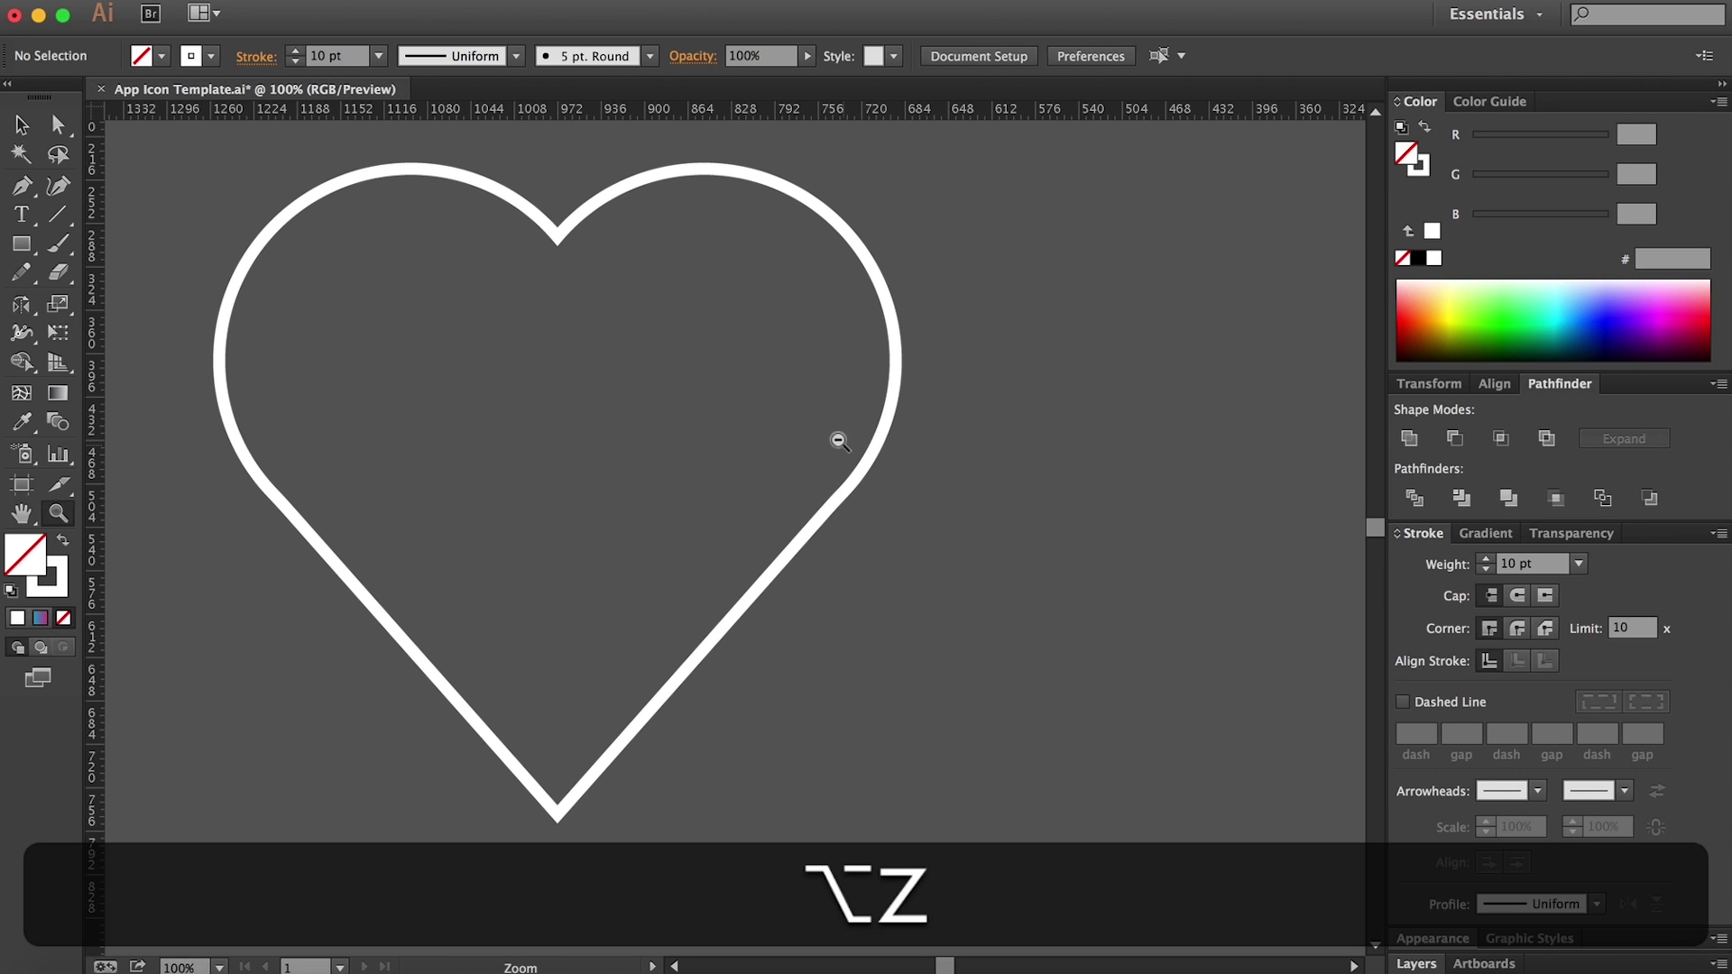
{"action": "left_click", "coordinate": [838, 446], "text": "alt"}
{"action": "left_click", "coordinate": [843, 514], "text": "alt"}
{"action": "key", "text": "alt+h"}
{"action": "left_click_drag", "start_coordinate": [842, 514], "coordinate": [609, 378]}
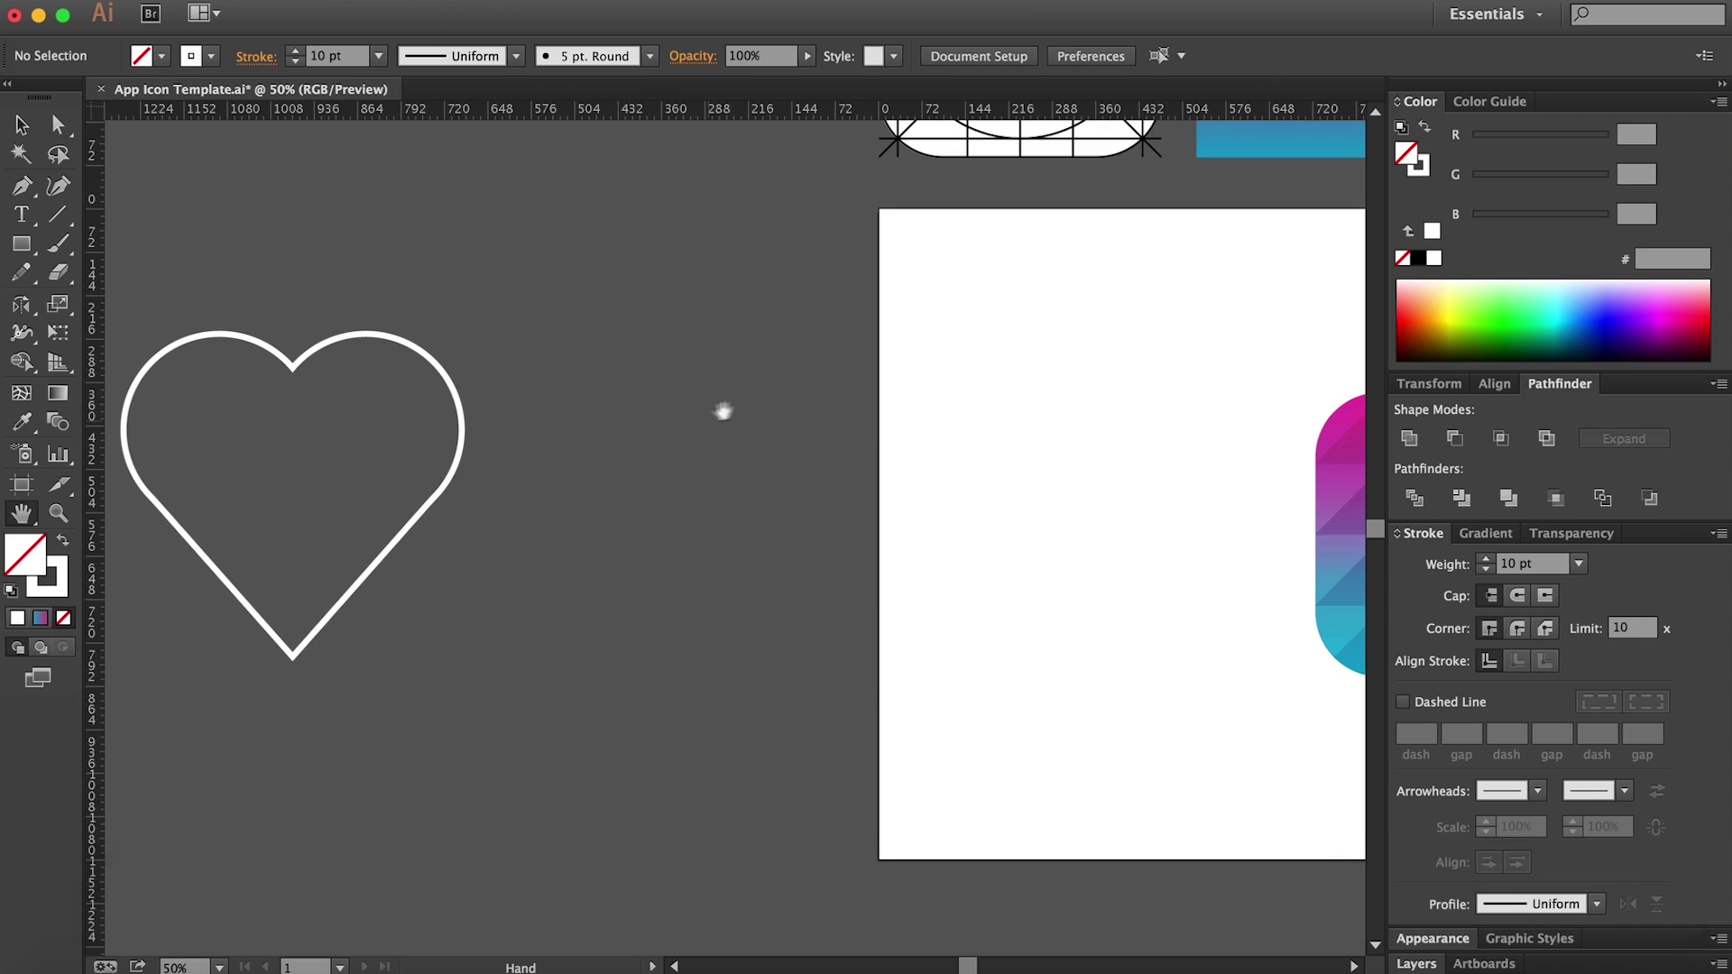
{"action": "key", "text": "v"}
{"action": "left_click_drag", "start_coordinate": [251, 279], "coordinate": [269, 306]}
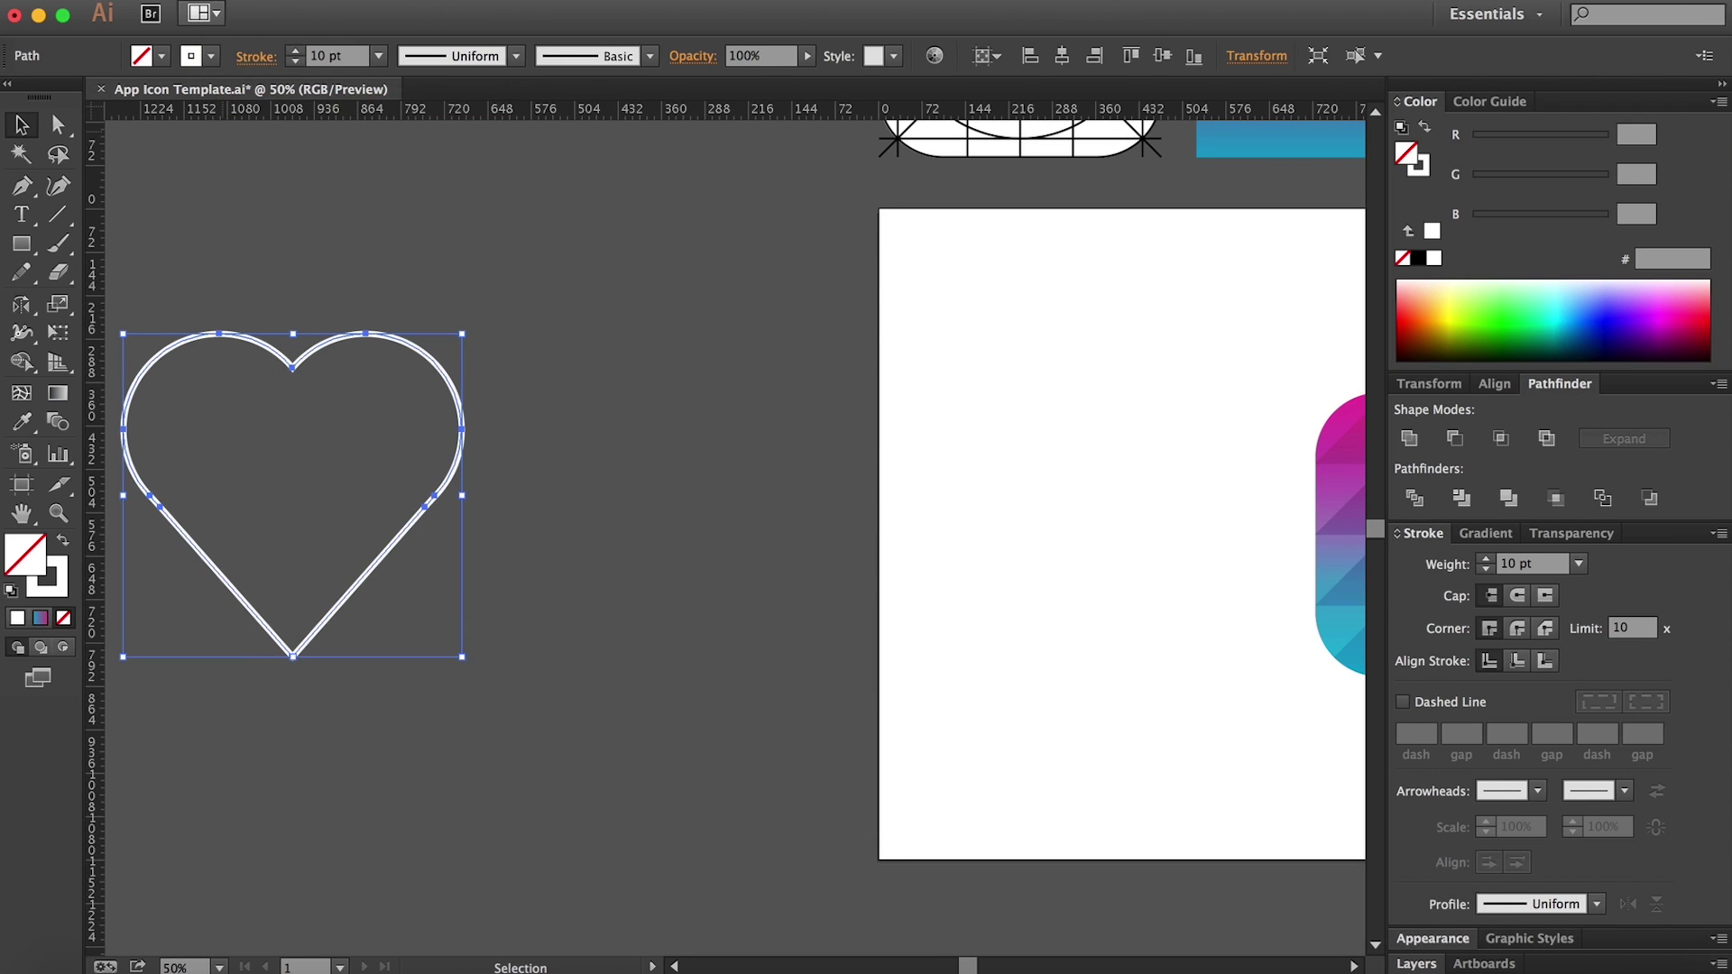
{"action": "left_click", "coordinate": [289, 0]}
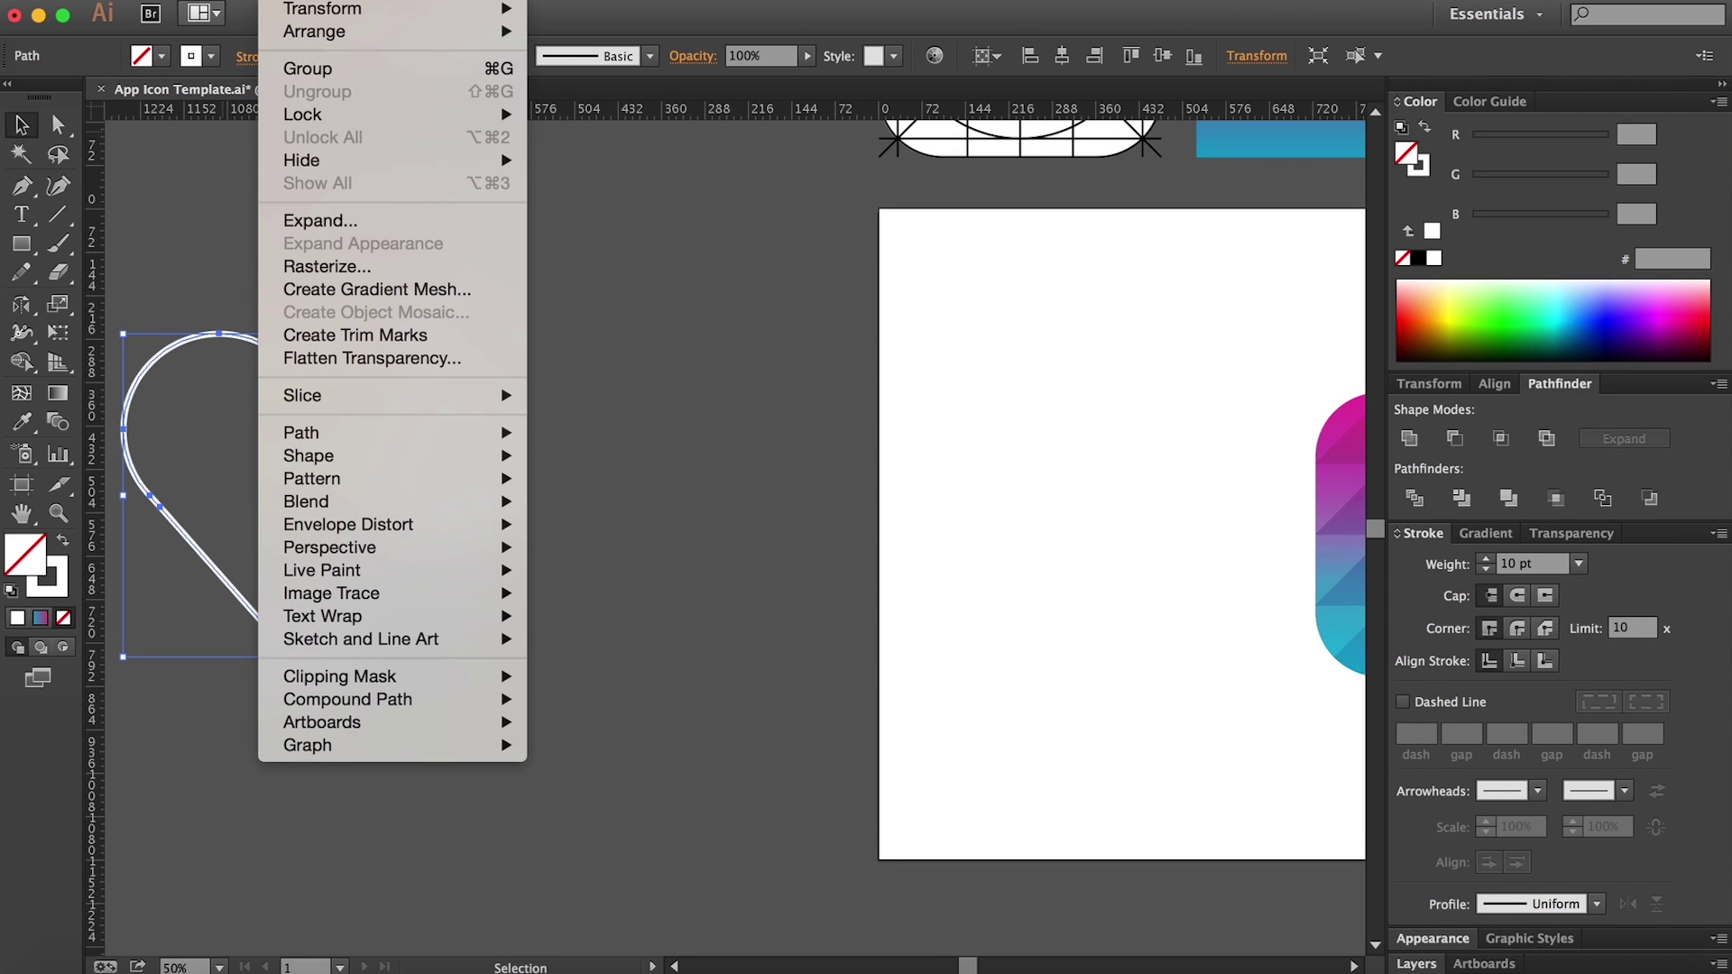
{"action": "left_click", "coordinate": [547, 301]}
{"action": "scroll", "coordinate": [406, 442], "scroll_direction": "up", "scroll_amount": 5}
{"action": "scroll", "coordinate": [312, 685], "scroll_direction": "down", "scroll_amount": 3}
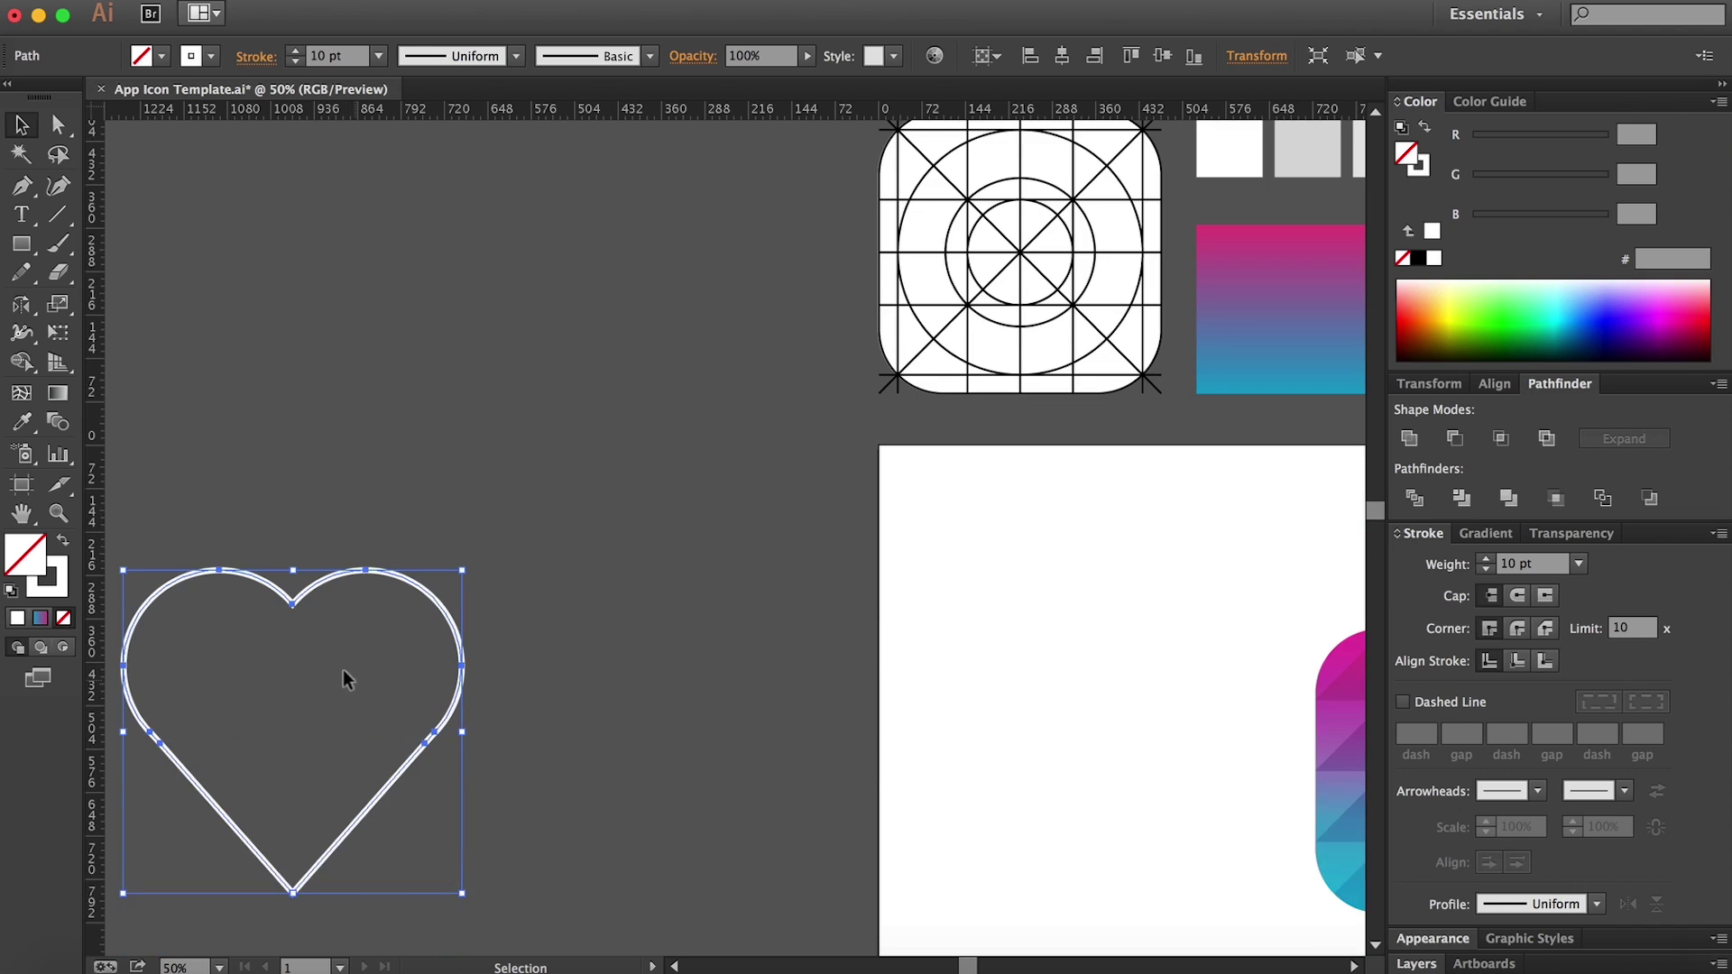
{"action": "left_click_drag", "start_coordinate": [306, 567], "coordinate": [477, 209]}
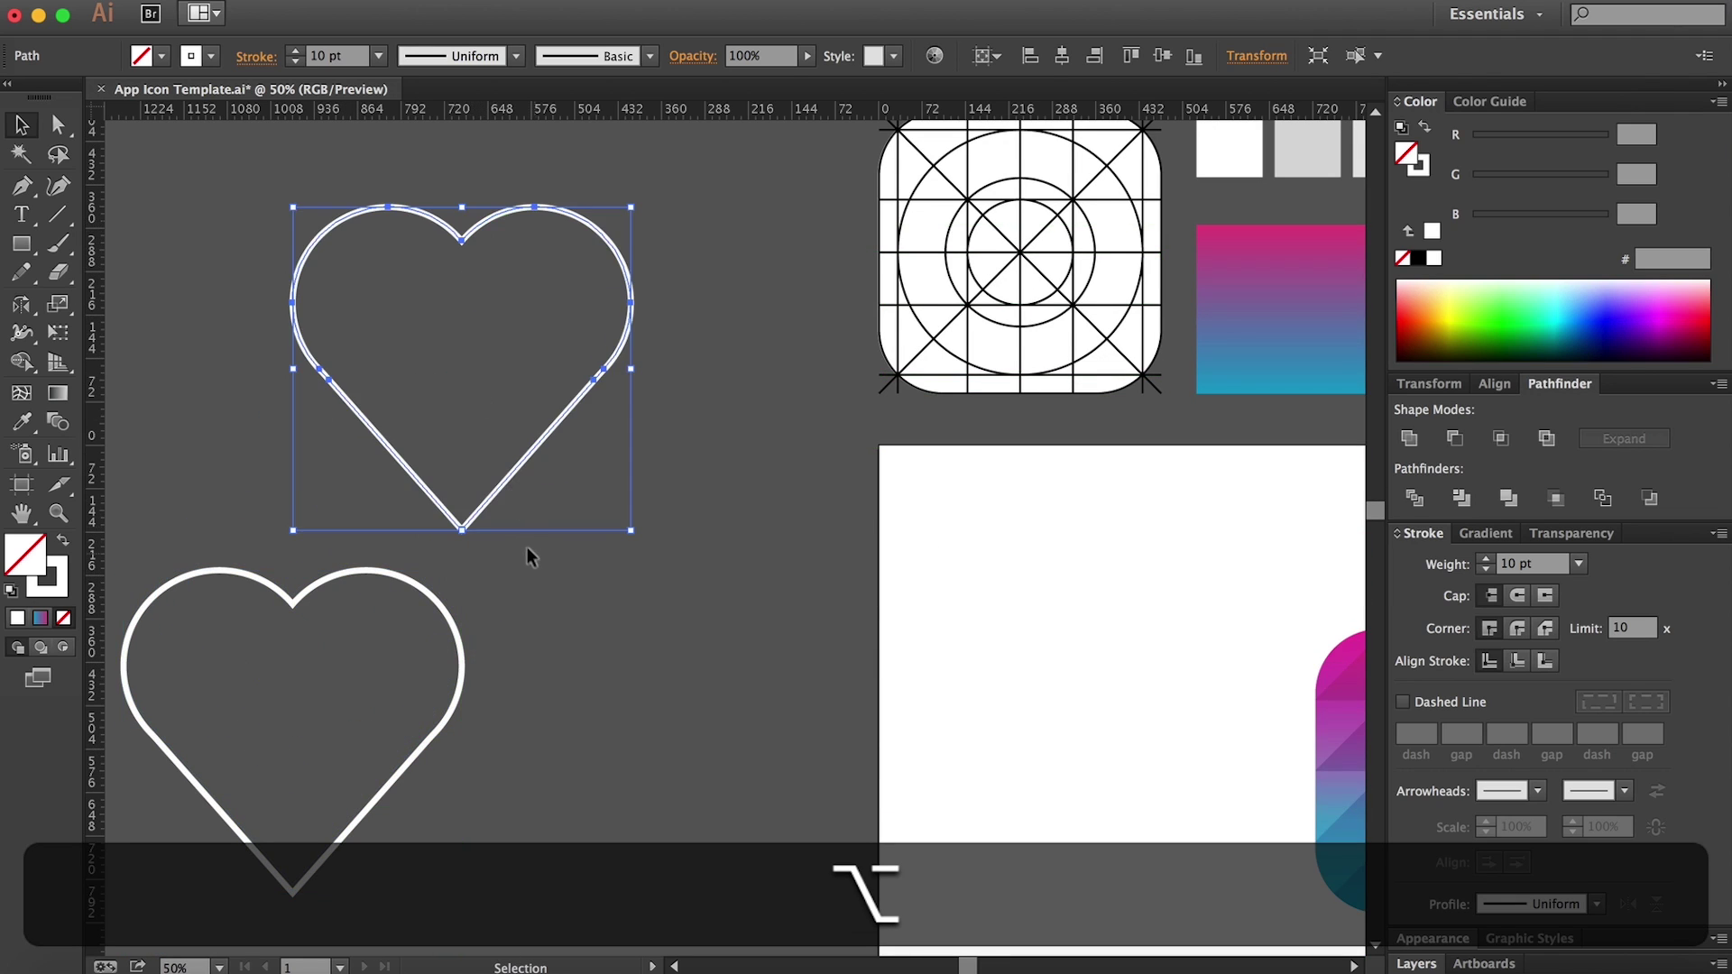
Step: Expand the fill and stroke of the original lower heart into an editable shape
{"action": "scroll", "coordinate": [550, 523], "scroll_direction": "down", "scroll_amount": 3}
{"action": "scroll", "coordinate": [387, 665], "scroll_direction": "right", "scroll_amount": 3}
{"action": "key", "text": "v"}
{"action": "left_click", "coordinate": [230, 395]}
{"action": "left_click", "coordinate": [271, 3]}
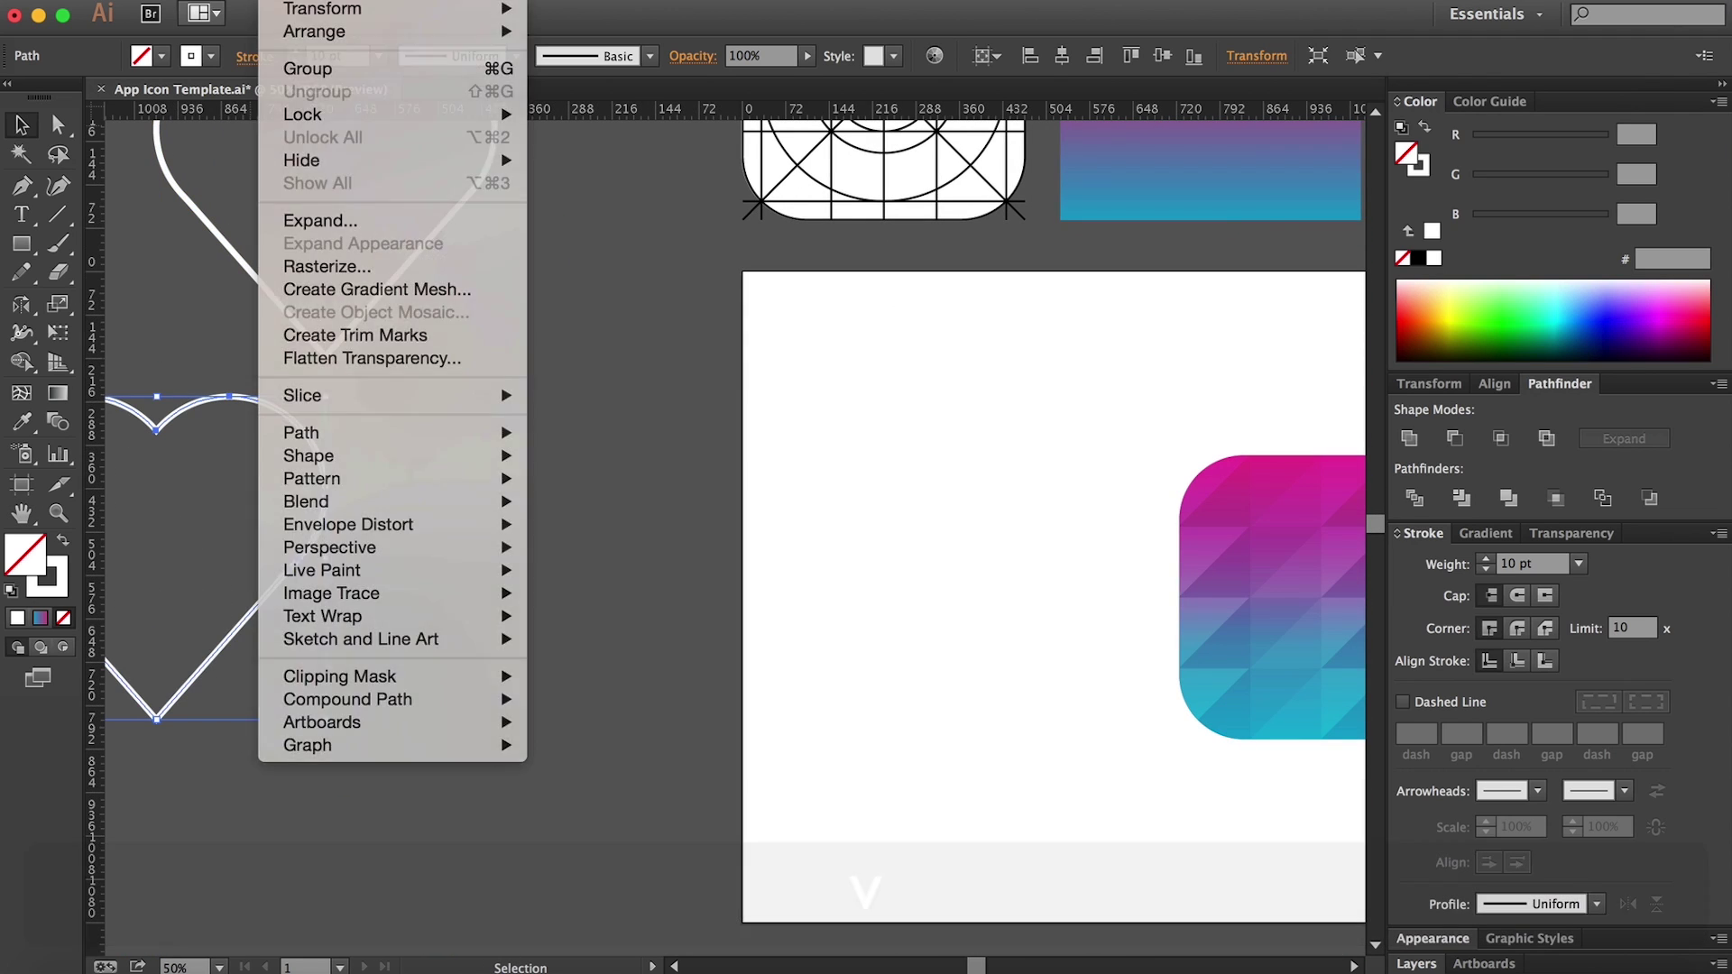
{"action": "left_click", "coordinate": [334, 221]}
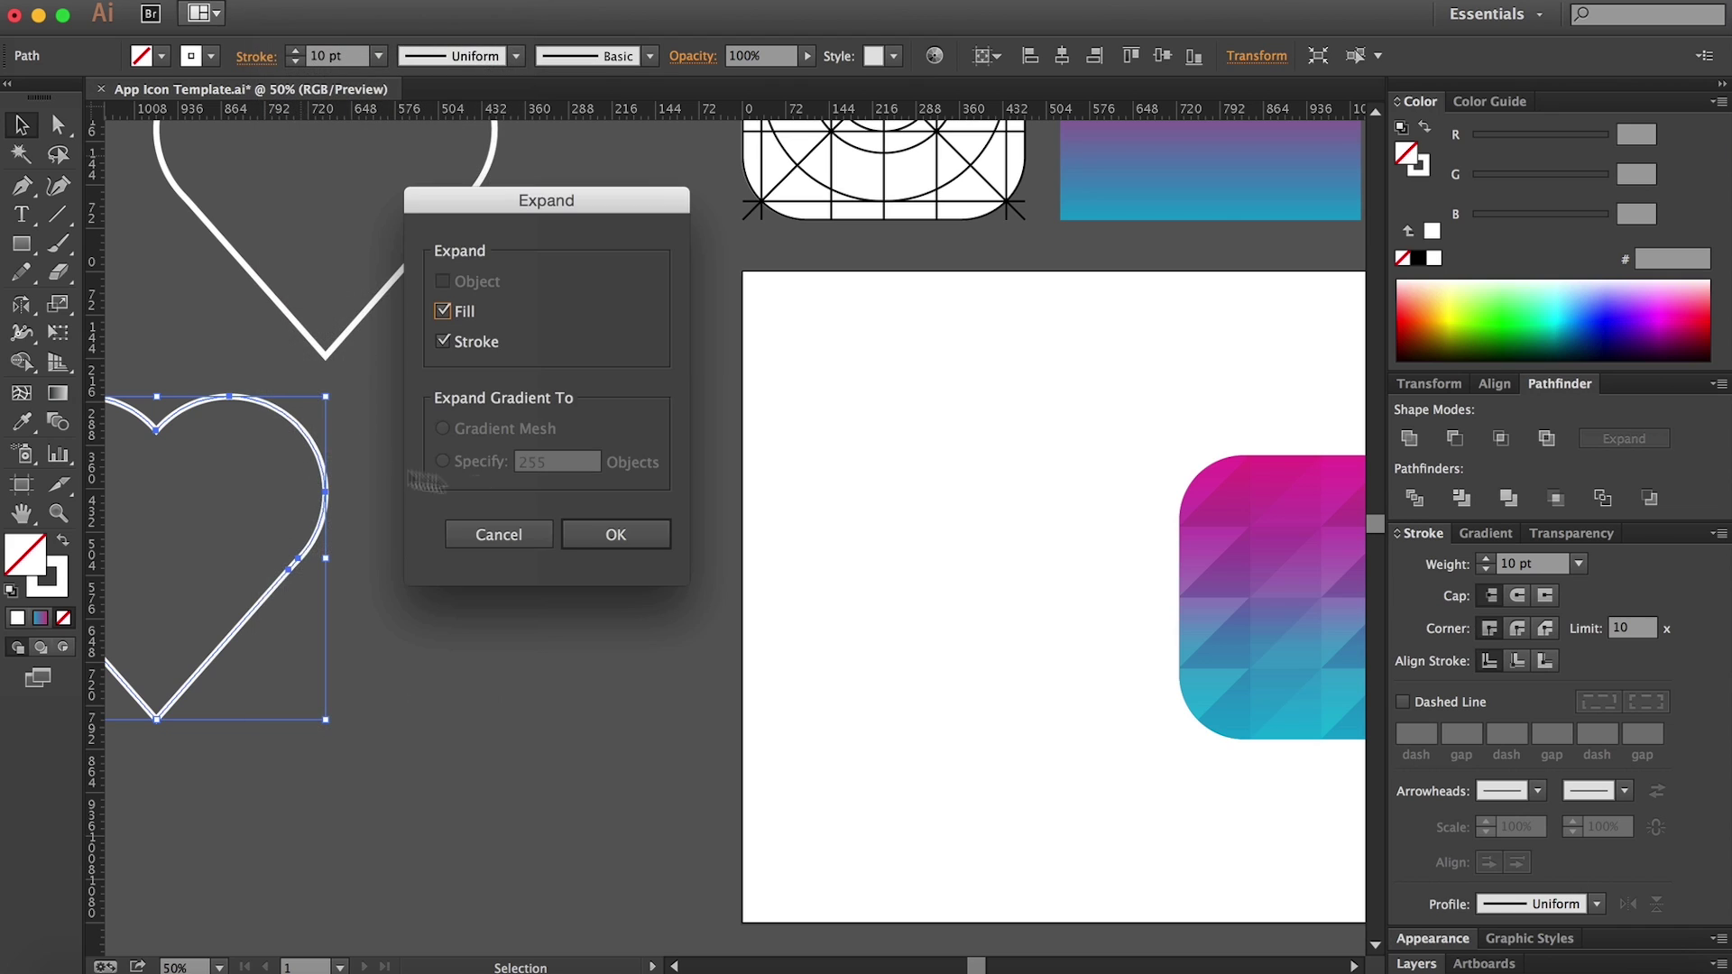
{"action": "left_click", "coordinate": [616, 534]}
Step: Move the expanded heart onto the gradient icon on the artboard and scale it down proportionally to roughly two thirds
{"action": "key", "text": "h"}
{"action": "key", "text": "v"}
{"action": "left_click_drag", "start_coordinate": [329, 461], "coordinate": [334, 424]}
{"action": "key", "text": "shift+h"}
{"action": "key", "text": "z"}
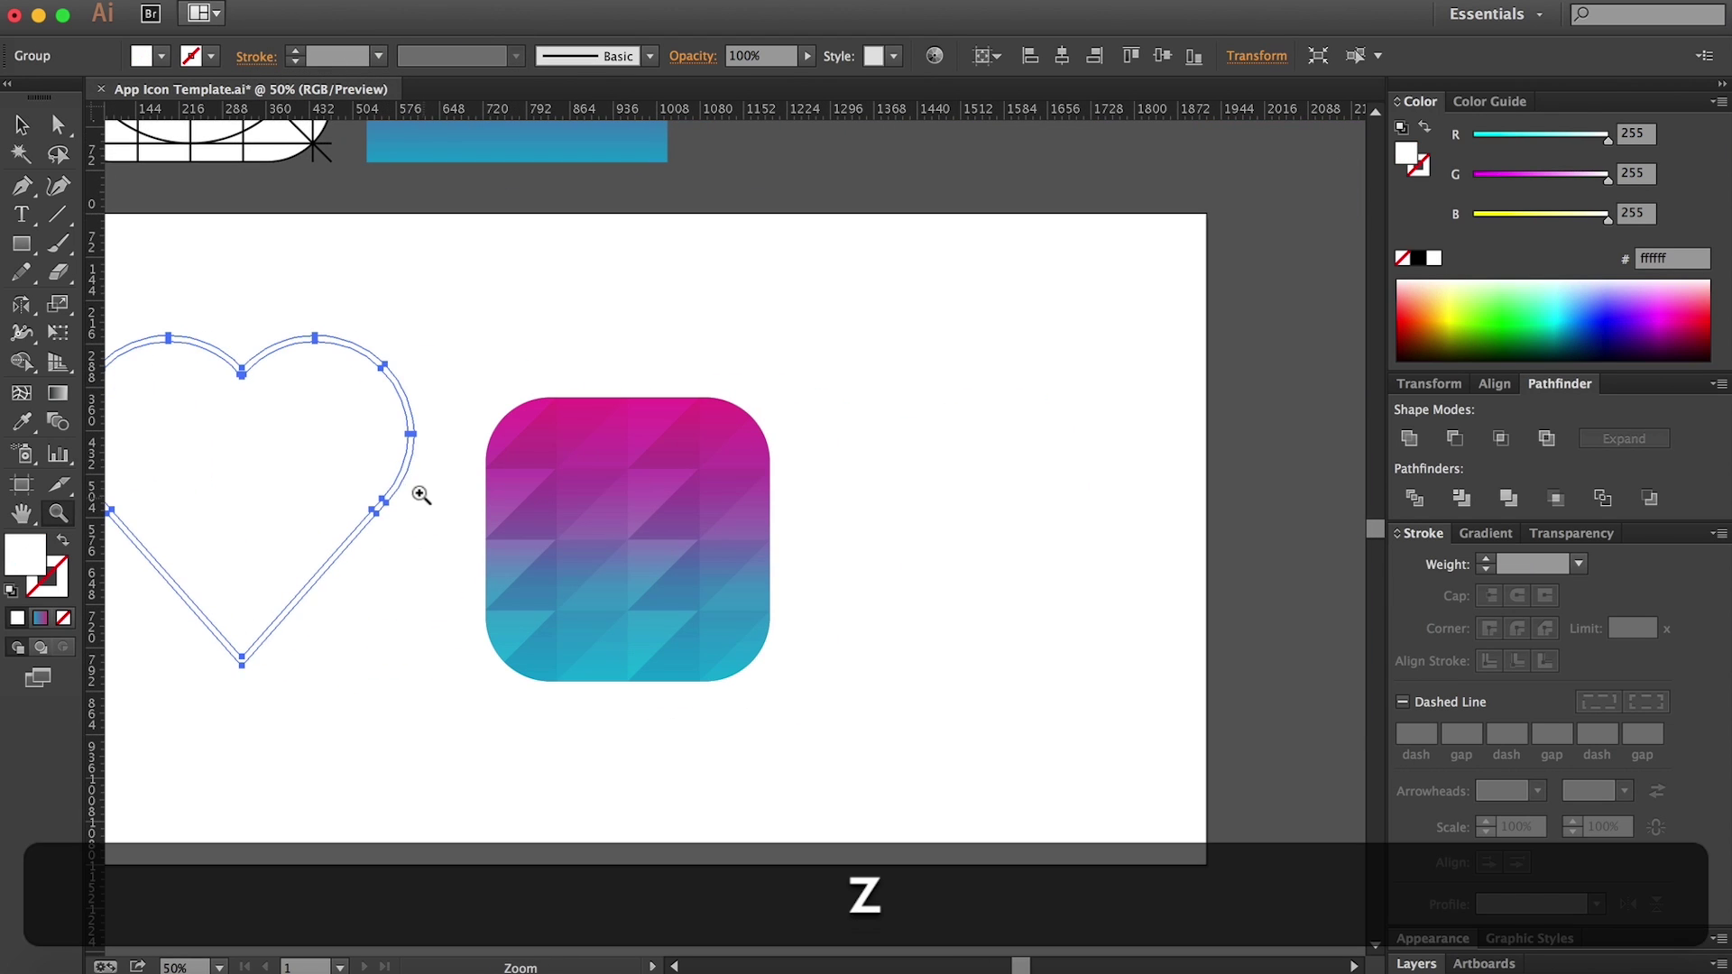
{"action": "key", "text": "v"}
{"action": "left_click_drag", "start_coordinate": [394, 475], "coordinate": [752, 478]}
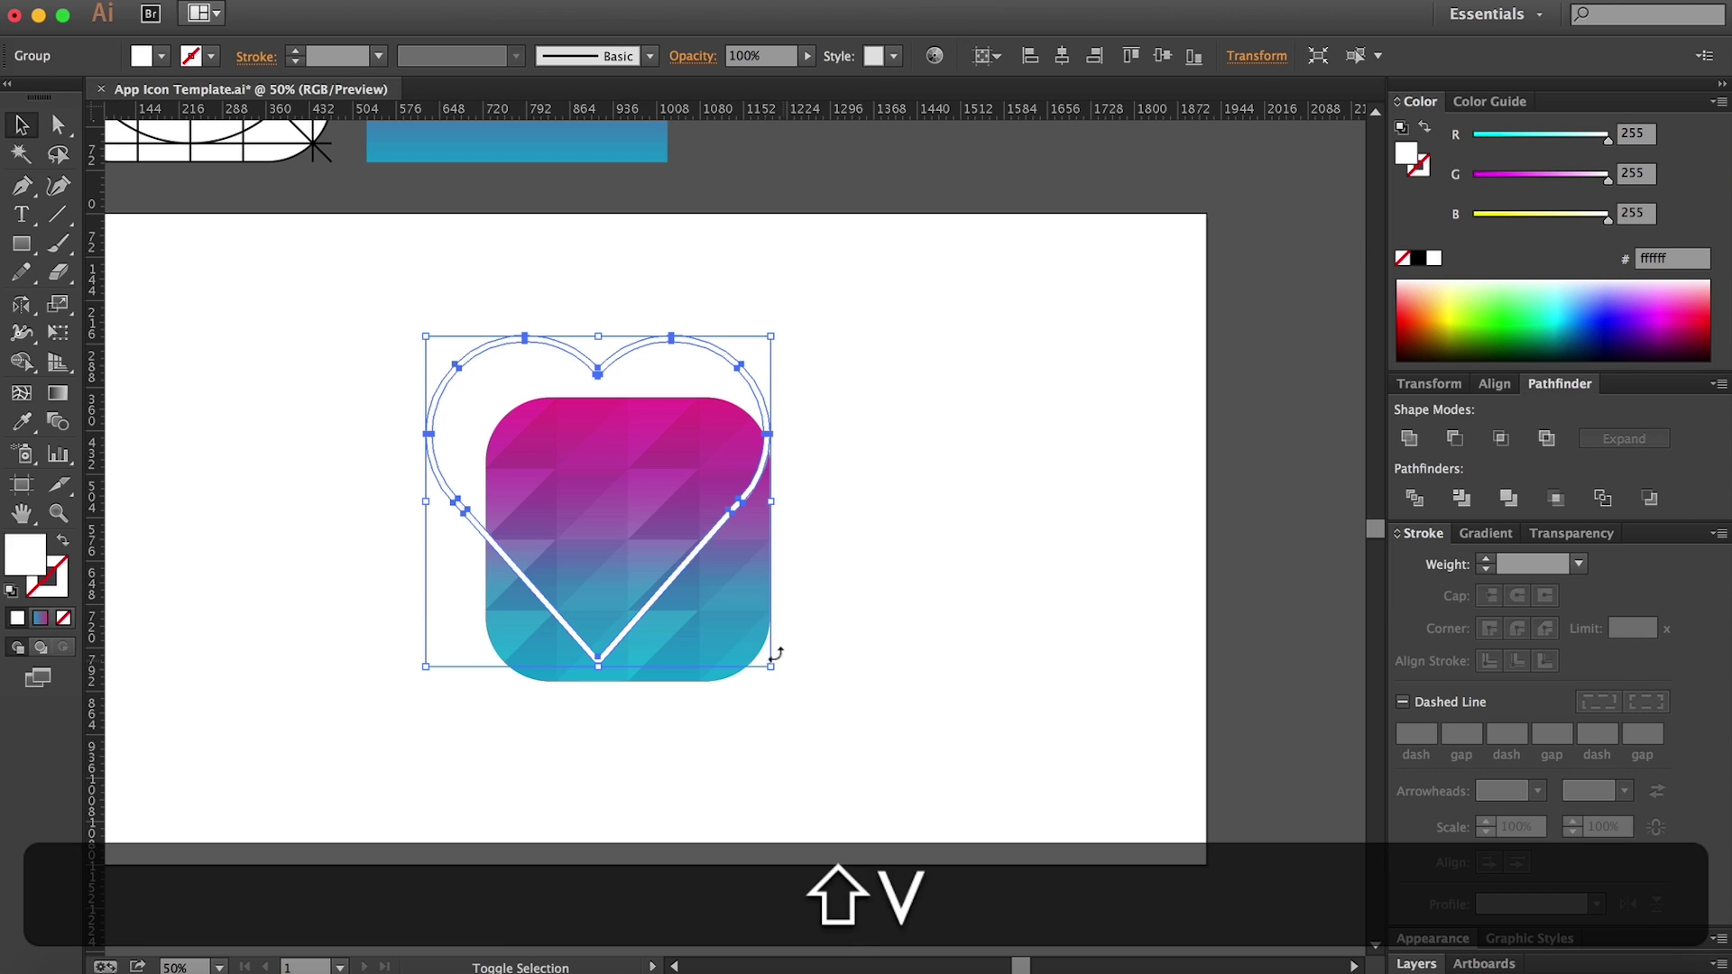
{"action": "left_click_drag", "start_coordinate": [773, 655], "coordinate": [683, 609]}
Step: Position the white heart in the middle of the gradient icon and select the icon together with it
{"action": "key", "text": "z"}
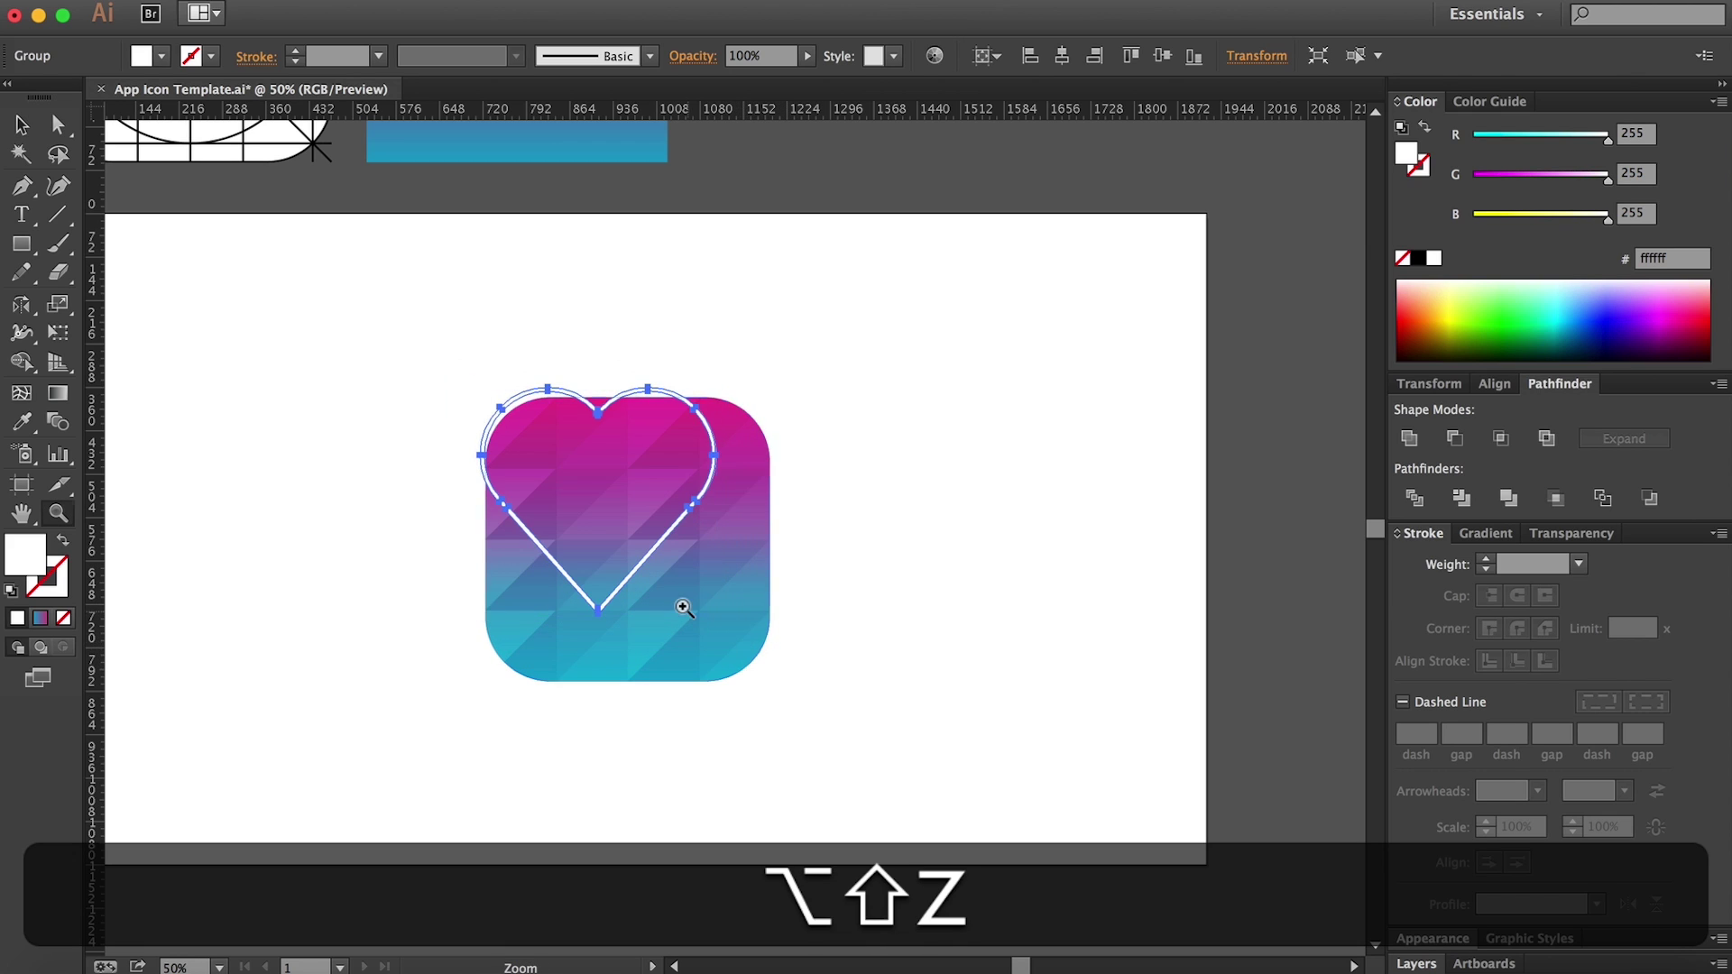
{"action": "left_click", "coordinate": [684, 609]}
{"action": "left_click", "coordinate": [676, 504]}
{"action": "key", "text": "h"}
{"action": "key", "text": "v"}
{"action": "left_click_drag", "start_coordinate": [695, 502], "coordinate": [732, 599]}
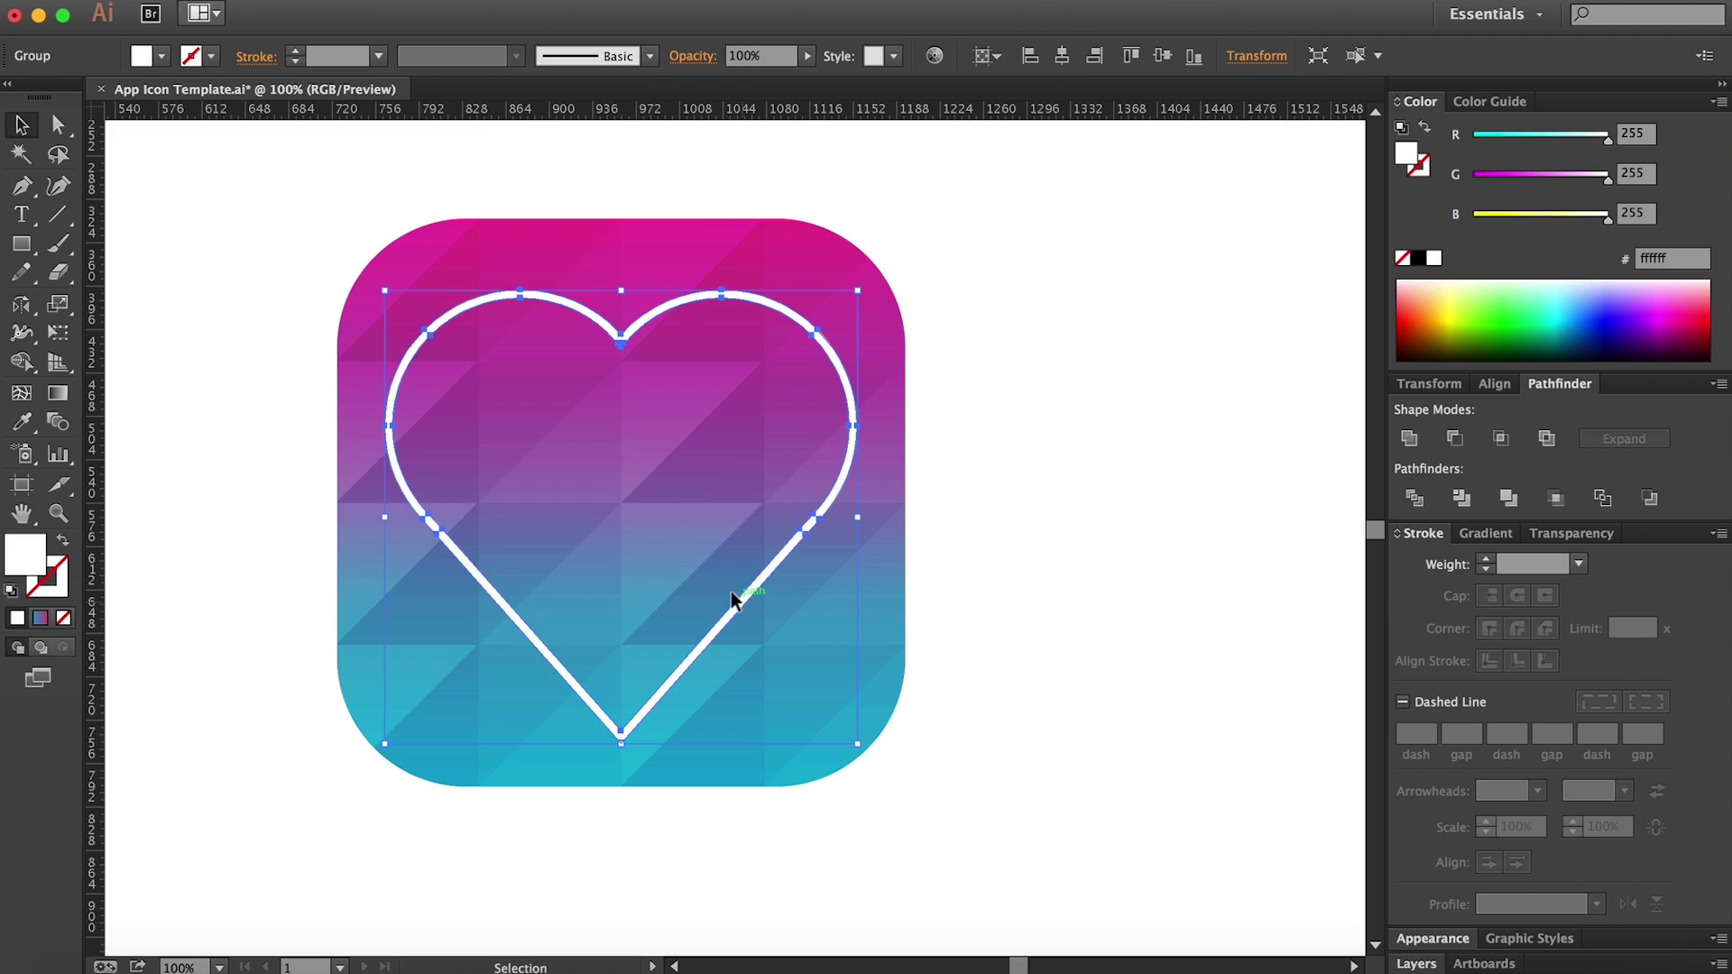
{"action": "left_click", "coordinate": [775, 664], "text": "shift"}
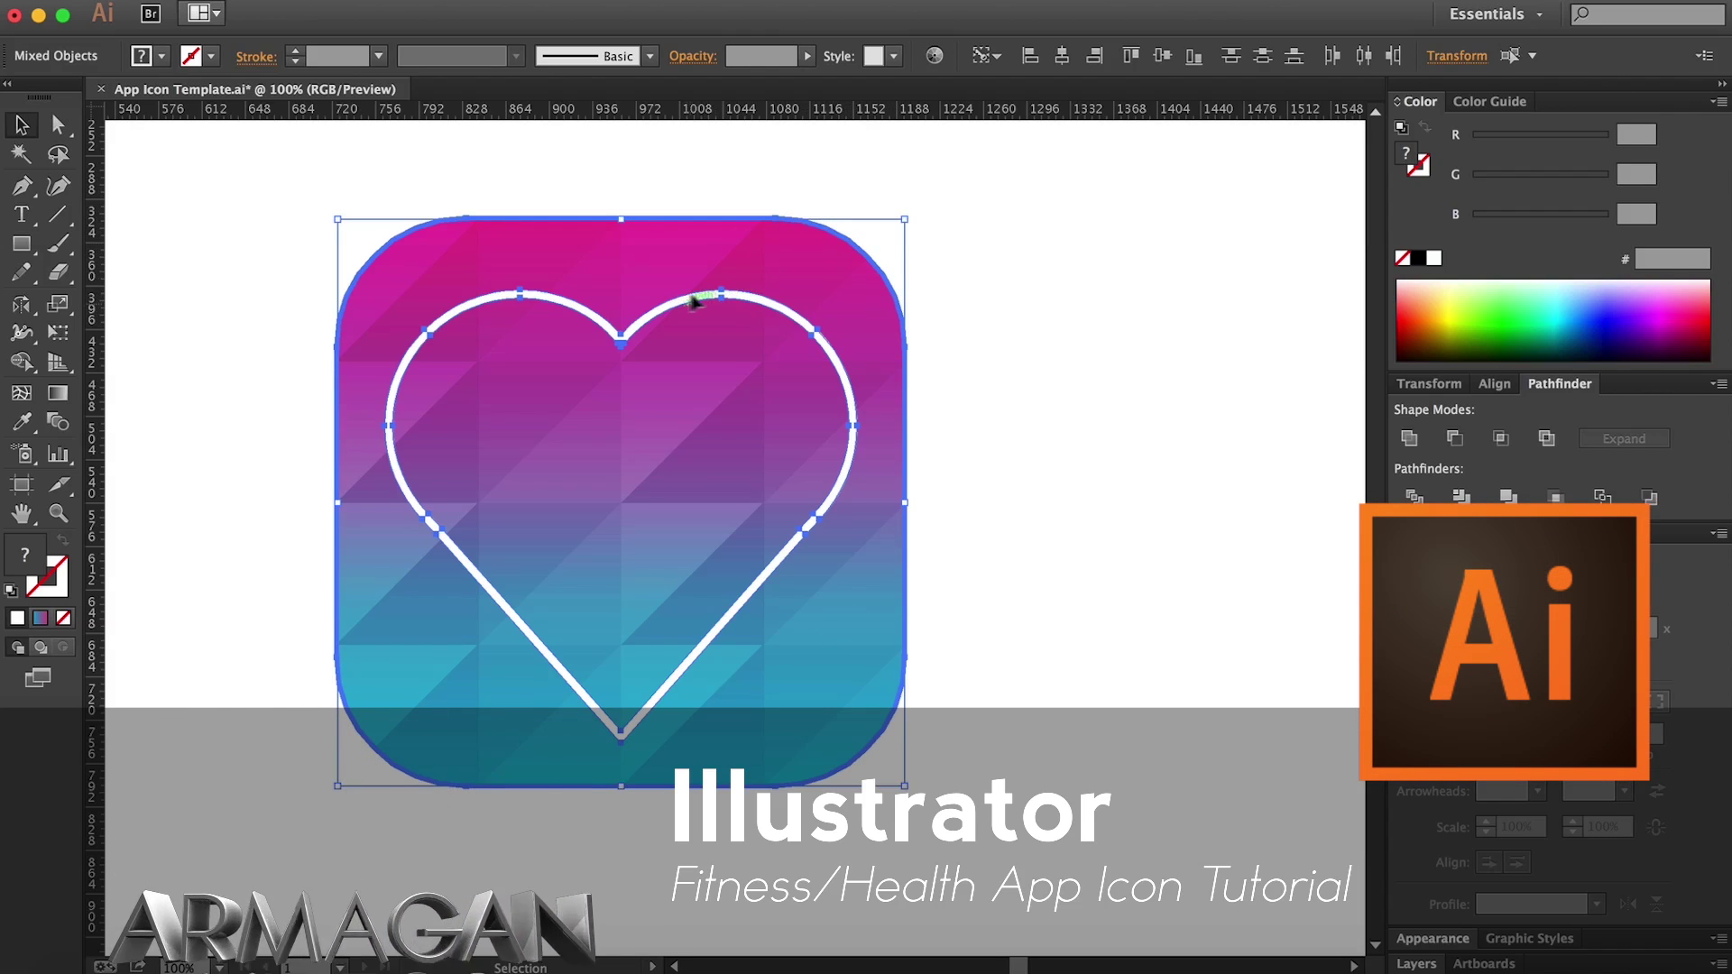
Step: Center the outlined heart vertically on the icon and scale it down slightly about its own center
{"action": "left_click", "coordinate": [1162, 56]}
{"action": "left_click", "coordinate": [1116, 290]}
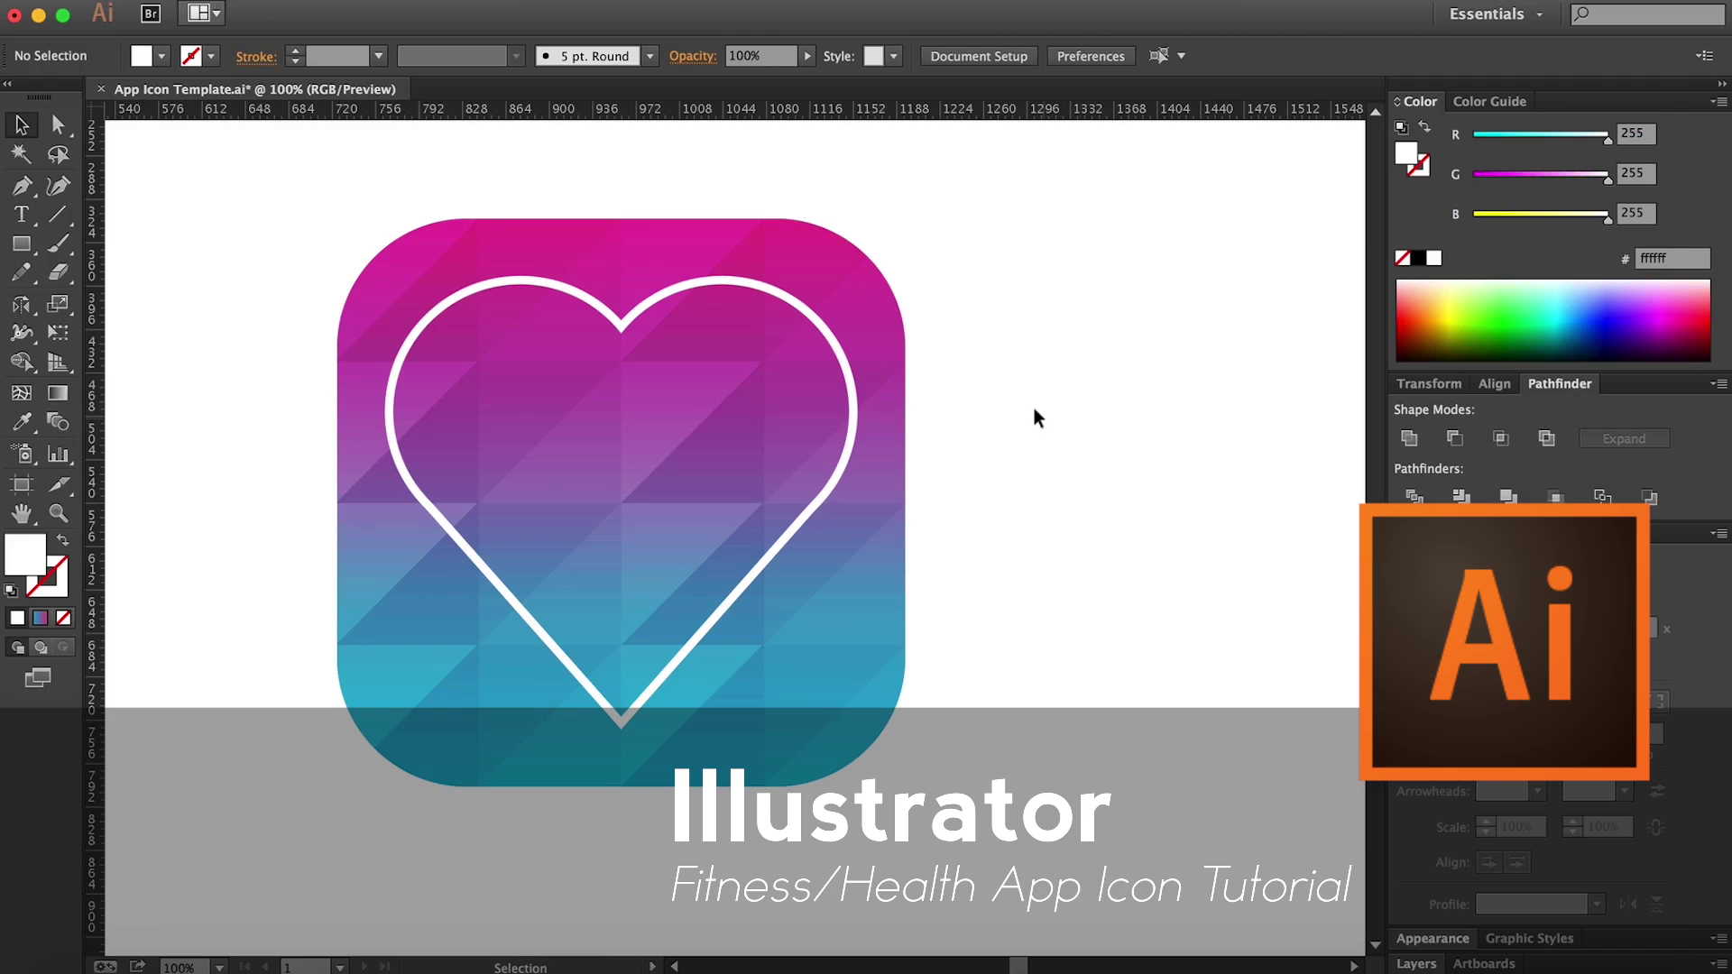
{"action": "left_click", "coordinate": [779, 543]}
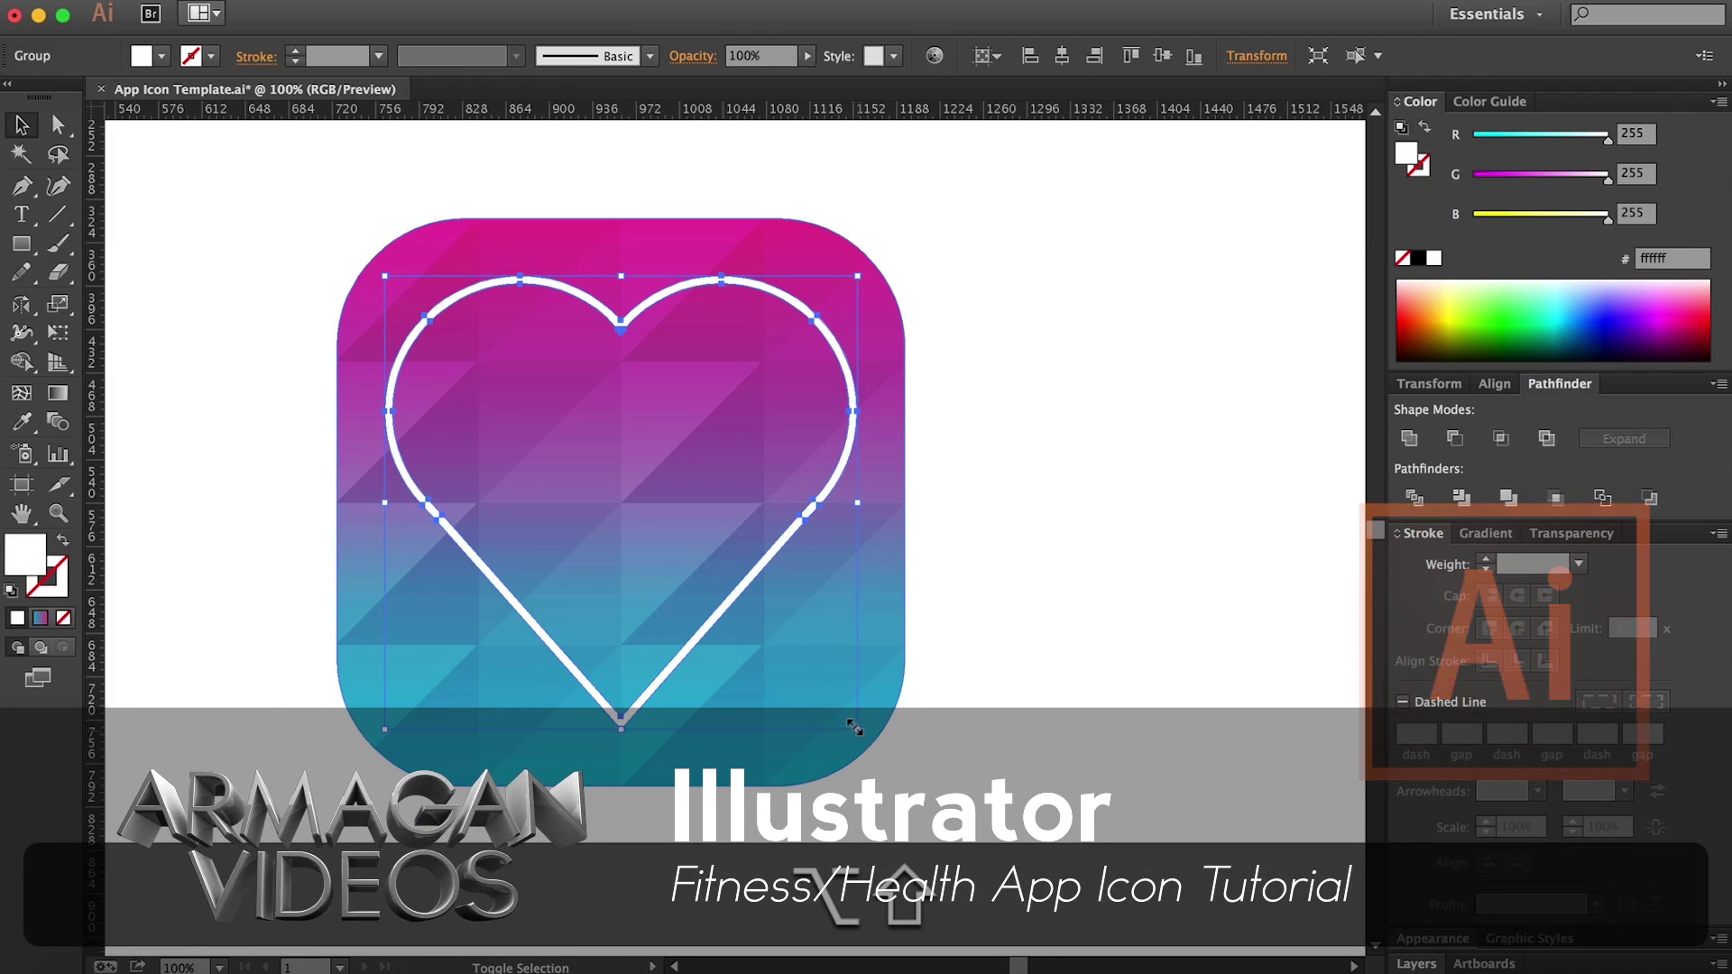
{"action": "left_click_drag", "start_coordinate": [848, 732], "coordinate": [837, 716]}
{"action": "left_click", "coordinate": [1093, 625]}
{"action": "key", "text": "alt+shift+h"}
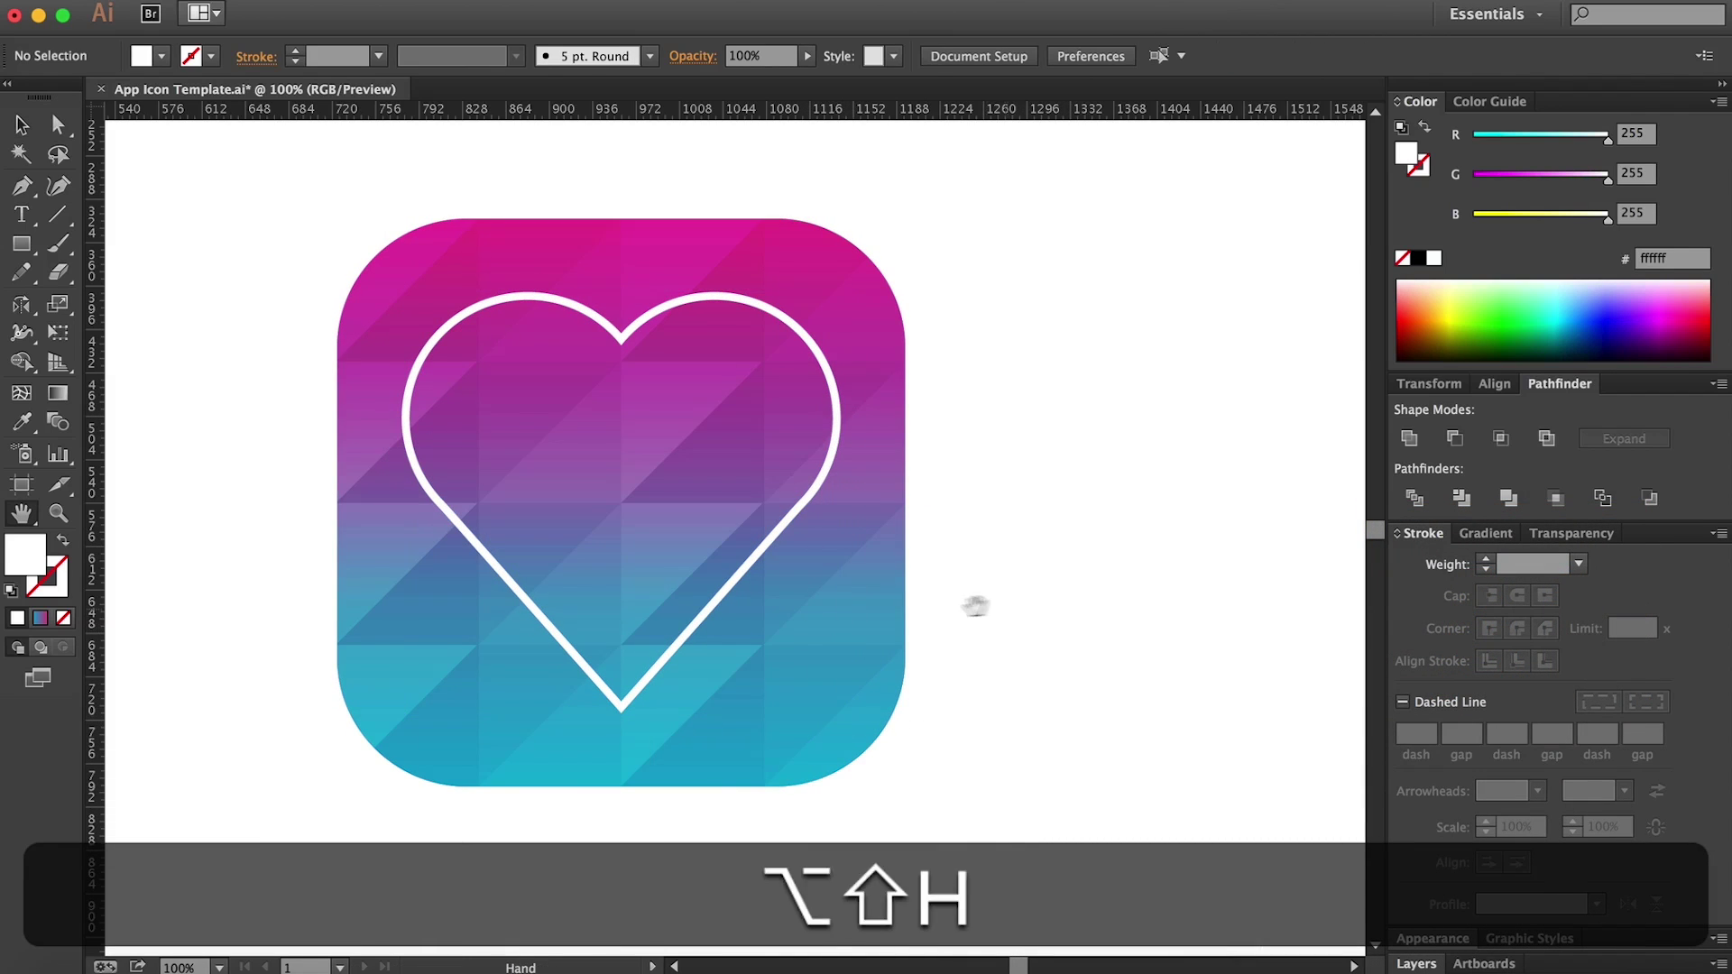
Step: Thicken the heart outline on the icon with a 2 pt white stroke
{"action": "key", "text": "z"}
{"action": "left_click", "coordinate": [871, 572], "text": "alt"}
{"action": "key", "text": "alt+h"}
{"action": "left_click_drag", "start_coordinate": [788, 553], "coordinate": [808, 541]}
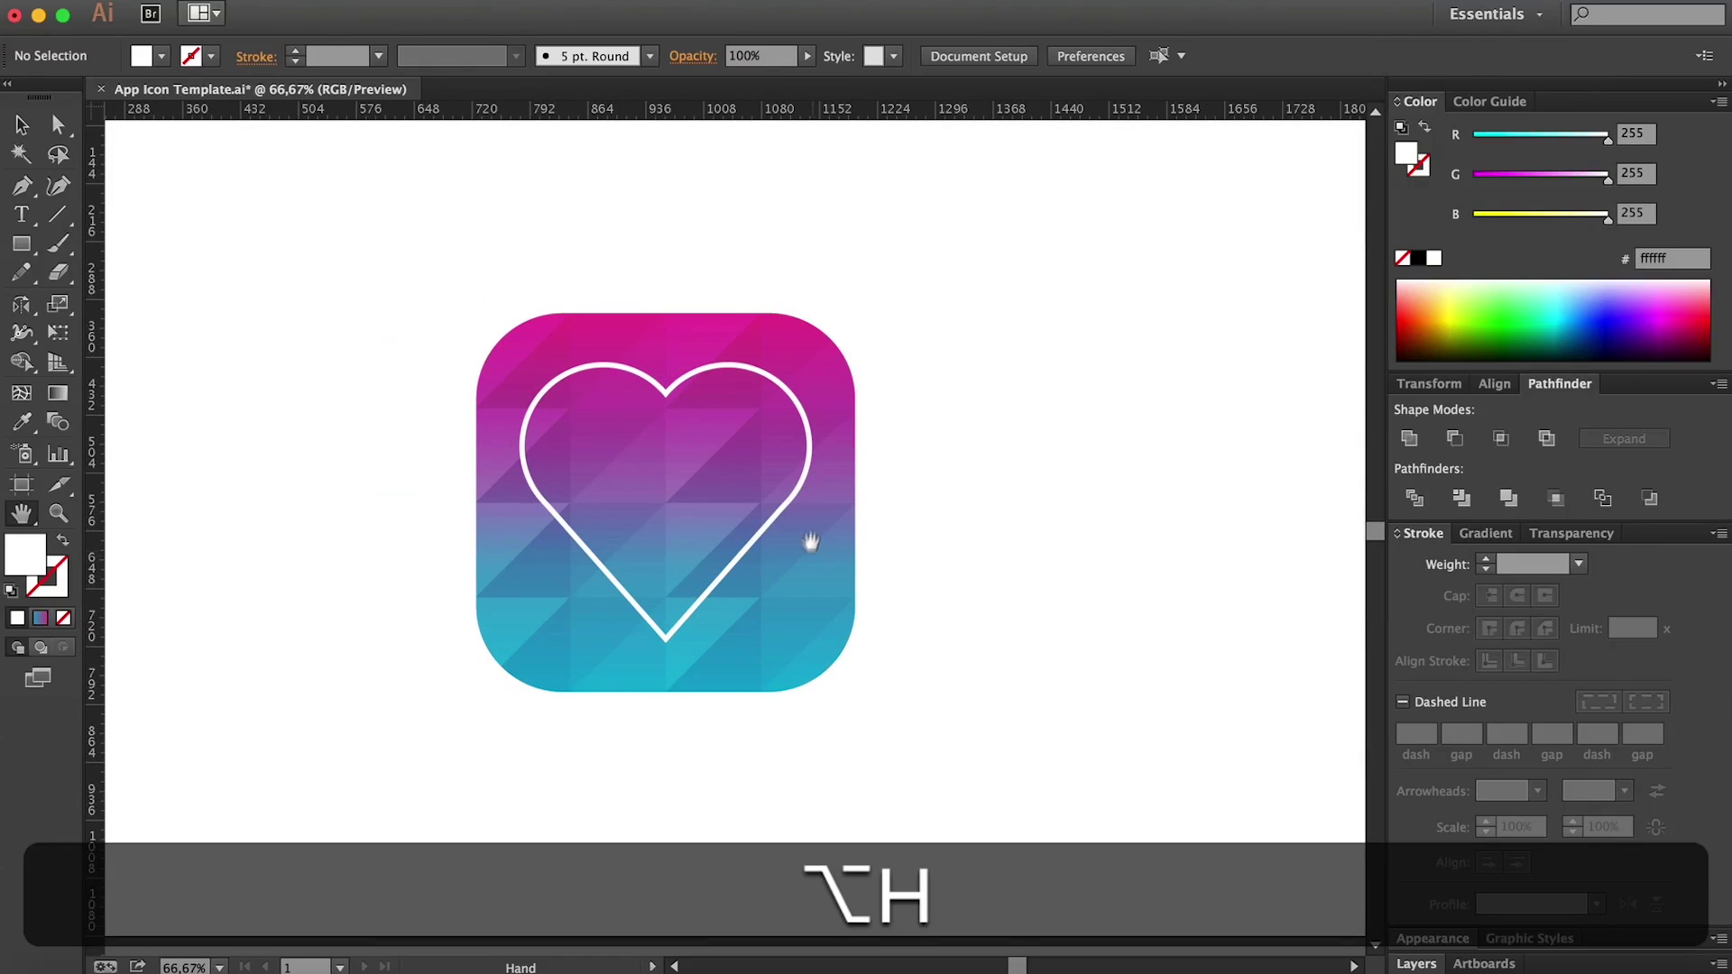
{"action": "key", "text": "v"}
{"action": "left_click", "coordinate": [754, 542]}
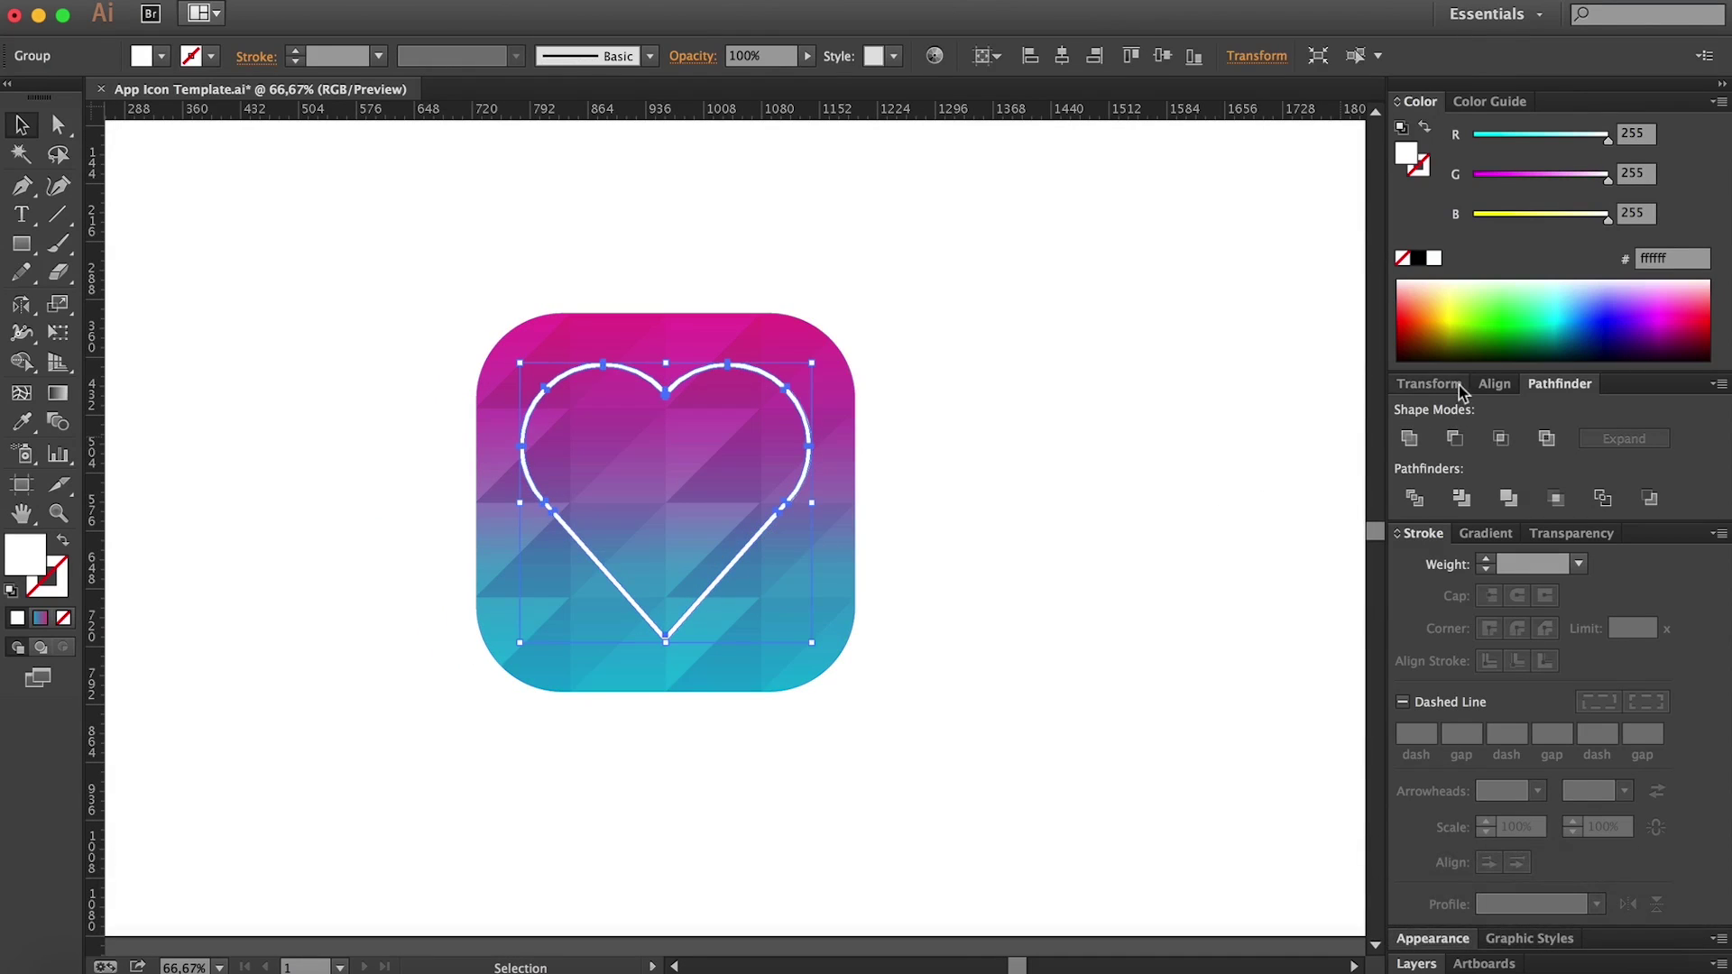
{"action": "left_click", "coordinate": [1485, 561]}
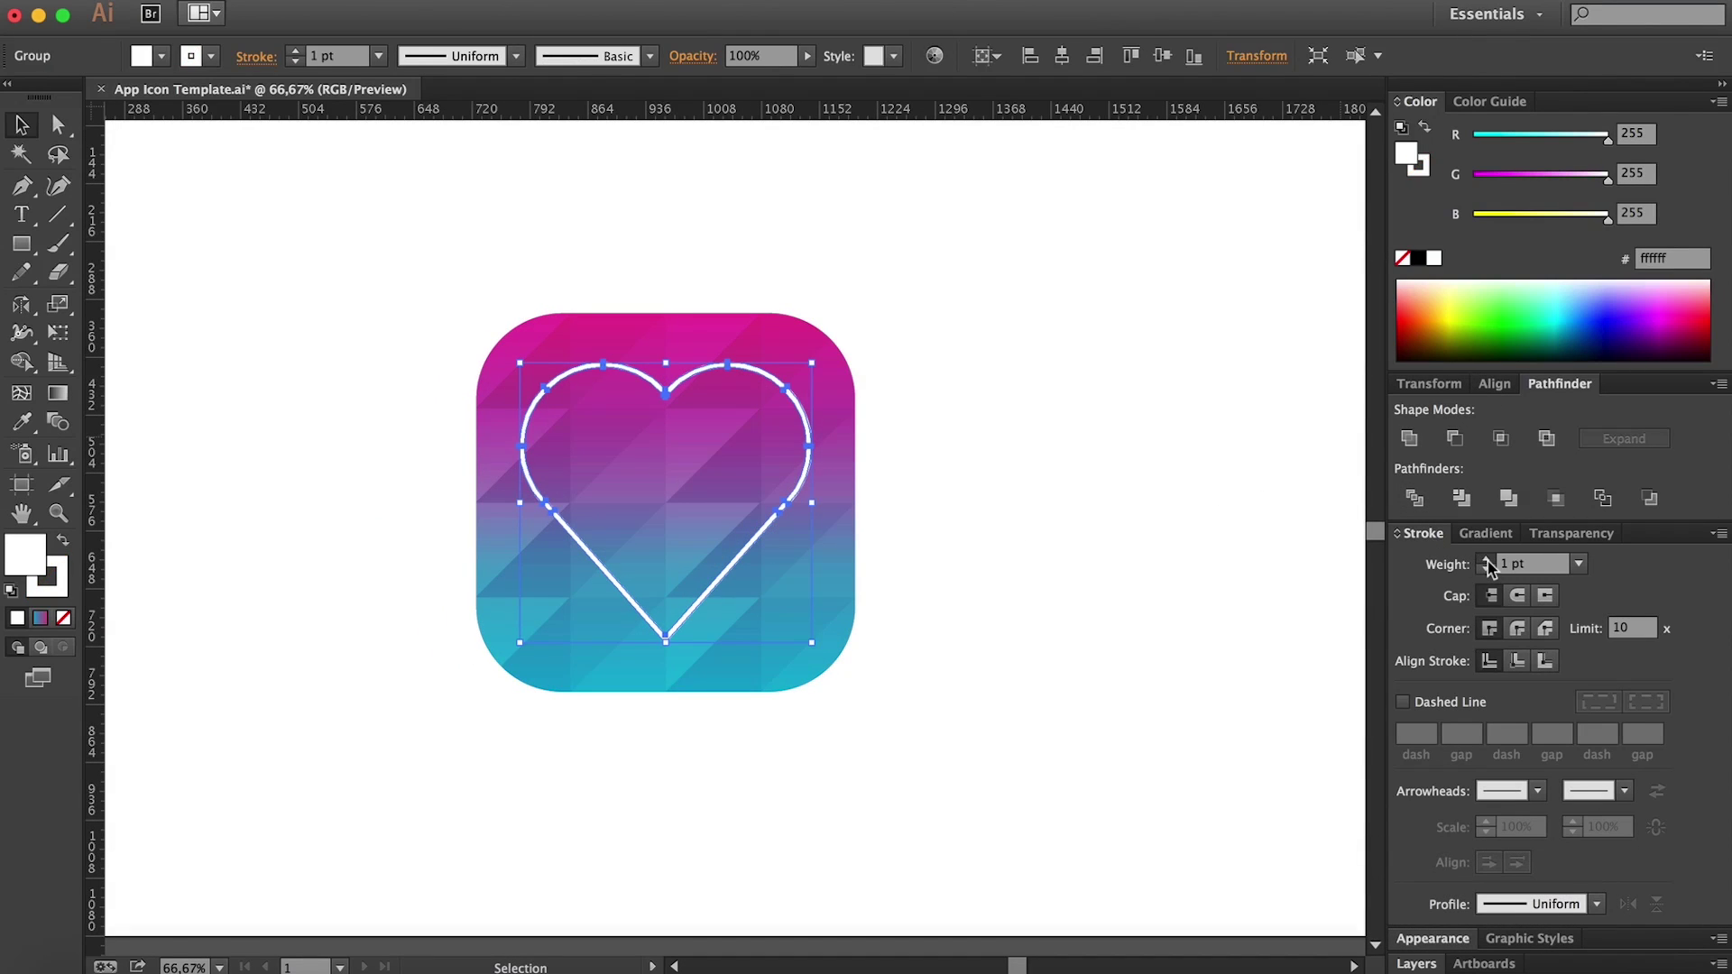
{"action": "left_click", "coordinate": [1485, 561]}
{"action": "left_click", "coordinate": [1135, 547]}
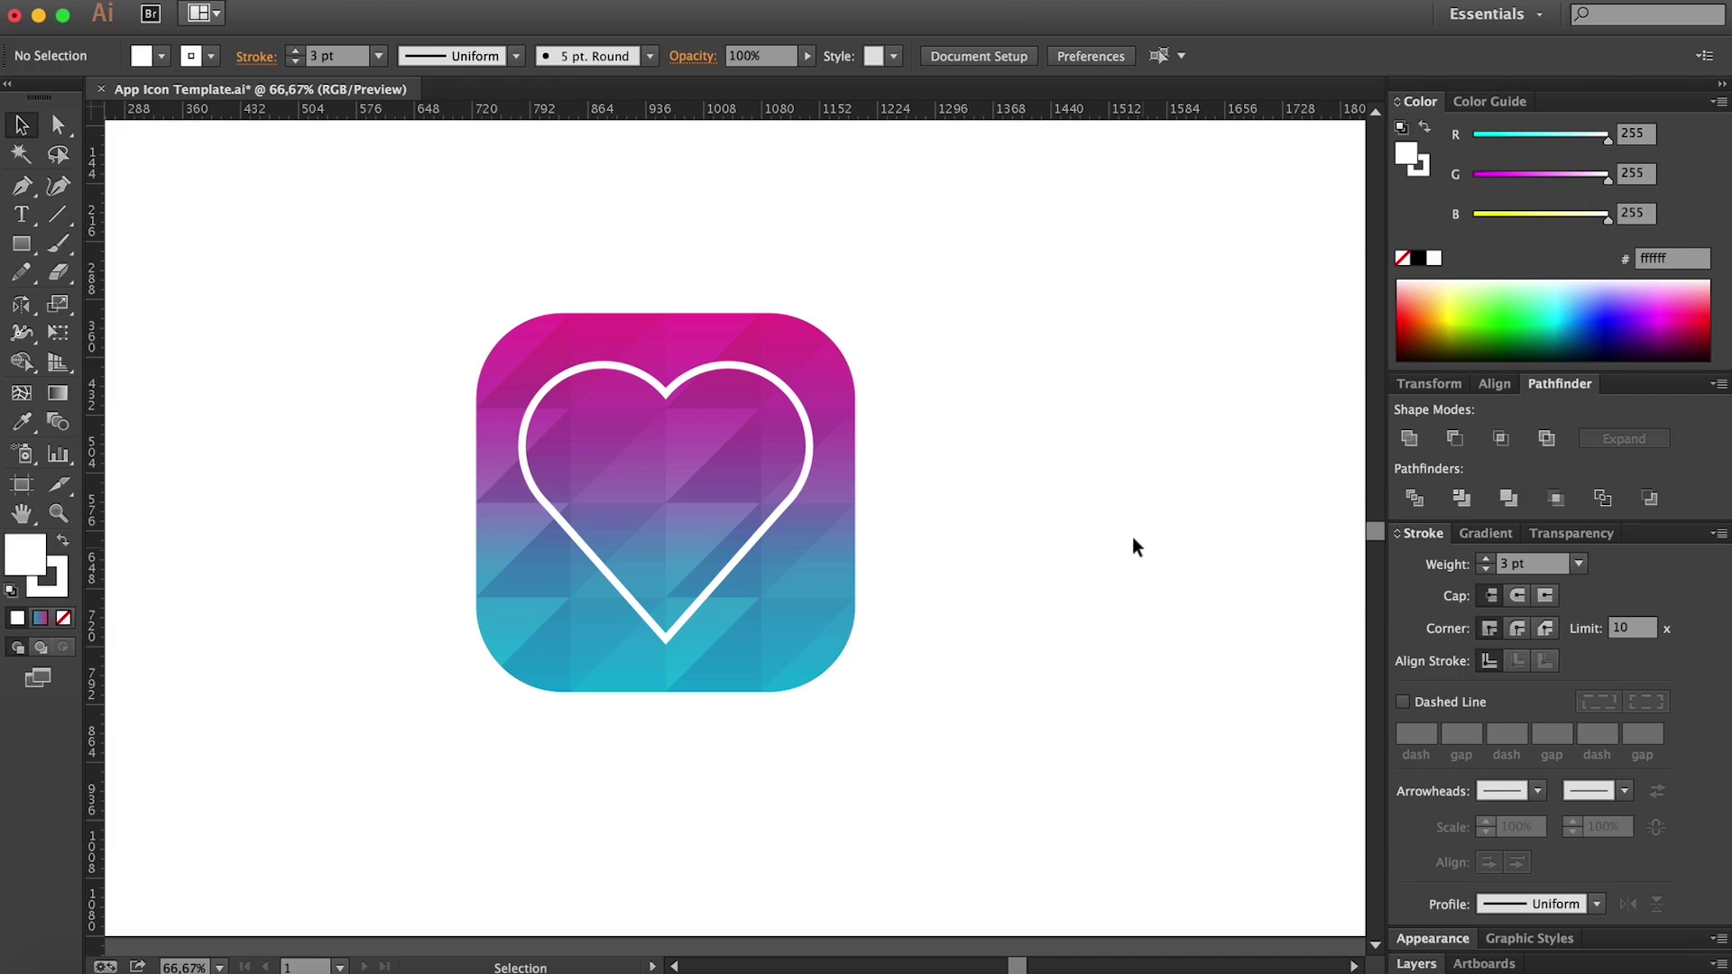
{"action": "left_click", "coordinate": [767, 520]}
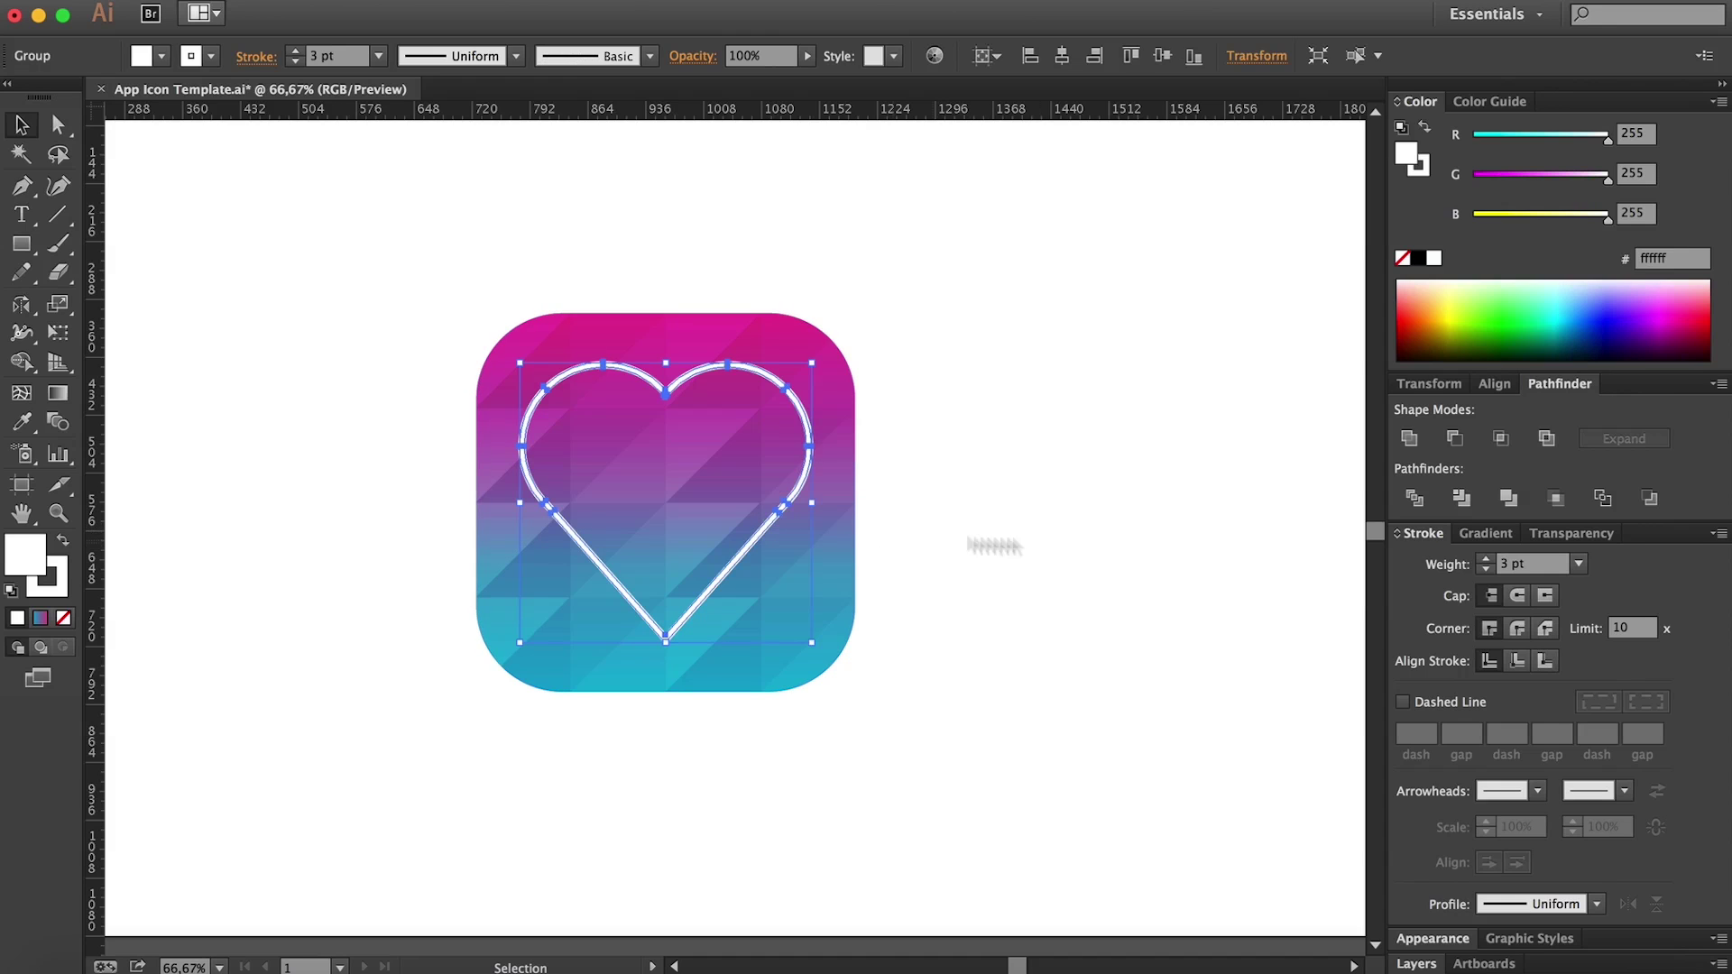
{"action": "left_click", "coordinate": [1135, 558]}
Step: Move the whole icon together with its heart toward the left side of the artboard
{"action": "key", "text": "h"}
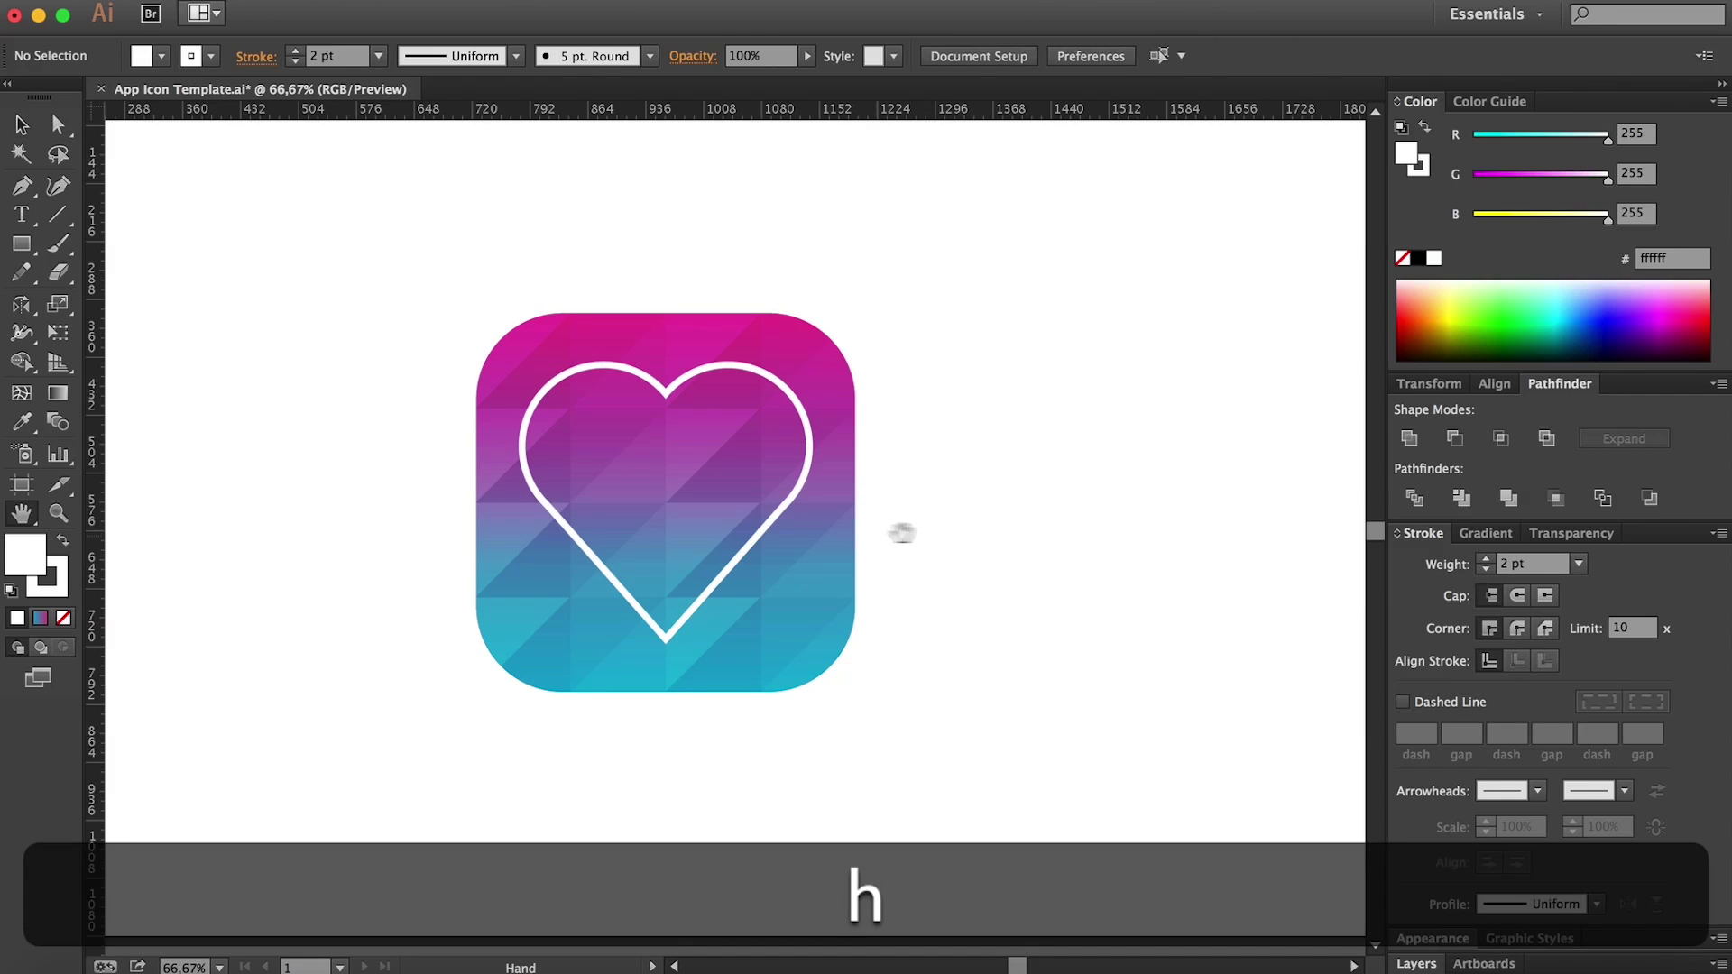
{"action": "left_click_drag", "start_coordinate": [897, 533], "coordinate": [550, 333]}
{"action": "key", "text": "v"}
{"action": "left_click_drag", "start_coordinate": [720, 389], "coordinate": [325, 308]}
{"action": "left_click", "coordinate": [746, 479]}
{"action": "key", "text": "h"}
{"action": "left_click_drag", "start_coordinate": [674, 435], "coordinate": [592, 378]}
{"action": "key", "text": "v"}
{"action": "left_click_drag", "start_coordinate": [200, 221], "coordinate": [319, 287]}
{"action": "left_click", "coordinate": [747, 347]}
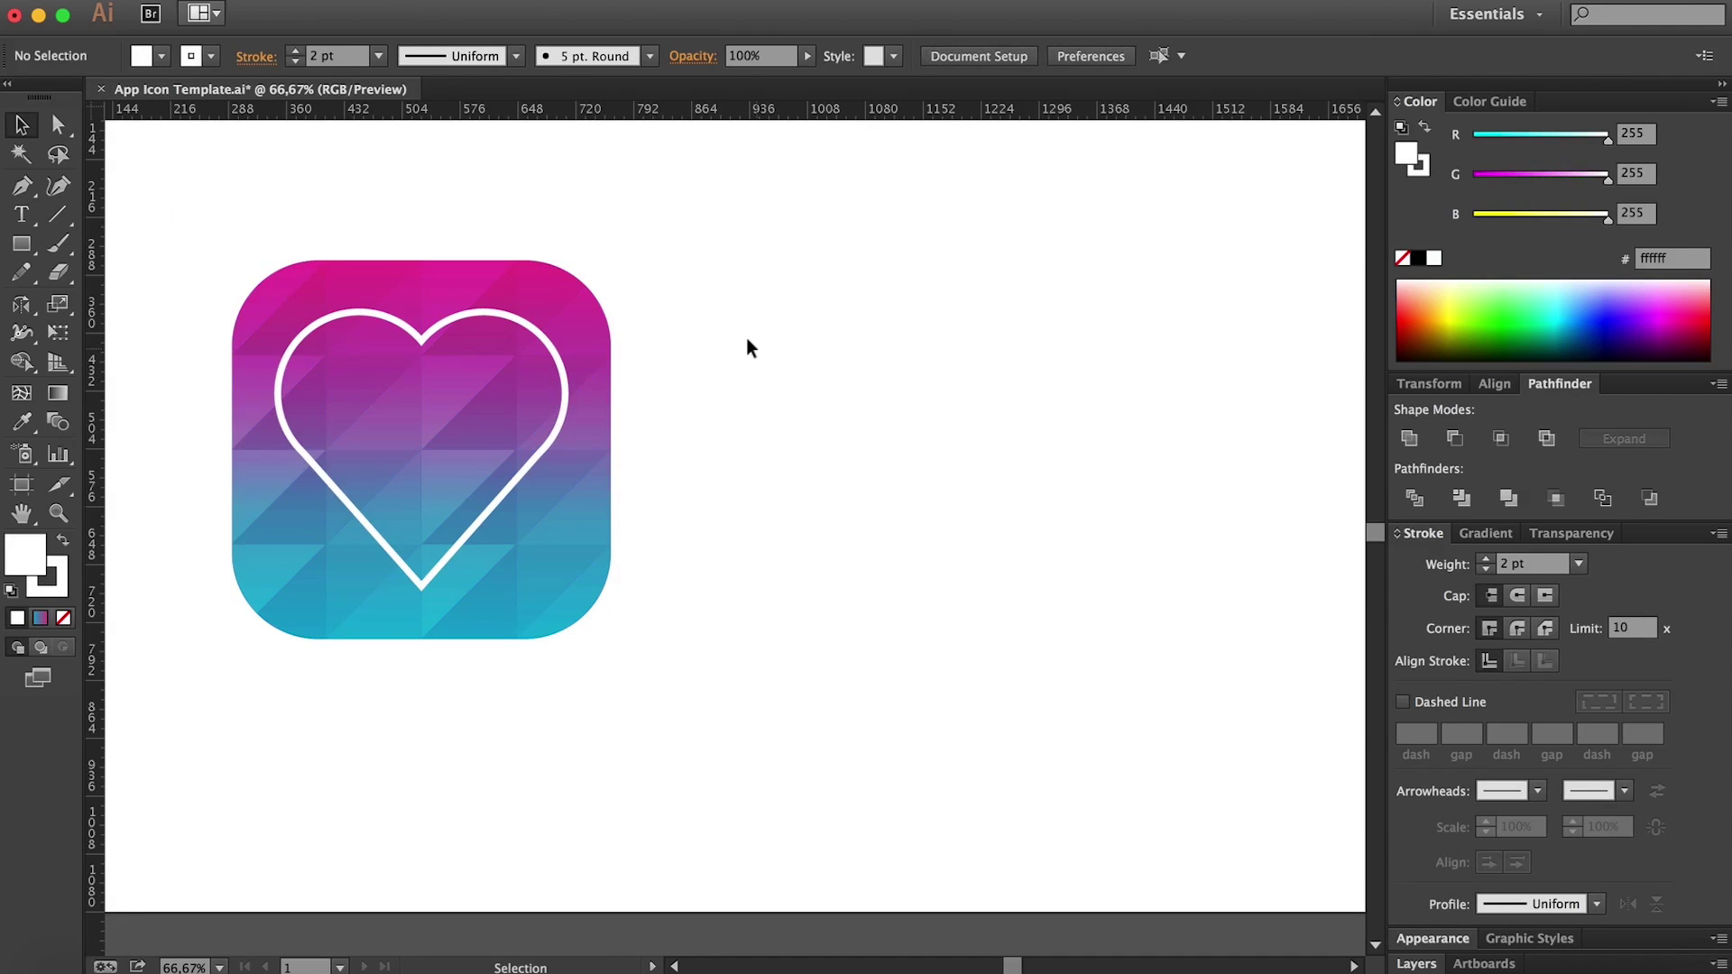
Step: Duplicate the complete icon to the right of the original at the same height and delete the heart from the copy
{"action": "key", "text": "h"}
{"action": "mouse_move", "coordinate": [759, 352]}
{"action": "left_mouse_down"}
{"action": "mouse_move", "coordinate": [1001, 375]}
{"action": "mouse_move", "coordinate": [733, 369]}
{"action": "left_mouse_up"}
{"action": "key", "text": "v"}
{"action": "left_click_drag", "start_coordinate": [831, 710], "coordinate": [274, 228]}
{"action": "key", "text": "h"}
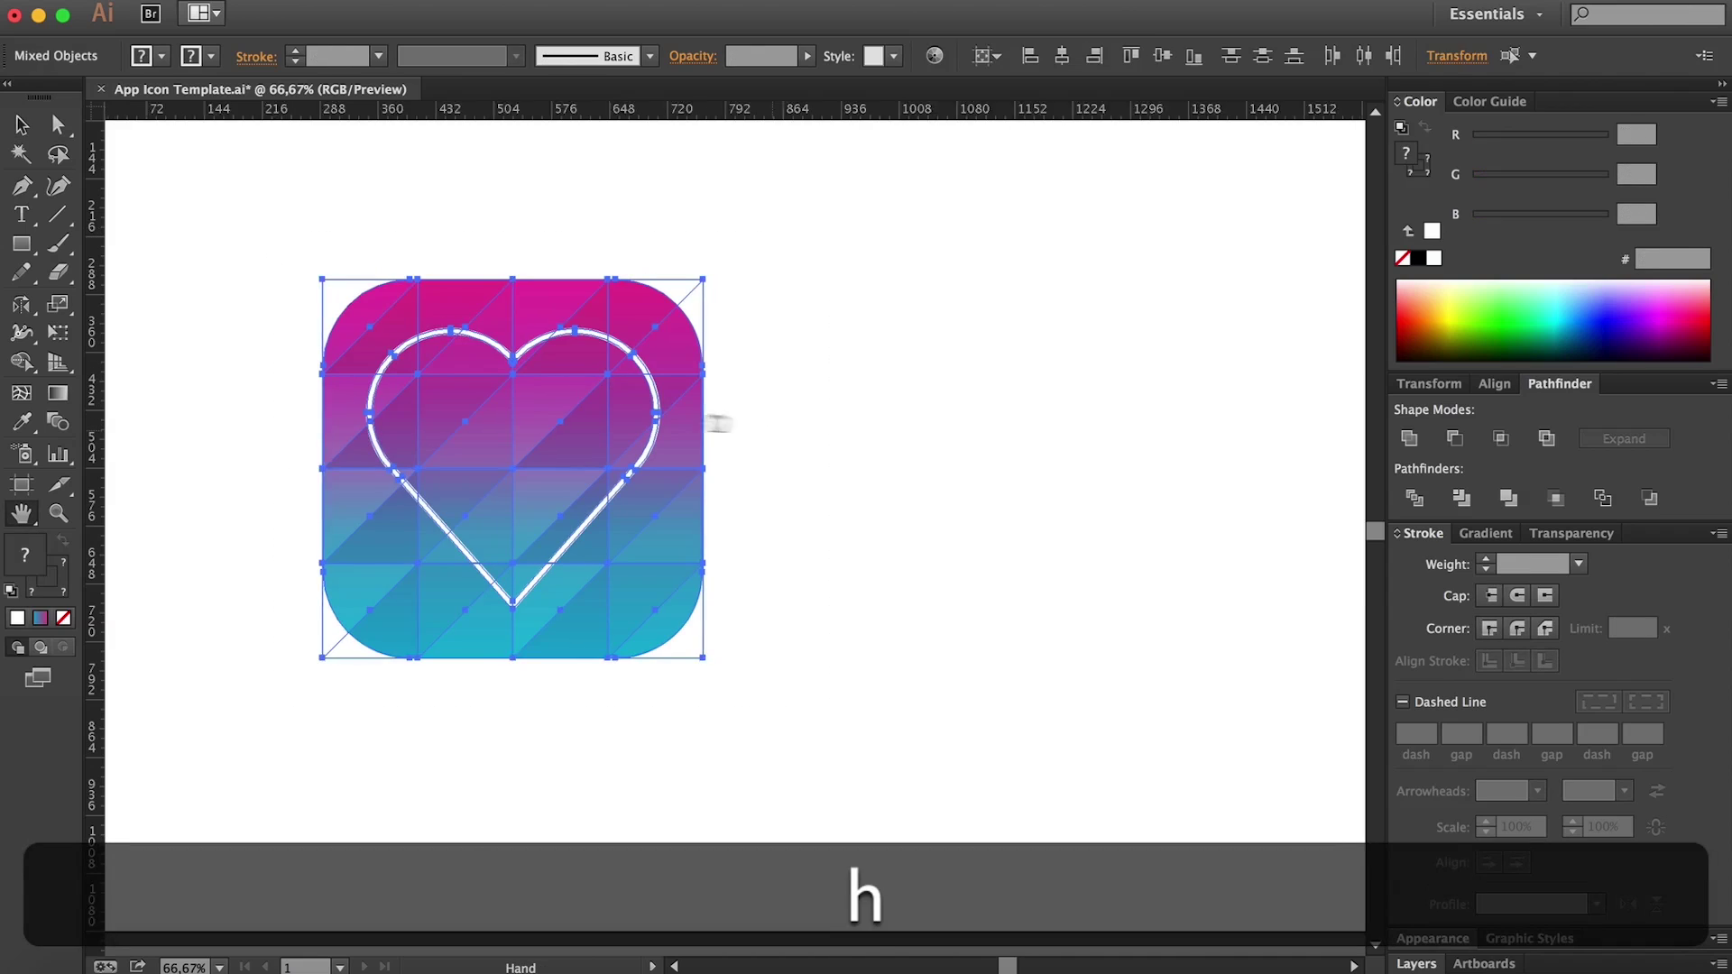
{"action": "left_click_drag", "start_coordinate": [715, 418], "coordinate": [519, 417]}
{"action": "key", "text": "v"}
{"action": "key", "text": "alt"}
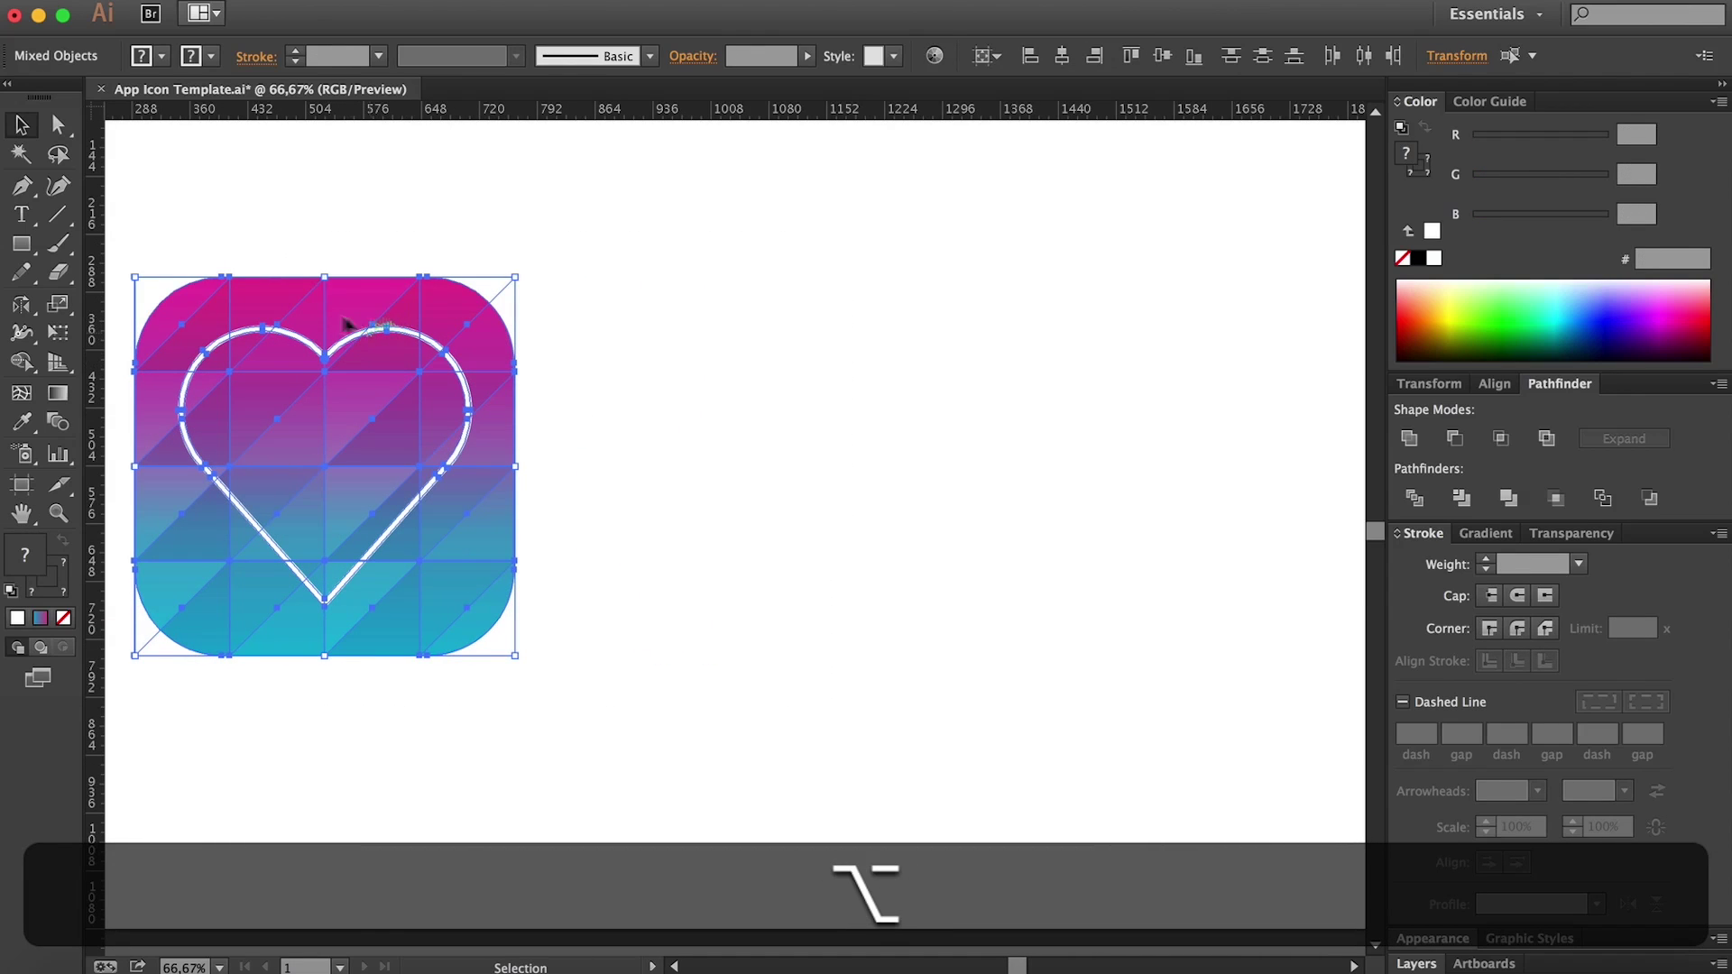
{"action": "left_click_drag", "start_coordinate": [322, 310], "coordinate": [937, 309]}
{"action": "left_click_drag", "start_coordinate": [935, 582], "coordinate": [912, 472]}
{"action": "left_click", "coordinate": [917, 328]}
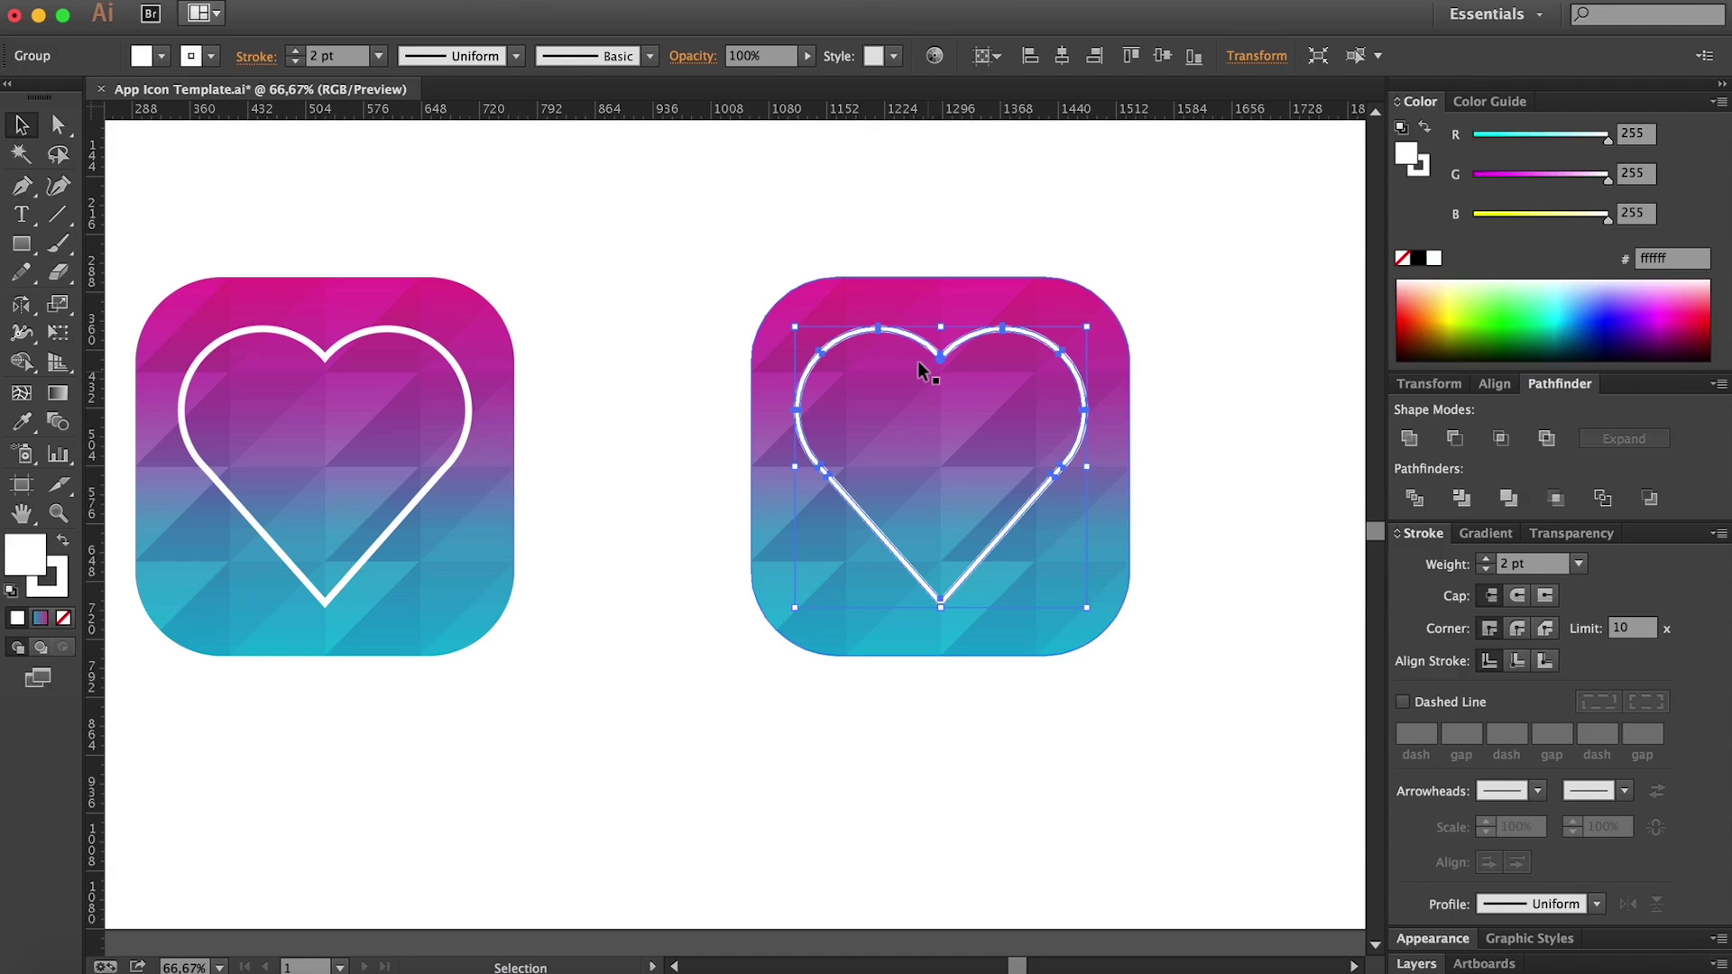
{"action": "key", "text": "BackSpace"}
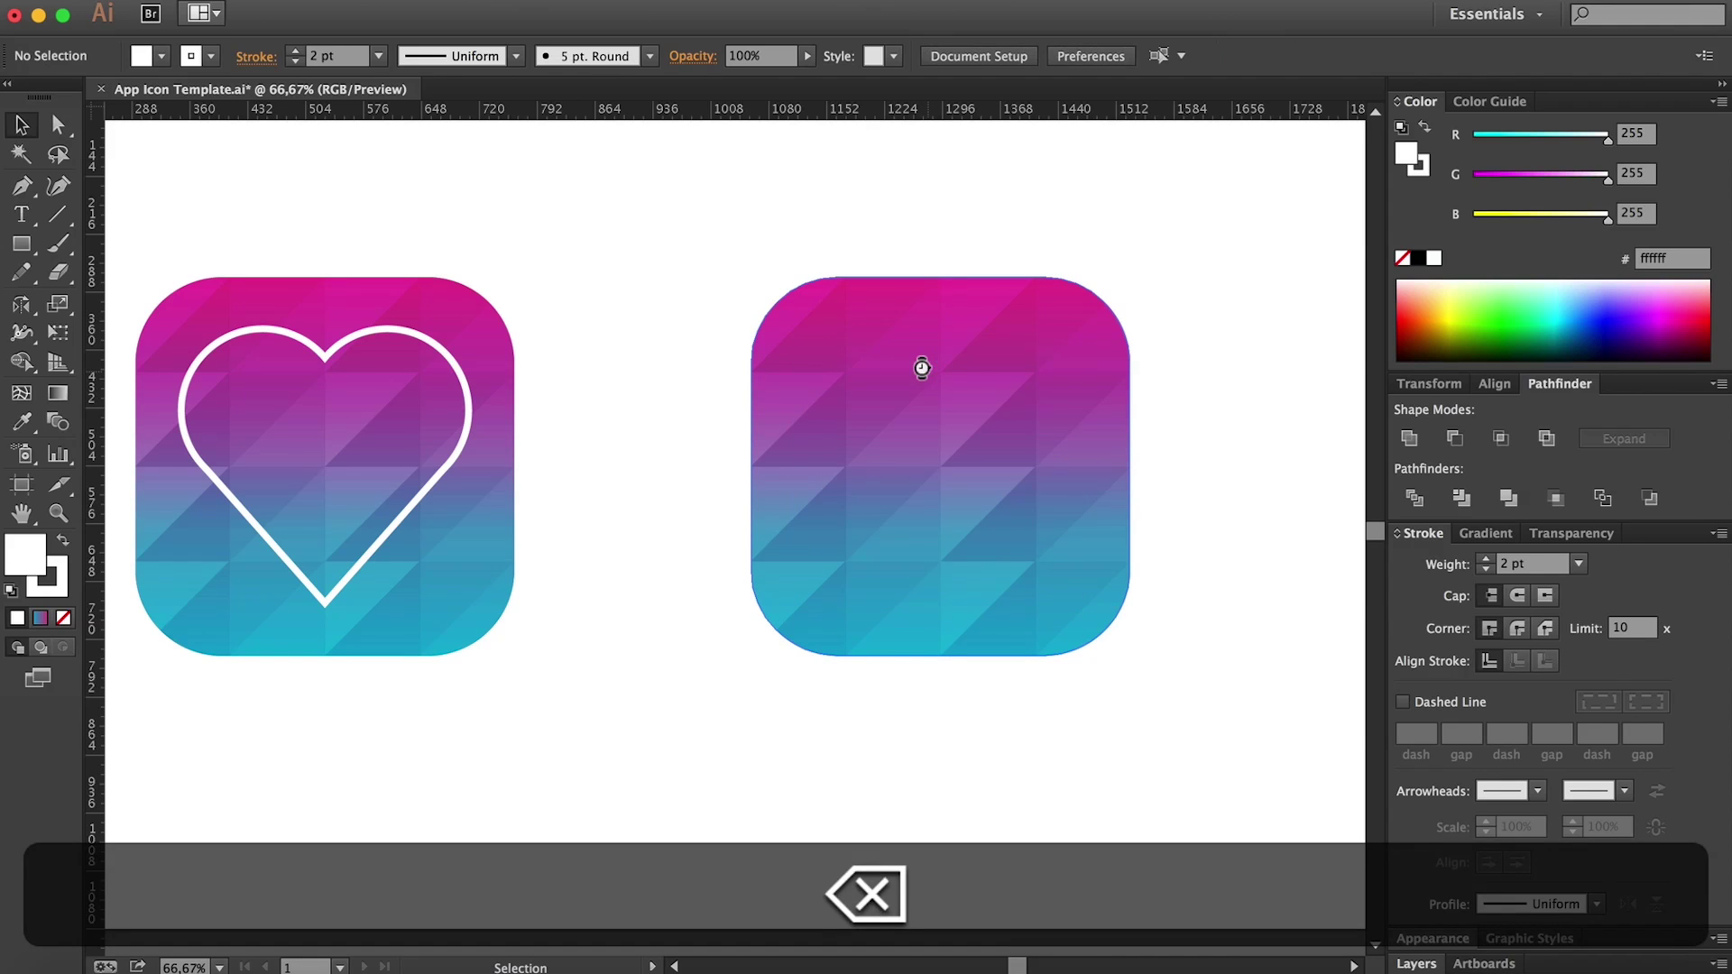
Step: Duplicate the outlined pasteboard heart straight below the original and swap its fill and stroke to make it solid white
{"action": "key", "text": "h"}
{"action": "left_click_drag", "start_coordinate": [142, 317], "coordinate": [933, 485]}
{"action": "left_click_drag", "start_coordinate": [454, 234], "coordinate": [546, 391]}
{"action": "key", "text": "z"}
{"action": "left_click", "coordinate": [615, 402], "text": "alt"}
{"action": "key", "text": "h"}
{"action": "key", "text": "v"}
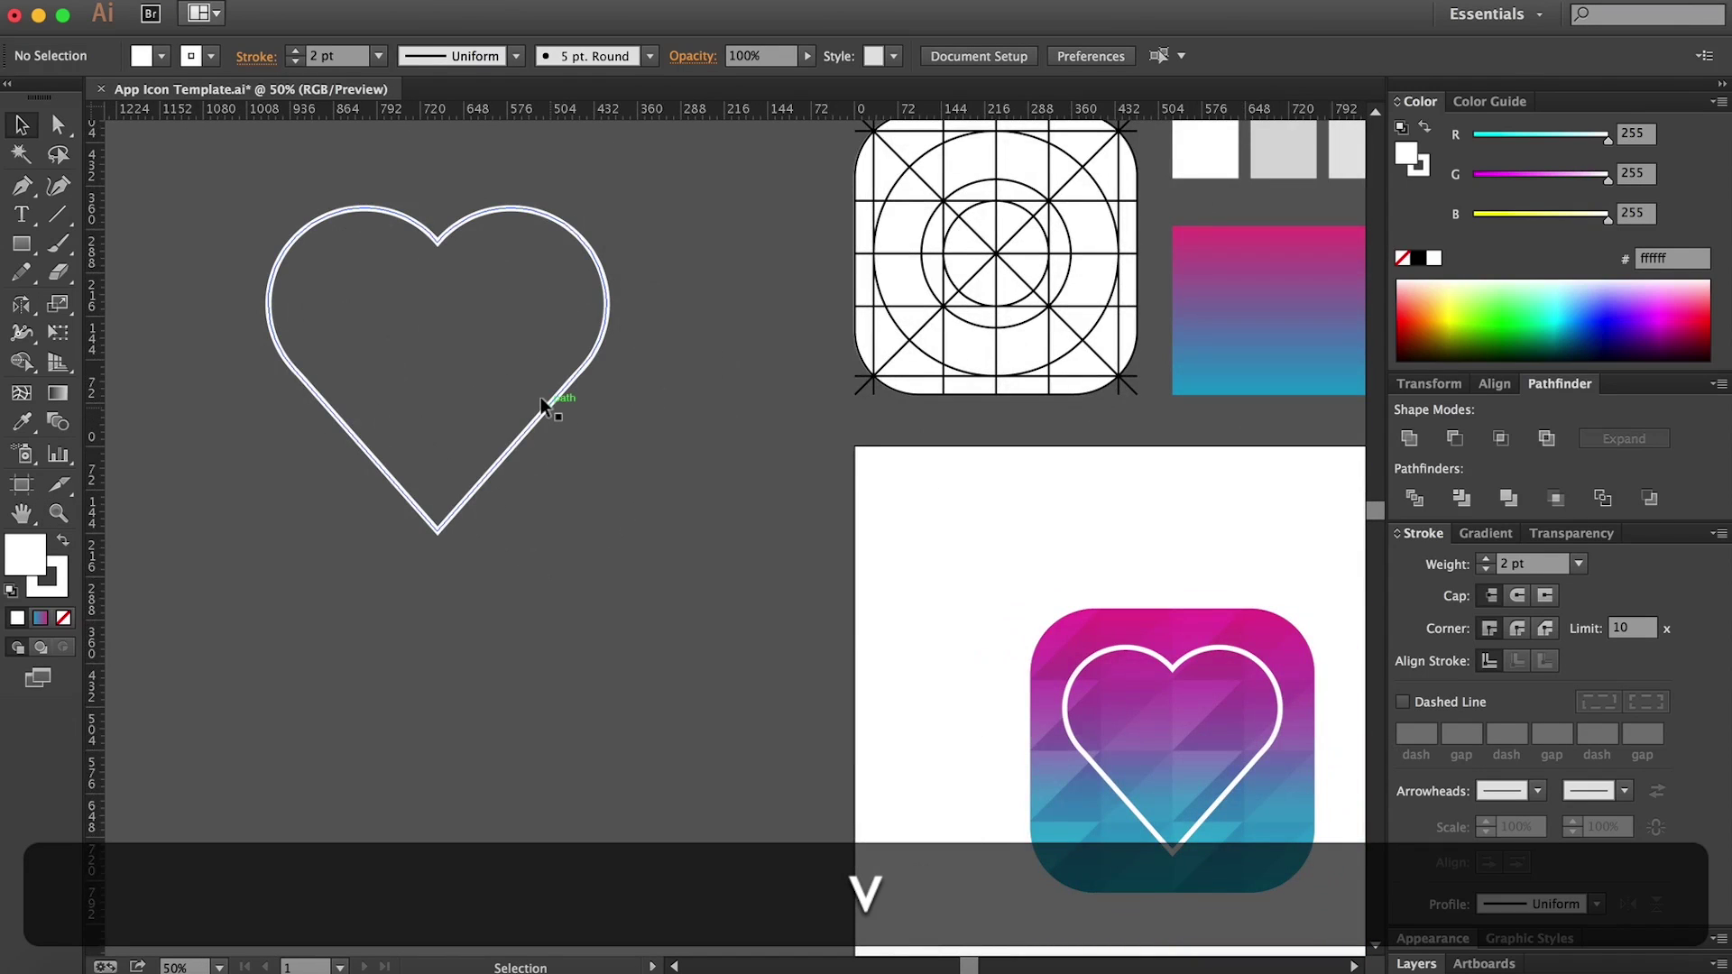
{"action": "left_click", "coordinate": [539, 397]}
{"action": "scroll", "coordinate": [550, 459], "scroll_direction": "down", "scroll_amount": 5}
{"action": "left_click_drag", "start_coordinate": [512, 234], "coordinate": [512, 693]}
{"action": "key", "text": "shift+x"}
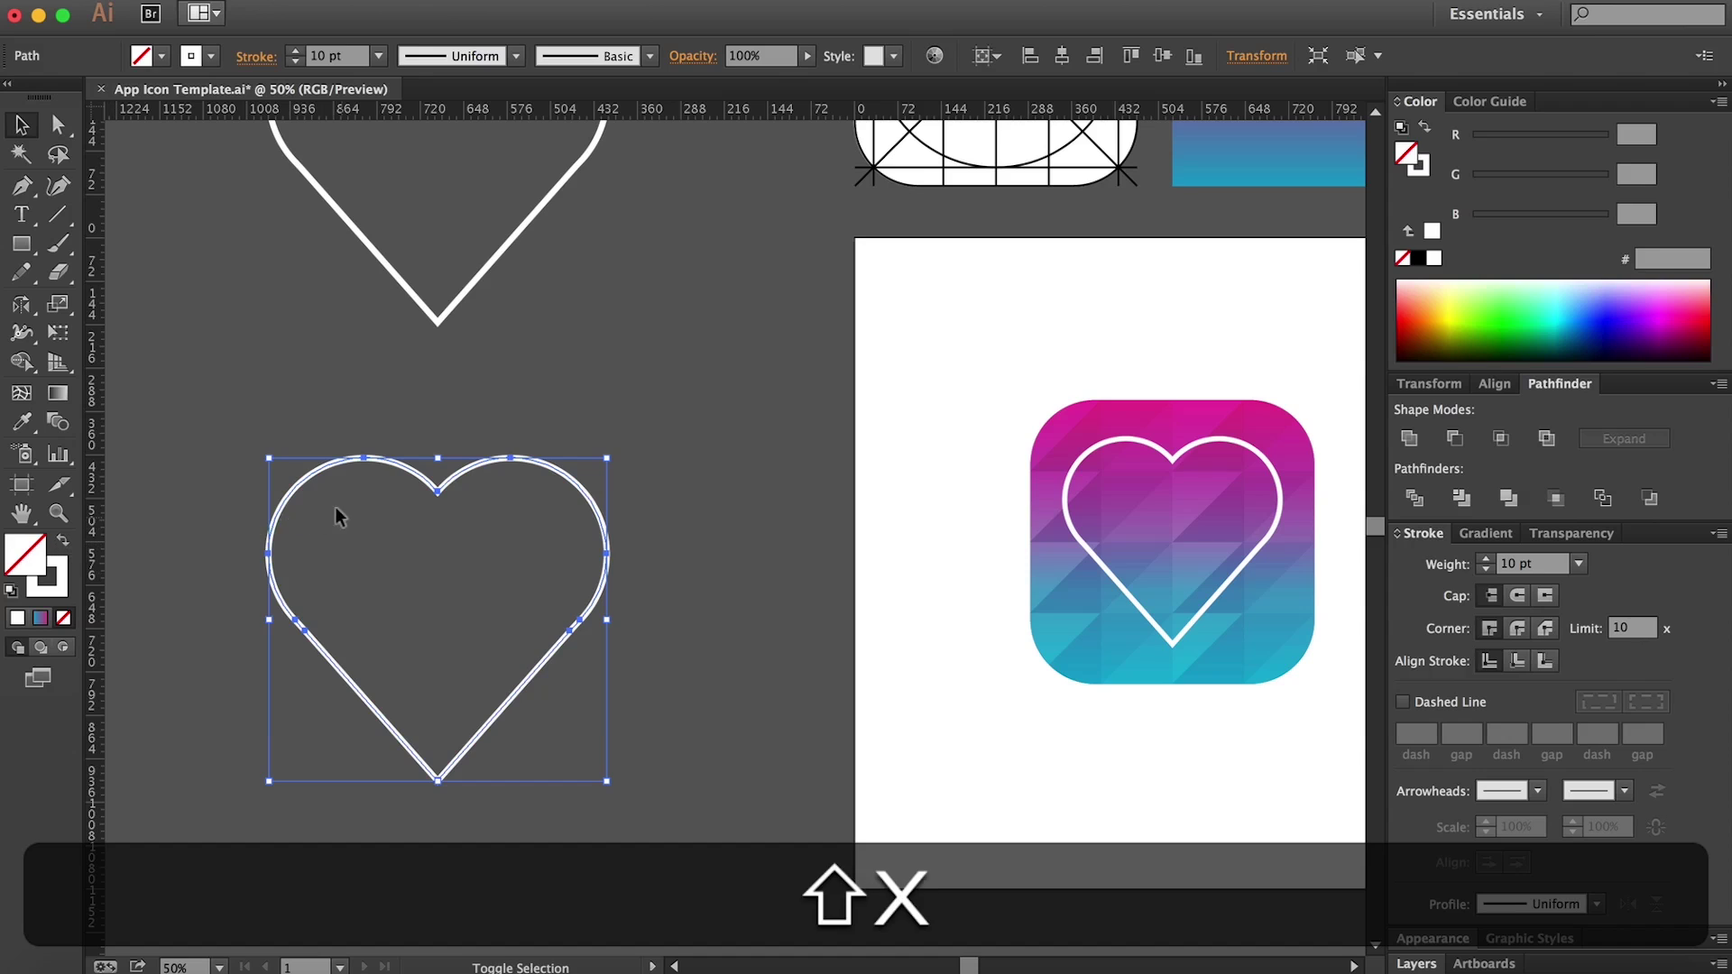
Step: Move the solid white heart from the pasteboard onto the duplicated icon
{"action": "key", "text": "h"}
{"action": "mouse_move", "coordinate": [591, 527]}
{"action": "left_mouse_down"}
{"action": "mouse_move", "coordinate": [99, 519]}
{"action": "mouse_move", "coordinate": [244, 514]}
{"action": "mouse_move", "coordinate": [114, 534]}
{"action": "mouse_move", "coordinate": [1311, 491]}
{"action": "mouse_move", "coordinate": [1302, 475]}
{"action": "mouse_move", "coordinate": [901, 487]}
{"action": "left_mouse_up"}
{"action": "key", "text": "v"}
{"action": "key", "text": "h"}
Step: Scale the solid heart down proportionally to about two thirds and position it in the middle of the duplicated icon
{"action": "key", "text": "z"}
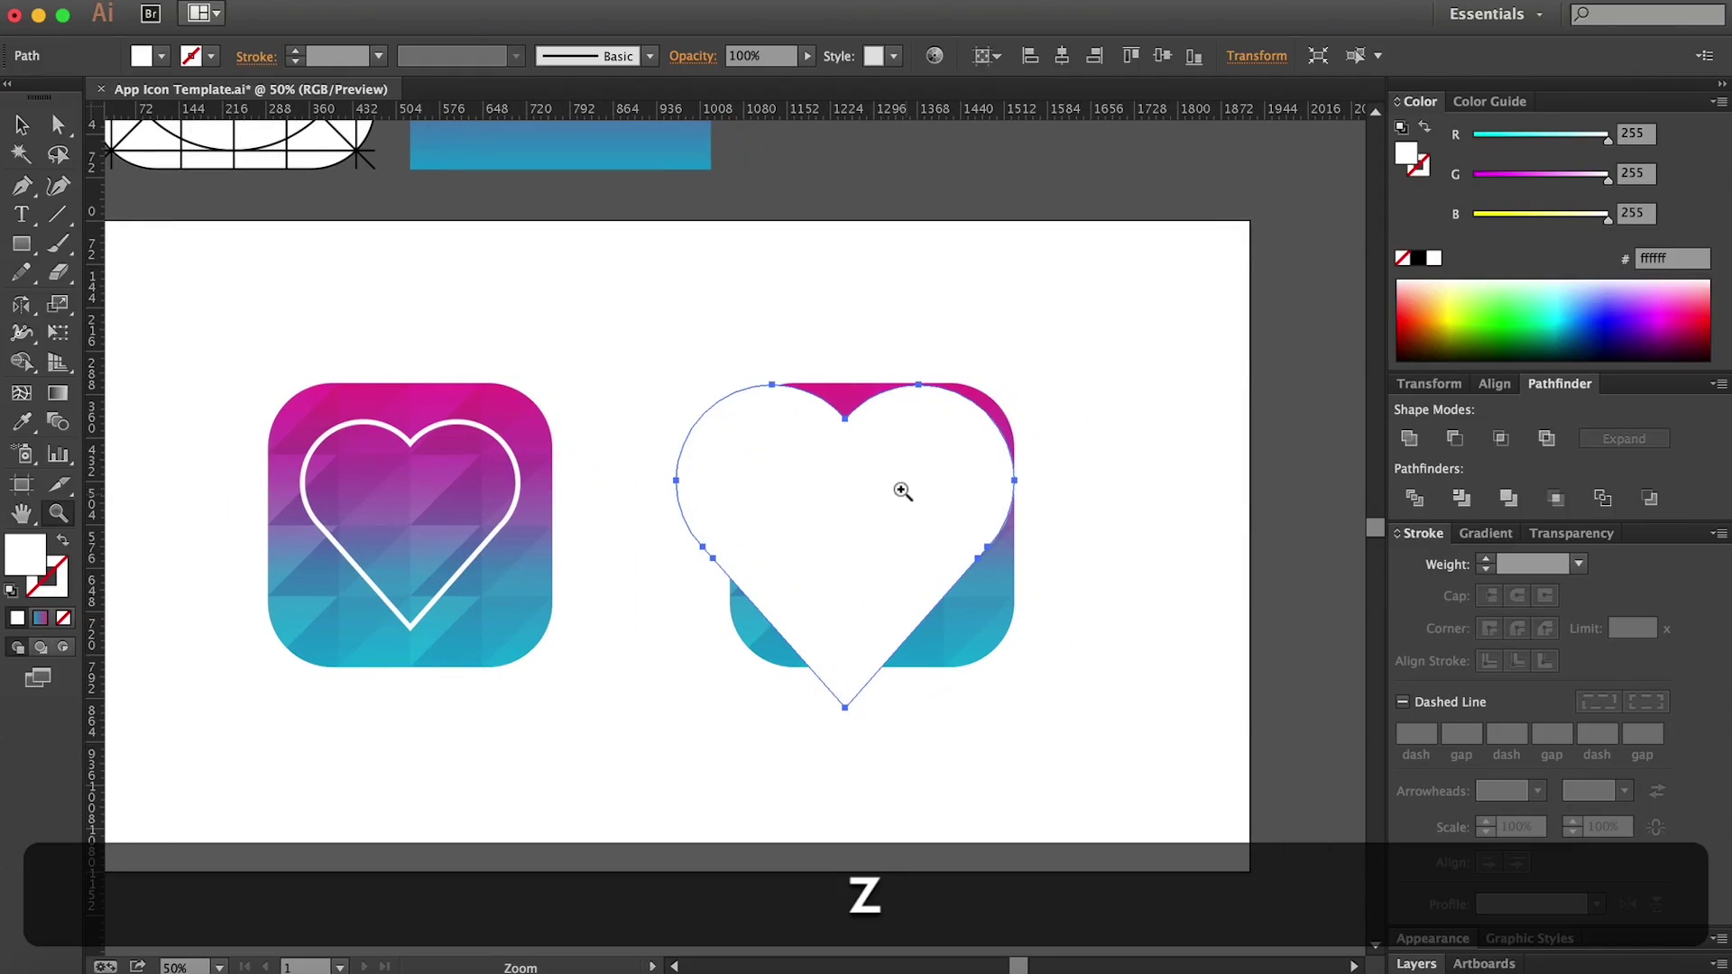
{"action": "left_click", "coordinate": [902, 486]}
{"action": "left_click", "coordinate": [742, 524]}
{"action": "key", "text": "h"}
{"action": "left_click_drag", "start_coordinate": [754, 460], "coordinate": [731, 392]}
{"action": "key", "text": "v"}
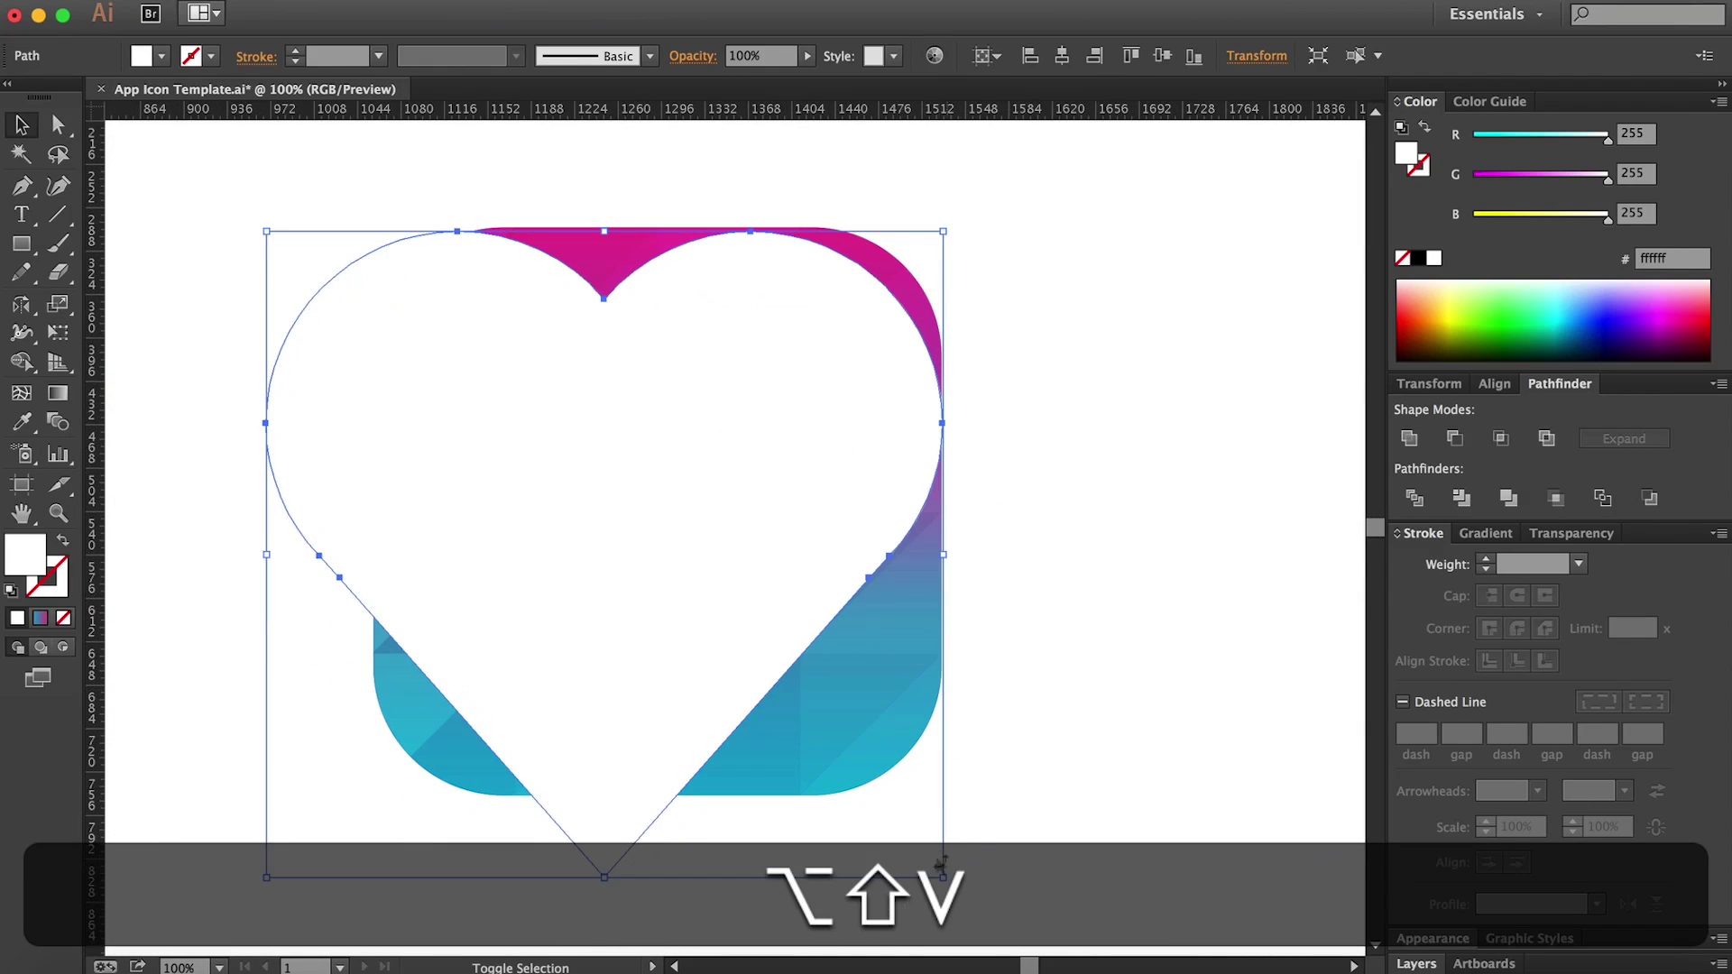
{"action": "left_click_drag", "start_coordinate": [942, 877], "coordinate": [845, 783]}
{"action": "left_click_drag", "start_coordinate": [613, 496], "coordinate": [647, 463]}
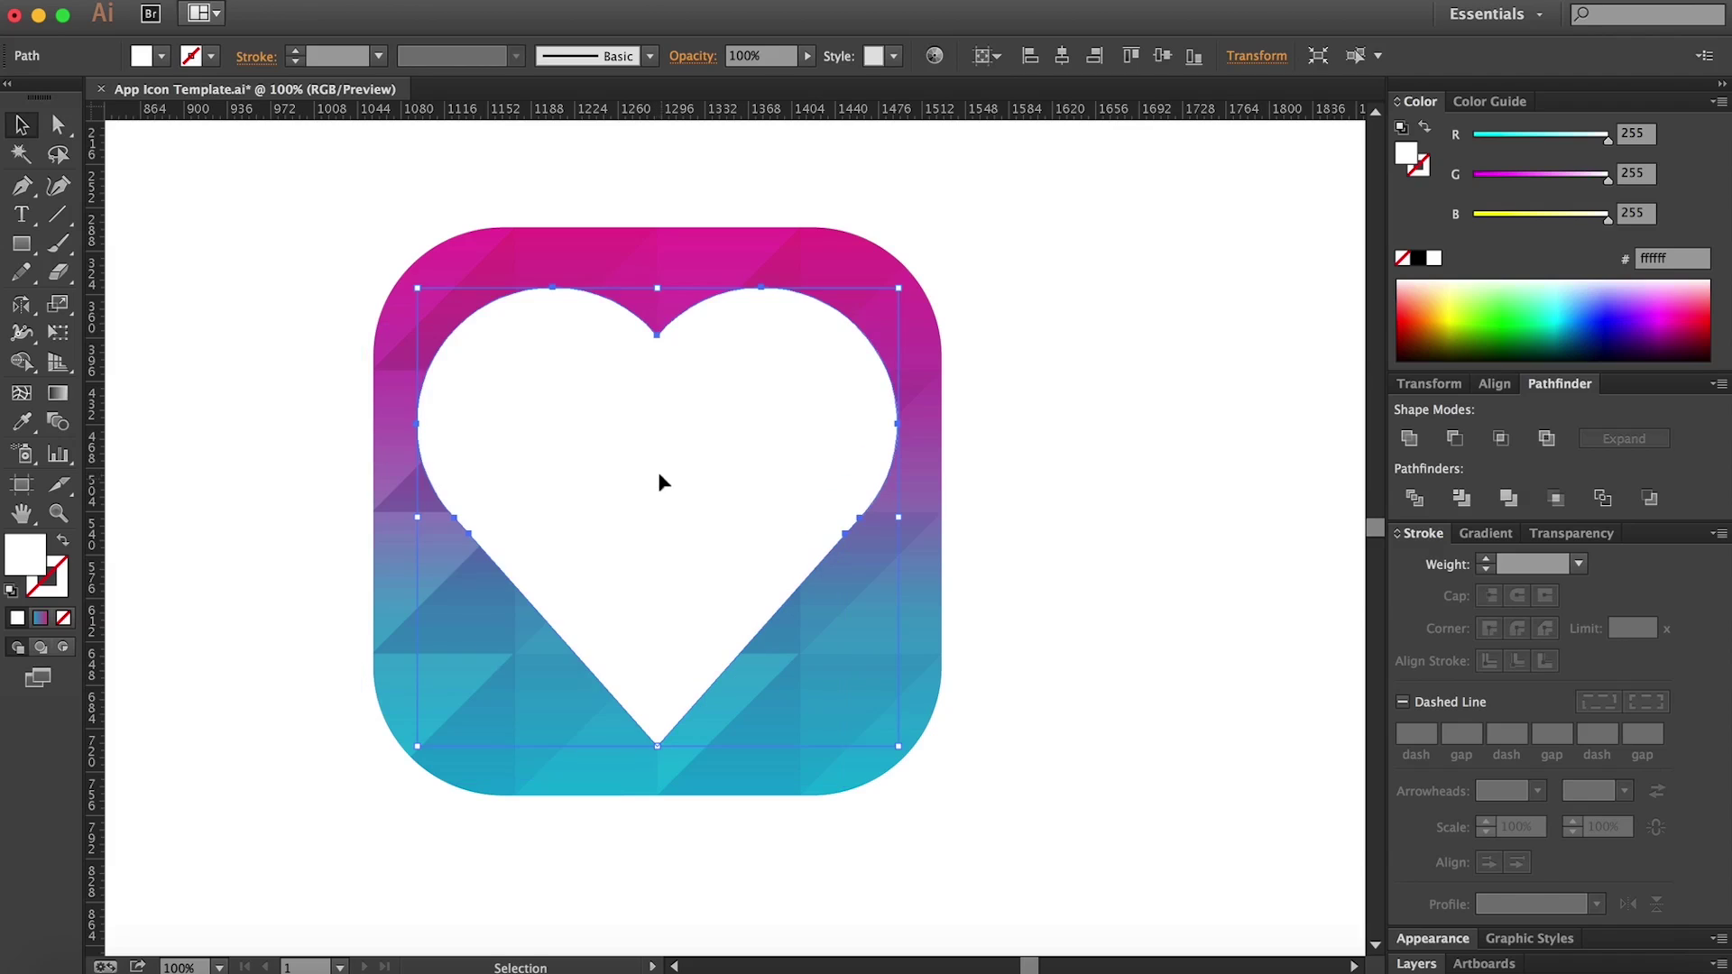
{"action": "left_click_drag", "start_coordinate": [892, 742], "coordinate": [877, 735]}
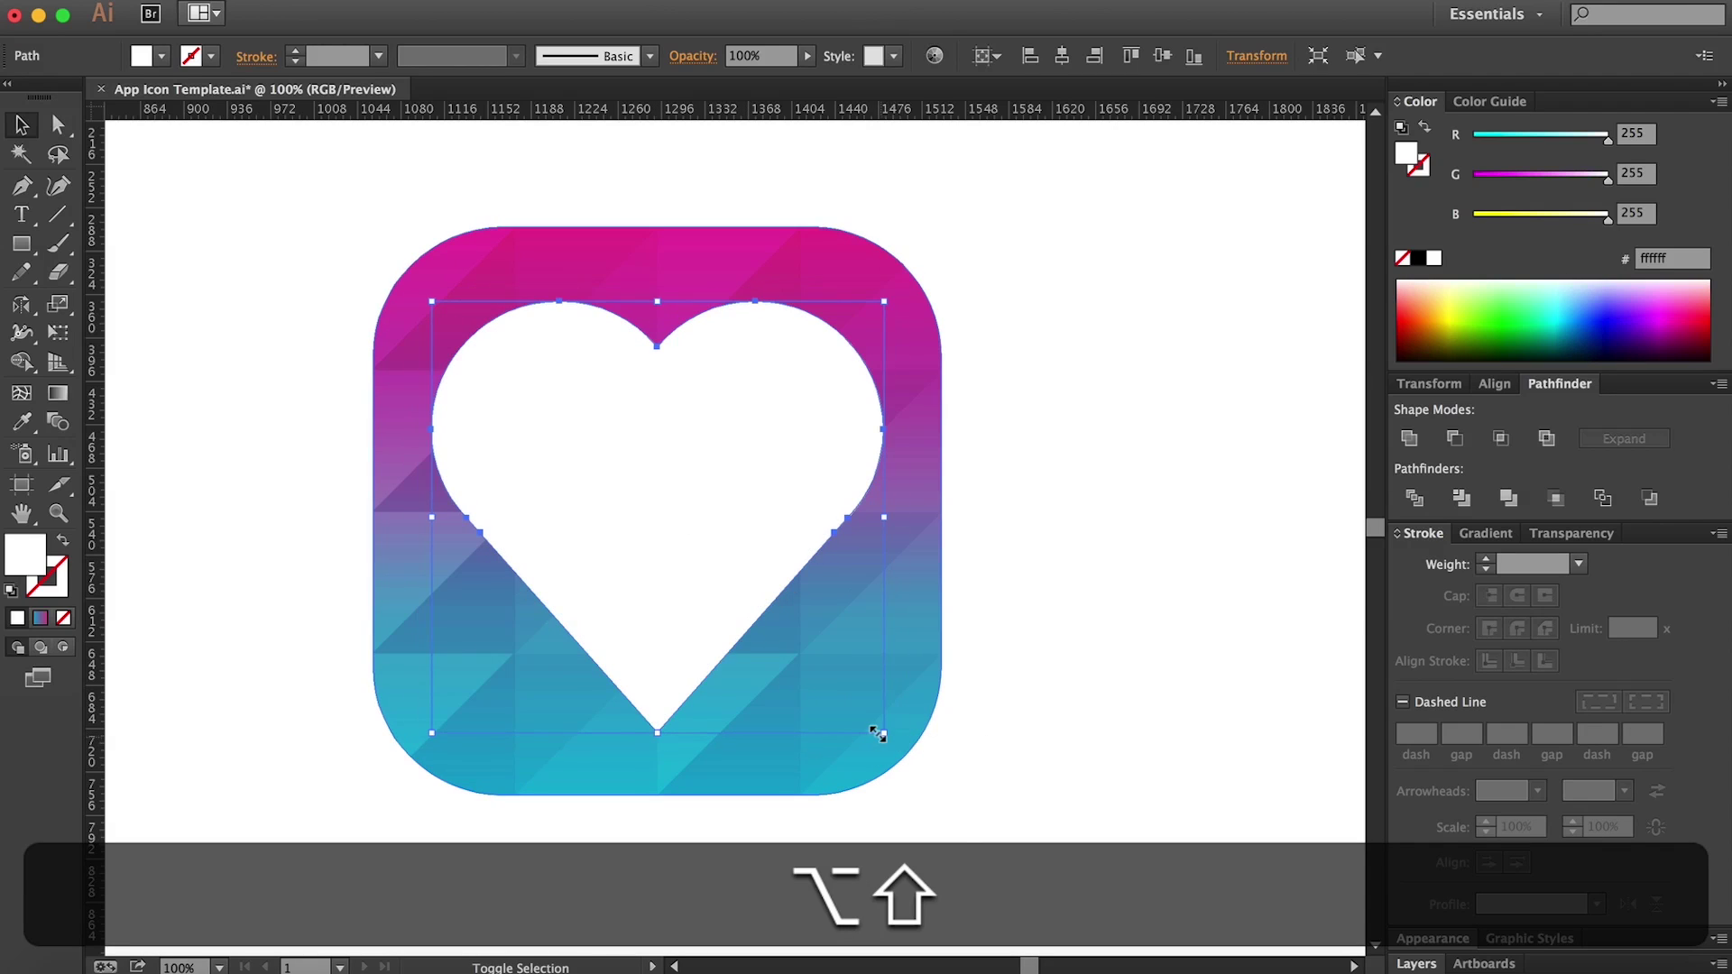
Step: Select the solid heart together with the rounded square and align their vertical centers
{"action": "left_click", "coordinate": [727, 750]}
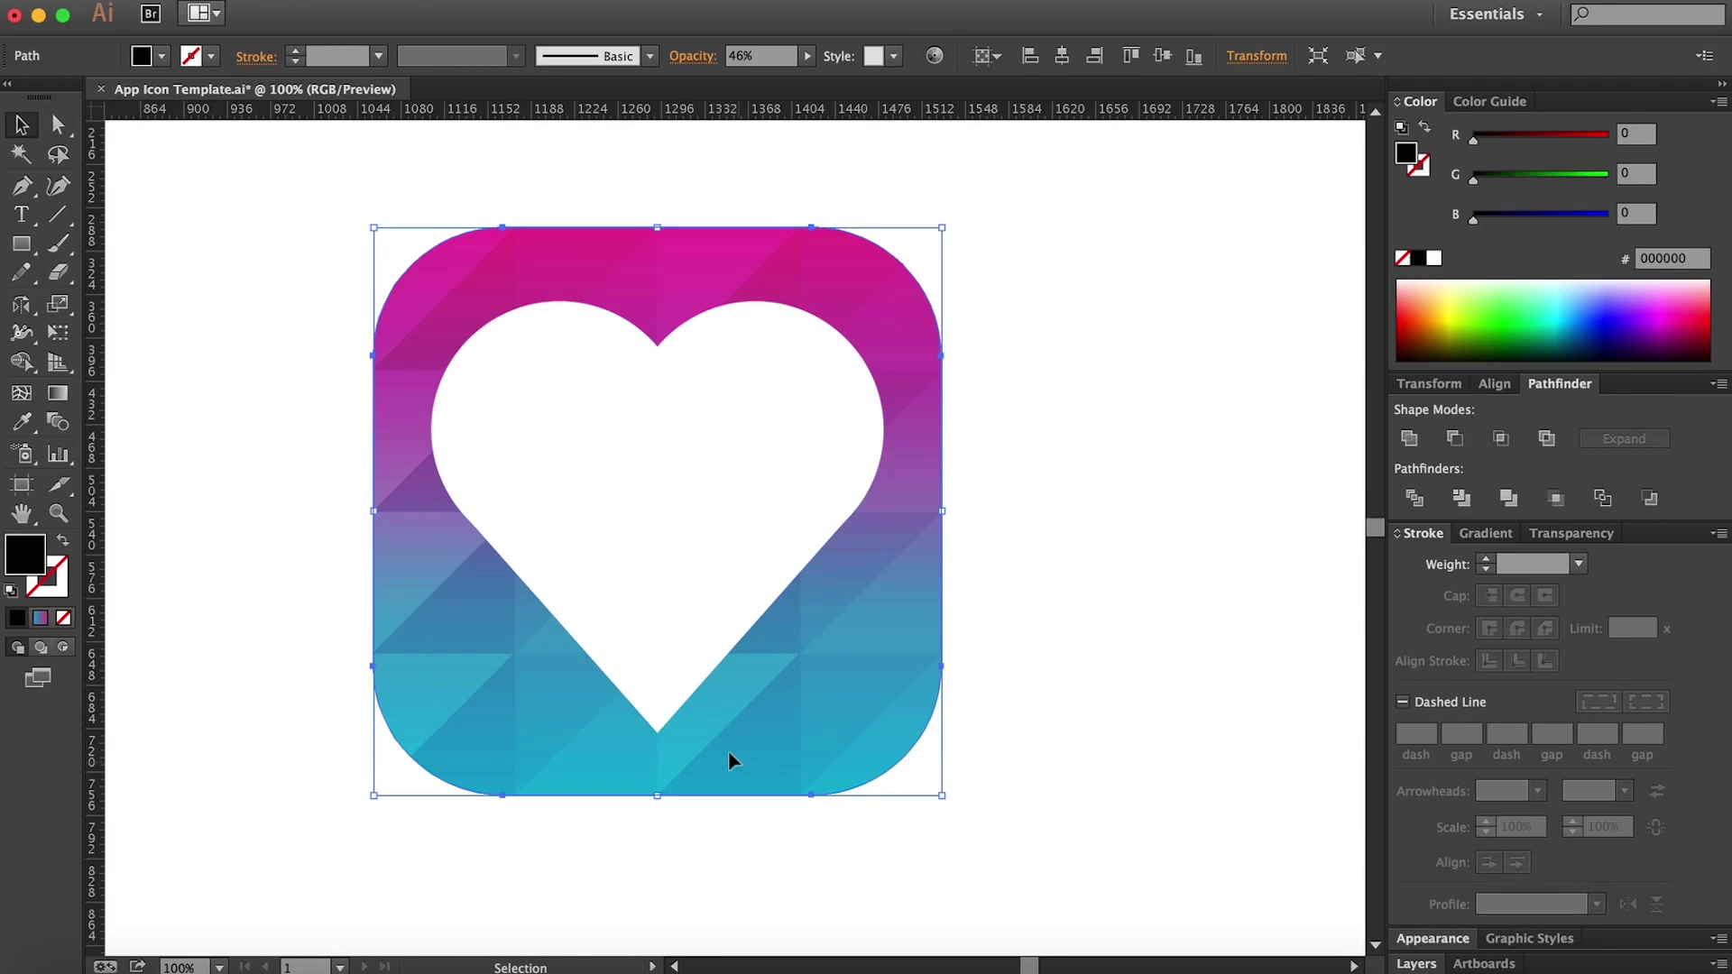
{"action": "left_click", "coordinate": [675, 489]}
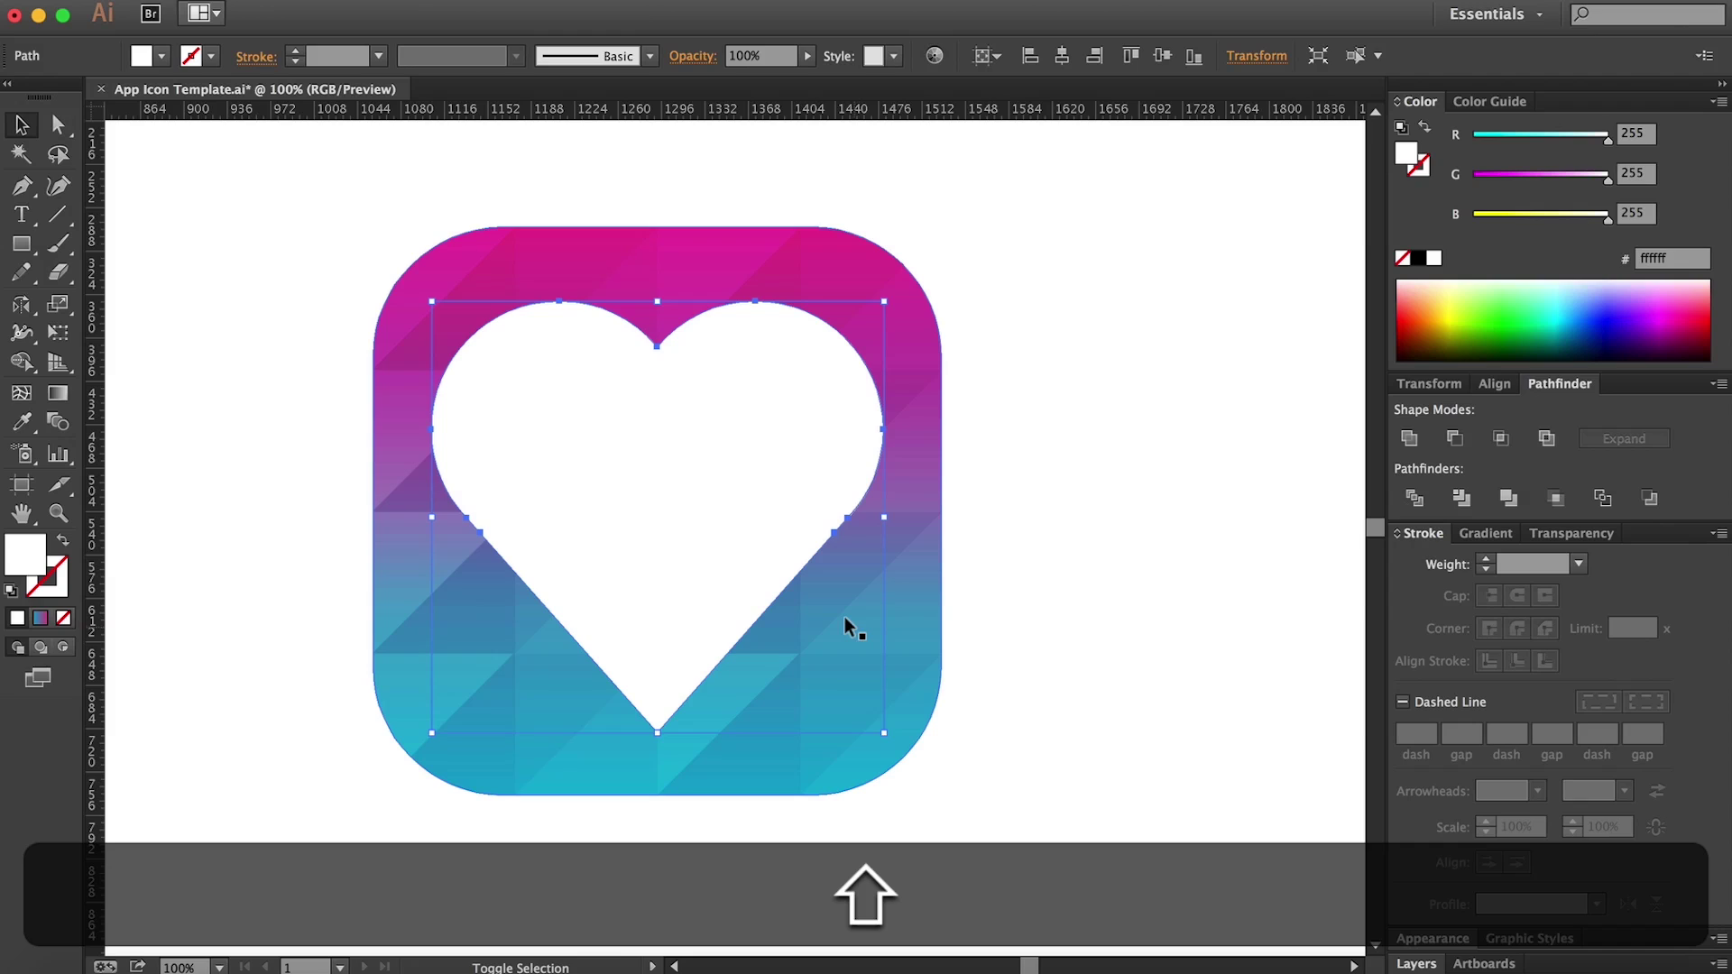
{"action": "left_click", "coordinate": [848, 658], "text": "shift"}
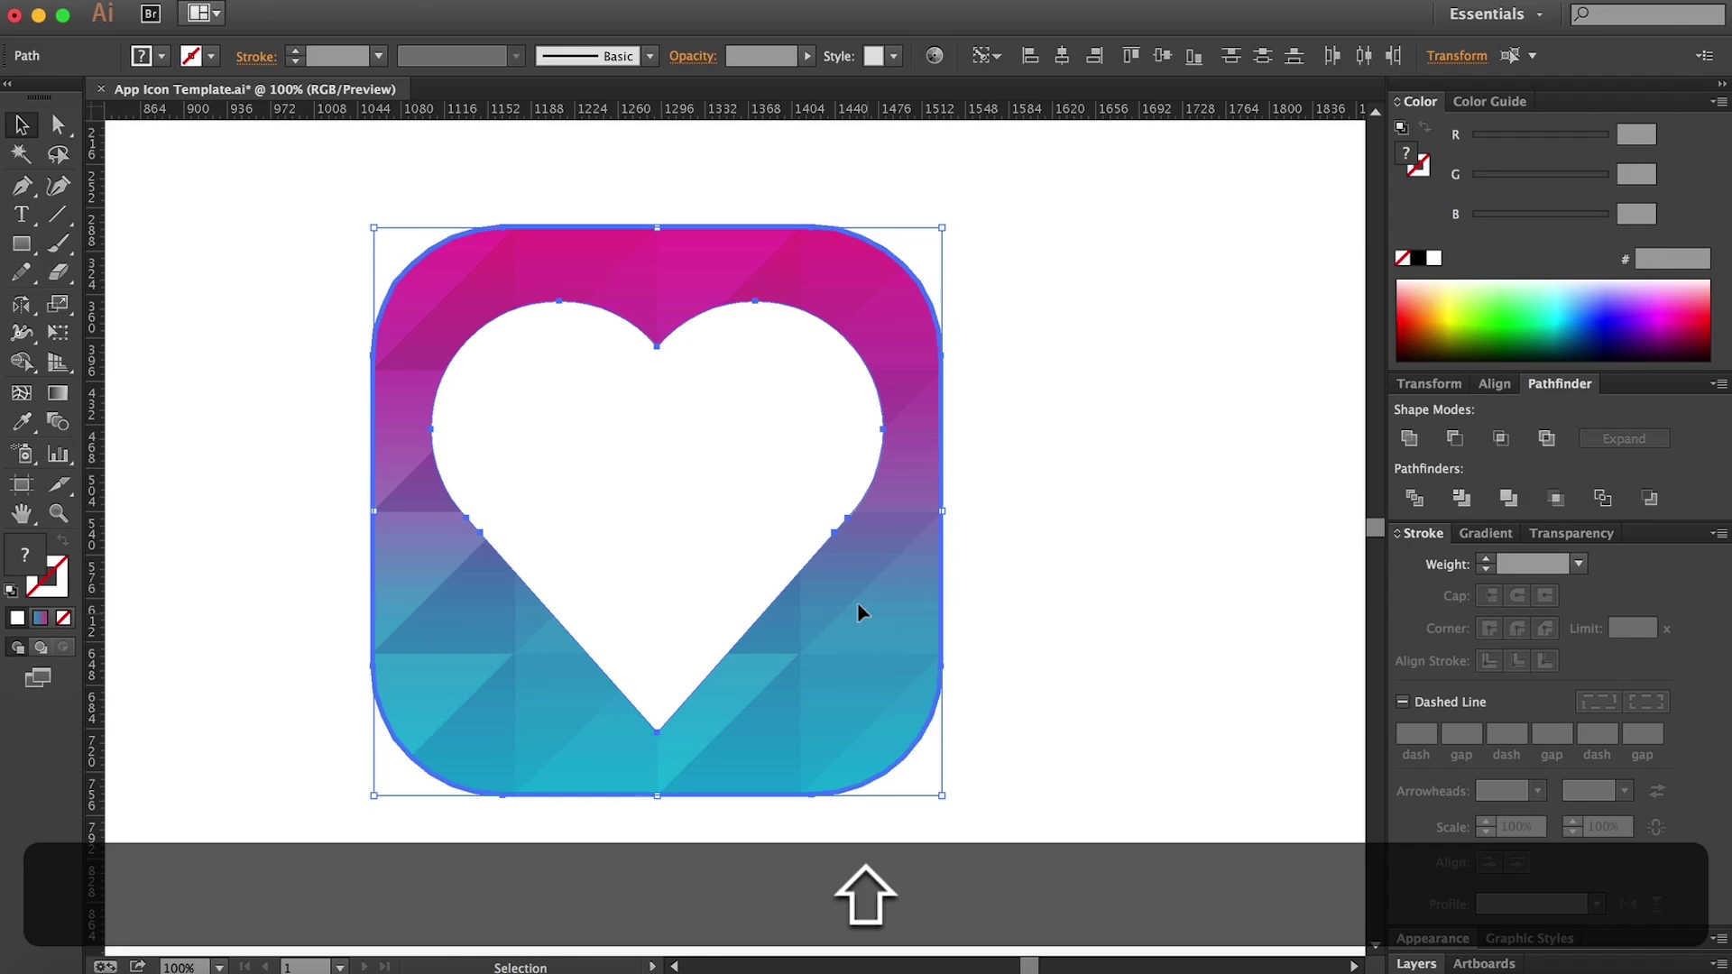
{"action": "left_click", "coordinate": [1162, 56]}
{"action": "left_click", "coordinate": [1158, 341]}
Step: Activate the Pen tool and set the fill color to lime green (#aae900)
{"action": "key", "text": "h"}
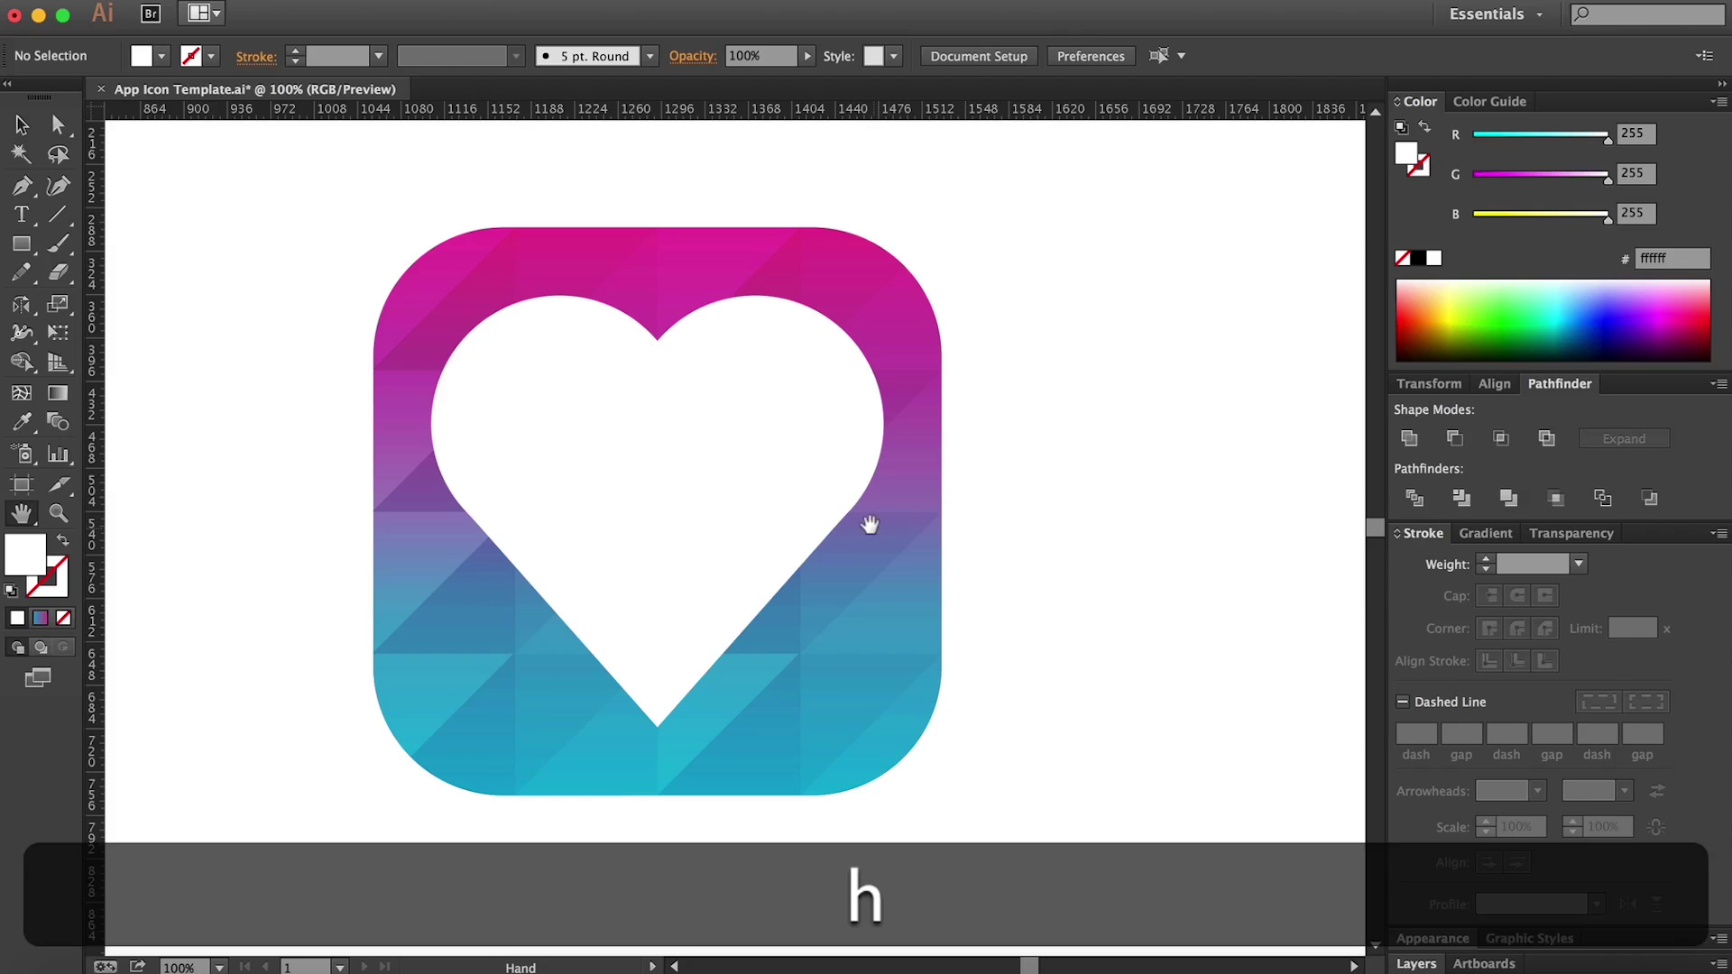
{"action": "left_click_drag", "start_coordinate": [870, 514], "coordinate": [816, 419]}
{"action": "key", "text": "v"}
{"action": "left_click", "coordinate": [716, 414]}
{"action": "left_click", "coordinate": [992, 481]}
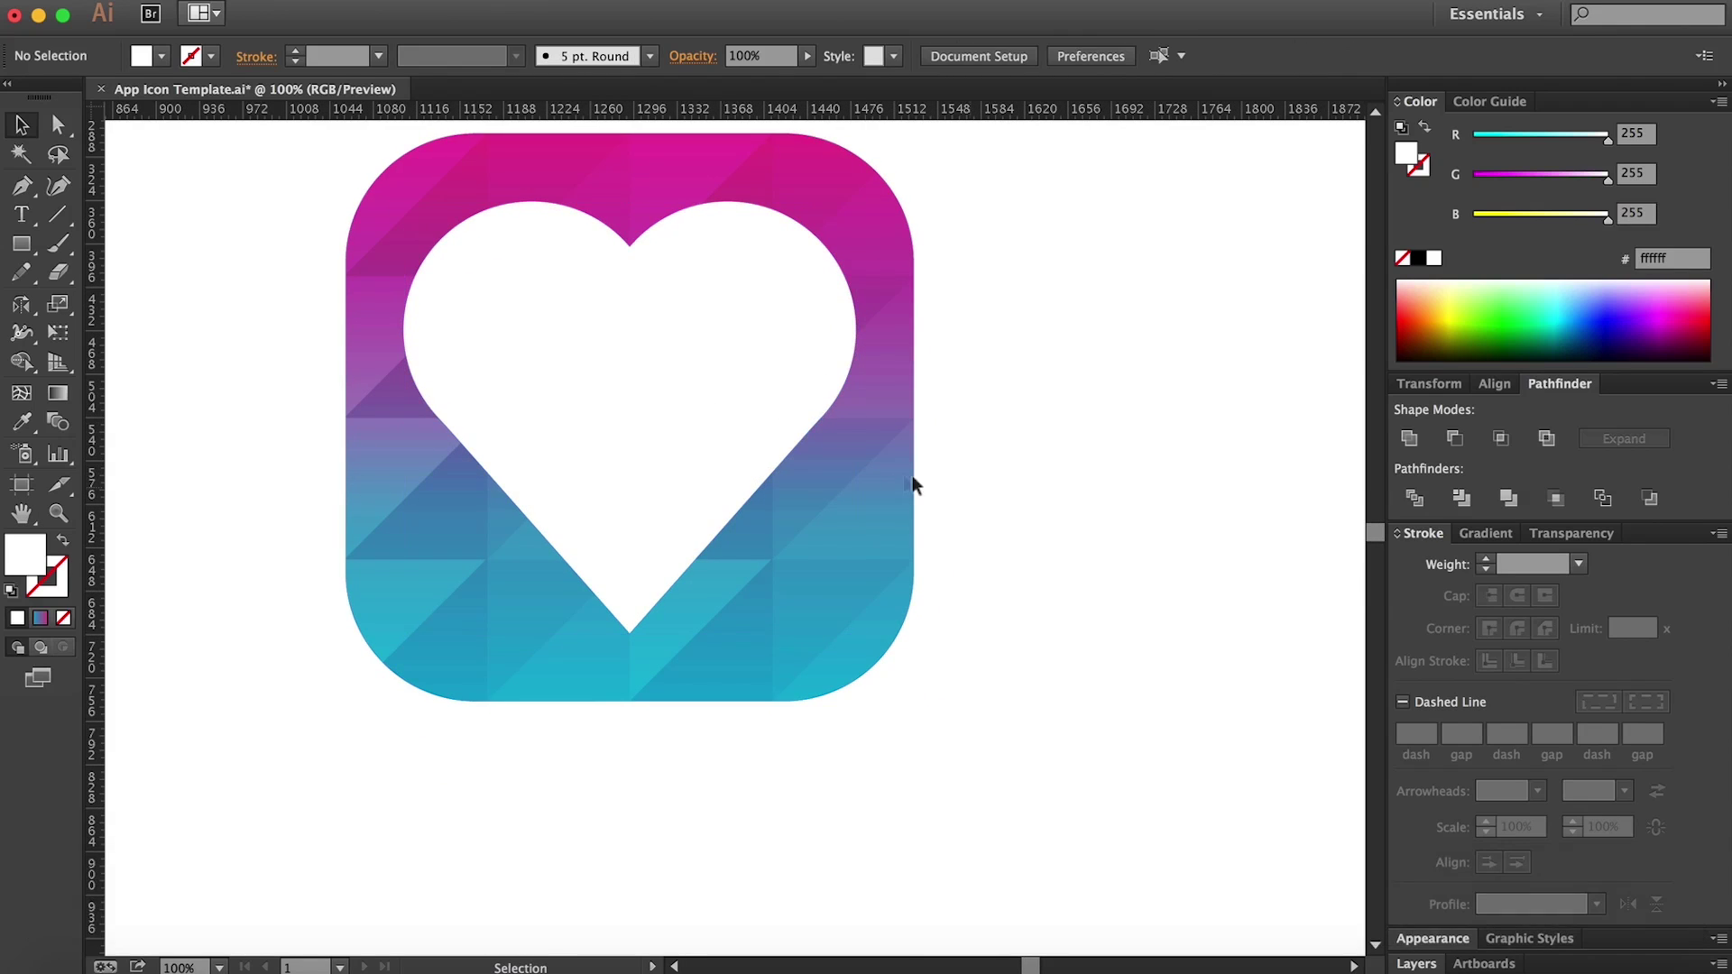
{"action": "key", "text": "h"}
{"action": "key", "text": "z"}
{"action": "left_click", "coordinate": [688, 400]}
{"action": "left_click_drag", "start_coordinate": [767, 469], "coordinate": [784, 444]}
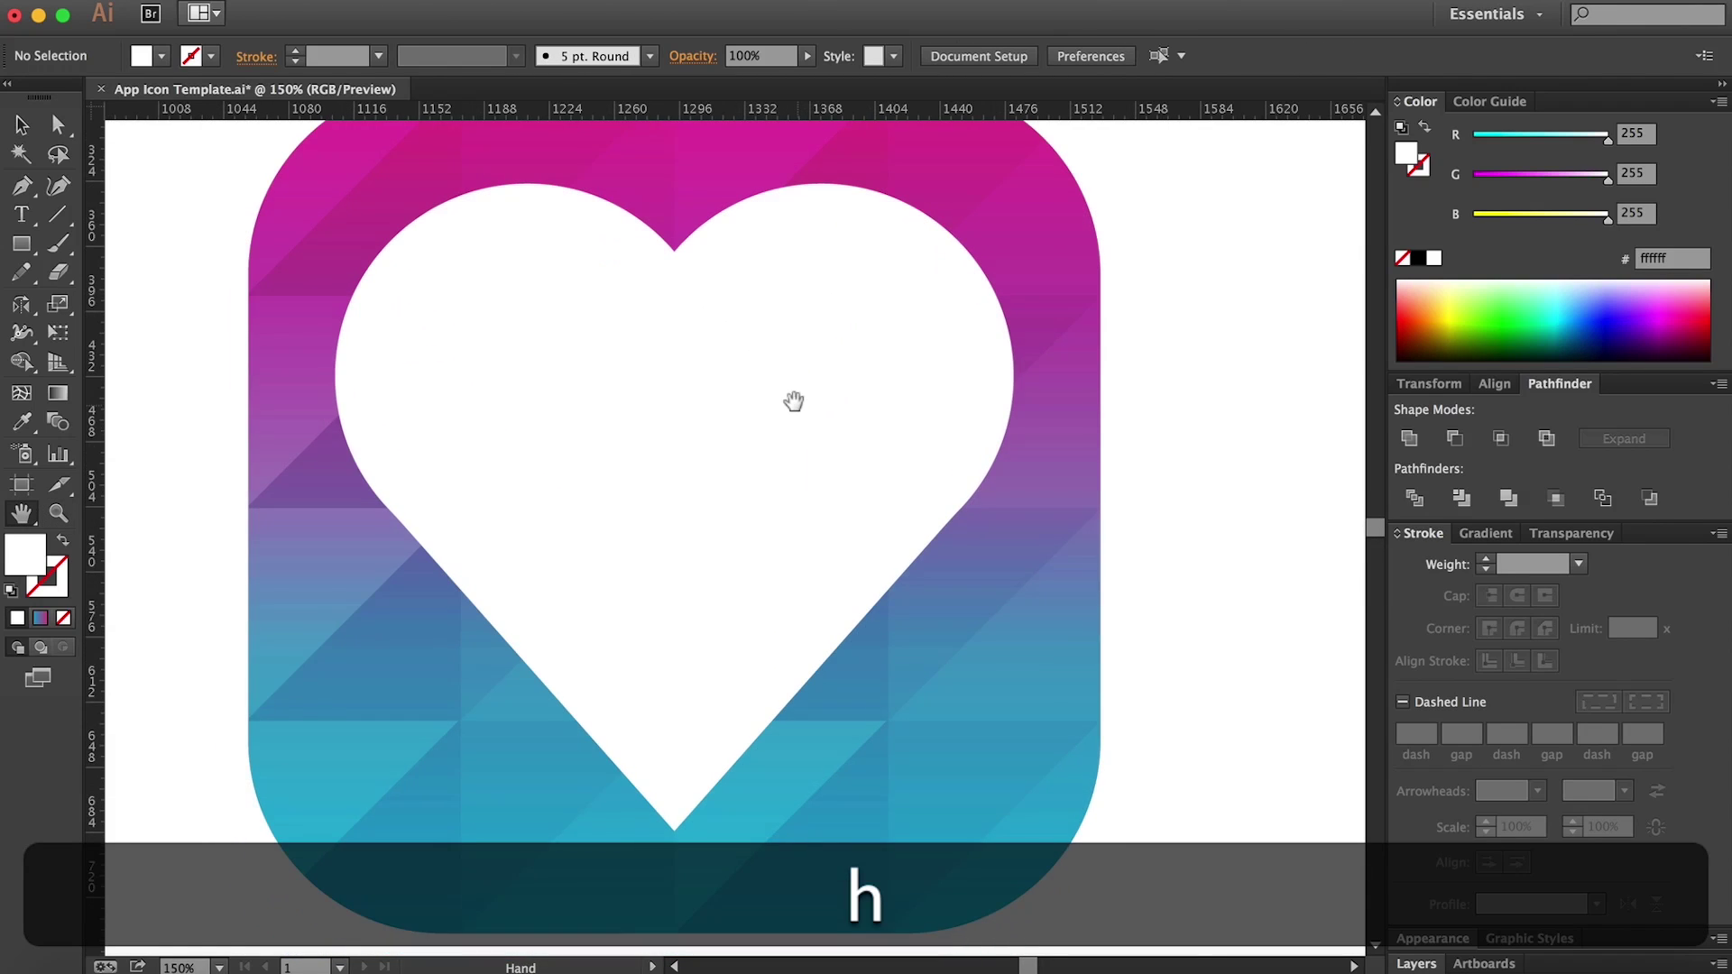
{"action": "key", "text": "p"}
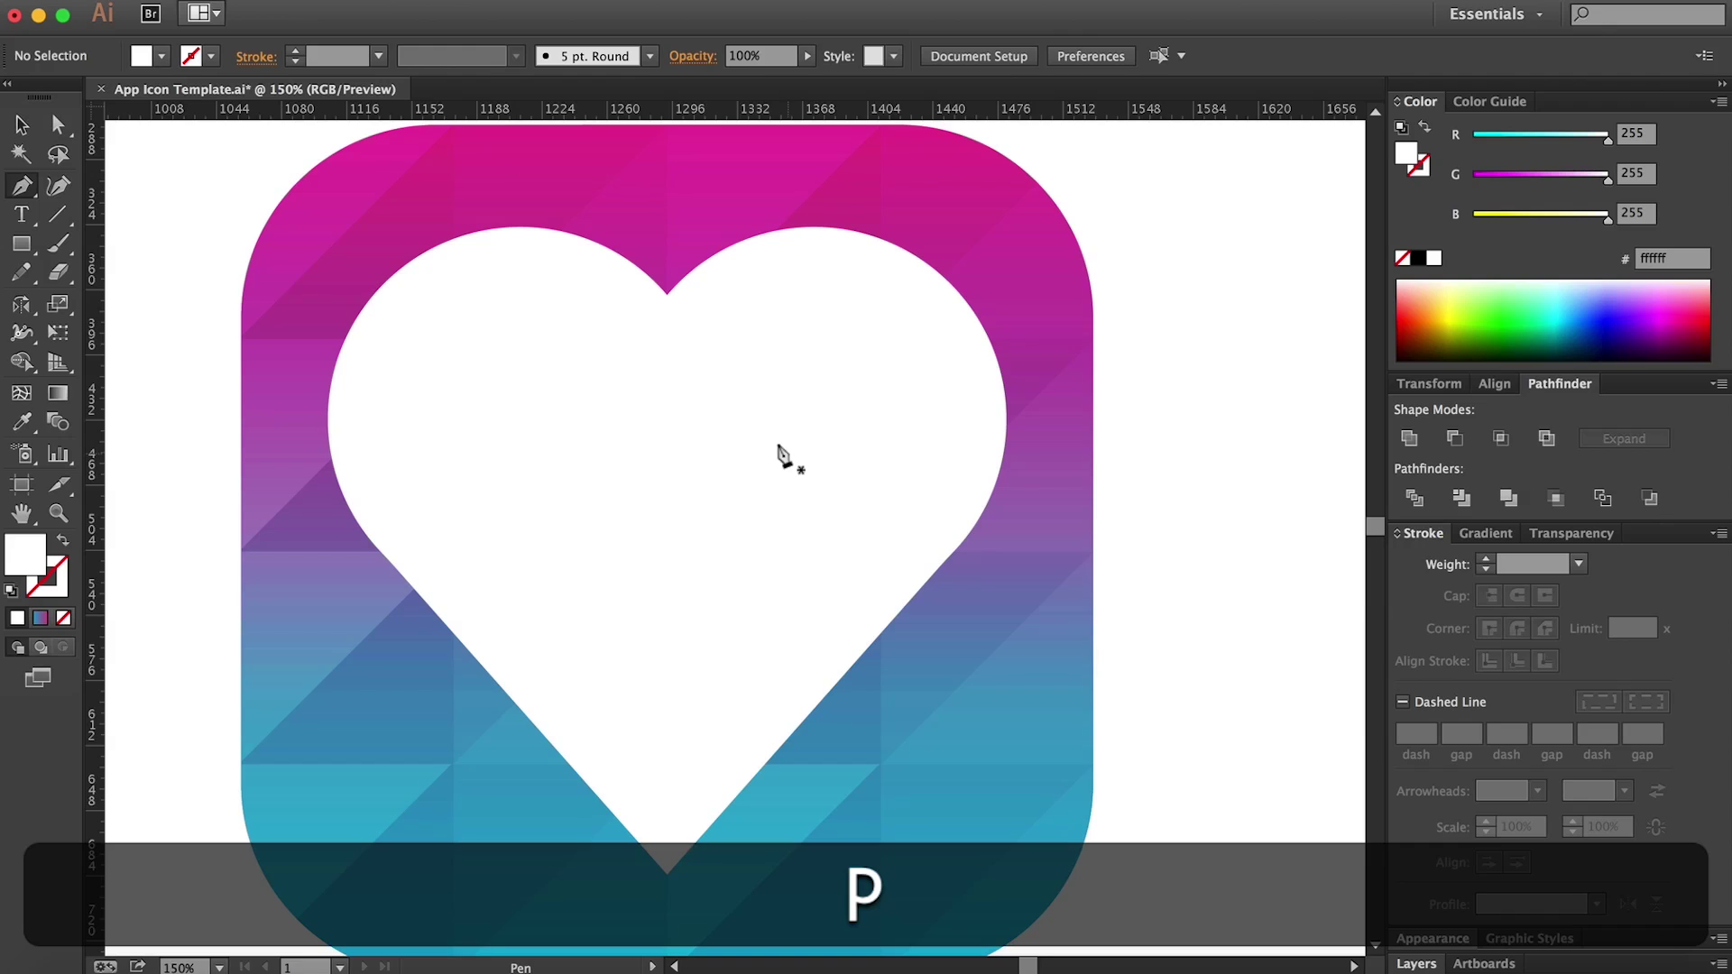
{"action": "left_click_drag", "start_coordinate": [1635, 311], "coordinate": [1683, 302]}
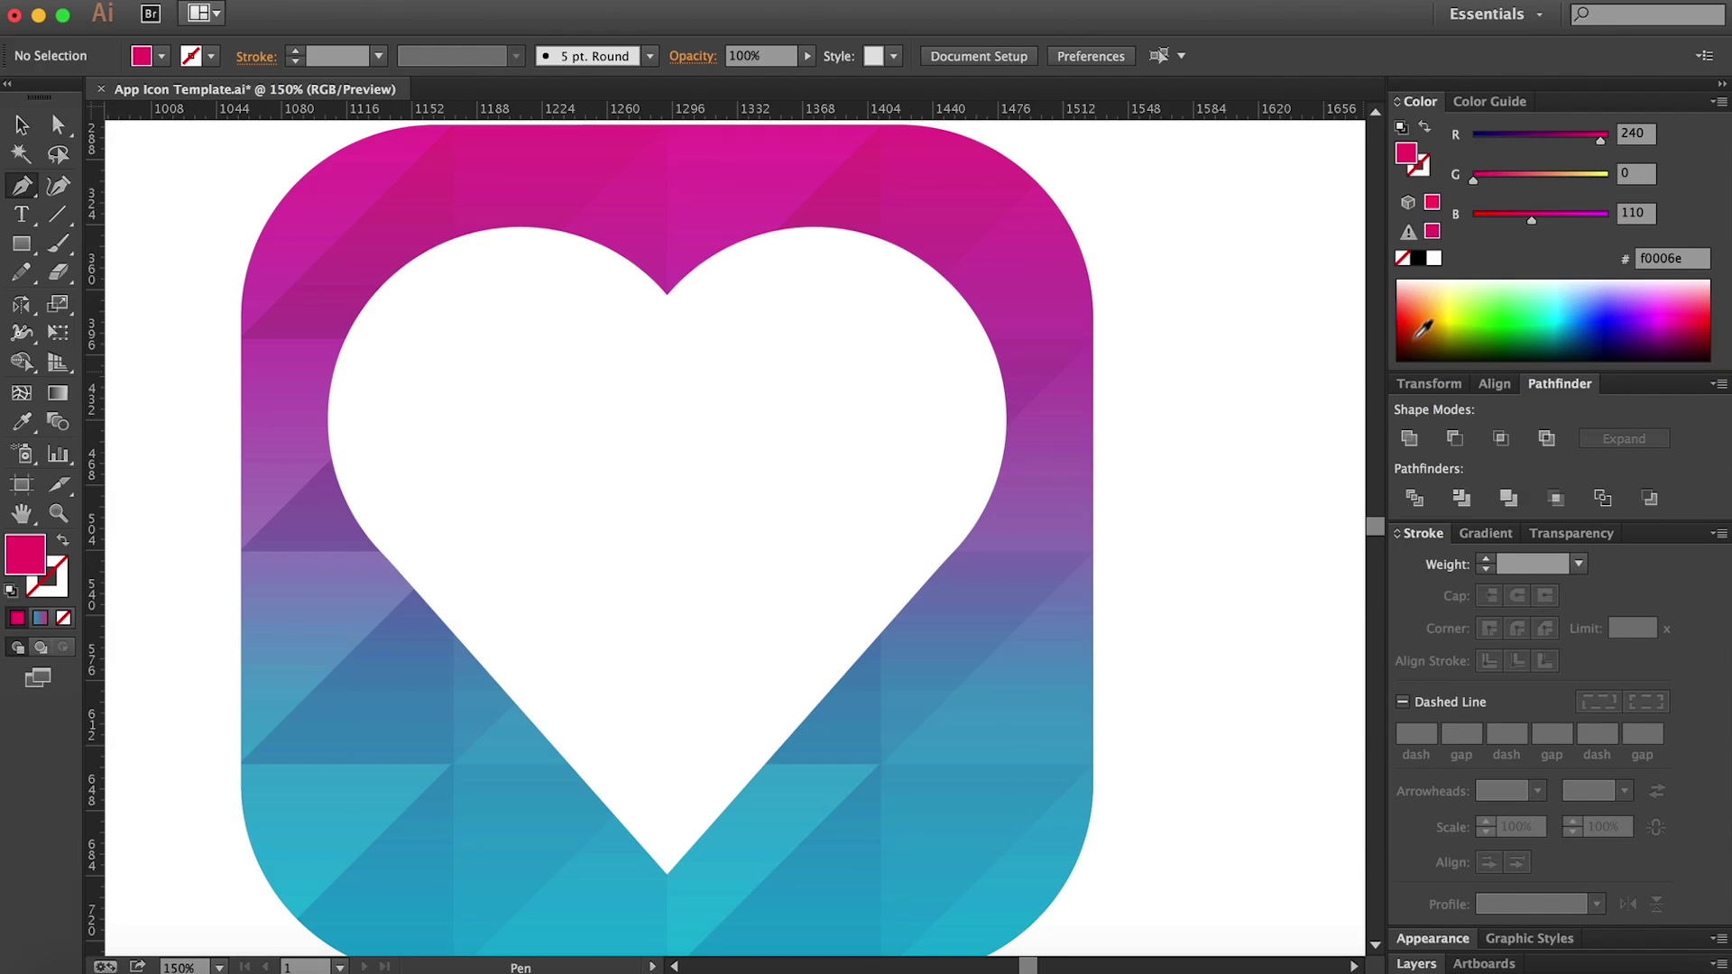
{"action": "left_click", "coordinate": [1458, 323]}
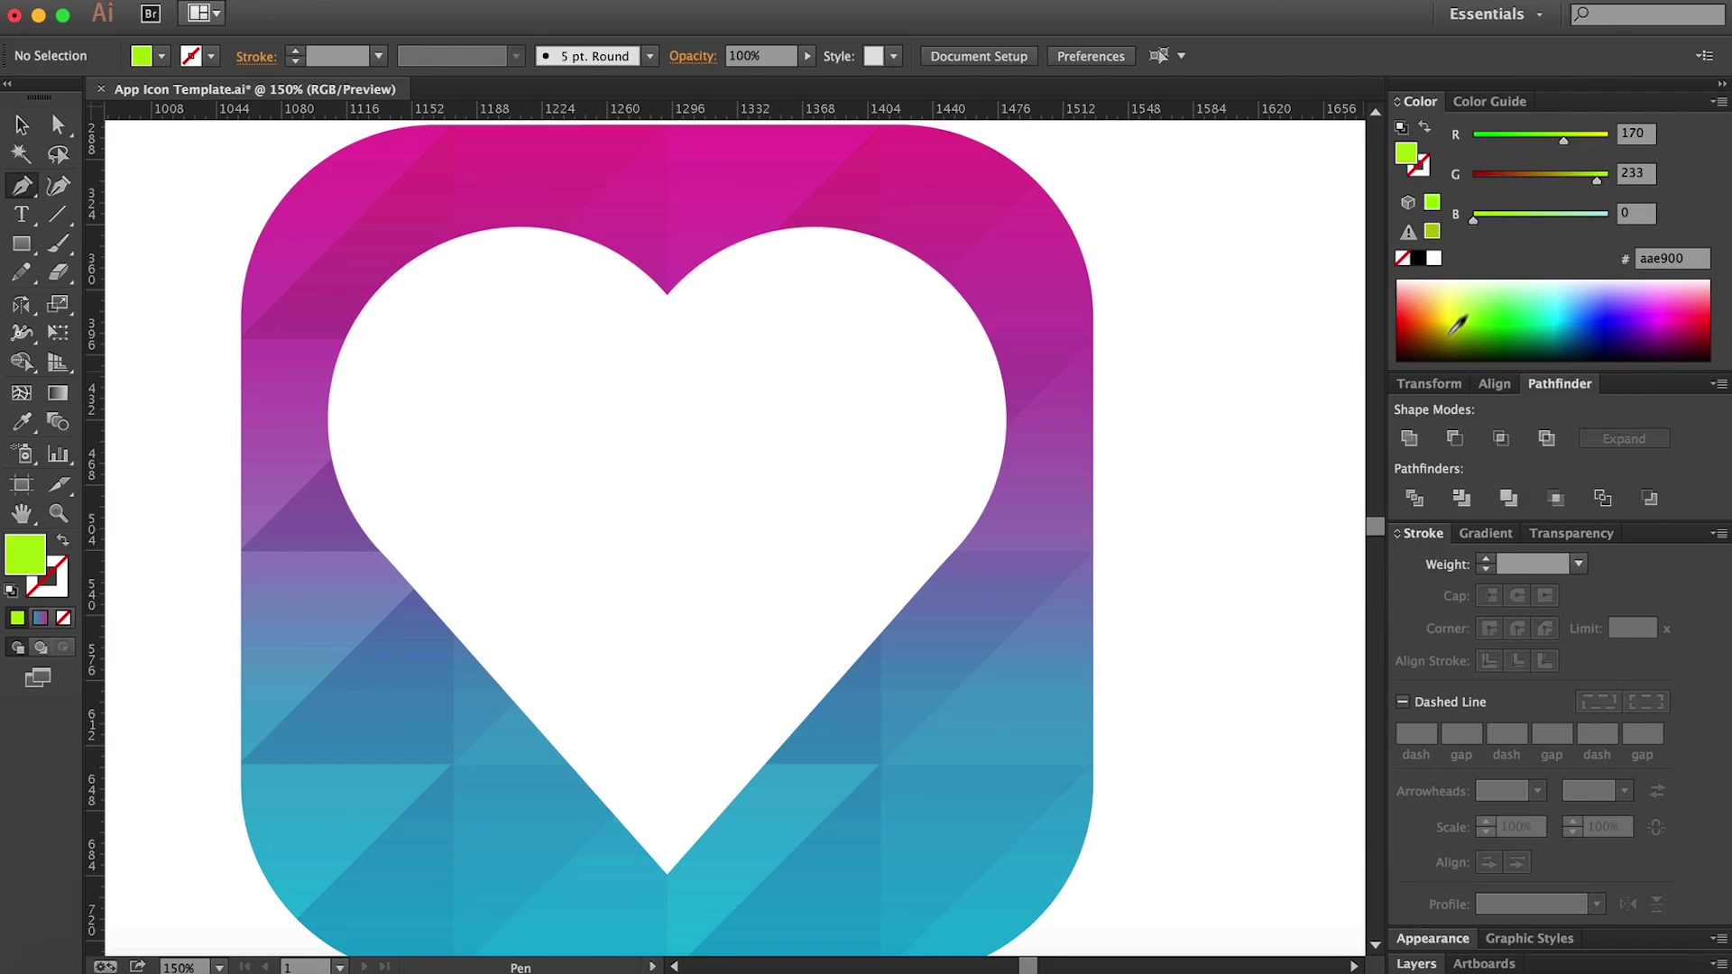
Step: Draw an open heartbeat zigzag across the solid heart with two peaks, one dip and a straight horizontal end past the right edge
{"action": "left_click", "coordinate": [374, 562]}
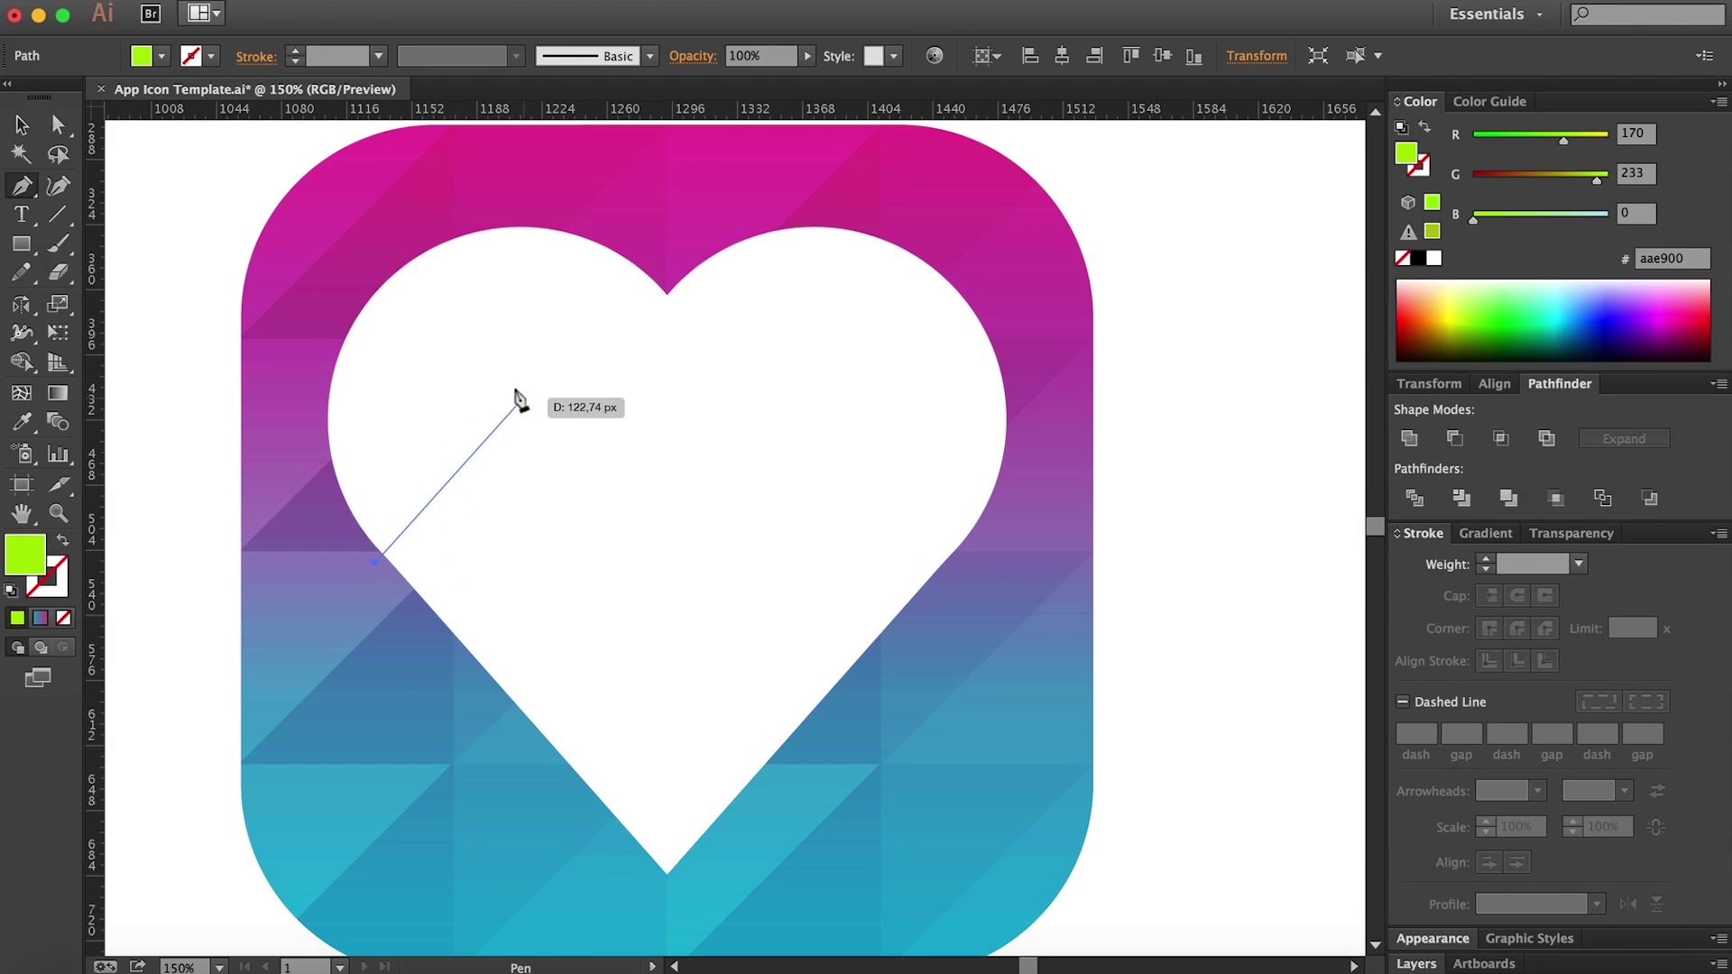
{"action": "left_click", "coordinate": [537, 370]}
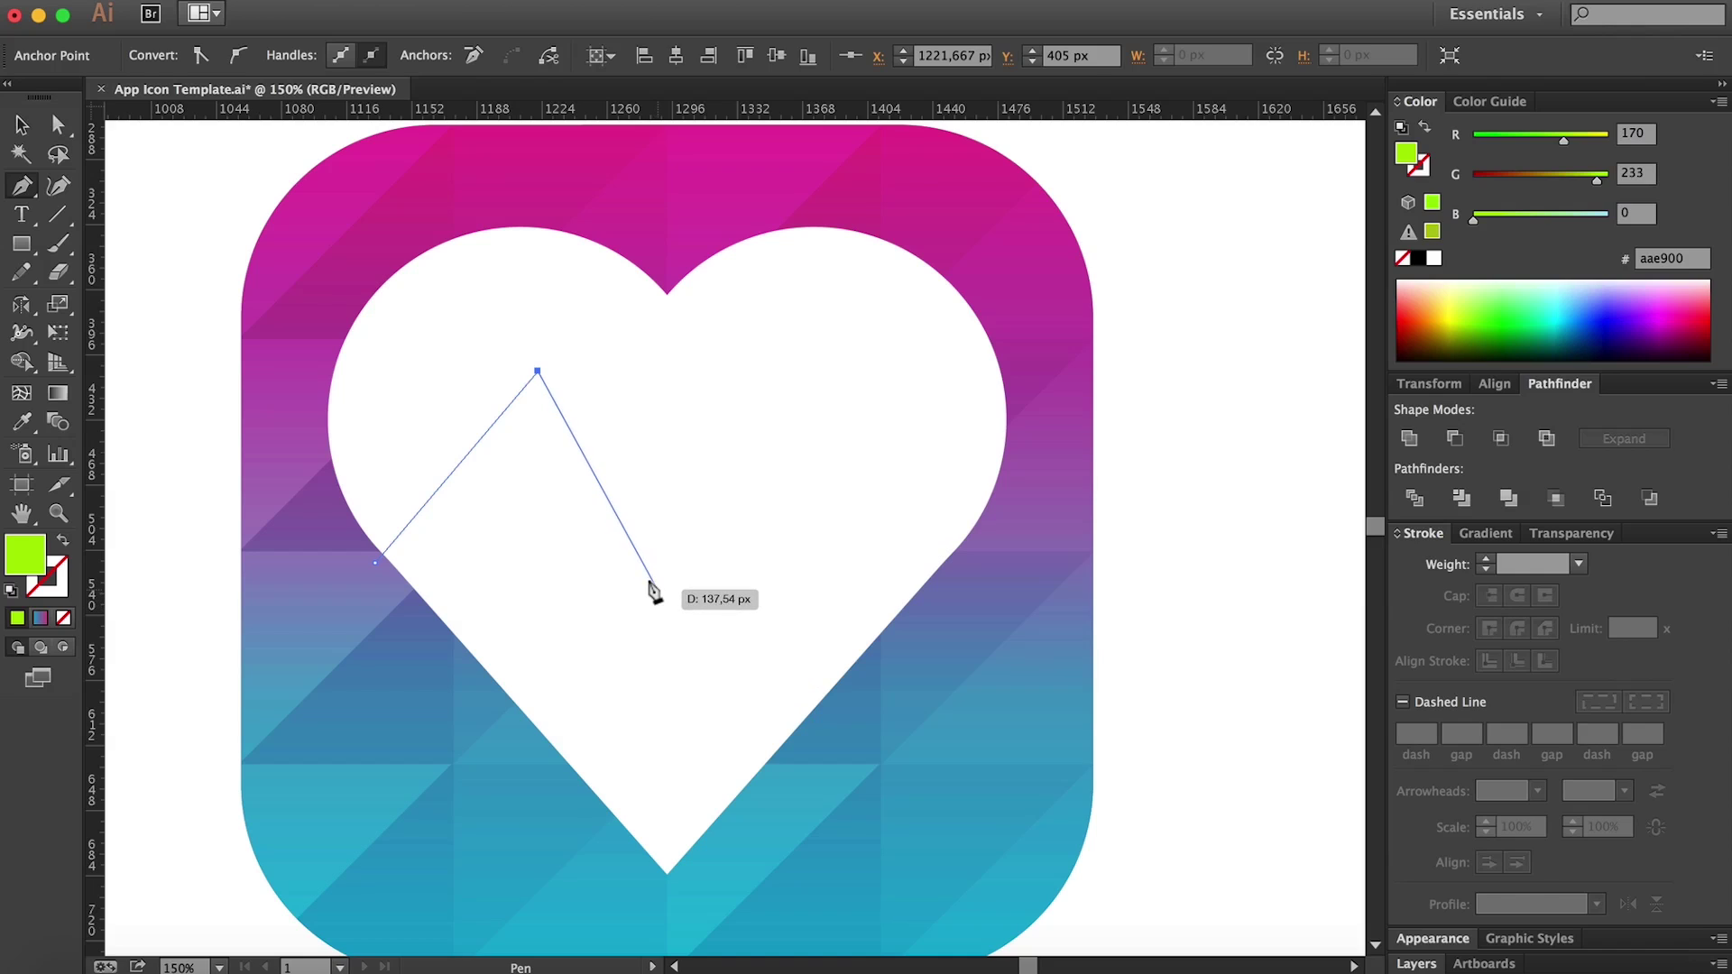
{"action": "left_click", "coordinate": [657, 589]}
{"action": "left_click", "coordinate": [717, 445]}
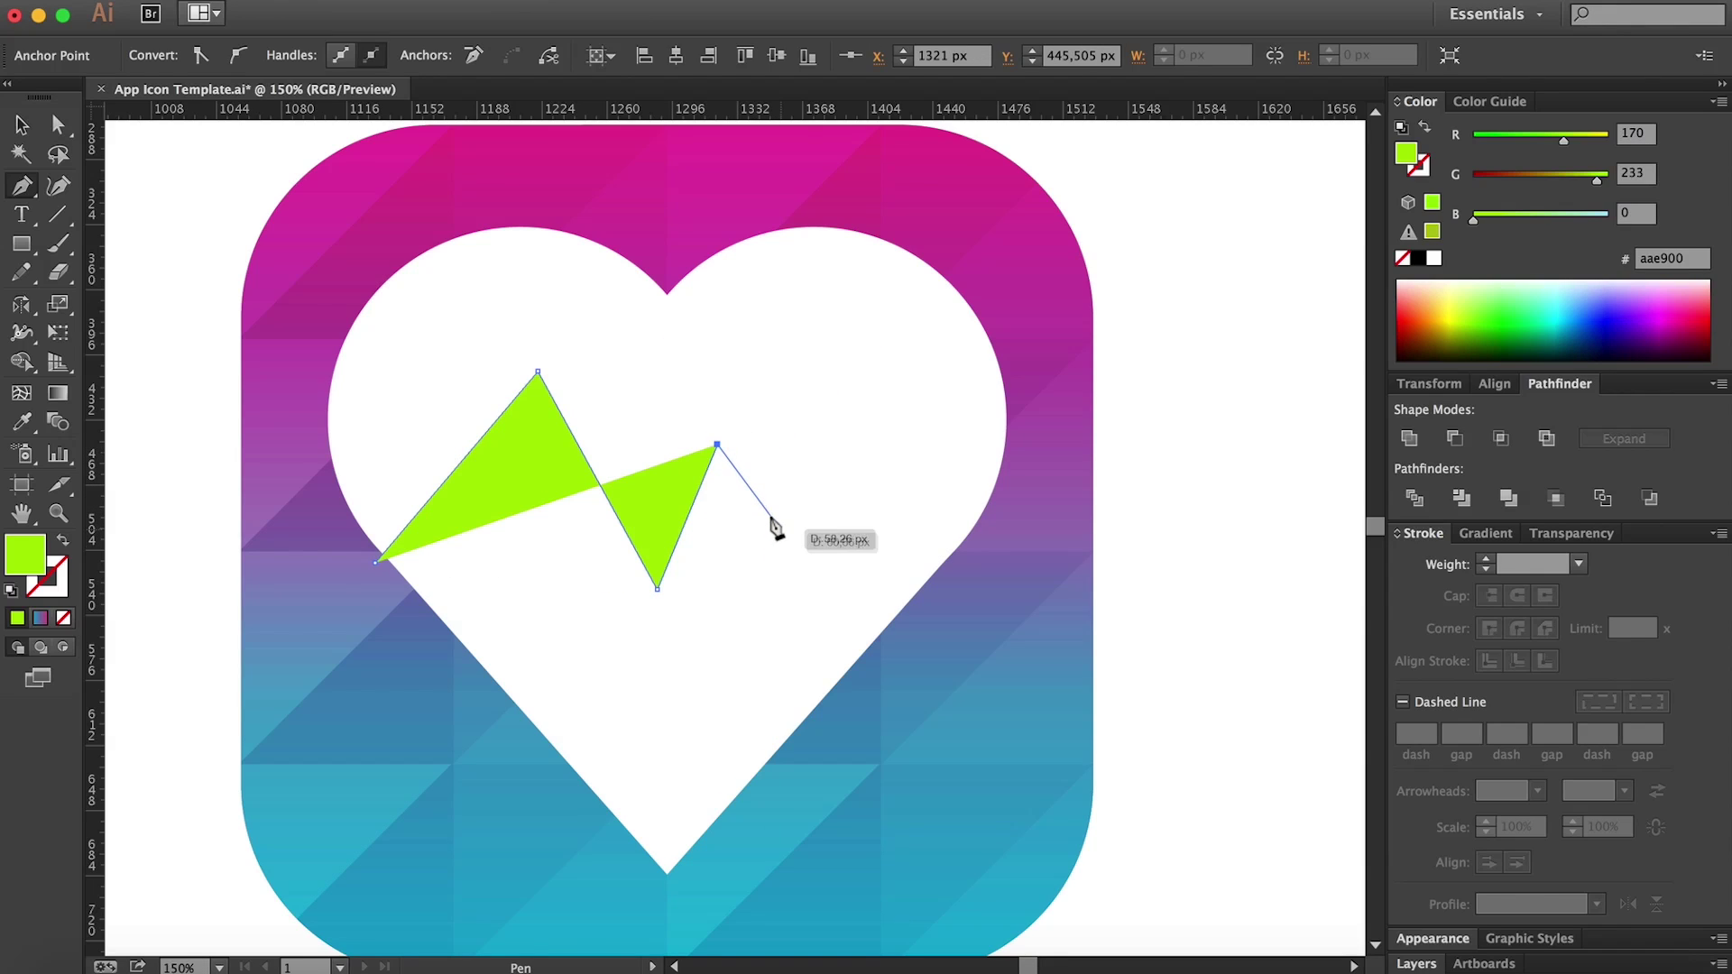
{"action": "left_click", "coordinate": [777, 524]}
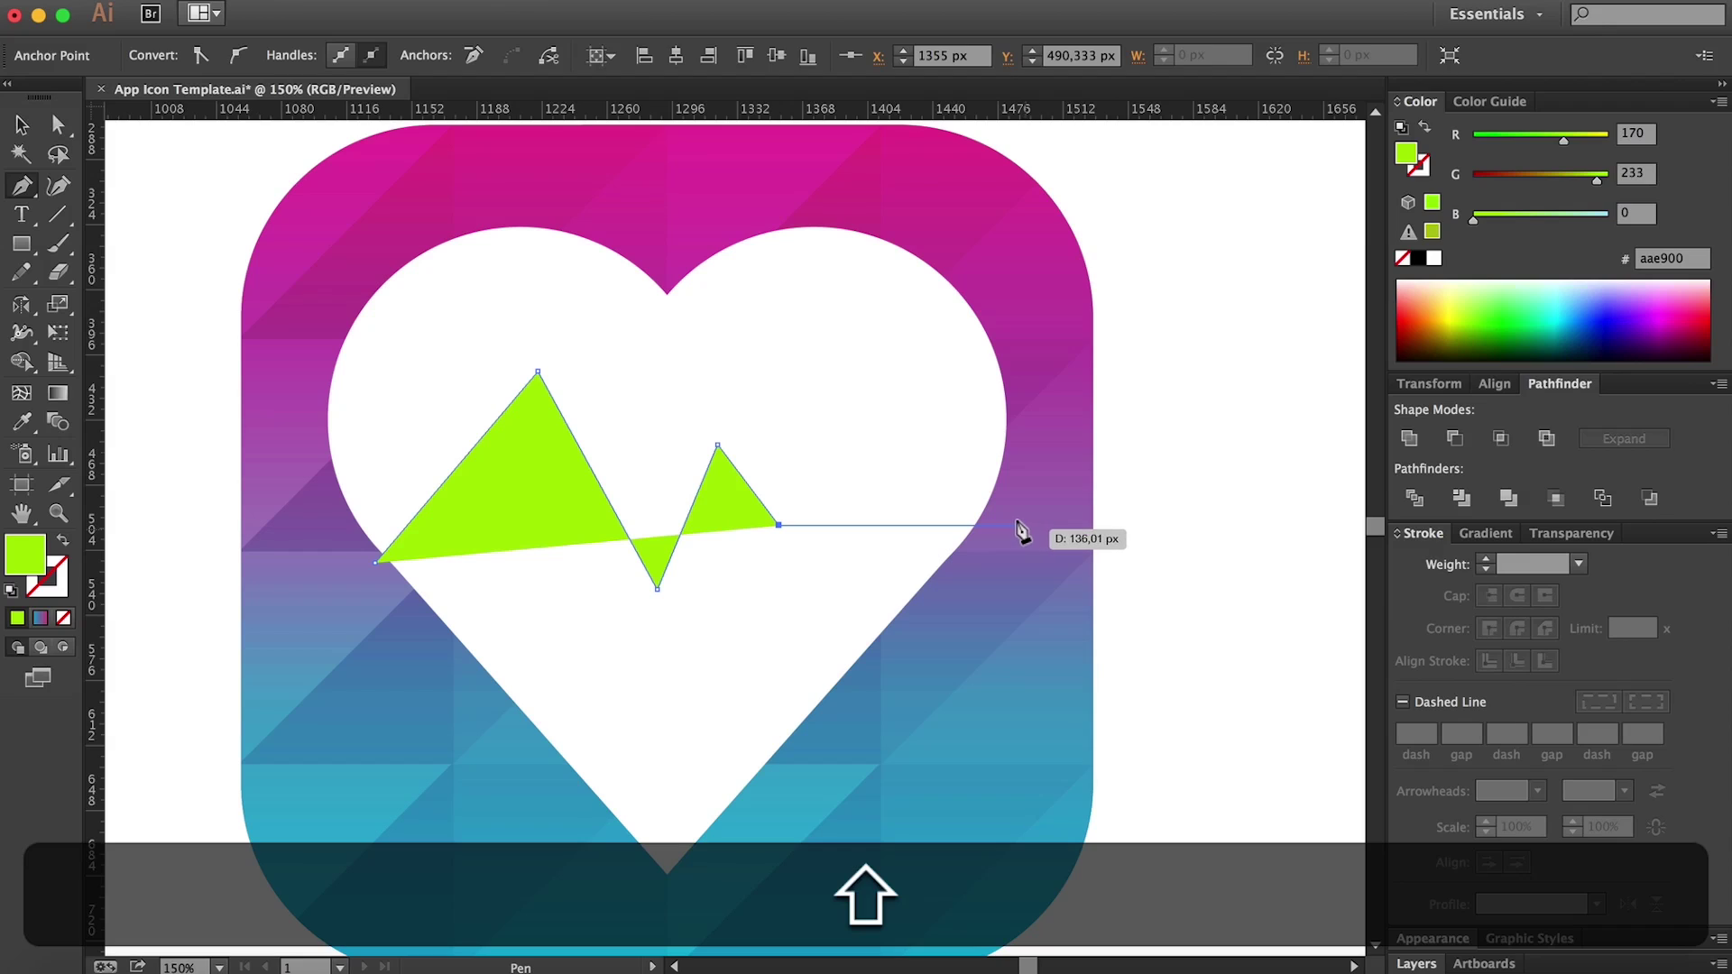
{"action": "left_click", "coordinate": [1020, 524], "text": "shift"}
Step: Swap the zigzag's fill and stroke to make it a lime-green line and raise the stroke weight to 5 pt
{"action": "key", "text": "shift+x"}
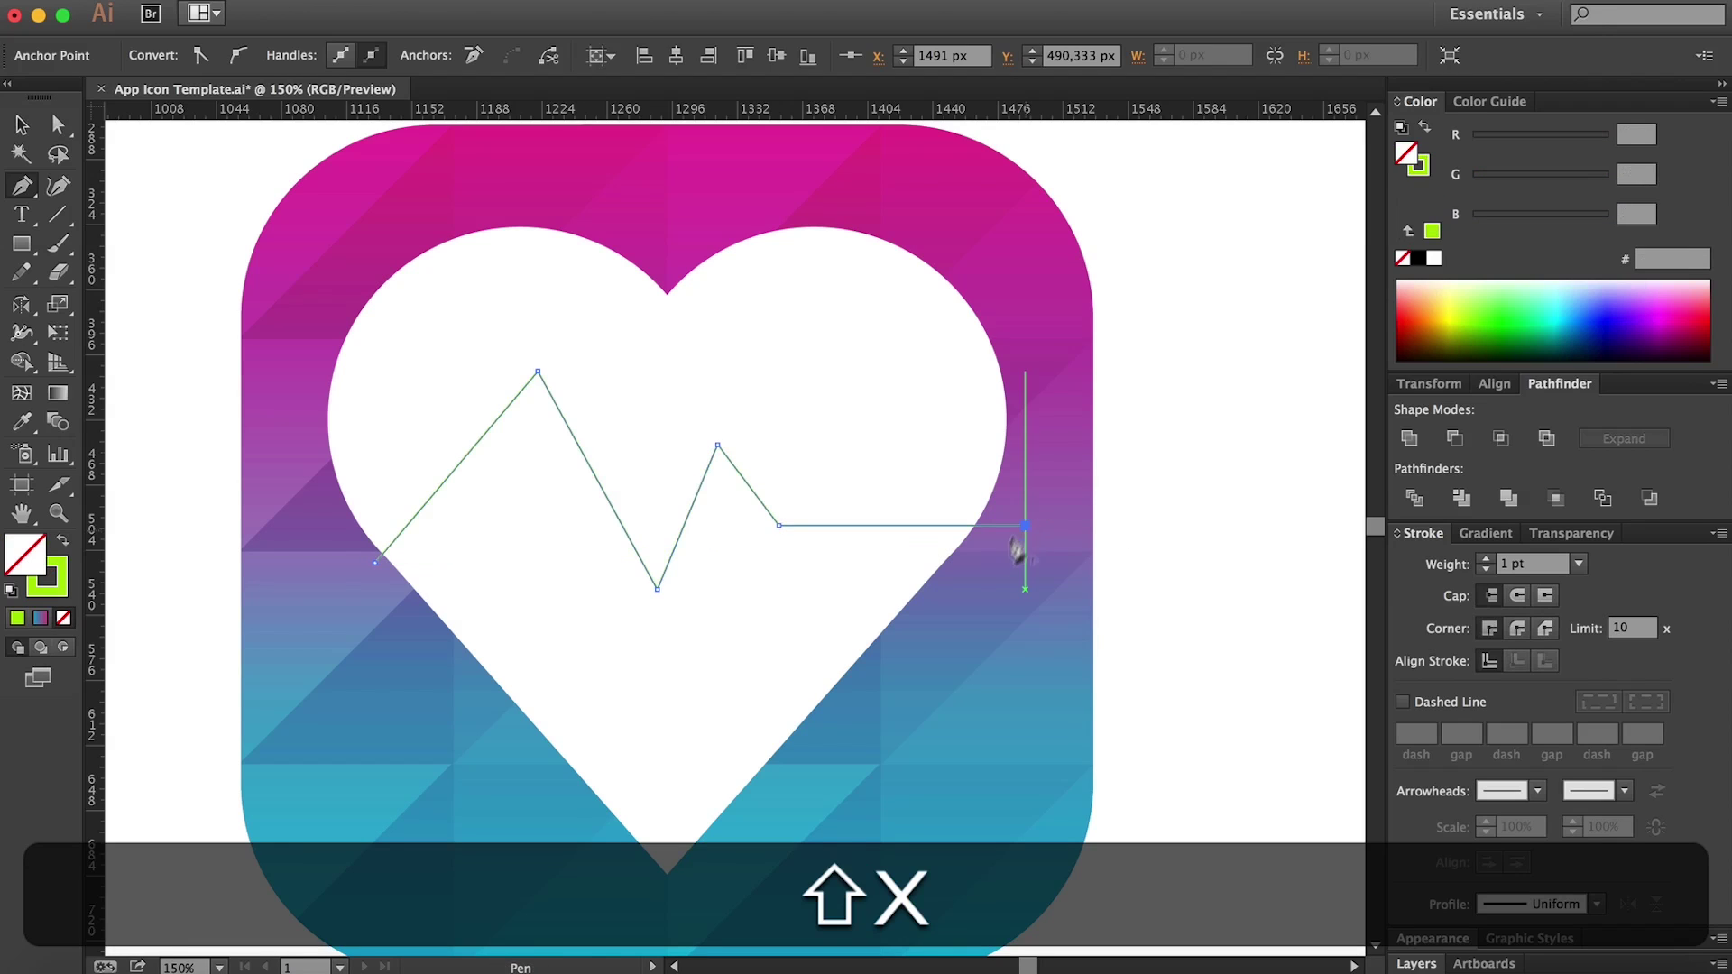
{"action": "left_click", "coordinate": [1486, 561]}
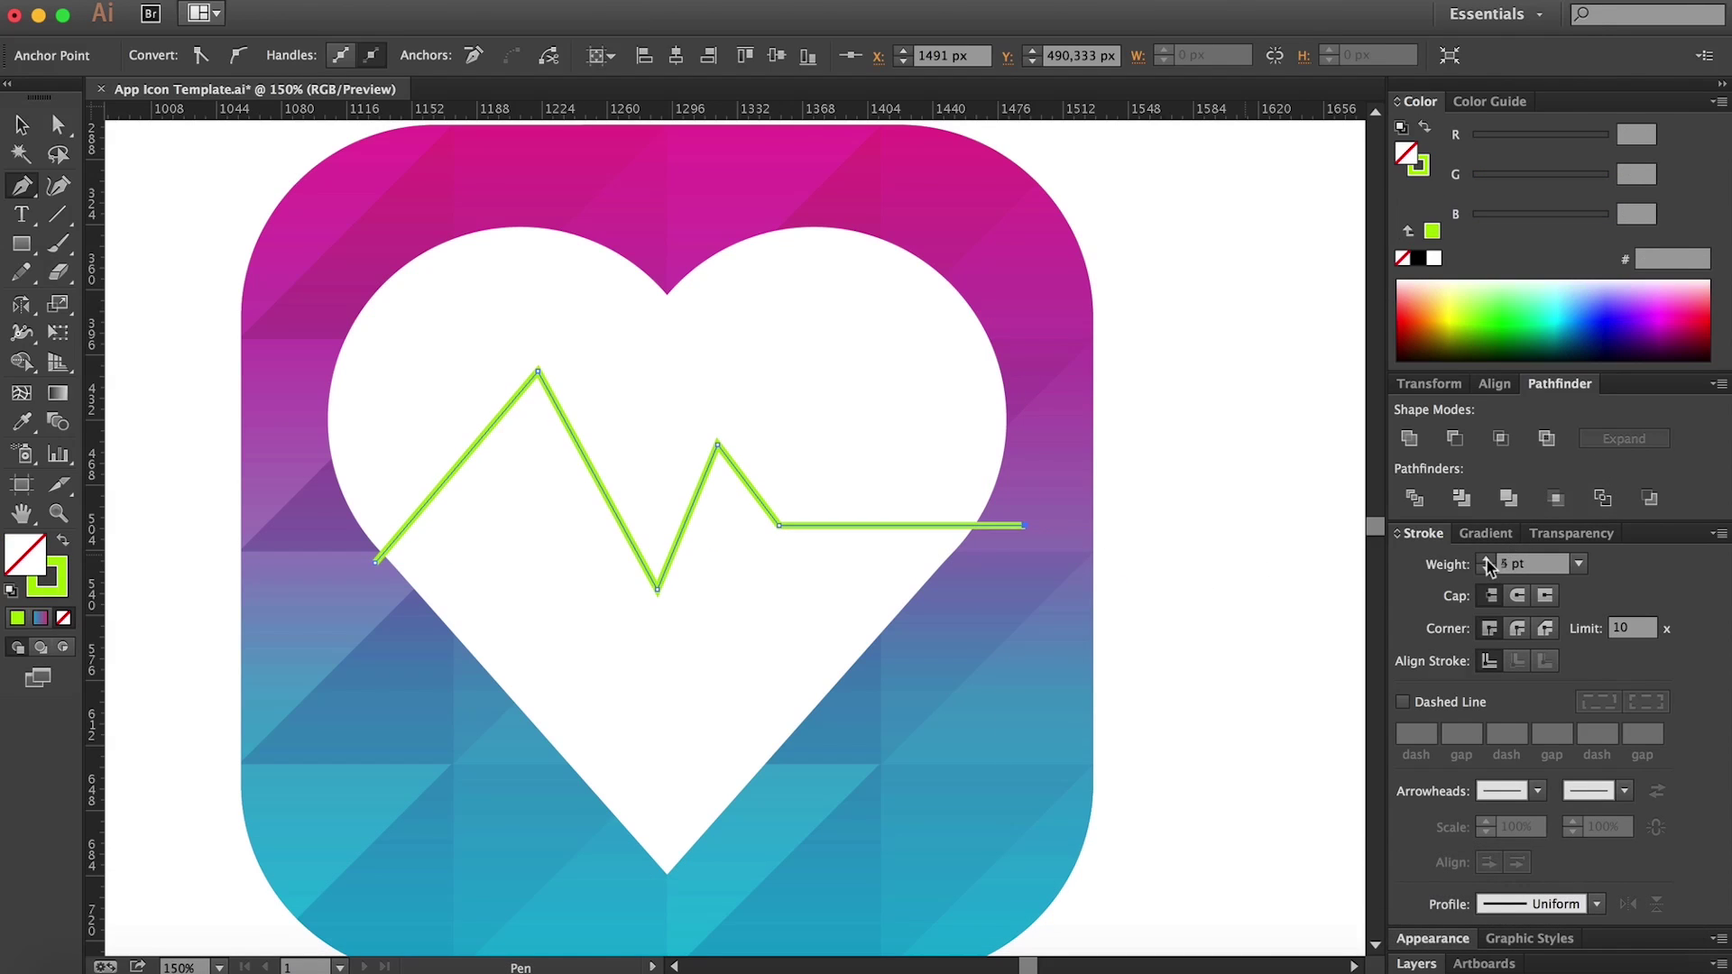
Step: Raise the zigzag's stroke weight to 11 pt and move the line slightly down on the heart
{"action": "left_click", "coordinate": [1487, 560]}
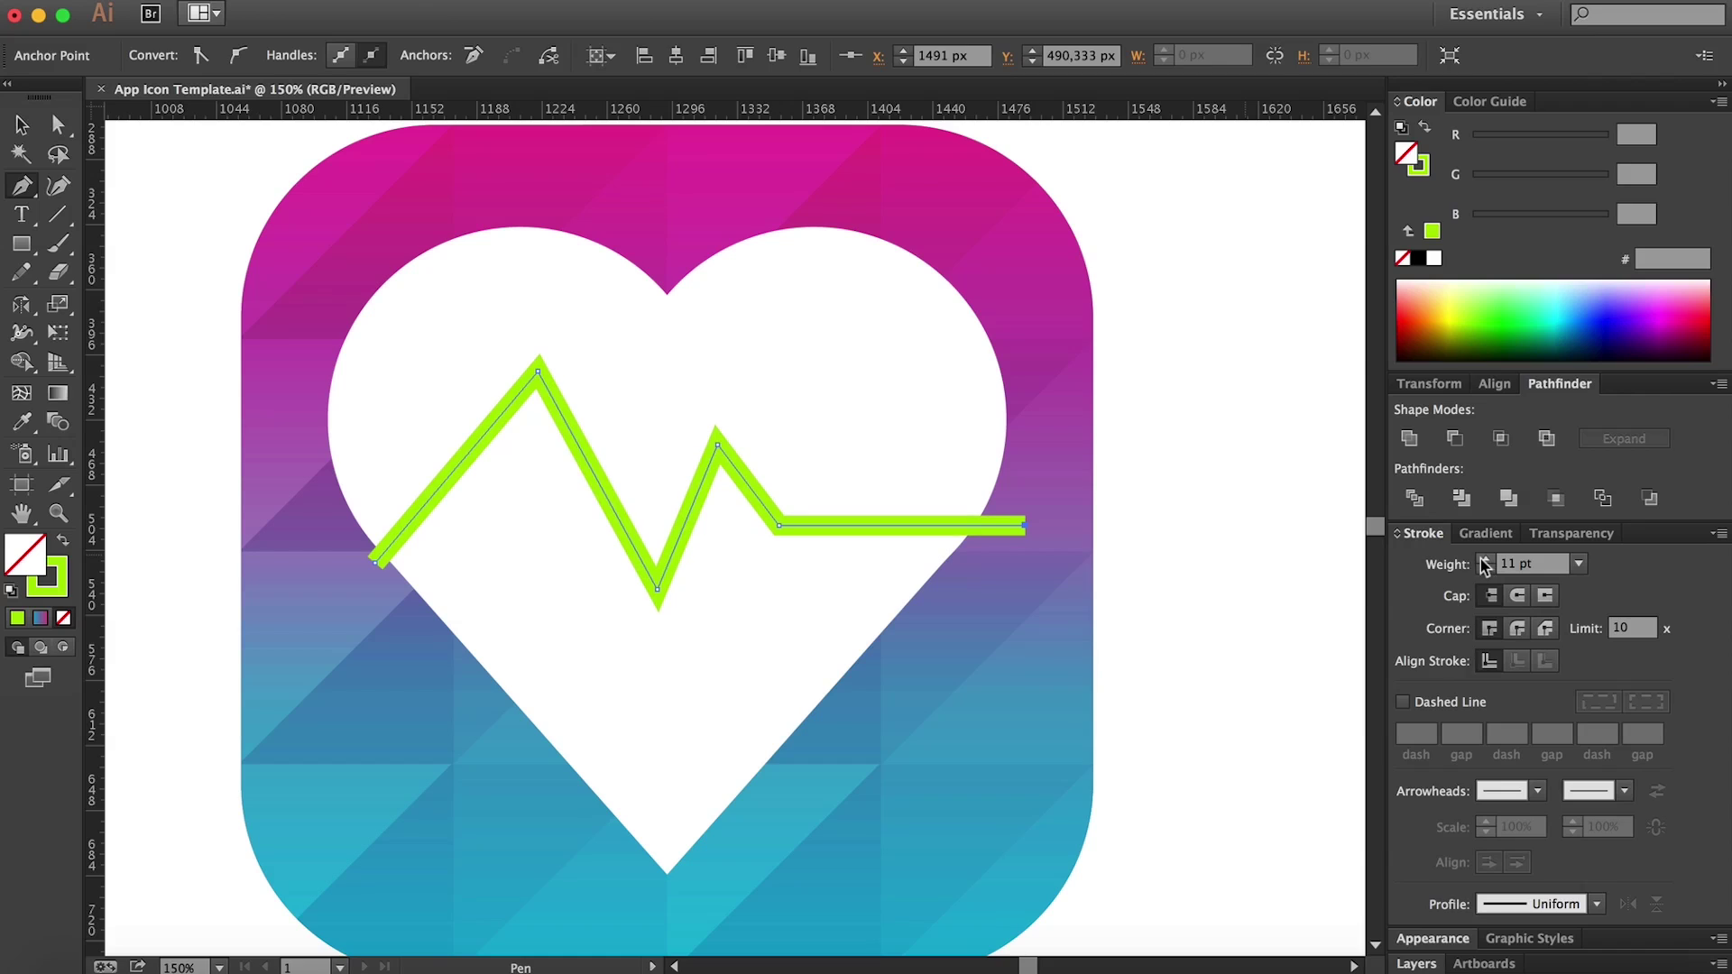
{"action": "key", "text": "a"}
{"action": "left_click", "coordinate": [1231, 564]}
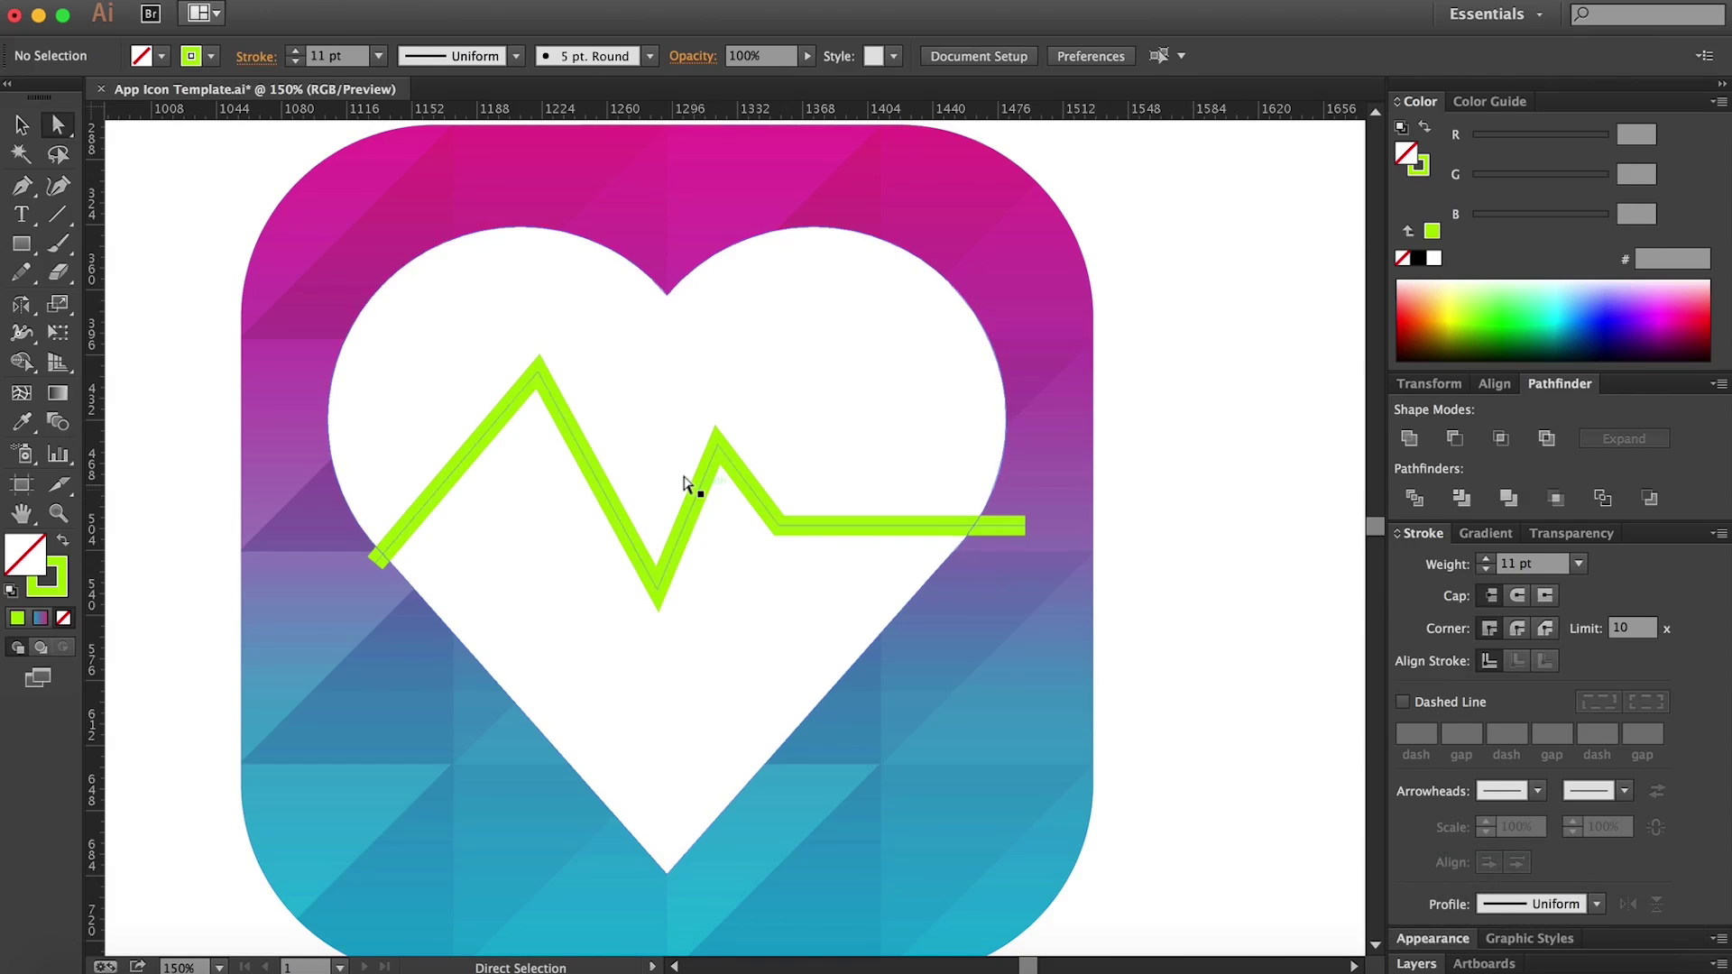
{"action": "key", "text": "v"}
{"action": "left_click", "coordinate": [723, 459]}
{"action": "left_click_drag", "start_coordinate": [727, 460], "coordinate": [727, 469]}
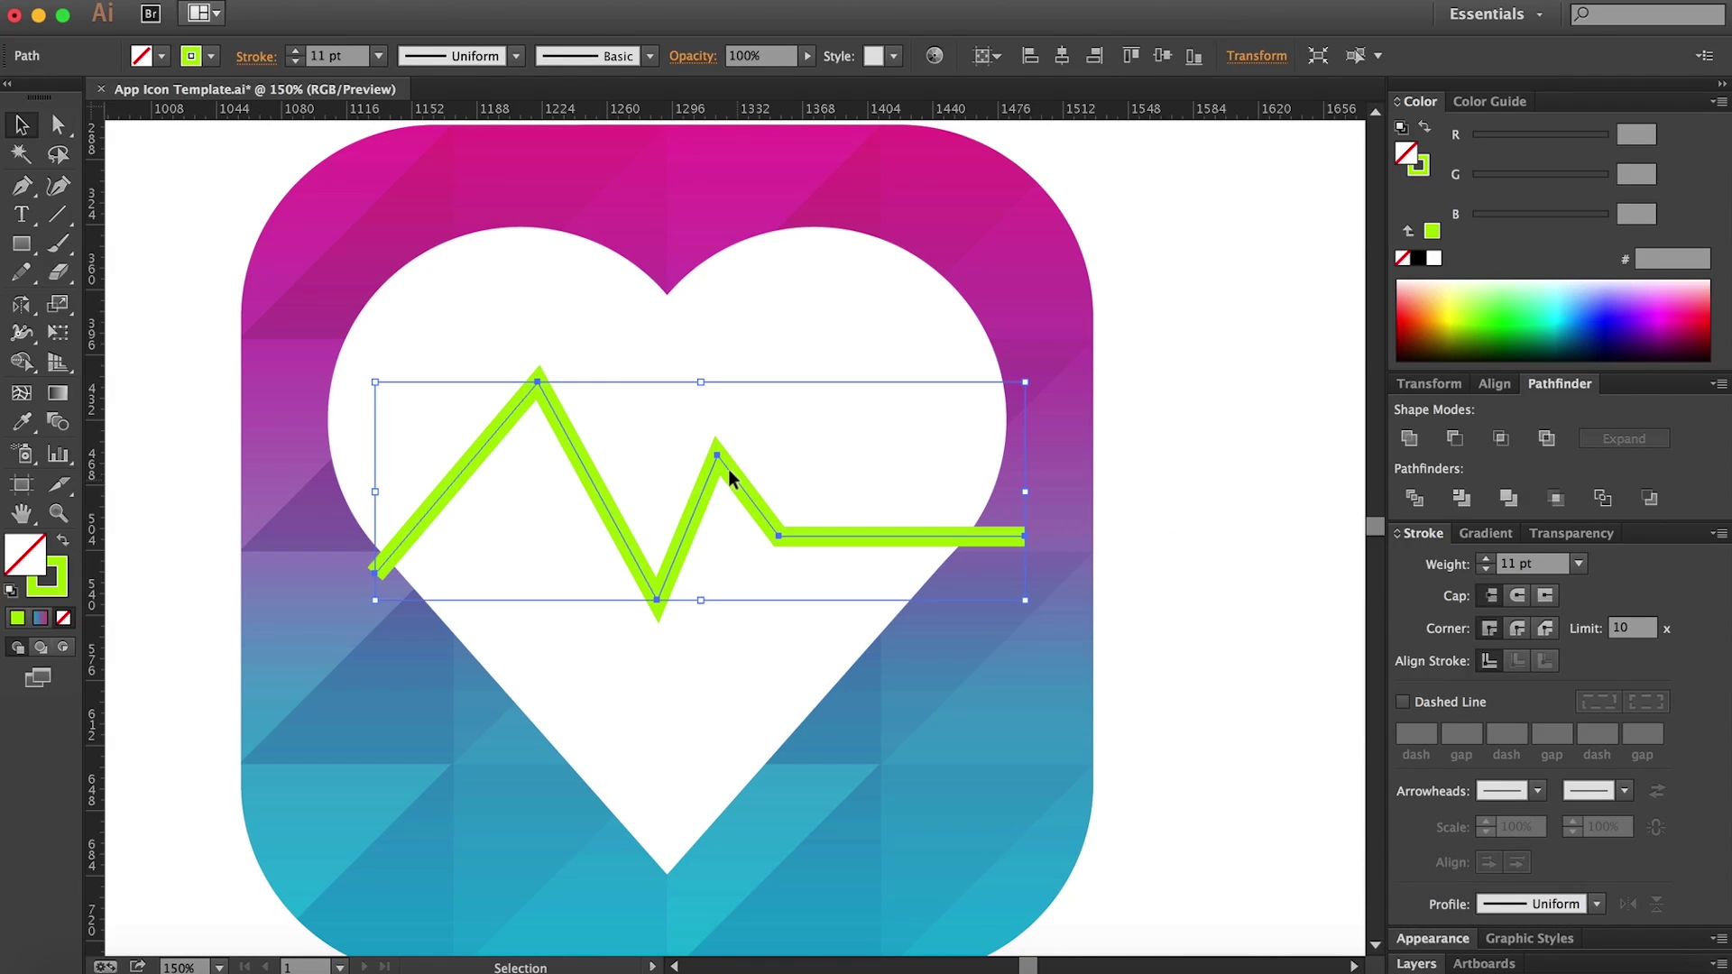
{"action": "left_click", "coordinate": [1143, 602]}
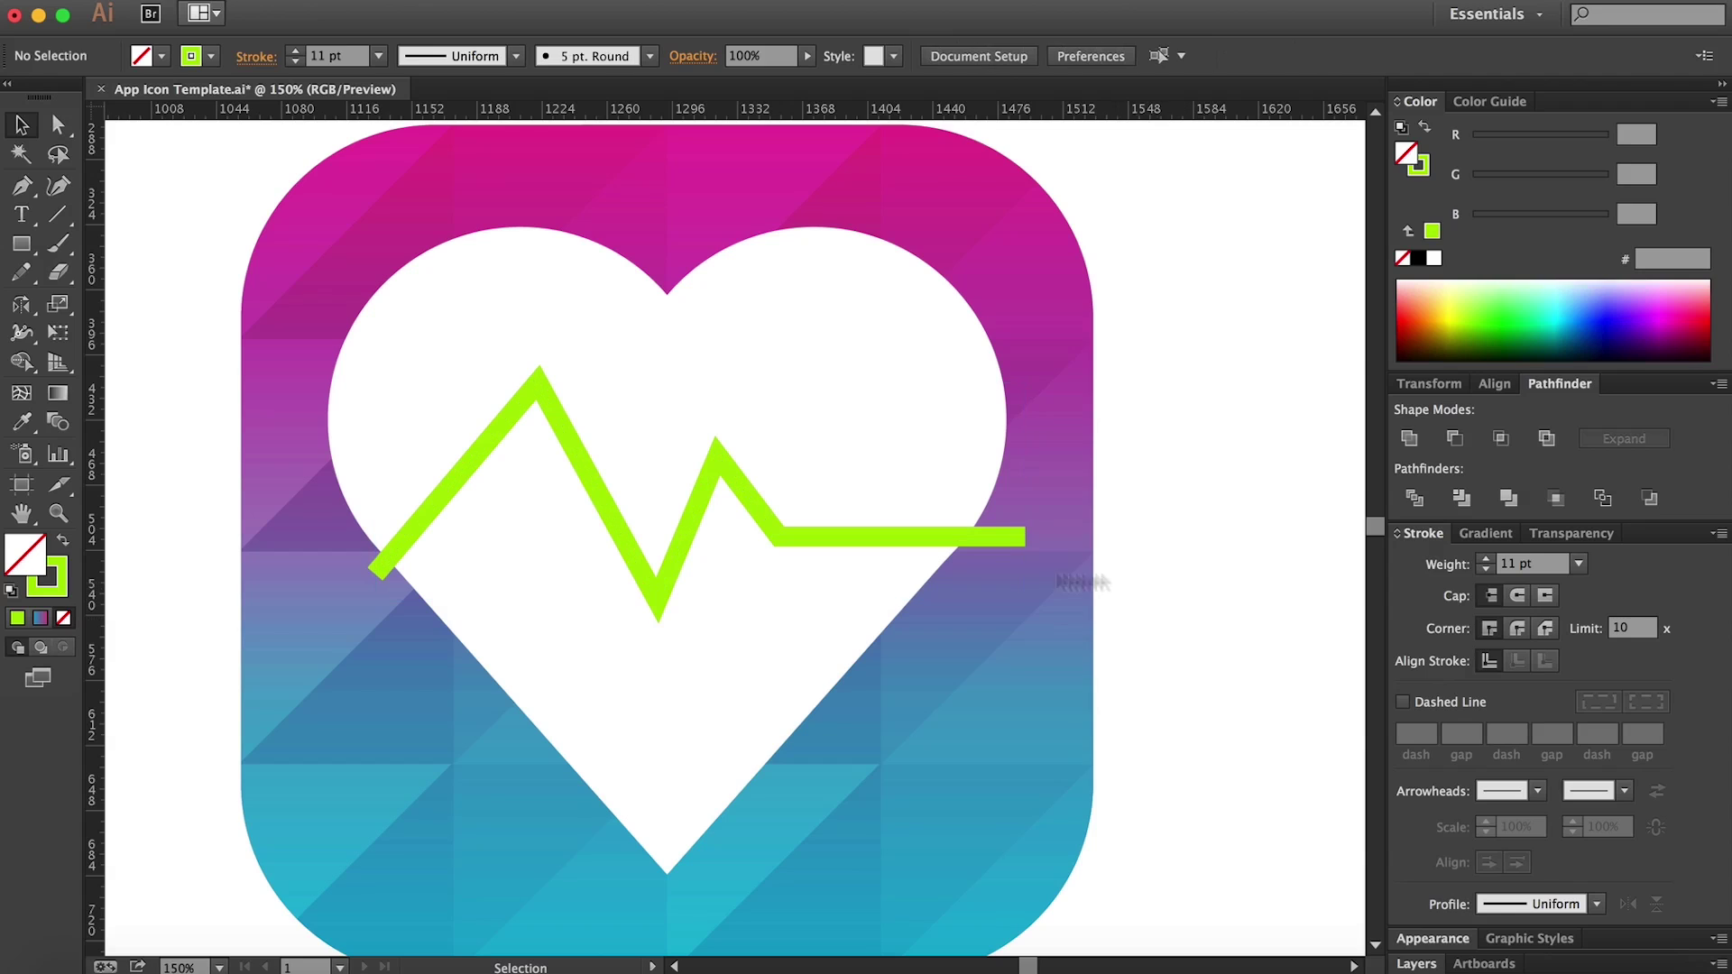
Step: Expand the lime-green zigzag's stroke into a filled shape
{"action": "left_click", "coordinate": [720, 464]}
{"action": "left_click", "coordinate": [293, 0]}
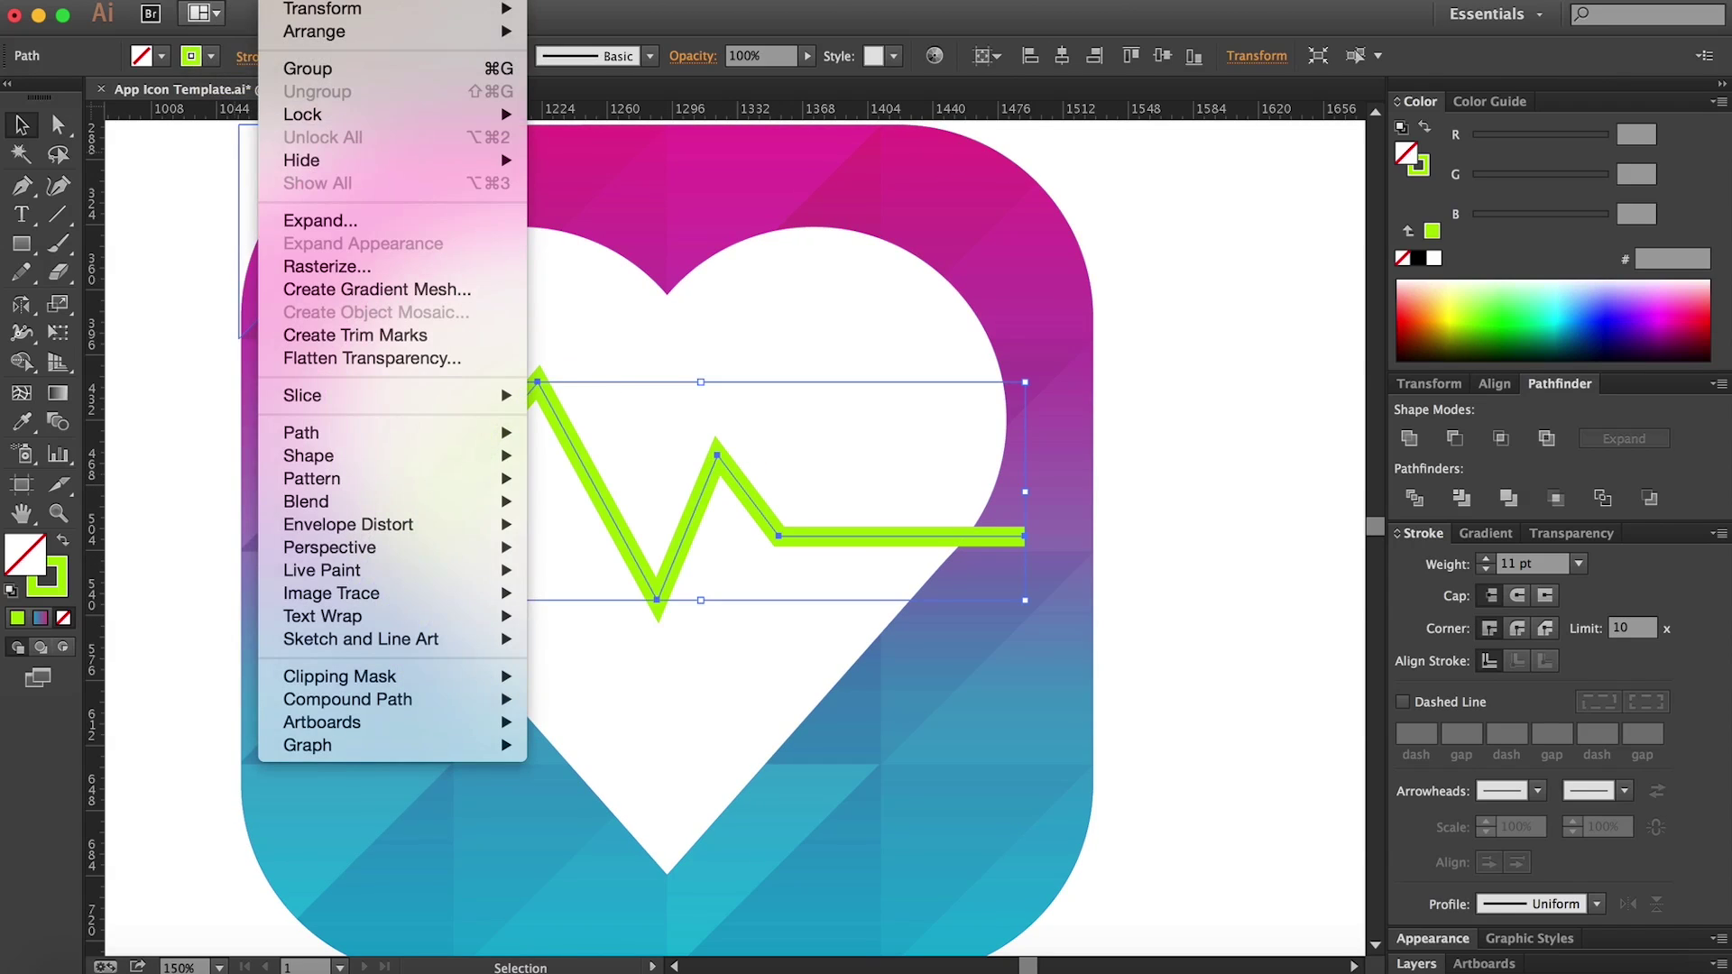
{"action": "left_click", "coordinate": [336, 221]}
{"action": "left_click", "coordinate": [605, 530]}
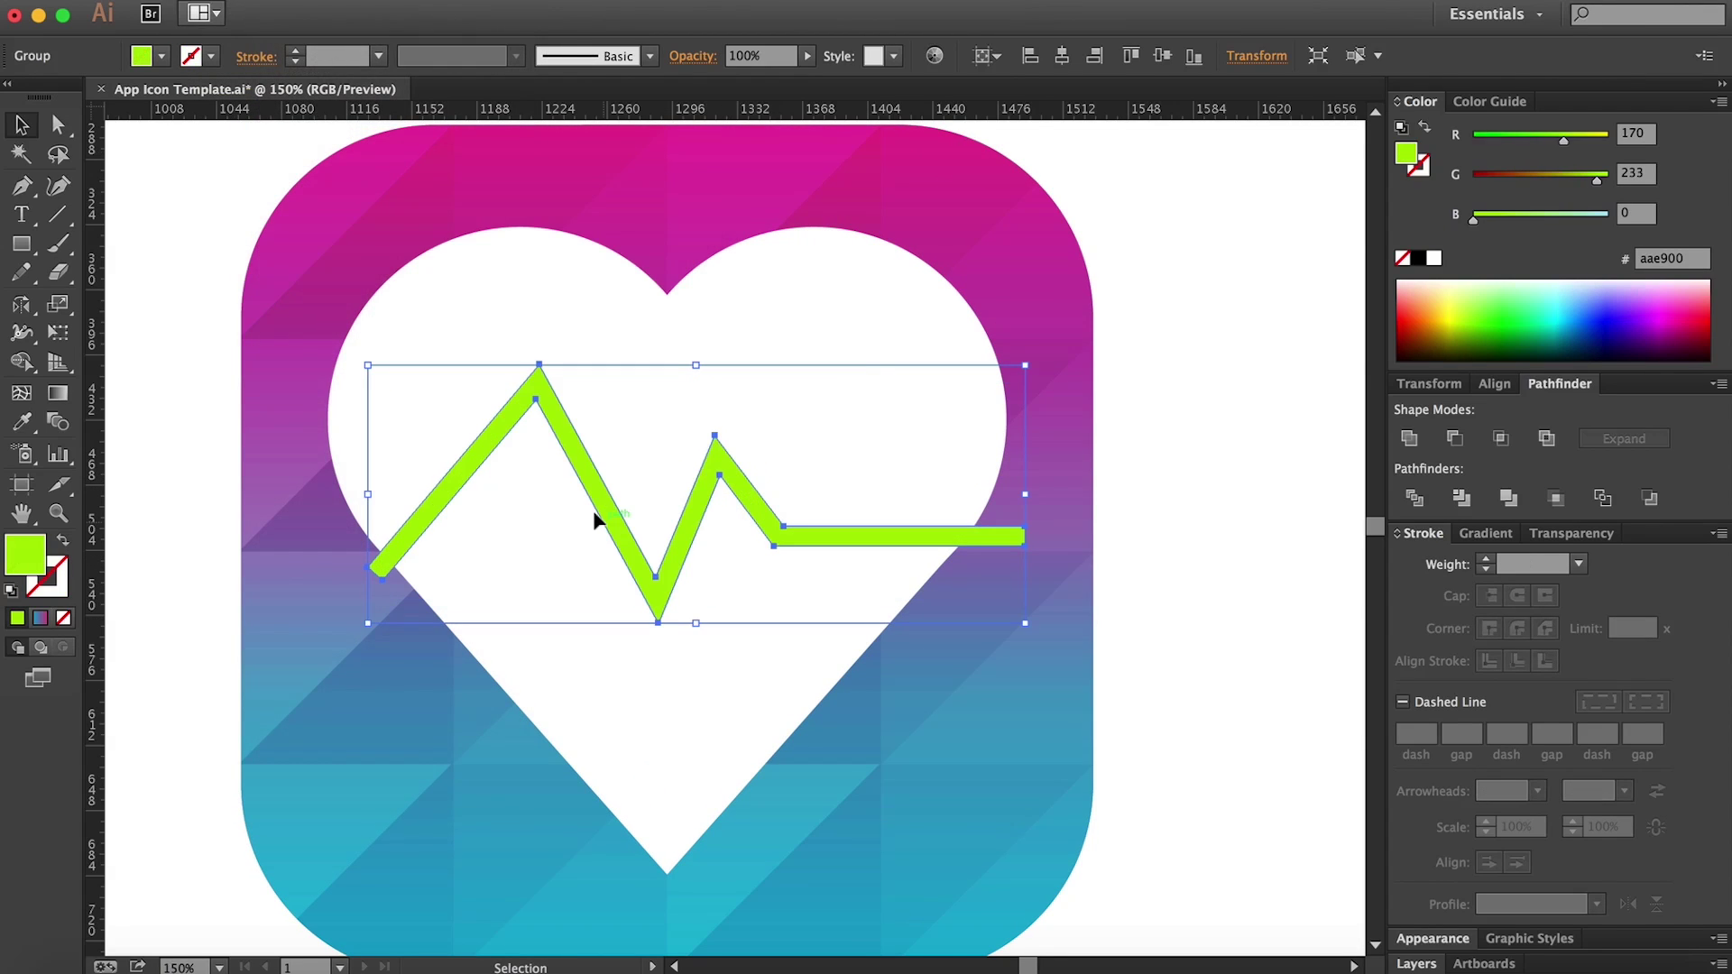
Step: Cut the expanded zigzag out of the white heart with Minus Front
{"action": "left_click", "coordinate": [825, 404], "text": "shift"}
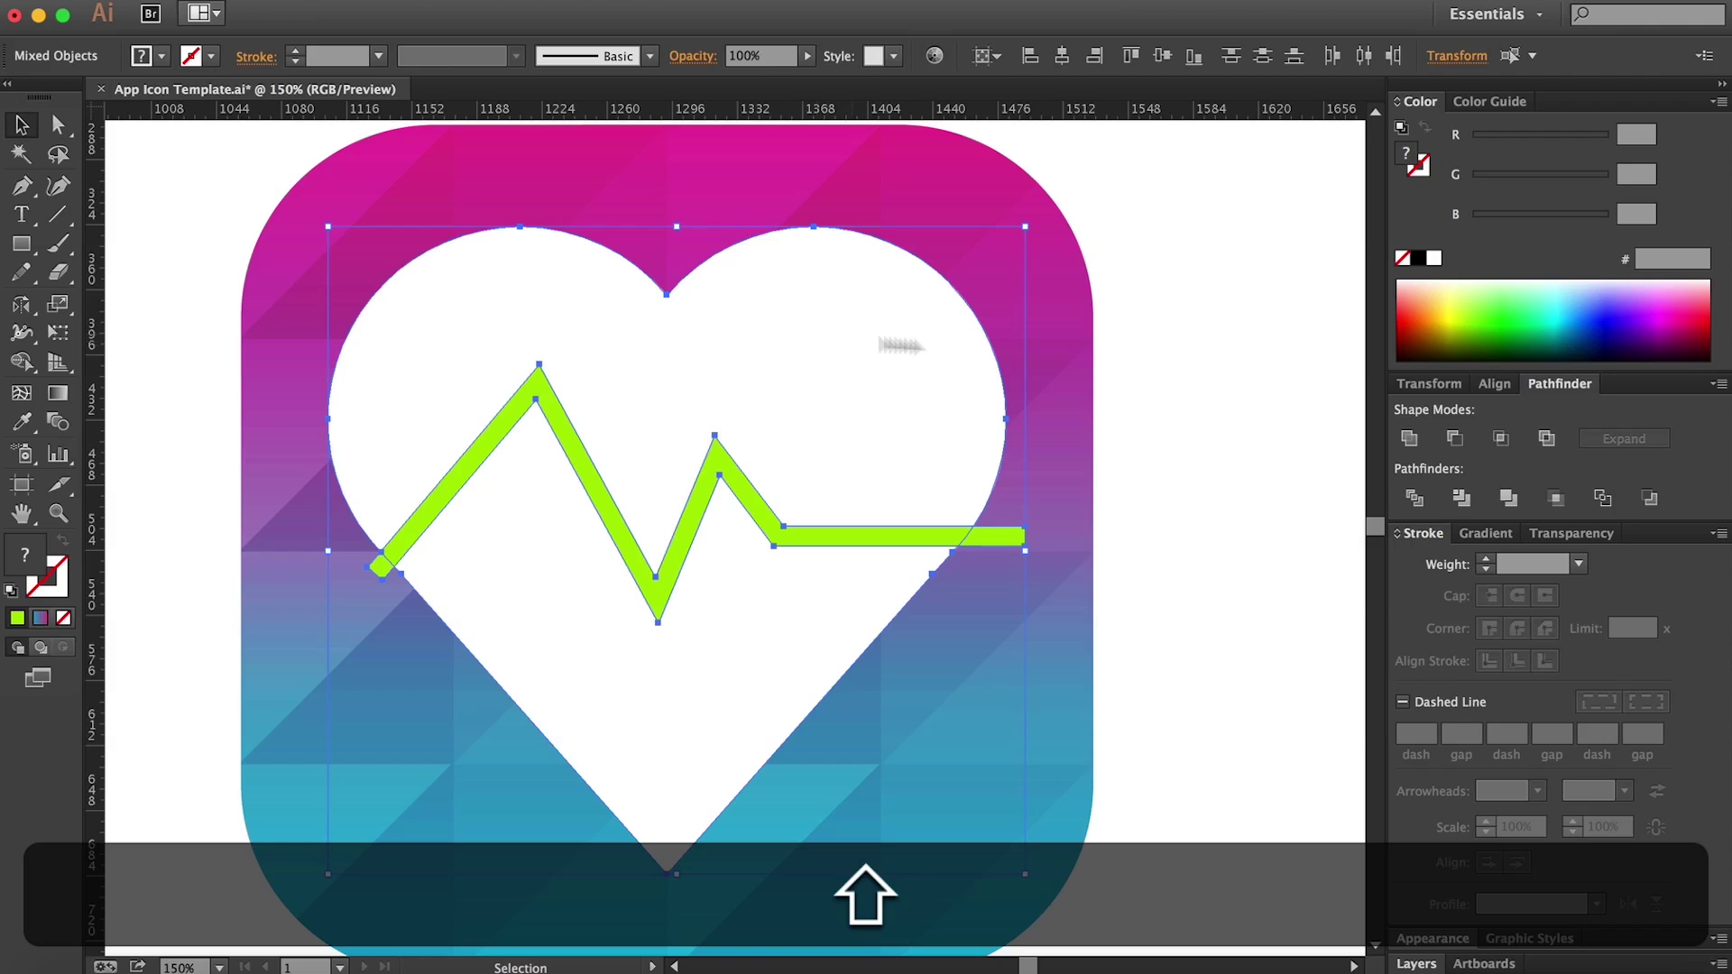
{"action": "left_click", "coordinate": [1448, 439]}
{"action": "left_click", "coordinate": [1237, 491]}
Step: Select the cut heart together with its rounded square and align their horizontal centers, using the square as key object
{"action": "key", "text": "z"}
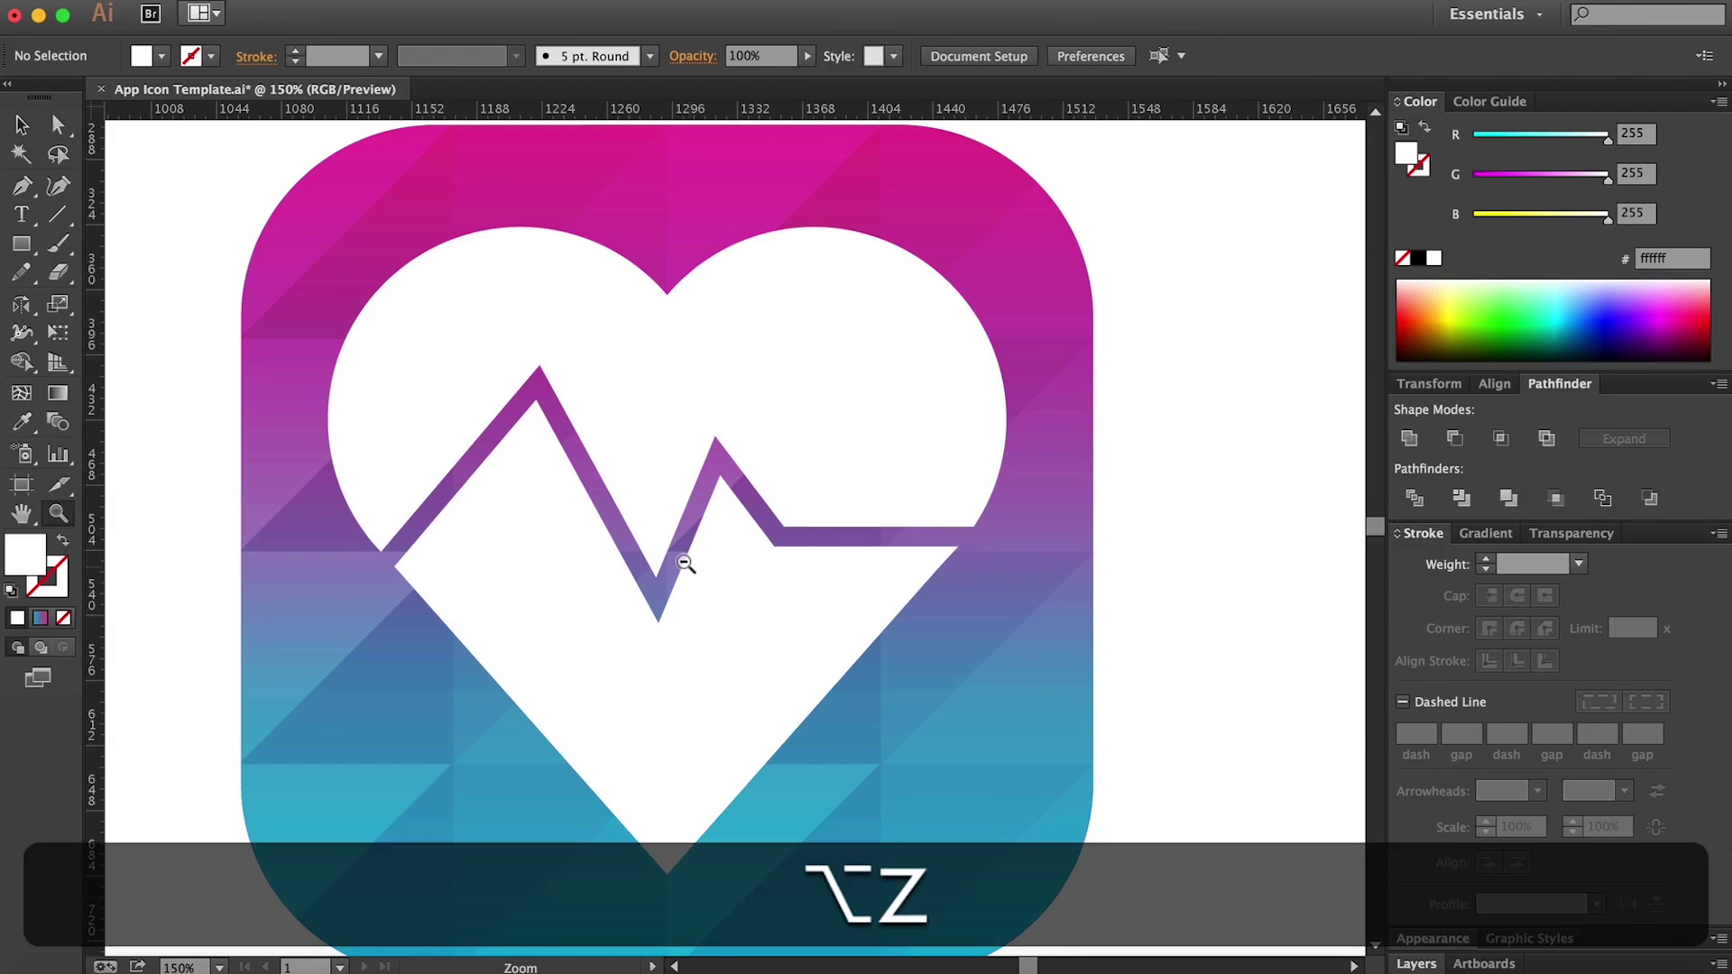
{"action": "left_click", "coordinate": [684, 562], "text": "alt"}
{"action": "left_click", "coordinate": [685, 564], "text": "alt"}
{"action": "key", "text": "v"}
{"action": "left_click", "coordinate": [786, 550]}
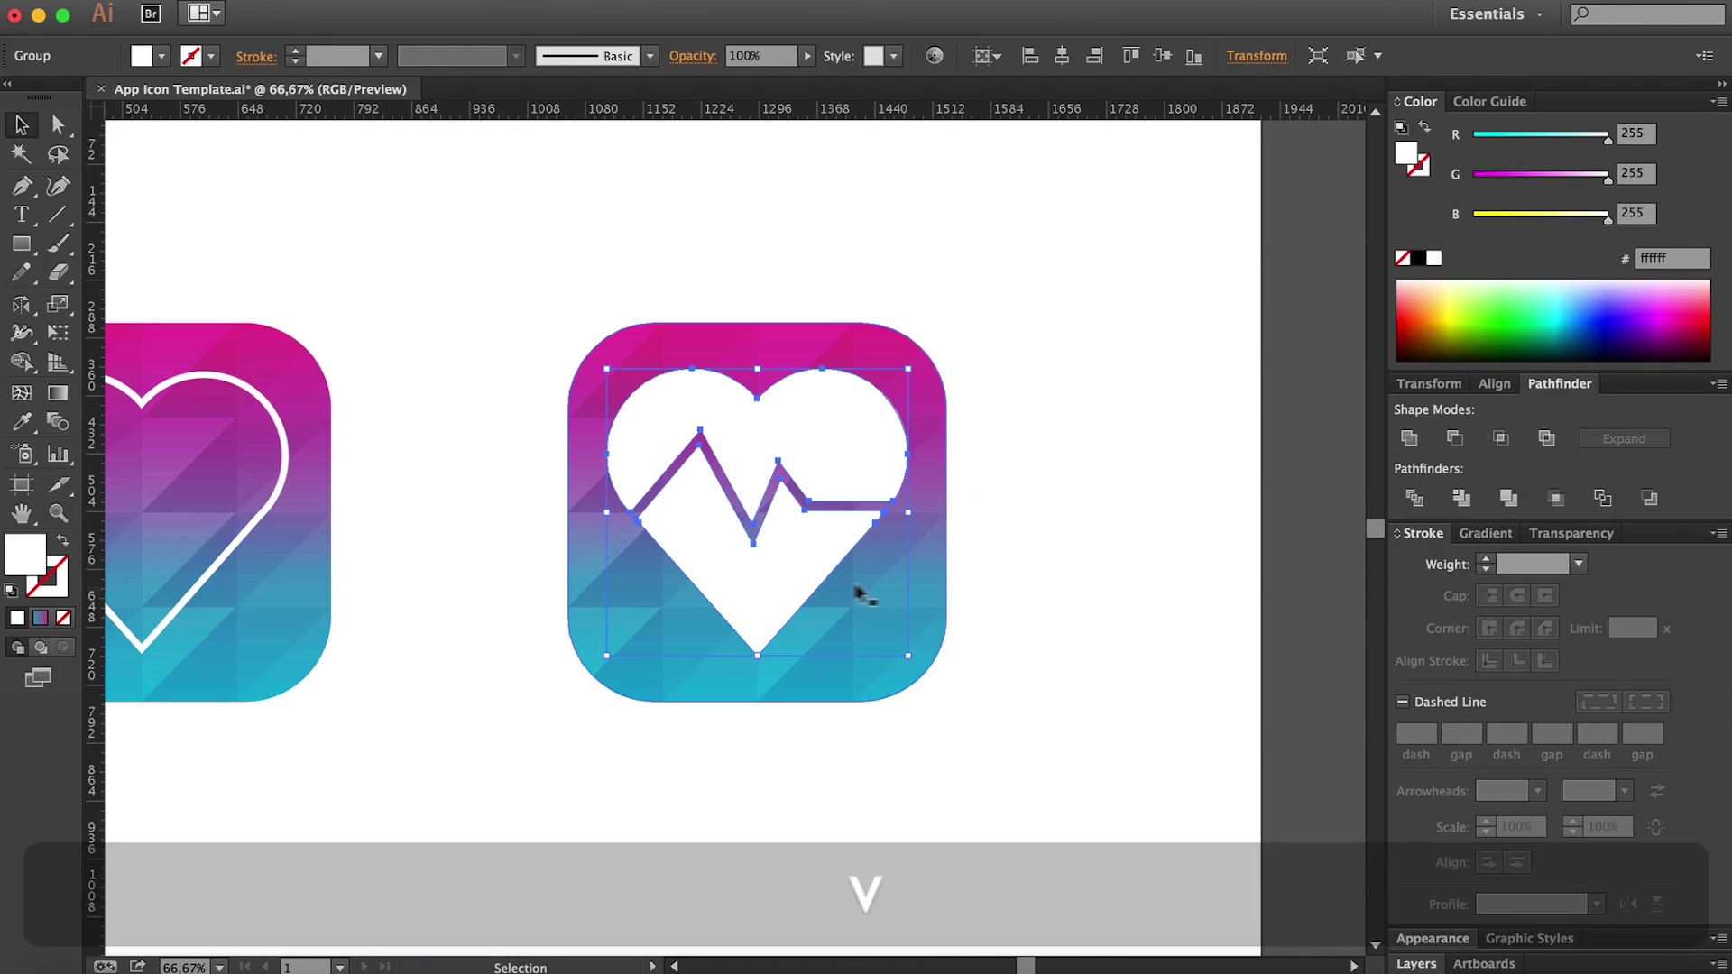
{"action": "left_click", "coordinate": [907, 548], "text": "shift"}
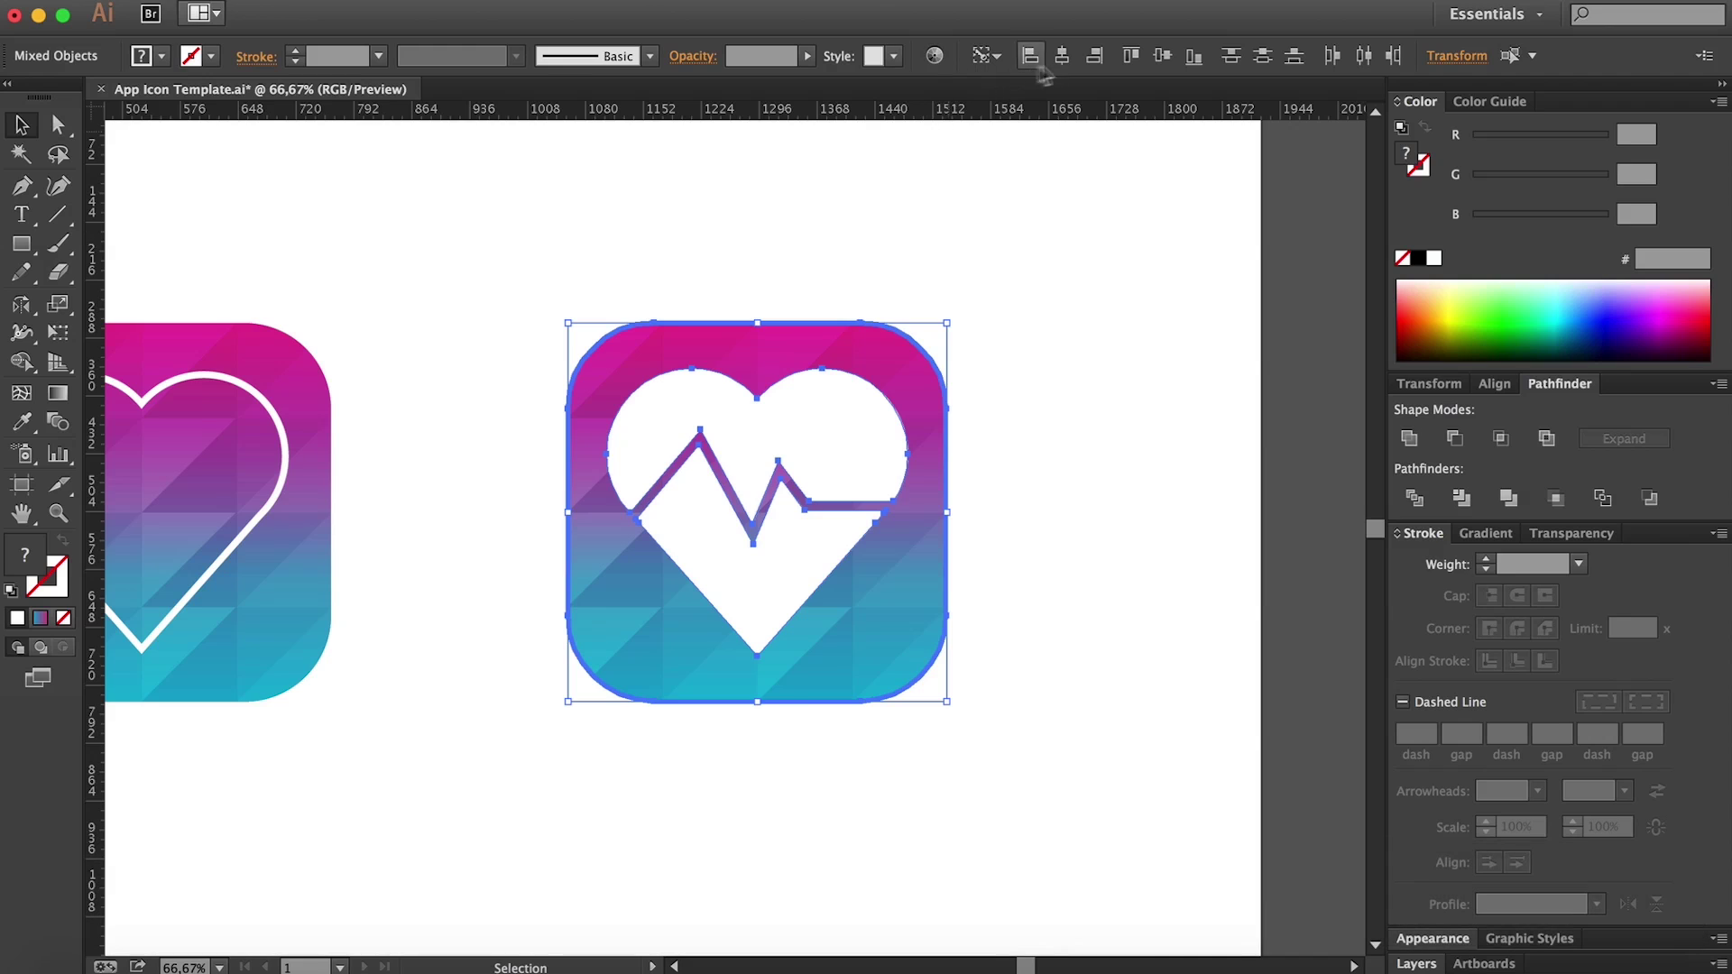
{"action": "left_click", "coordinate": [533, 460]}
Step: Move the whole heartbeat icon closer to the outlined-heart icon, keeping both at the same height
{"action": "key", "text": "h"}
{"action": "left_click_drag", "start_coordinate": [533, 460], "coordinate": [820, 425]}
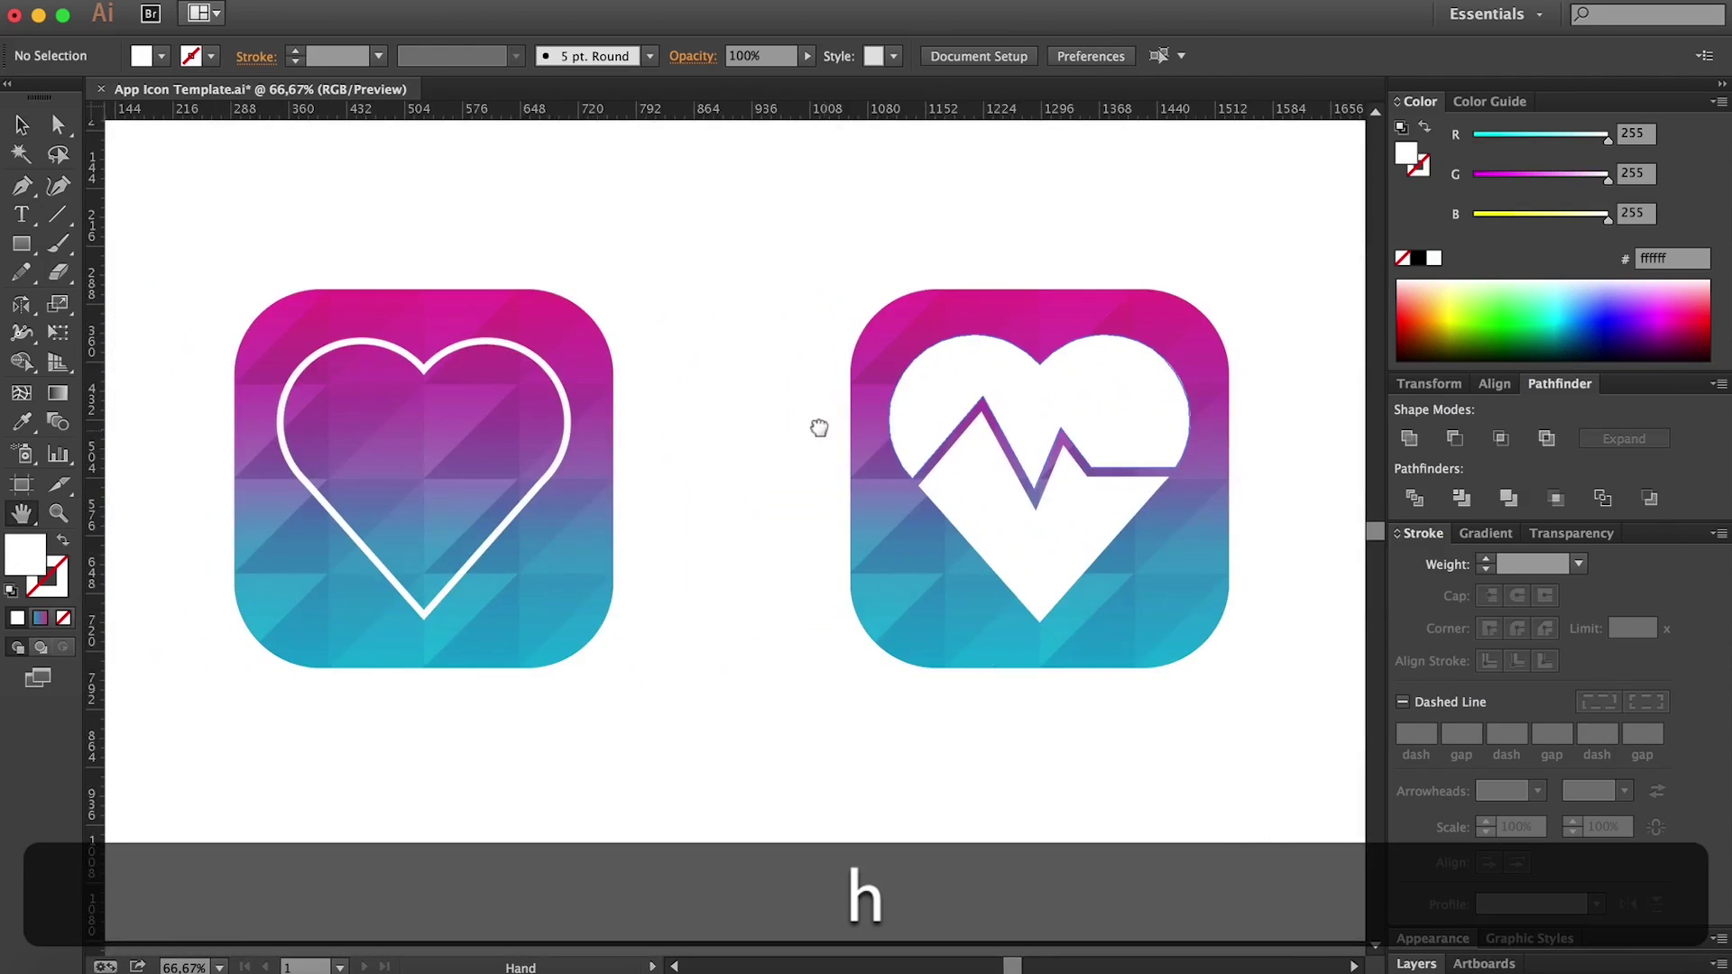
{"action": "key", "text": "v"}
{"action": "left_click_drag", "start_coordinate": [1251, 764], "coordinate": [839, 262]}
{"action": "left_click_drag", "start_coordinate": [990, 411], "coordinate": [803, 410]}
{"action": "left_click", "coordinate": [824, 739]}
{"action": "key", "text": "h"}
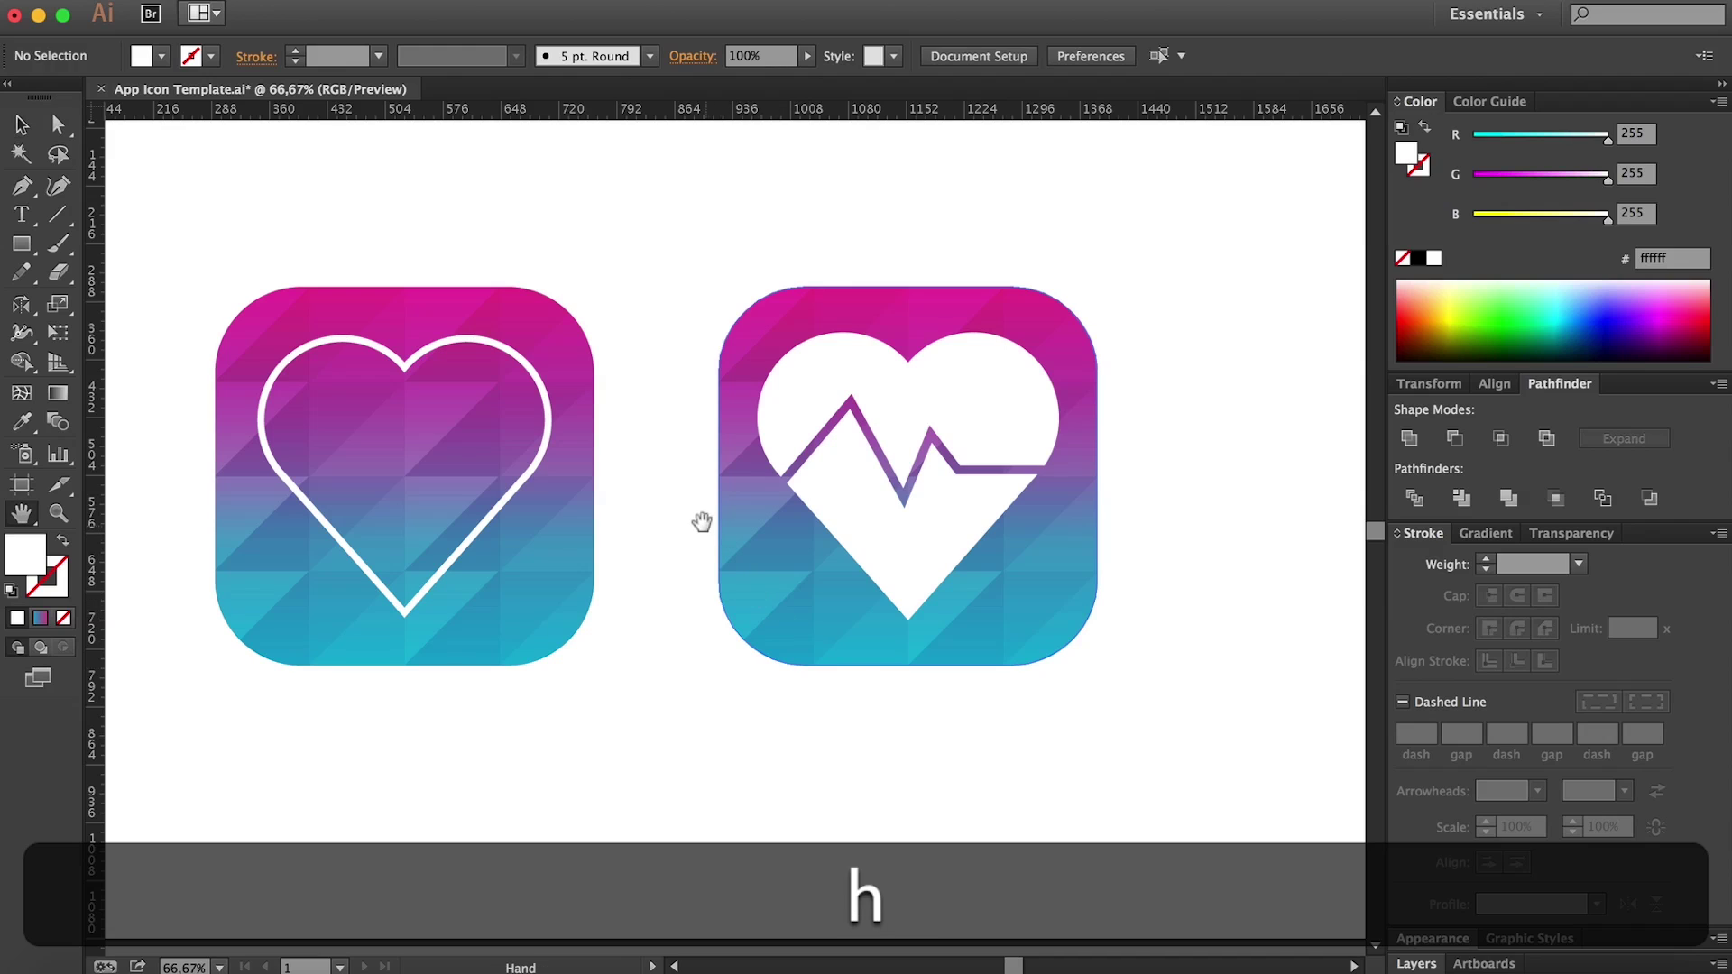
Step: Scale the cut heart down slightly and proportionally around its center within the rounded square
{"action": "key", "text": "v"}
{"action": "left_click", "coordinate": [902, 530]}
{"action": "left_click_drag", "start_coordinate": [1057, 622], "coordinate": [1047, 608]}
{"action": "left_click", "coordinate": [977, 722]}
{"action": "key", "text": "h"}
{"action": "left_click_drag", "start_coordinate": [806, 641], "coordinate": [830, 673]}
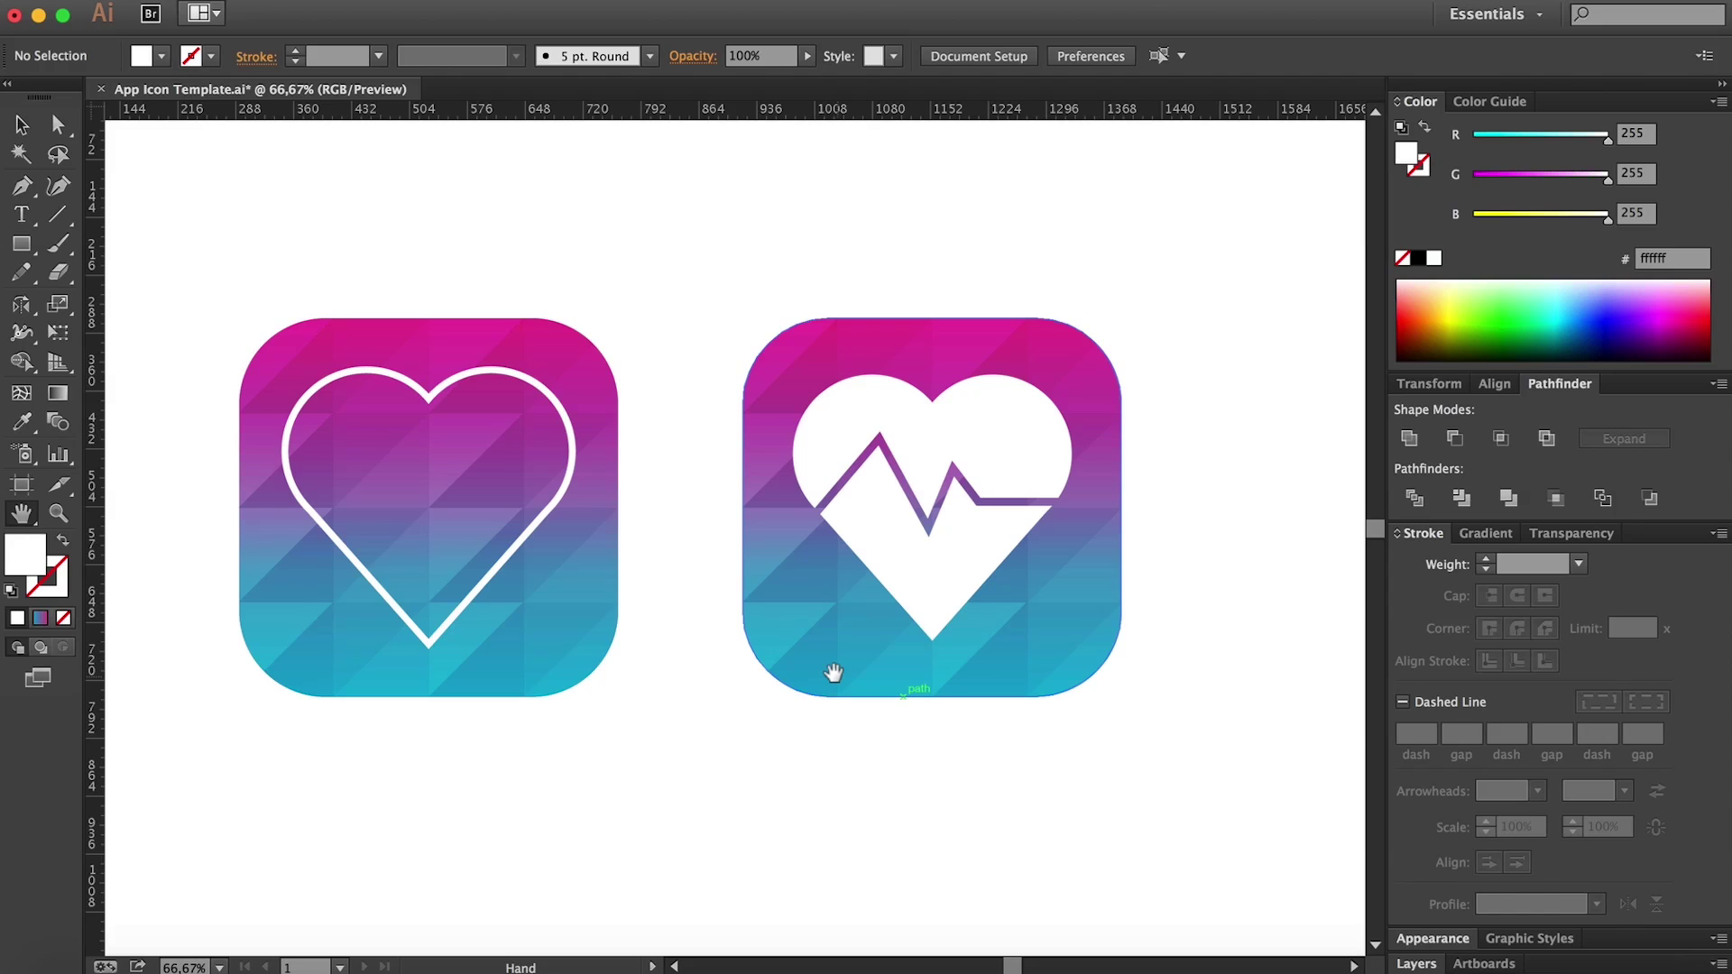
Step: Clear the selection of the heartbeat icon and save the App Icon Template.ai document
{"action": "key", "text": "v"}
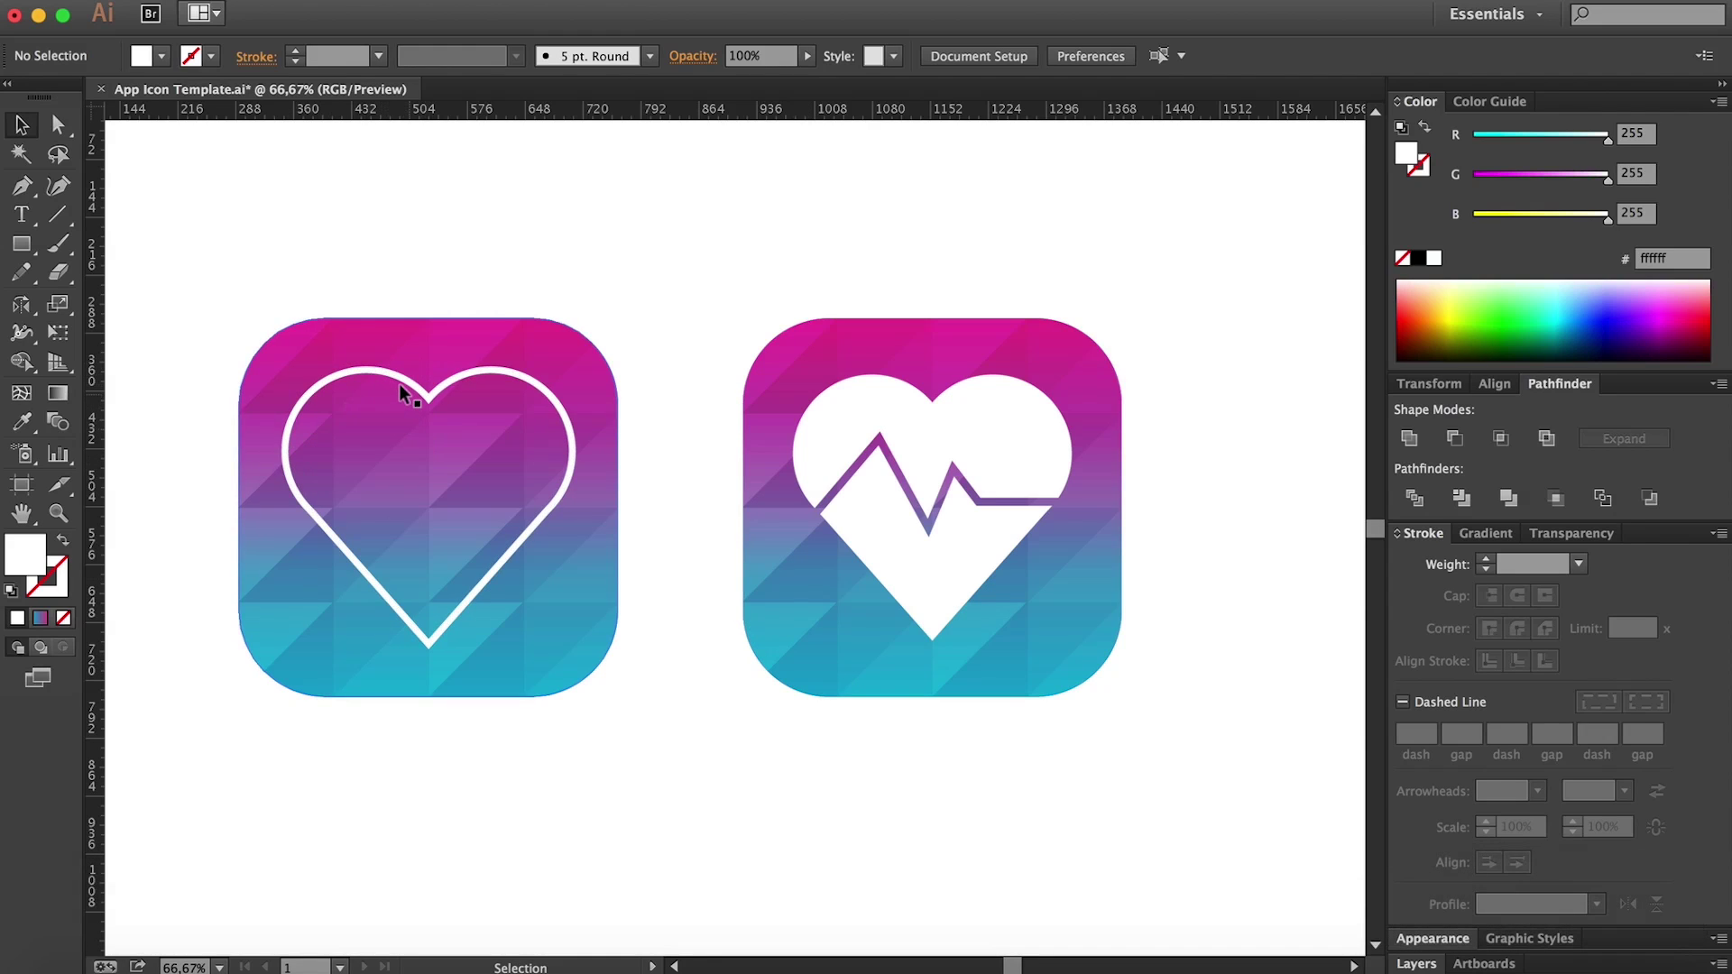
{"action": "left_click_drag", "start_coordinate": [189, 268], "coordinate": [1145, 243]}
{"action": "left_click", "coordinate": [656, 770]}
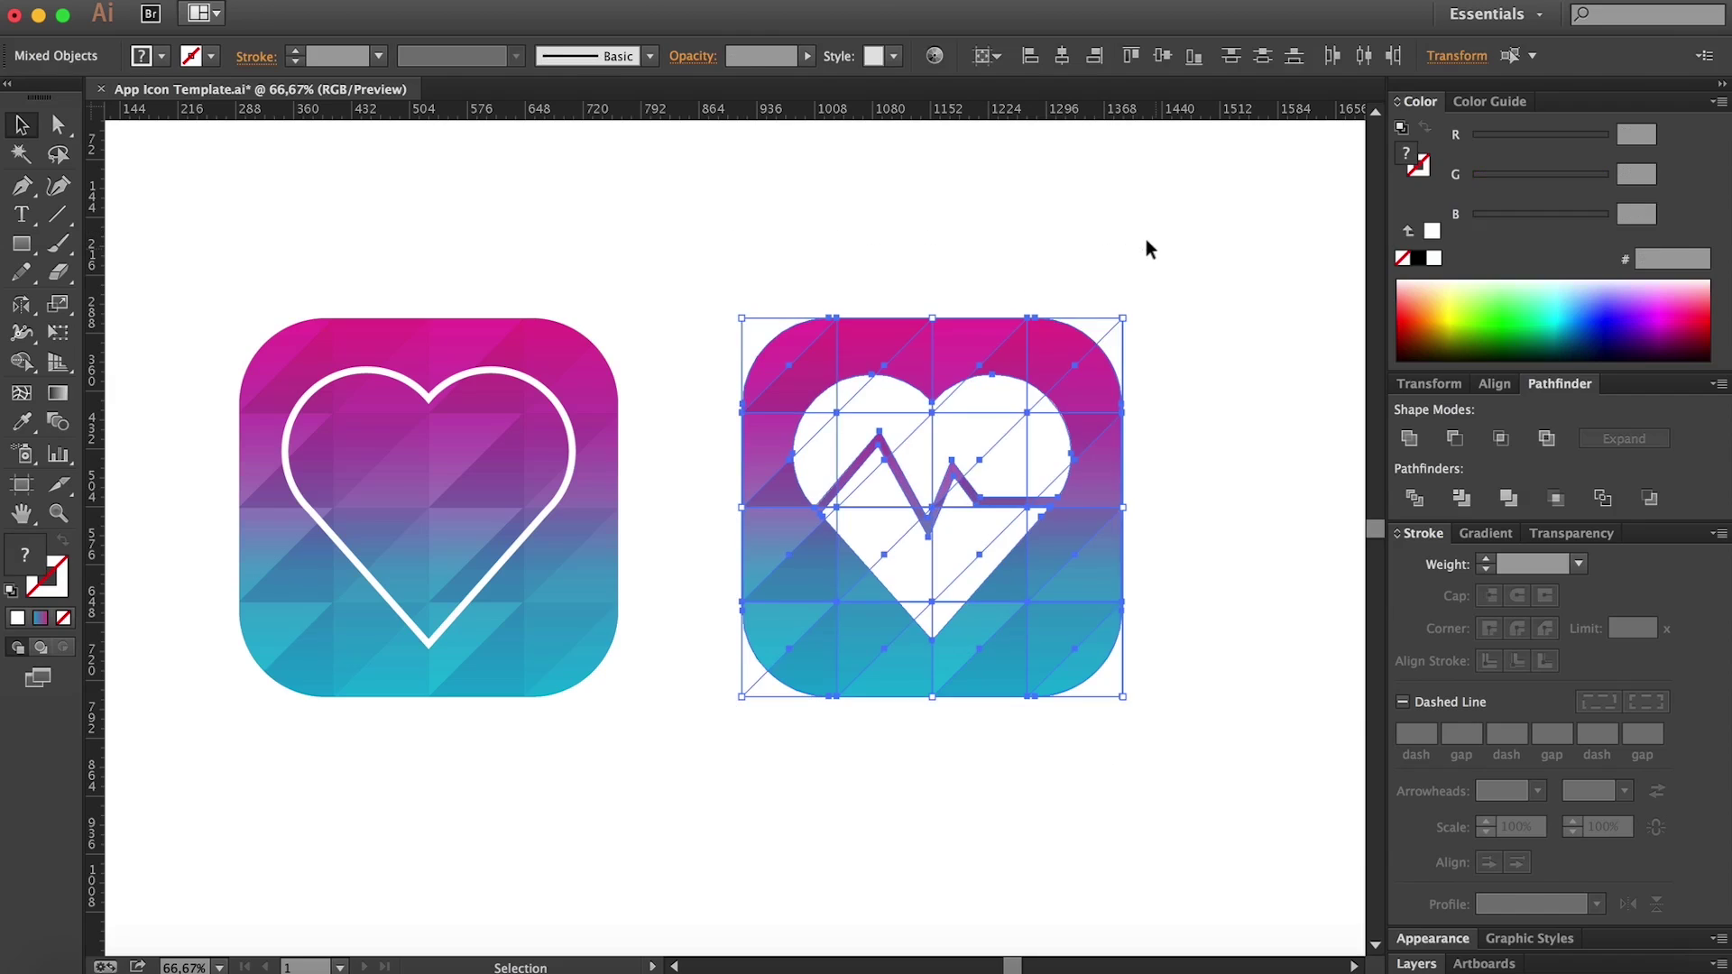
{"action": "left_click", "coordinate": [1157, 312]}
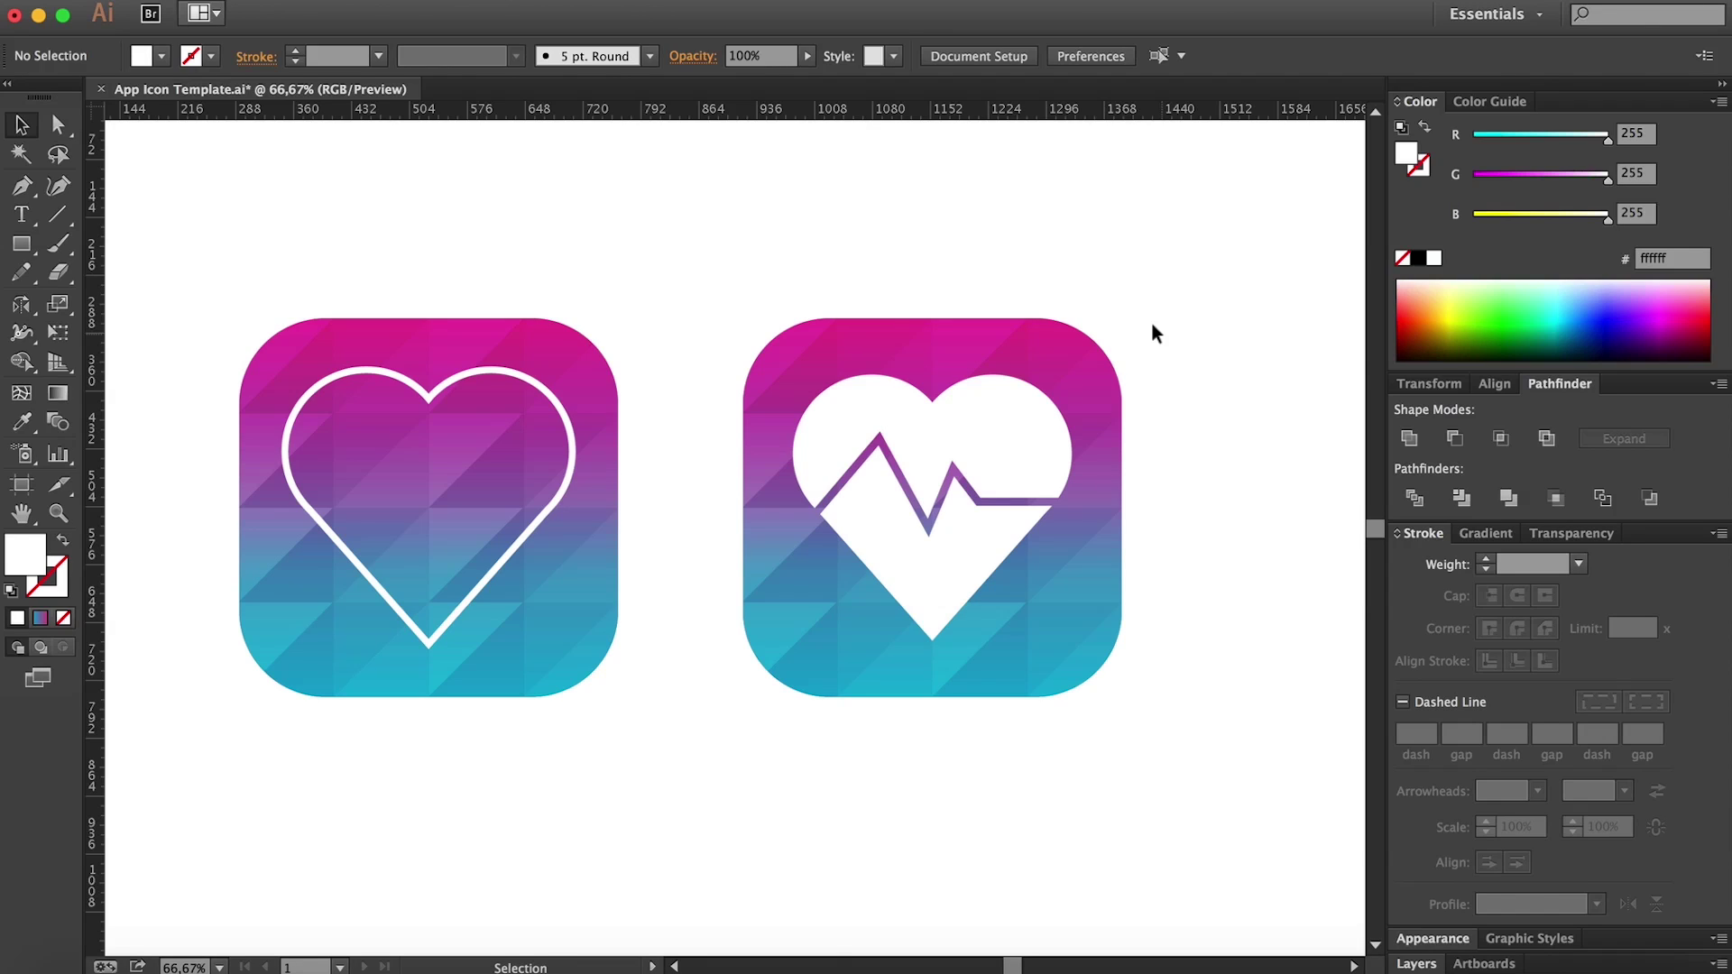
{"action": "key", "text": "super+s"}
Step: Examine the heartbeat cutout in the solid heart at close range and the two icons side by side
{"action": "key", "text": "h"}
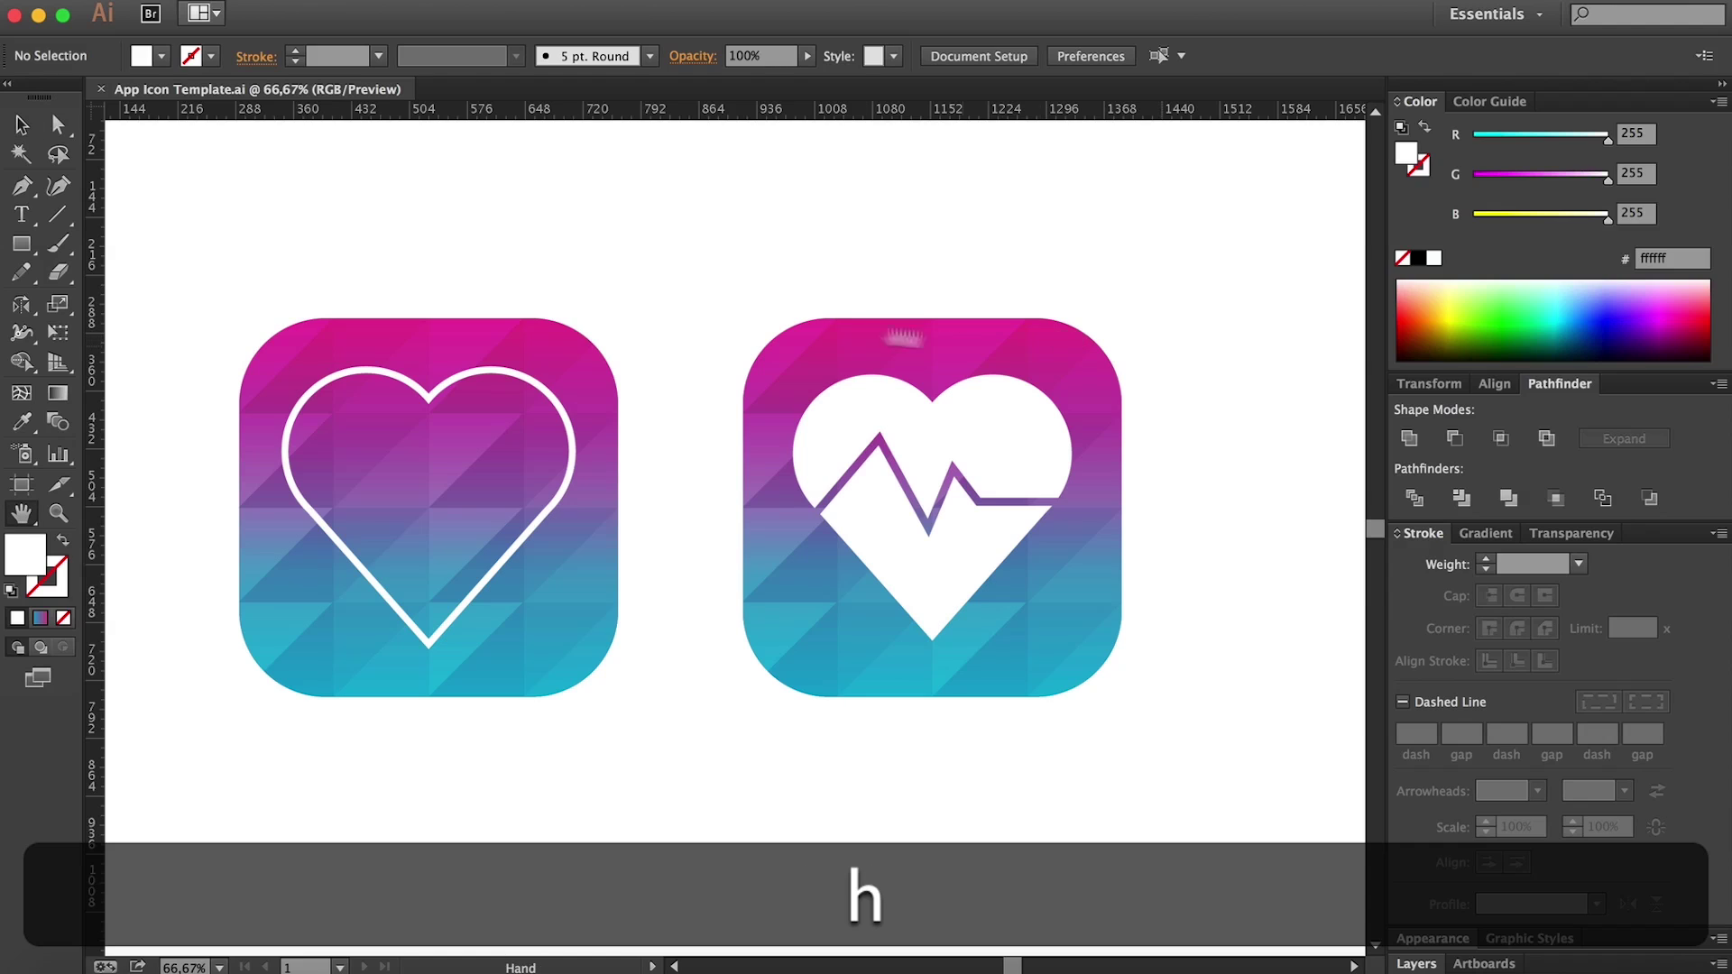
{"action": "left_click_drag", "start_coordinate": [819, 296], "coordinate": [841, 318]}
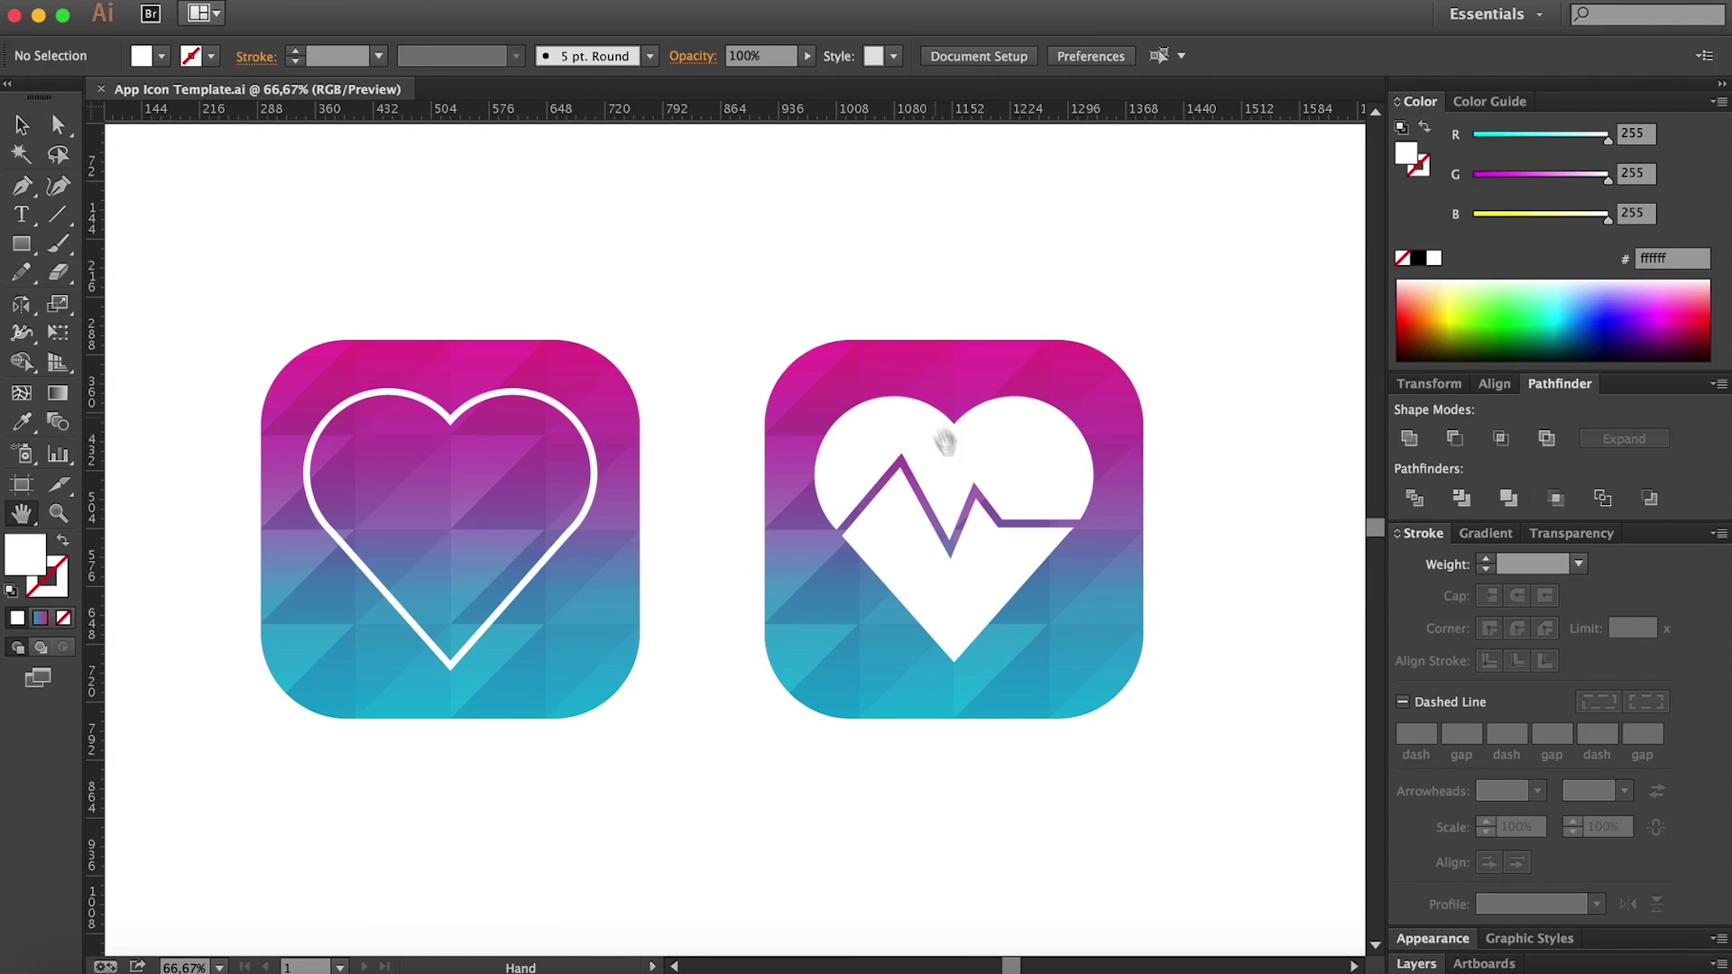
{"action": "key", "text": "z"}
{"action": "left_click", "coordinate": [951, 464]}
{"action": "left_click", "coordinate": [780, 590]}
{"action": "key", "text": "h"}
{"action": "left_click_drag", "start_coordinate": [756, 490], "coordinate": [725, 329]}
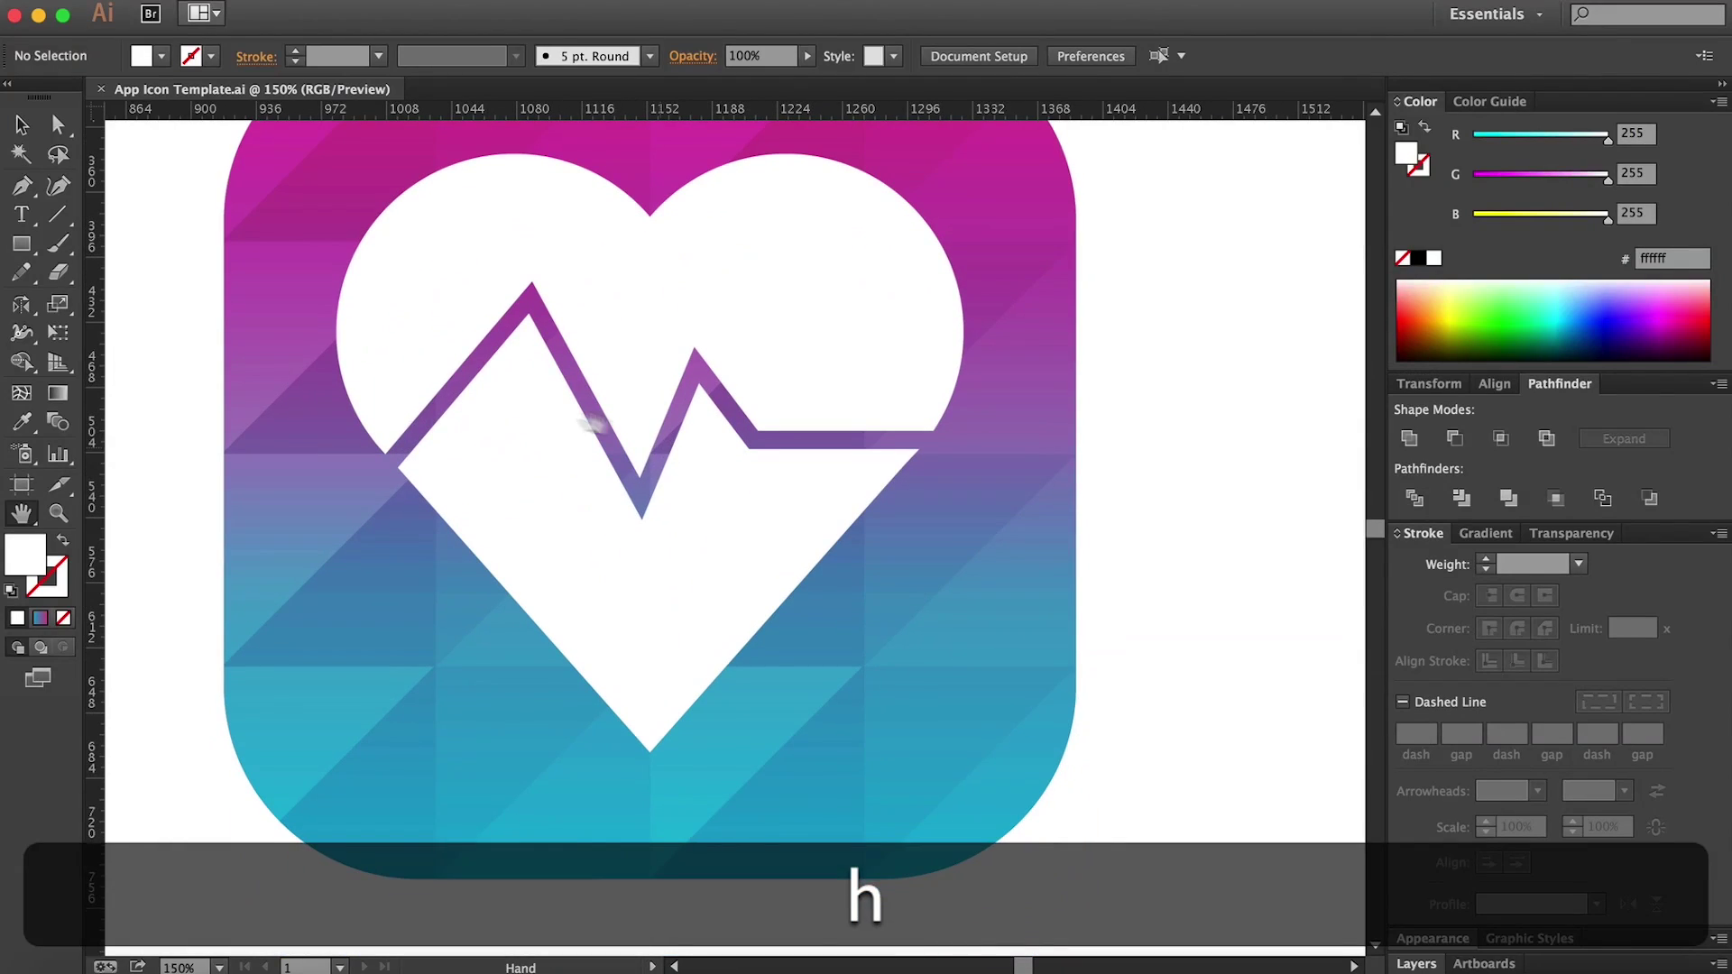
{"action": "key", "text": "z"}
{"action": "left_click", "coordinate": [613, 388]}
{"action": "left_click", "coordinate": [704, 528]}
{"action": "left_click", "coordinate": [701, 527]}
{"action": "left_click", "coordinate": [702, 527]}
{"action": "left_click", "coordinate": [702, 528]}
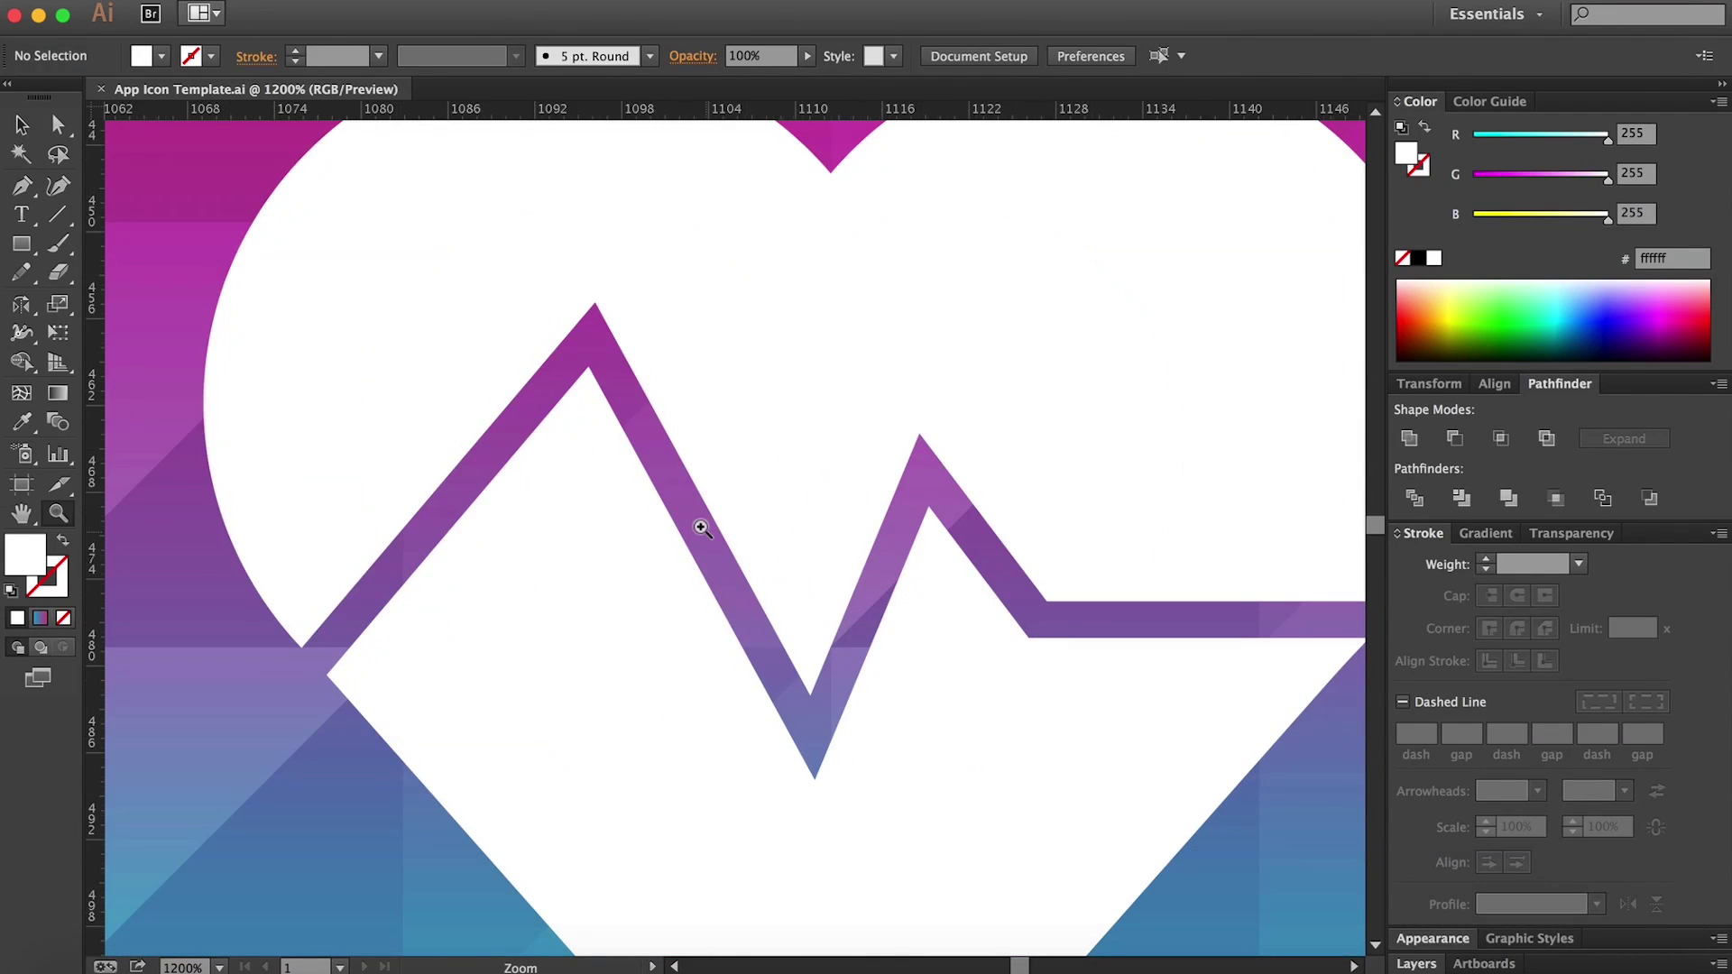
{"action": "key", "text": "z"}
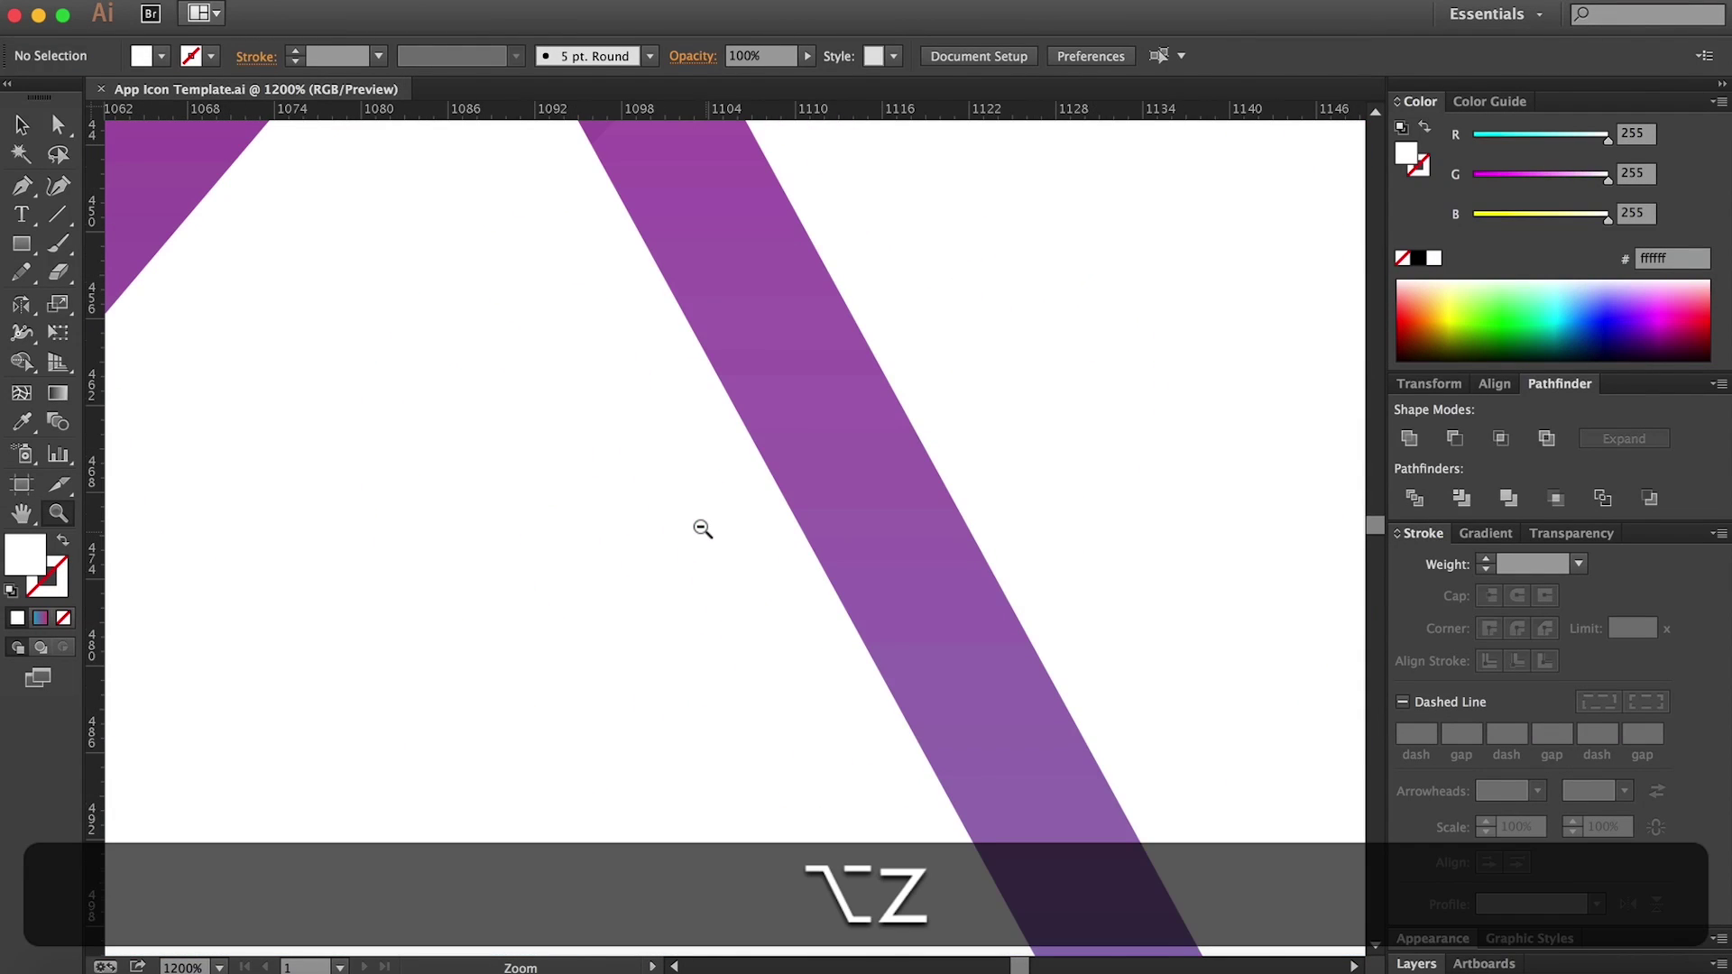
{"action": "left_click", "coordinate": [702, 527], "text": "alt"}
{"action": "left_click", "coordinate": [701, 527], "text": "alt"}
{"action": "left_click", "coordinate": [701, 527], "text": "alt"}
{"action": "left_click", "coordinate": [702, 528], "text": "alt"}
{"action": "left_click", "coordinate": [702, 528], "text": "alt"}
{"action": "left_click", "coordinate": [702, 528], "text": "alt"}
{"action": "left_click", "coordinate": [702, 528], "text": "alt"}
{"action": "left_click", "coordinate": [702, 528], "text": "alt"}
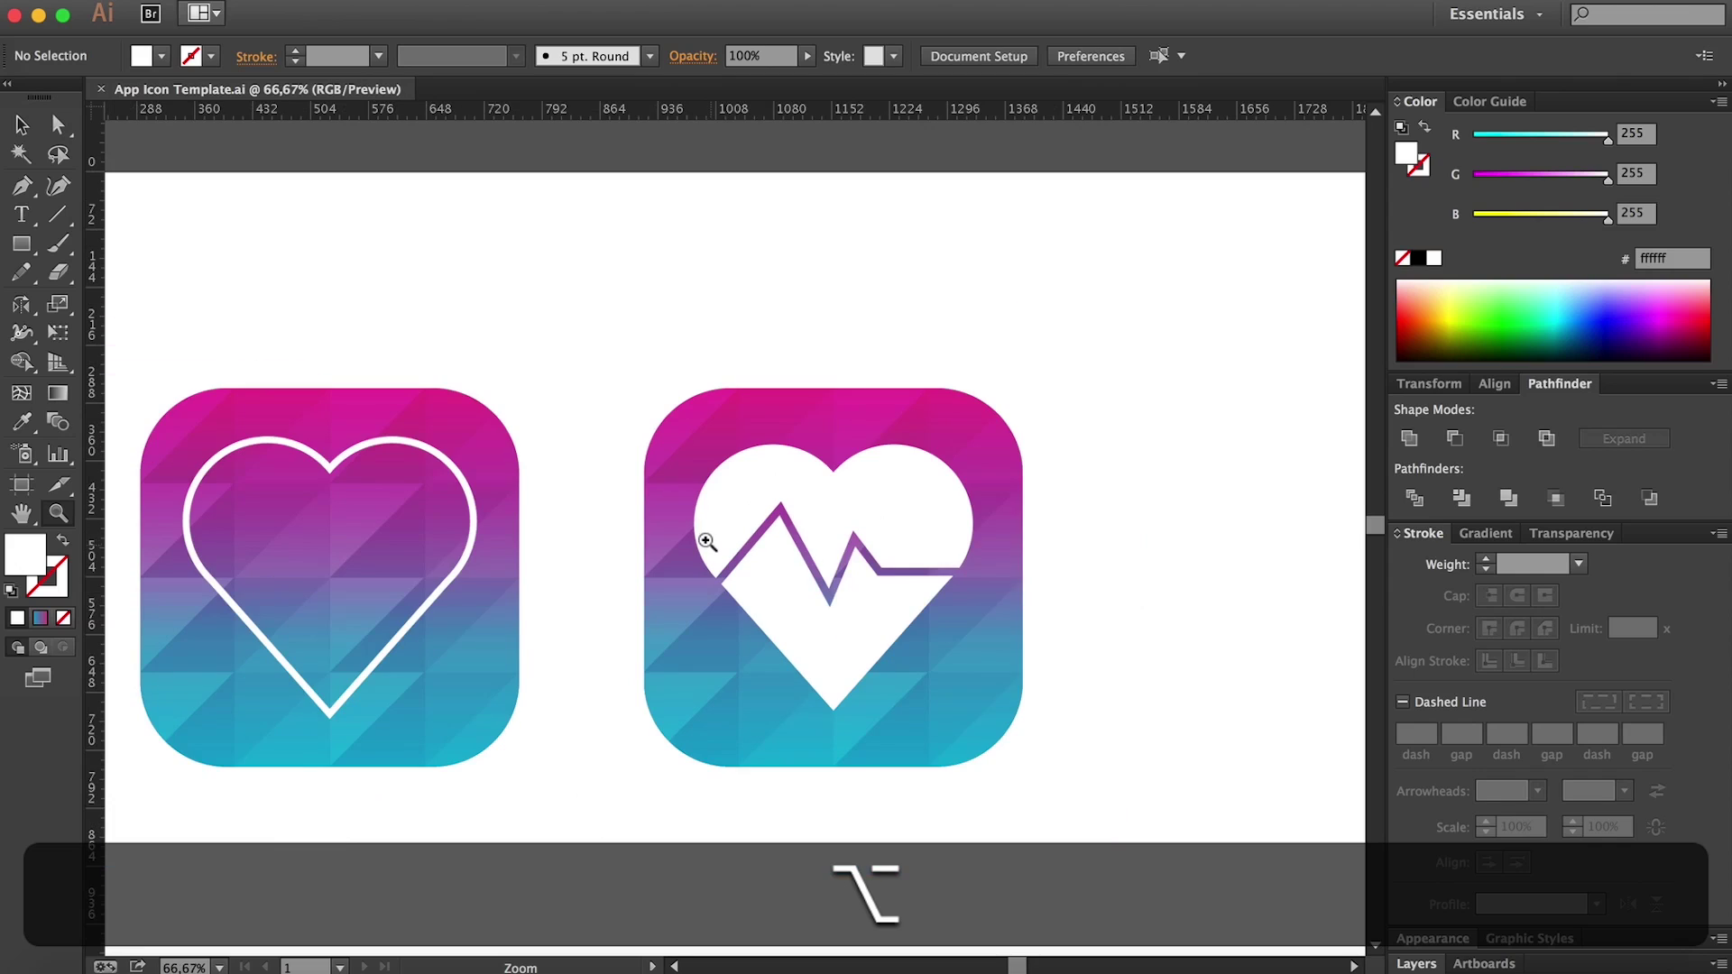
{"action": "key", "text": "h"}
{"action": "left_click_drag", "start_coordinate": [702, 528], "coordinate": [783, 479]}
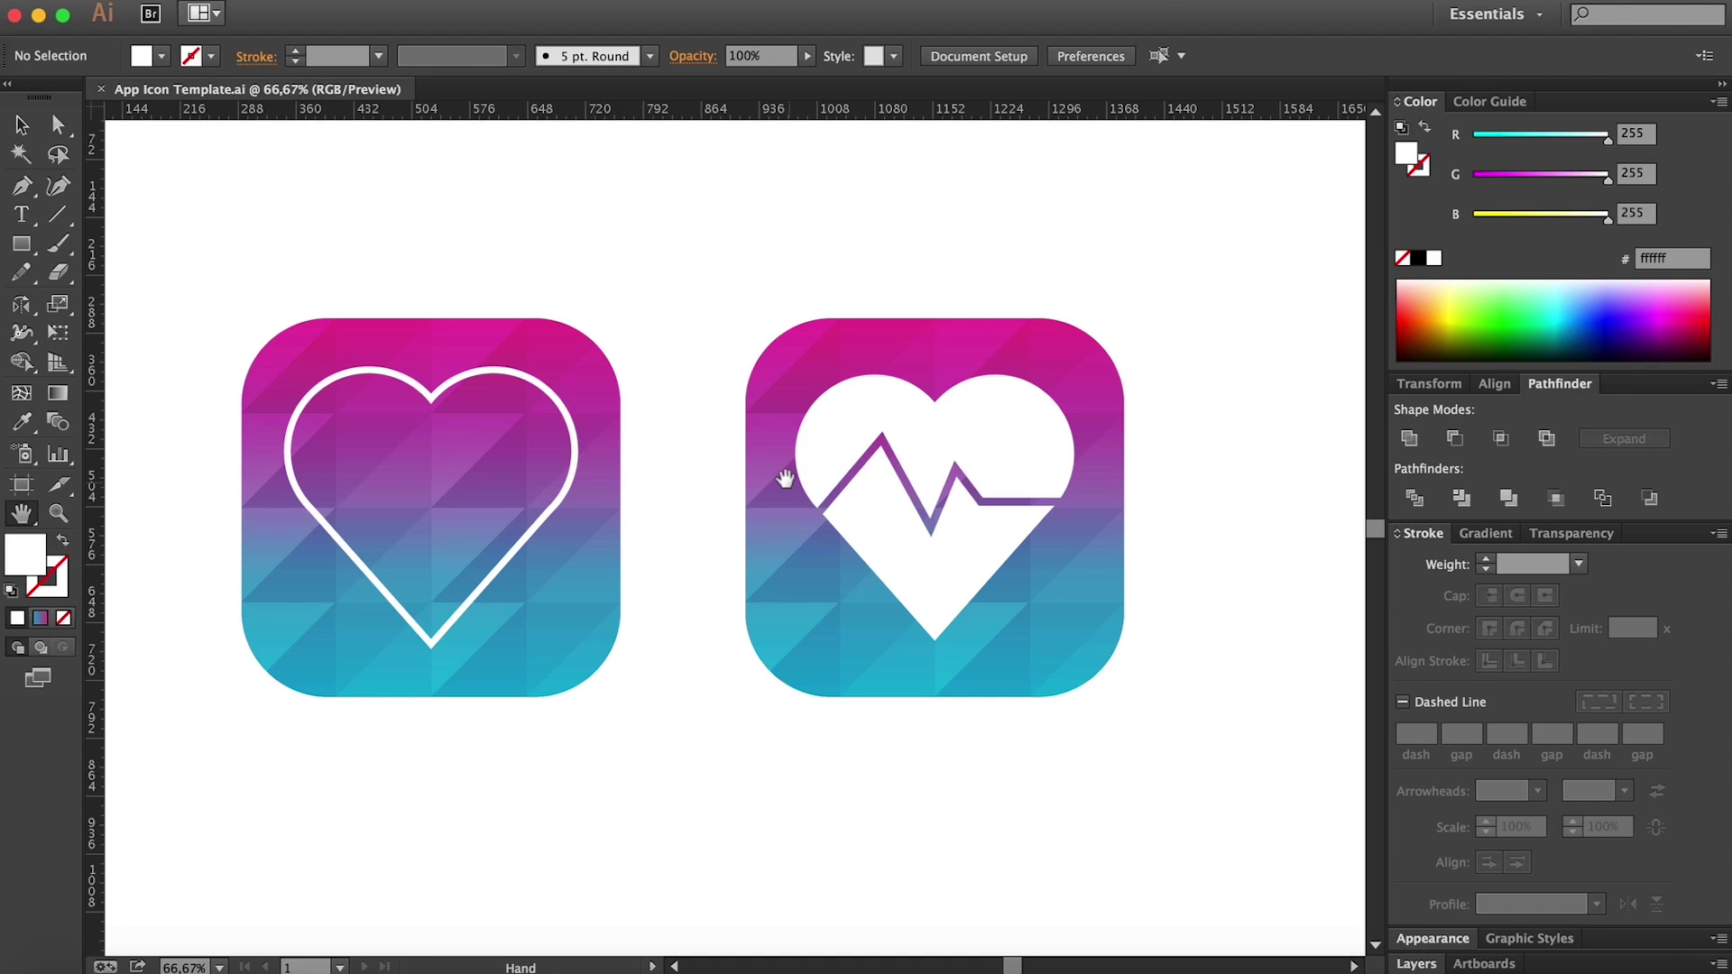
Step: Review the outlined-heart icon and the heartbeat icon enlarged, finishing with an overview of the pair
{"action": "key", "text": "h"}
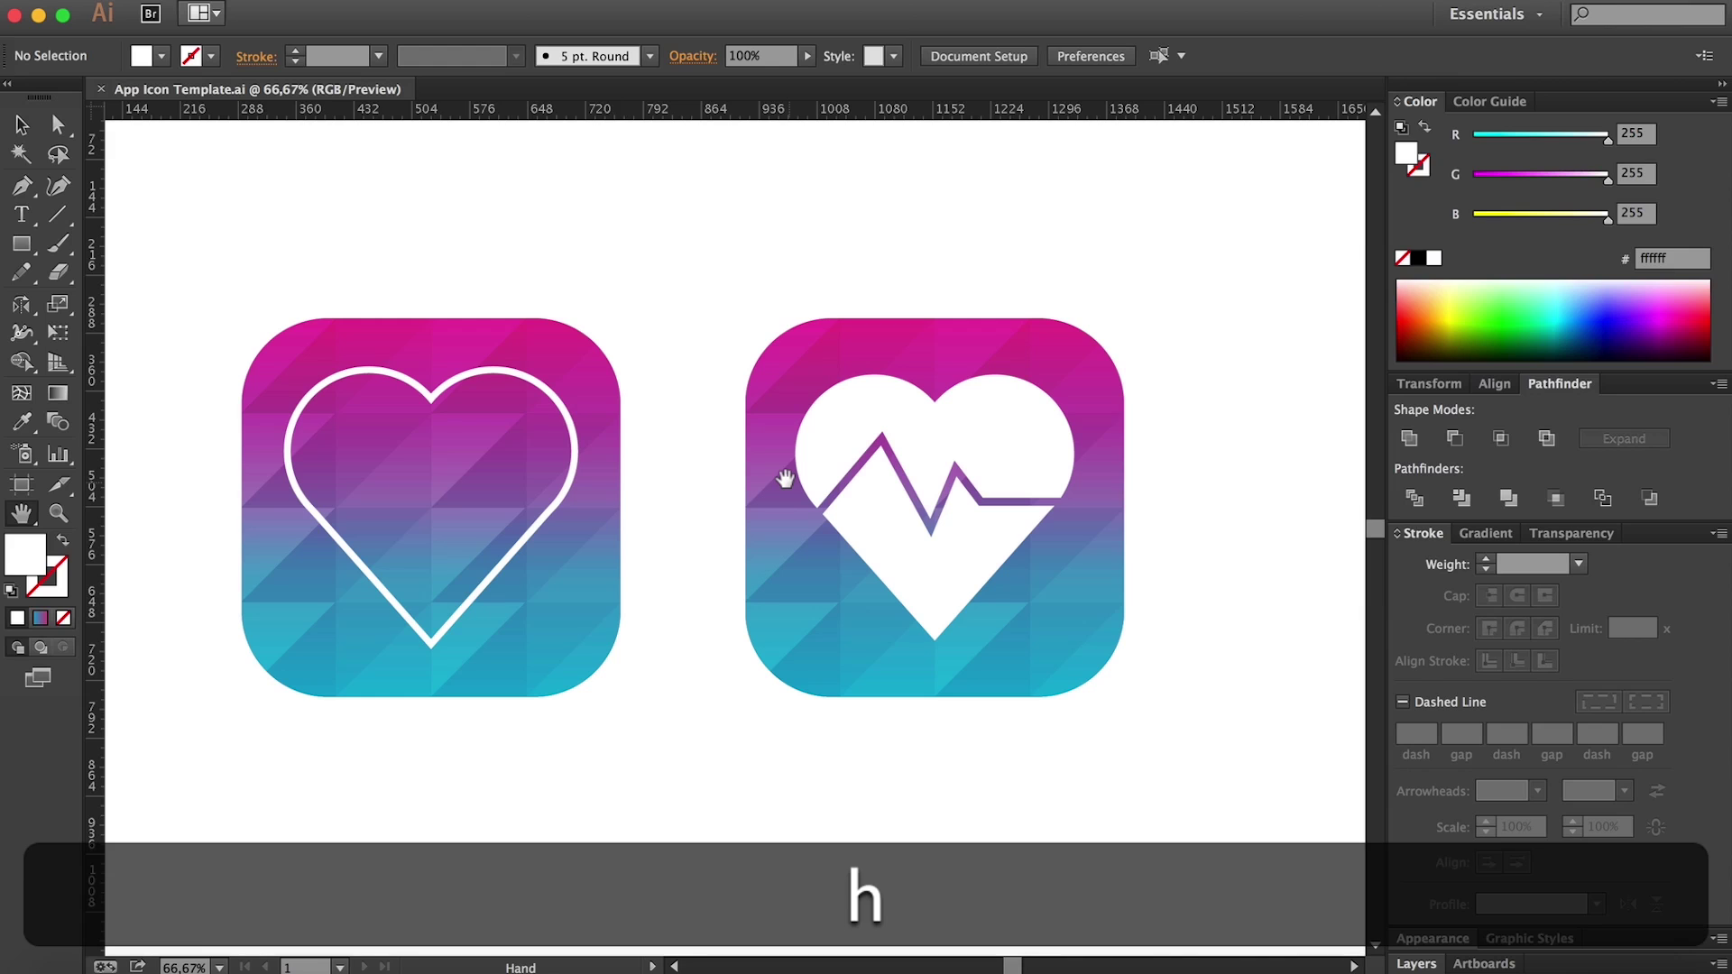
{"action": "mouse_move", "coordinate": [437, 354]}
{"action": "left_mouse_down"}
{"action": "mouse_move", "coordinate": [650, 406]}
{"action": "mouse_move", "coordinate": [434, 329]}
{"action": "left_mouse_up"}
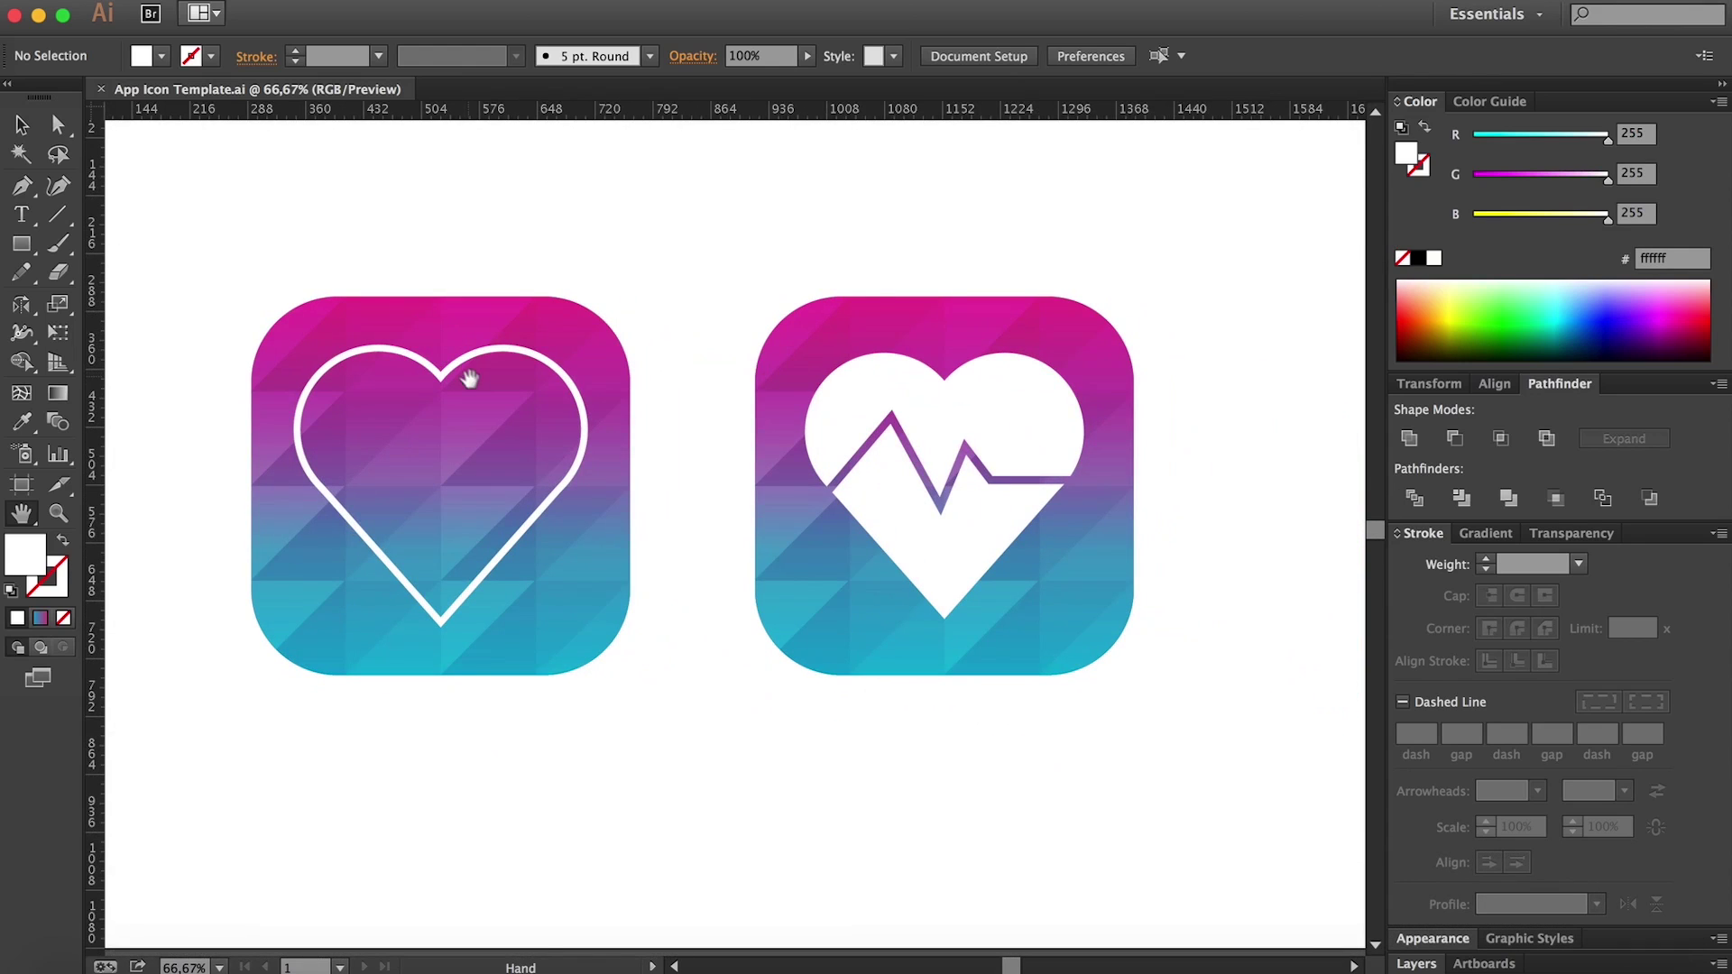
{"action": "key", "text": "z"}
{"action": "left_click", "coordinate": [472, 398]}
{"action": "key", "text": "h"}
{"action": "left_click_drag", "start_coordinate": [554, 510], "coordinate": [346, 385]}
{"action": "left_click_drag", "start_coordinate": [1010, 433], "coordinate": [573, 383]}
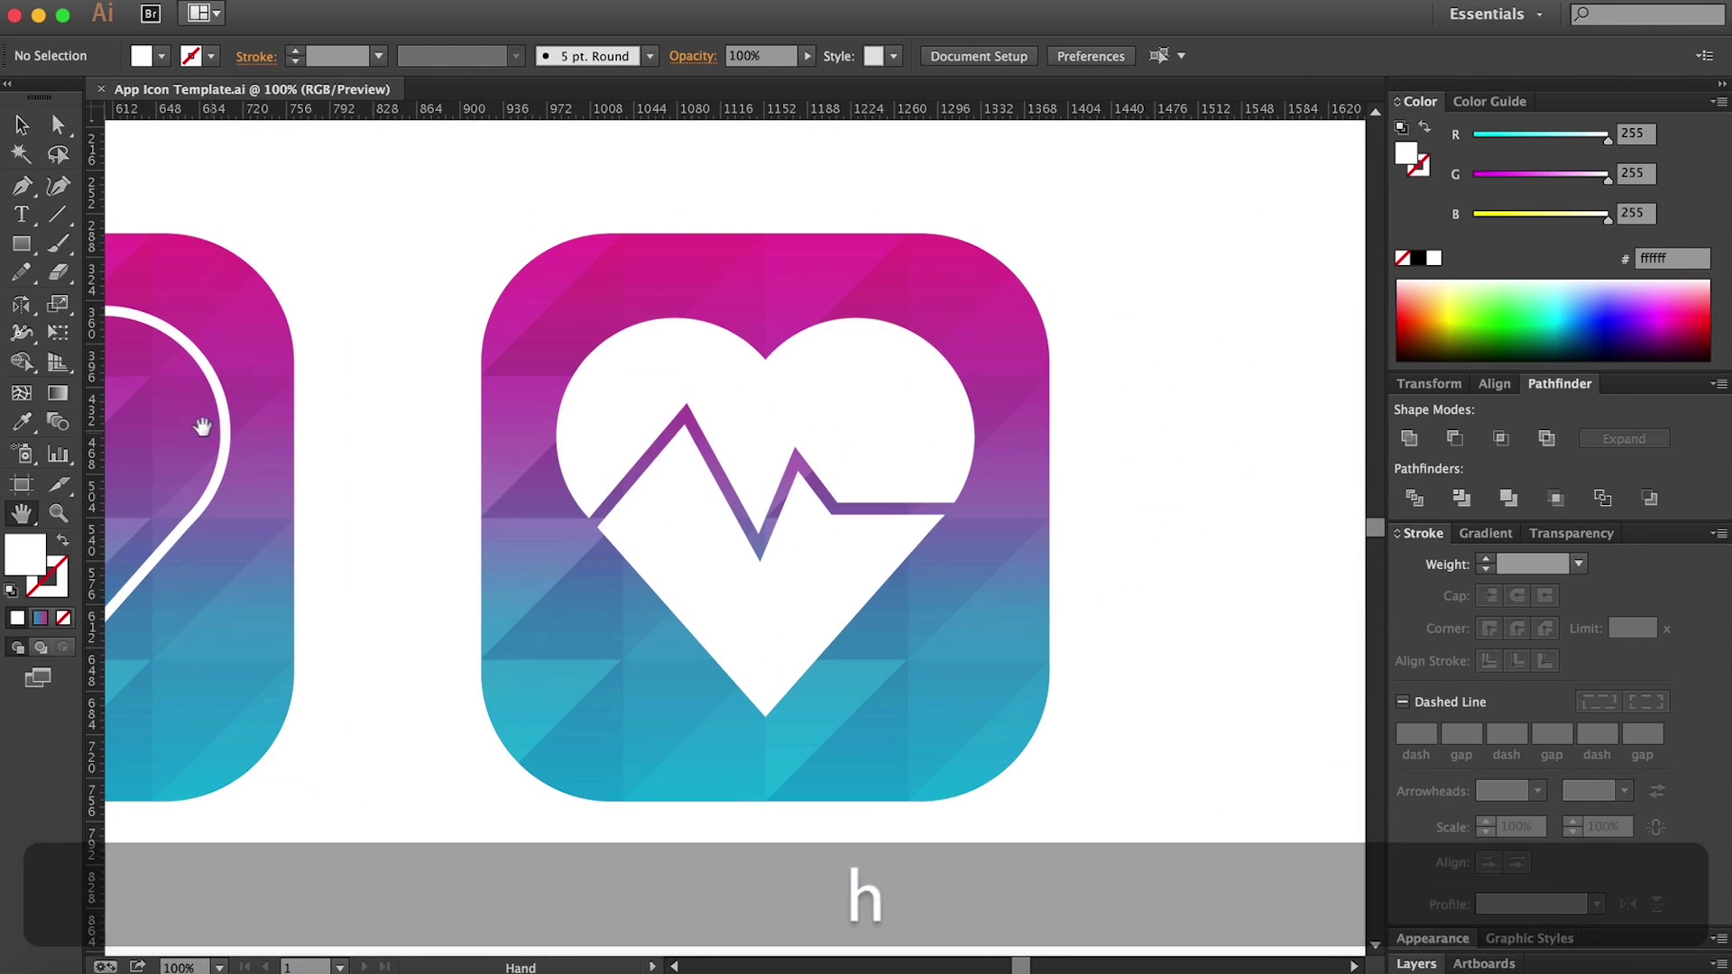
{"action": "key", "text": "alt+z"}
{"action": "left_click", "coordinate": [572, 456], "text": "alt"}
{"action": "key", "text": "alt+h"}
{"action": "left_click_drag", "start_coordinate": [514, 491], "coordinate": [637, 438]}
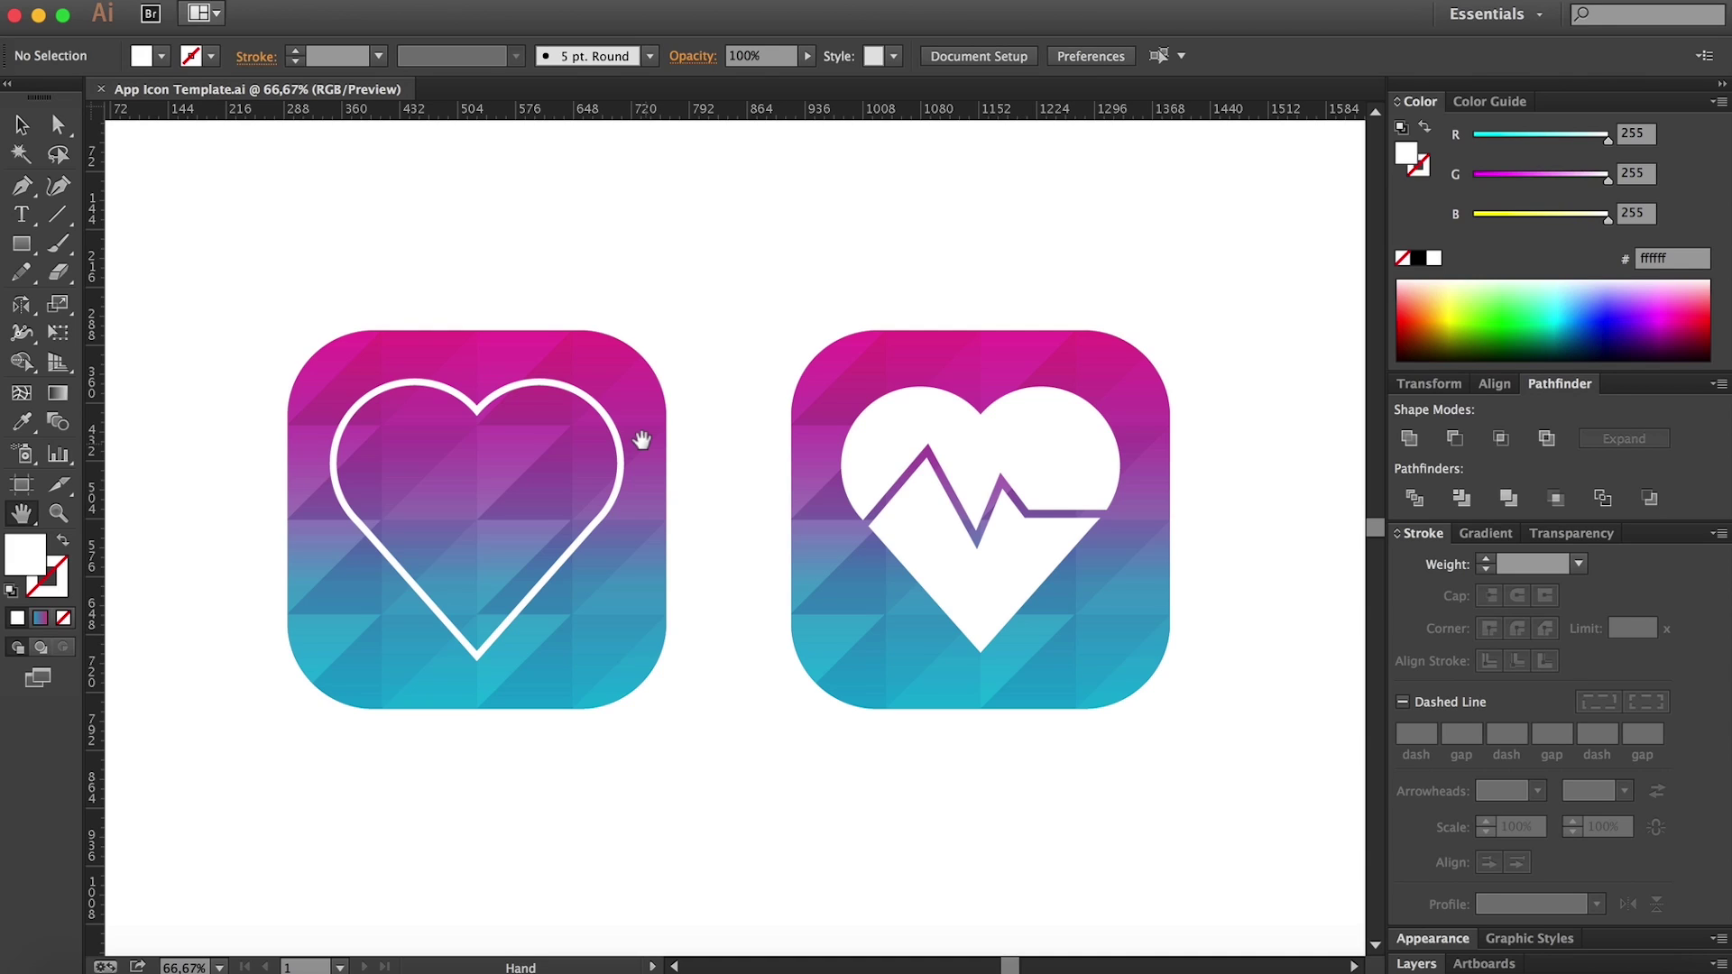
{"action": "key", "text": "v"}
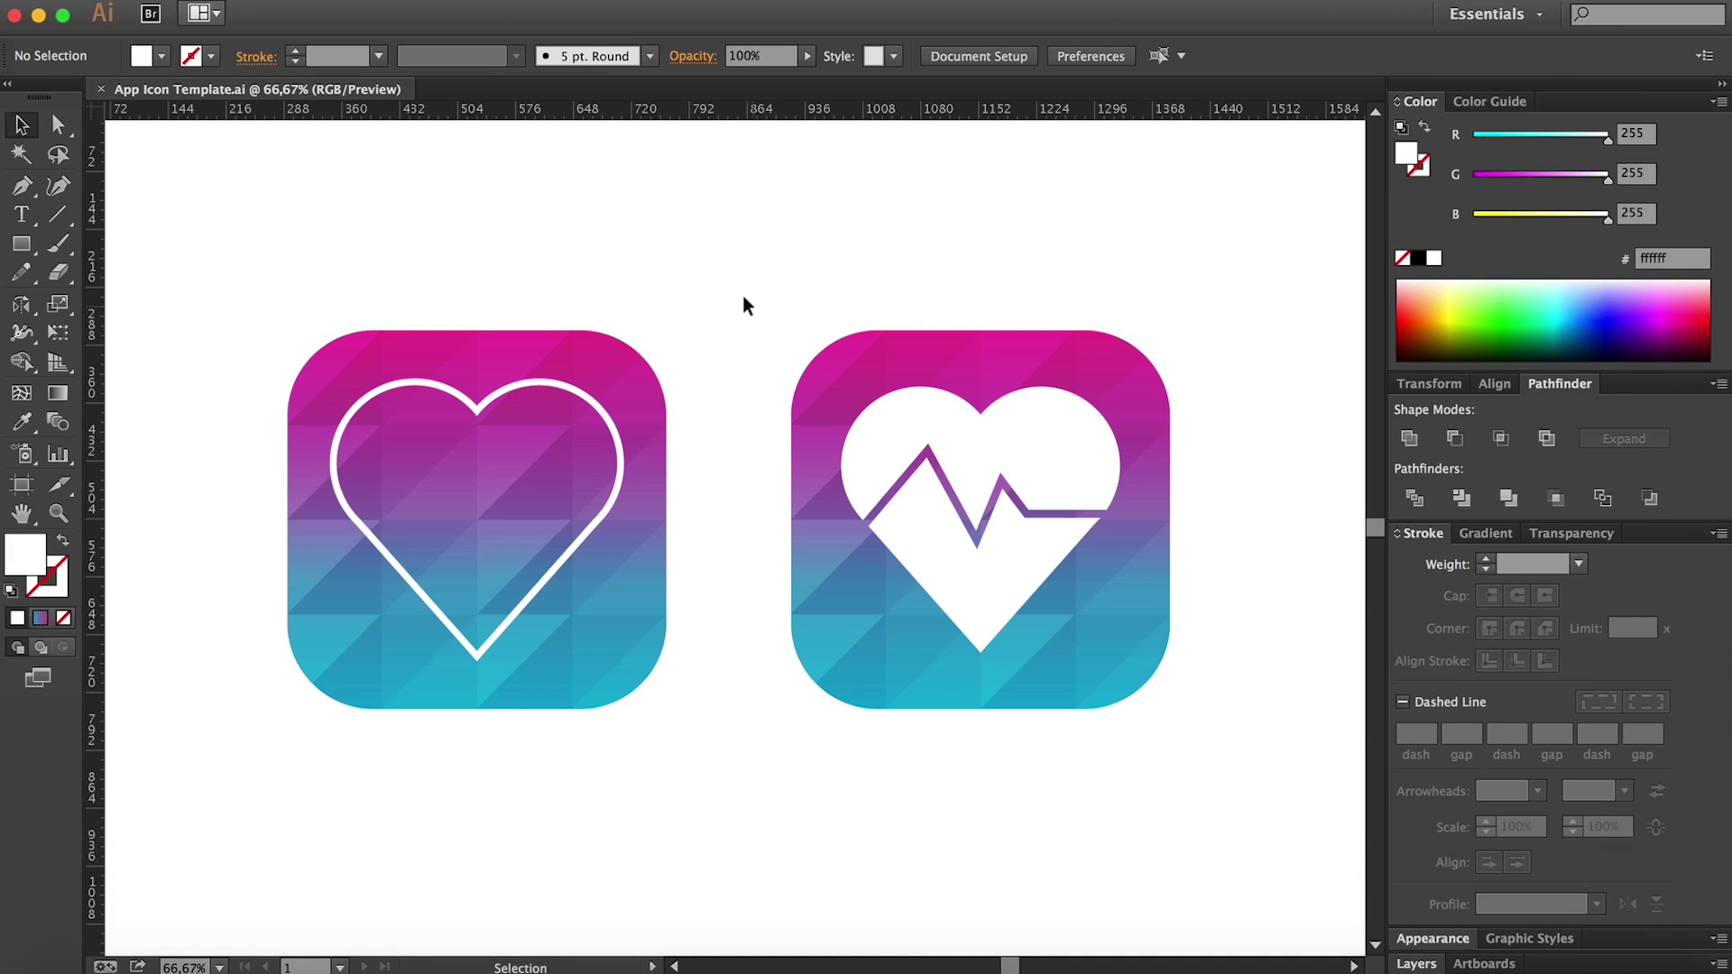